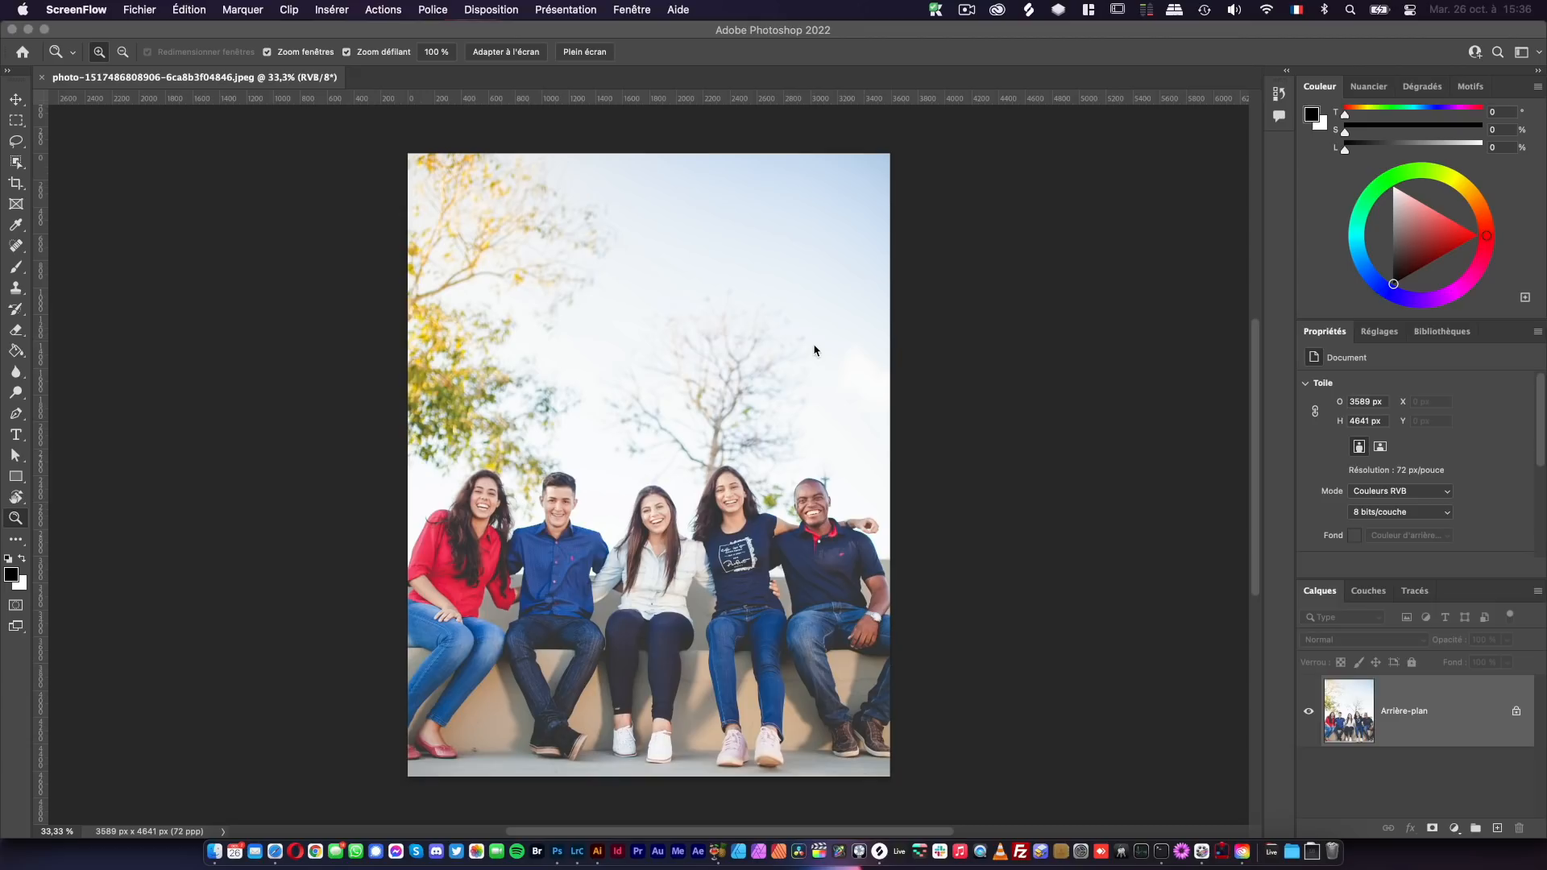
# - Select the man in the blue shirt with the Object Selection tool and turn the selection into a layer mask
pyautogui.click(64, 174)
pyautogui.click(101, 196)
pyautogui.click(16, 162)
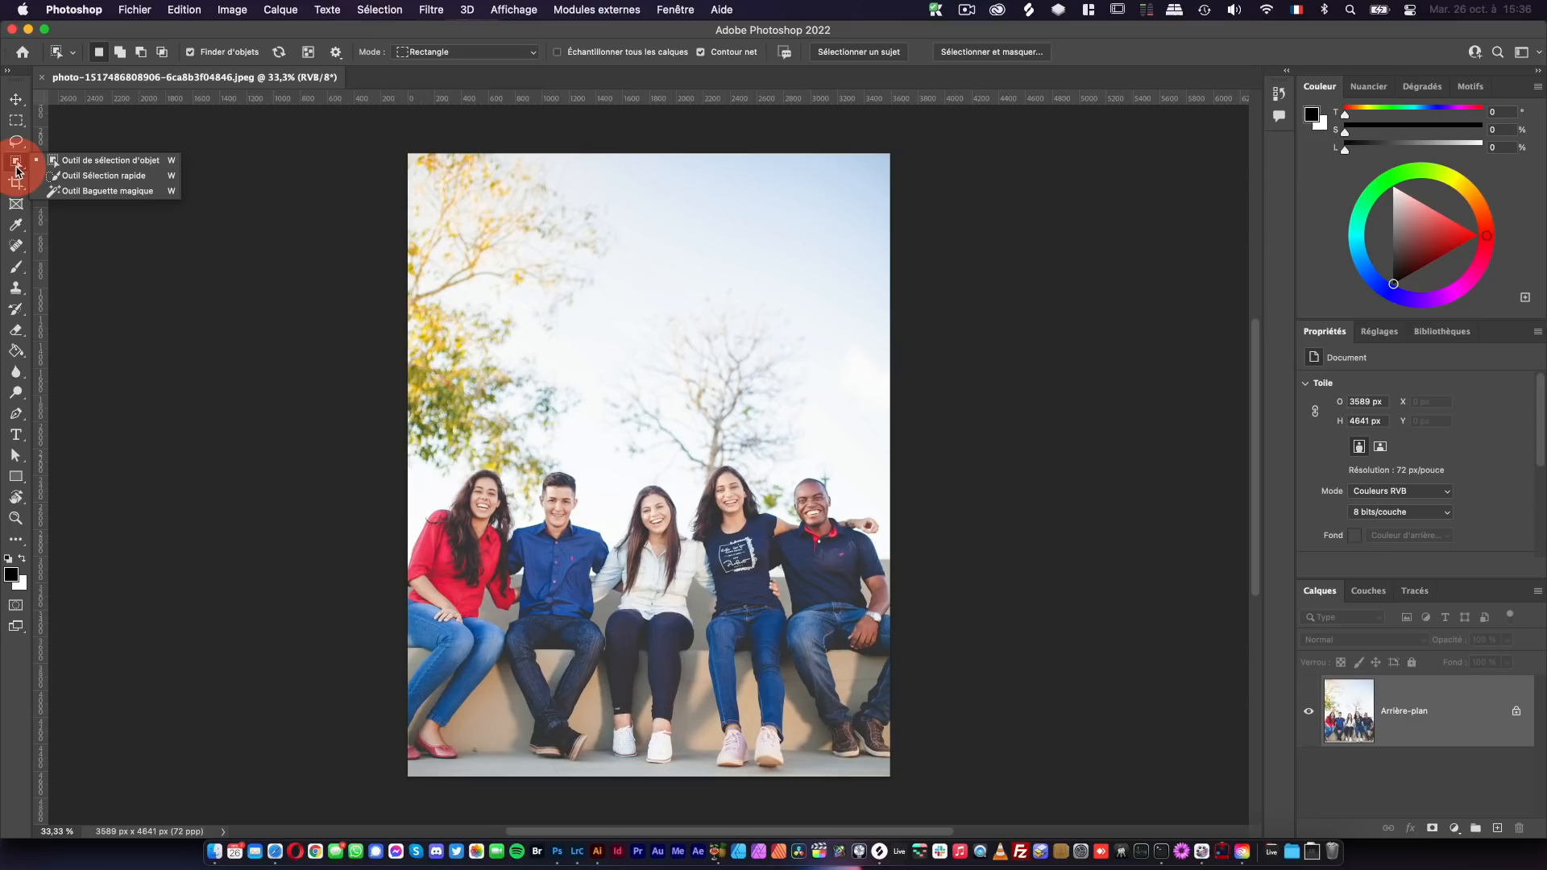
pyautogui.moveTo(16, 169); pyautogui.dragTo(97, 159)
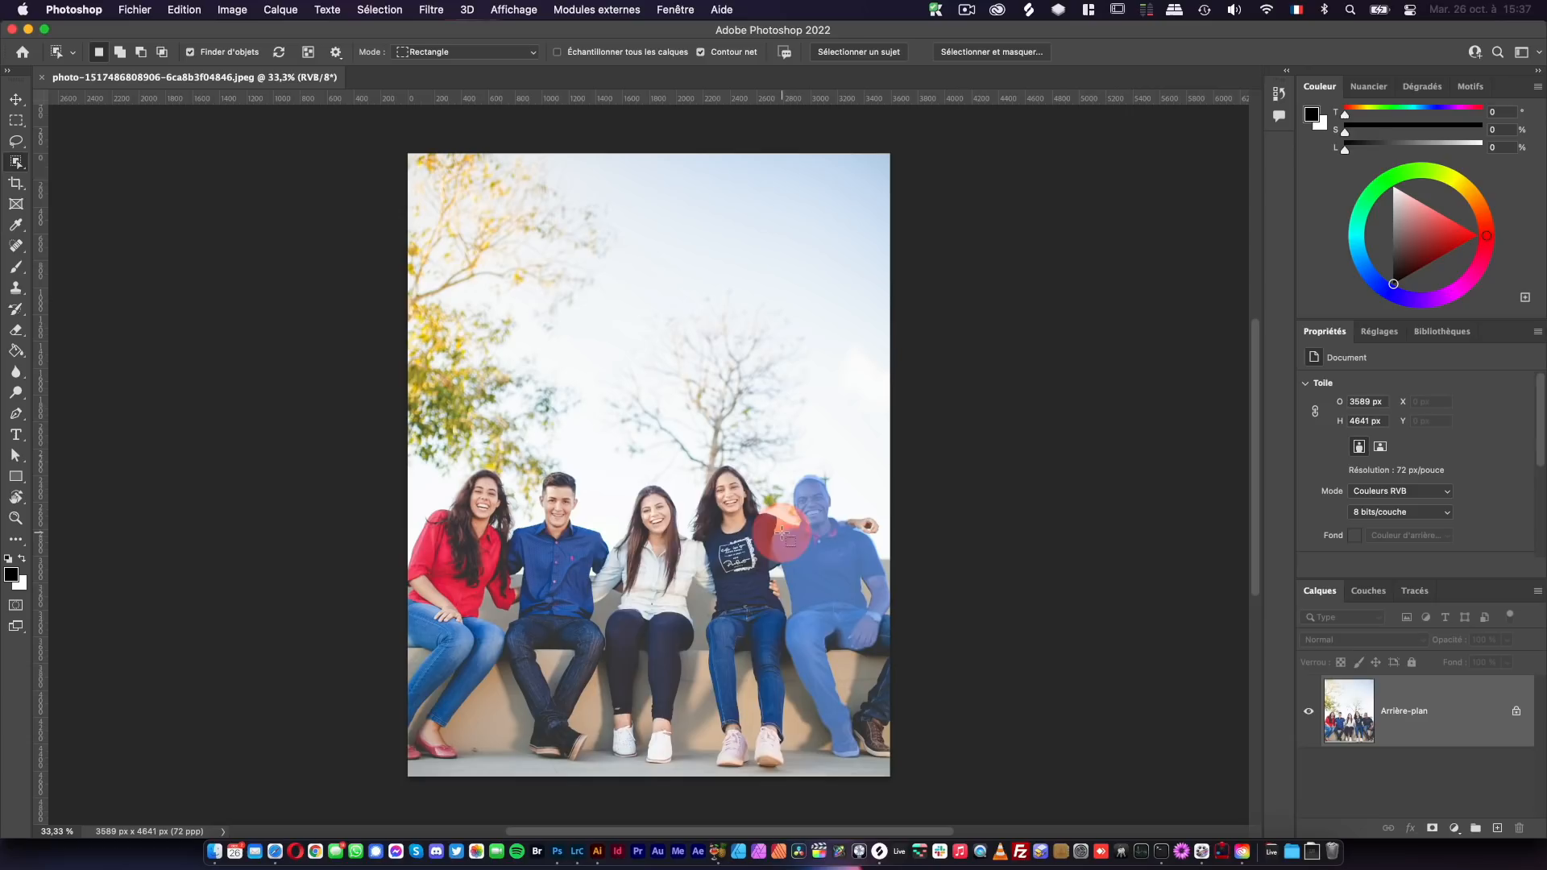
pyautogui.click(469, 542)
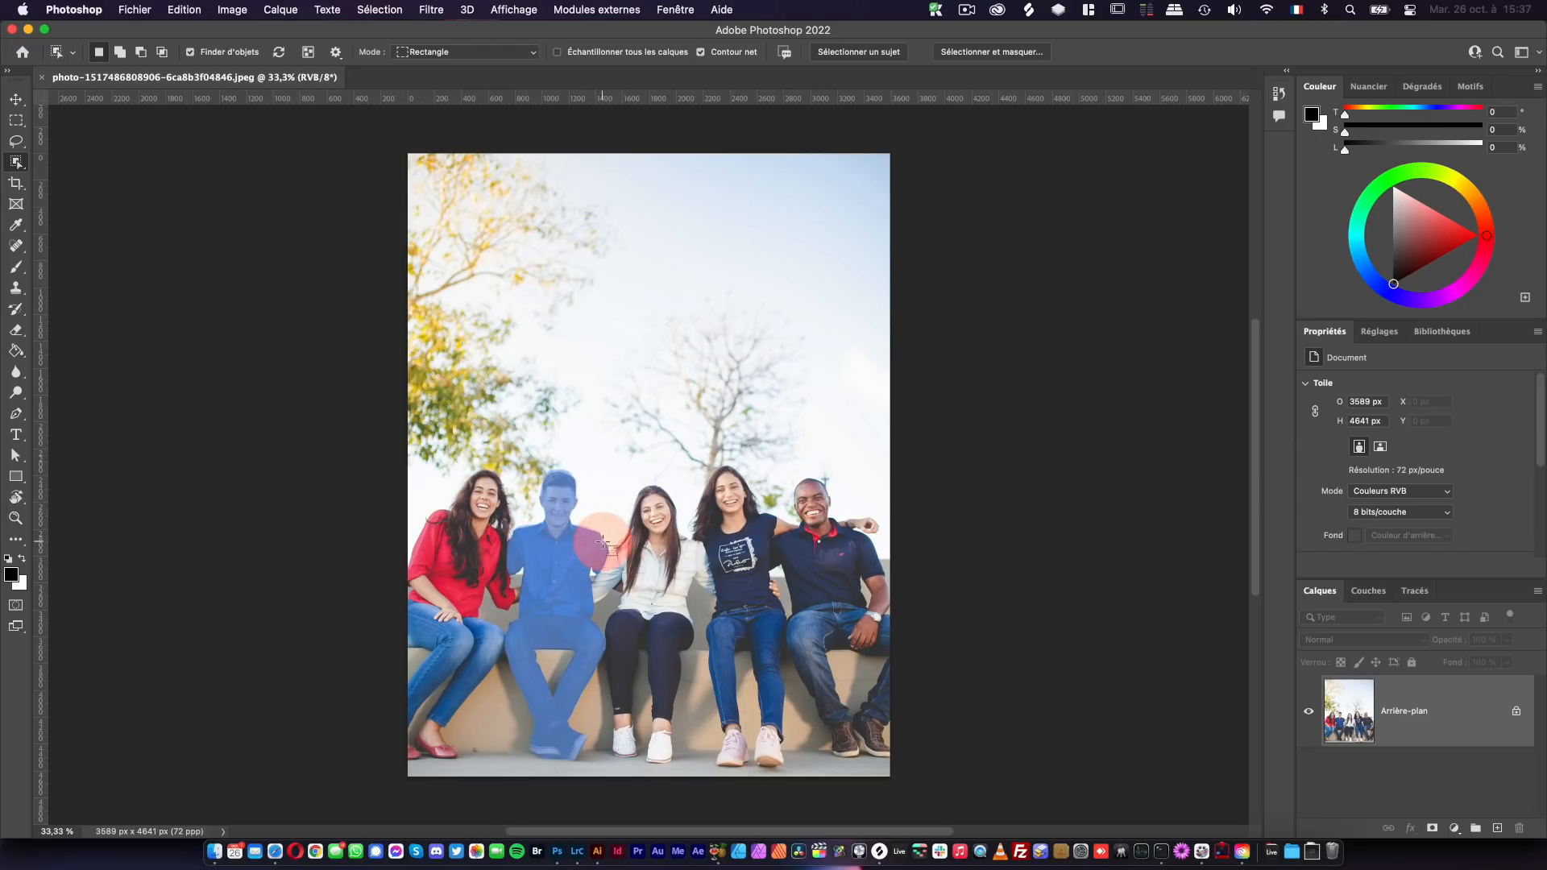
pyautogui.click(746, 564)
pyautogui.click(546, 554)
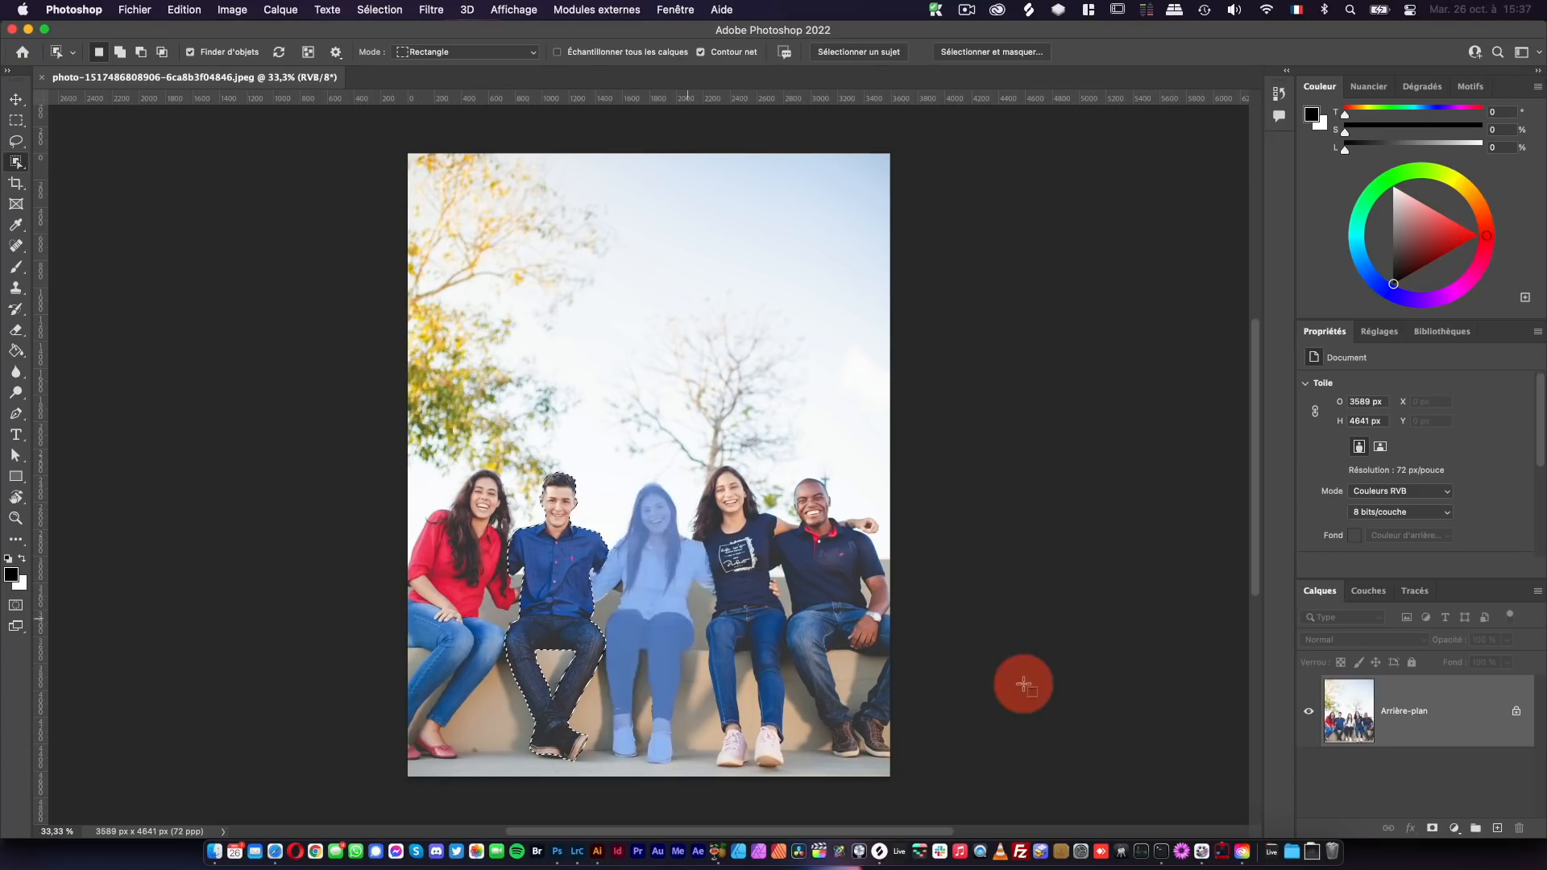
pyautogui.click(1439, 829)
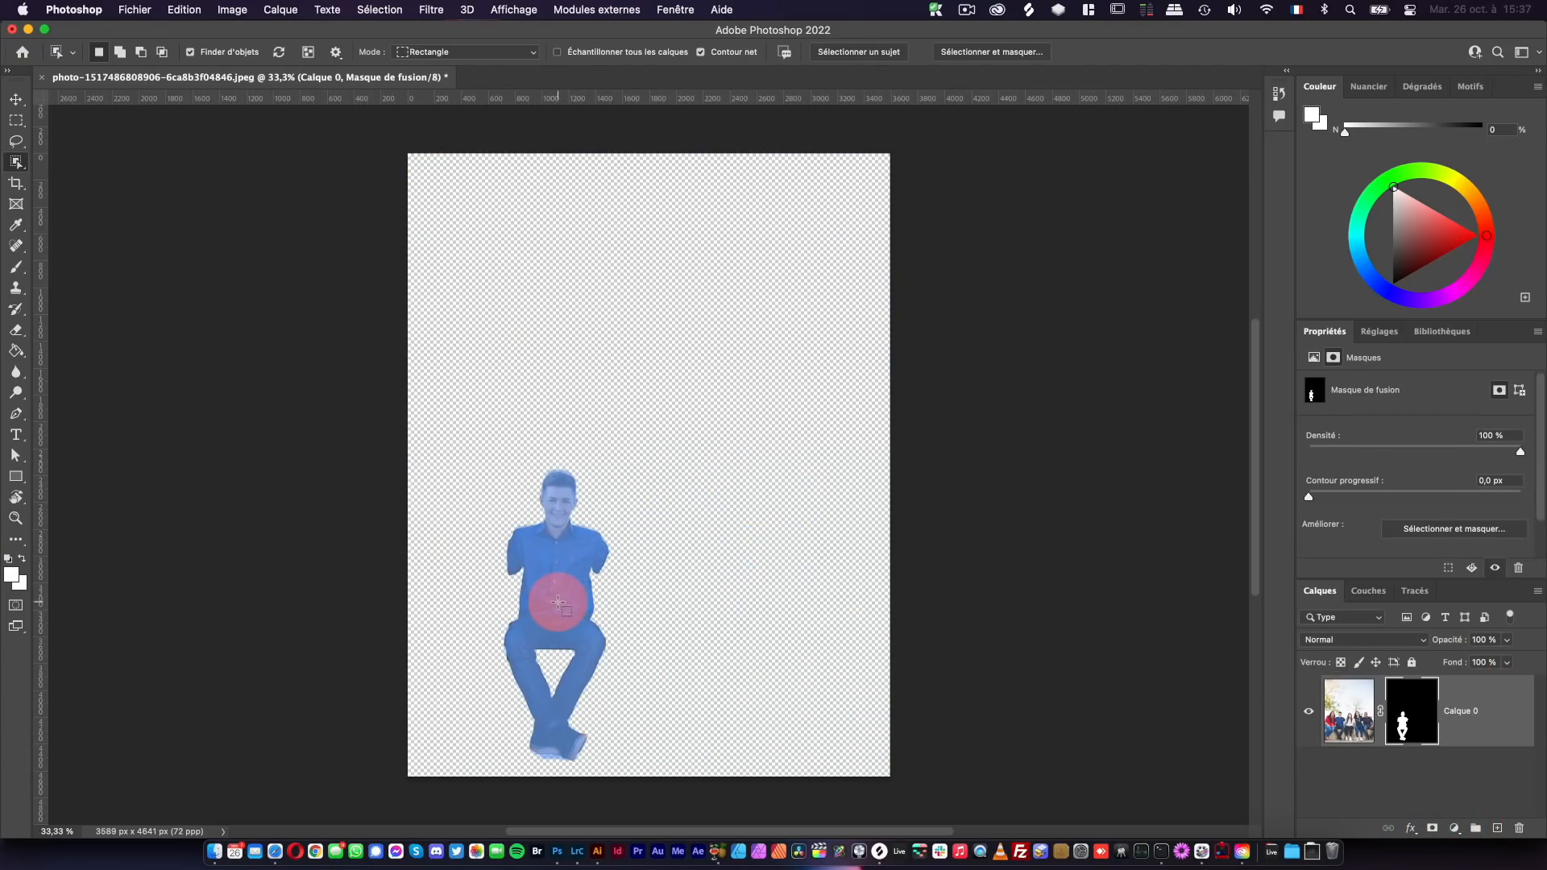
# - Examine the cutout edges around the man's shirt, sleeves and jeans up close
pyautogui.scroll(15, 558, 602)
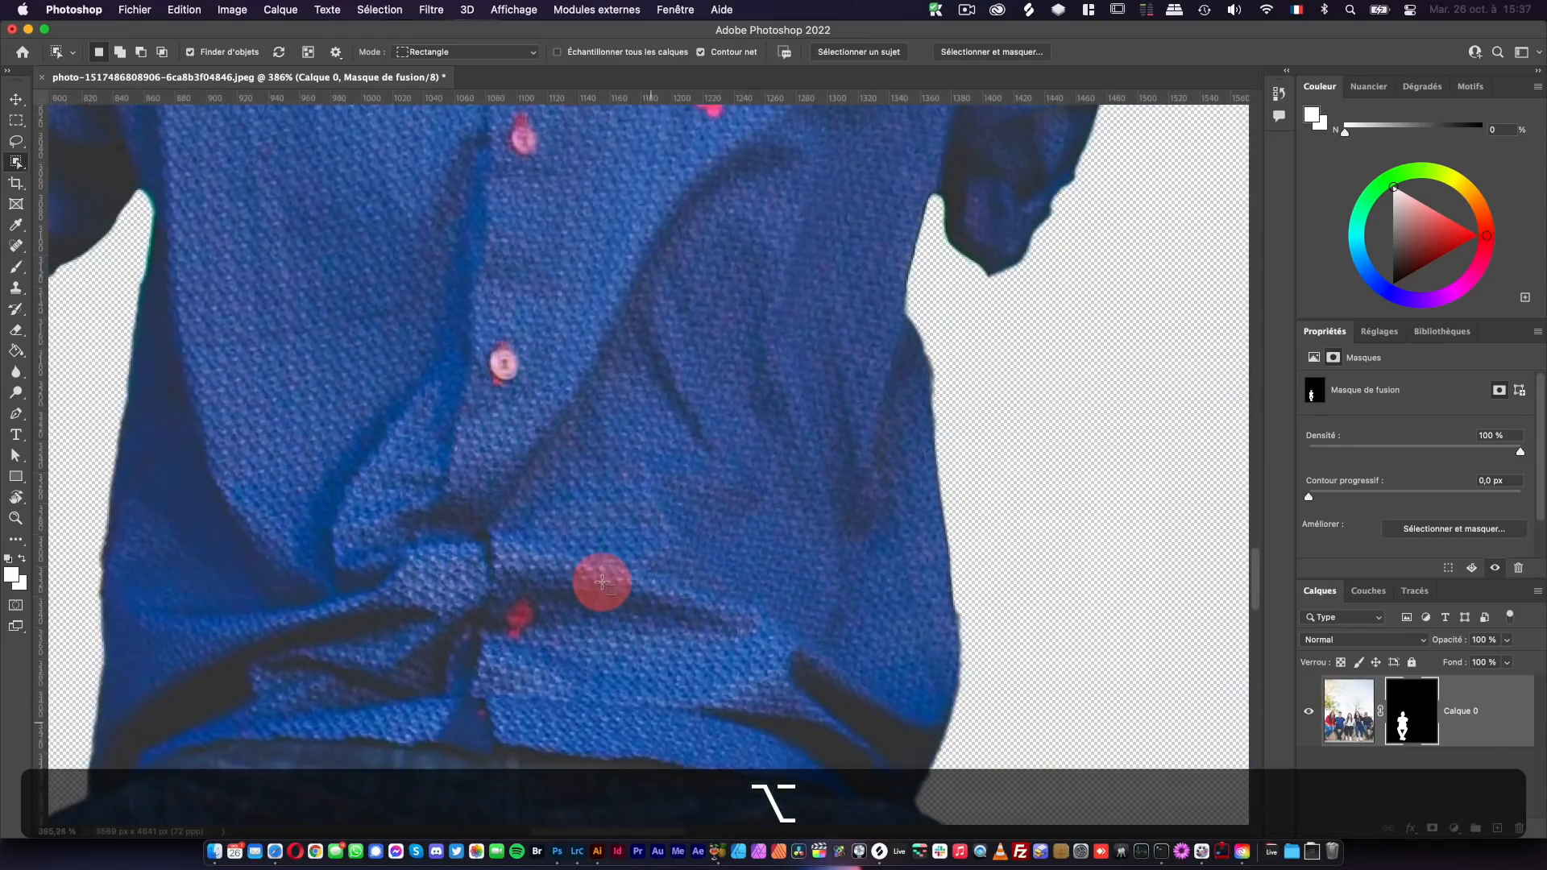
pyautogui.scroll(-5, 603, 582)
pyautogui.press('v')
pyautogui.moveTo(787, 716); pyautogui.dragTo(832, 569)
pyautogui.press('z')
pyautogui.moveTo(174, 560); pyautogui.dragTo(660, 104)
pyautogui.moveTo(722, 594); pyautogui.dragTo(679, 700)
pyautogui.moveTo(693, 465); pyautogui.dragTo(788, 864)
pyautogui.moveTo(799, 530); pyautogui.dragTo(756, 830)
pyautogui.moveTo(826, 283); pyautogui.dragTo(762, 814)
pyautogui.moveTo(816, 506); pyautogui.dragTo(415, 311)
pyautogui.moveTo(526, 495); pyautogui.dragTo(449, 288)
pyautogui.moveTo(623, 634); pyautogui.dragTo(669, 413)
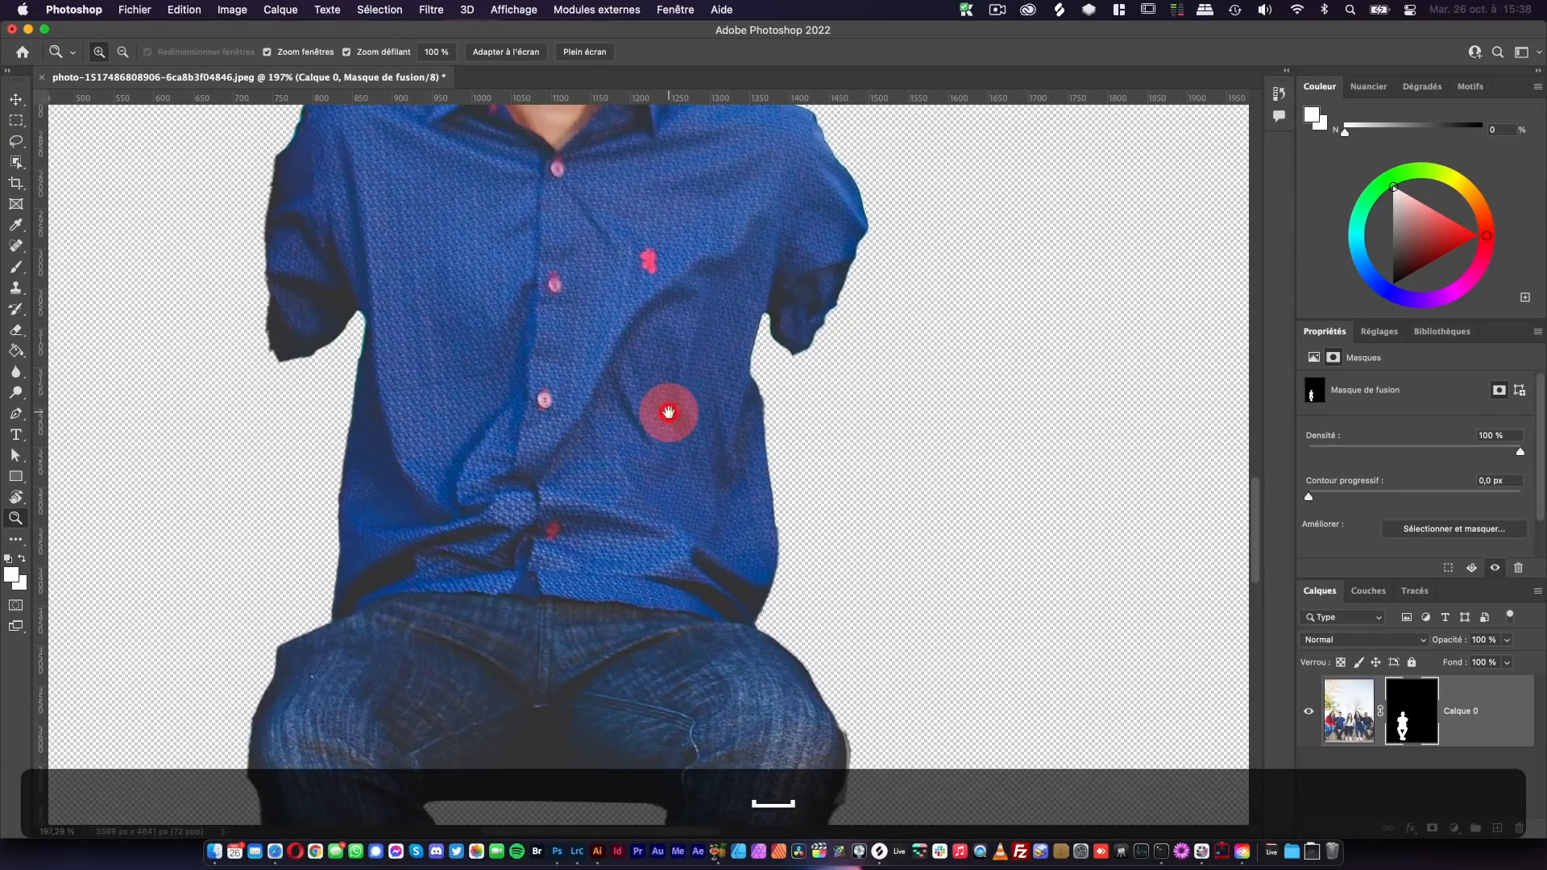
# - Undo the layer mask on the man in the blue shirt to restore the full group photo
pyautogui.rightClick(1394, 713)
pyautogui.click(1367, 706)
pyautogui.moveTo(656, 439); pyautogui.dragTo(583, 468)
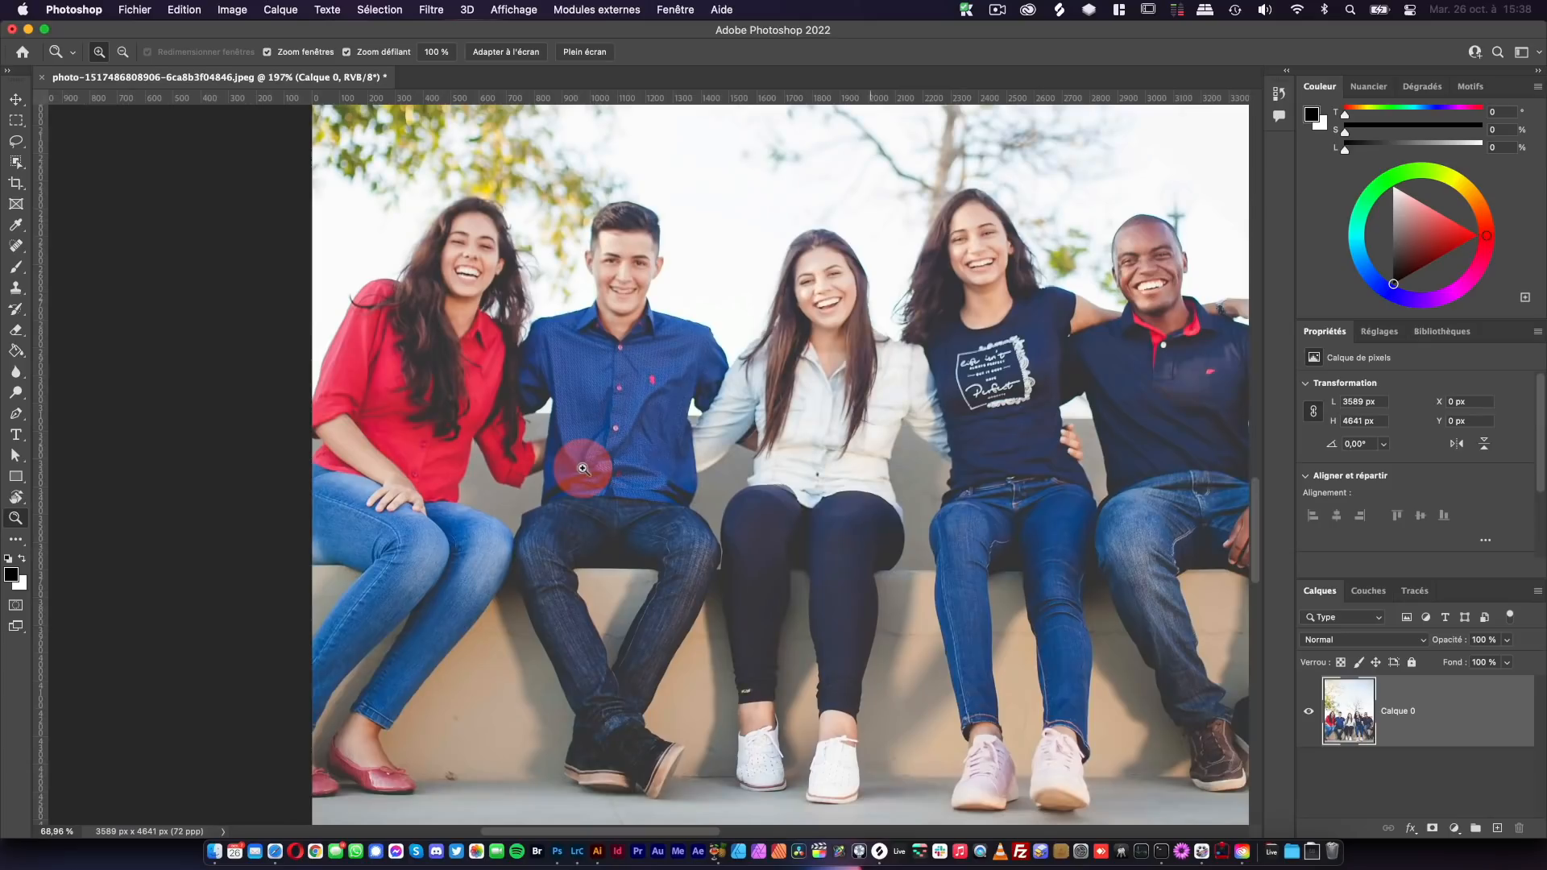
pyautogui.press('space')
pyautogui.moveTo(749, 335); pyautogui.dragTo(688, 390)
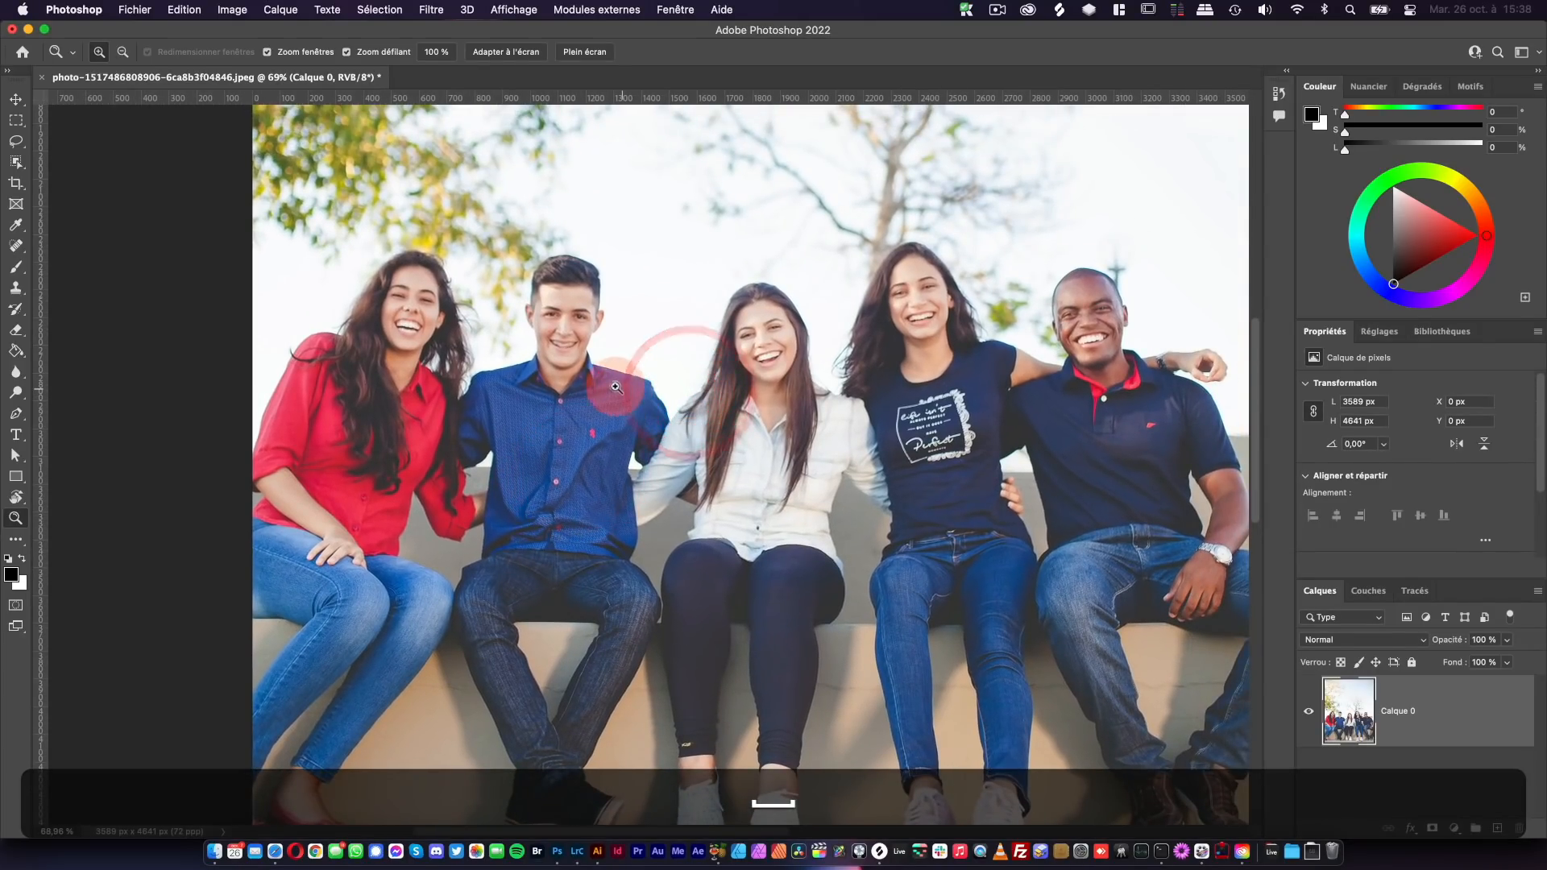
# - Select the woman in the red shirt with the Object Selection tool and add a layer mask from her outline
pyautogui.press('w')
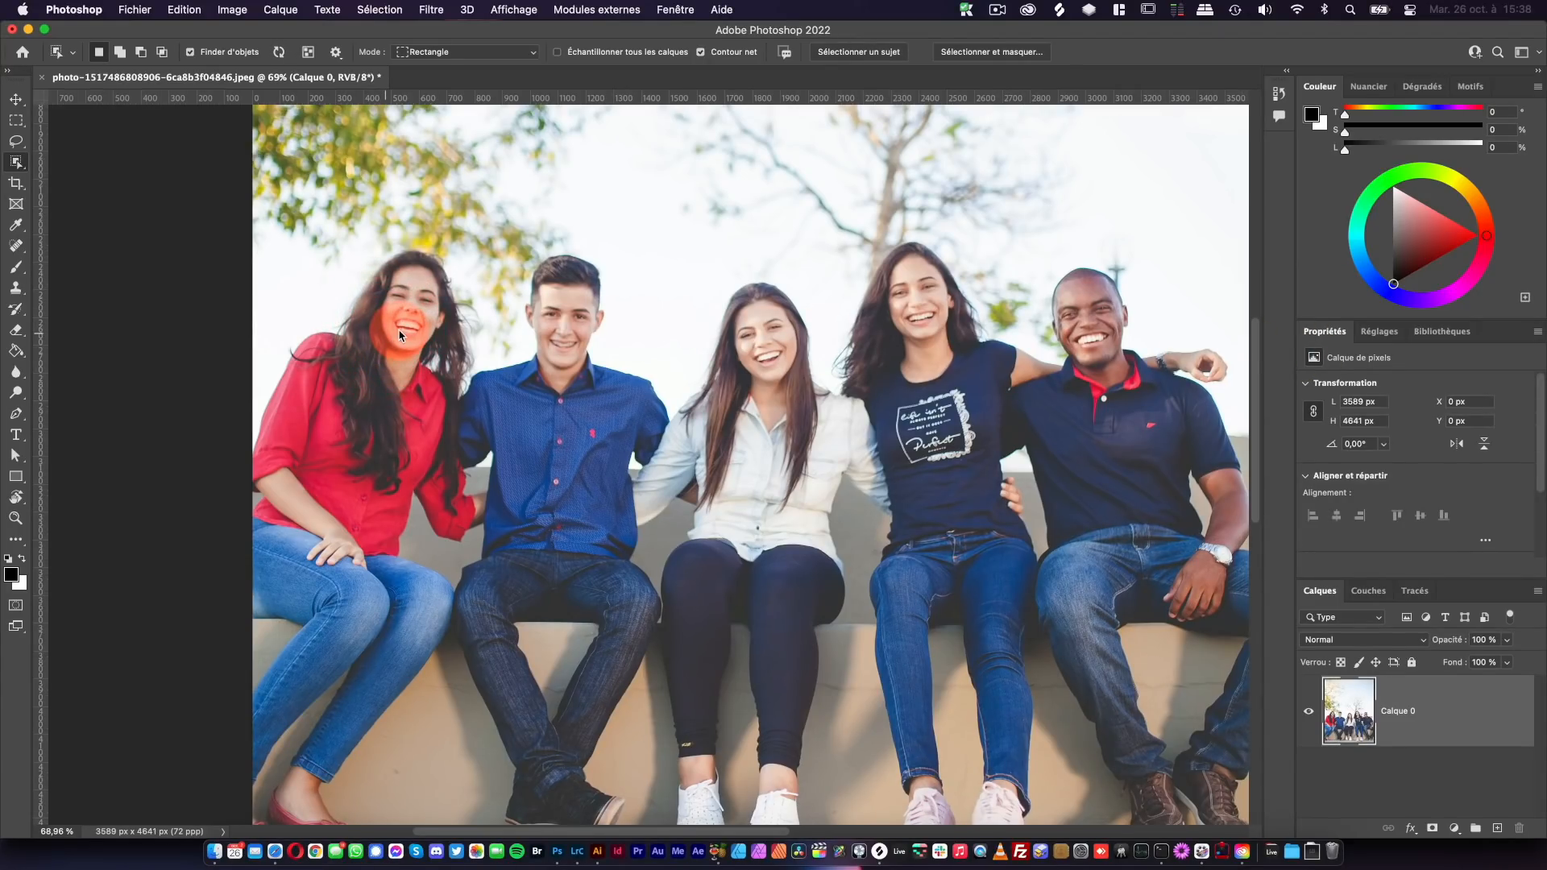
pyautogui.click(399, 334)
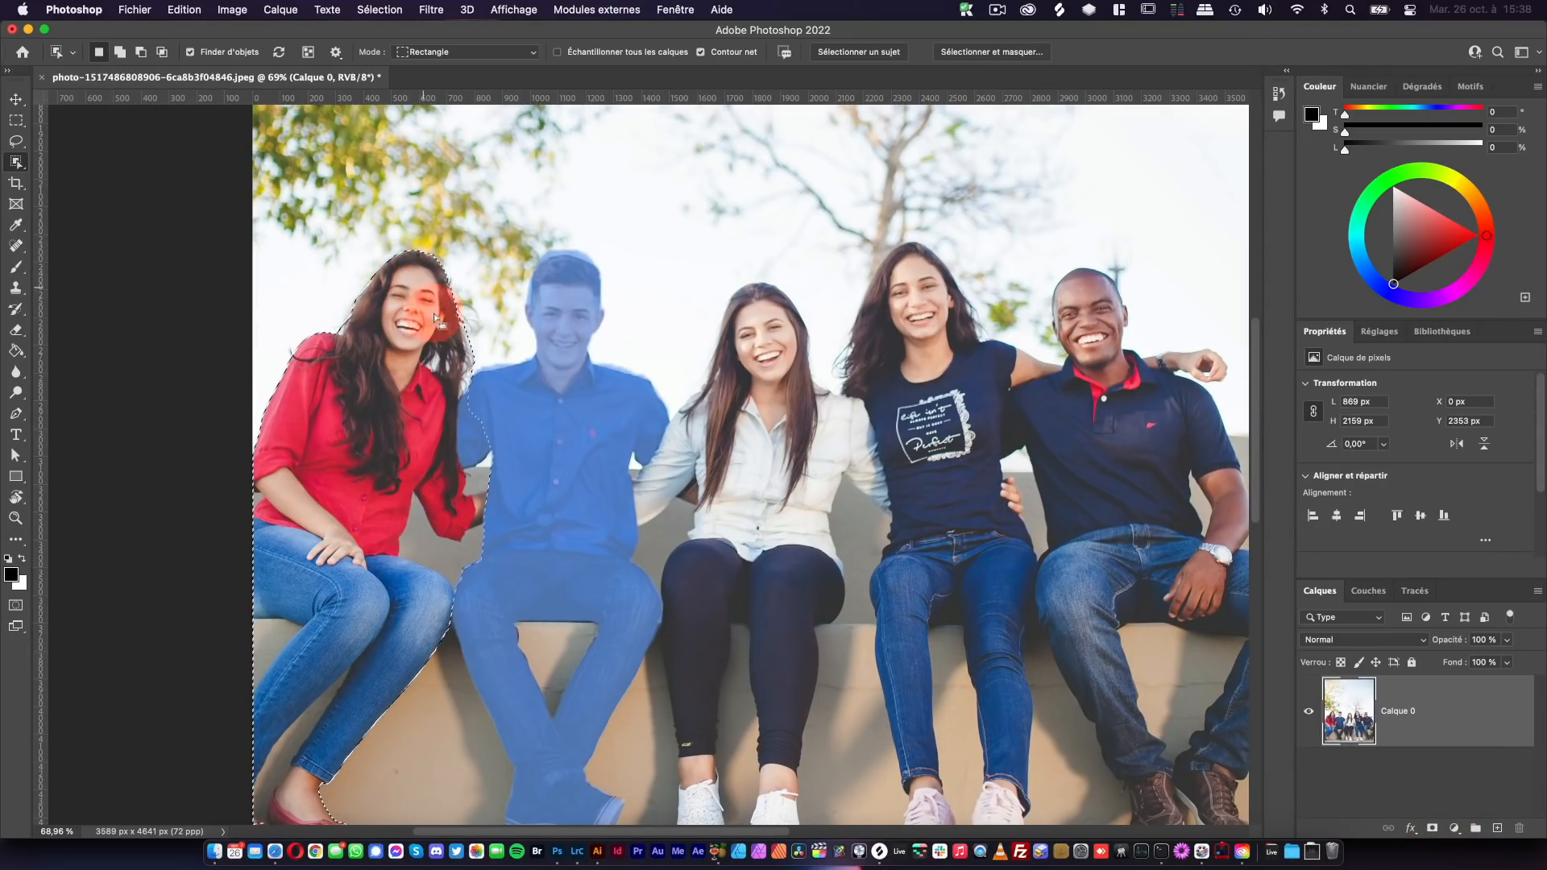
pyautogui.click(1432, 828)
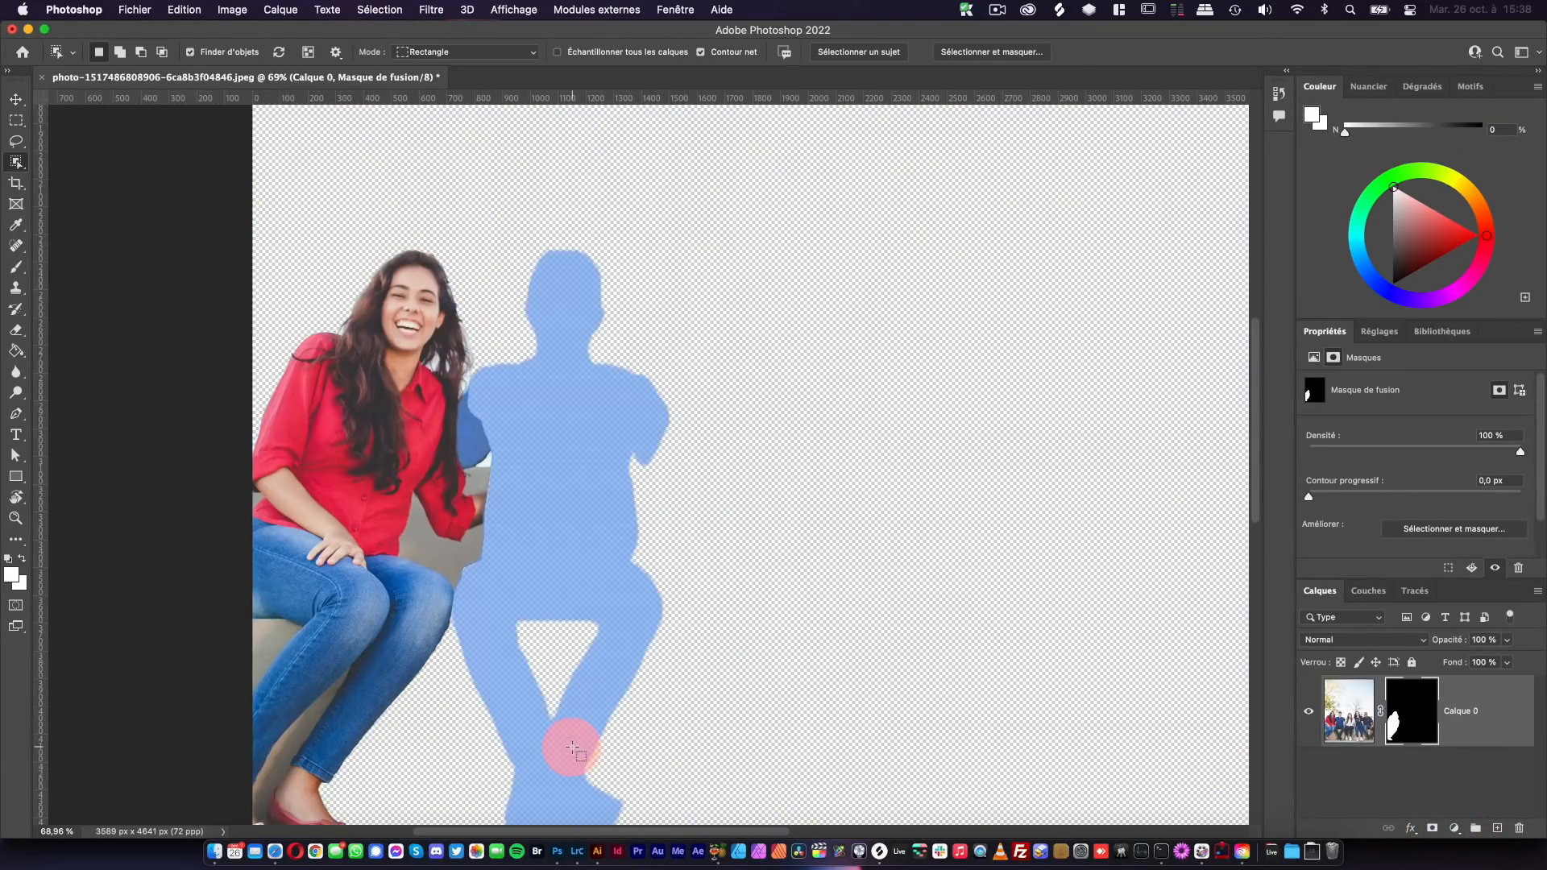
# - Undo the layer mask, then try to subtract the wall area below the woman's arm from her selection
pyautogui.press('super+z')
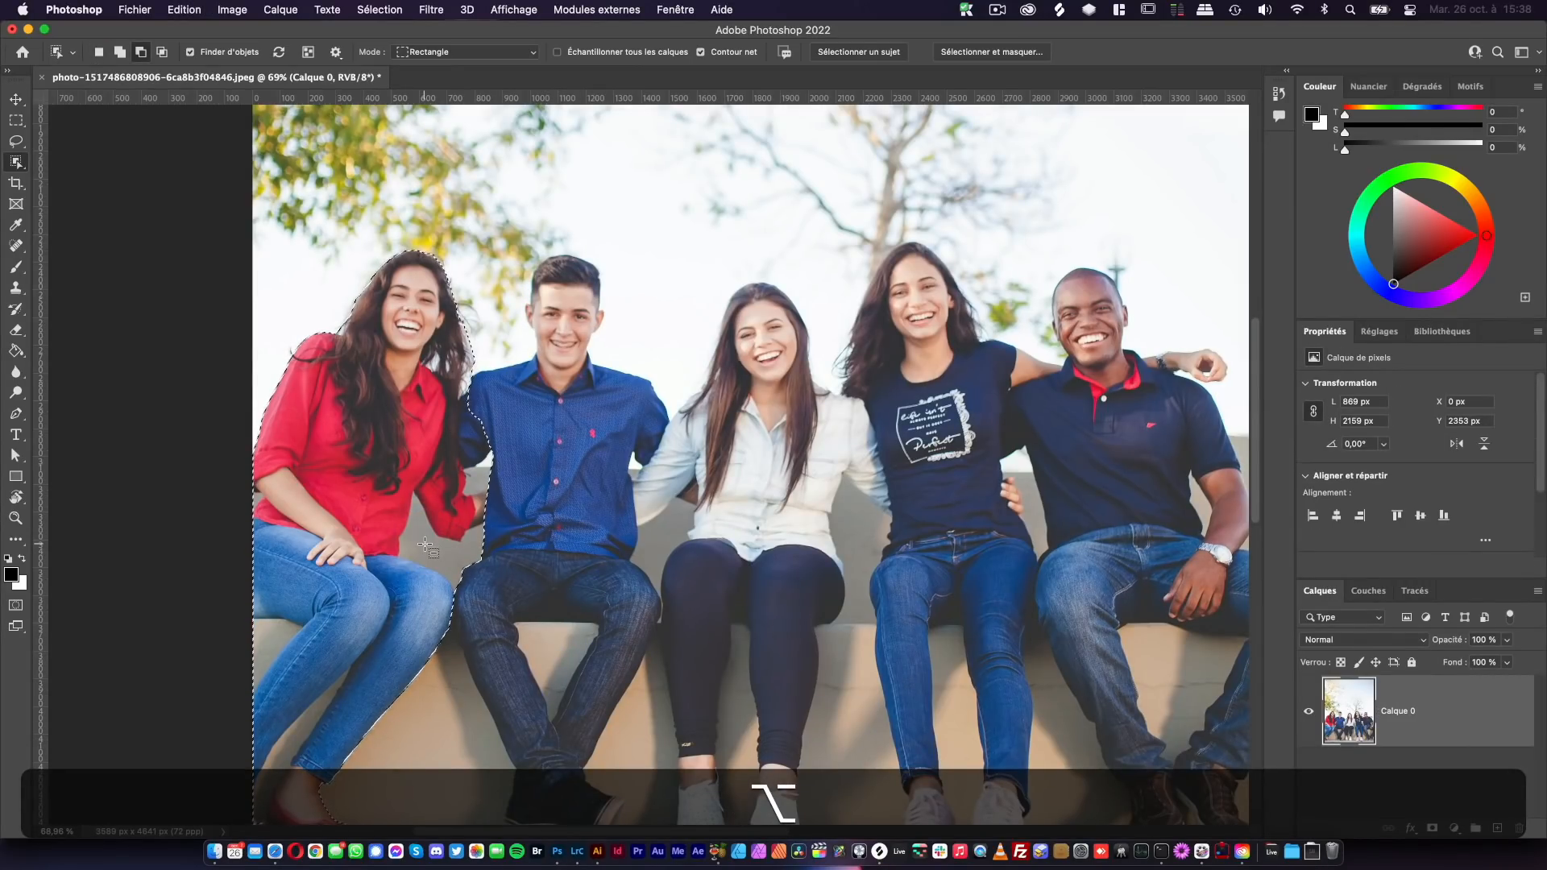
pyautogui.moveTo(425, 546); pyautogui.dragTo(467, 587)
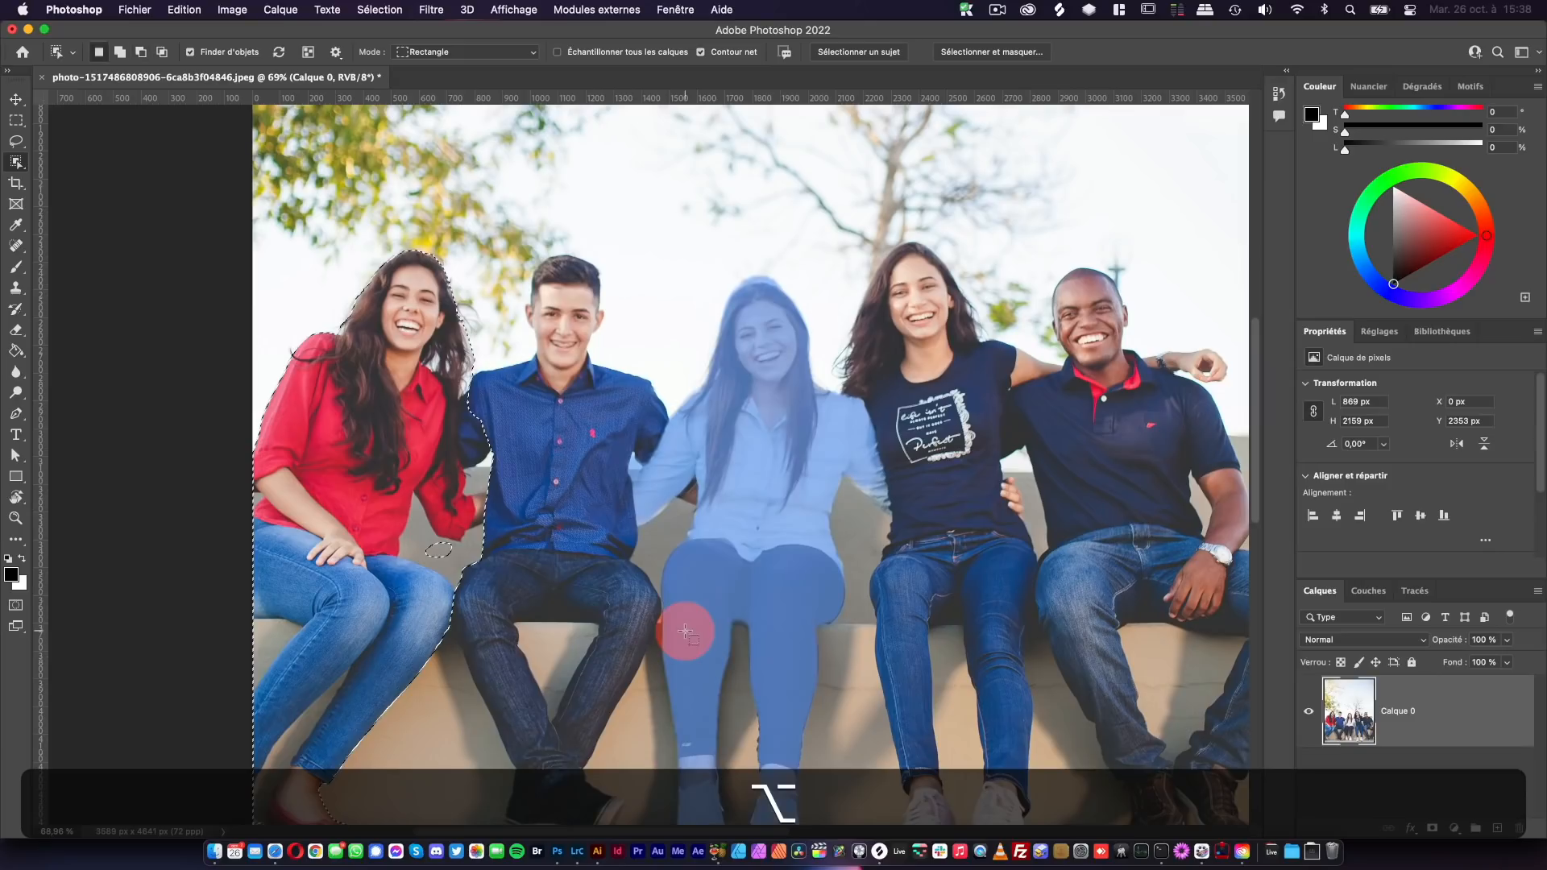
pyautogui.press('alt+super+z')
pyautogui.press('super+z')
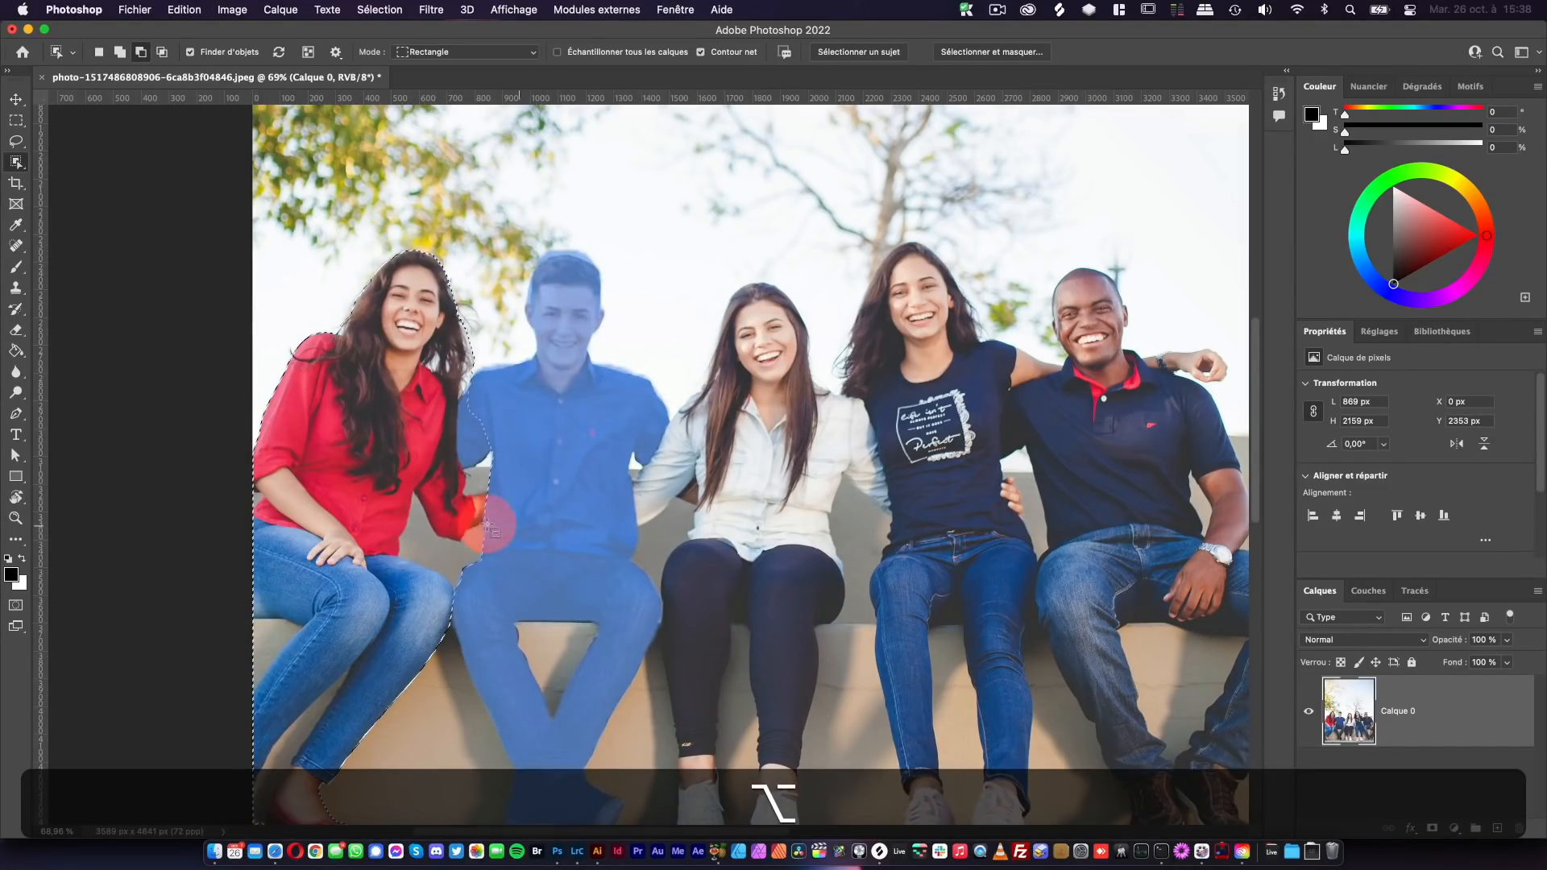
# - Add the man in the blue shirt to the selection of the woman in red
pyautogui.press('shift')
pyautogui.keyDown('shift'); pyautogui.click(548, 440); pyautogui.keyUp('shift')
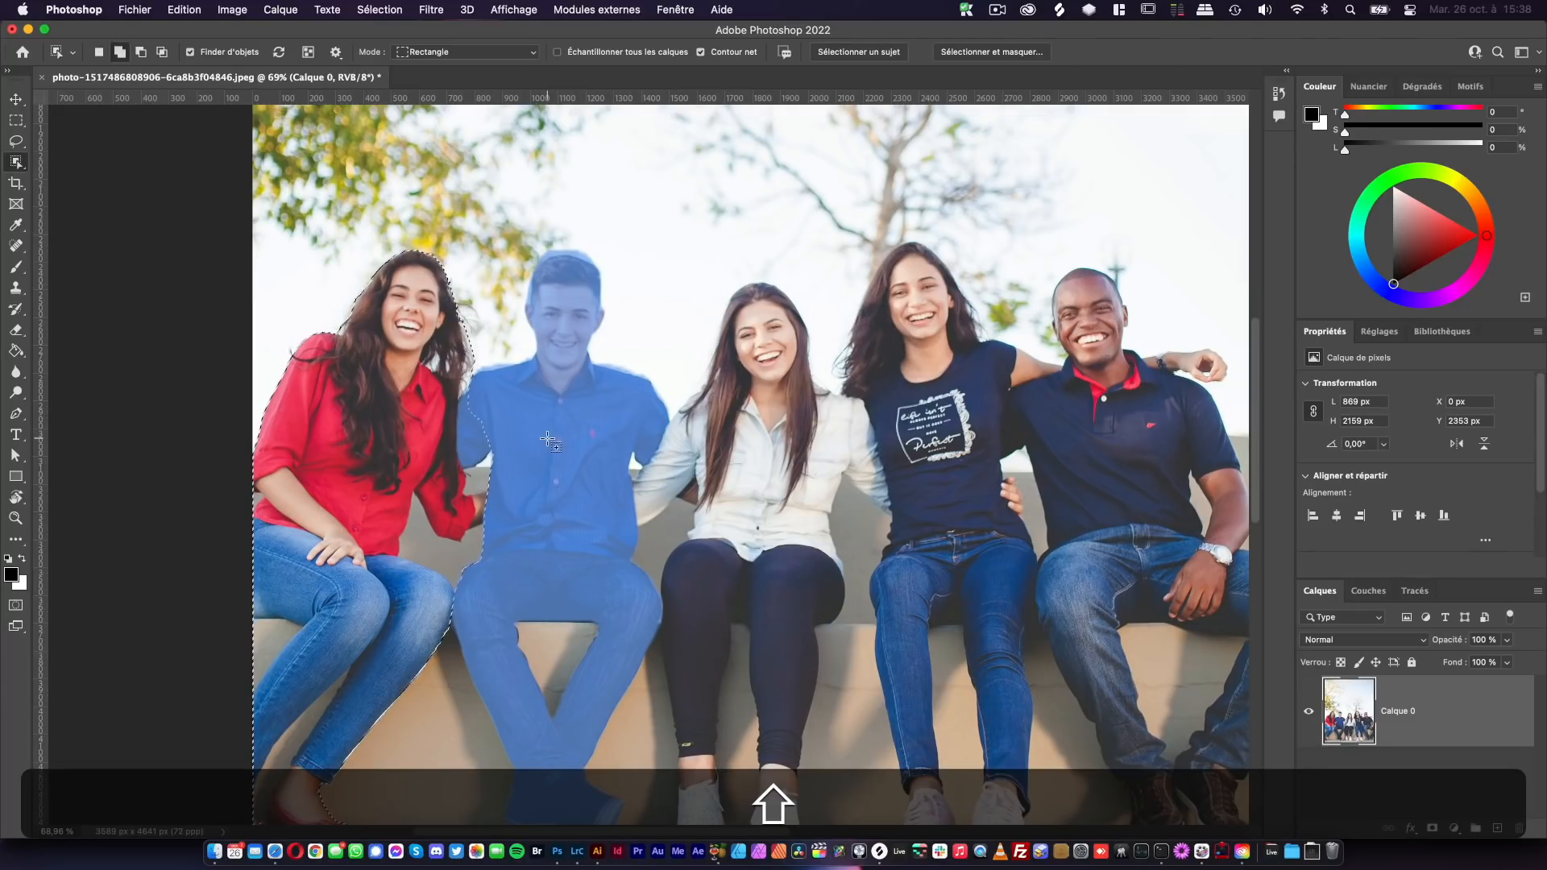
pyautogui.keyDown('shift'); pyautogui.click(544, 439); pyautogui.keyUp('shift')
pyautogui.keyDown('shift'); pyautogui.click(488, 489); pyautogui.keyUp('shift')
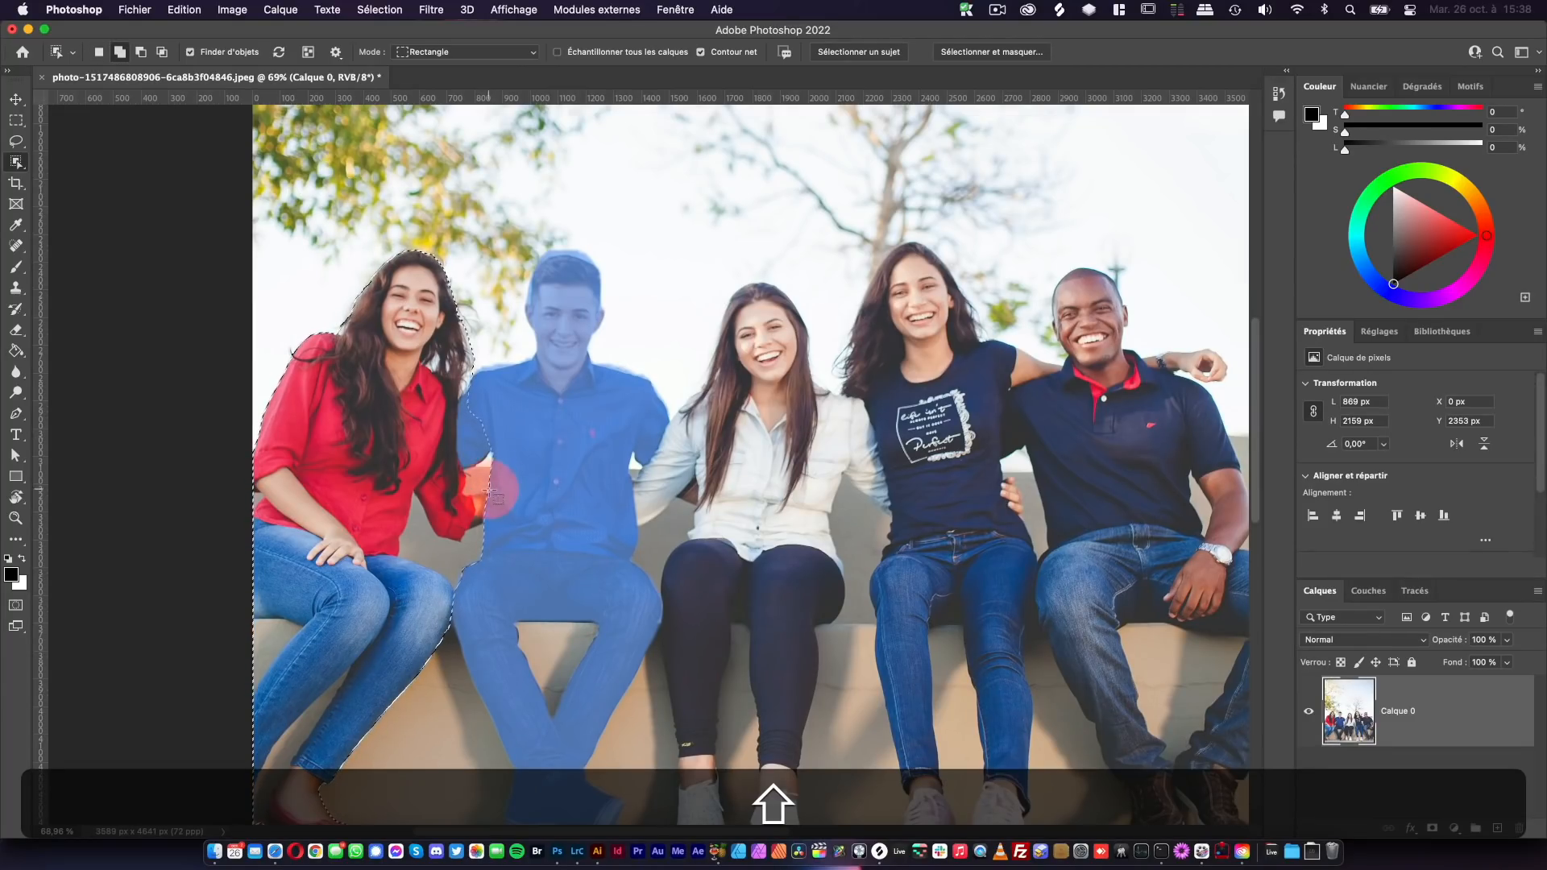
pyautogui.keyDown('shift'); pyautogui.click(525, 443); pyautogui.keyUp('shift')
pyautogui.keyDown('shift'); pyautogui.click(559, 452); pyautogui.keyUp('shift')
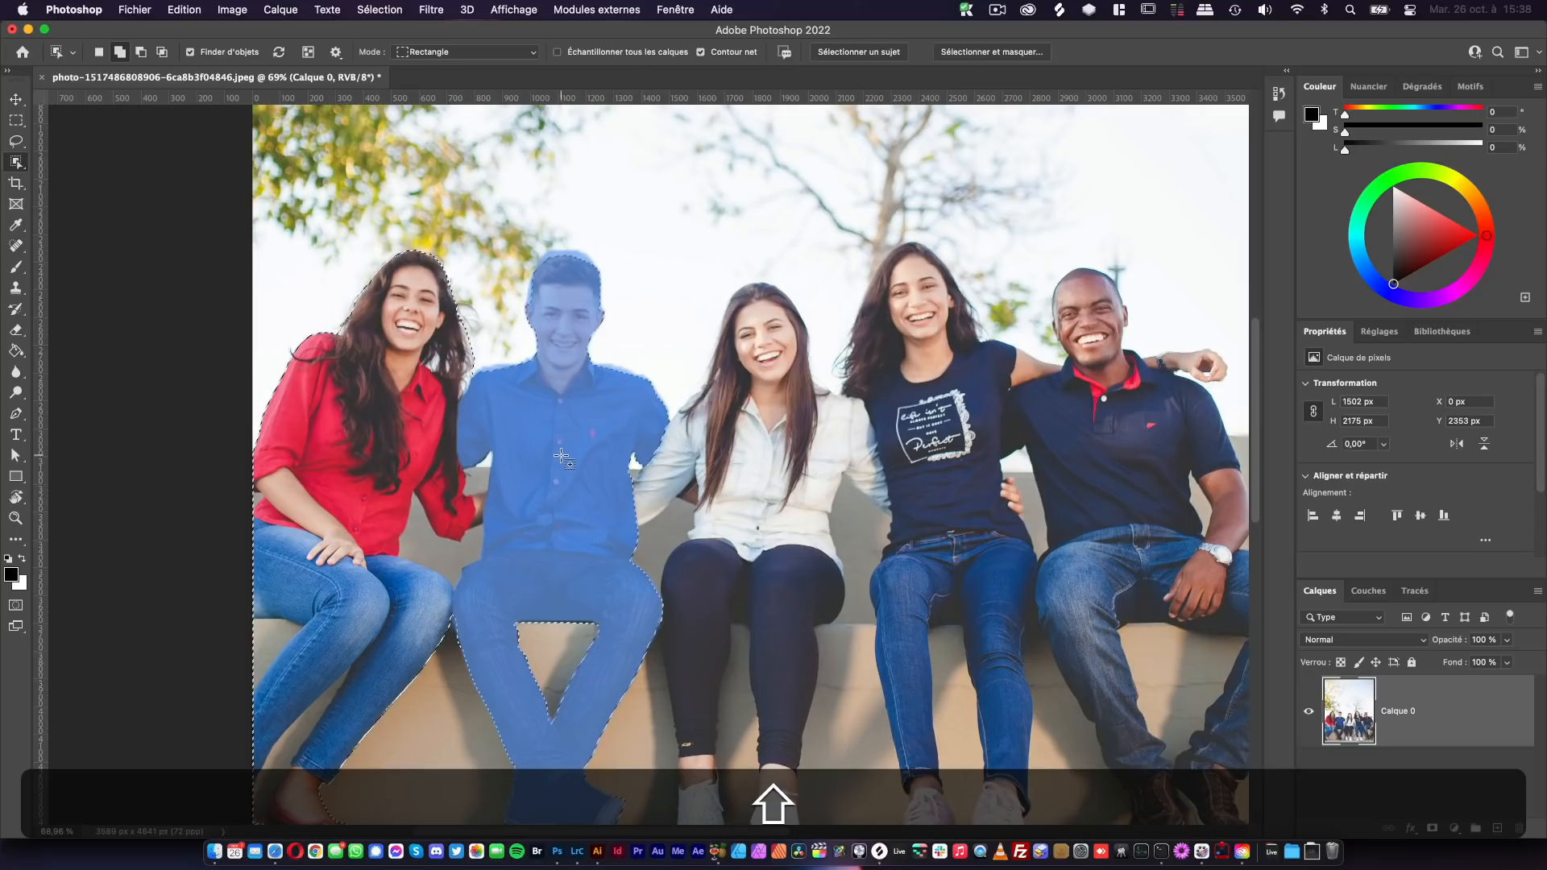
pyautogui.keyDown('shift'); pyautogui.click(522, 486); pyautogui.keyUp('shift')
# - Subtract the woman in the red shirt from the selection, keeping only the man in the blue shirt
pyautogui.keyDown('shift'); pyautogui.keyDown('super'); pyautogui.click(426, 528); pyautogui.keyUp('super'); pyautogui.keyUp('shift')
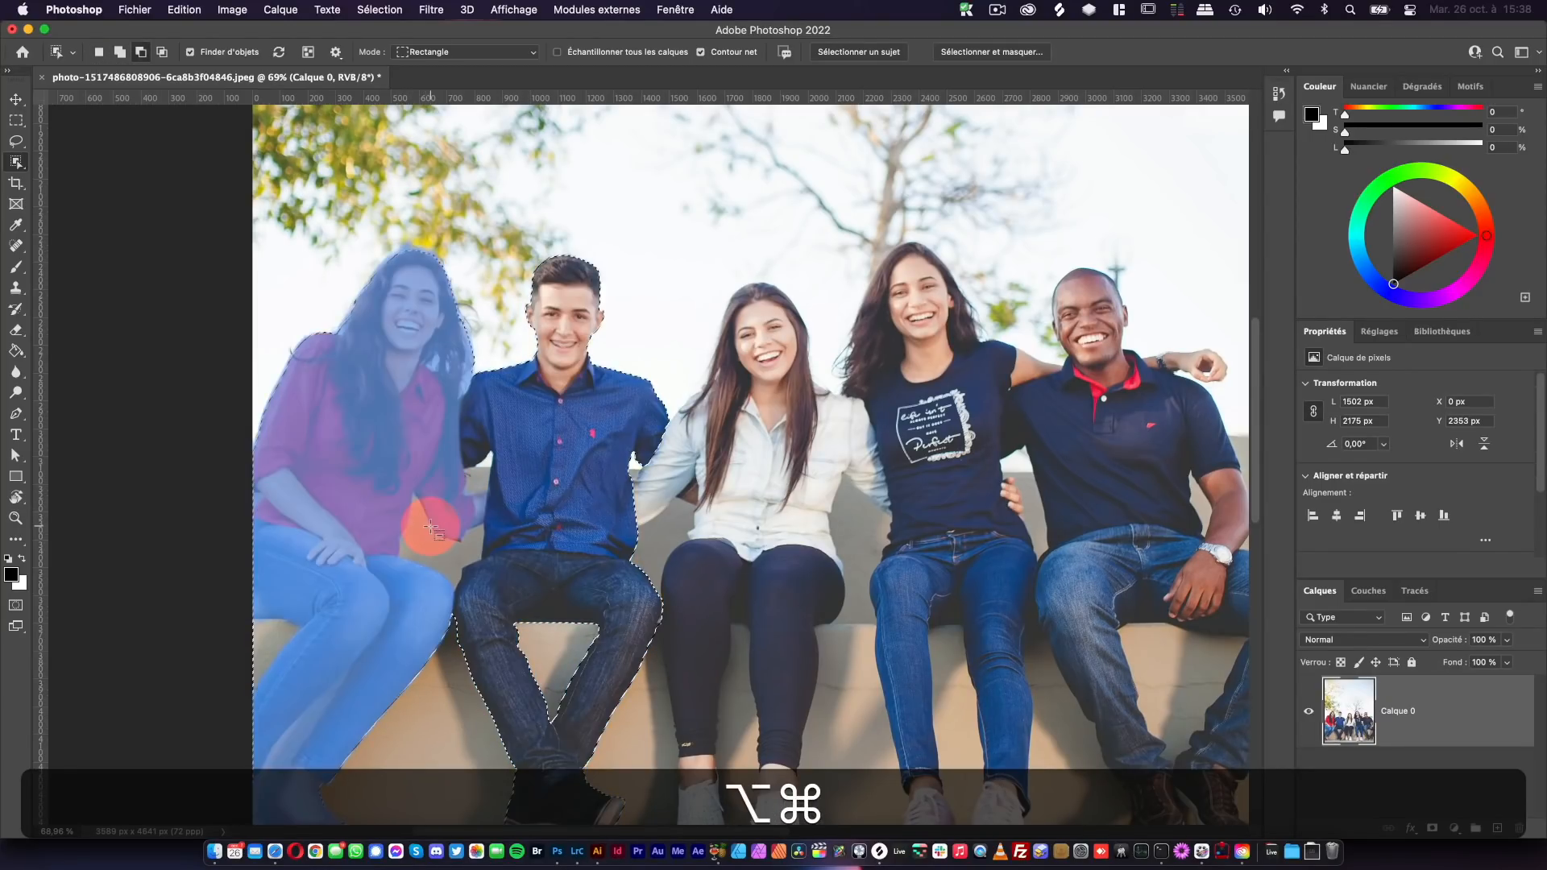
pyautogui.keyDown('alt'); pyautogui.keyDown('super'); pyautogui.click(424, 482); pyautogui.keyUp('super'); pyautogui.keyUp('alt')
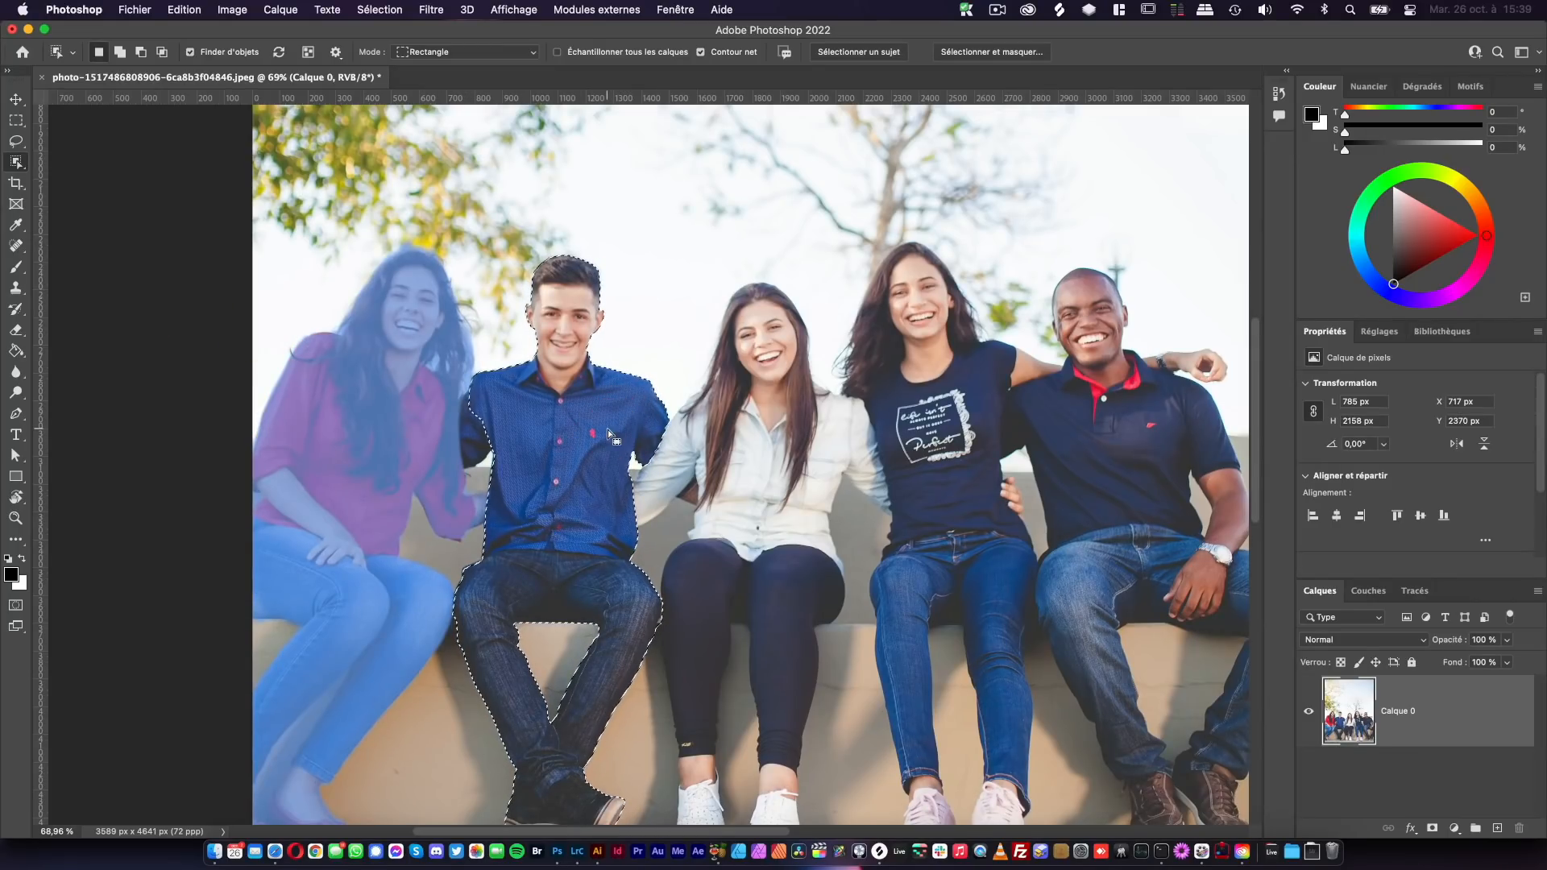
pyautogui.click(524, 494)
pyautogui.click(458, 557)
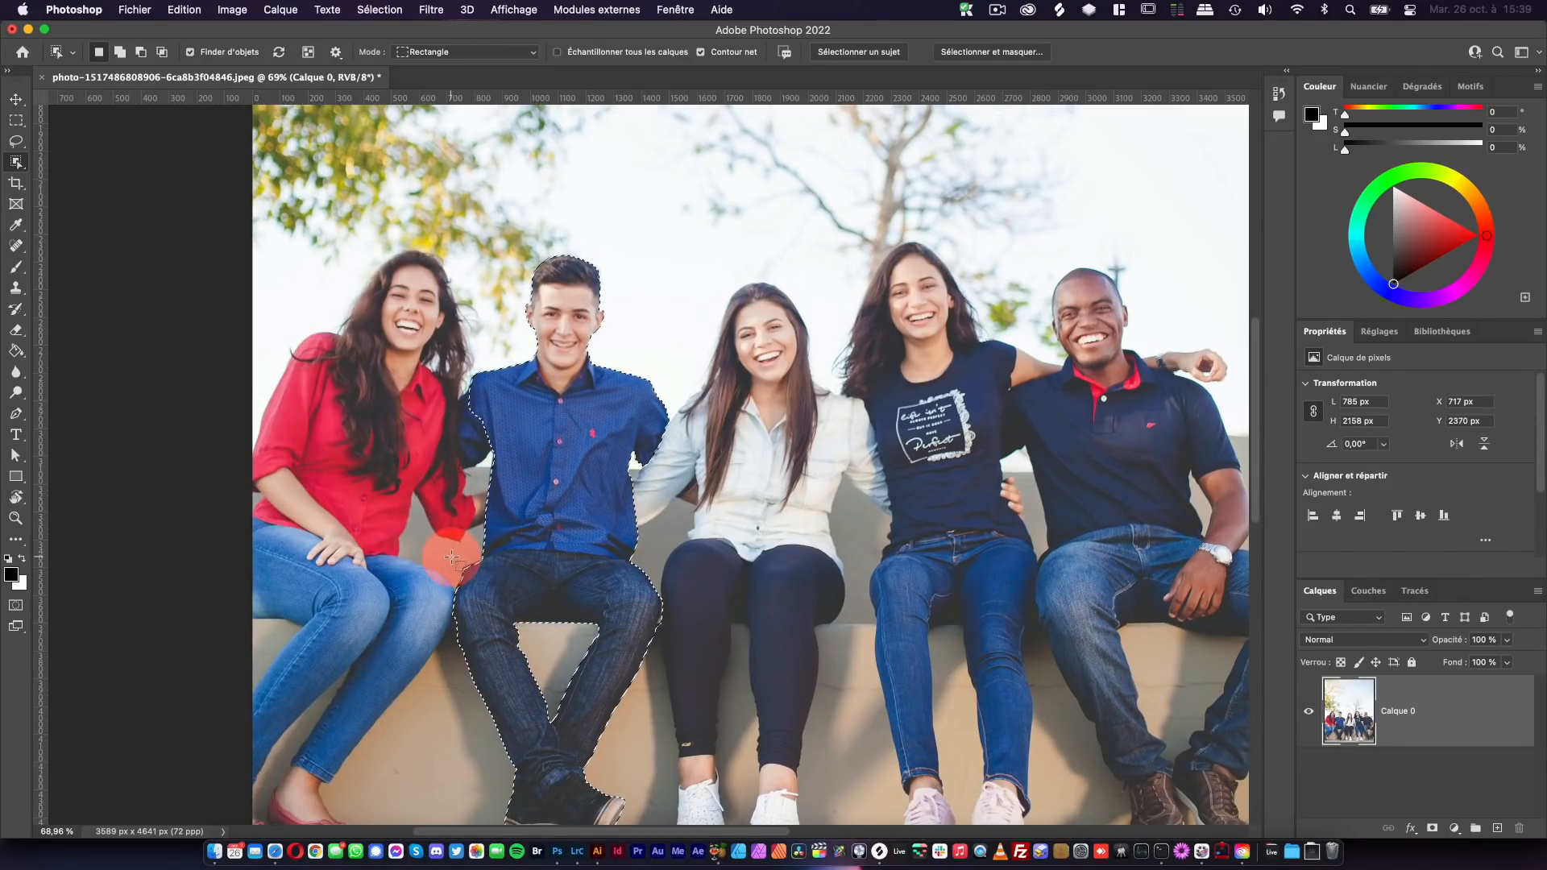
# - Clear the selection and frame the woman in the white shirt with an Object Selection rectangle of about 983 × 2071 px
pyautogui.click(795, 441)
pyautogui.press('z')
pyautogui.keyDown('alt'); pyautogui.click(796, 431); pyautogui.keyUp('alt')
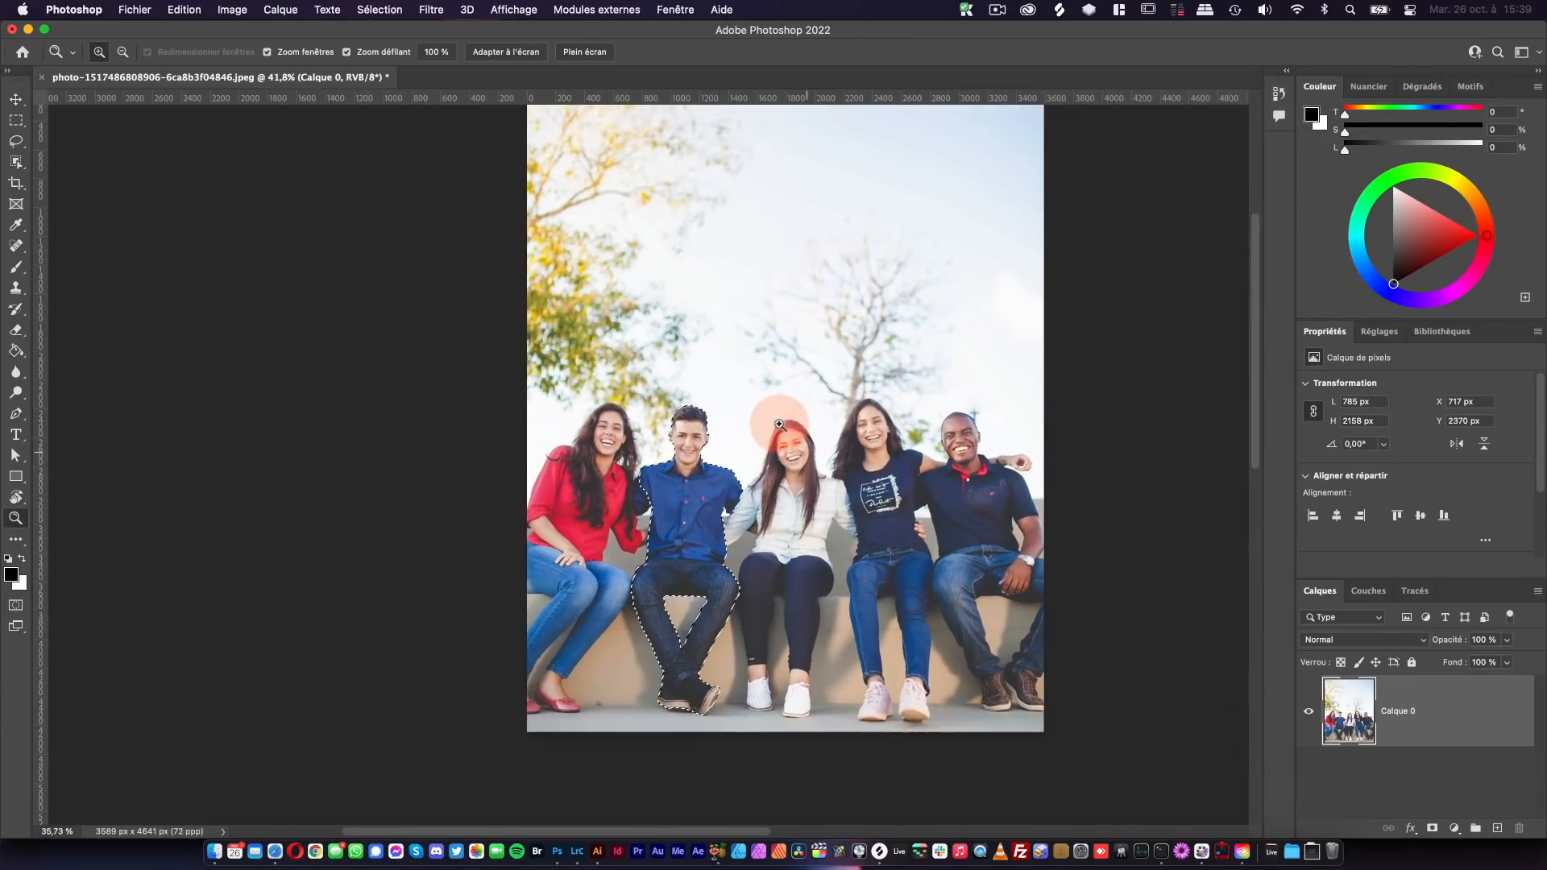
pyautogui.press('space')
pyautogui.moveTo(778, 423); pyautogui.dragTo(713, 388)
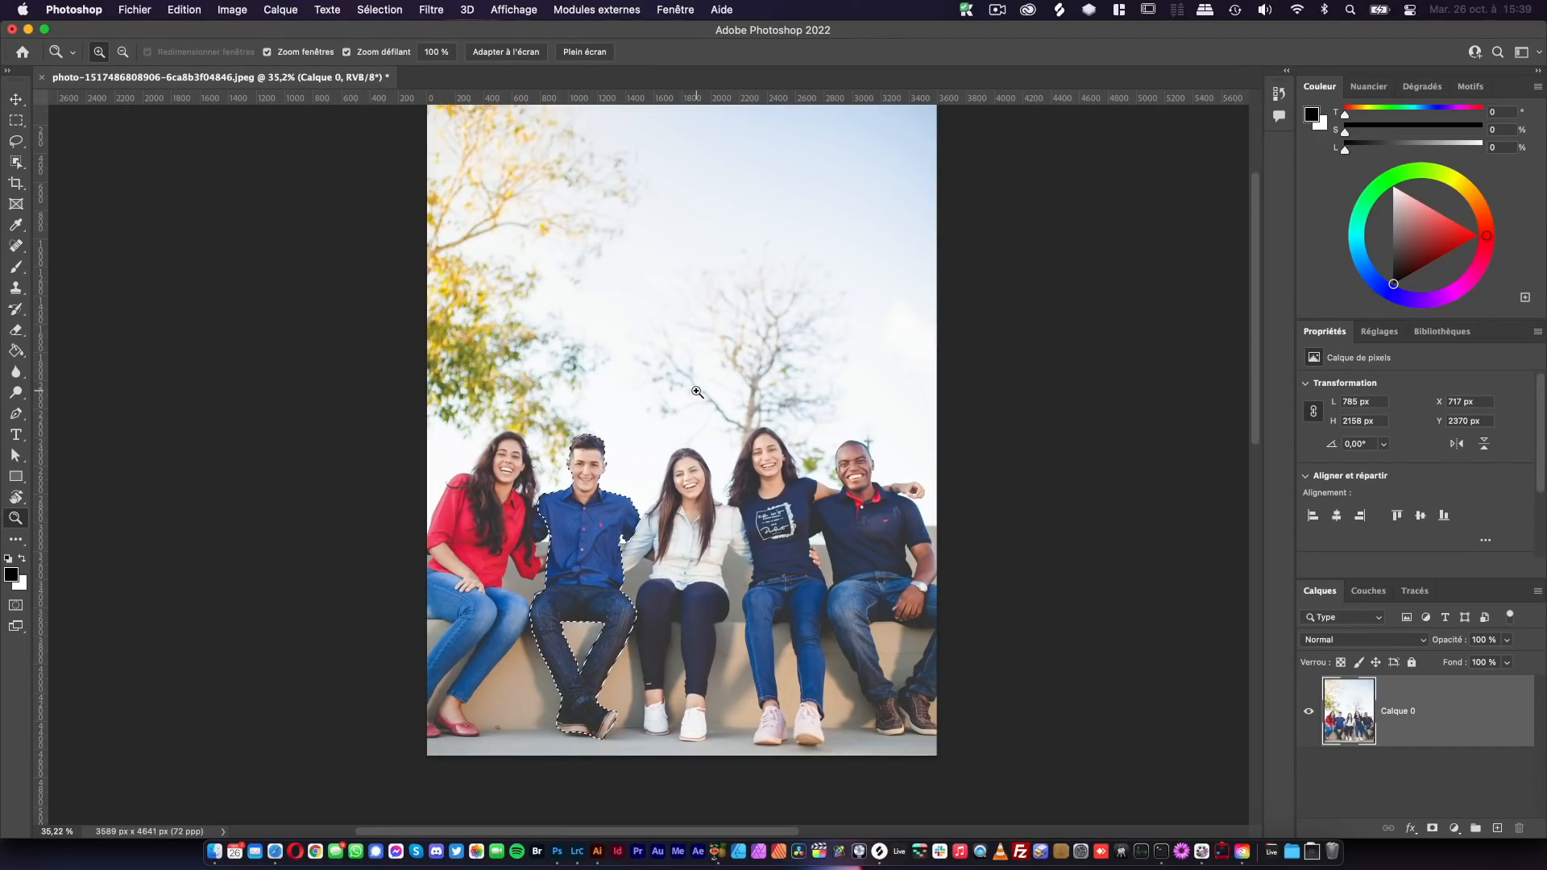
pyautogui.click(710, 382)
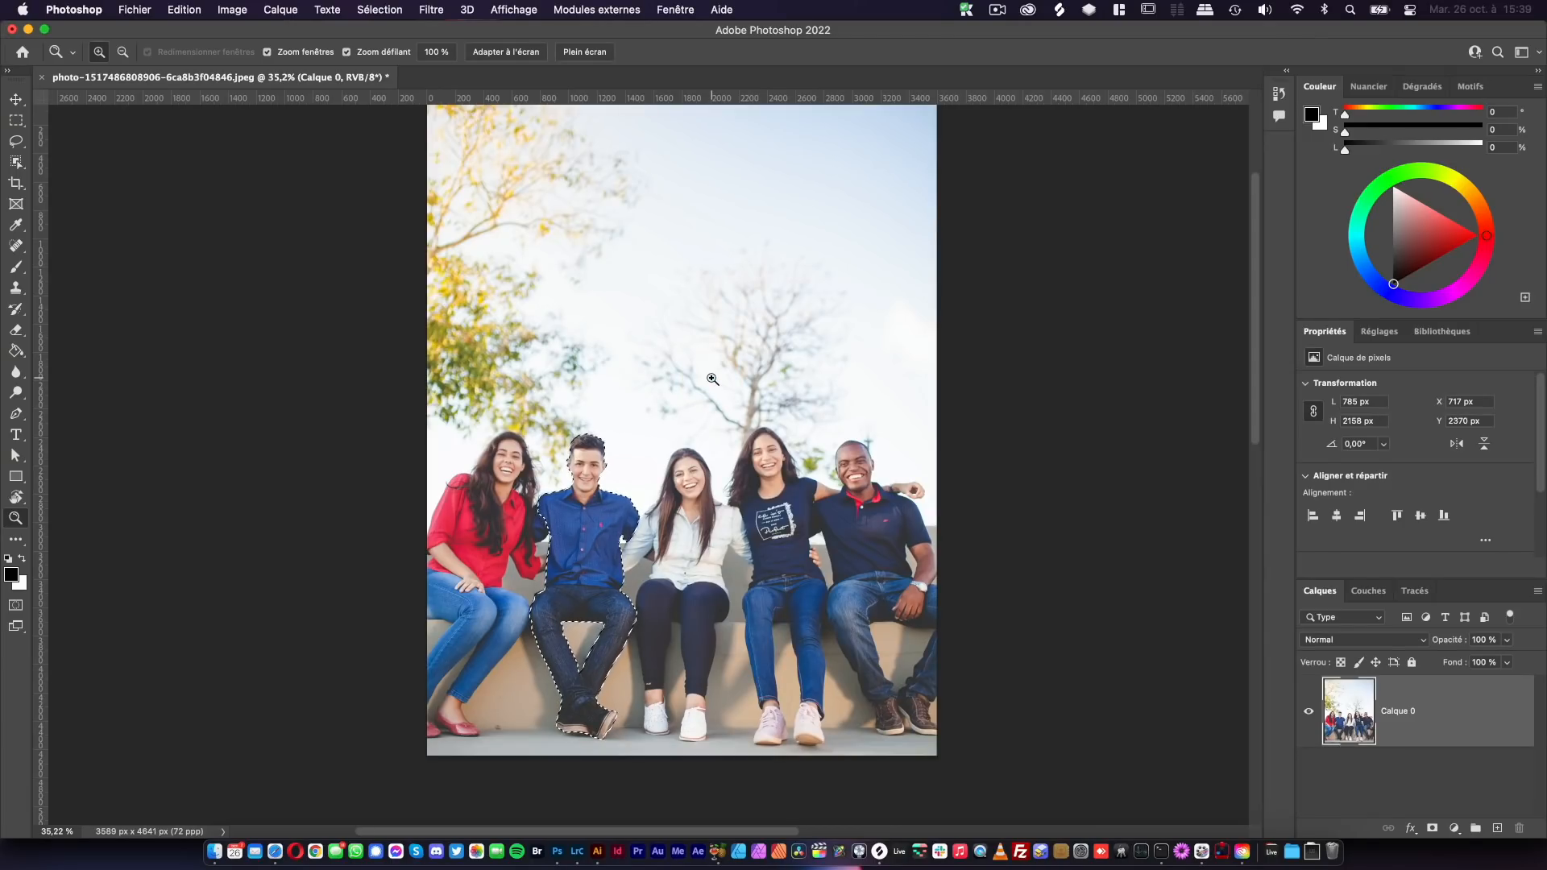
pyautogui.click(725, 355)
pyautogui.press('super')
pyautogui.press('w')
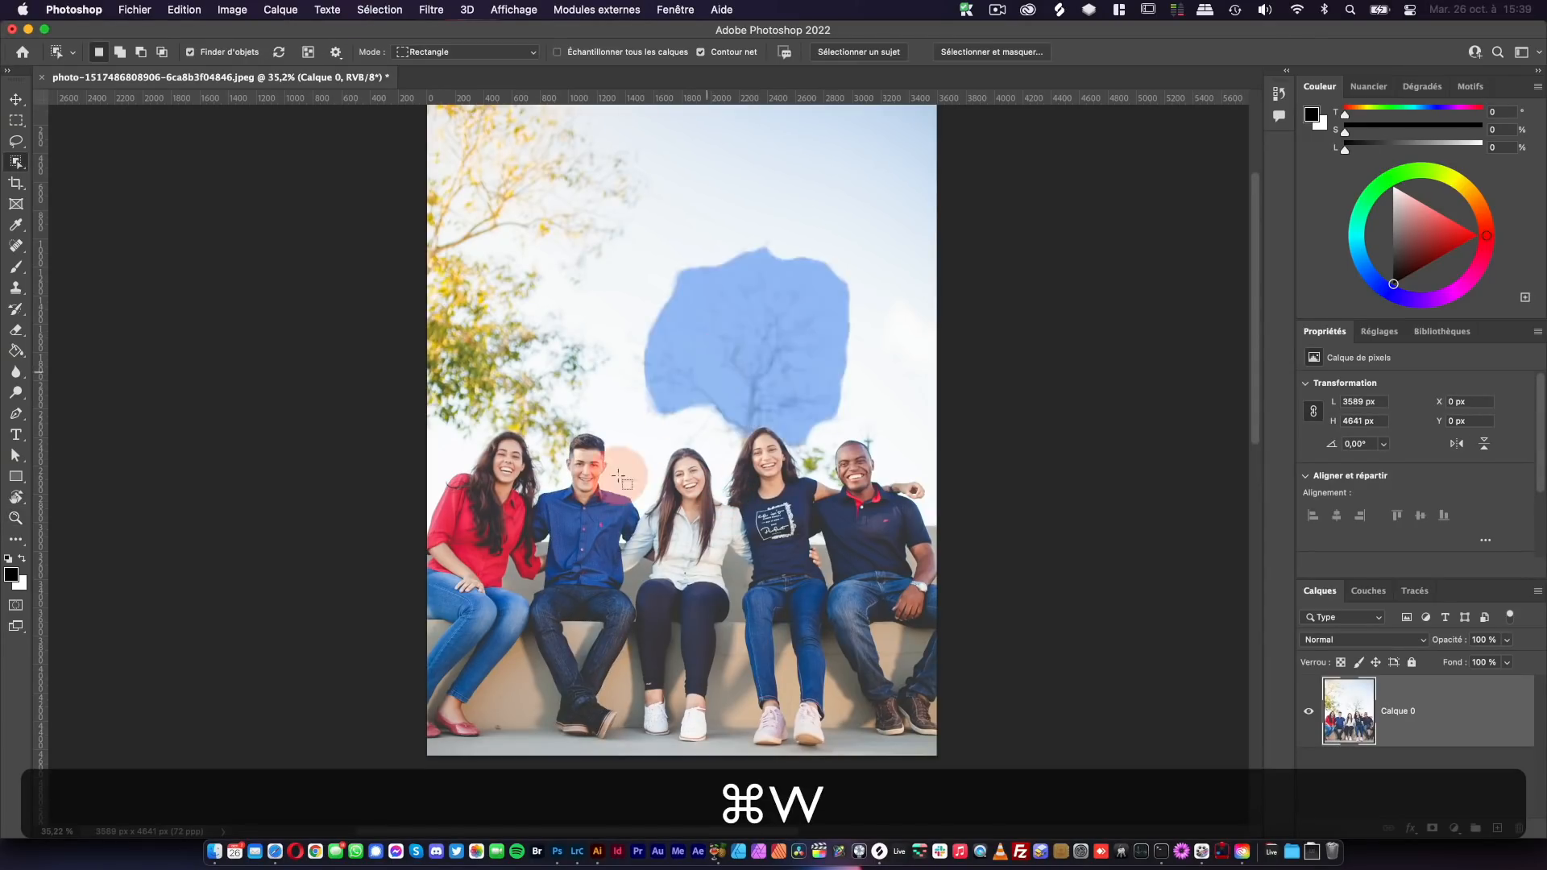
pyautogui.click(722, 530)
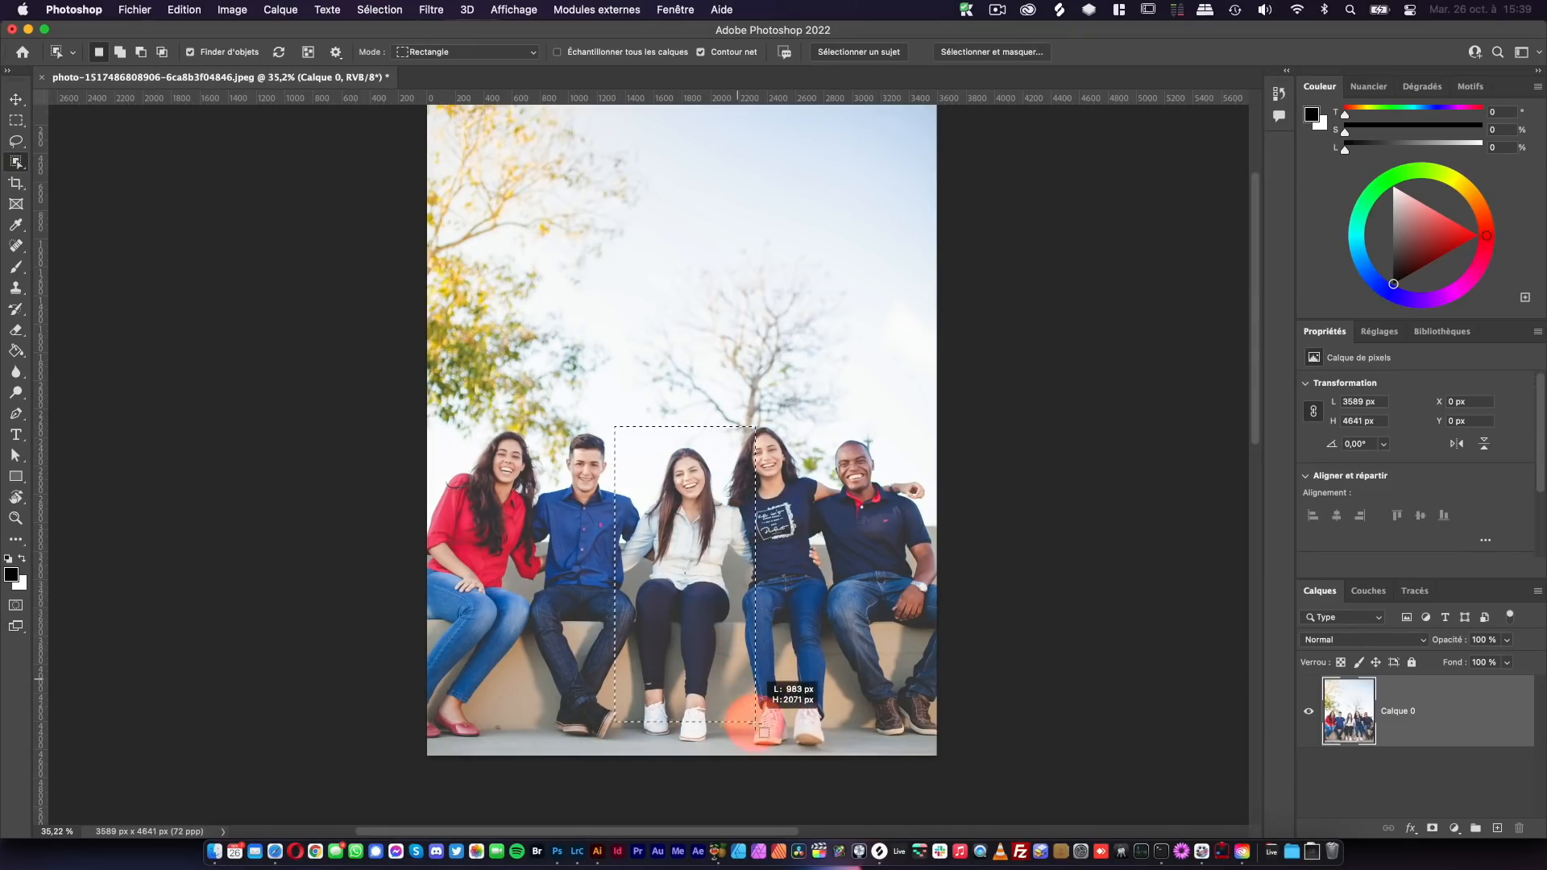
pyautogui.click(675, 534)
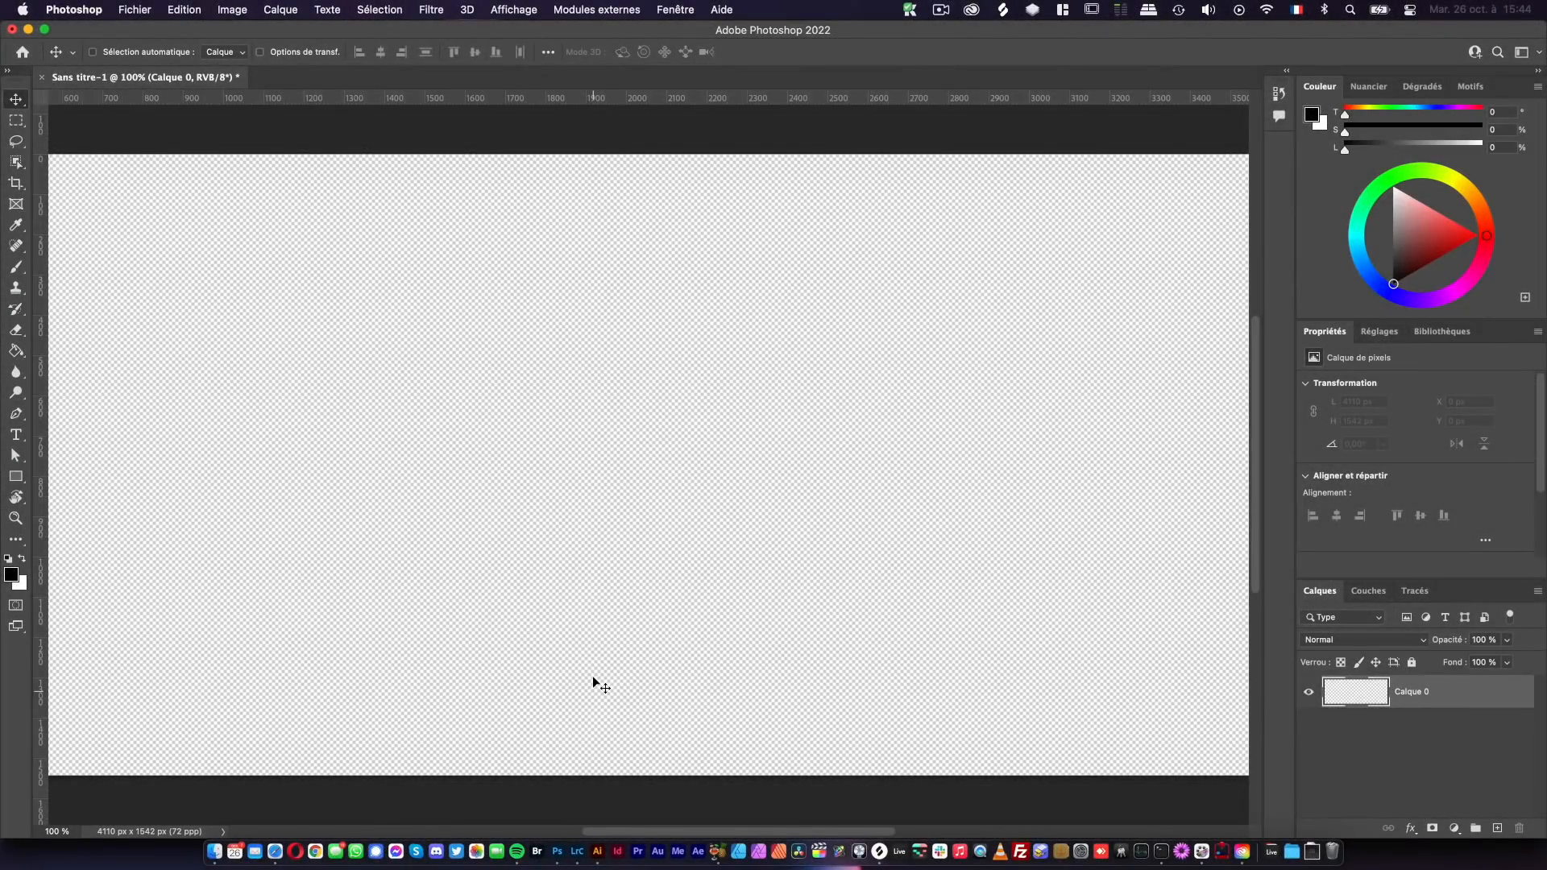
# - Switch to Illustrator and select all of the red logo artwork with the Selection tool
pyautogui.moveTo(593, 677); pyautogui.dragTo(680, 686)
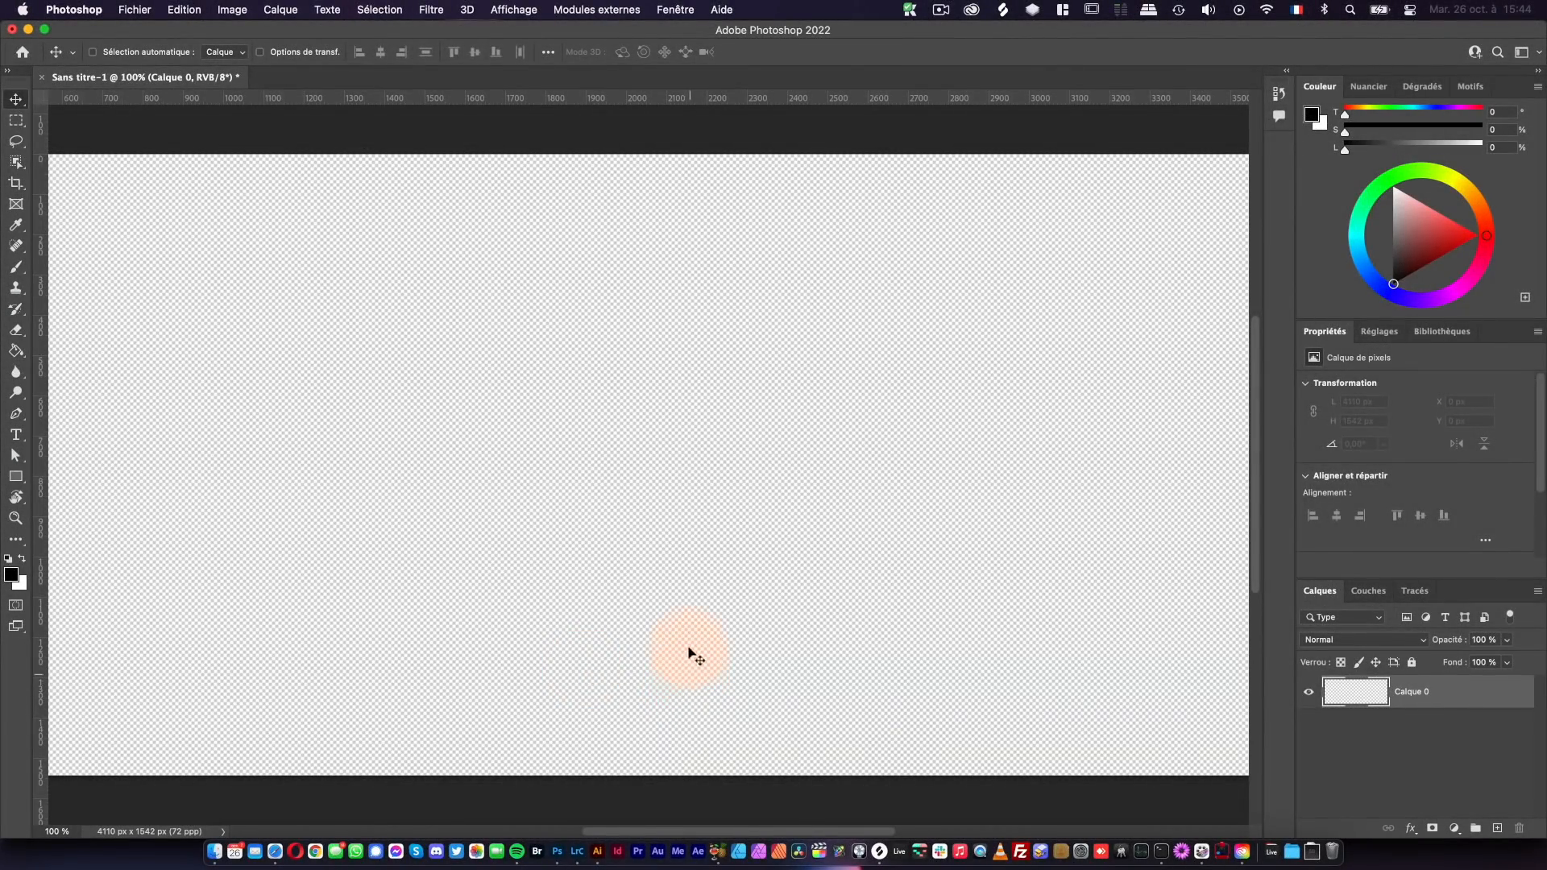
pyautogui.click(597, 852)
pyautogui.press('v')
pyautogui.moveTo(626, 578); pyautogui.dragTo(919, 804)
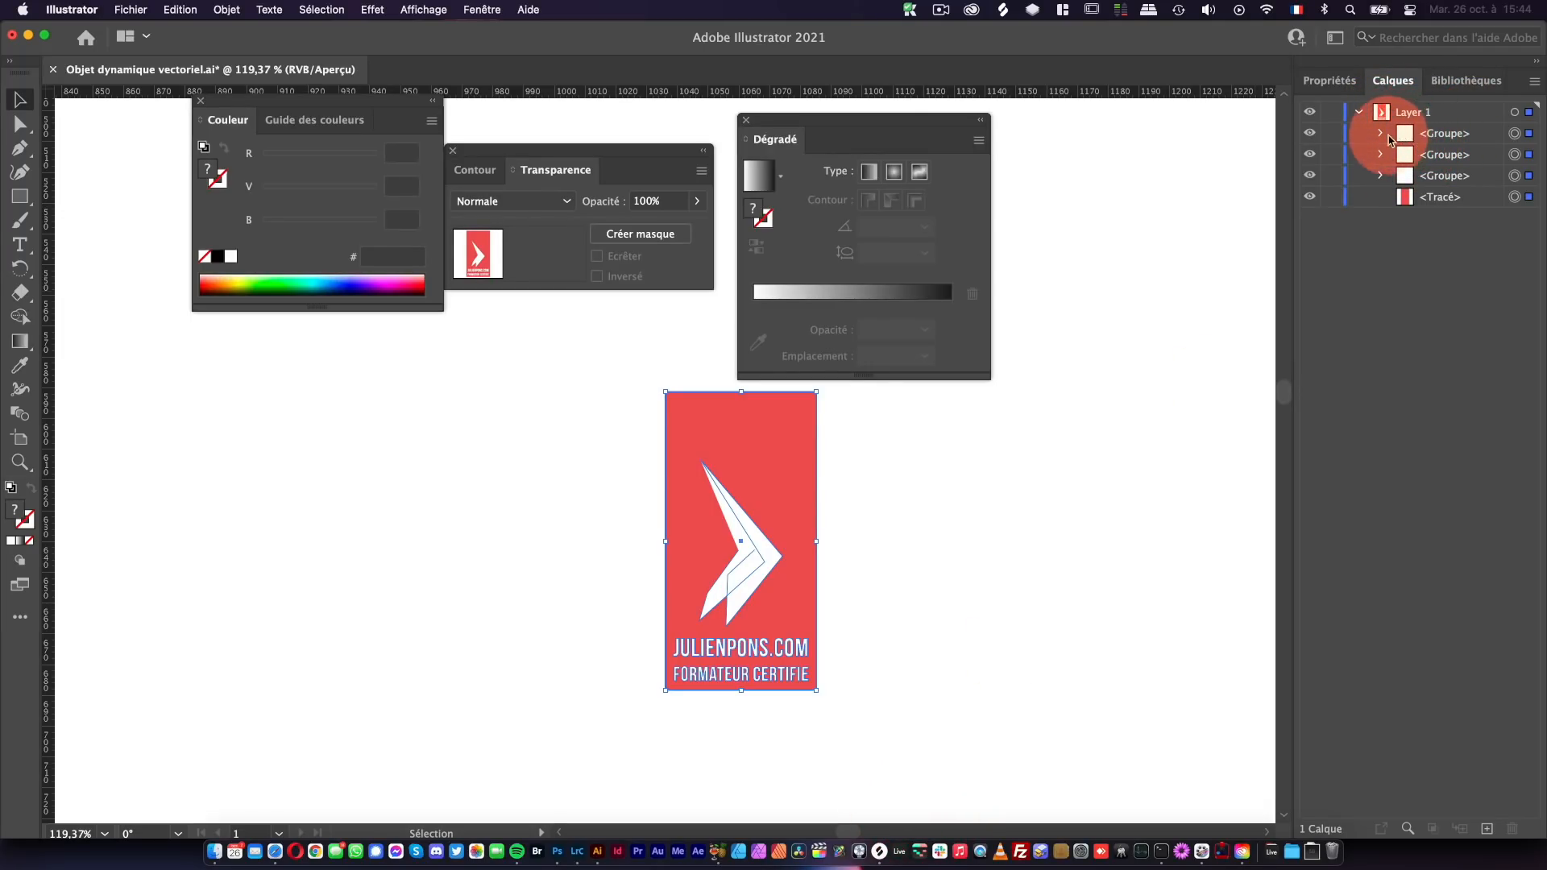
# - Inspect the artwork's structure by selecting the tagline group, the white arrow group and the red background in turn
pyautogui.click(1514, 133)
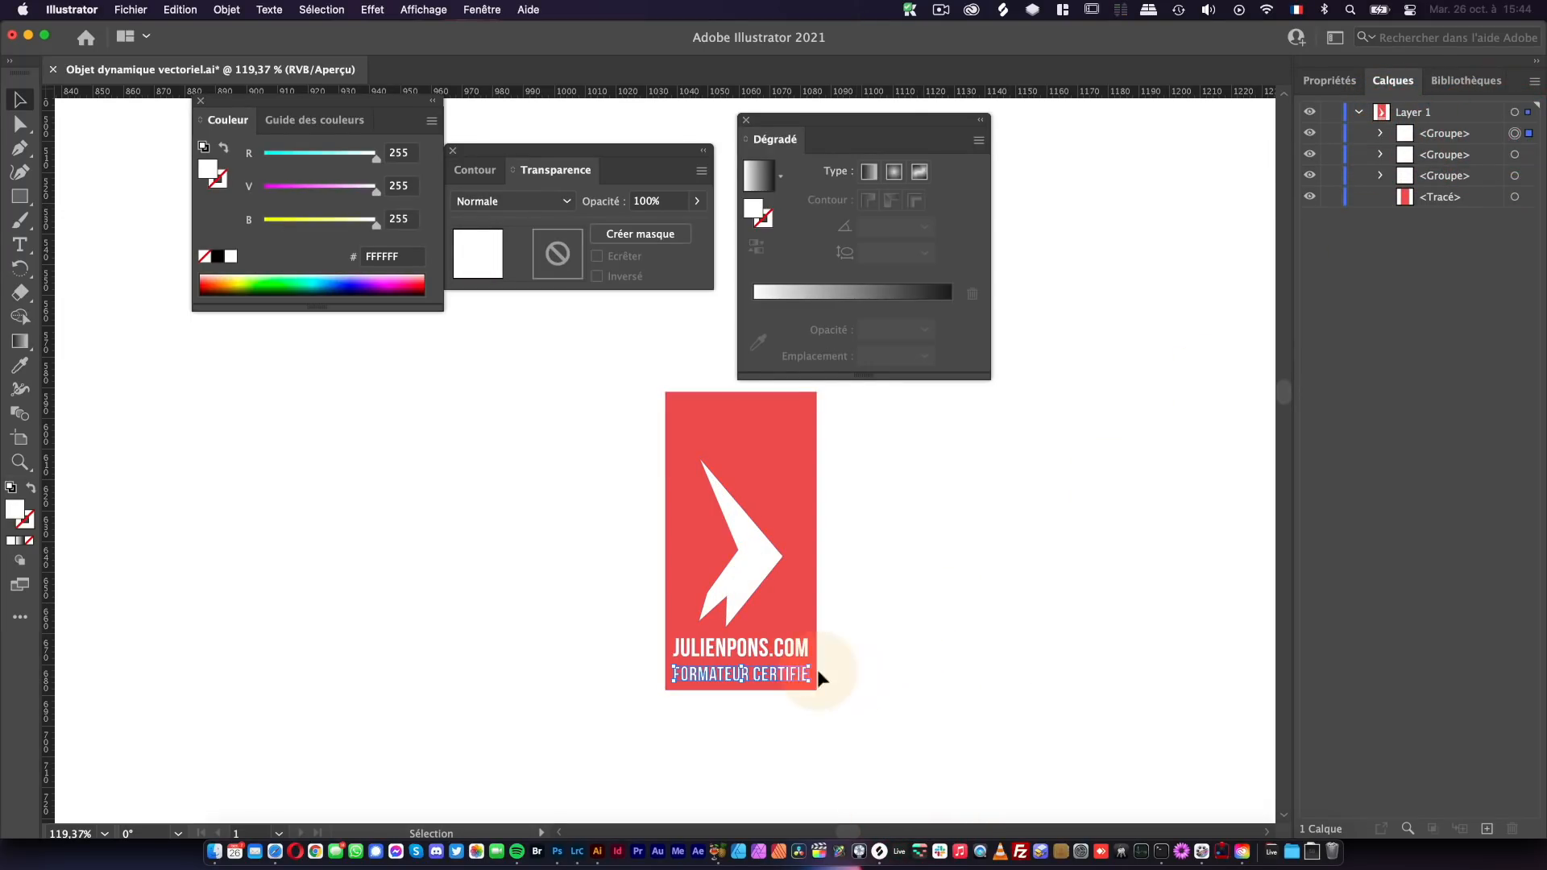
pyautogui.click(742, 602)
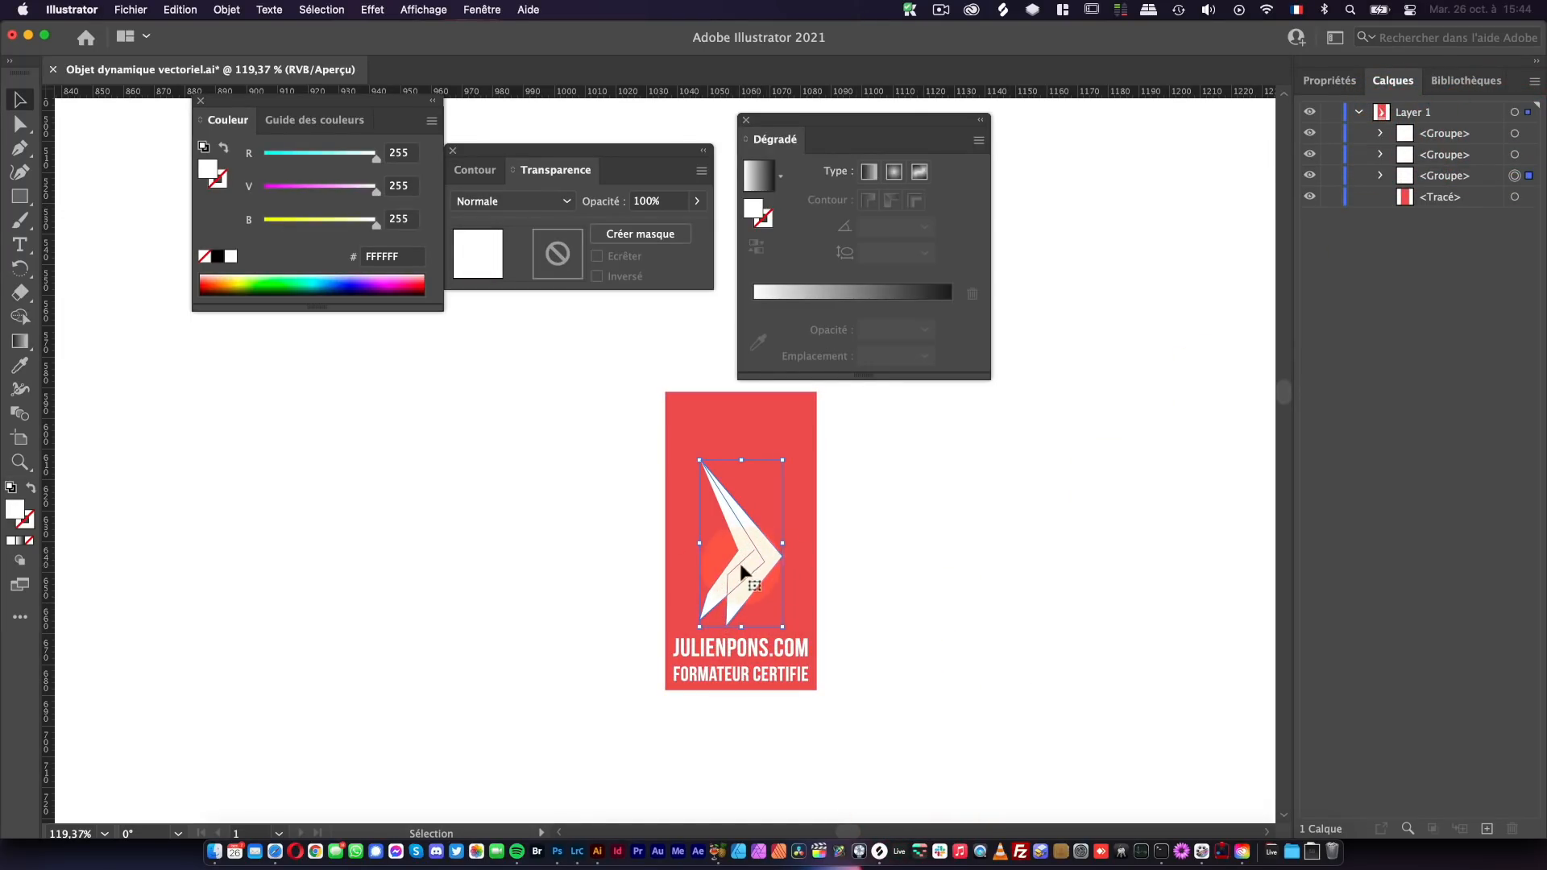
pyautogui.click(1381, 175)
pyautogui.click(801, 476)
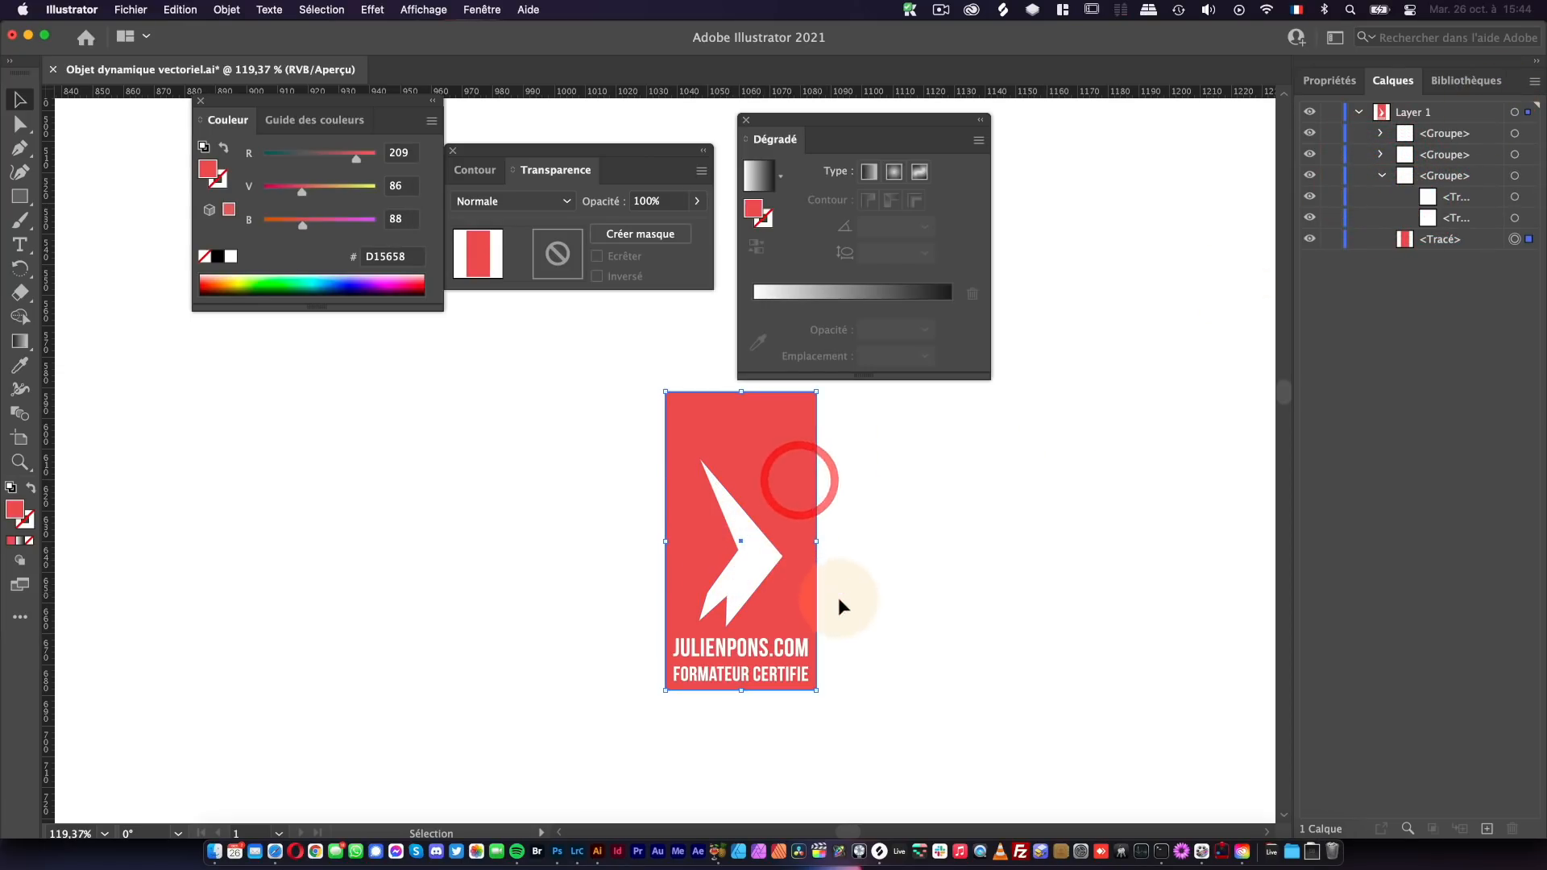
# - Copy all of the red logo artwork in Illustrator and switch to Photoshop
pyautogui.moveTo(587, 477); pyautogui.dragTo(970, 830)
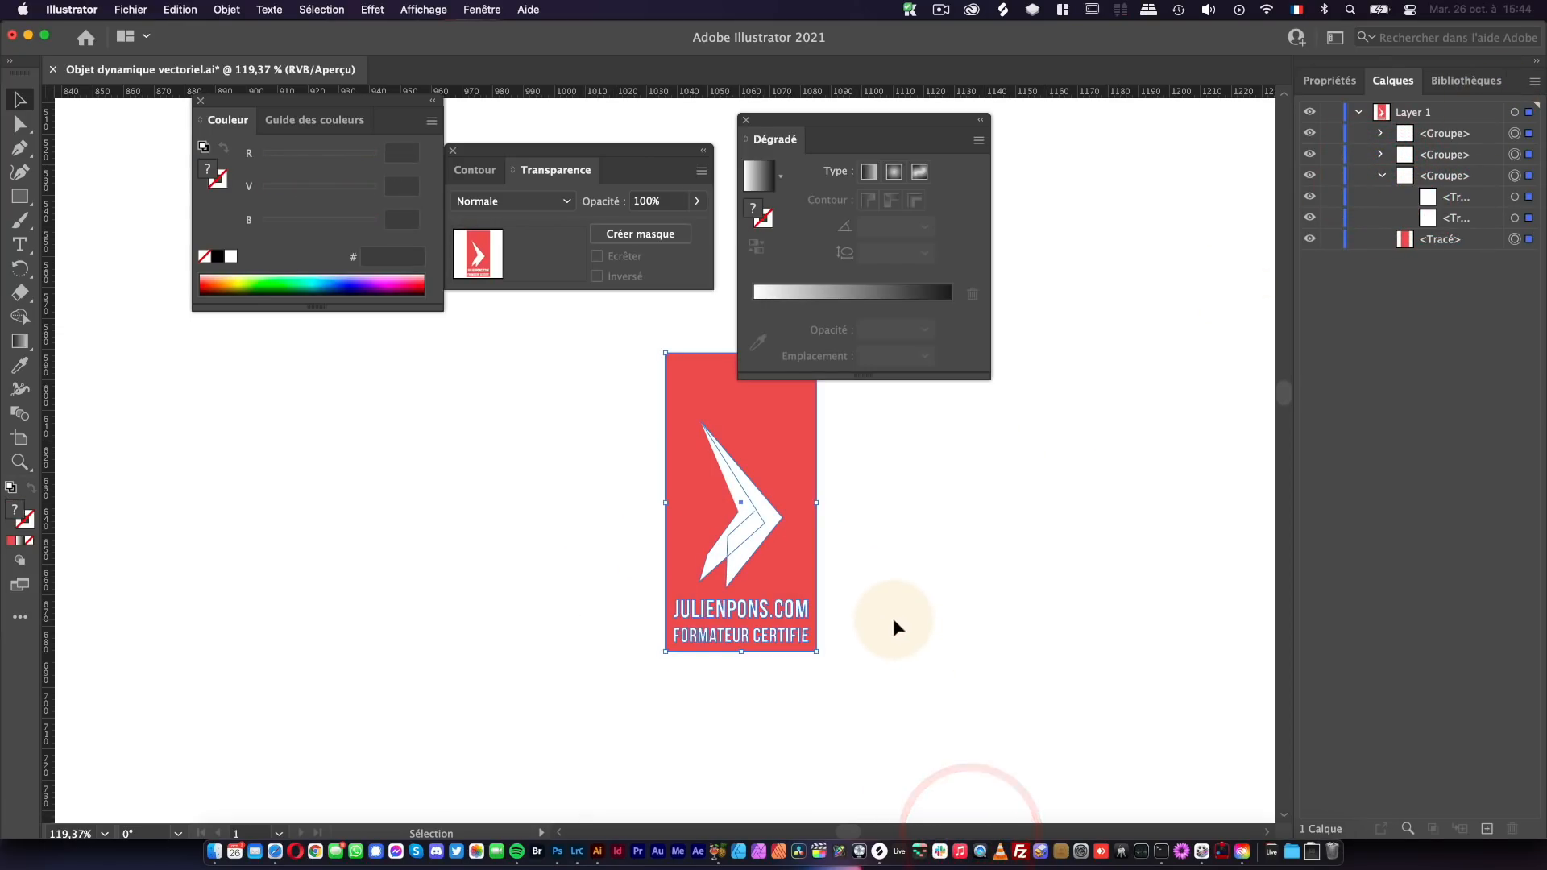
pyautogui.press('super+c')
pyautogui.click(557, 852)
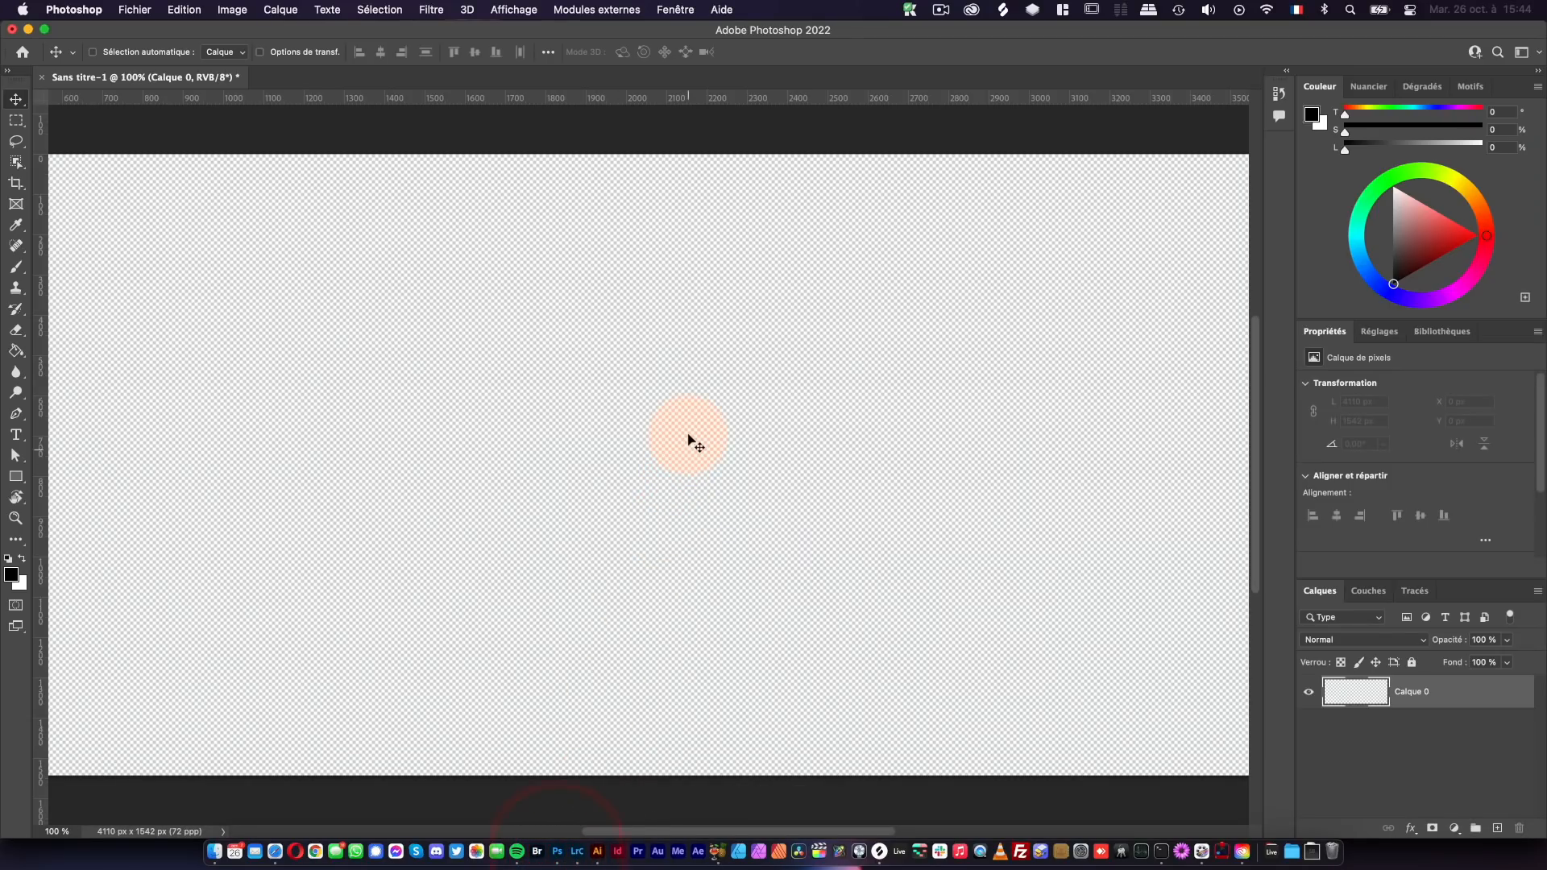
# - Paste the copied logo as a smart object, with adding to the current library turned off
pyautogui.press('super+v')
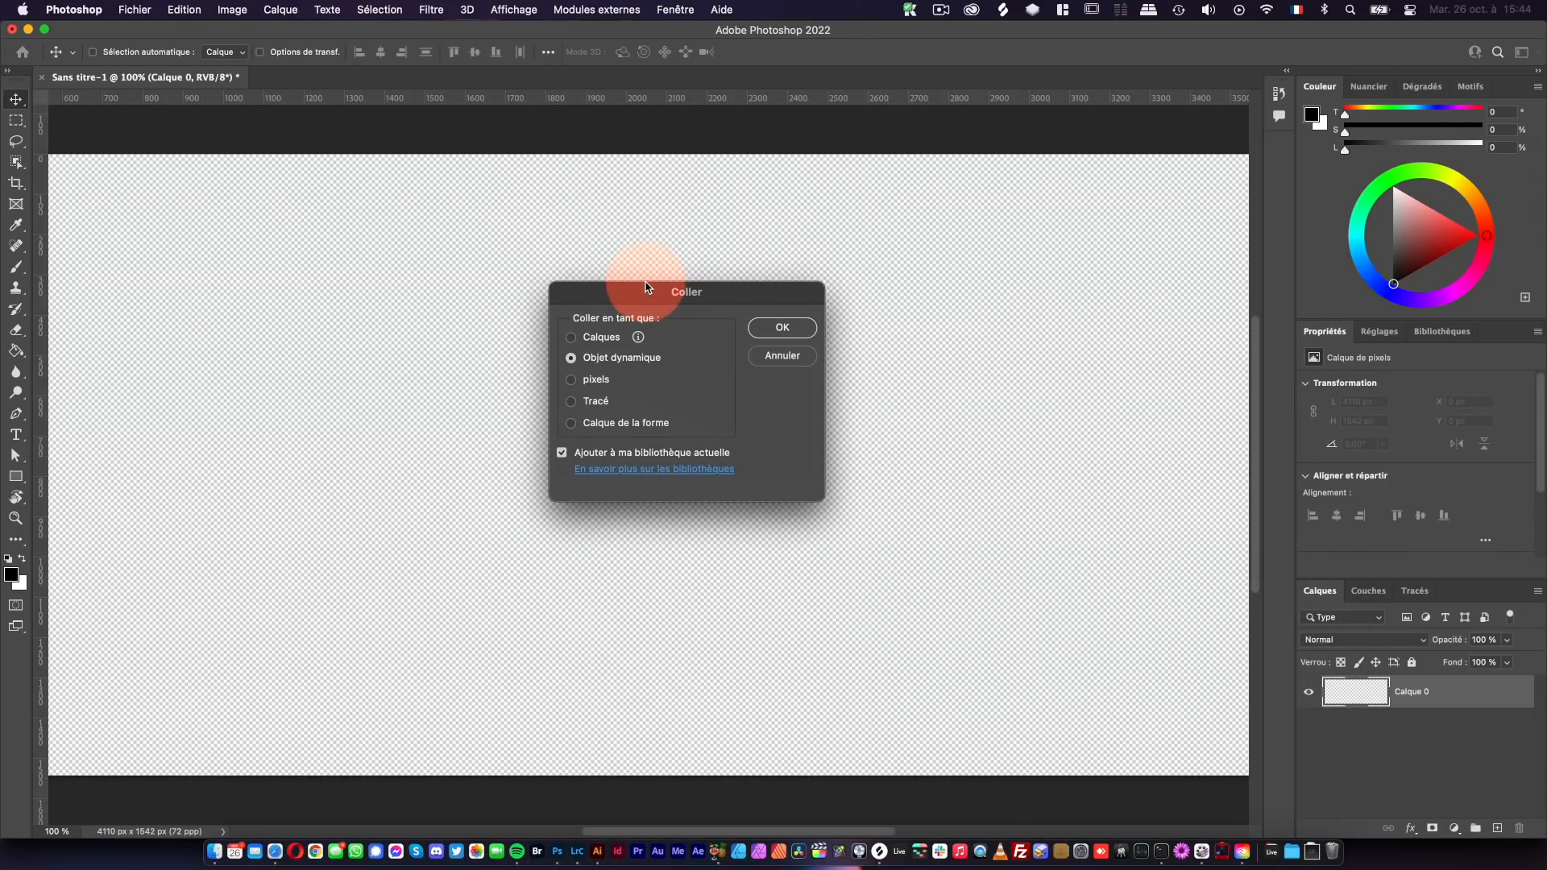
pyautogui.click(606, 340)
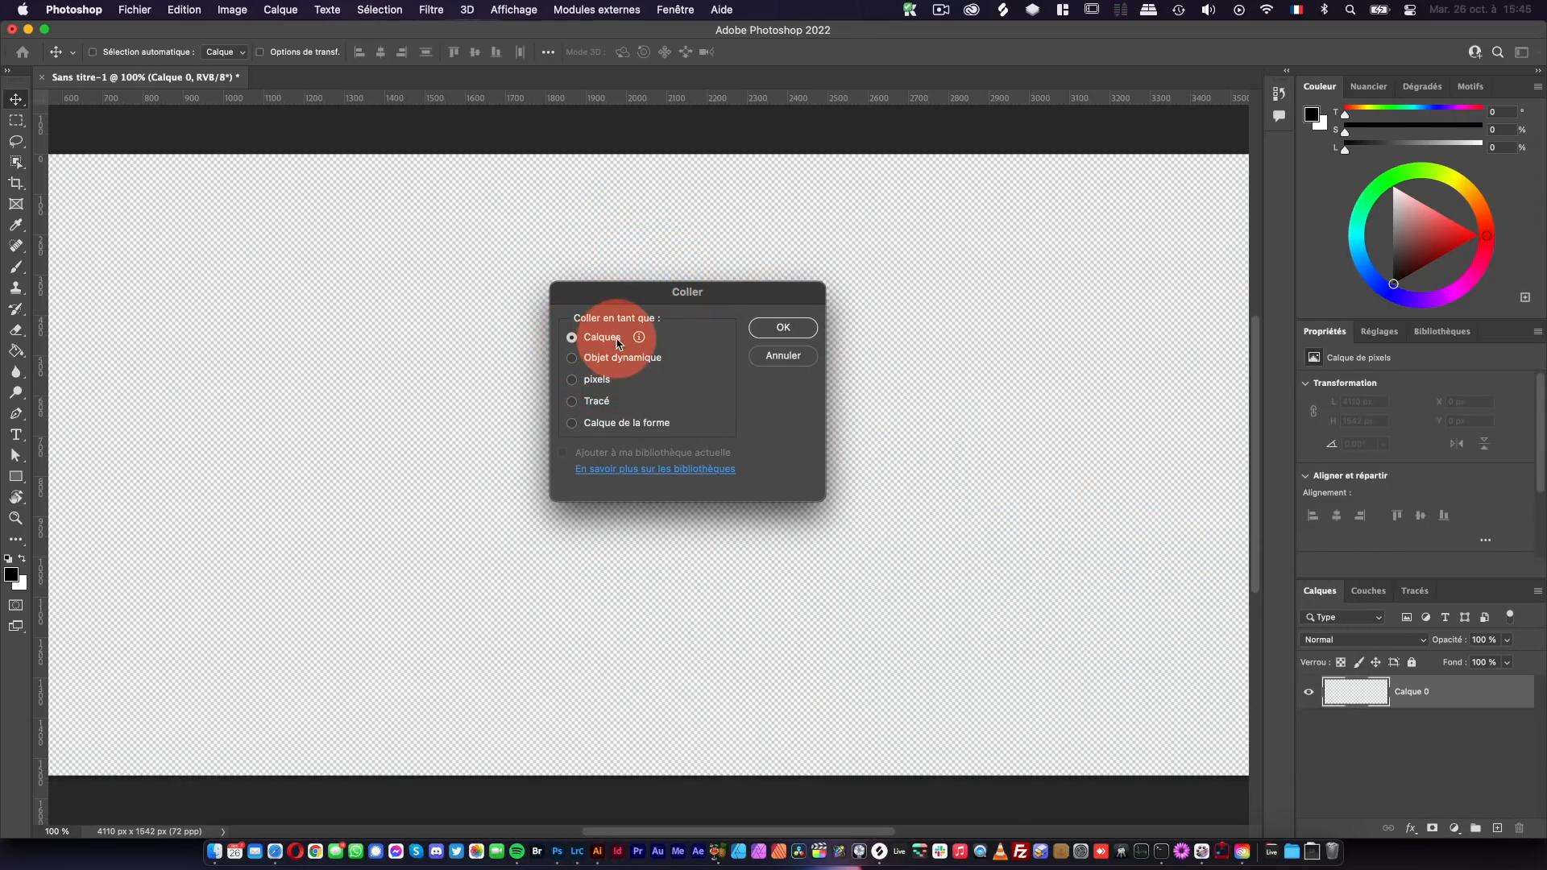
pyautogui.moveTo(641, 339)
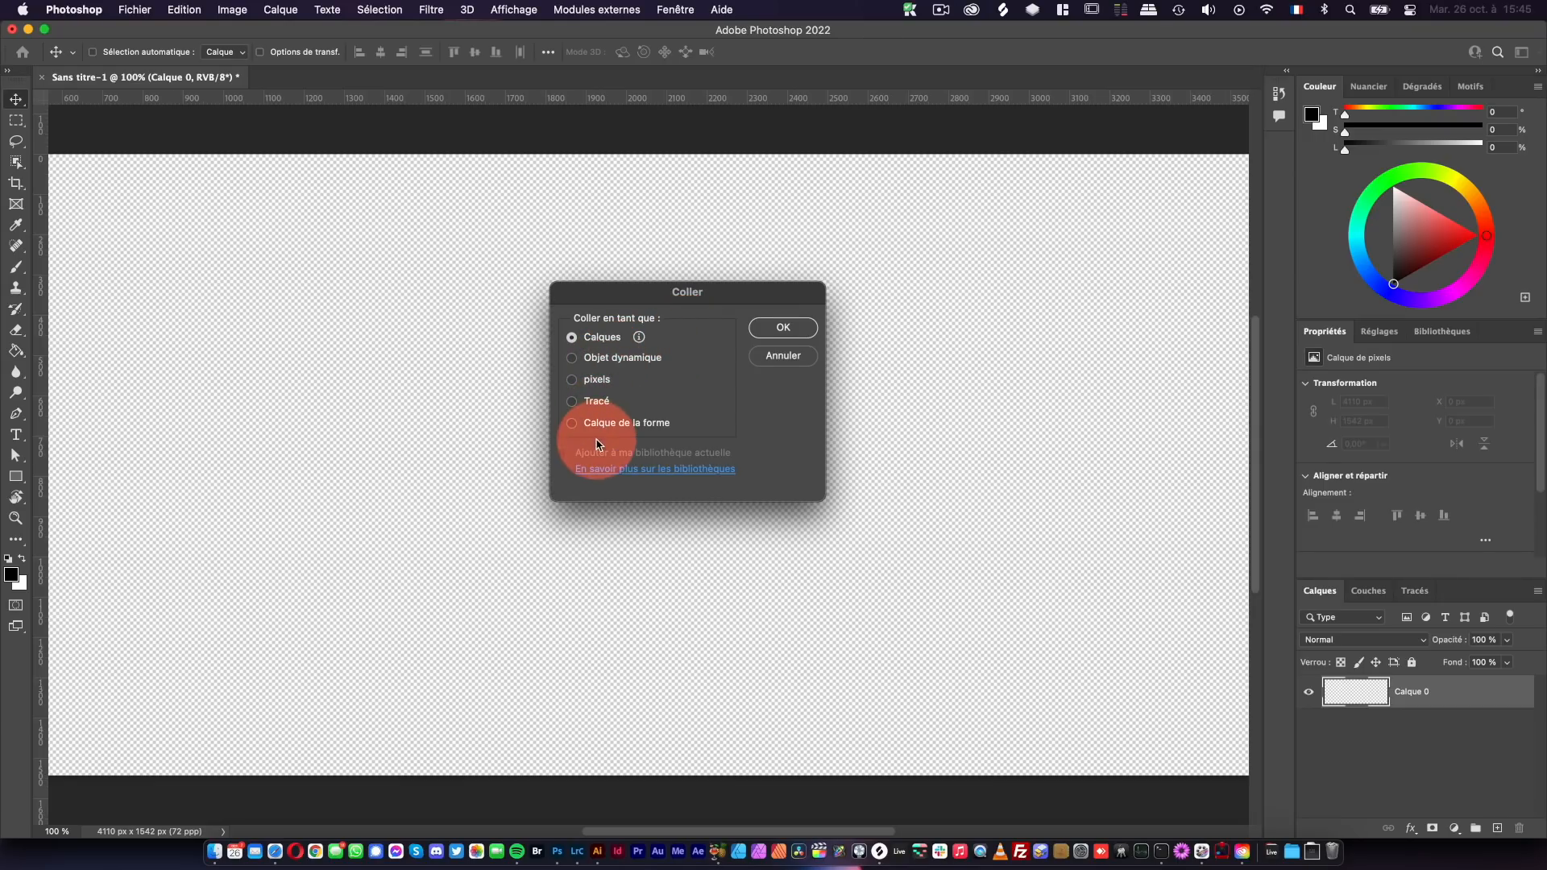
pyautogui.click(574, 358)
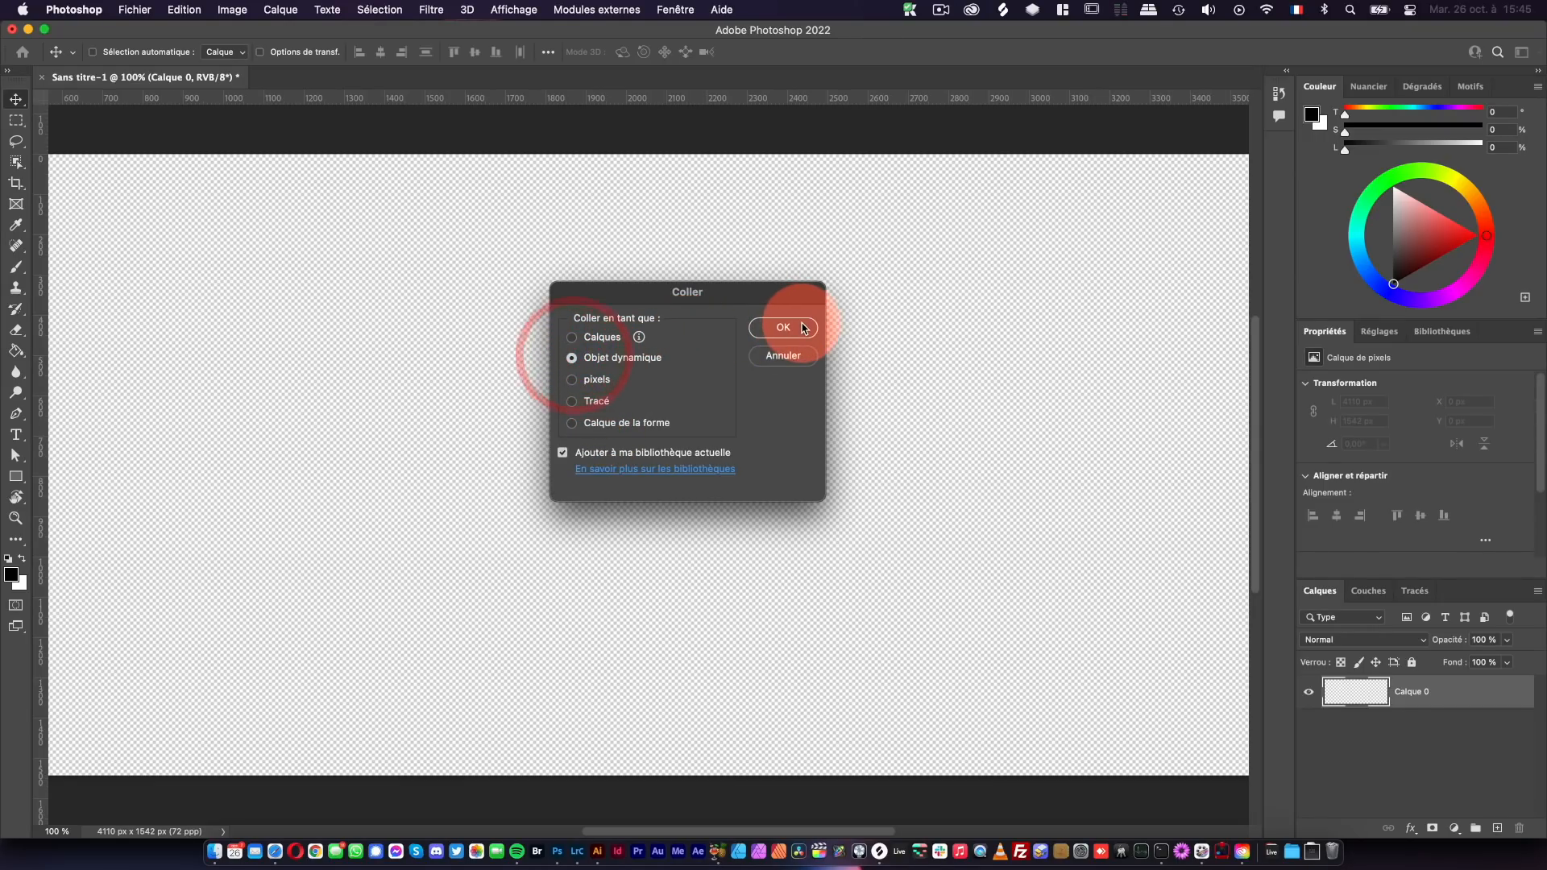
pyautogui.click(562, 453)
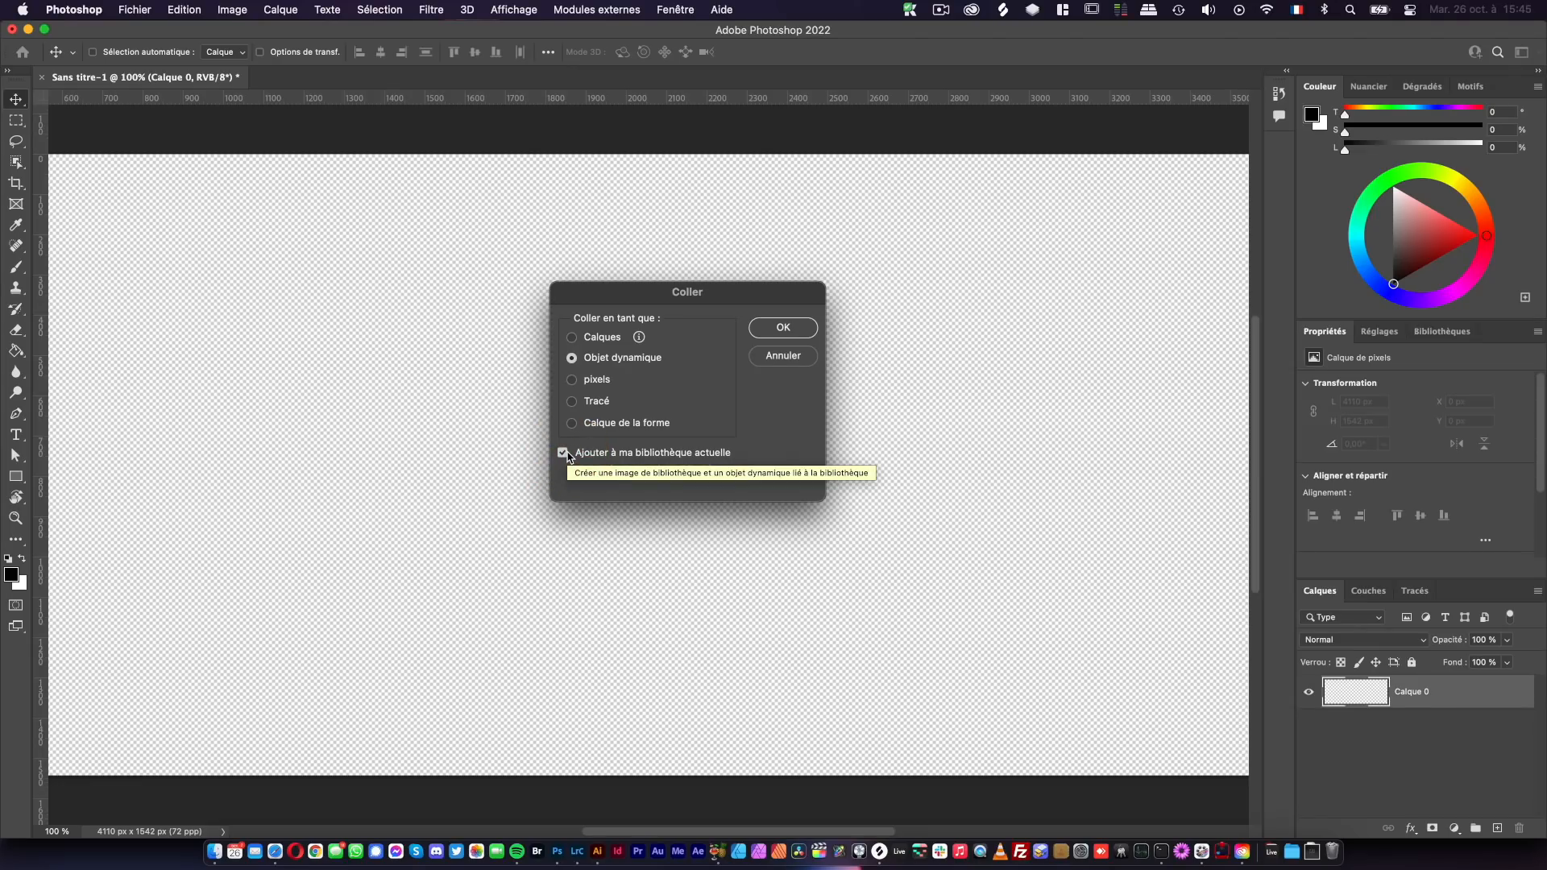
pyautogui.click(564, 455)
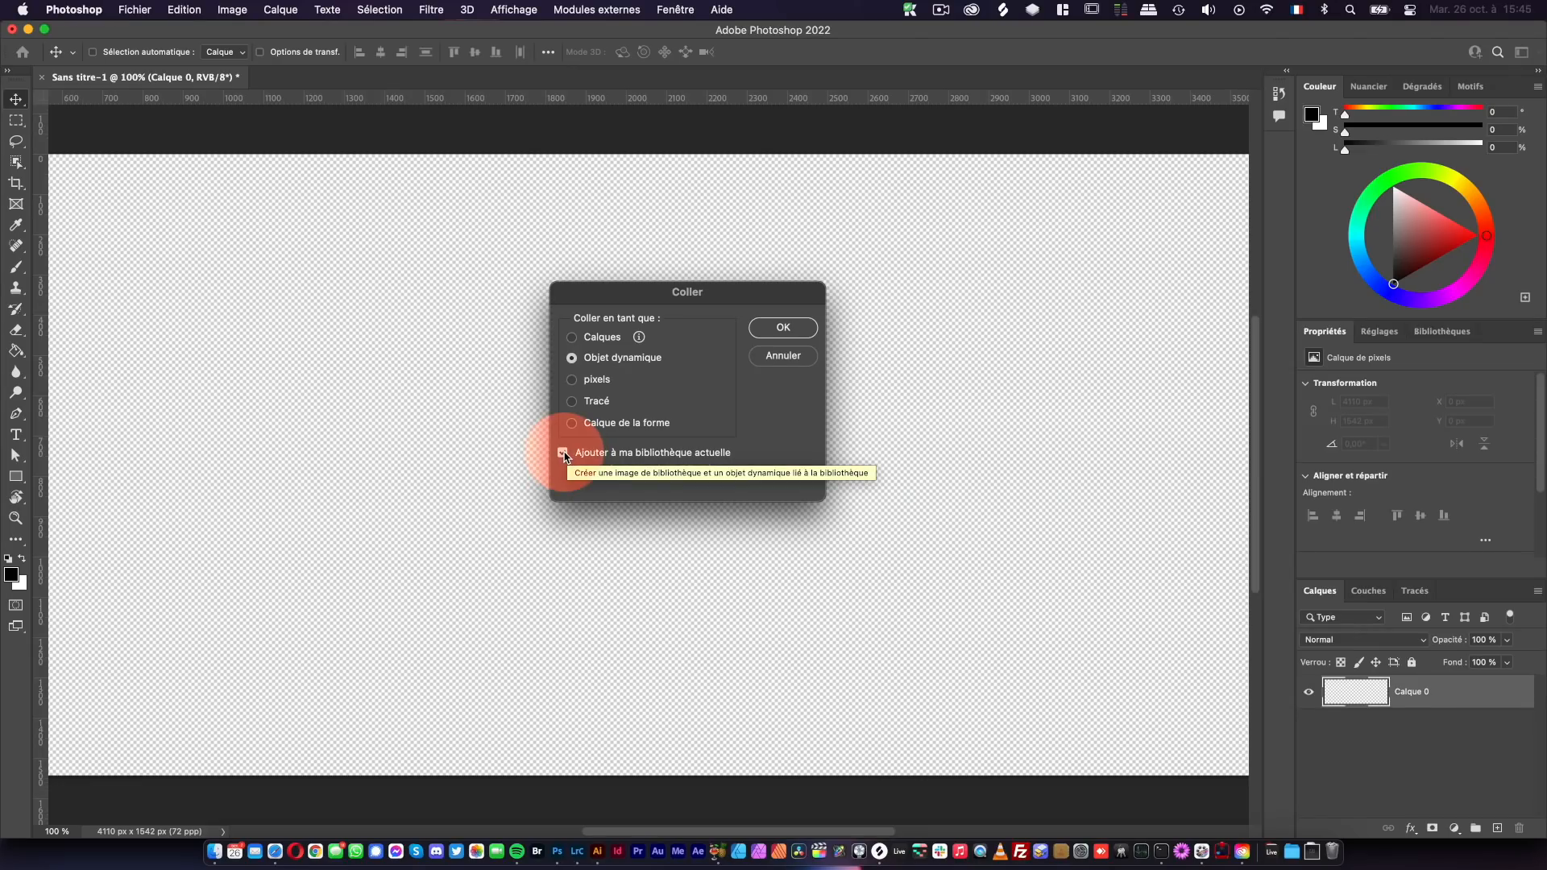
pyautogui.click(784, 327)
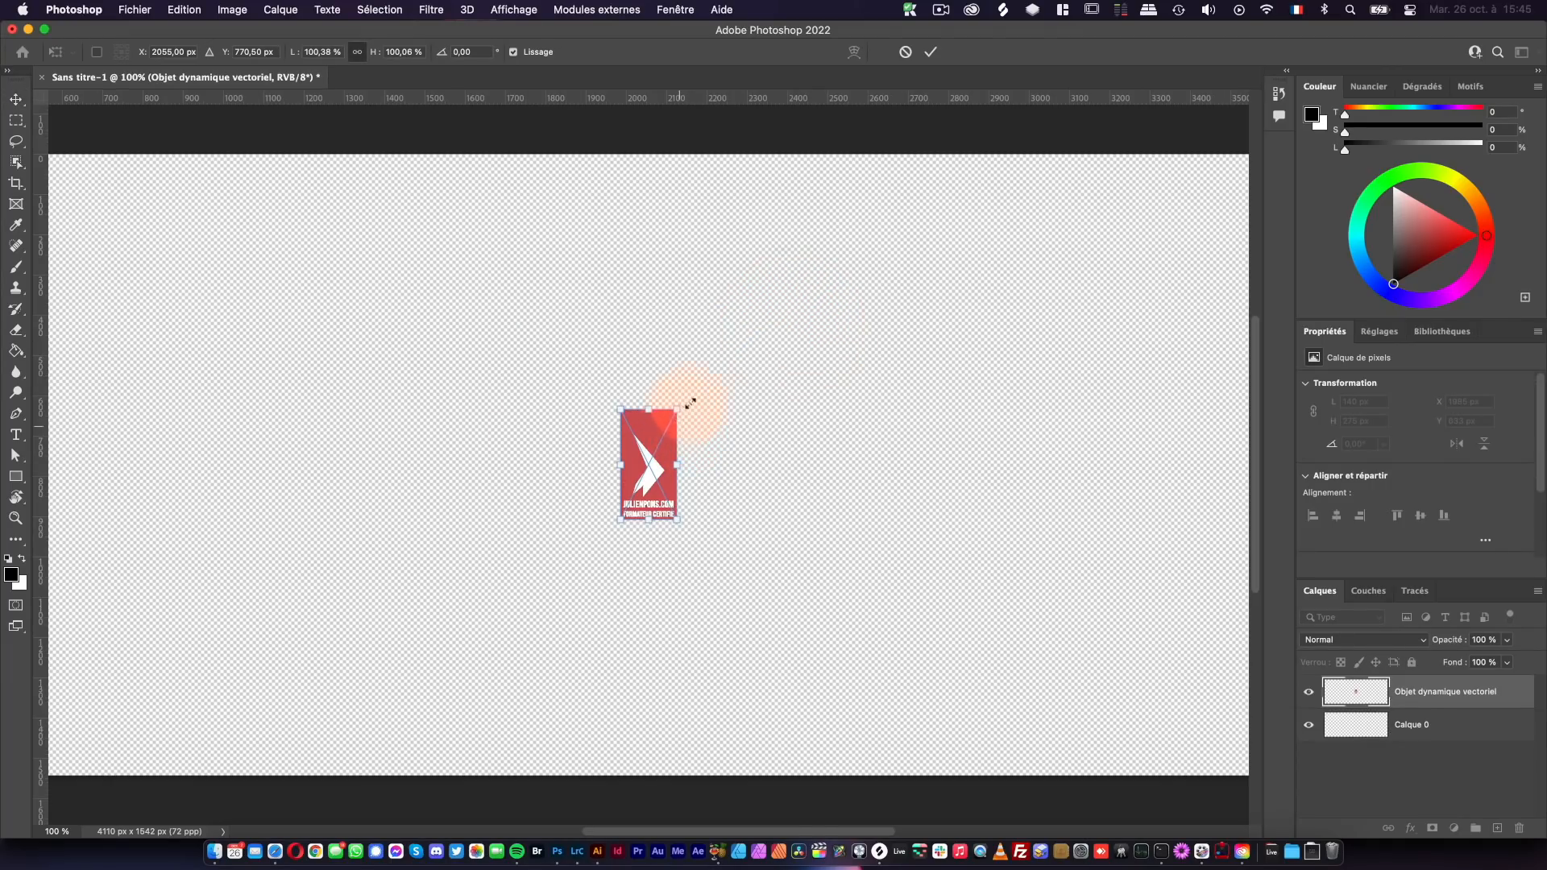
# - Scale the pasted smart object up to about 381 × 747 px and commit the placement
pyautogui.moveTo(680, 411); pyautogui.dragTo(856, 252)
pyautogui.press('Return')
pyautogui.click(638, 323)
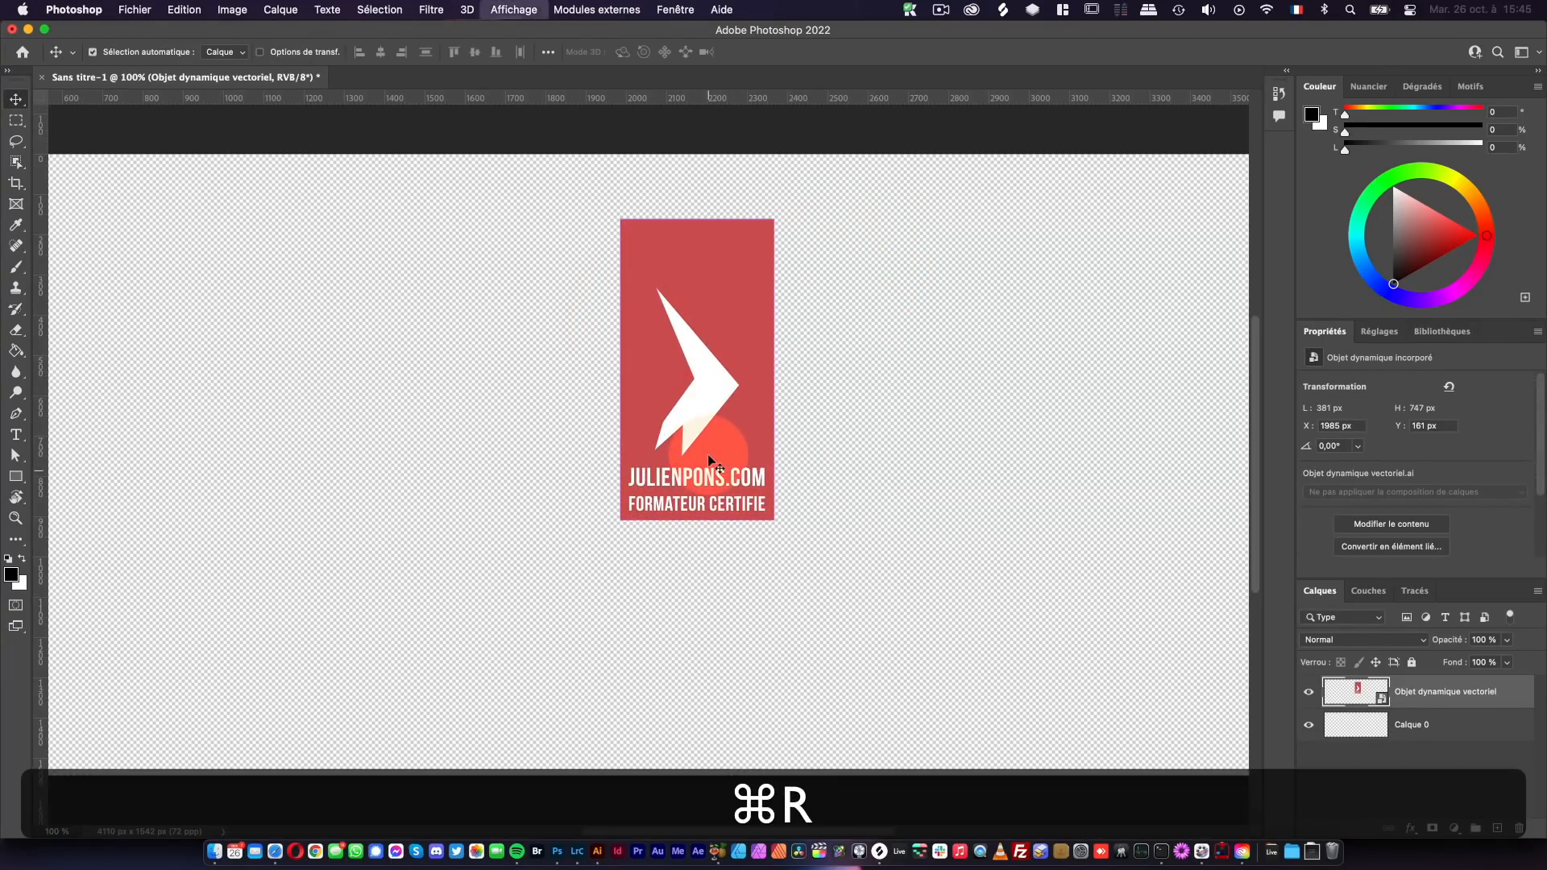
# - Scale the logo smart object down to about 62 × 119 px with Free Transform
pyautogui.press('super+r')
pyautogui.press('super+r')
pyautogui.press('super+t')
pyautogui.moveTo(633, 531); pyautogui.dragTo(828, 305)
pyautogui.click(931, 51)
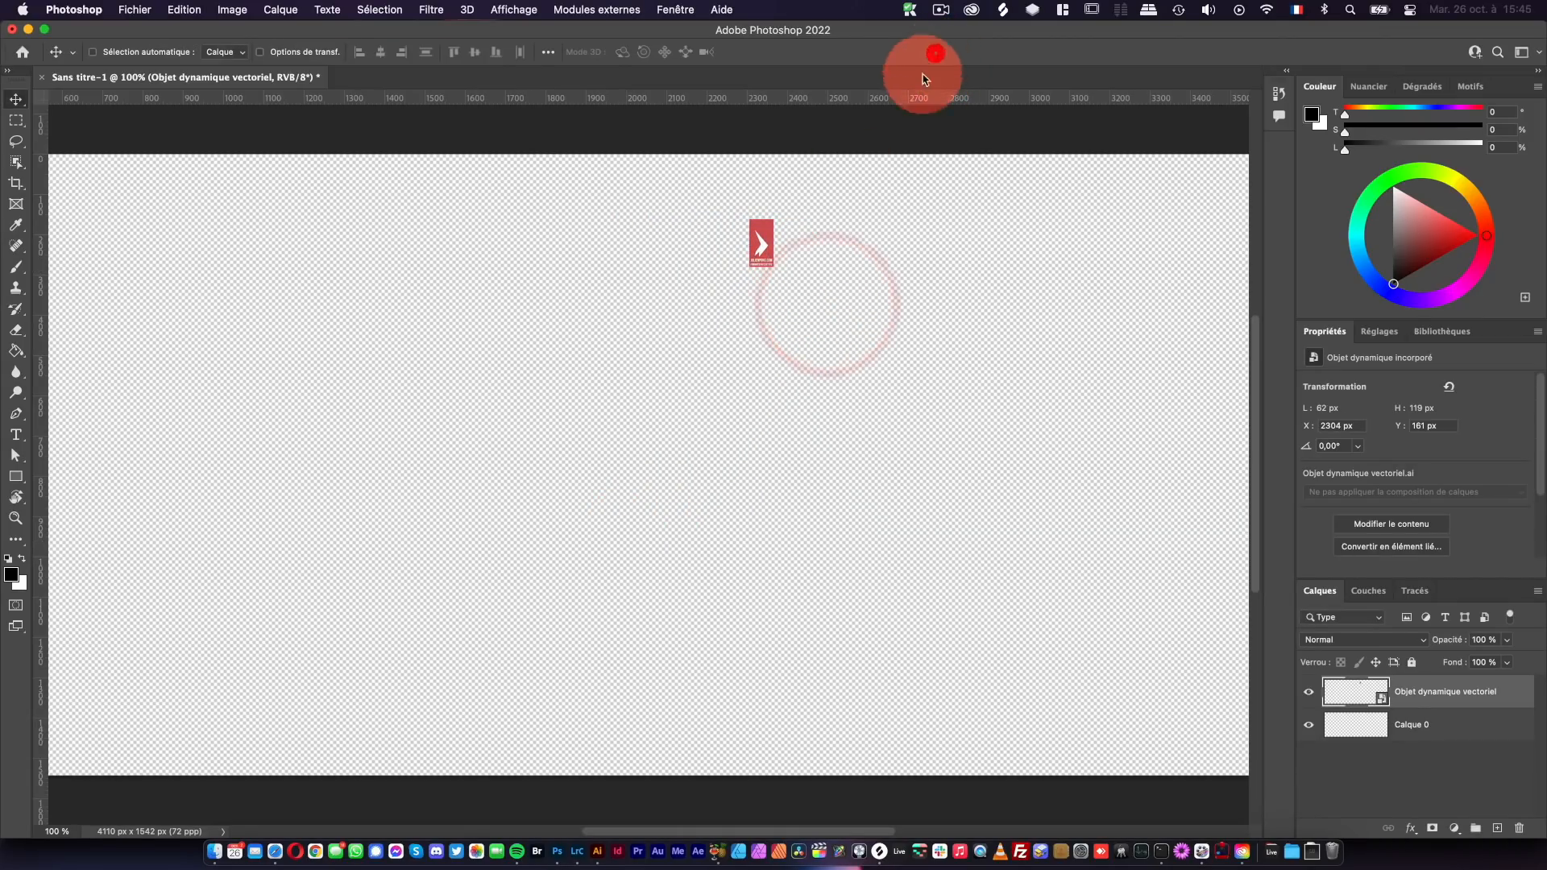
# - Scale the logo smart object up to about 629 × 1233 px with Free Transform
pyautogui.press('super+t')
pyautogui.moveTo(750, 267); pyautogui.dragTo(418, 656)
pyautogui.click(611, 482)
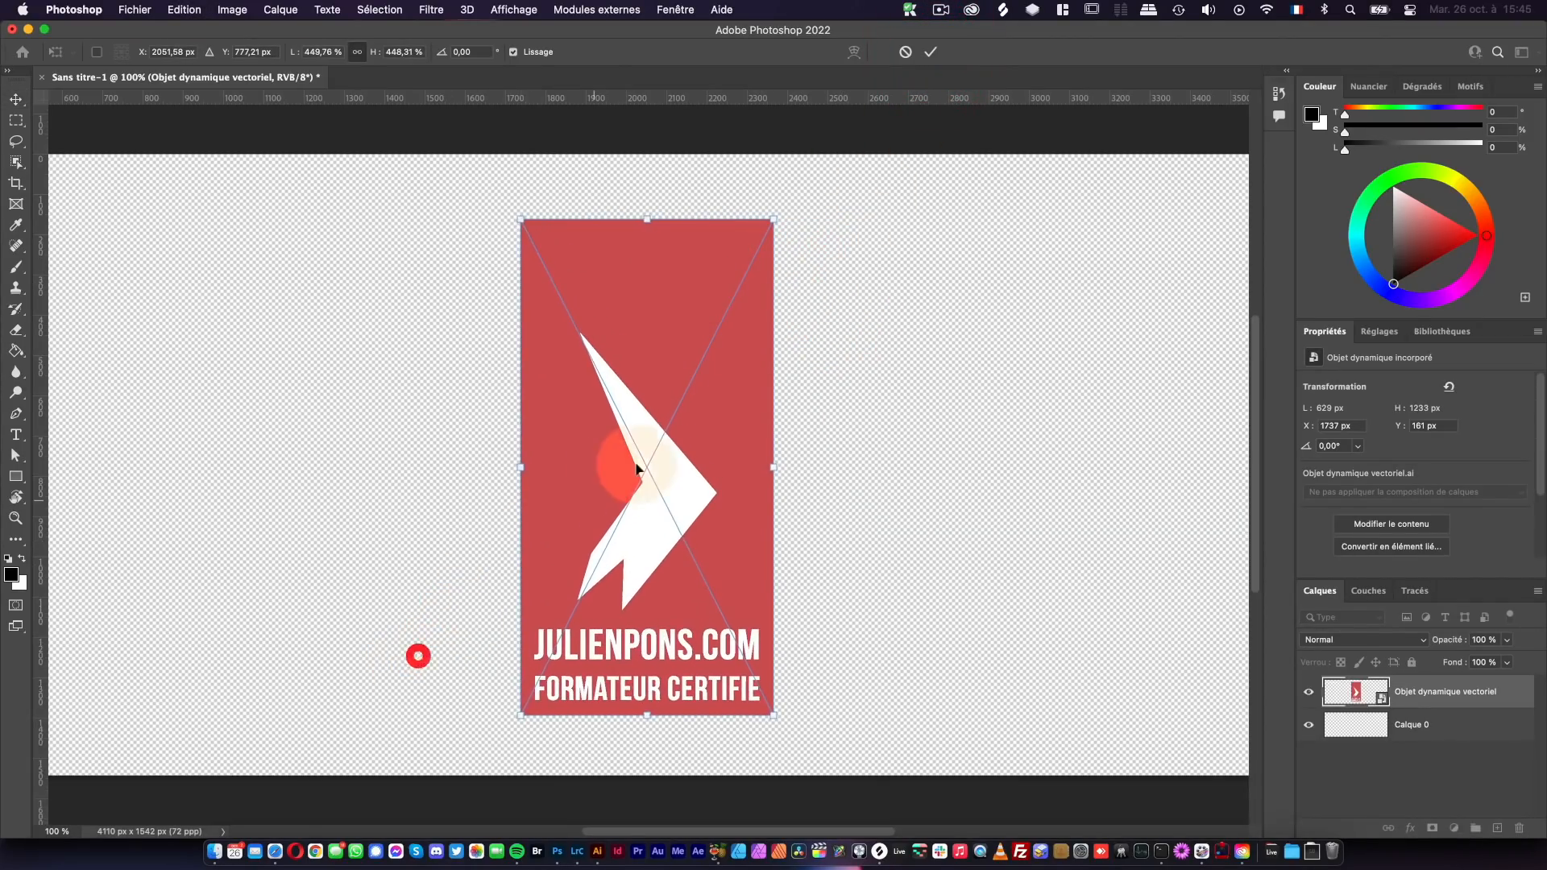
pyautogui.click(612, 480)
pyautogui.click(1381, 694)
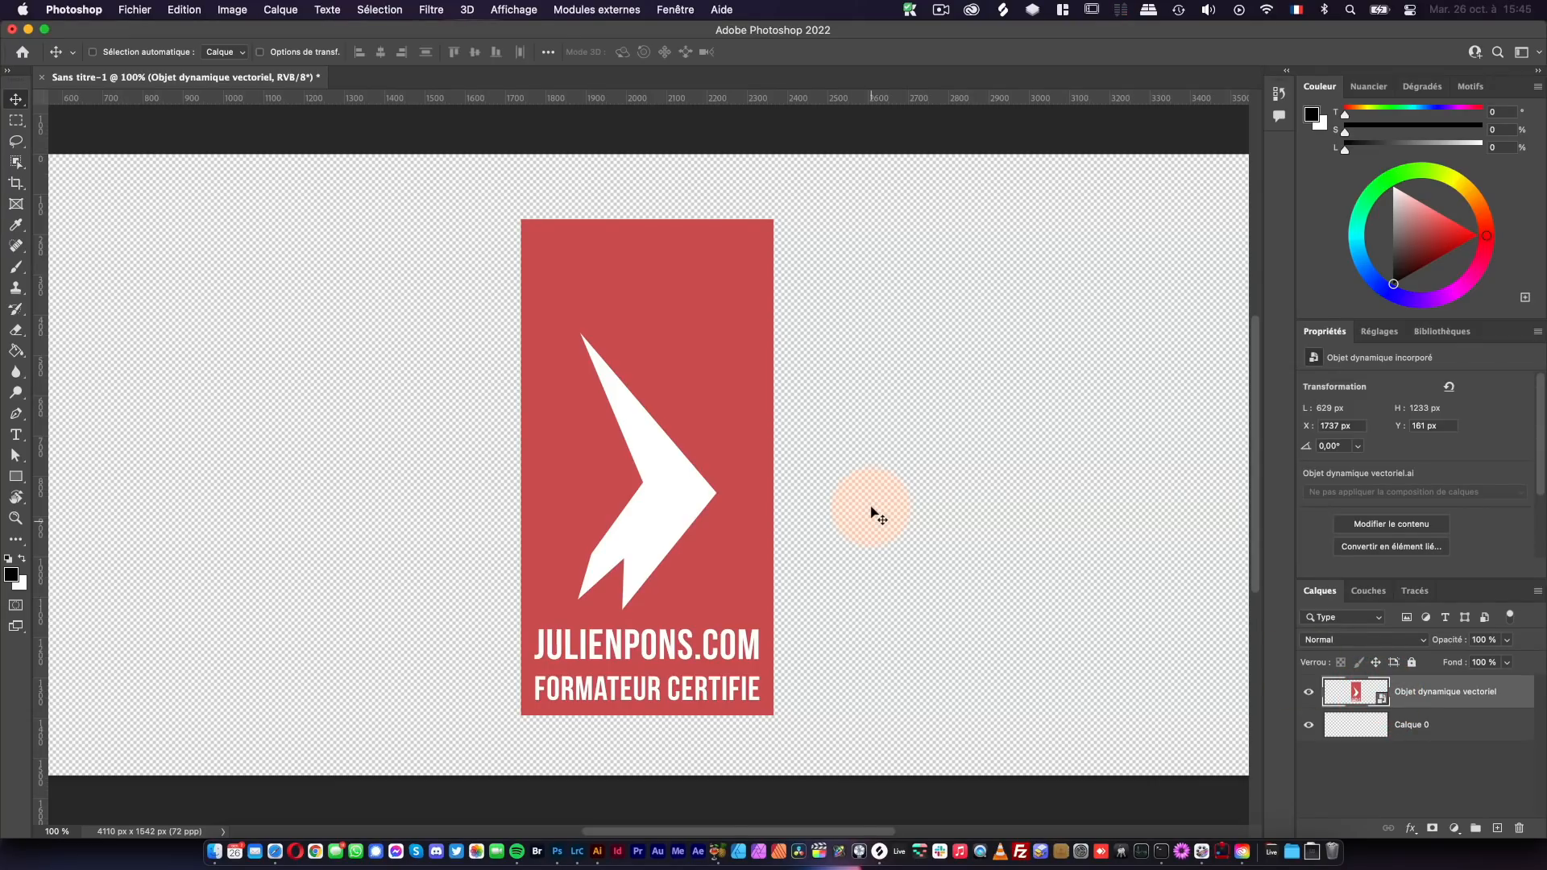
# - Delete the smart object layer and paste the Illustrator artwork again as layers
pyautogui.press('BackSpace')
pyautogui.press('super+v')
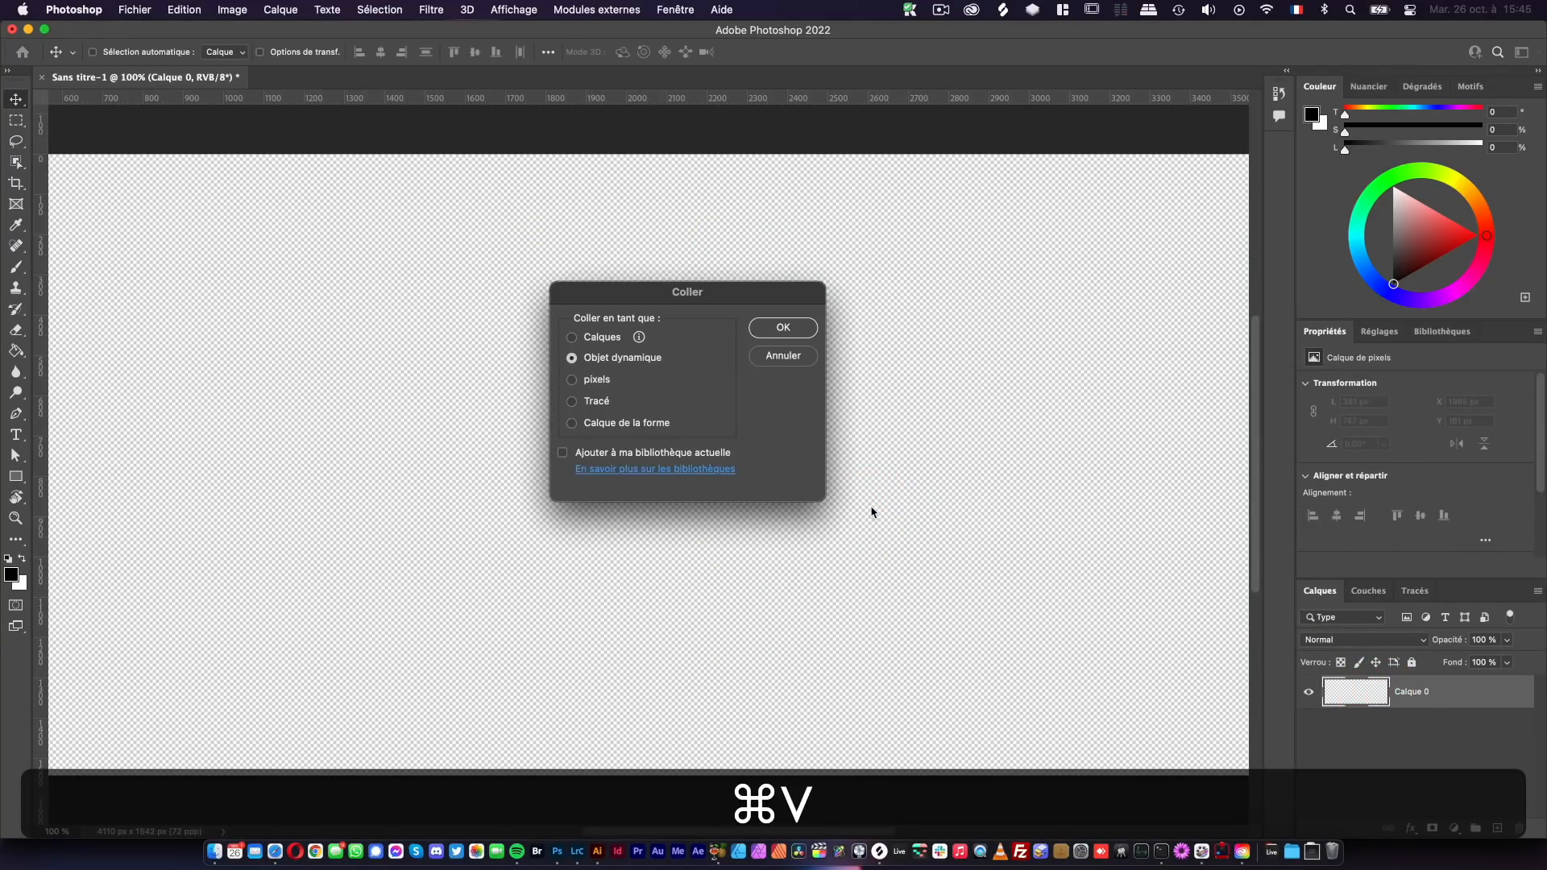
pyautogui.click(584, 337)
pyautogui.click(785, 328)
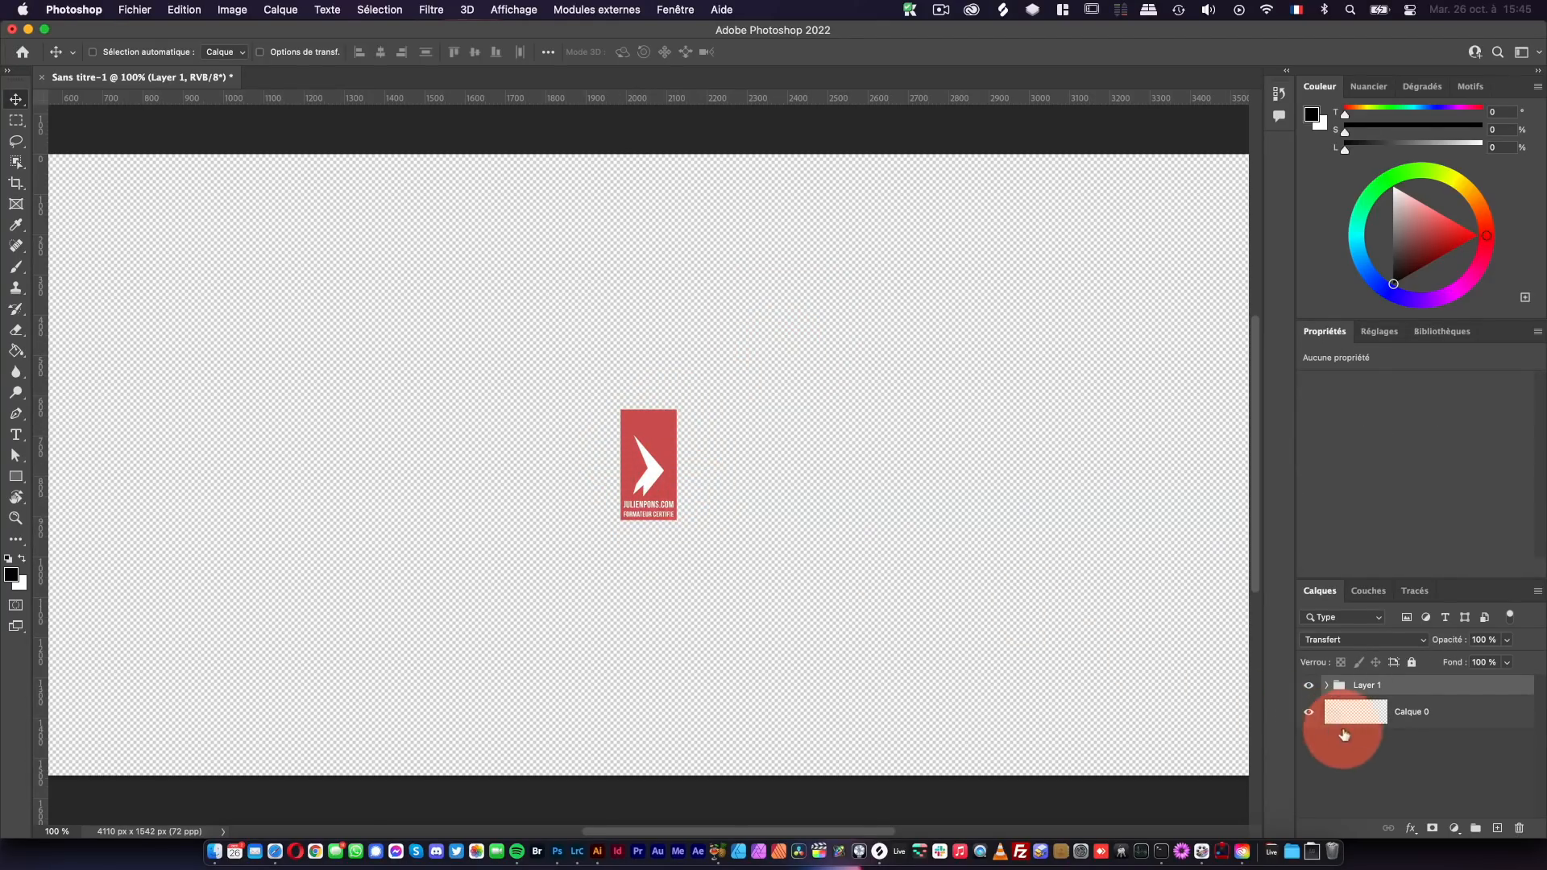
# - Expand the pasted Layer 1 group and its first subgroup to examine the imported layer structure
pyautogui.click(1326, 686)
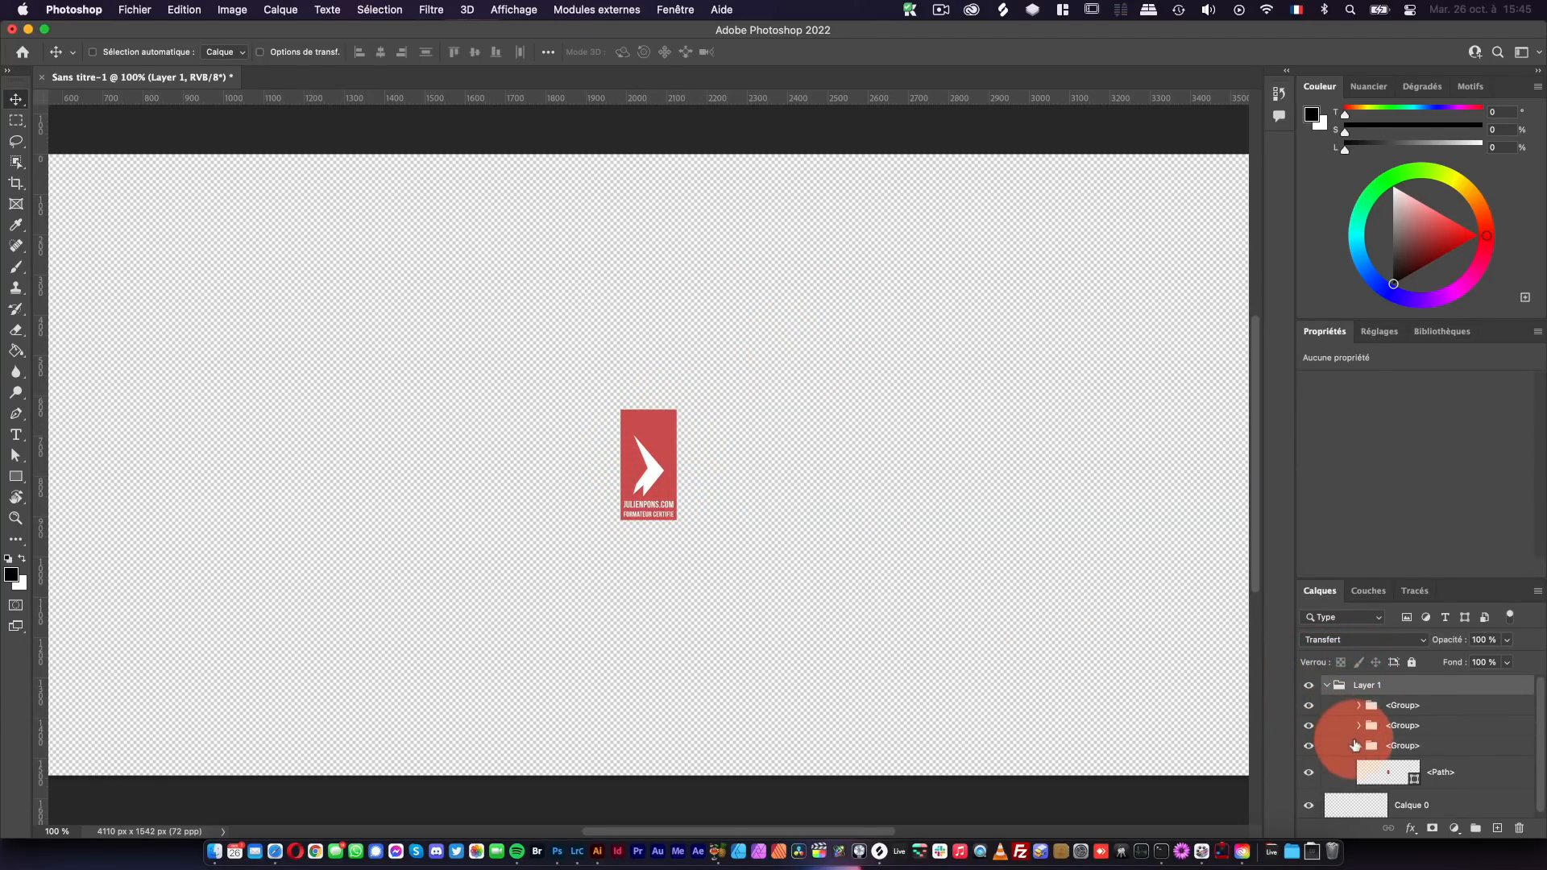
pyautogui.moveTo(1382, 582); pyautogui.dragTo(1400, 454)
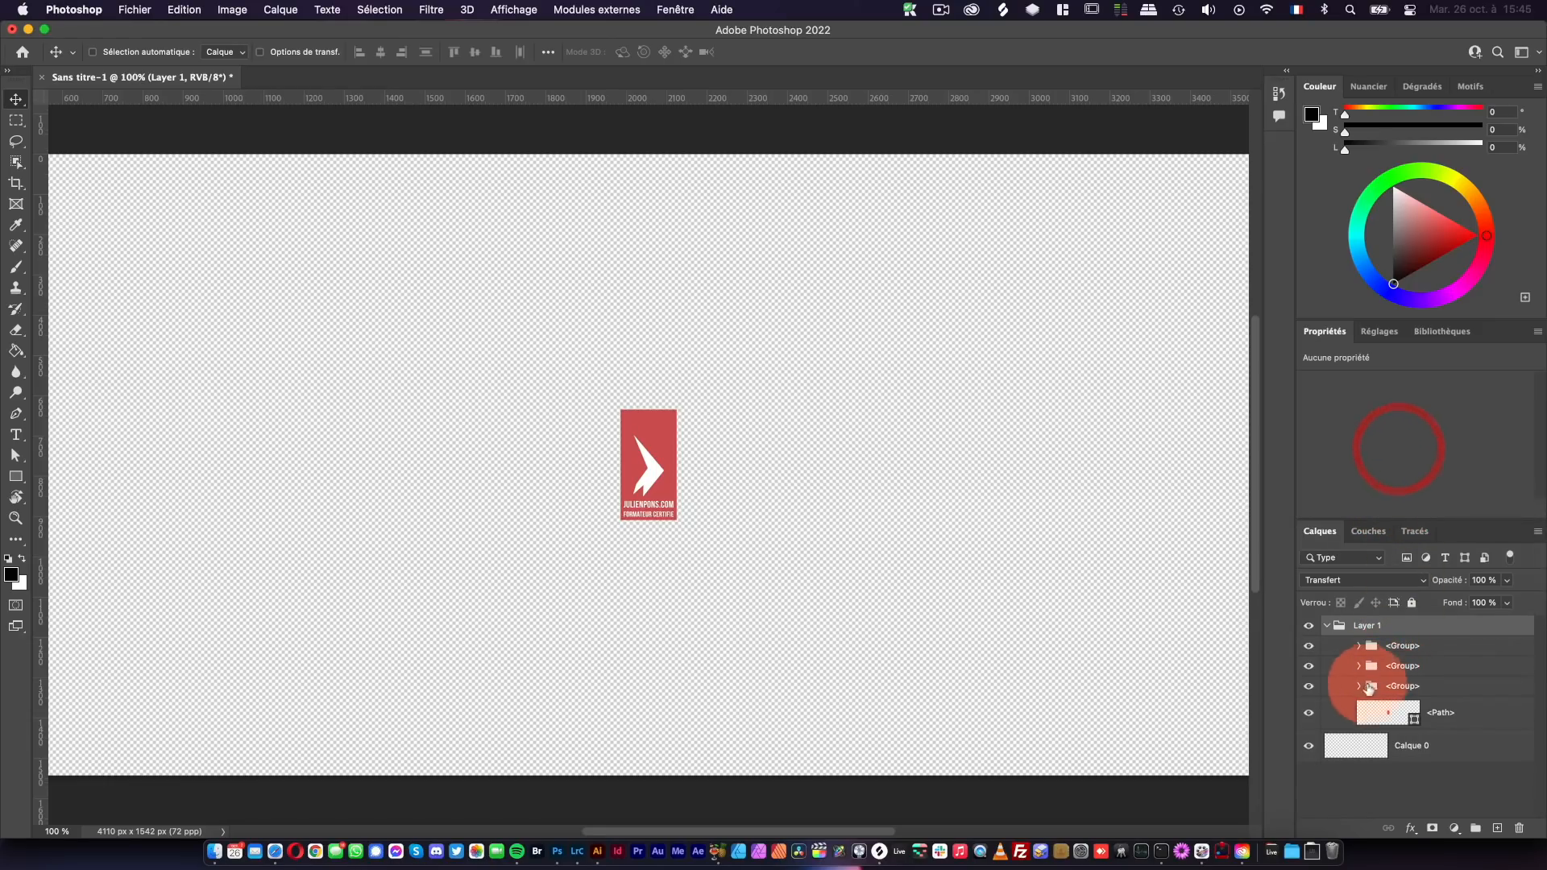
pyautogui.click(1358, 647)
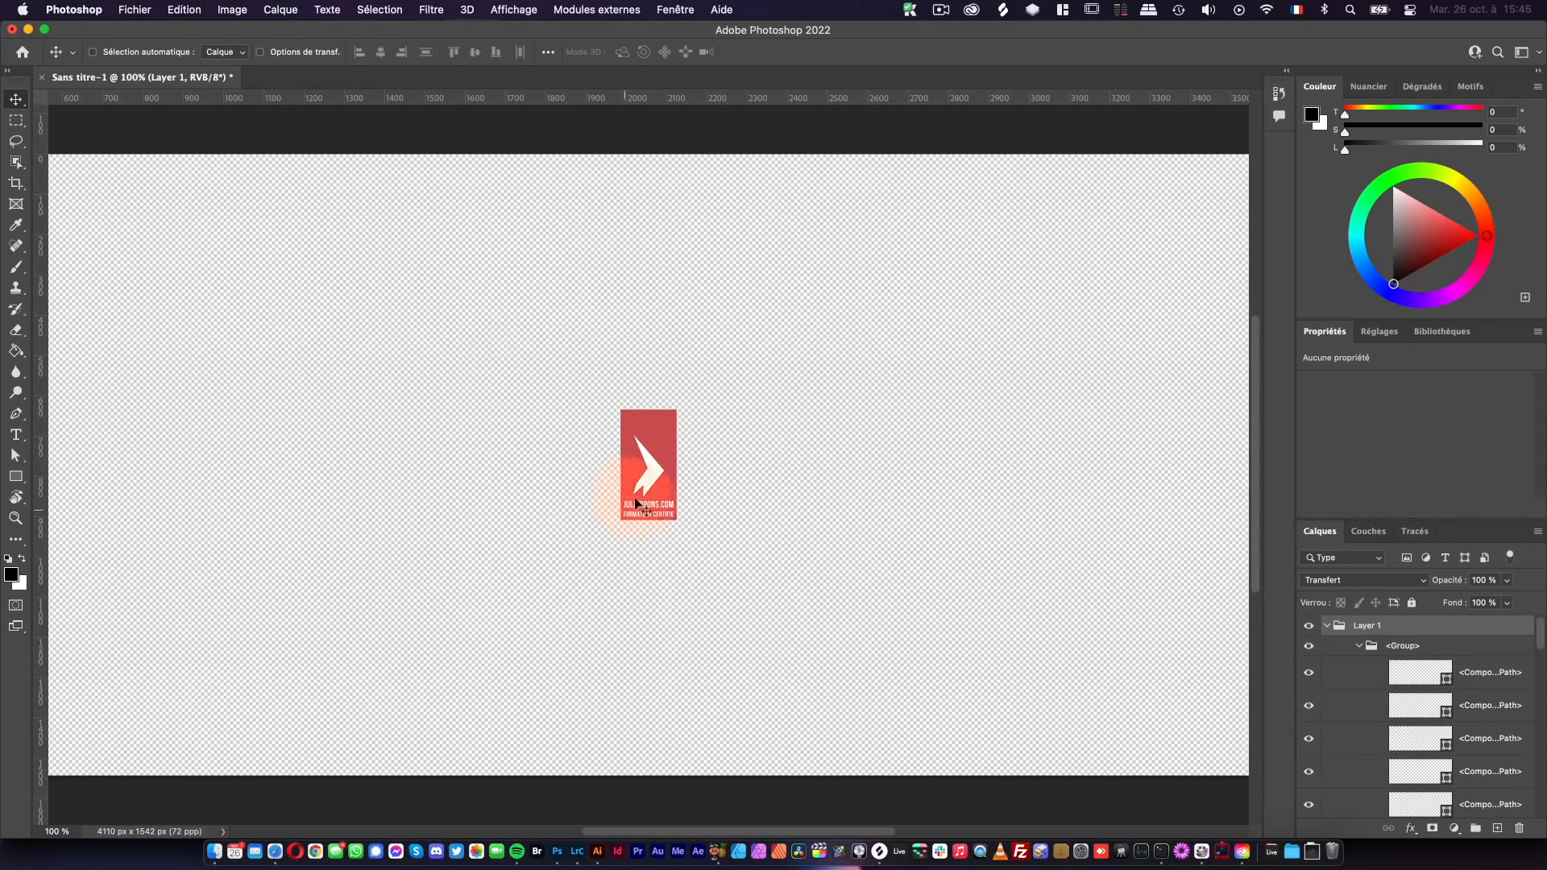
# - Enlarge the Layer 1 group around the middle of the canvas until it fills nearly the full canvas height
pyautogui.press('super+t')
pyautogui.moveTo(621, 409); pyautogui.dragTo(415, 208)
pyautogui.moveTo(677, 519); pyautogui.dragTo(875, 728)
pyautogui.doubleClick(686, 554)
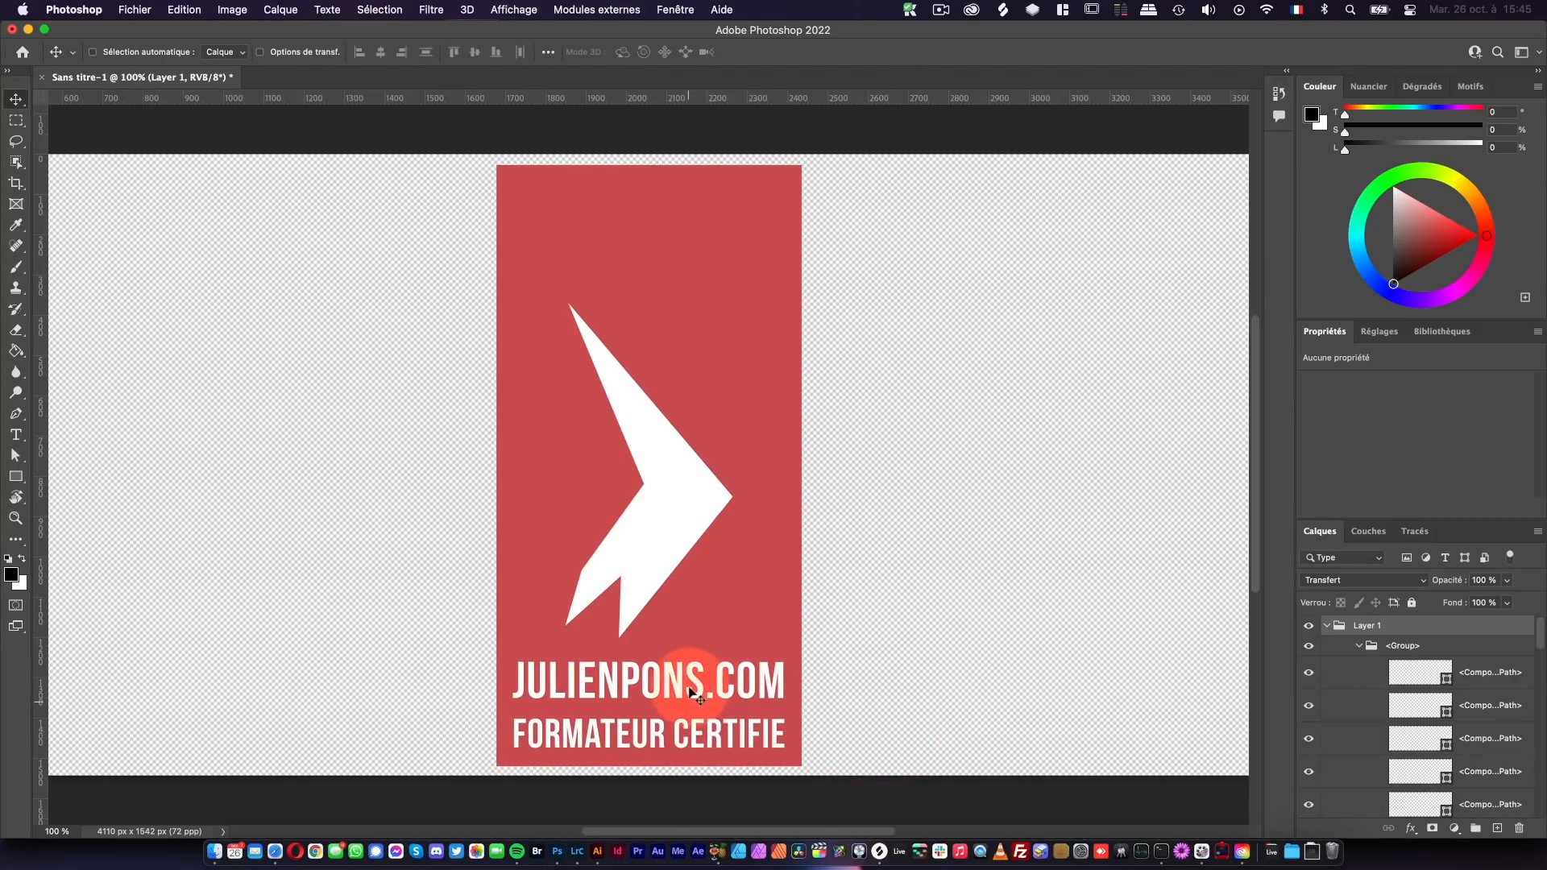
# - Inspect the first three compound path layers of the top subgroup with the path selection tool active
pyautogui.press('a')
pyautogui.click(725, 494)
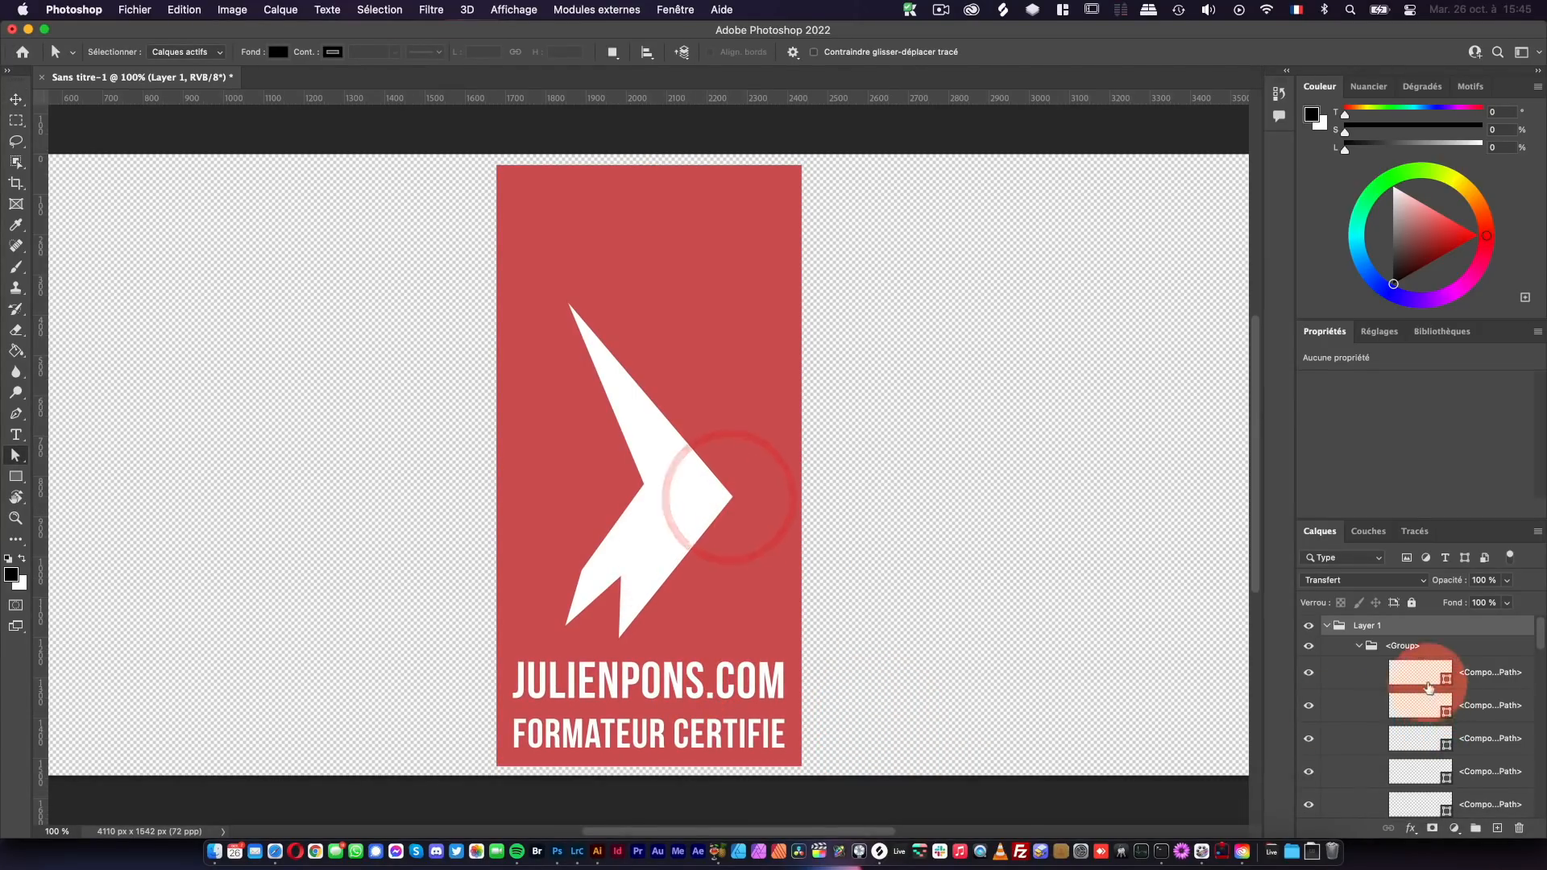
pyautogui.click(1425, 681)
pyautogui.click(1433, 716)
pyautogui.click(1425, 732)
# - Select one of the two white arrow shapes and inspect its vector path and anchor points
pyautogui.press('v')
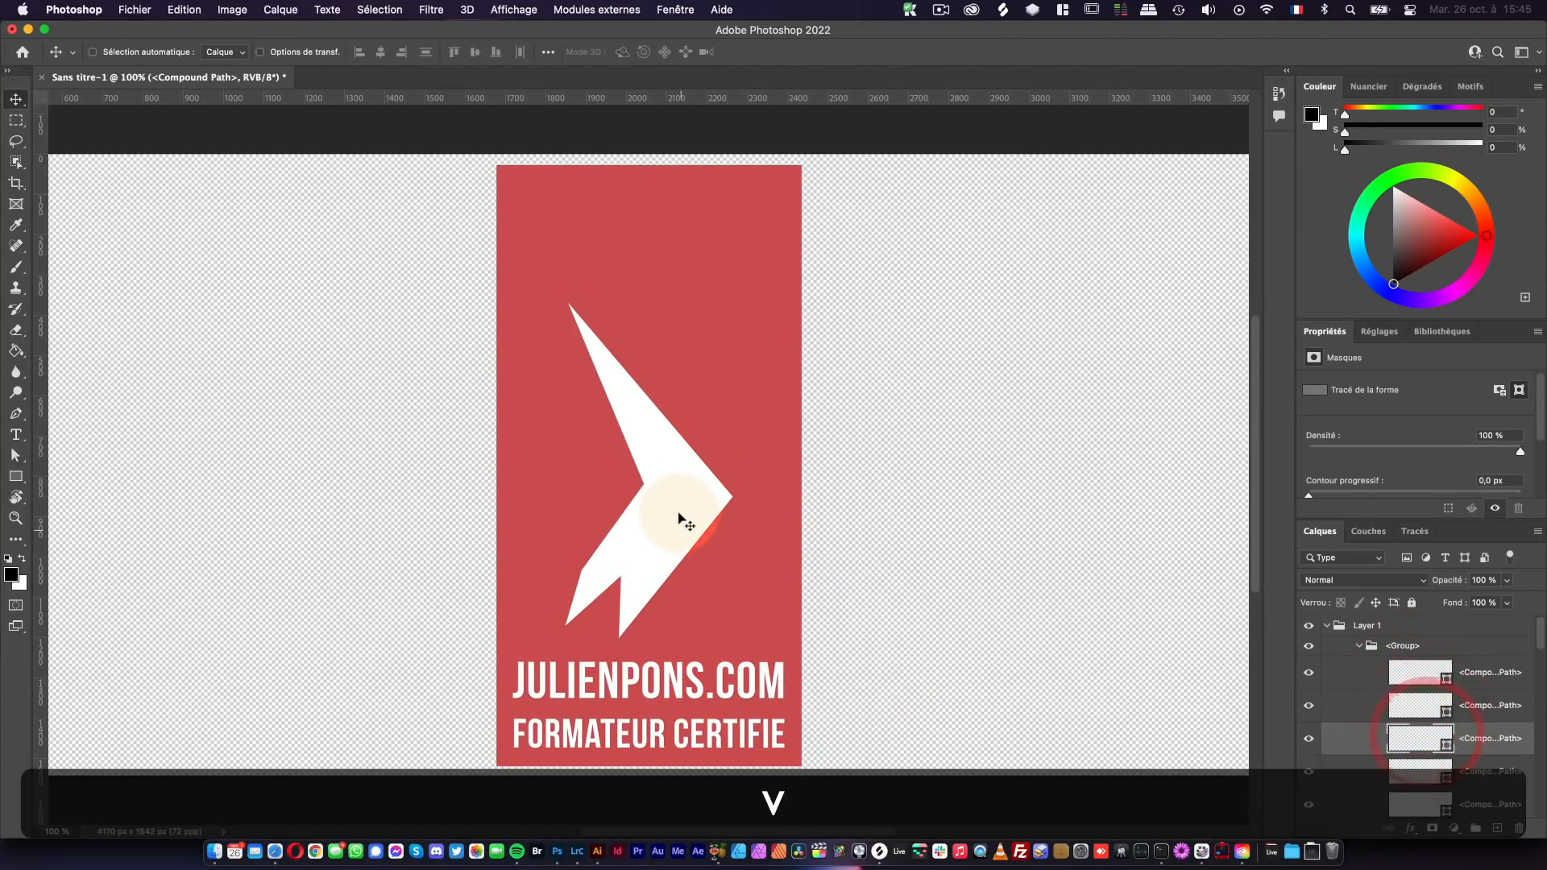
pyautogui.keyDown('super'); pyautogui.click(678, 513); pyautogui.keyUp('super')
pyautogui.press('a')
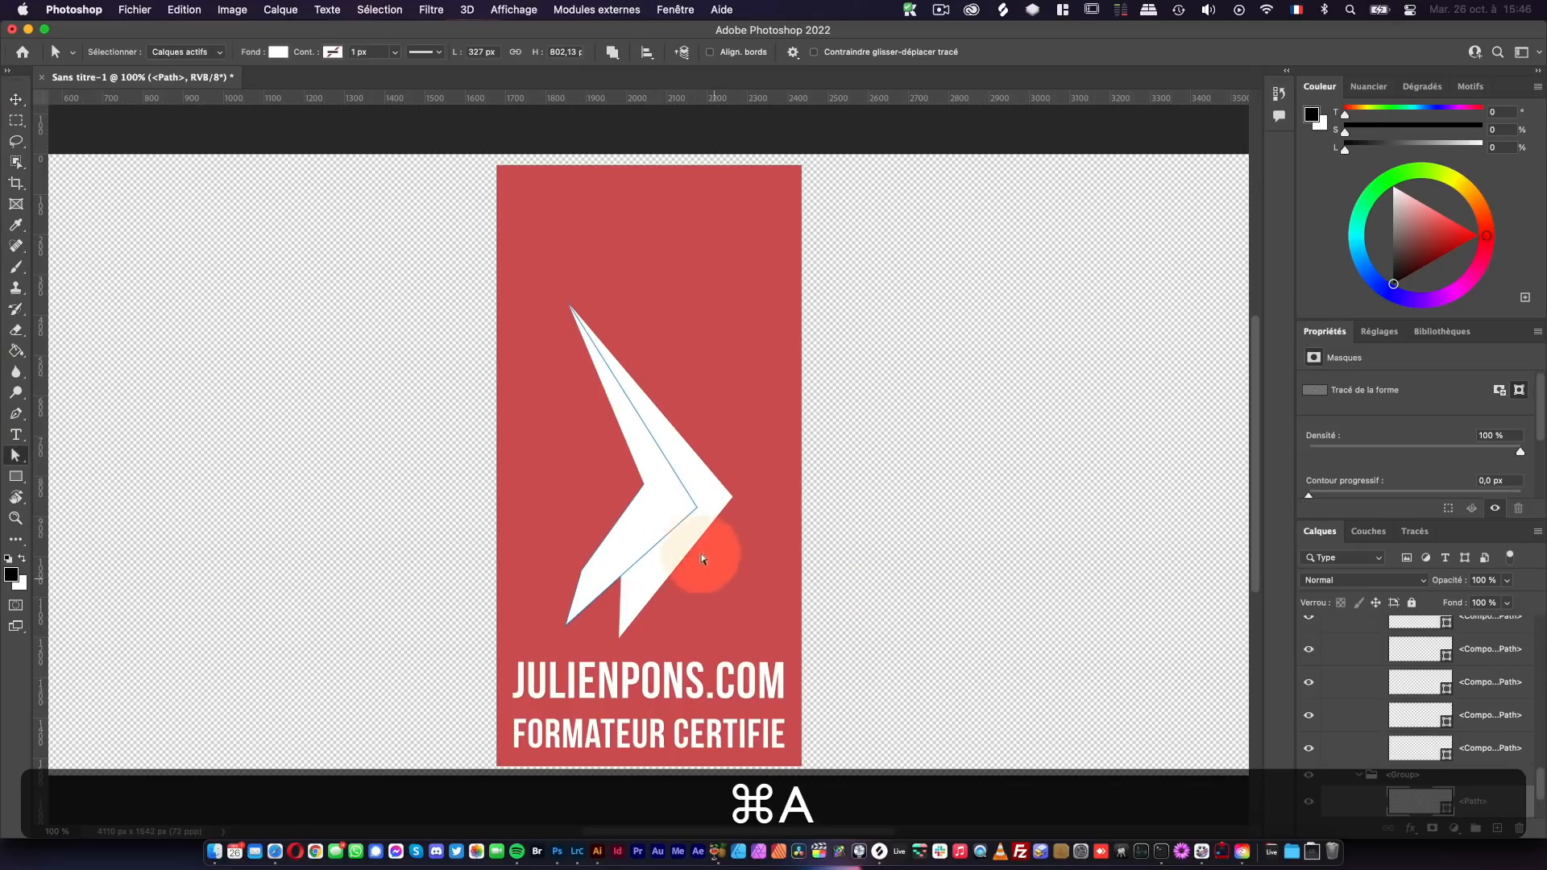
pyautogui.click(643, 483)
pyautogui.click(732, 500)
# - Select the second white arrow shape and inspect the anchor points at its tip and inner corners
pyautogui.press('v')
pyautogui.press('super+v')
pyautogui.keyDown('super'); pyautogui.click(727, 505); pyautogui.keyUp('super')
pyautogui.press('a')
pyautogui.click(733, 495)
pyautogui.click(676, 484)
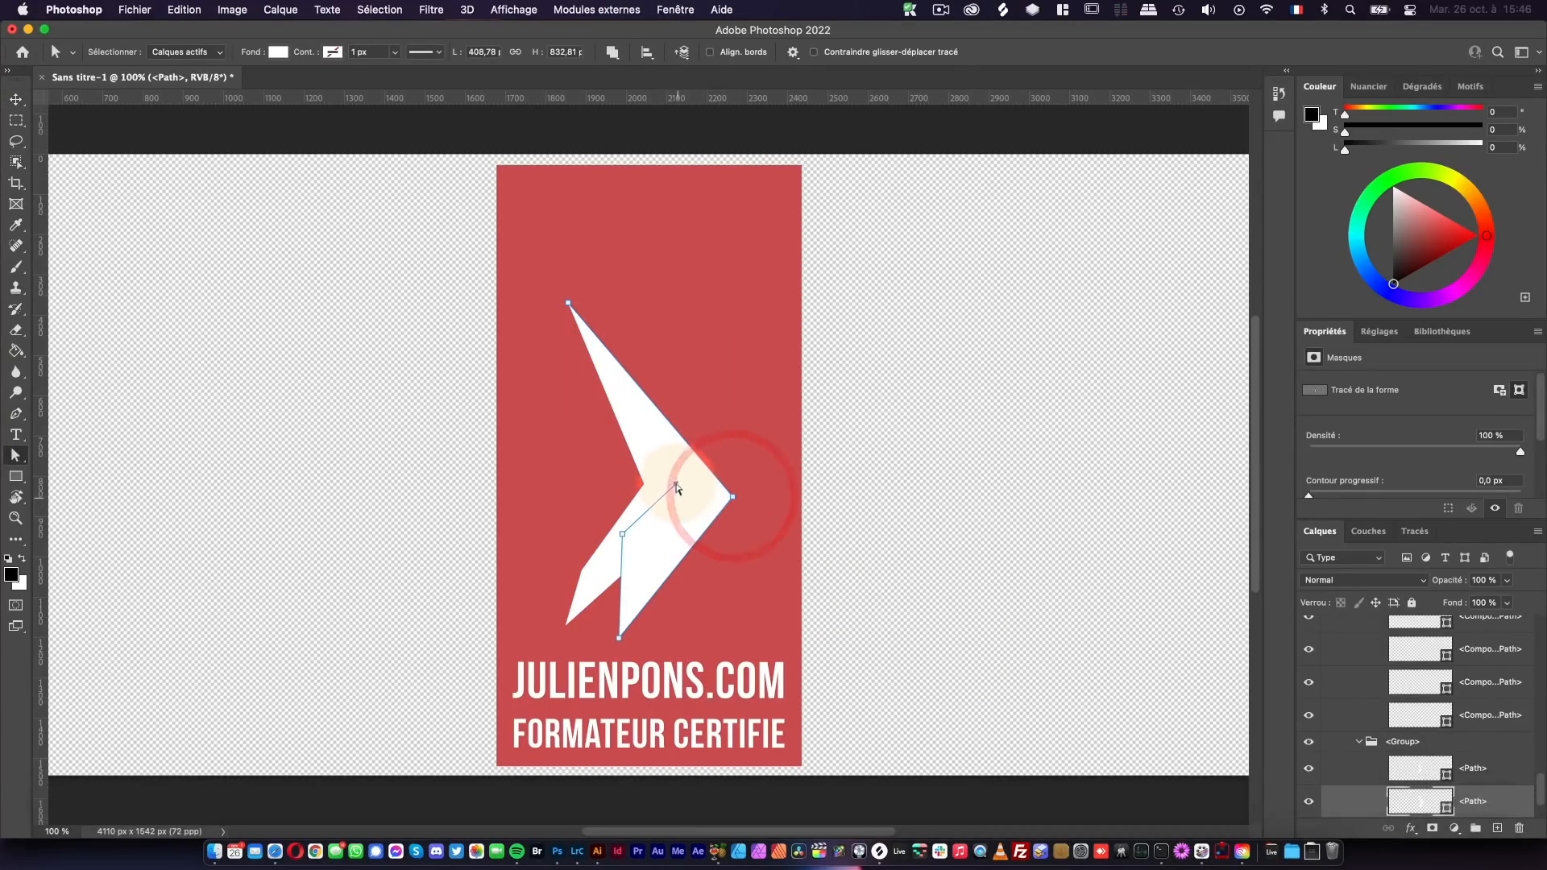
pyautogui.click(623, 532)
# - Select the letter N in the website line, try moving one of its anchor points, and undo the move
pyautogui.press('v')
pyautogui.keyDown('super'); pyautogui.click(609, 679); pyautogui.keyUp('super')
pyautogui.press('a')
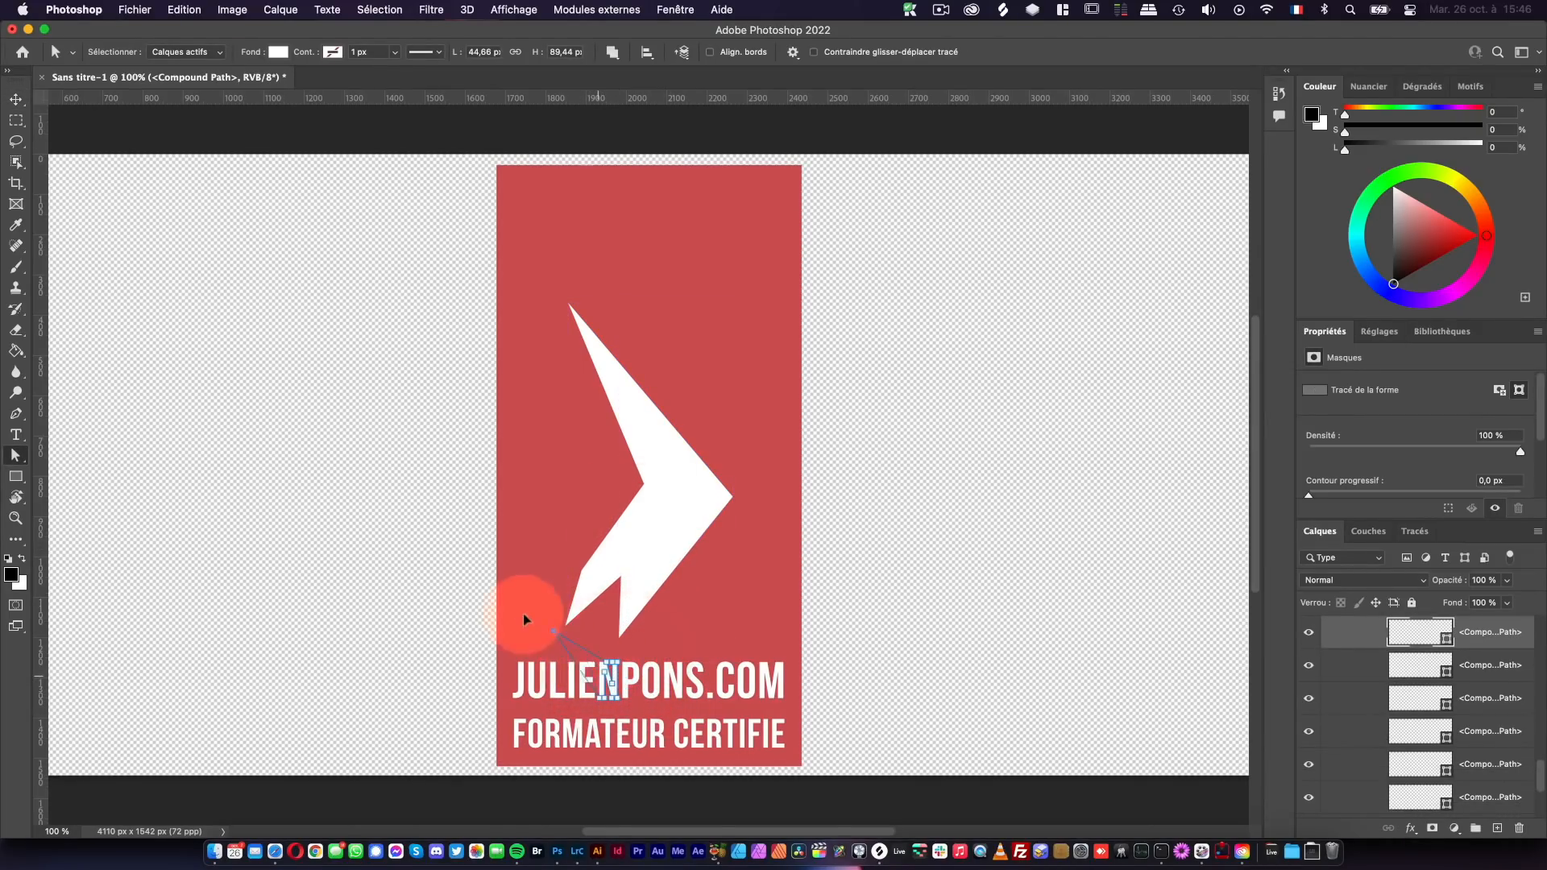
pyautogui.press('super+z')
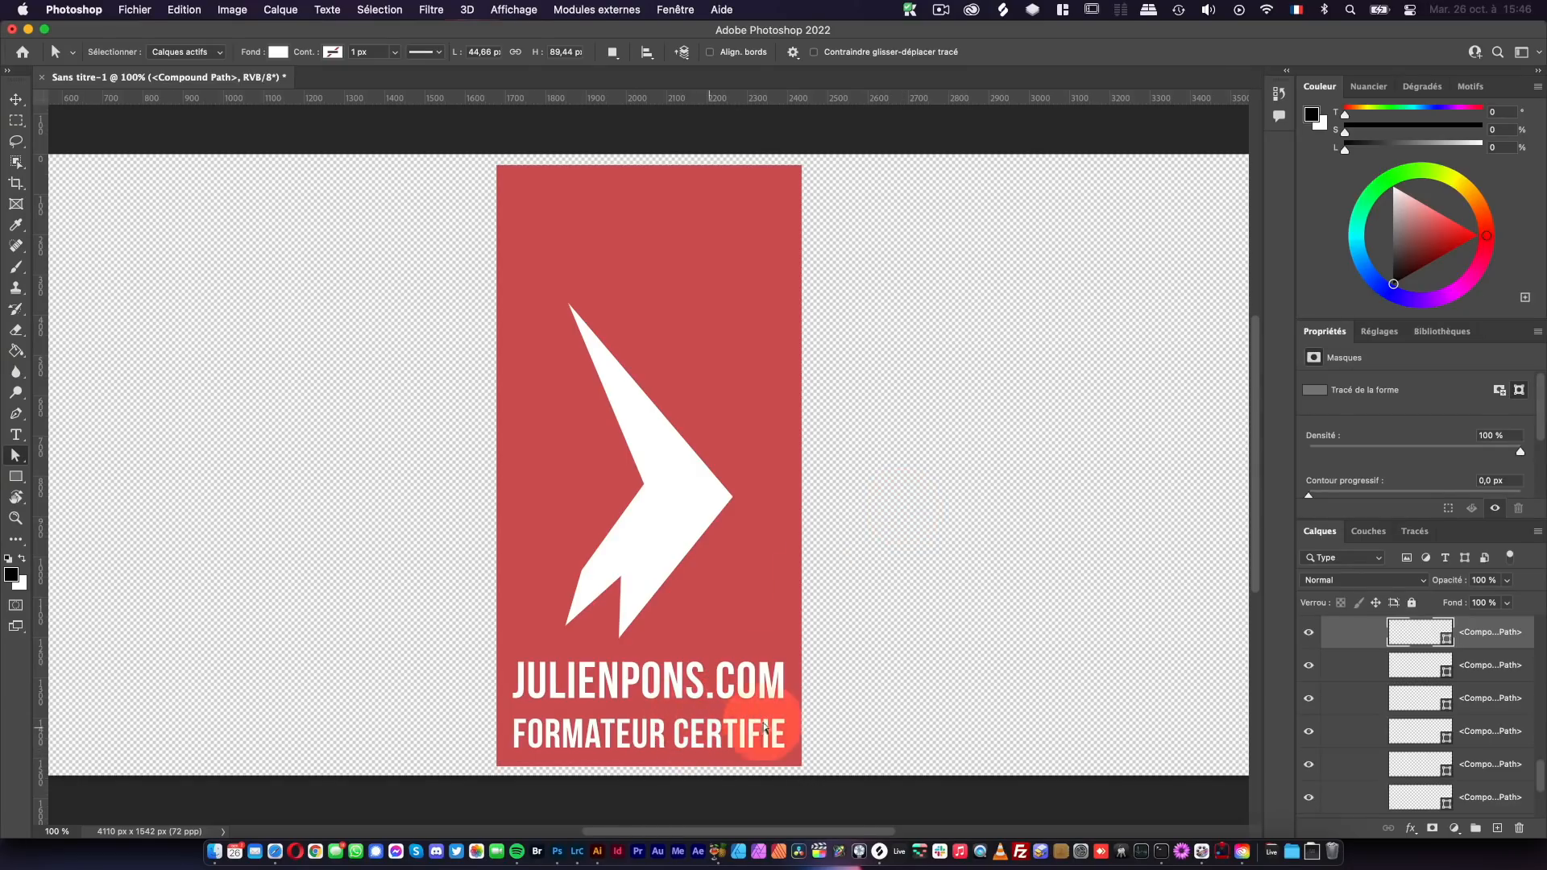
# - Collapse the Layer 1 group and delete it with all its contents
pyautogui.scroll(10, 1480, 719)
pyautogui.moveTo(1540, 746); pyautogui.dragTo(1539, 622)
pyautogui.click(1321, 629)
pyautogui.click(1326, 627)
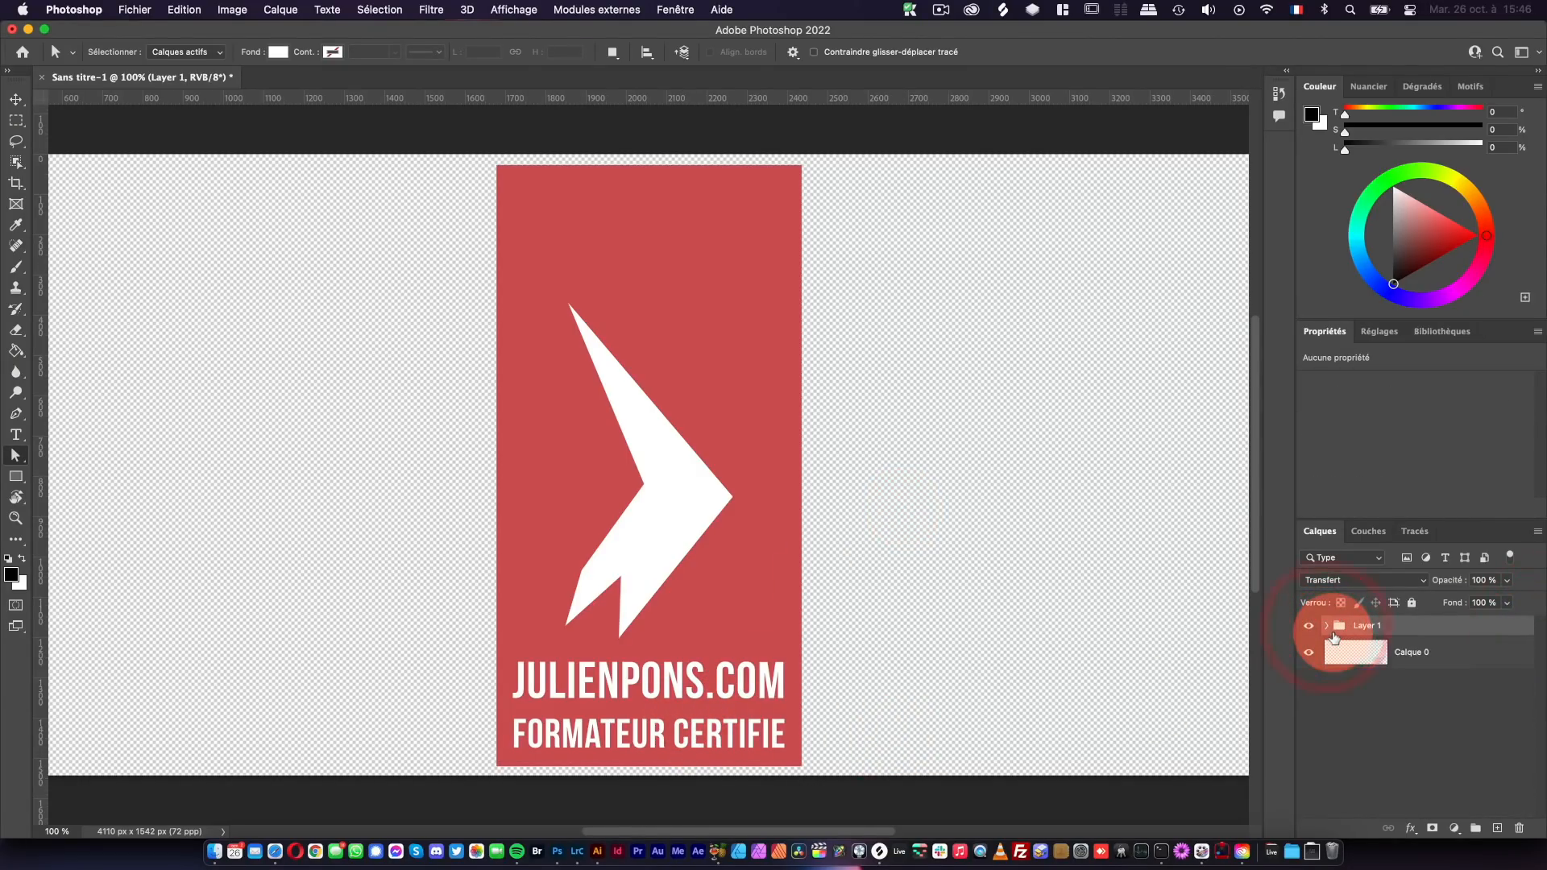
pyautogui.press('BackSpace')
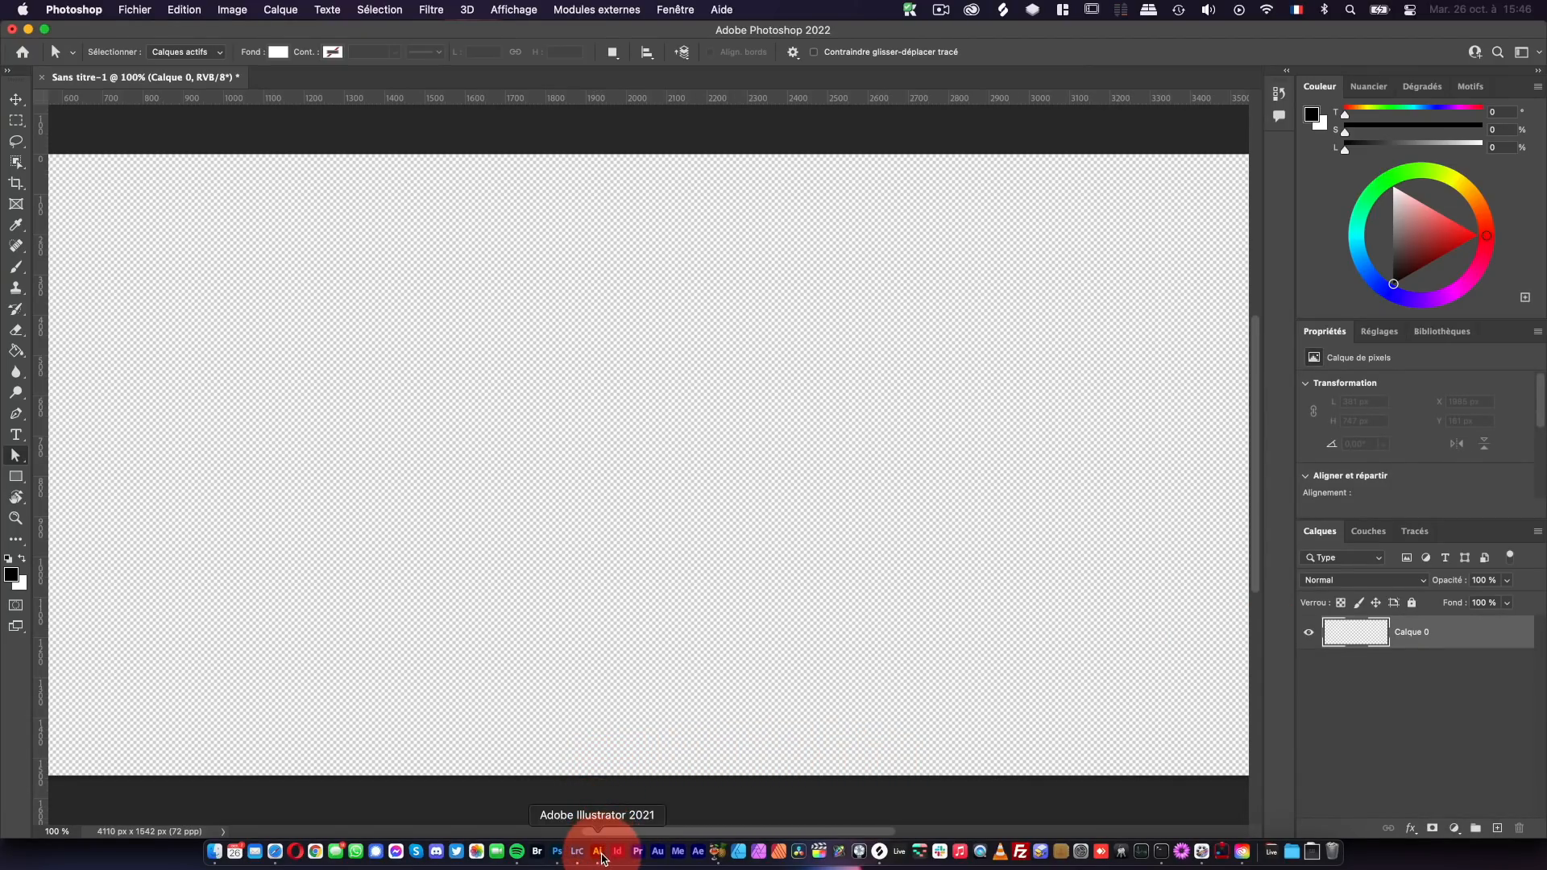
# - Switch to Illustrator, clear the Gradient panel from the logo, and undo the outlining of the two text lines
pyautogui.click(598, 851)
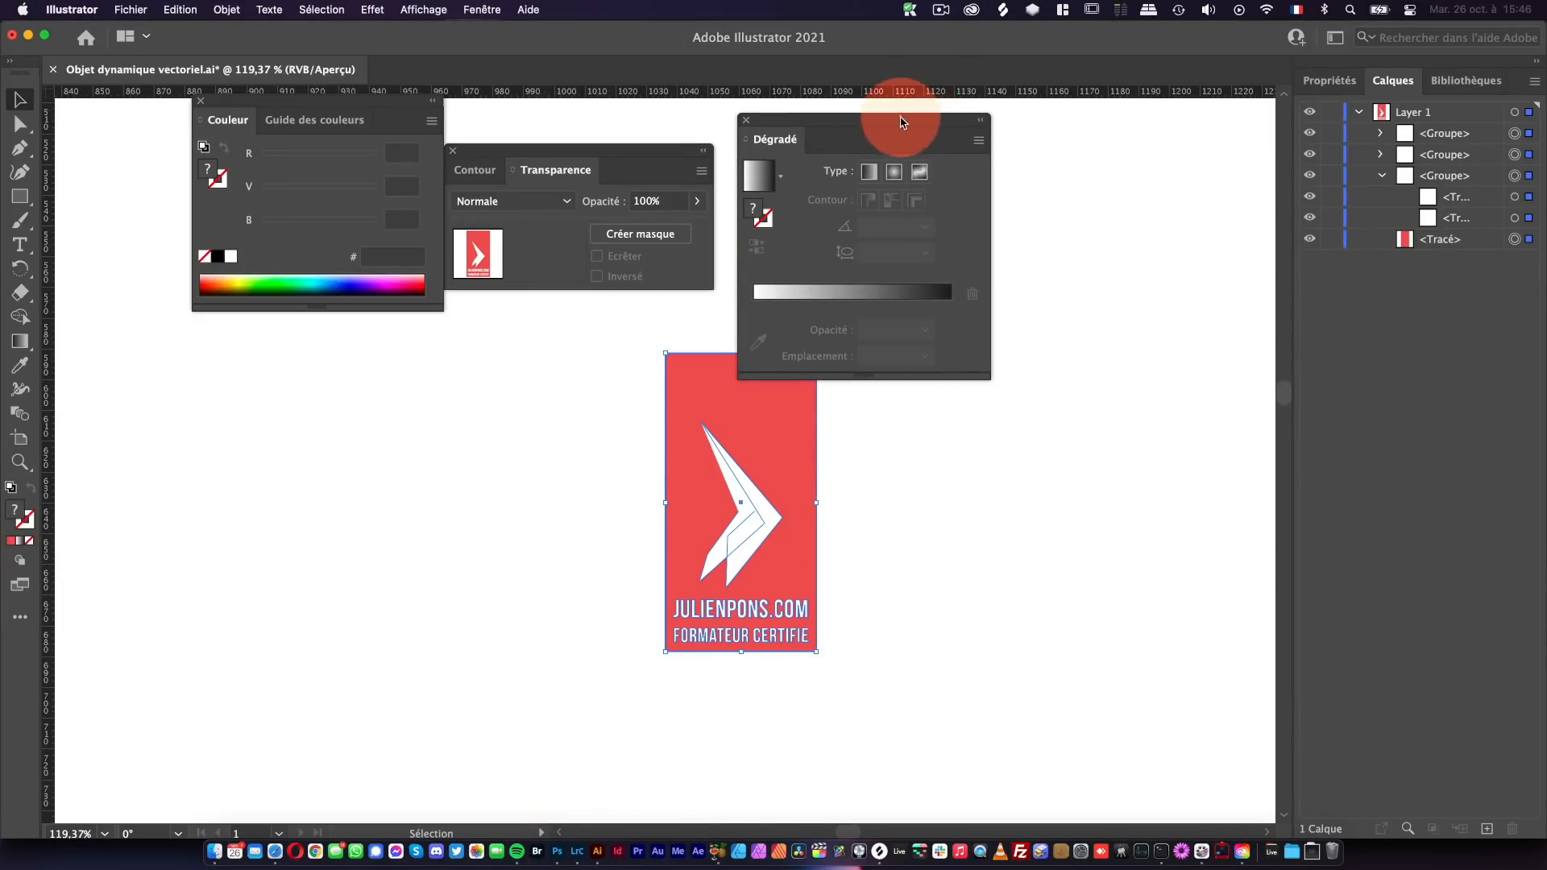
pyautogui.moveTo(897, 129); pyautogui.dragTo(1043, 121)
pyautogui.click(871, 476)
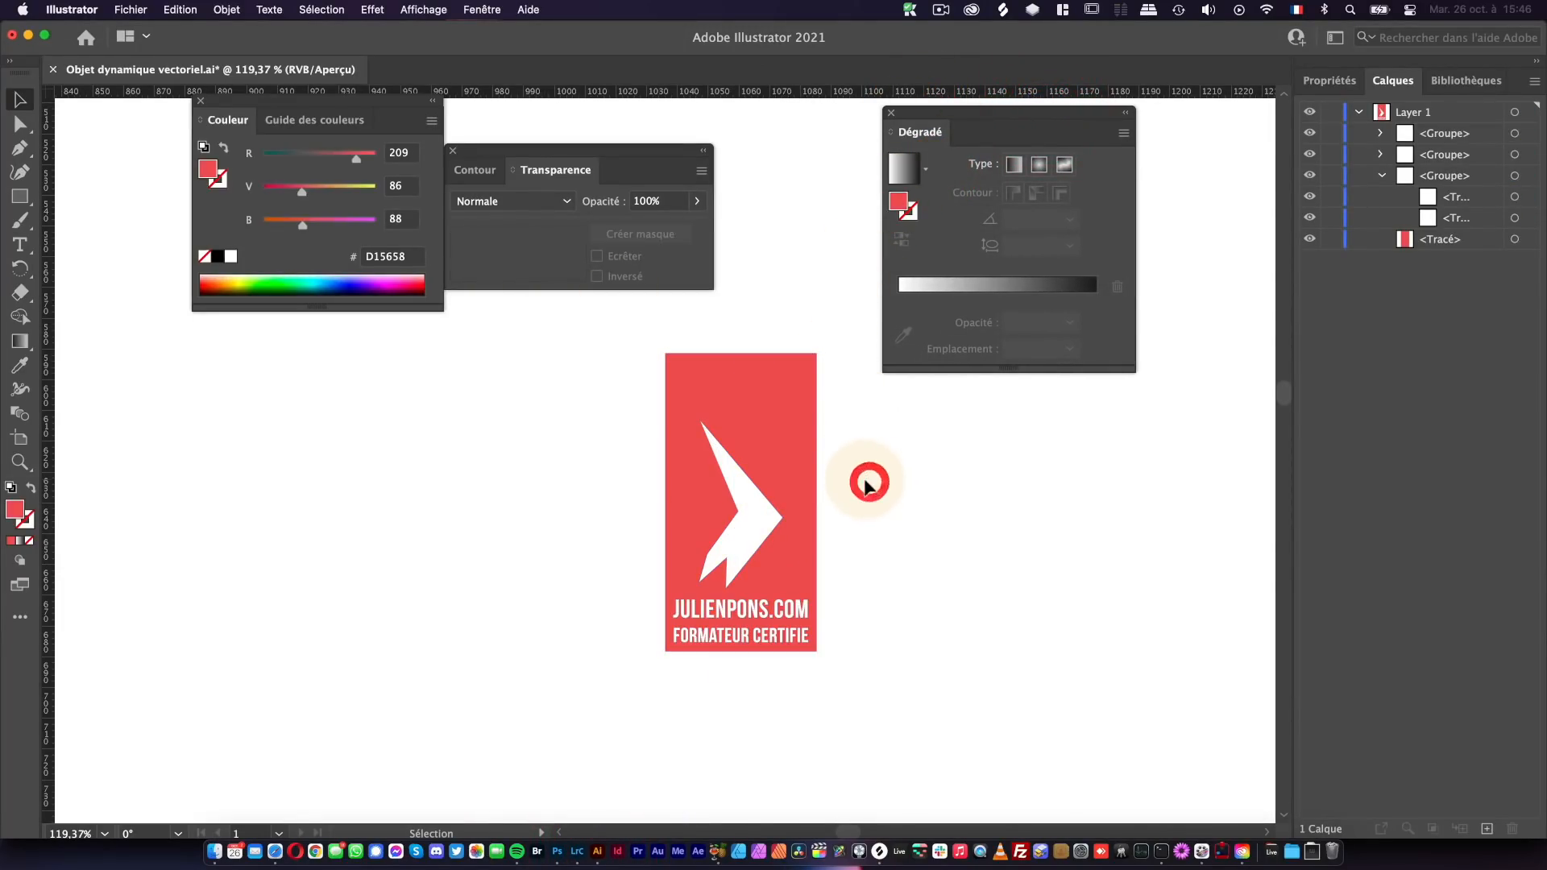
pyautogui.press('super+z')
# - Select the website line on its own and open it for text editing to check that it is live text
pyautogui.keyDown('super'); pyautogui.click(790, 606); pyautogui.keyUp('super')
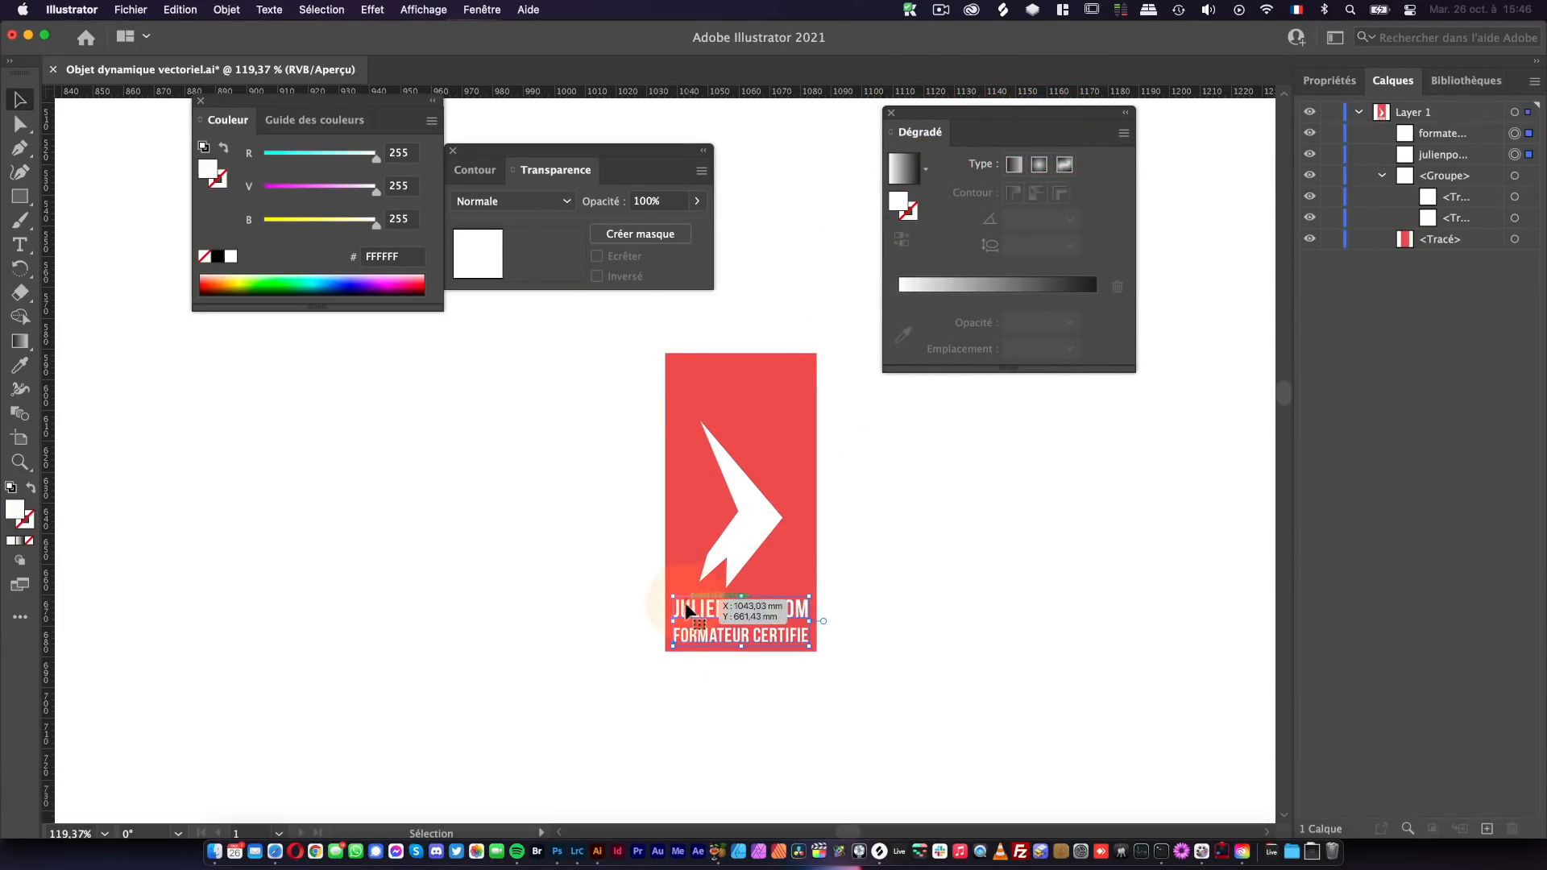
pyautogui.click(810, 673)
pyautogui.click(701, 625)
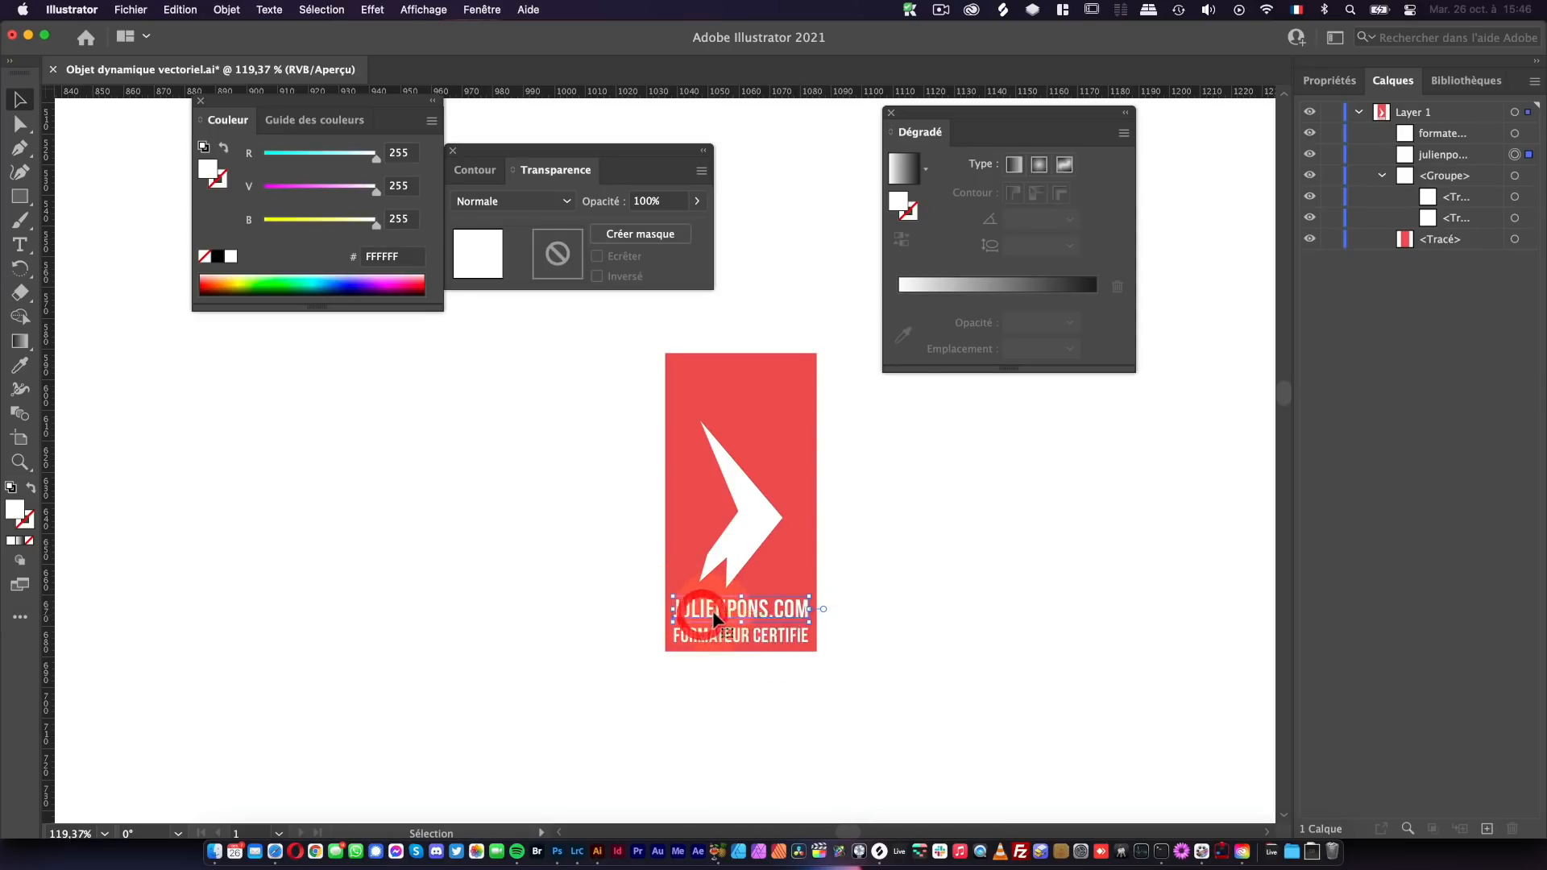
pyautogui.doubleClick(716, 610)
pyautogui.doubleClick(718, 610)
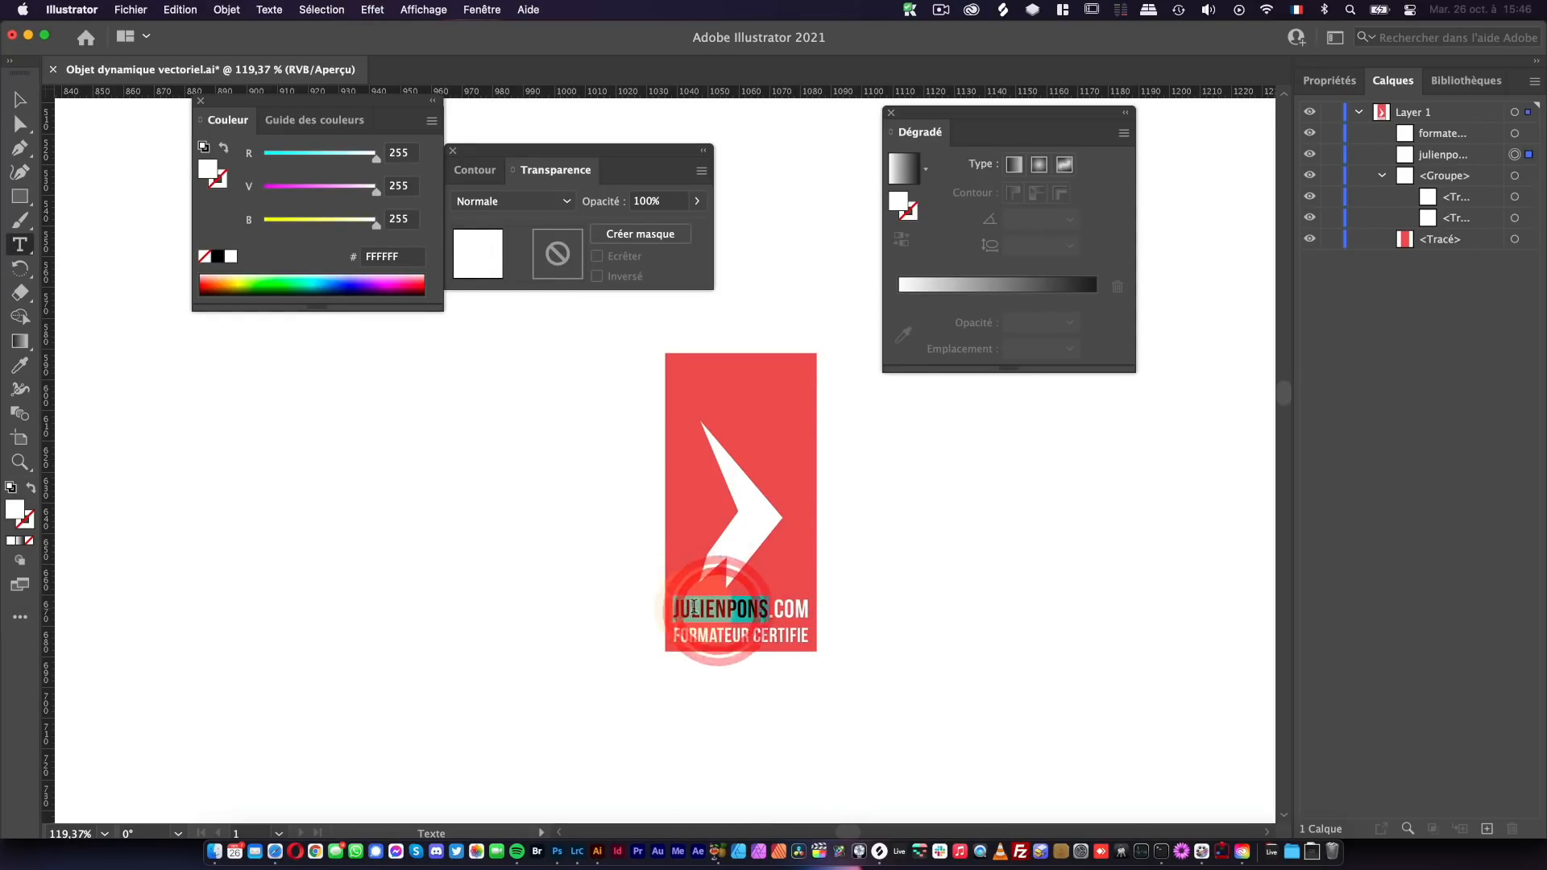
# - Leave text editing and select all of the logo artwork, including both live text lines, with the Selection tool
pyautogui.click(21, 99)
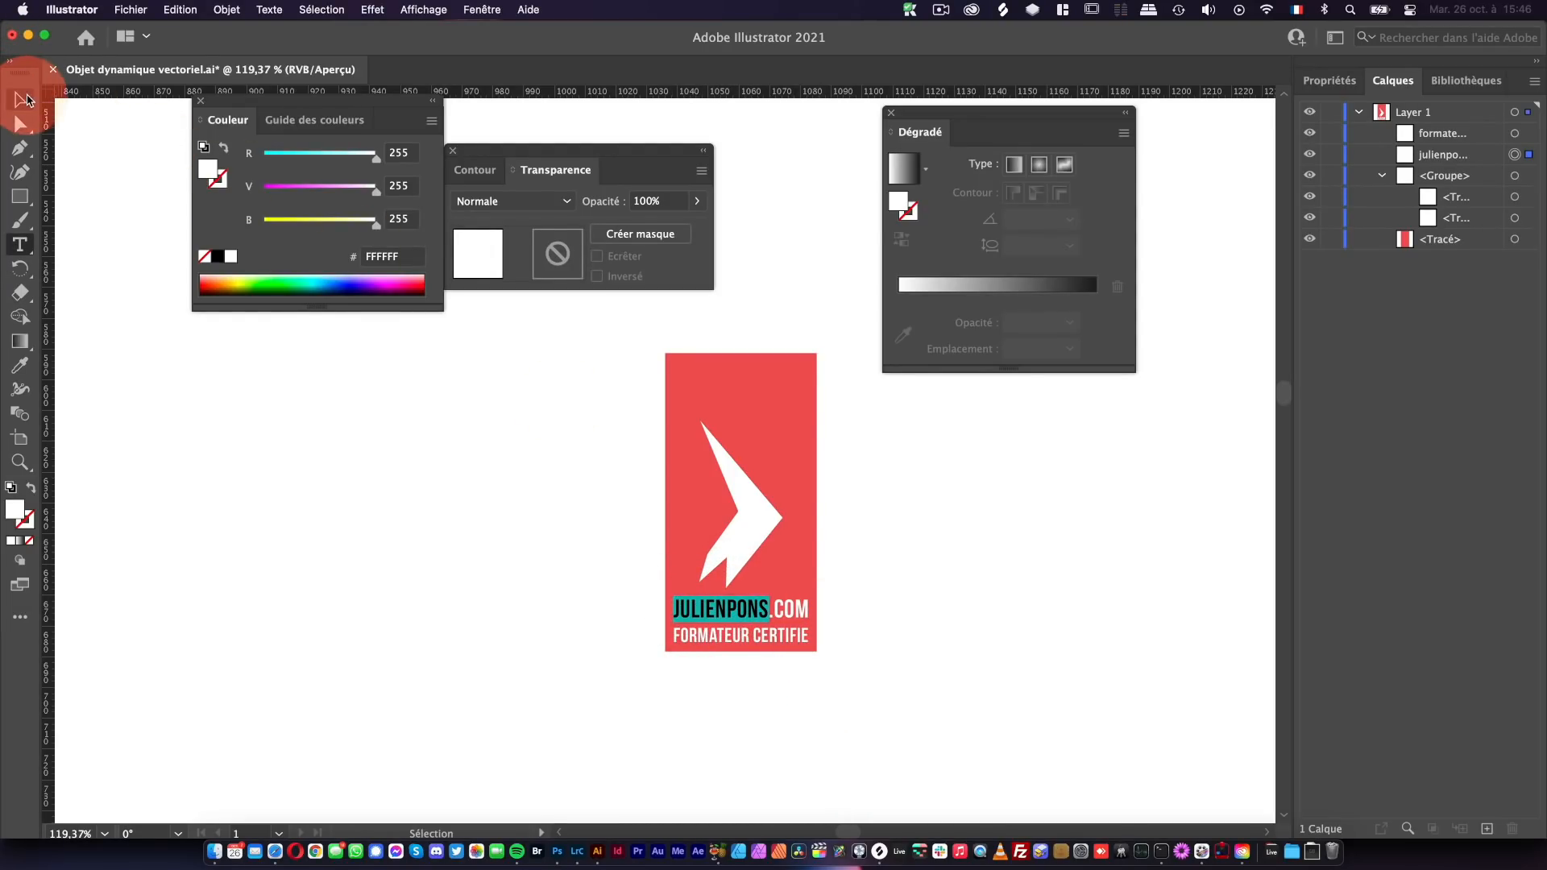
pyautogui.click(601, 473)
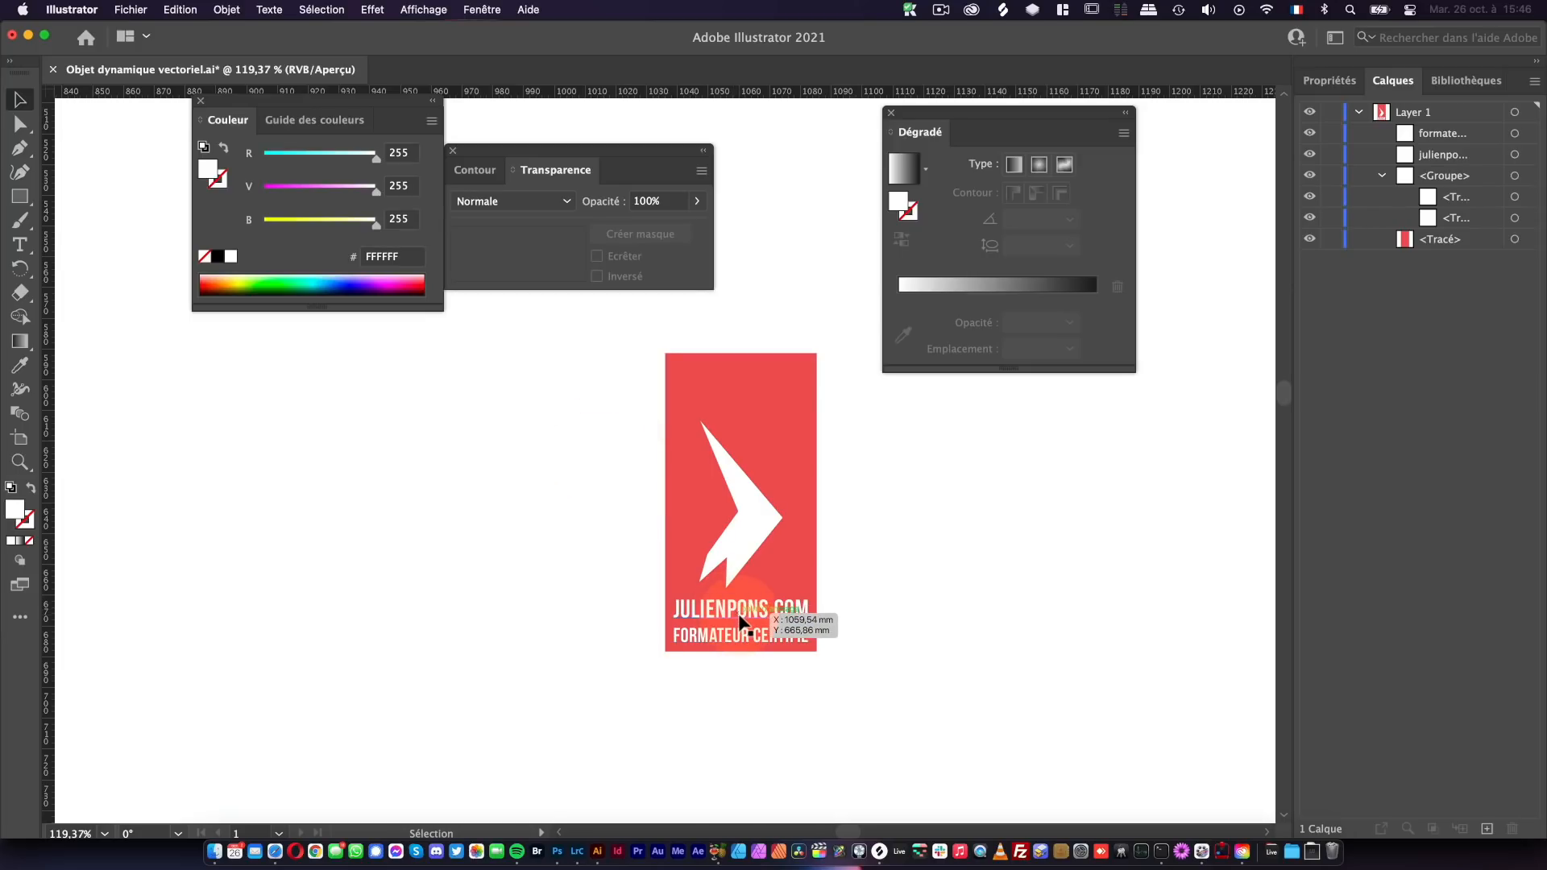
pyautogui.moveTo(587, 432); pyautogui.dragTo(994, 774)
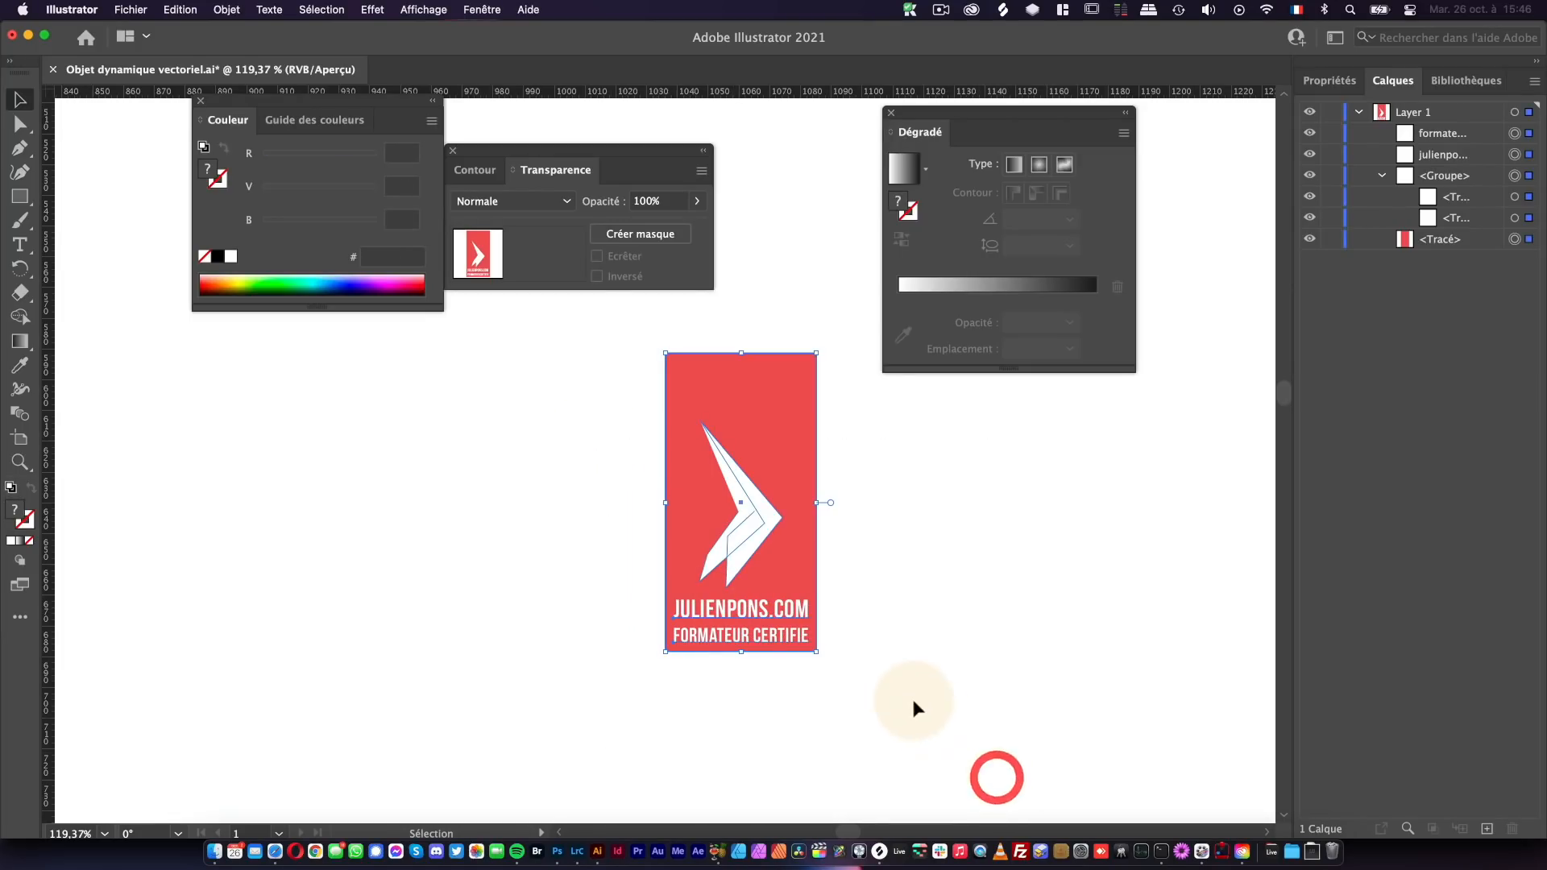
# - Copy the selected logo artwork, switch to Photoshop and paste it as layers (Calques), accepting that some content gets rasterized
pyautogui.press('cmd+c')
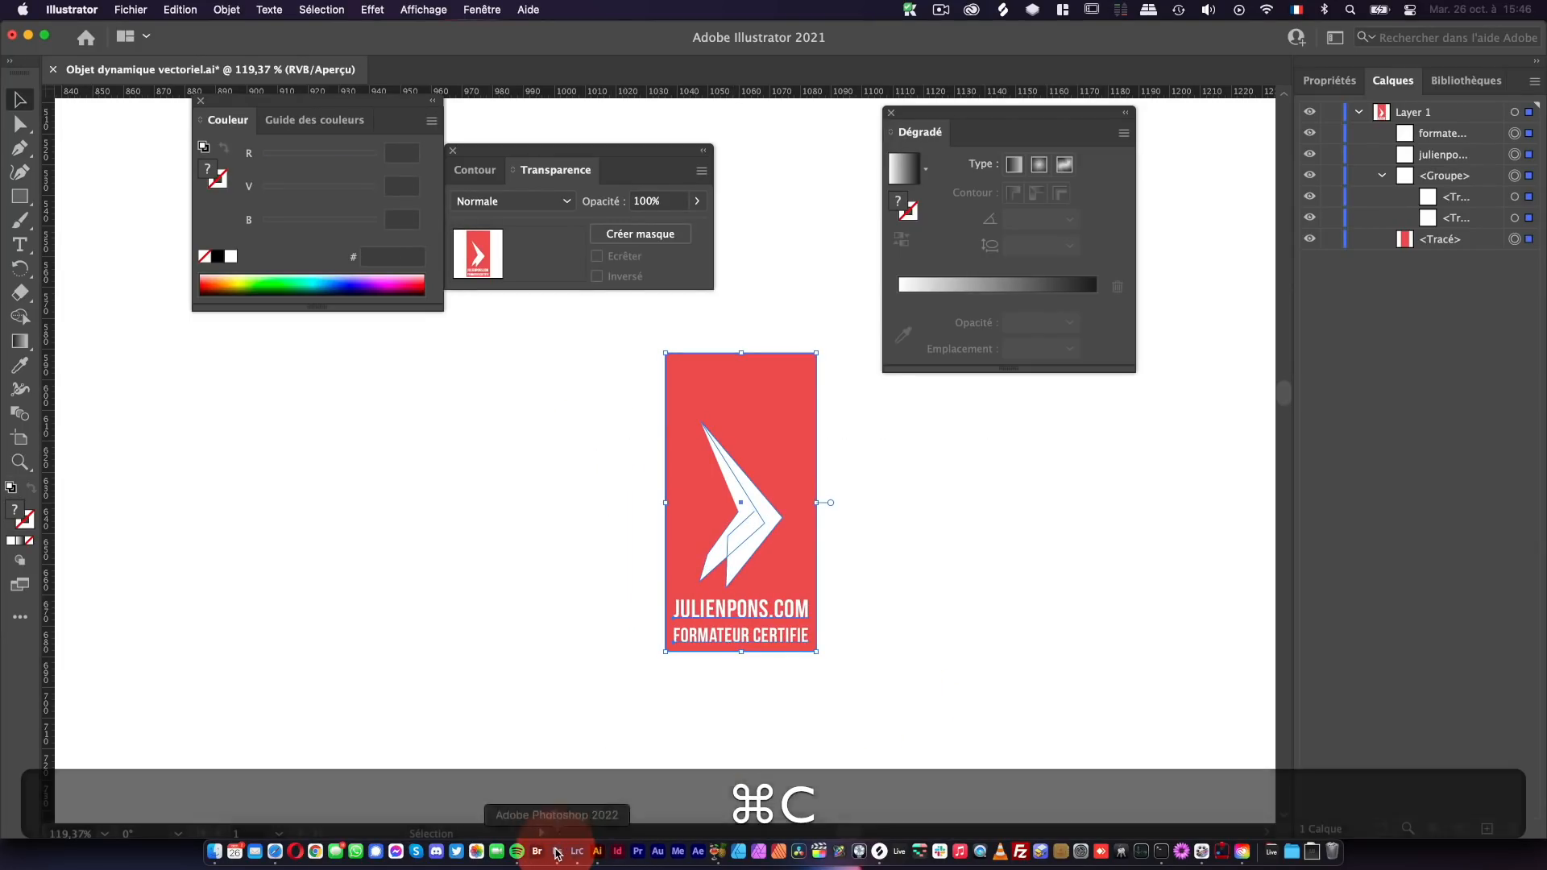
pyautogui.click(557, 852)
pyautogui.press('cmd+v')
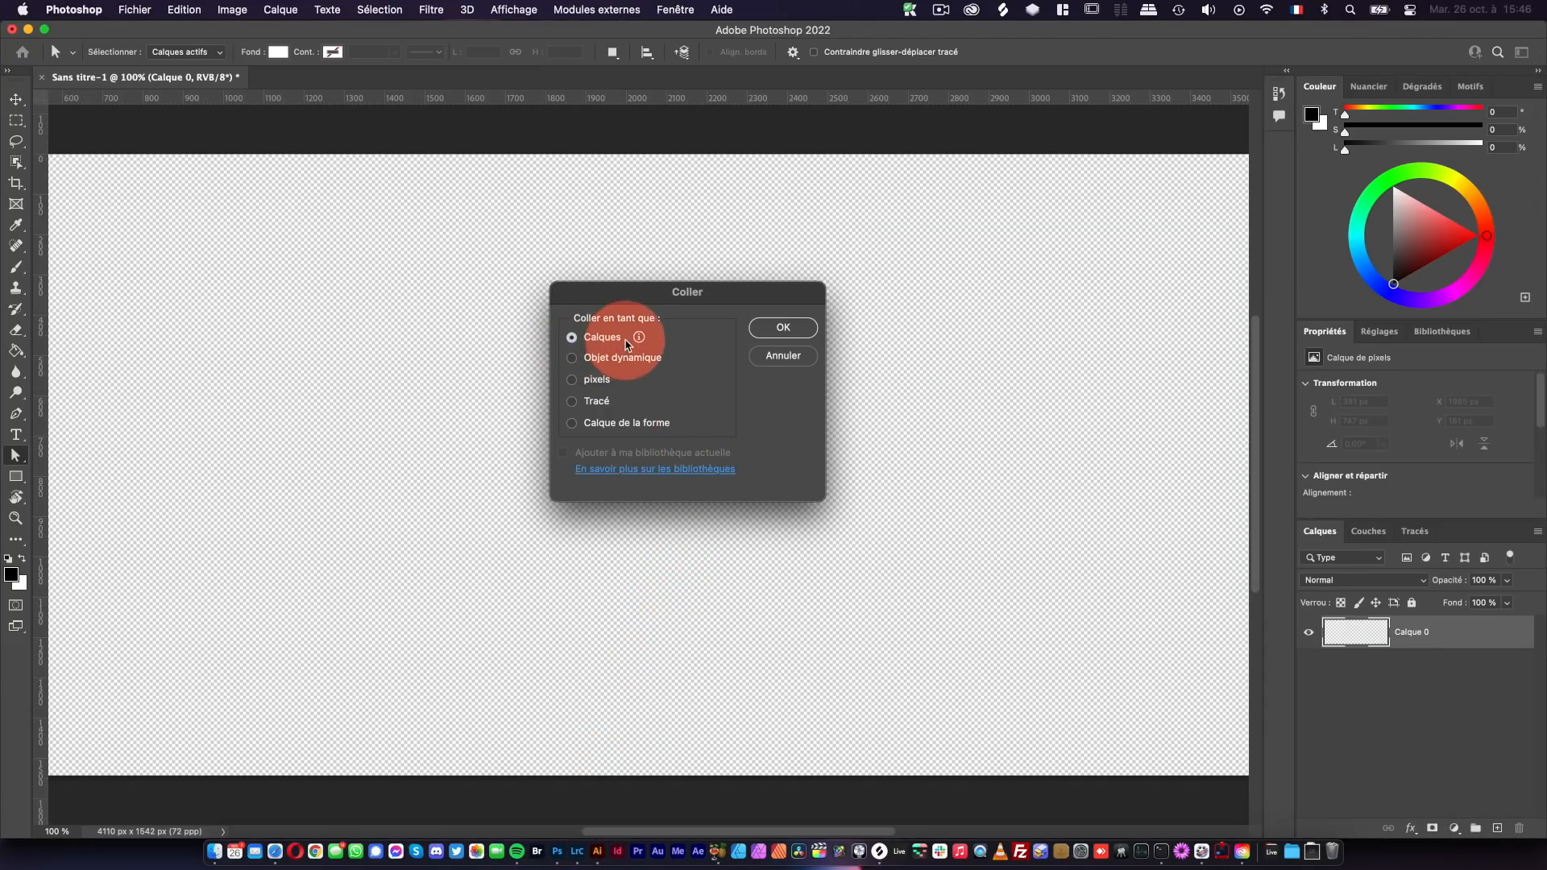
pyautogui.click(792, 329)
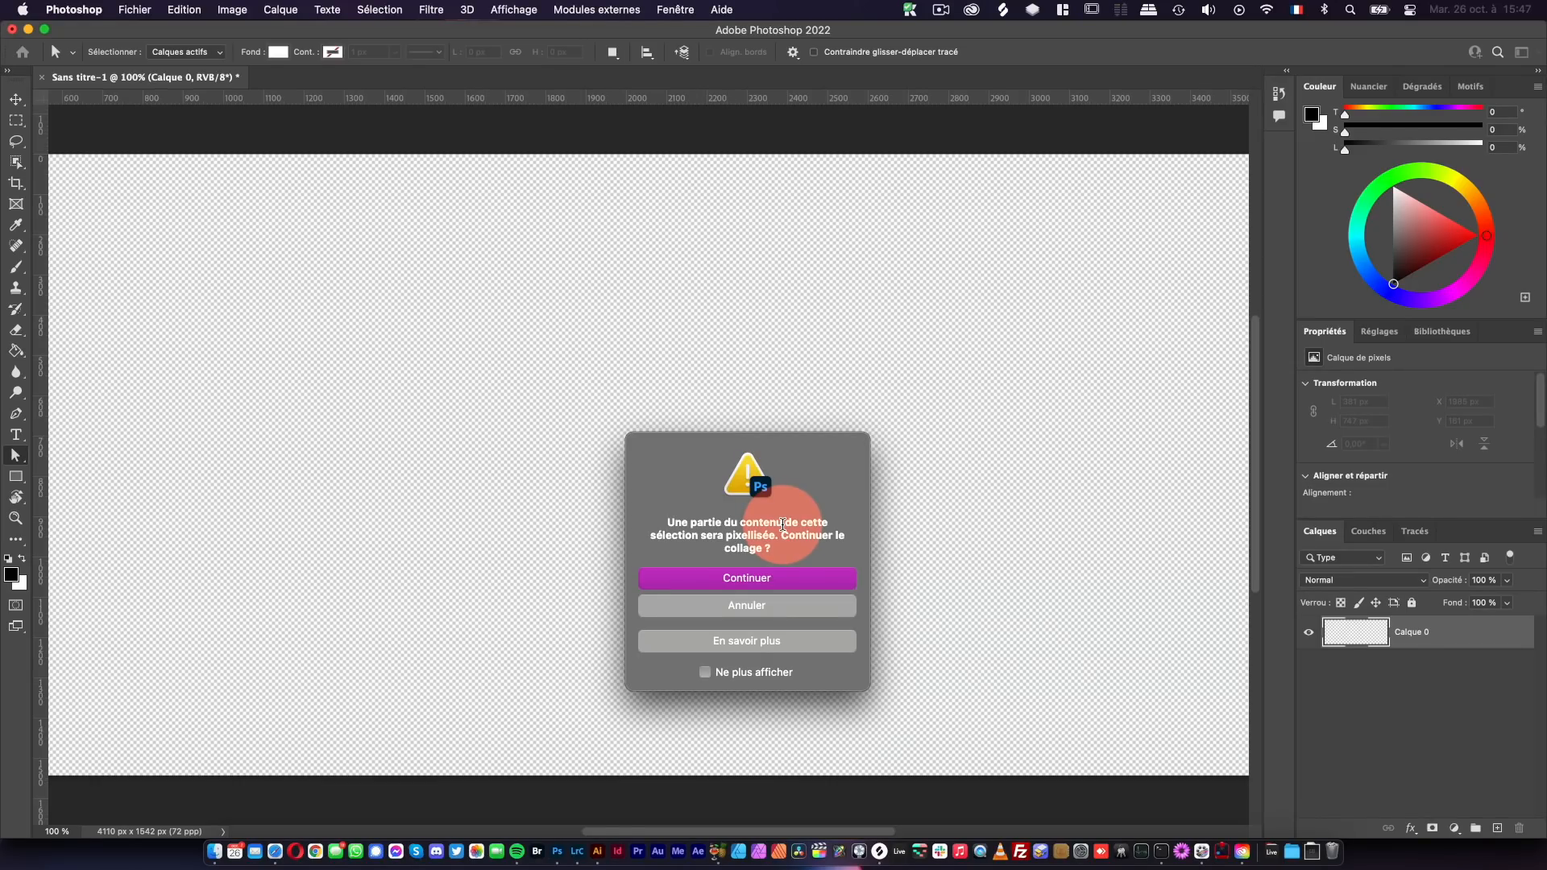
pyautogui.click(790, 575)
# - Scale the pasted Layer 1 group proportionally to about 546% so it nearly fills the canvas height, and apply the transformation
pyautogui.press('super+t')
pyautogui.moveTo(679, 420); pyautogui.dragTo(860, 194)
pyautogui.moveTo(619, 530); pyautogui.dragTo(425, 732)
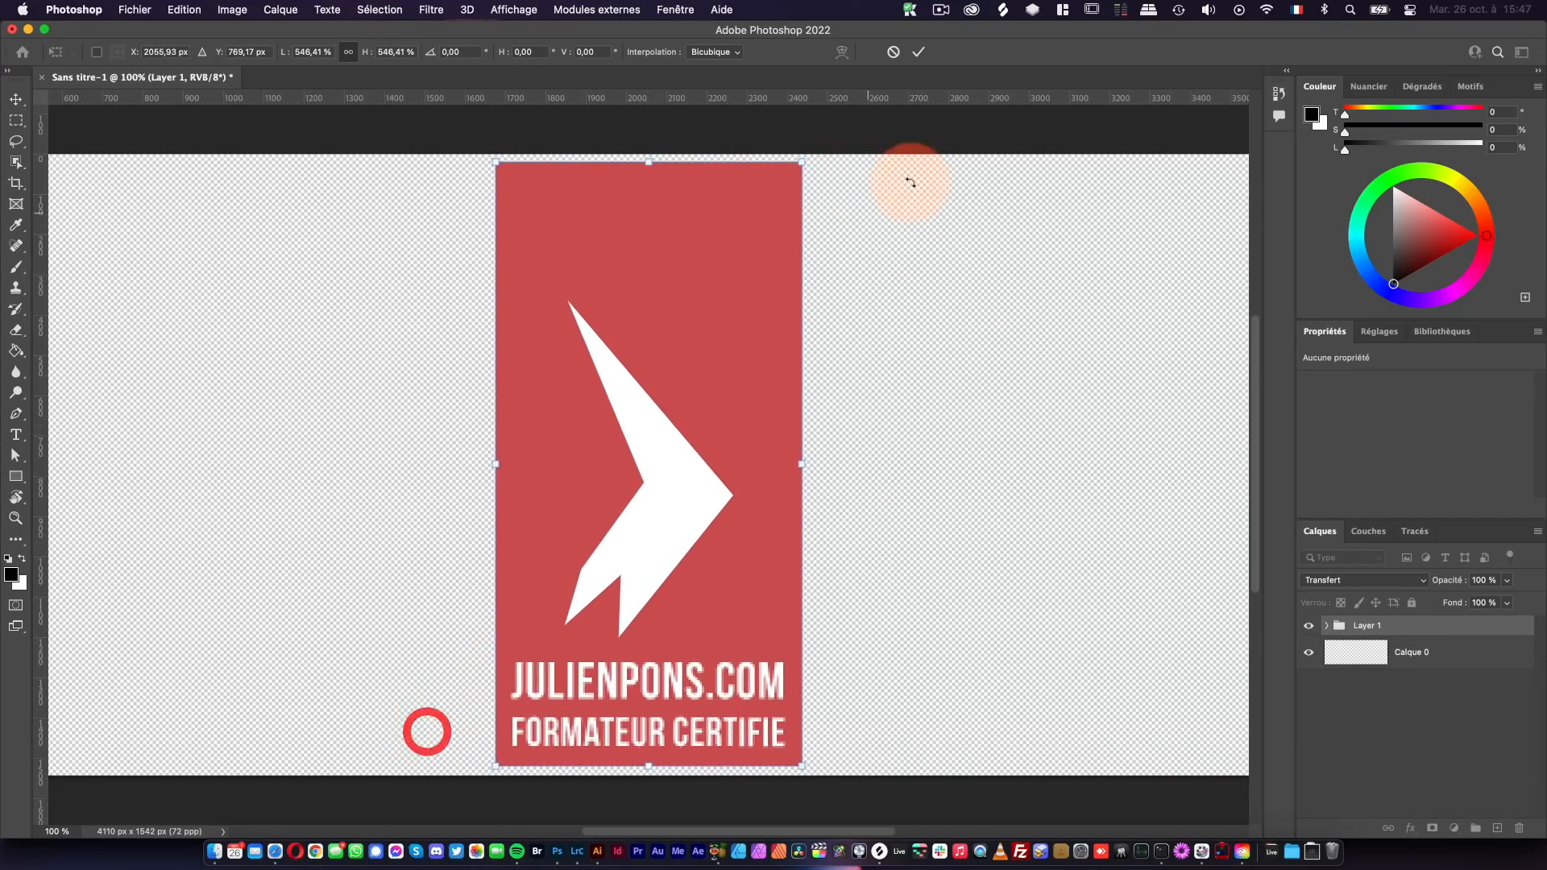
pyautogui.click(920, 54)
pyautogui.click(530, 717)
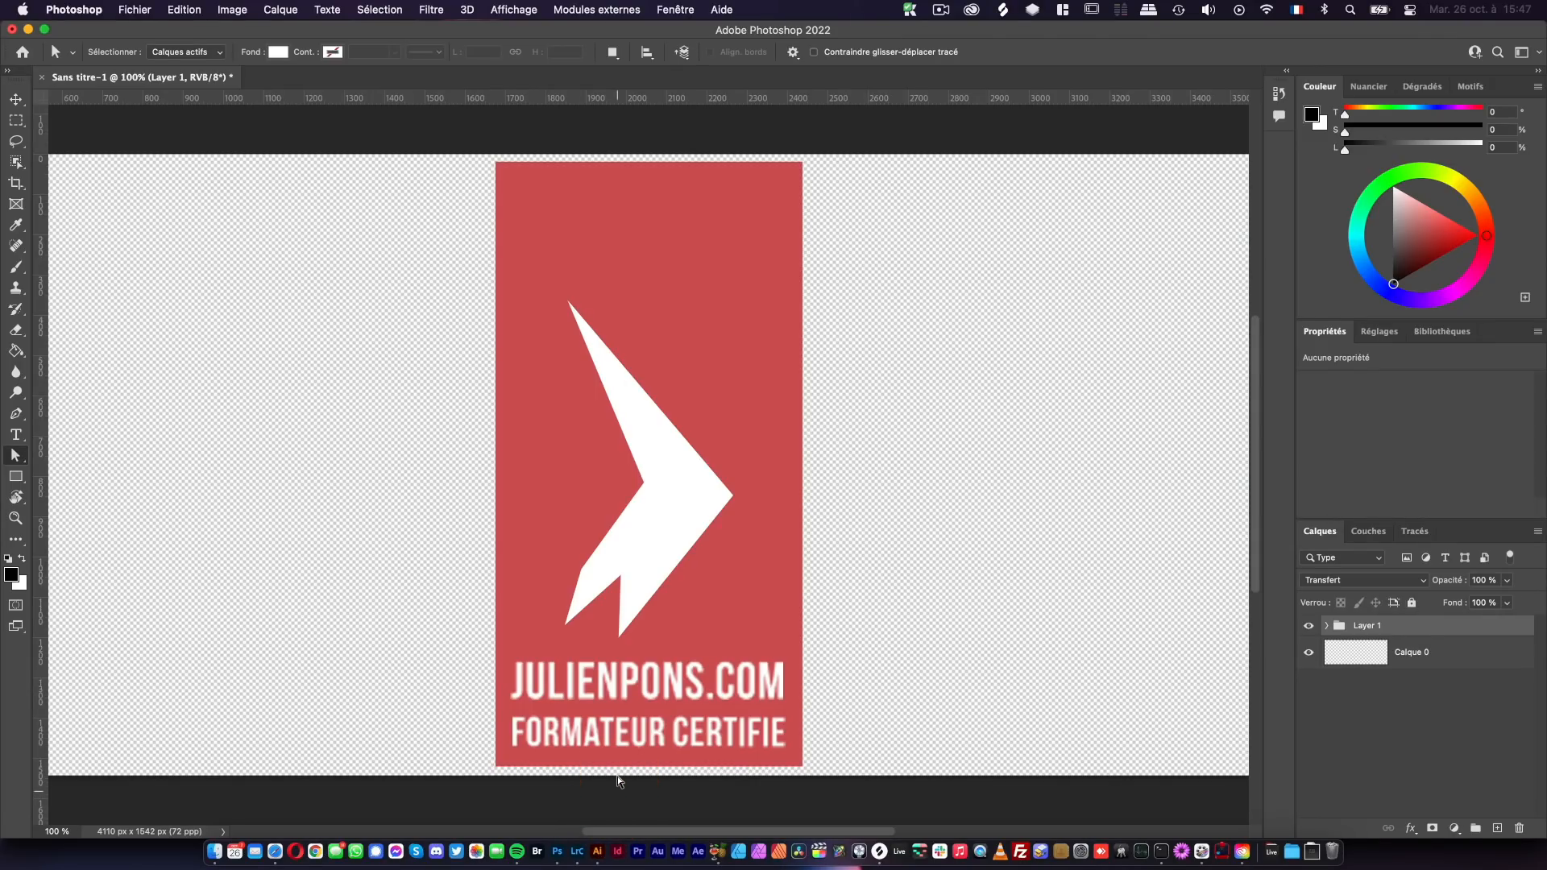
# - Switch to Illustrator and convert only the website text line of the logo to outlines, leaving nothing selected
pyautogui.click(597, 852)
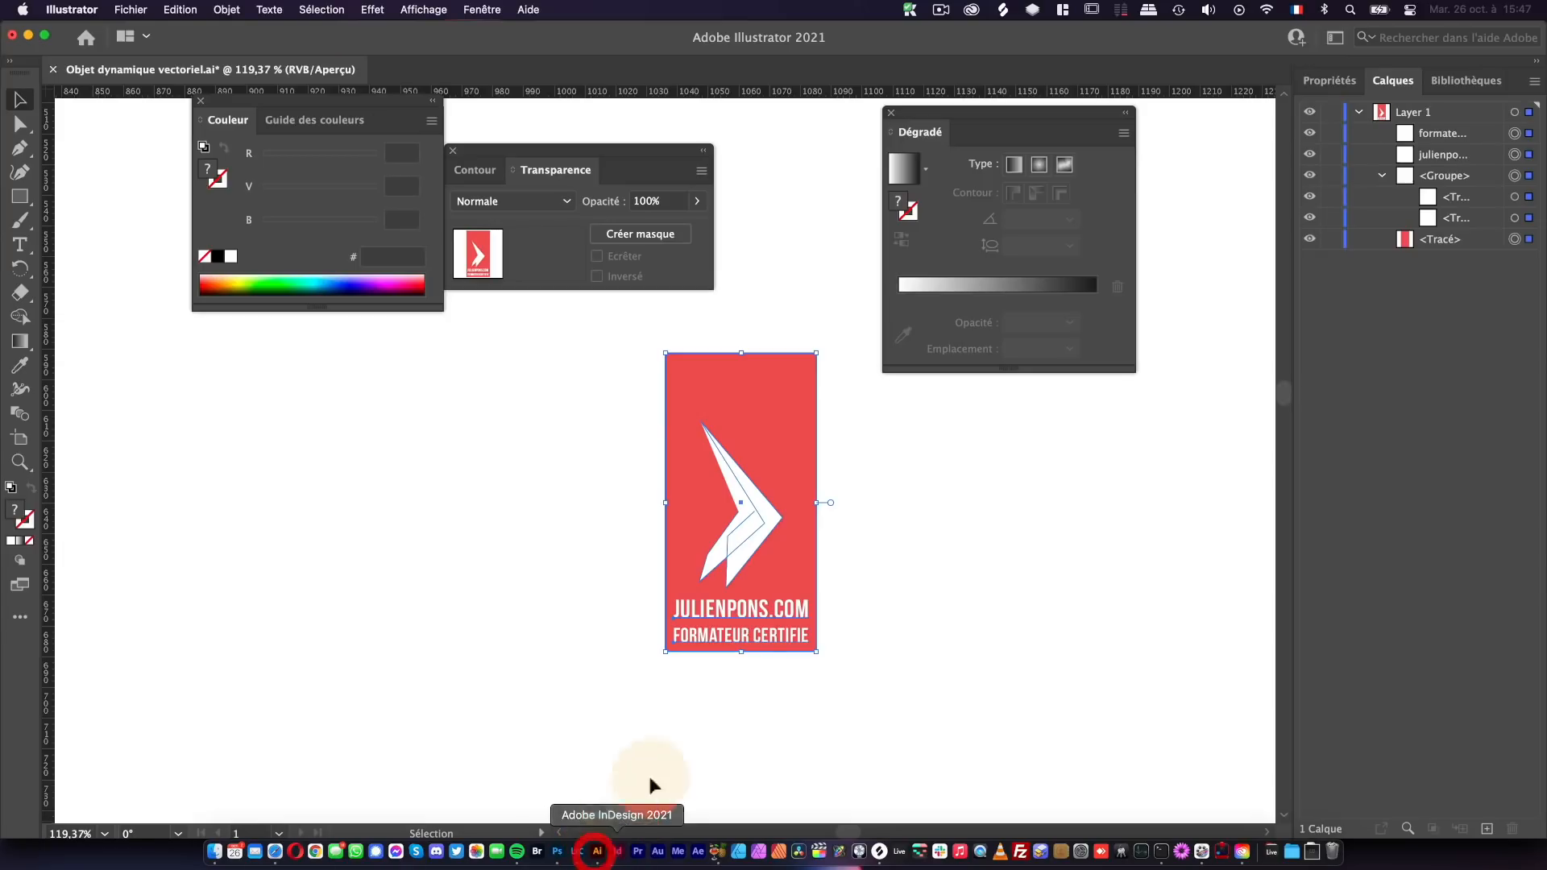
pyautogui.click(846, 633)
pyautogui.click(793, 611)
pyautogui.rightClick(794, 610)
pyautogui.click(843, 596)
pyautogui.click(846, 610)
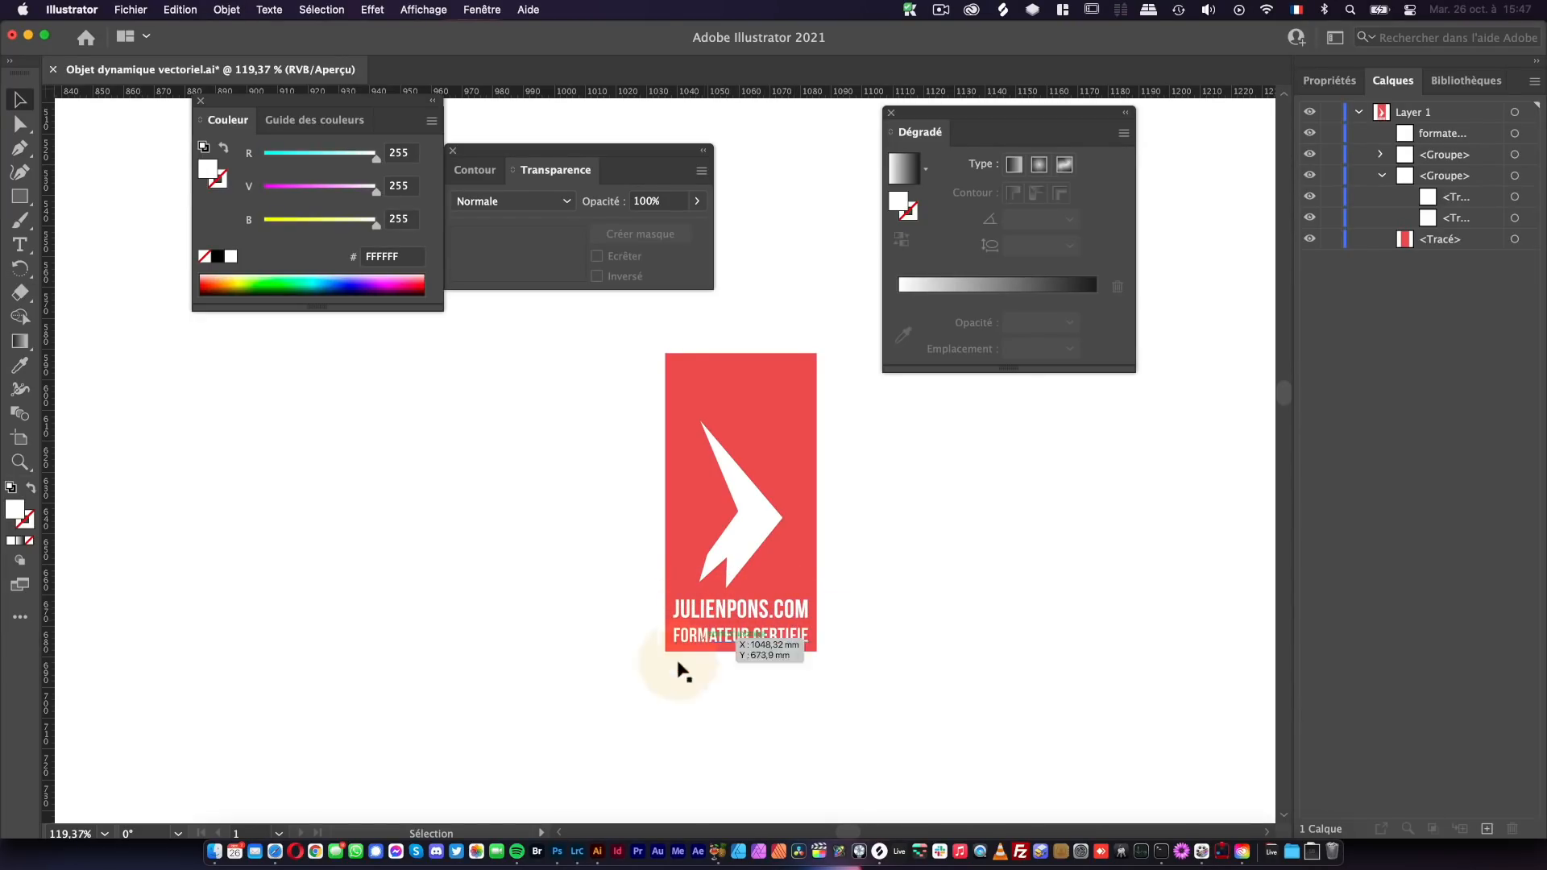
# - Switch to Photoshop, open Neural Filters for the wheat field landscape photo and show the Mix de paysages settings
pyautogui.click(556, 852)
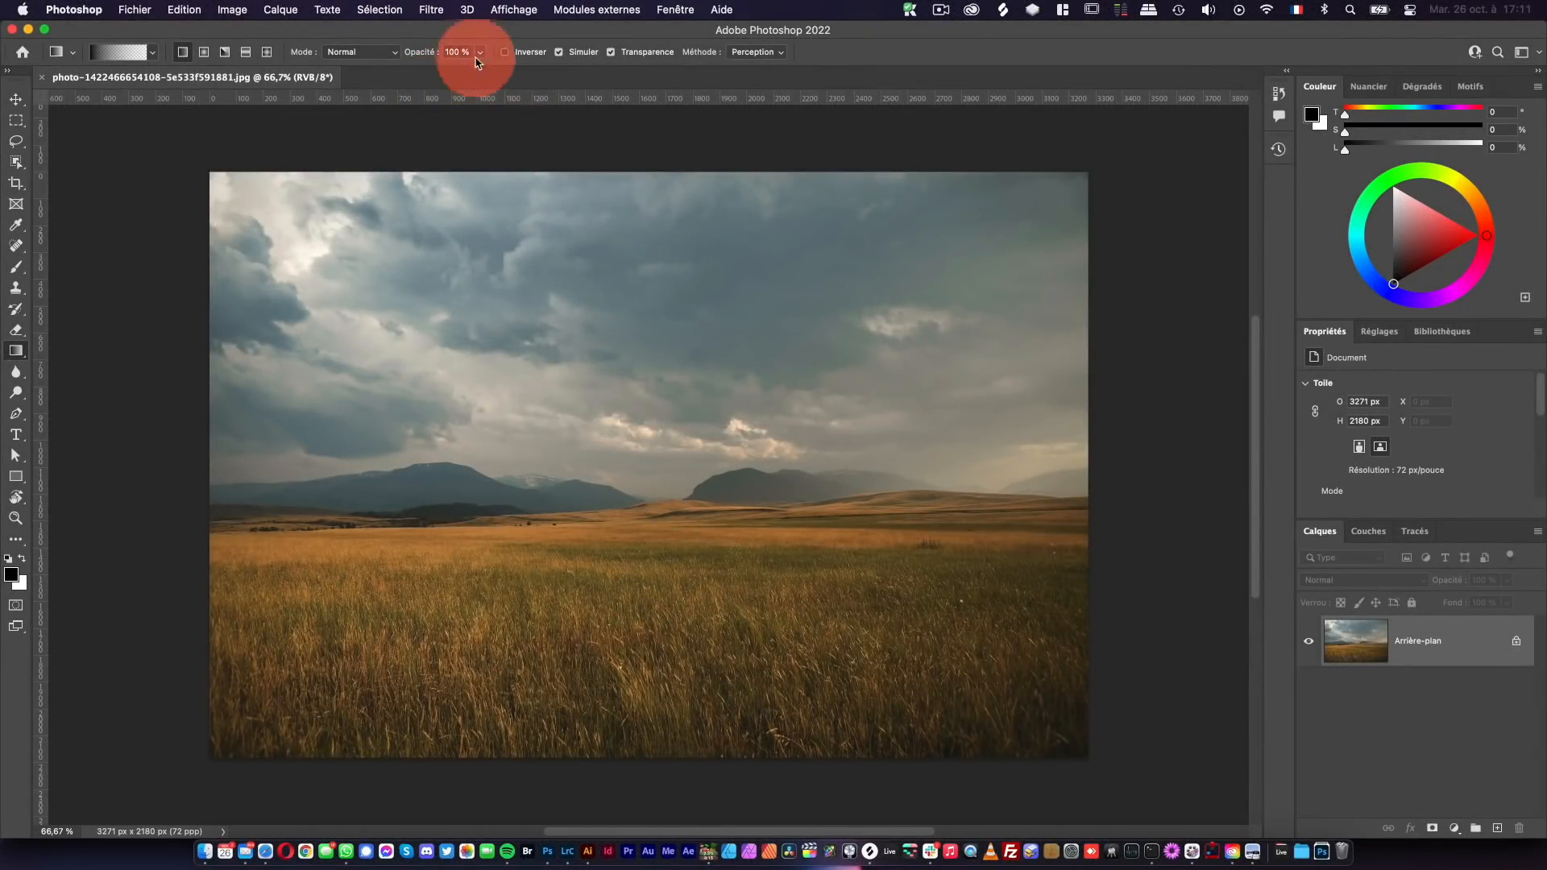
pyautogui.click(432, 11)
pyautogui.click(456, 78)
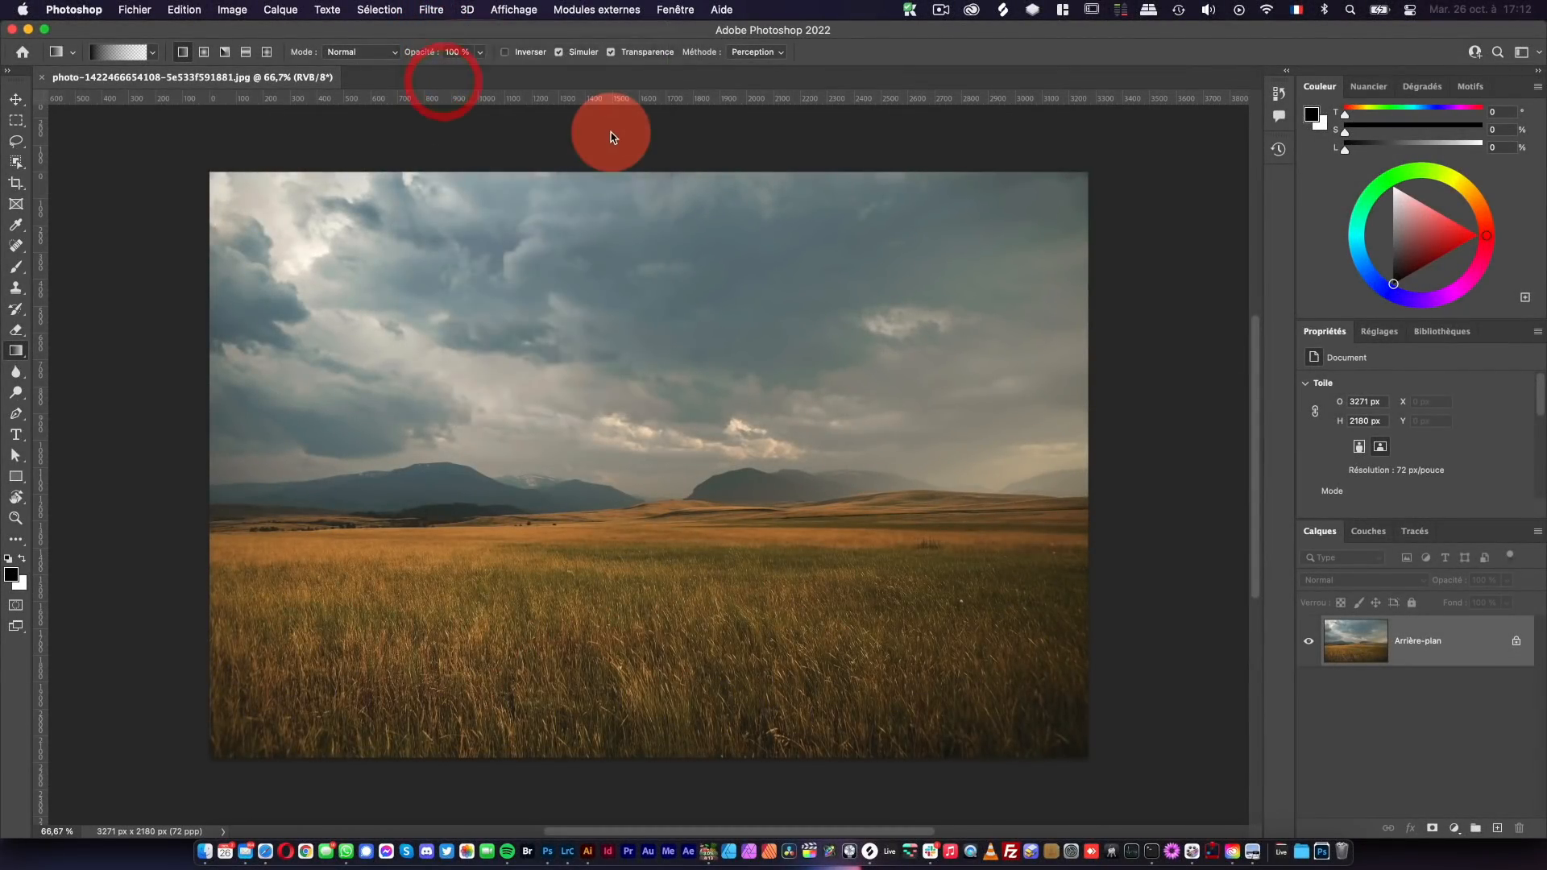
pyautogui.click(614, 125)
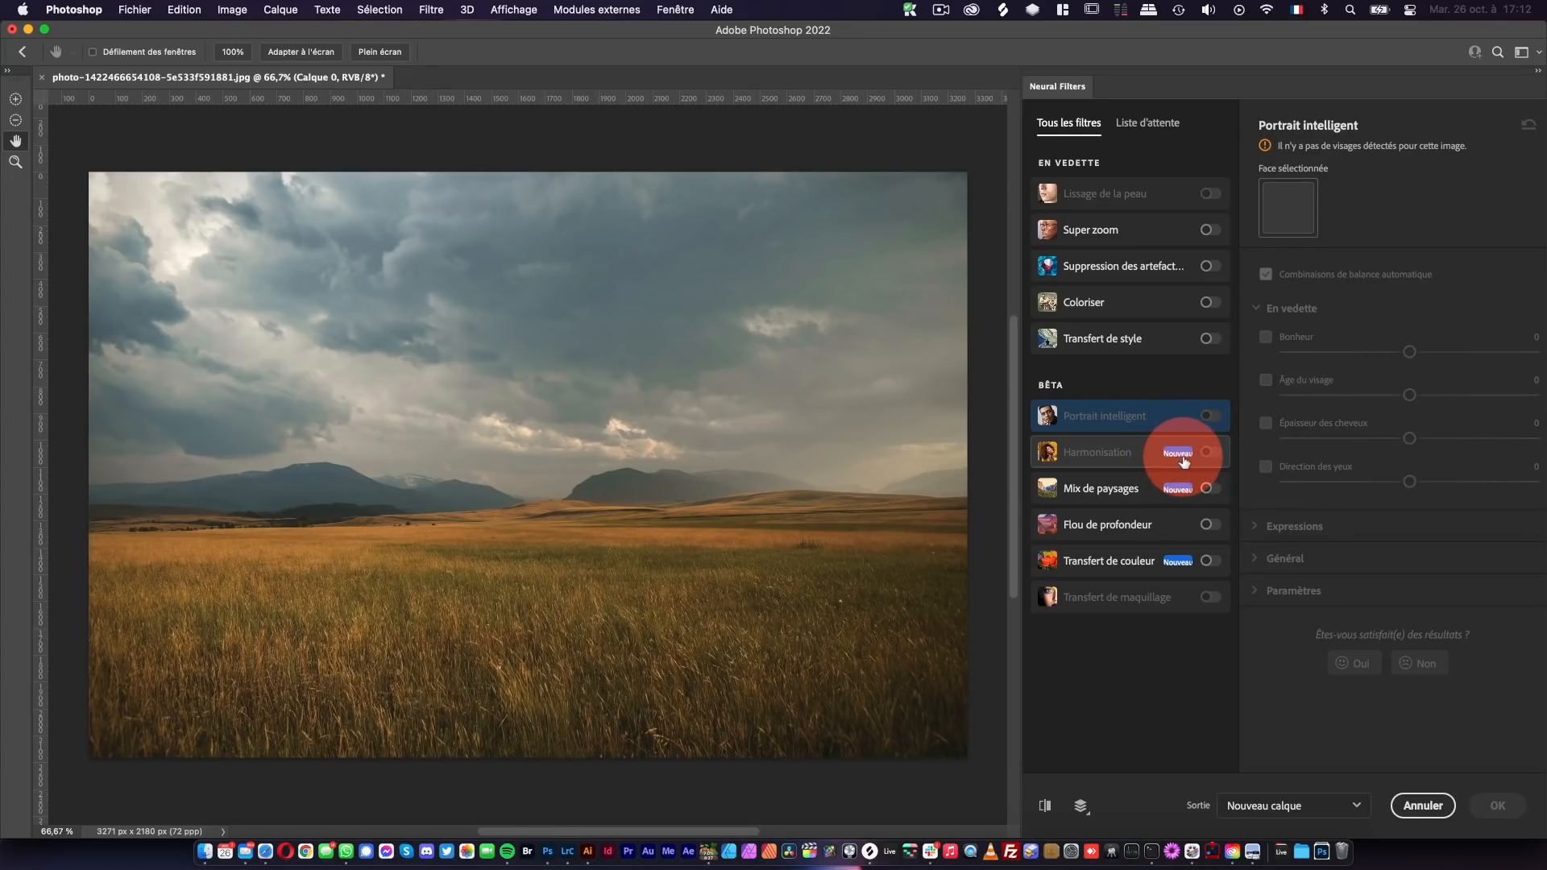
pyautogui.click(1149, 493)
pyautogui.moveTo(1149, 493)
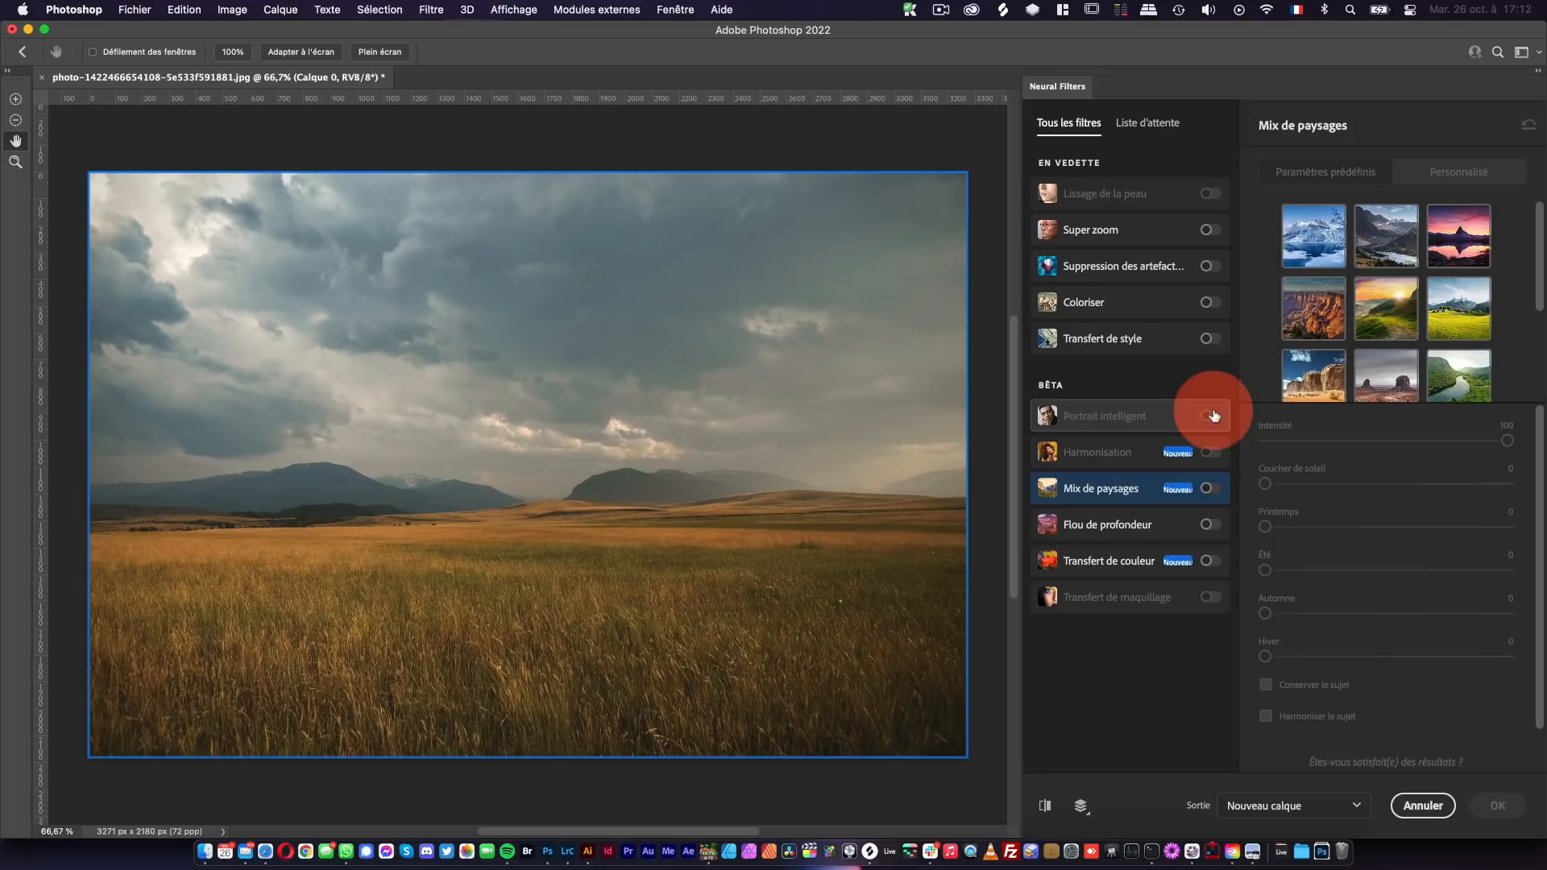
# - Look through the landscape presets and turn on the Mix de paysages filter
pyautogui.click(1444, 181)
pyautogui.moveTo(1536, 235); pyautogui.dragTo(1537, 294)
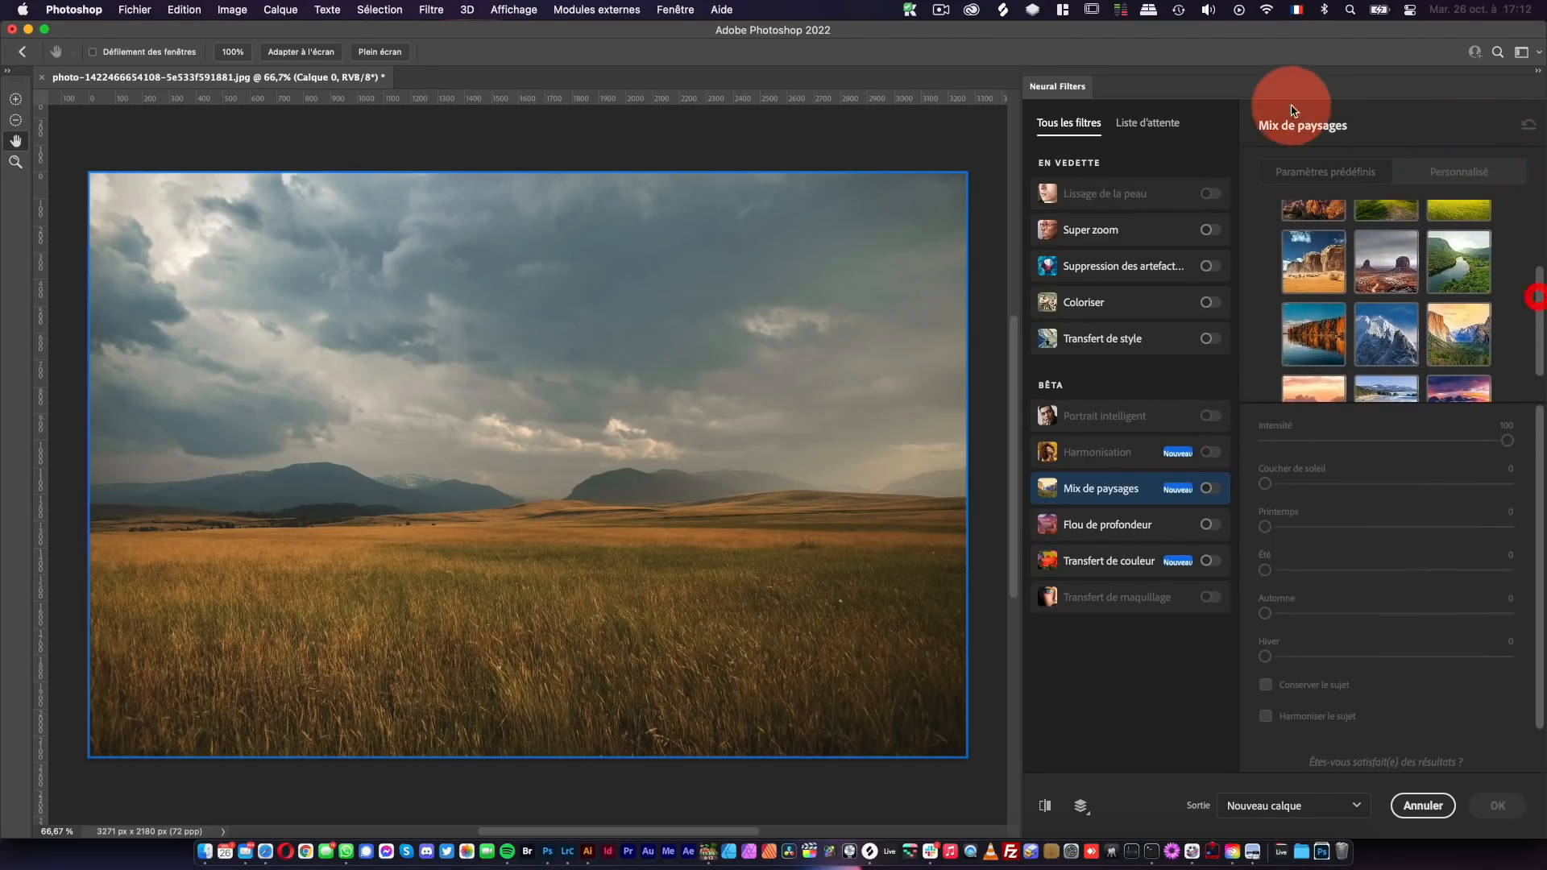
pyautogui.click(1367, 174)
pyautogui.click(1209, 489)
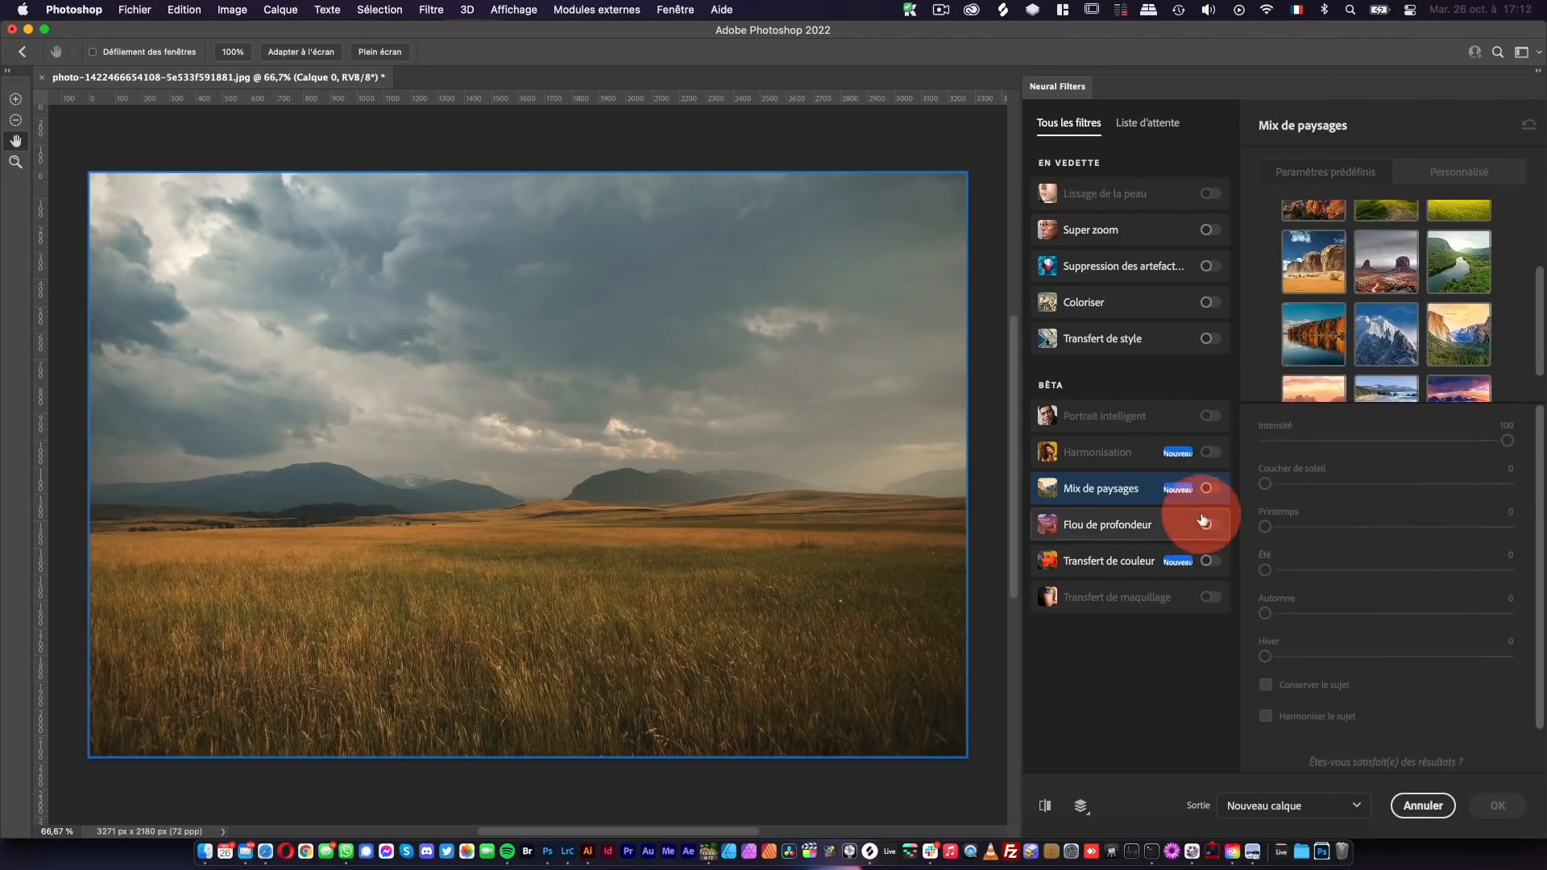
pyautogui.click(1496, 179)
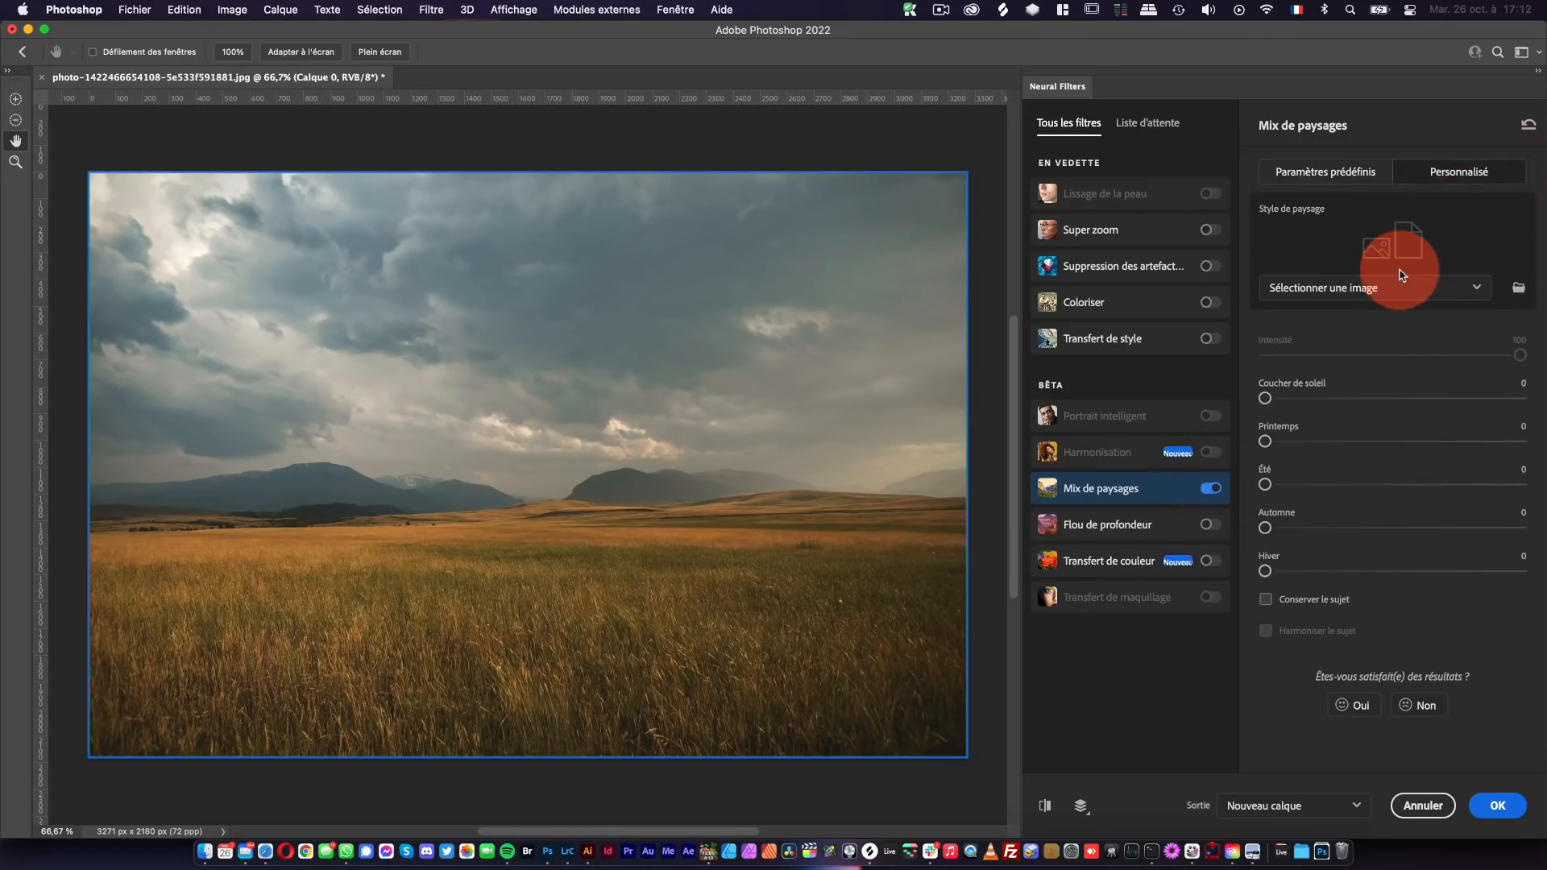
pyautogui.click(1407, 290)
pyautogui.click(1518, 288)
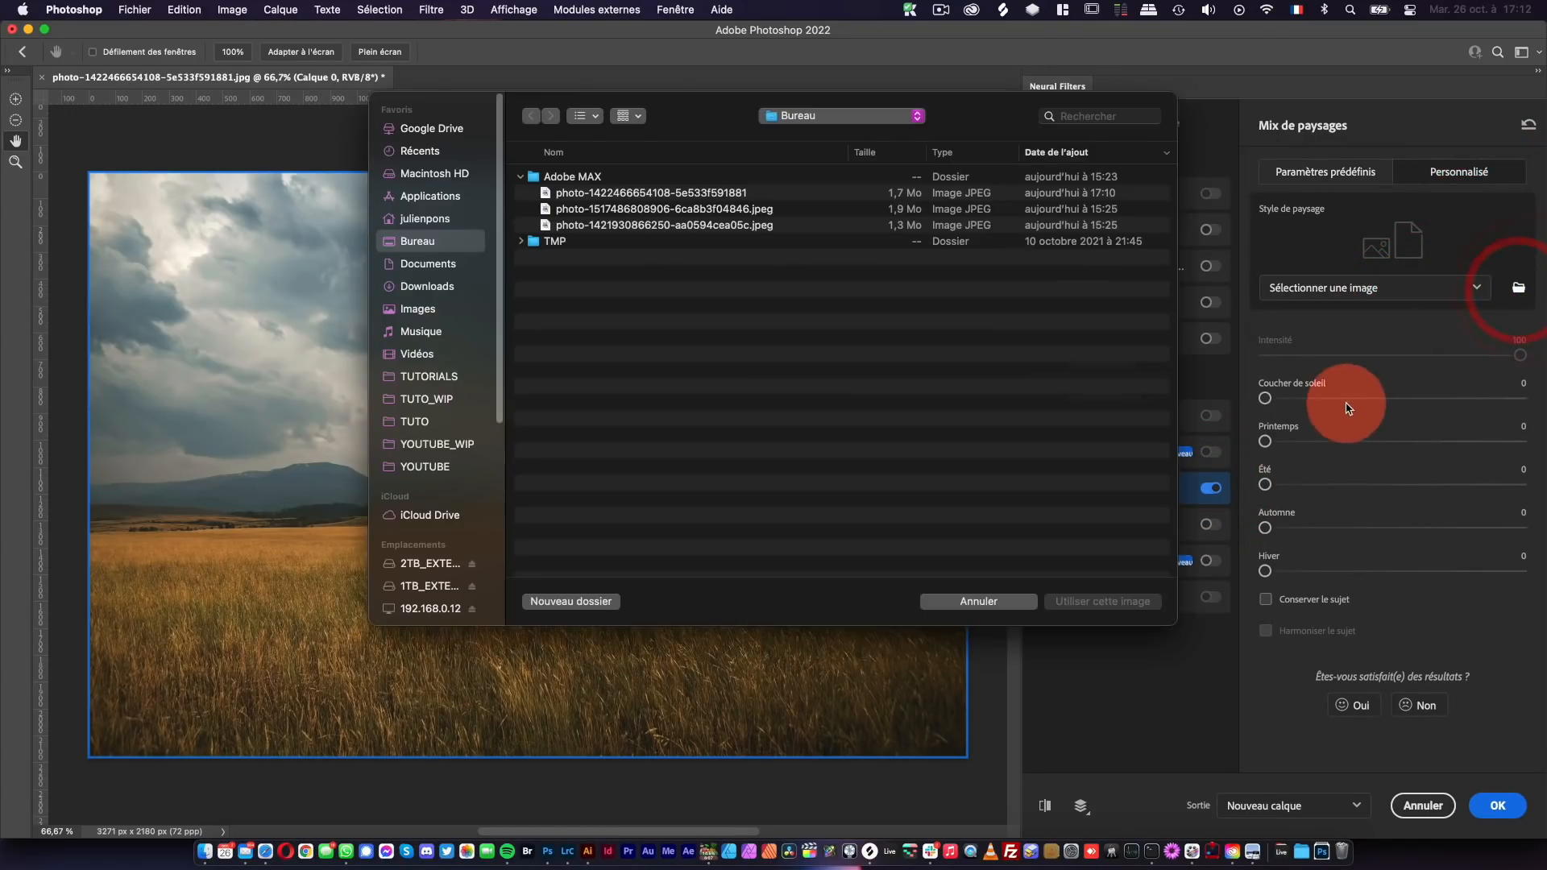
pyautogui.moveTo(702, 115); pyautogui.dragTo(911, 141)
pyautogui.click(905, 219)
pyautogui.press('space')
pyautogui.press('space')
pyautogui.click(880, 257)
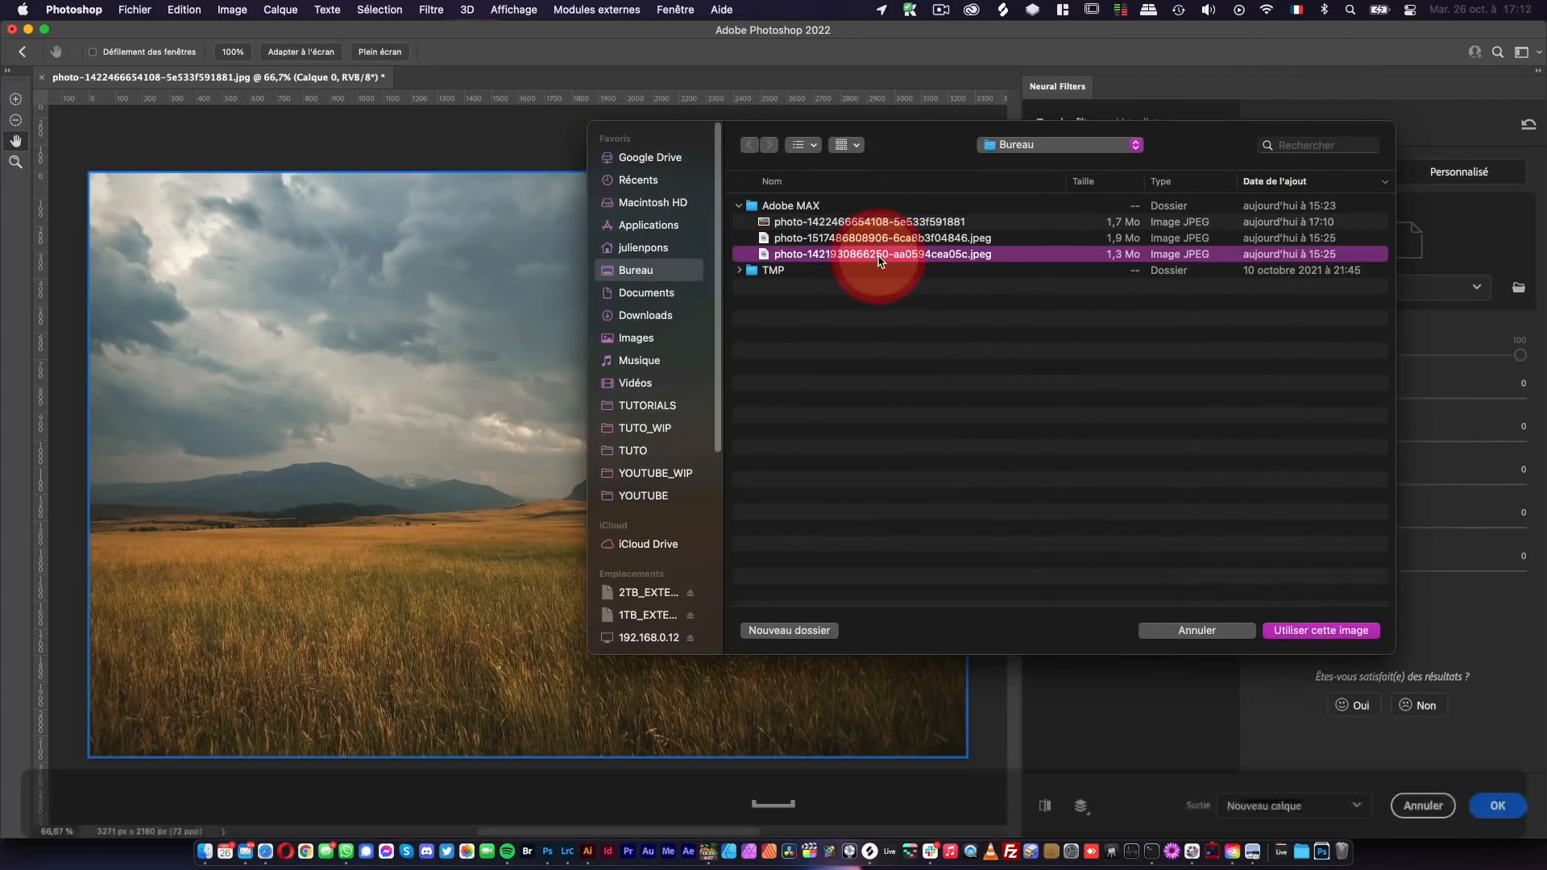
pyautogui.press('space')
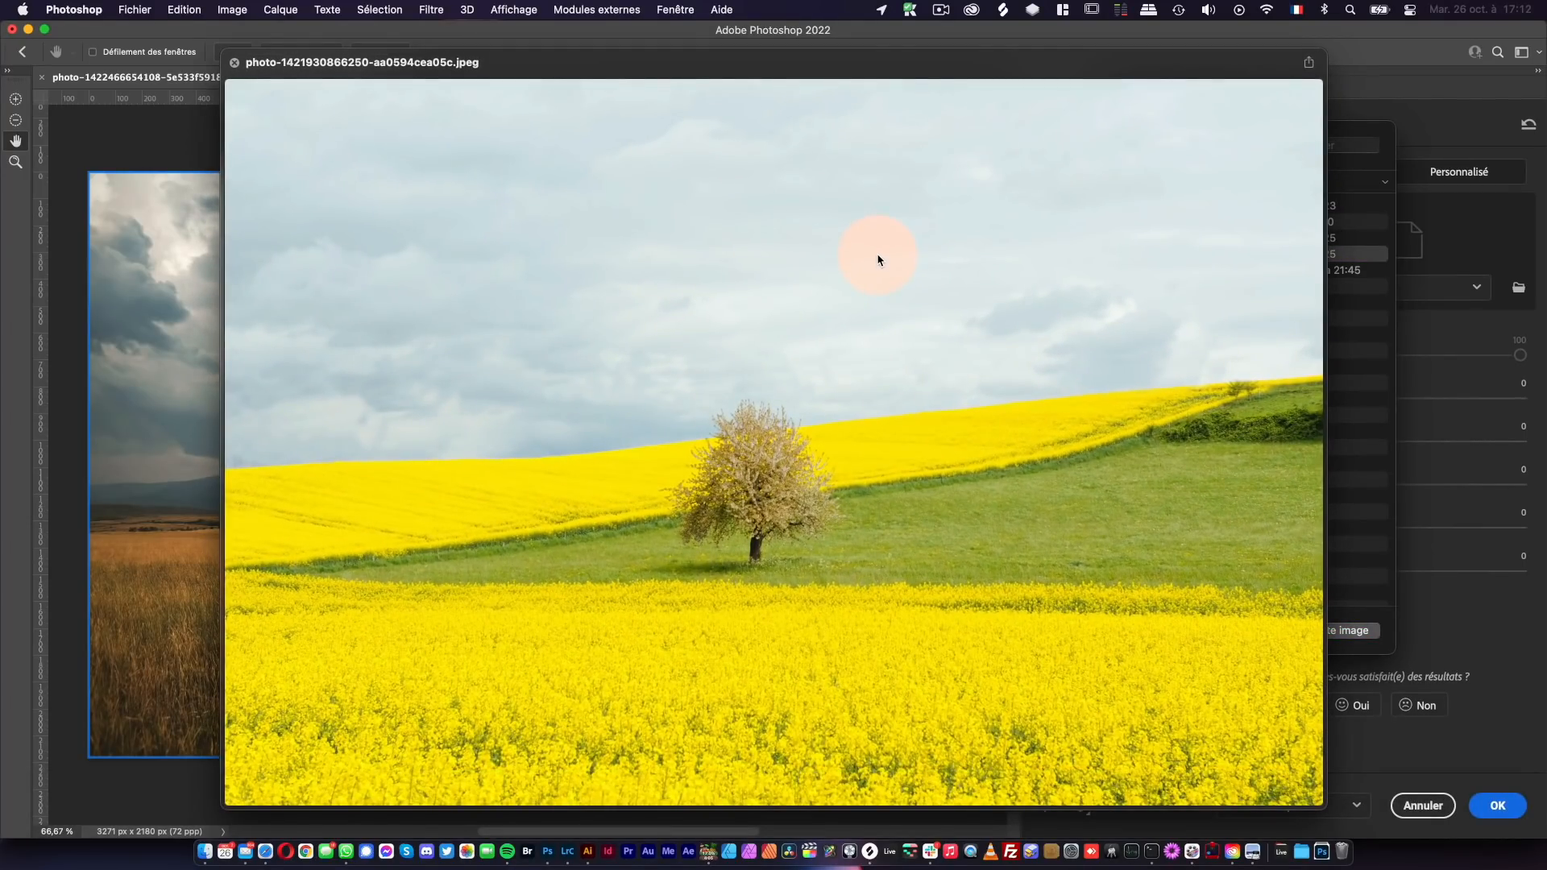
pyautogui.press('space')
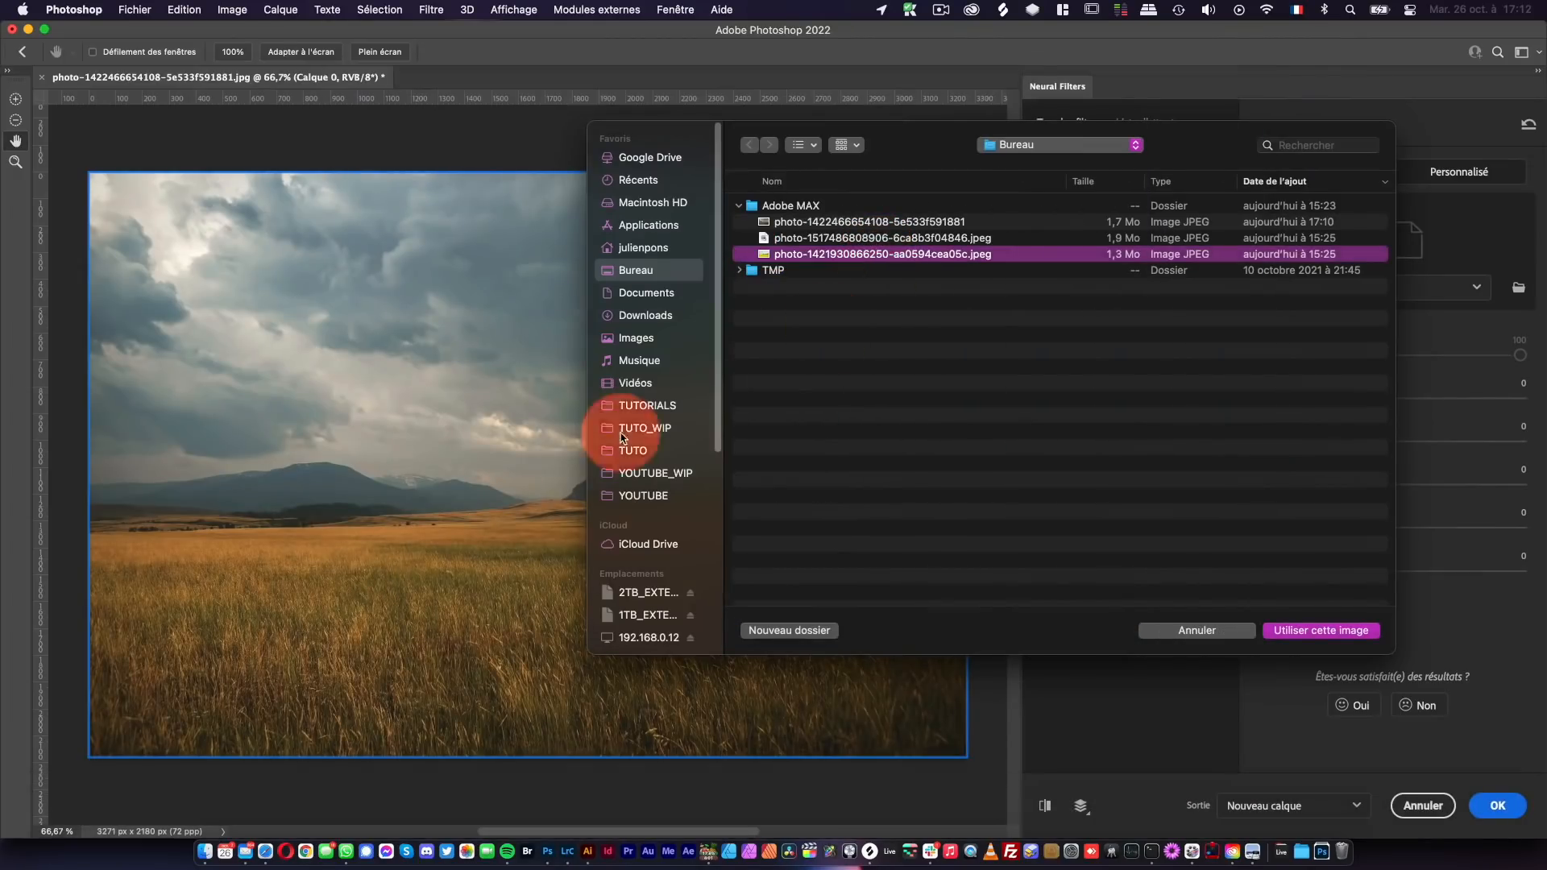
pyautogui.click(1321, 631)
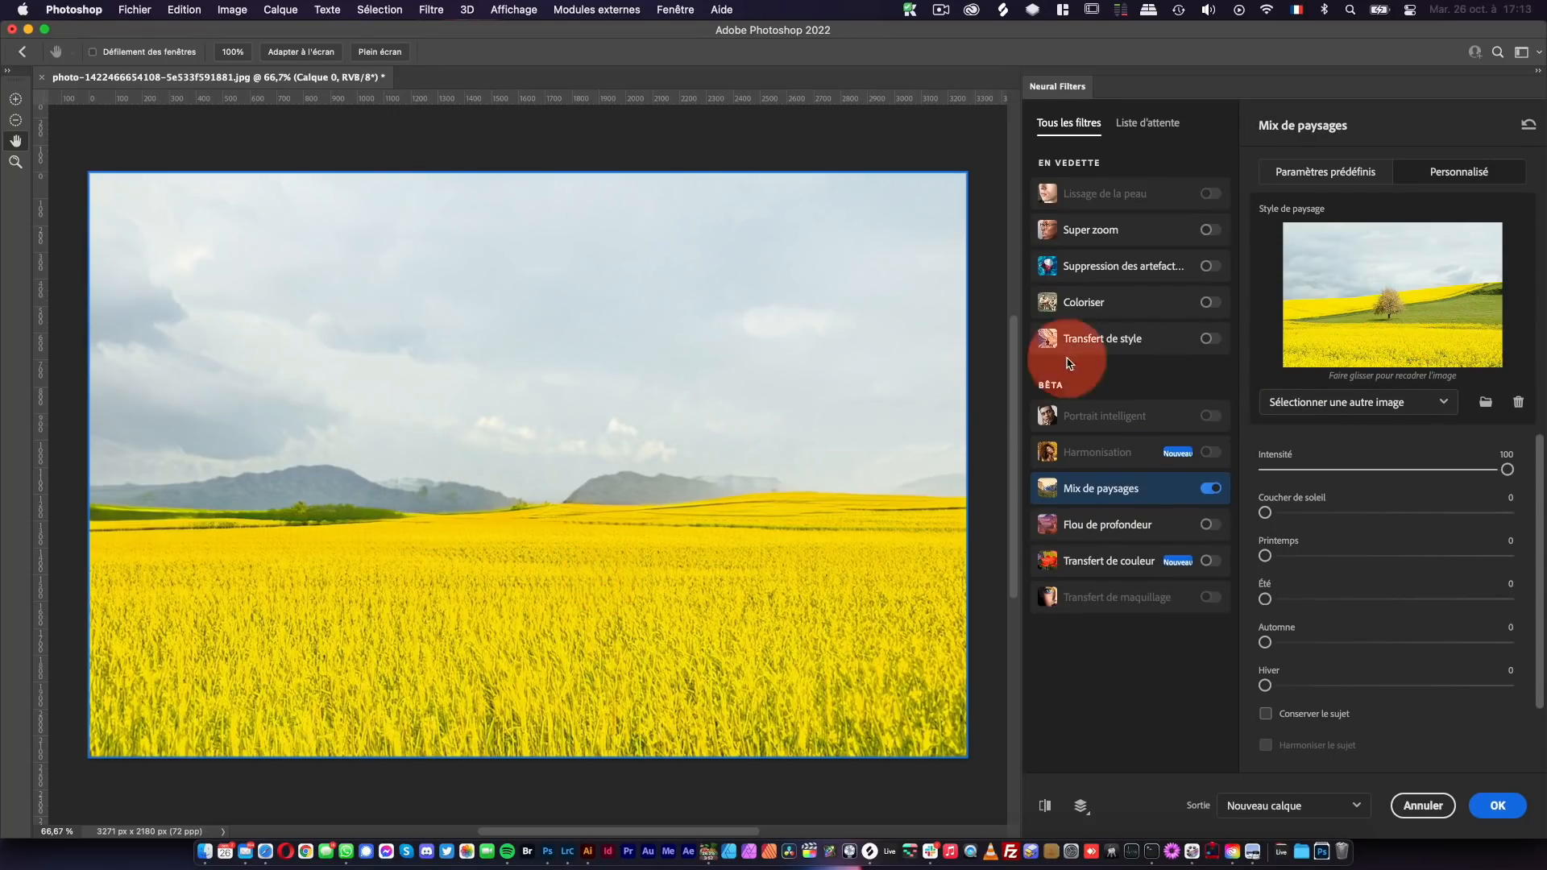
# - Return to the predefined landscapes and apply the preset showing a green meadow under a blue sky
pyautogui.click(1344, 178)
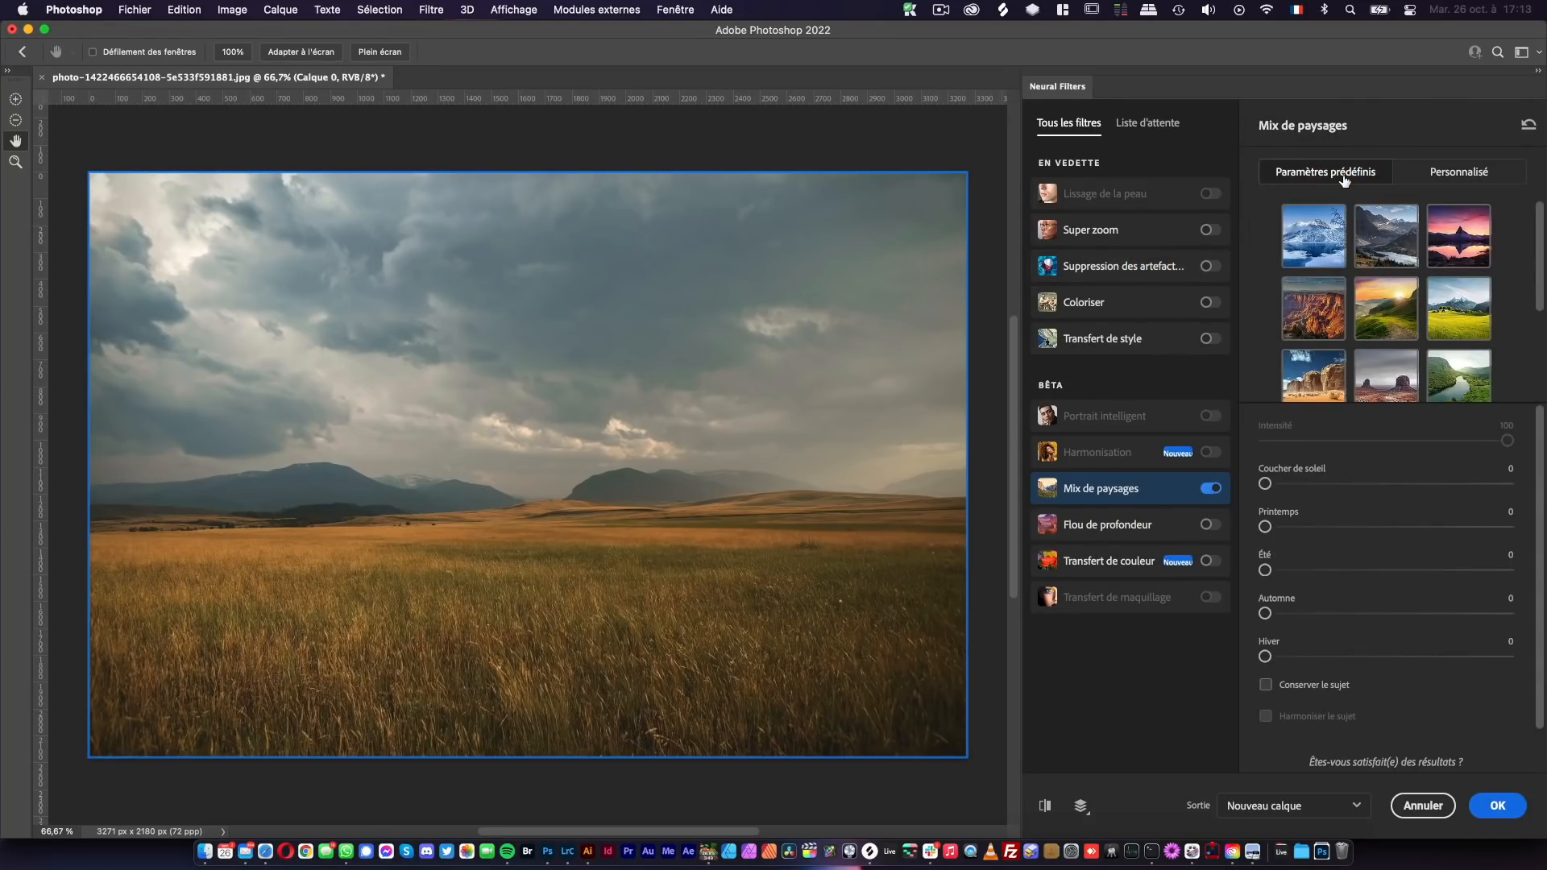
pyautogui.click(1436, 254)
pyautogui.click(1459, 308)
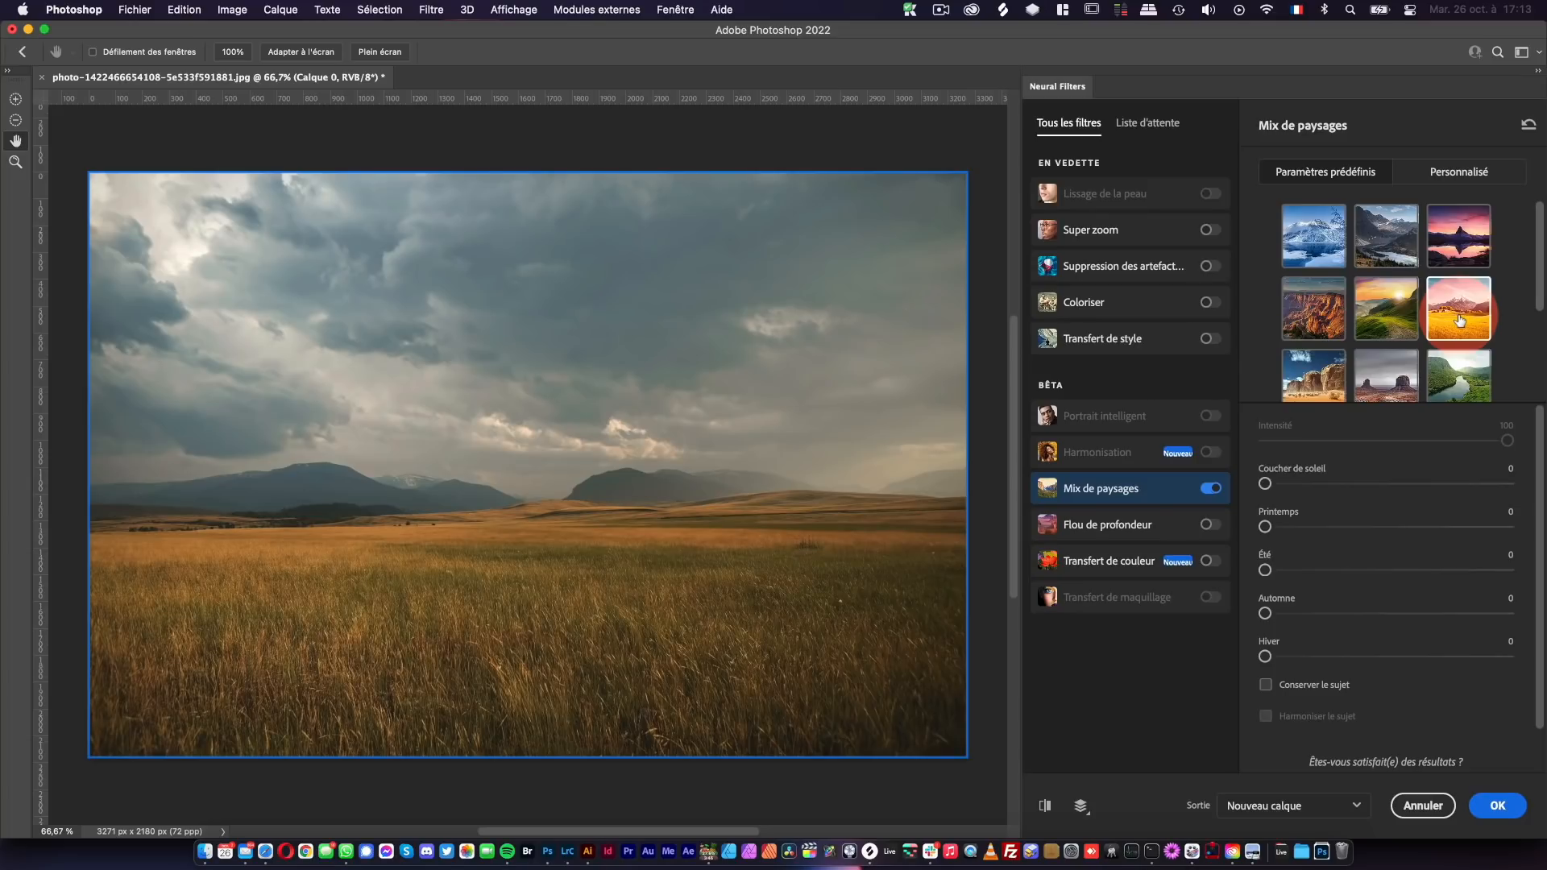
pyautogui.moveTo(957, 414); pyautogui.dragTo(916, 419)
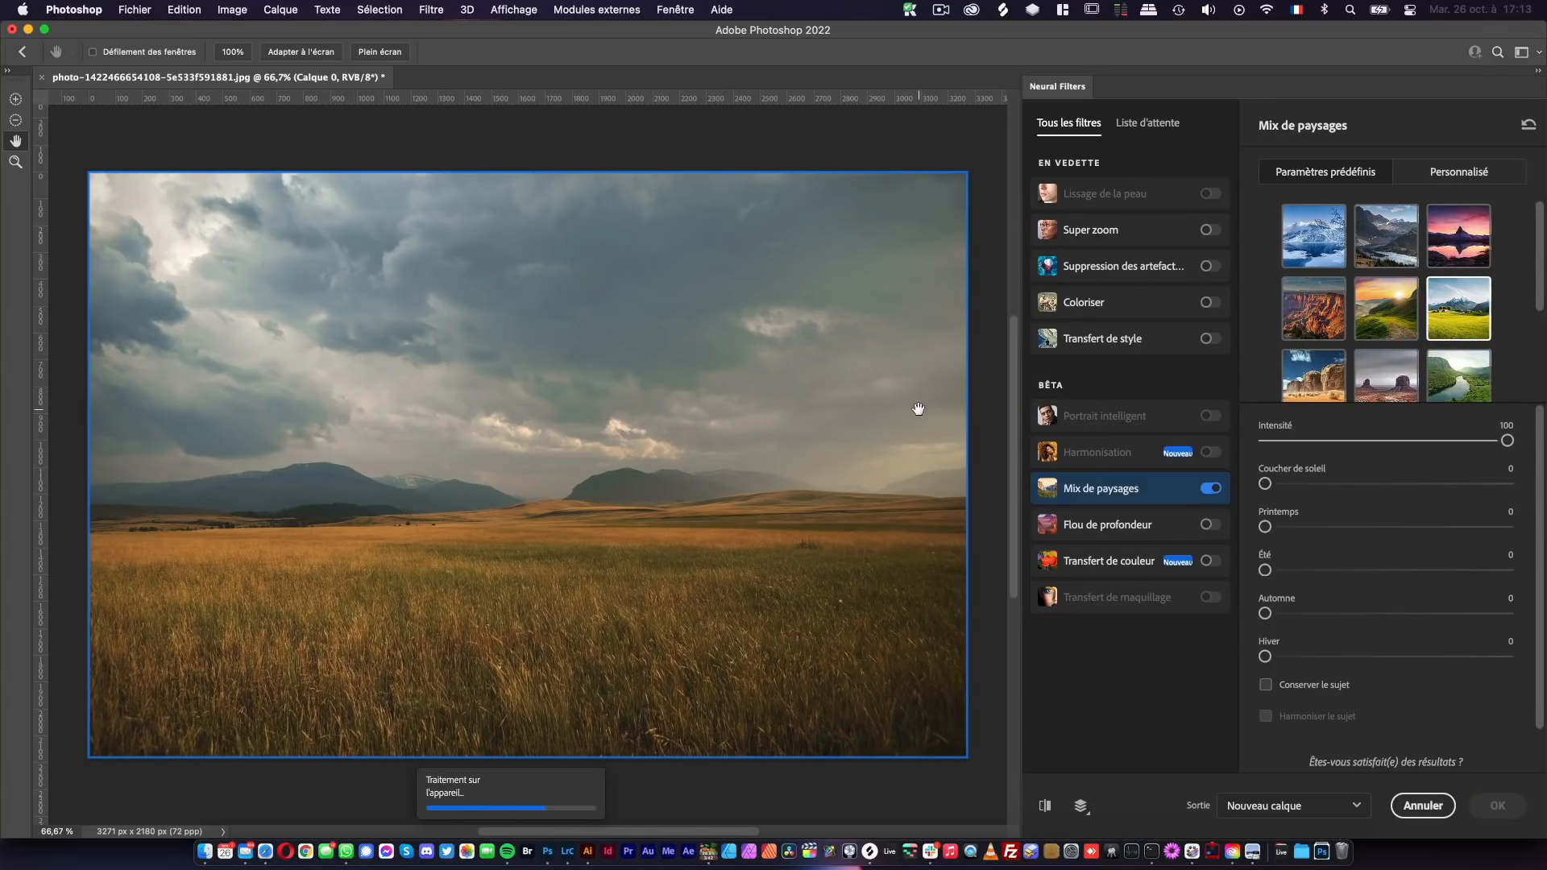
pyautogui.click(918, 407)
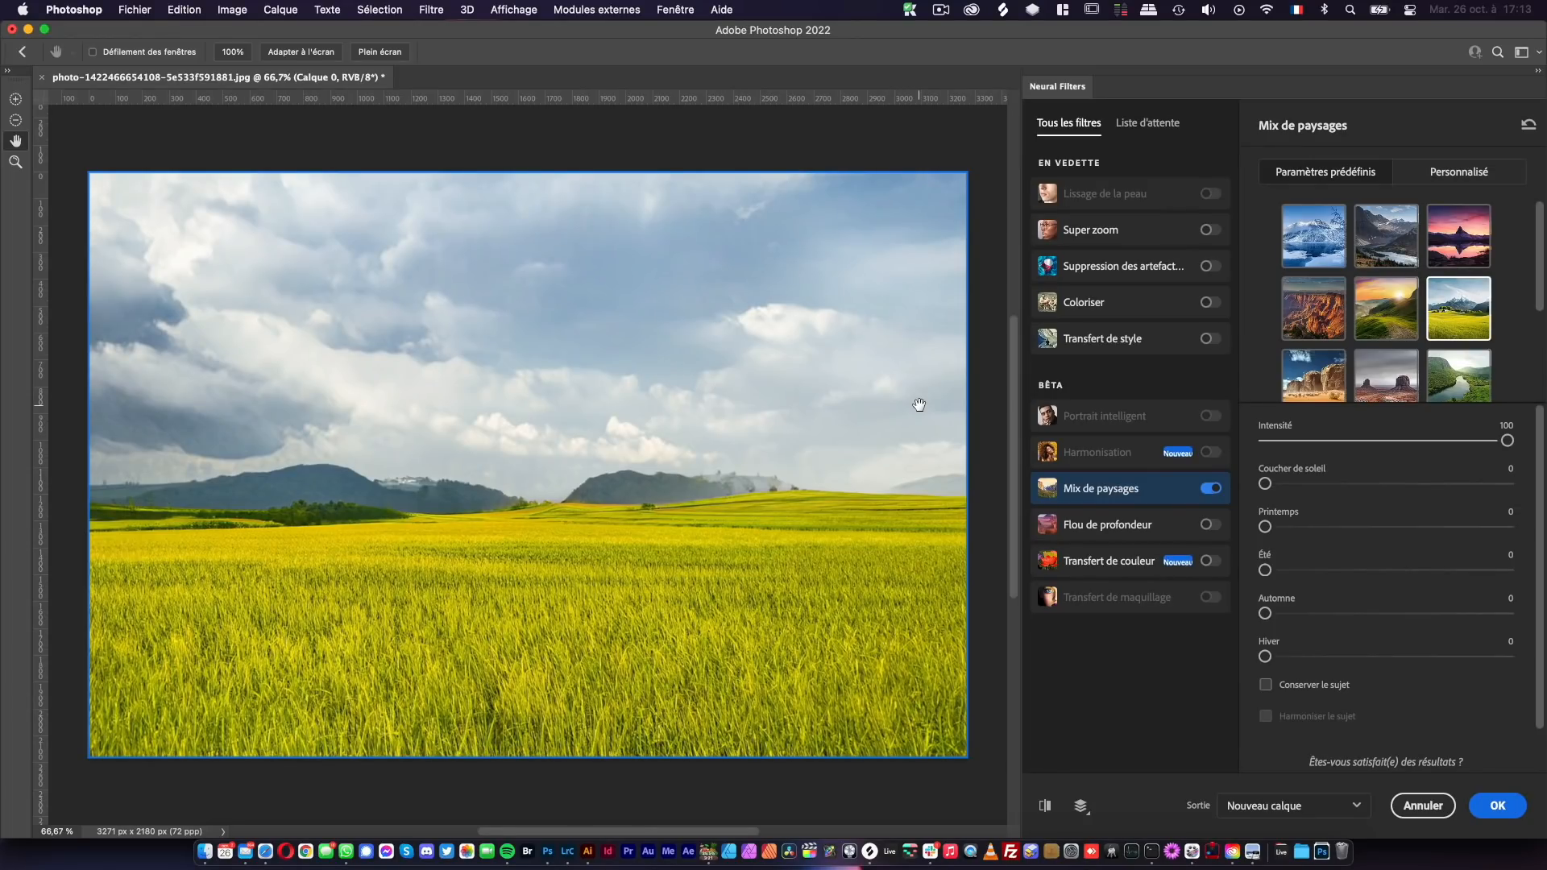
pyautogui.moveTo(639, 473); pyautogui.dragTo(617, 470)
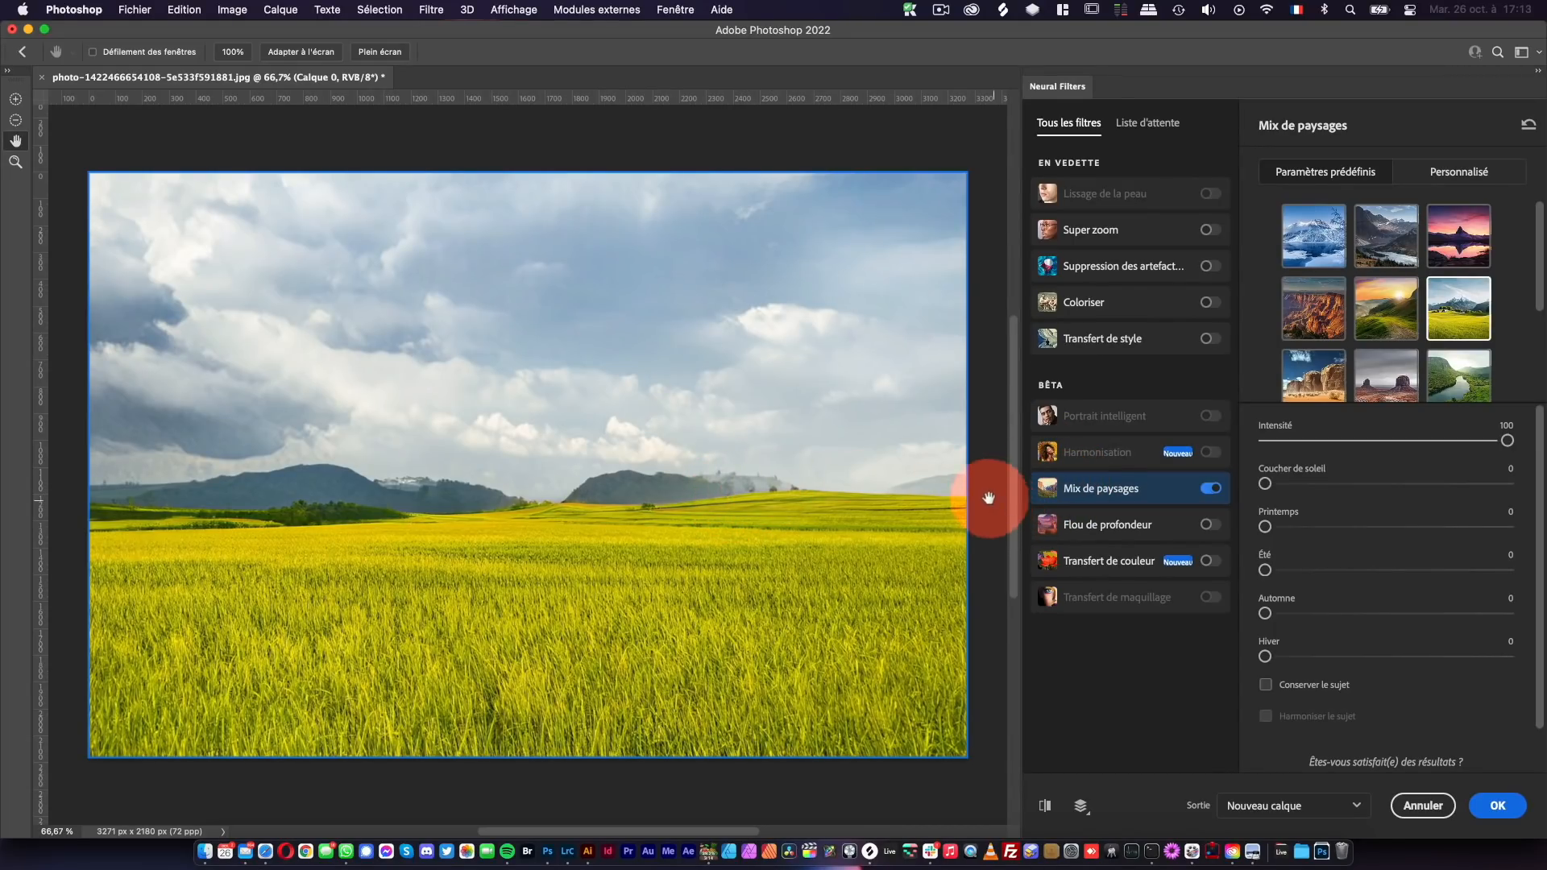
# - Set the landscape mix intensity to 52 and apply the result as a smart filter (Filtre dynamique)
pyautogui.moveTo(1507, 440); pyautogui.dragTo(1391, 445)
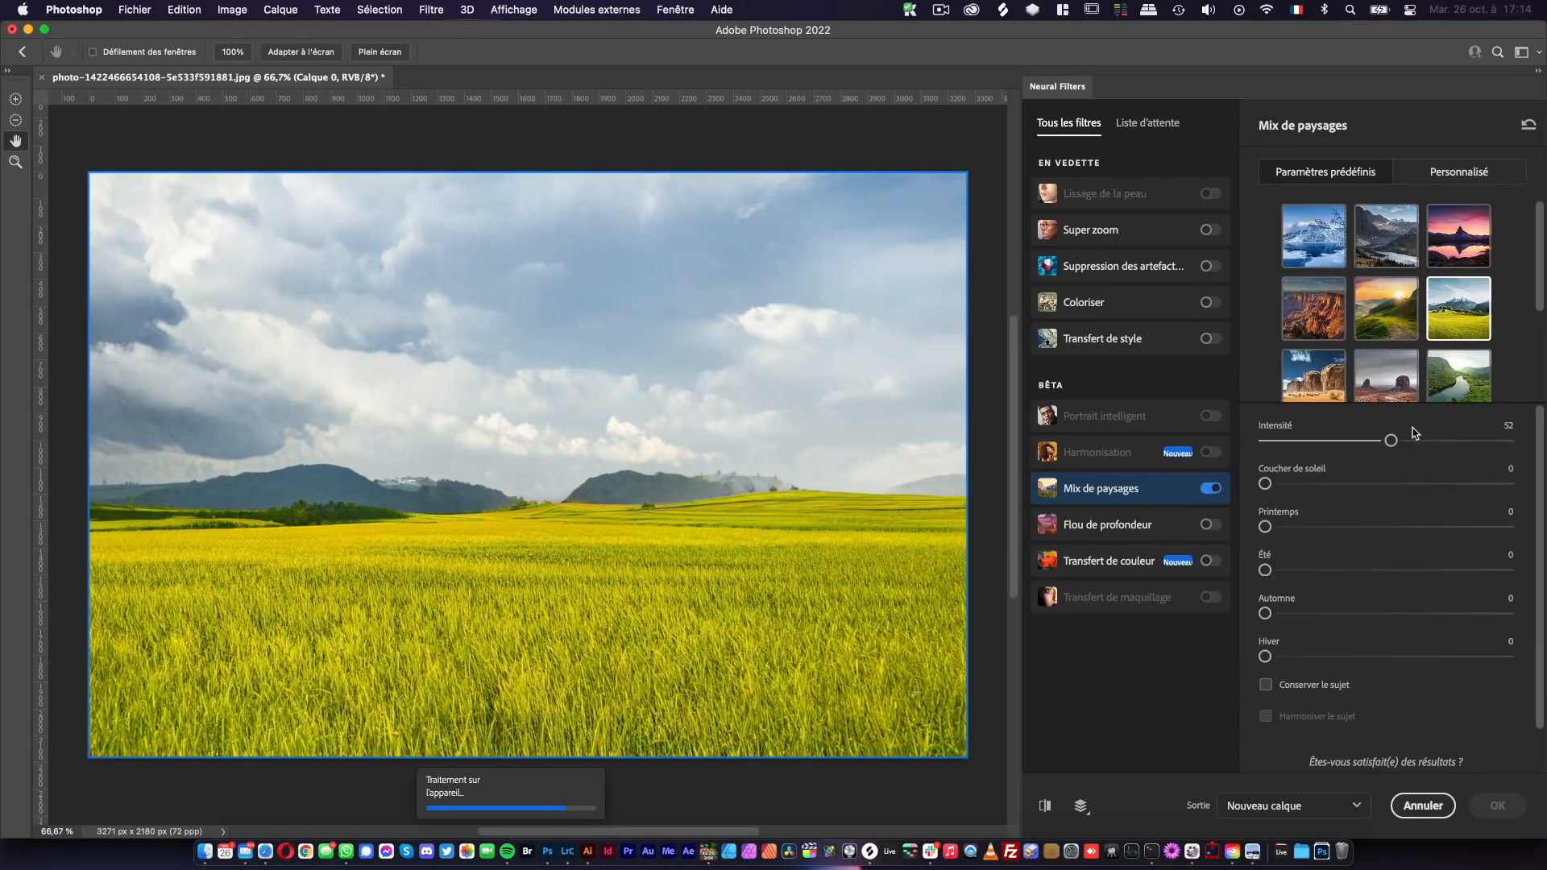
pyautogui.click(1417, 431)
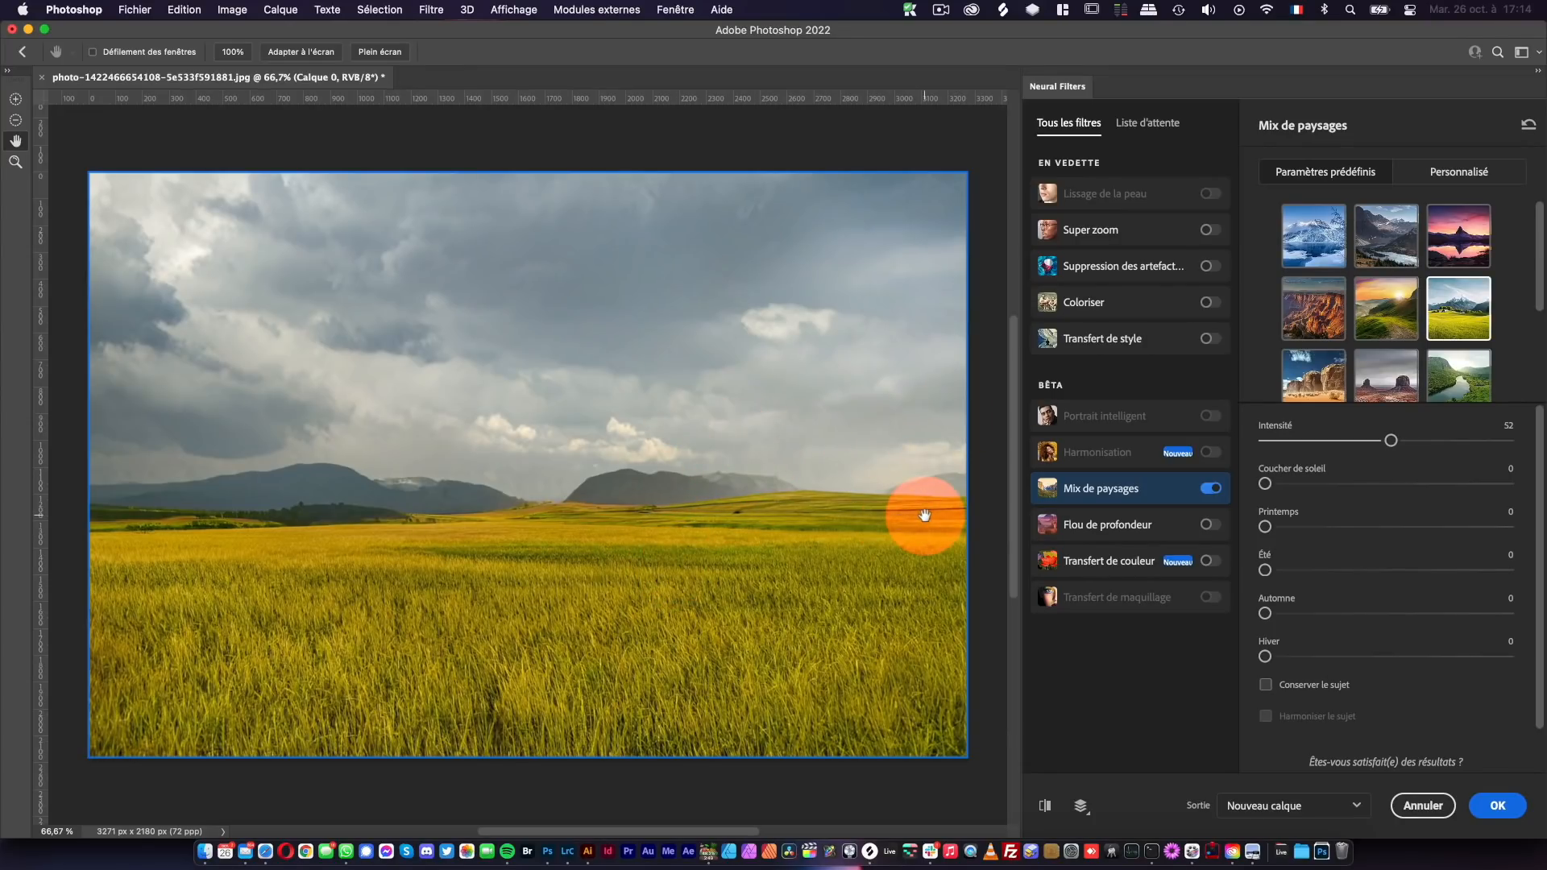
pyautogui.click(1357, 810)
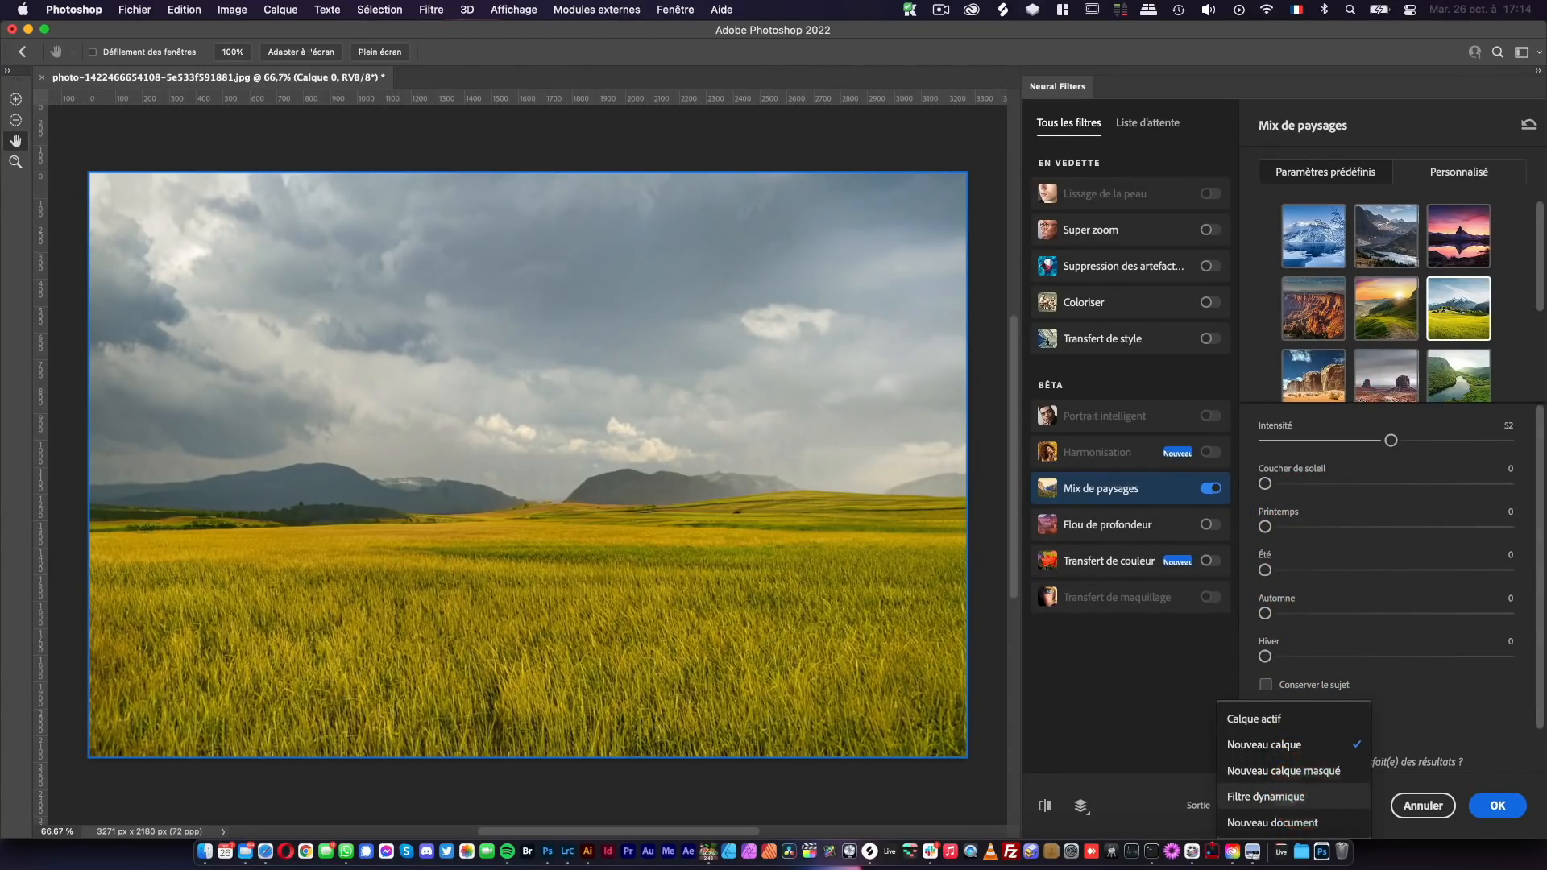
pyautogui.click(1310, 798)
pyautogui.click(1498, 807)
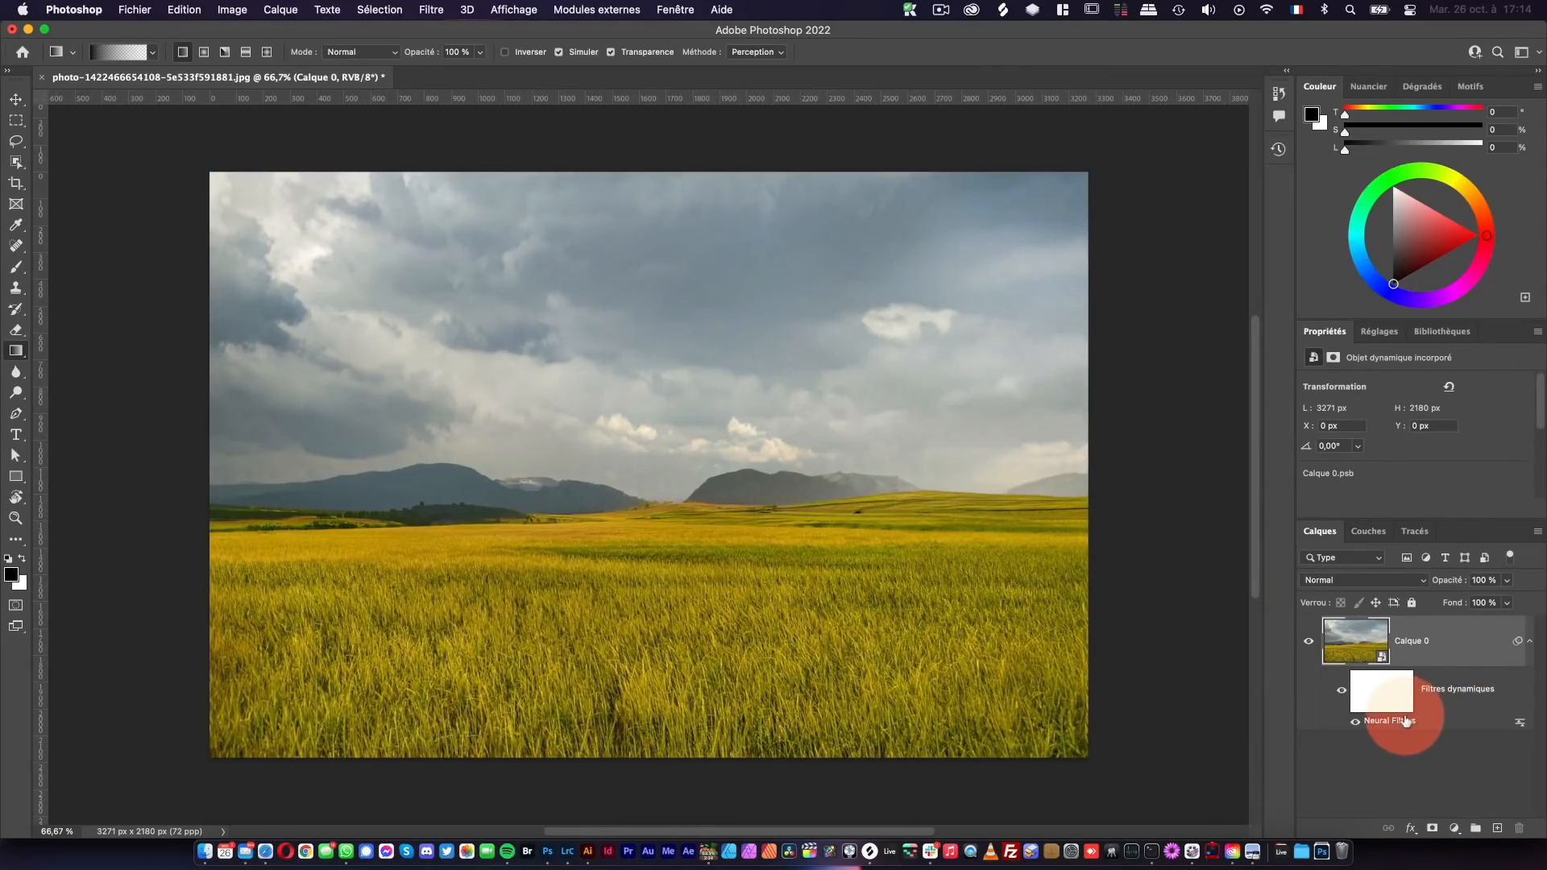
# - Toggle the Neural Filters smart filter on Calque 0 to compare the result with the original, and inspect the image closely
pyautogui.click(1356, 723)
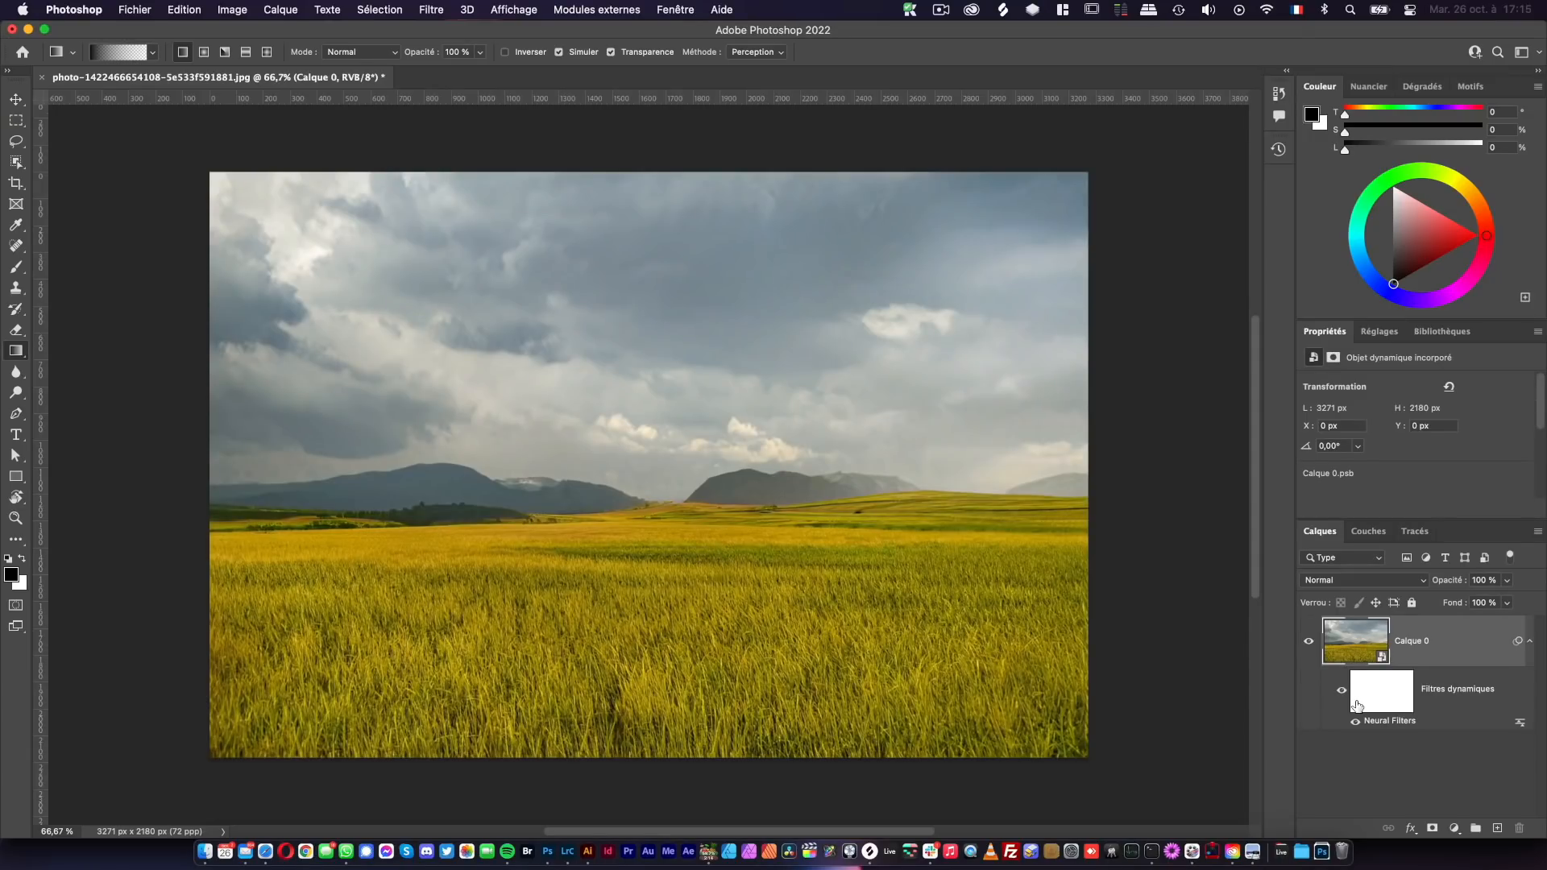
pyautogui.click(1382, 721)
pyautogui.moveTo(1392, 725); pyautogui.dragTo(981, 429)
pyautogui.press('z')
pyautogui.moveTo(916, 471); pyautogui.dragTo(818, 553)
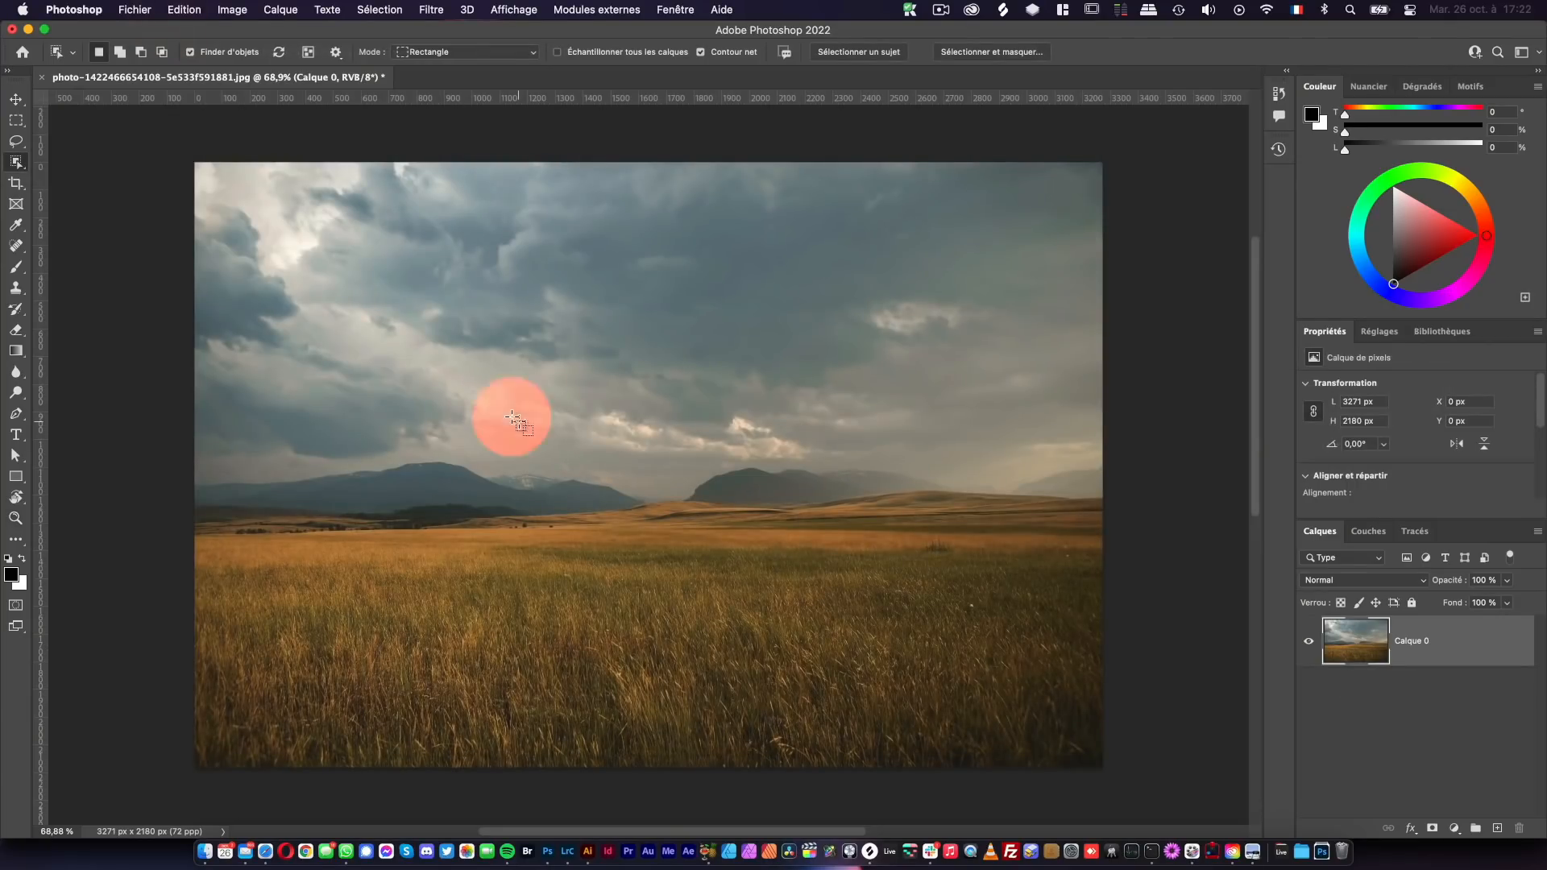
# - Open Neural Filters for the original landscape layer and turn on the Transfert de couleur filter
pyautogui.click(427, 8)
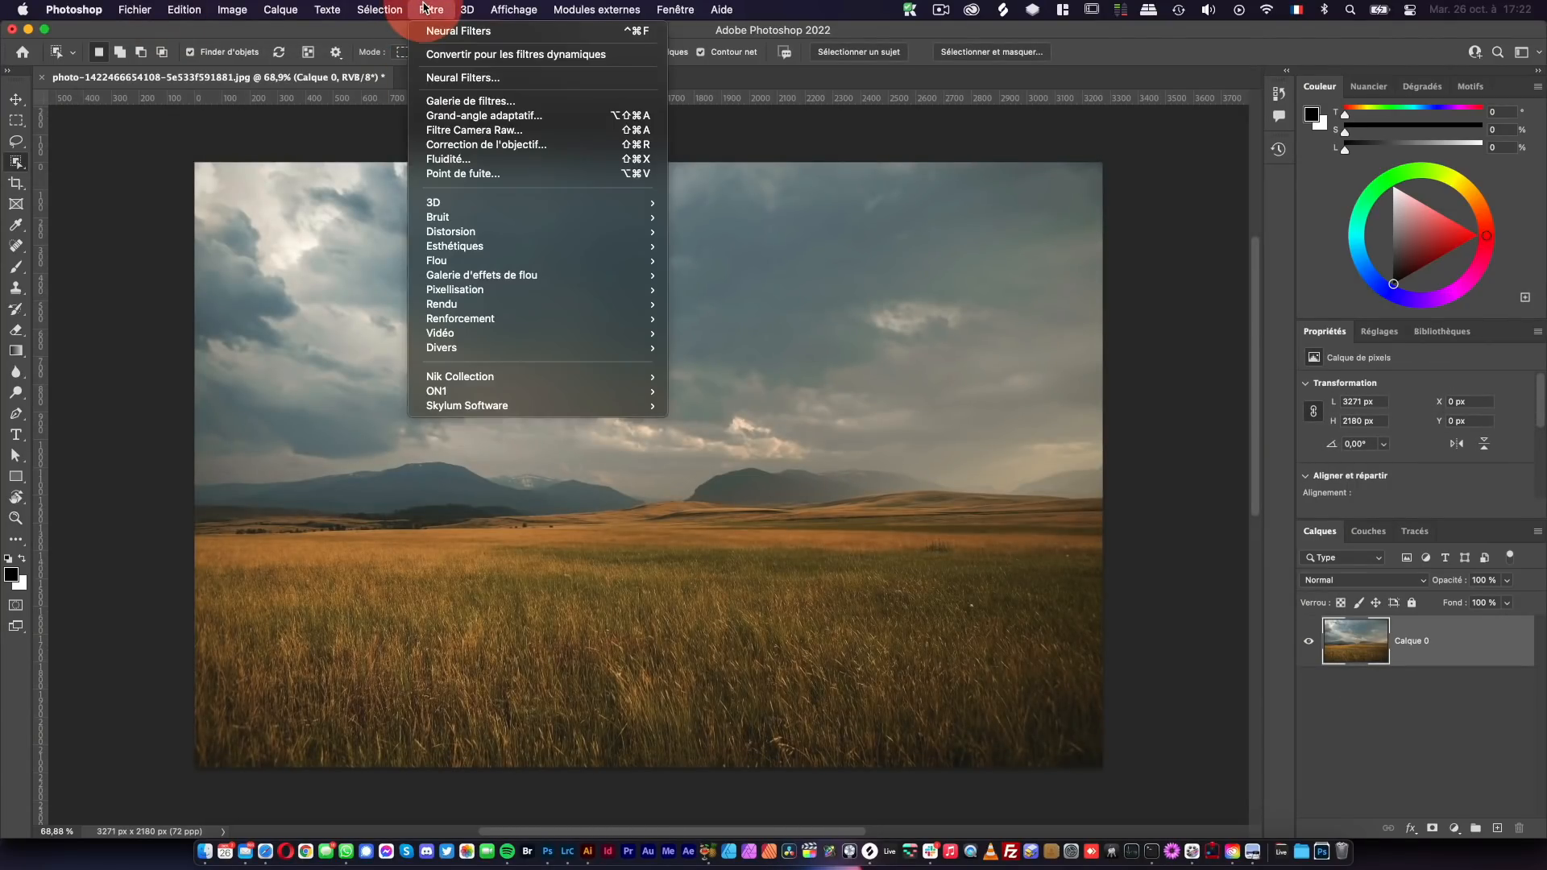
pyautogui.click(455, 77)
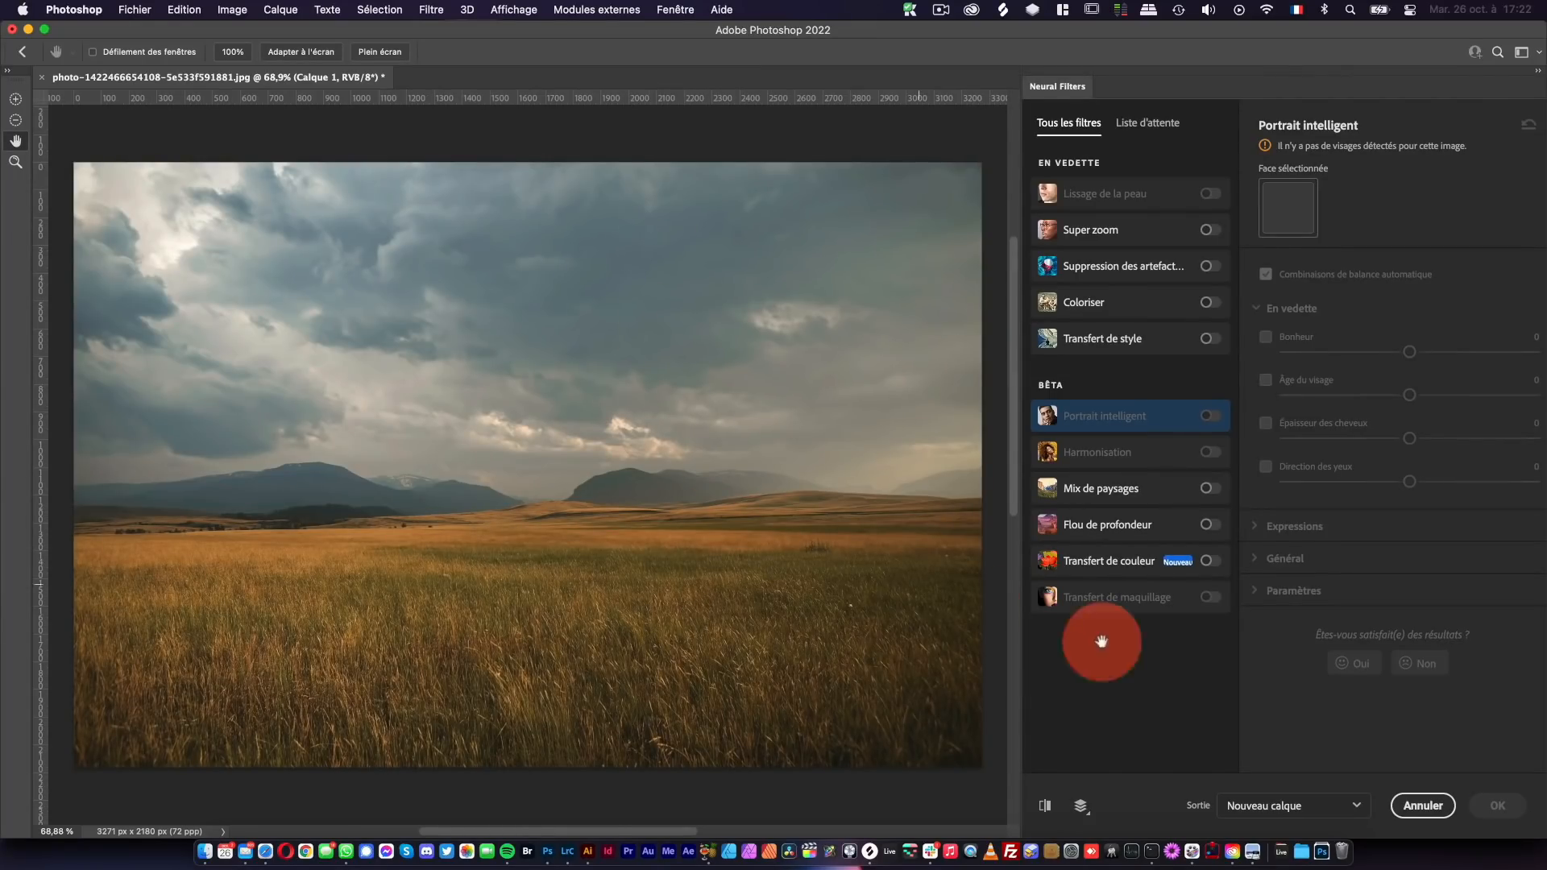
pyautogui.click(1212, 561)
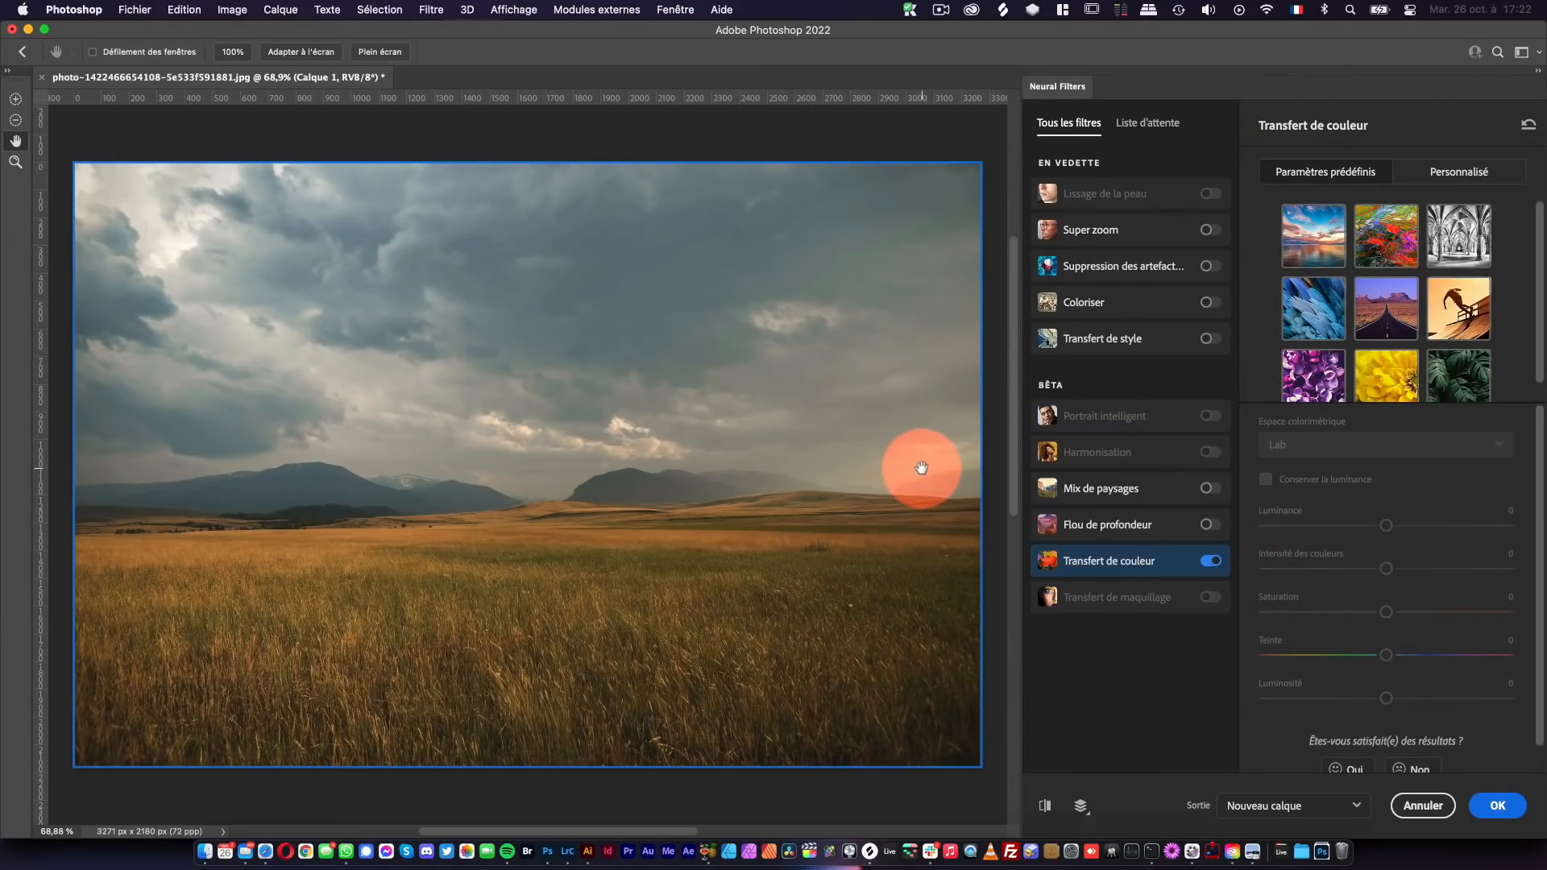
# - Try the purple desert road color preset and replace it with the red and green flowers preset
pyautogui.click(1403, 313)
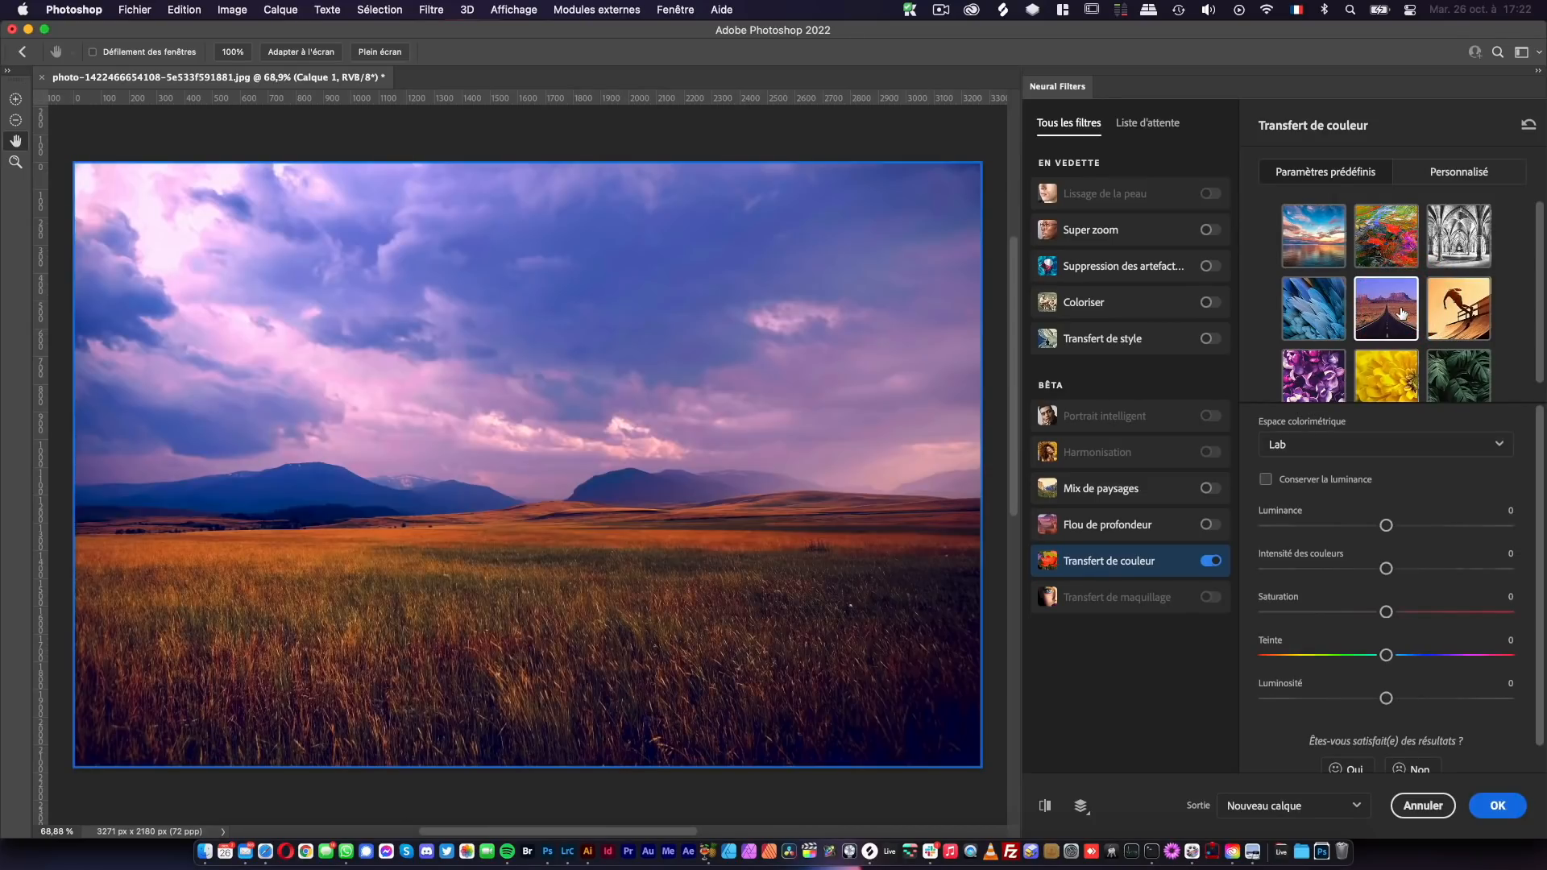
pyautogui.moveTo(1536, 312)
pyautogui.mouseDown()
pyautogui.moveTo(1538, 347)
pyautogui.moveTo(1532, 301)
pyautogui.mouseUp()
pyautogui.click(1391, 255)
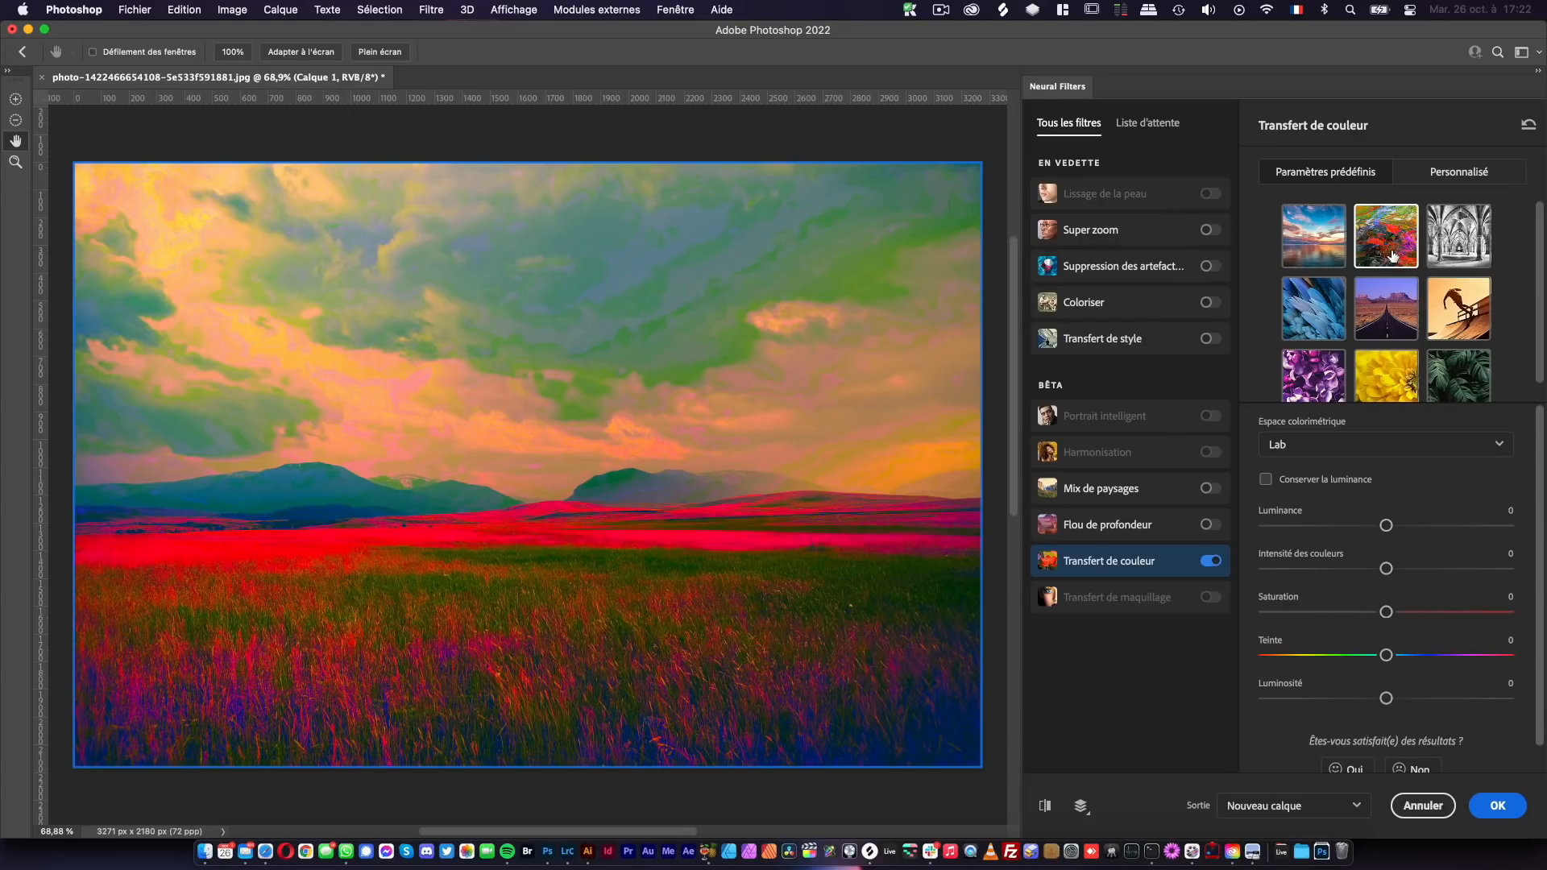
# - Try the purple desert road color preset and replace it with the blue feathers preset
pyautogui.click(1389, 335)
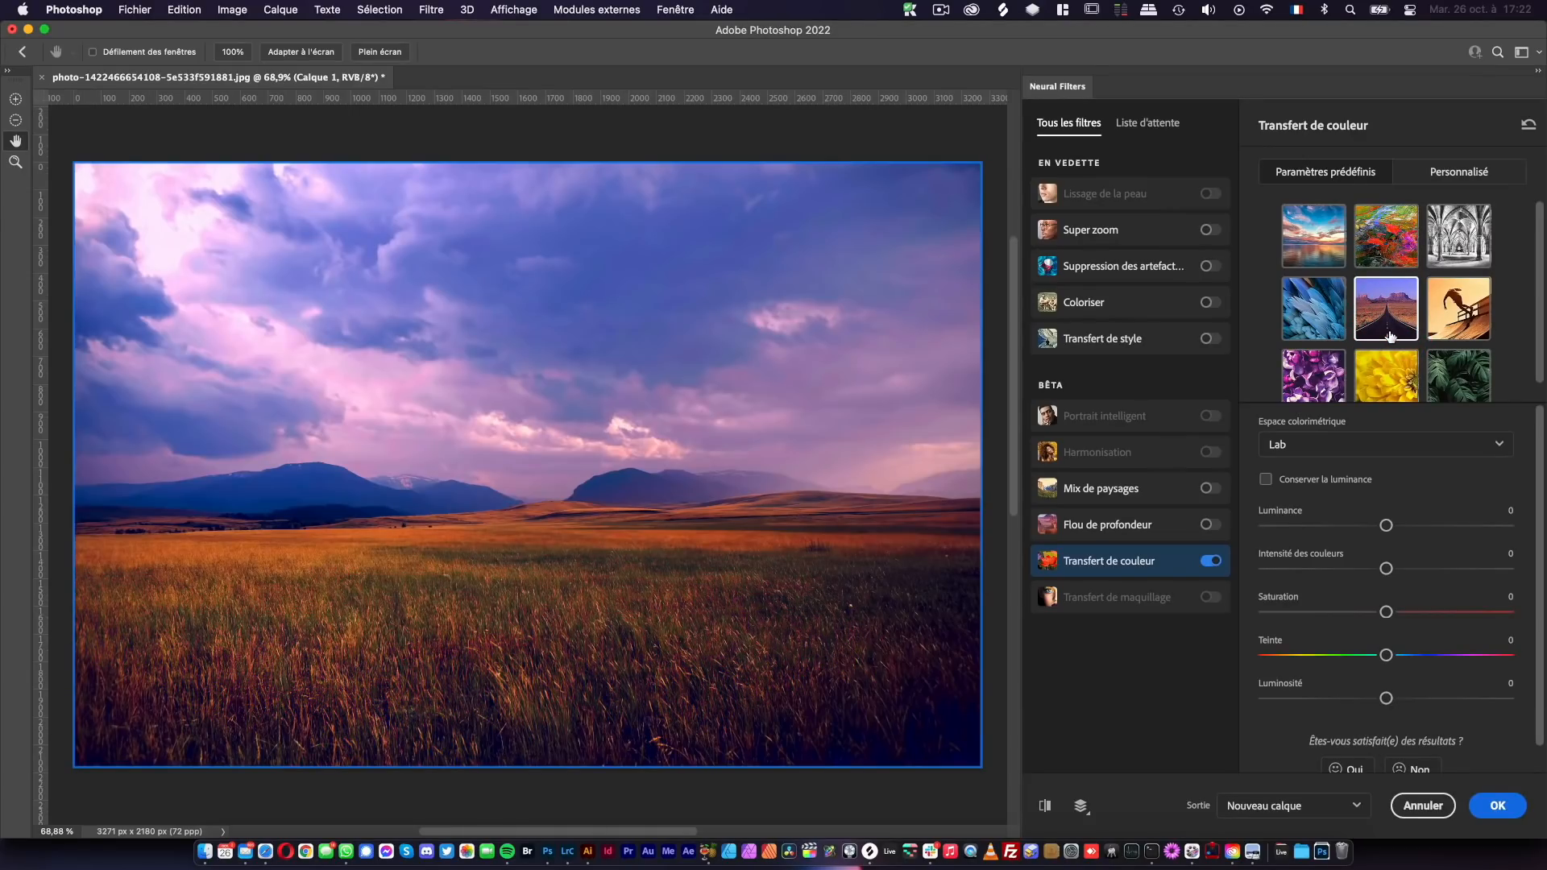
pyautogui.click(1389, 335)
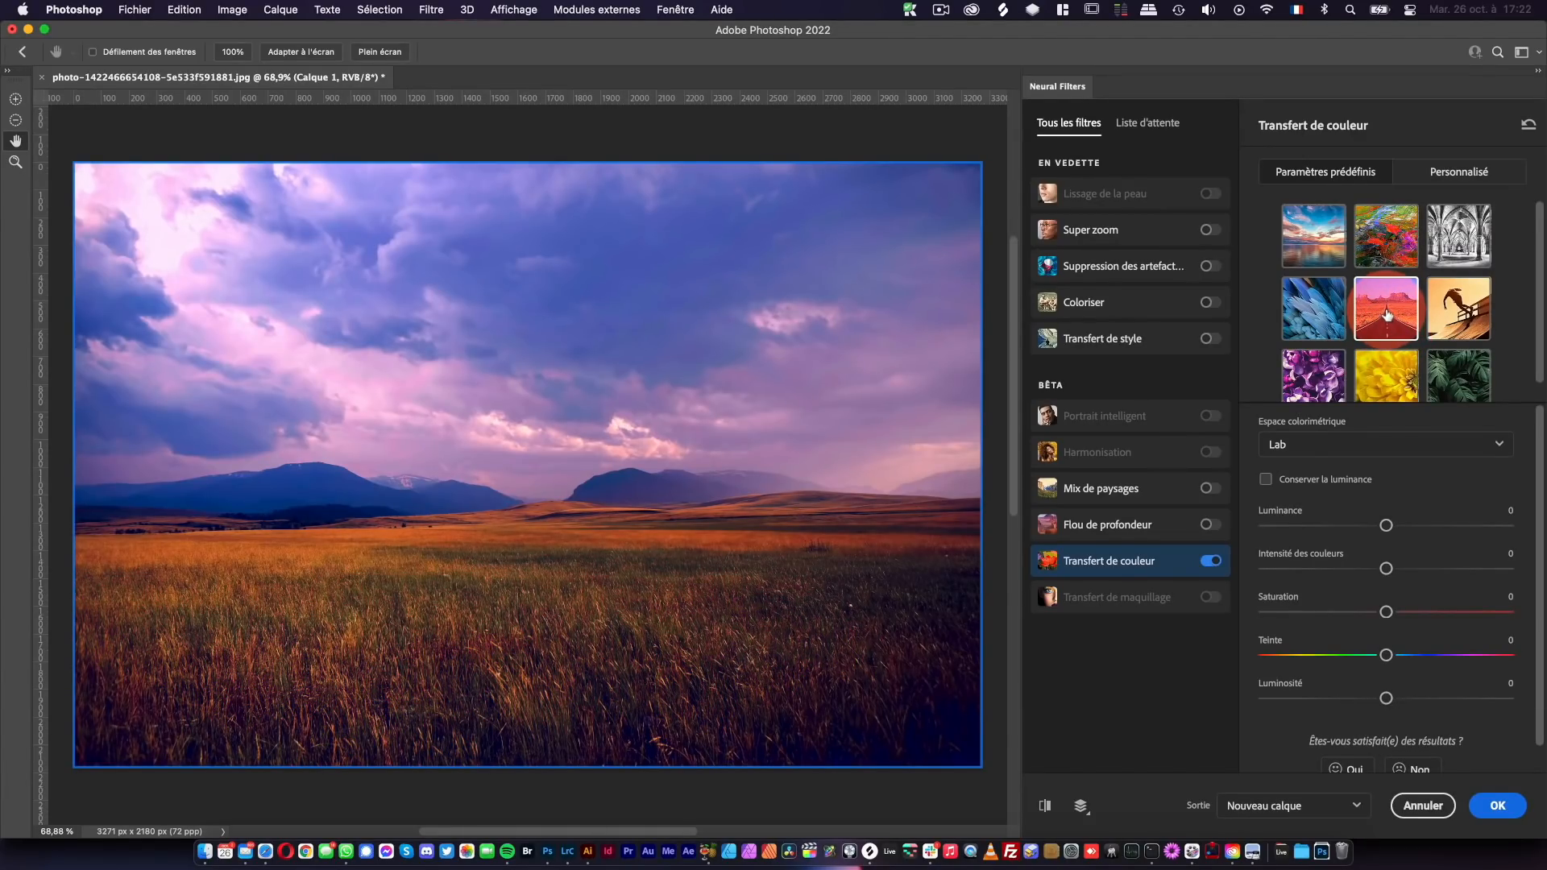
pyautogui.click(1307, 313)
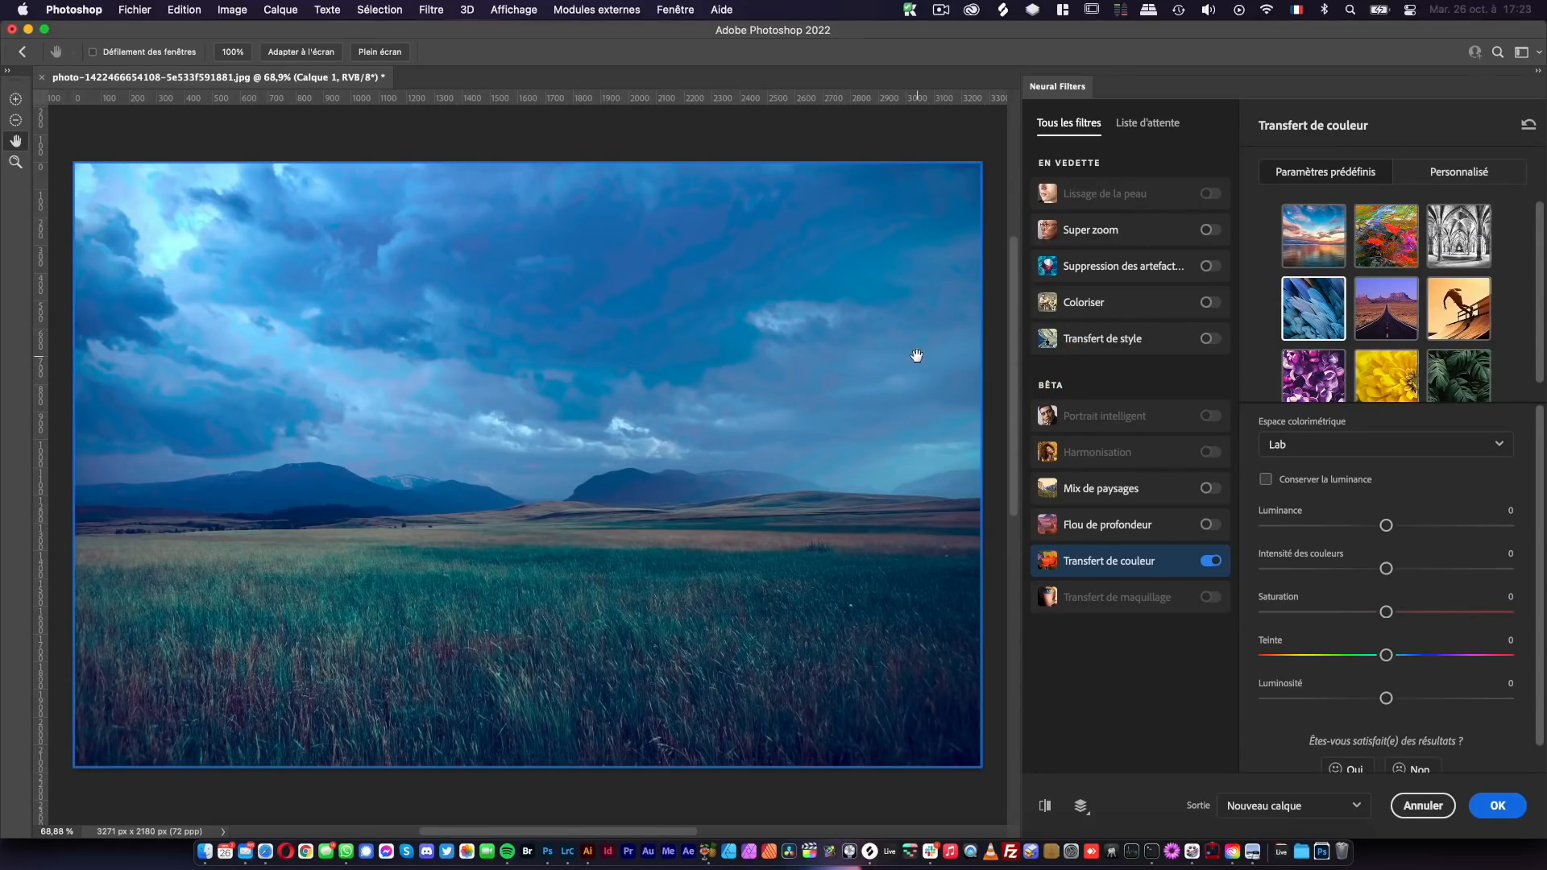
pyautogui.click(1479, 173)
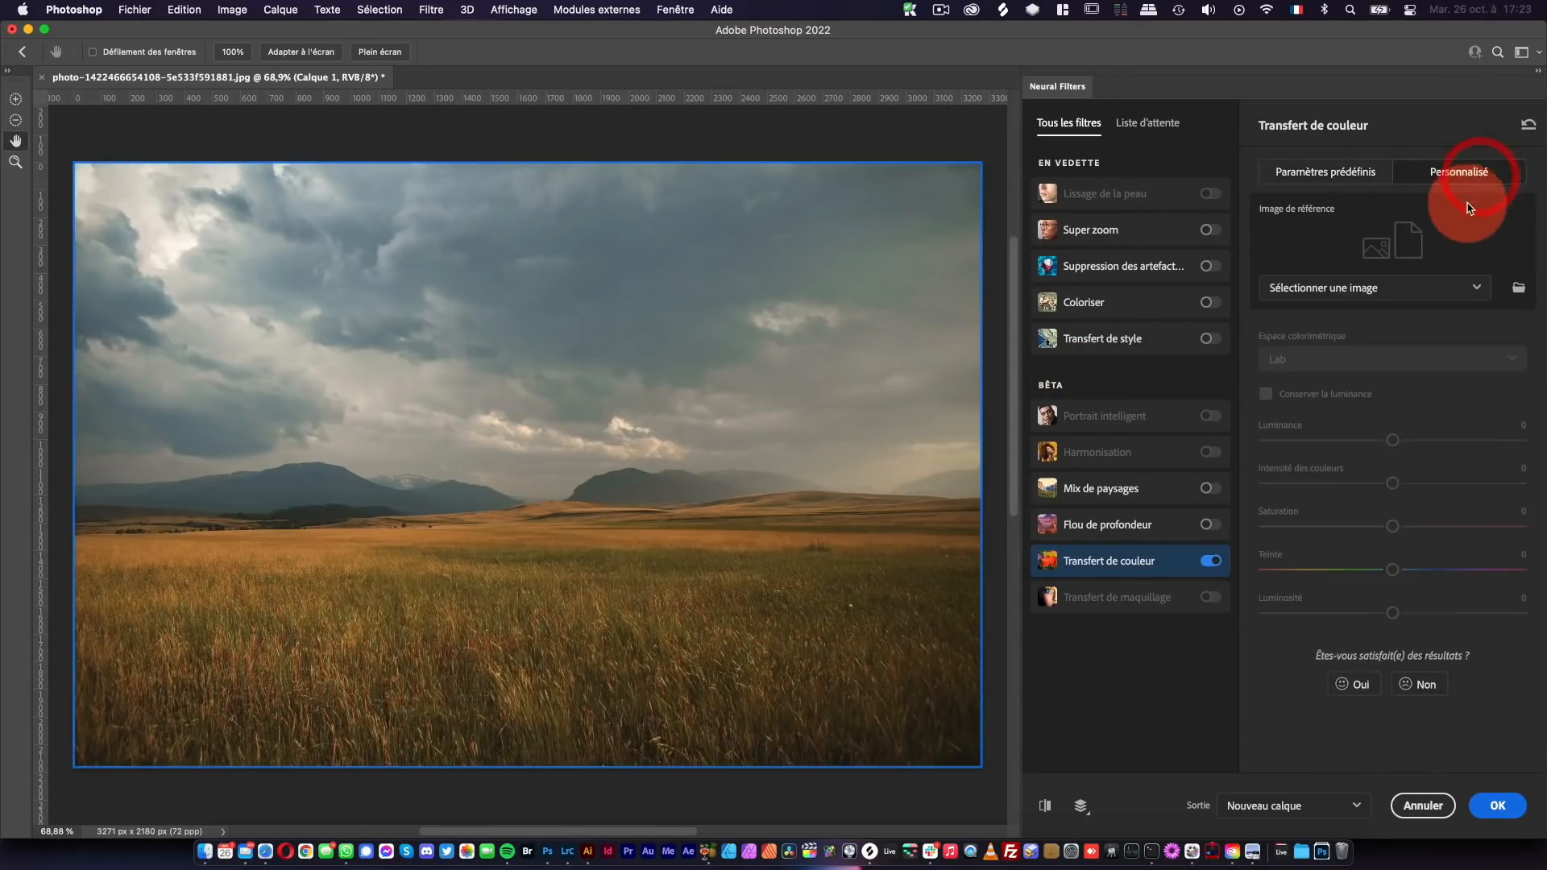
pyautogui.click(1480, 286)
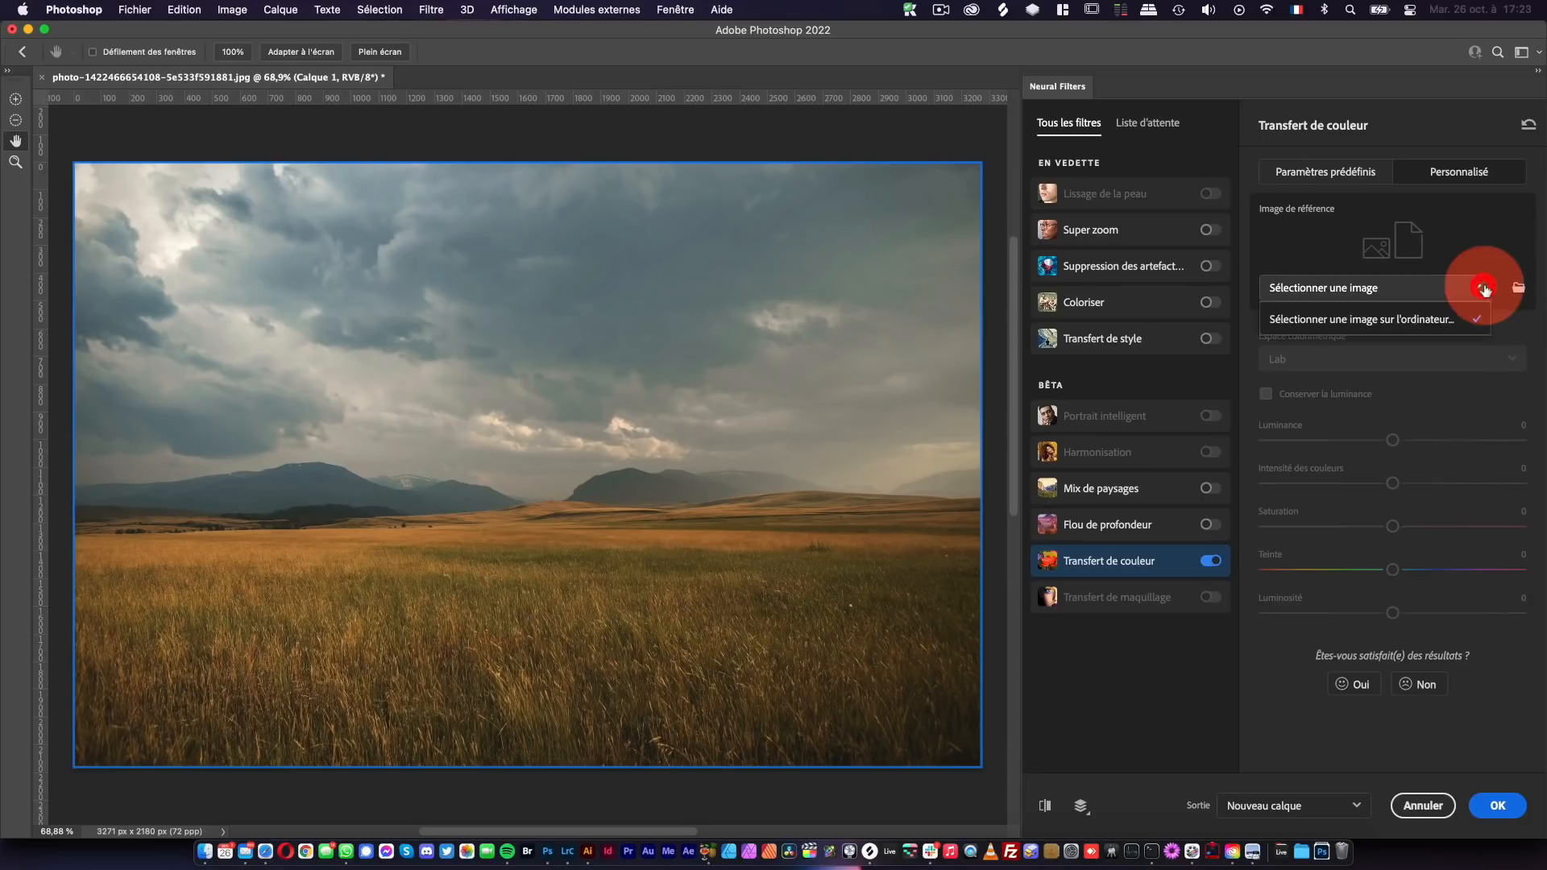
pyautogui.click(1516, 287)
pyautogui.click(649, 211)
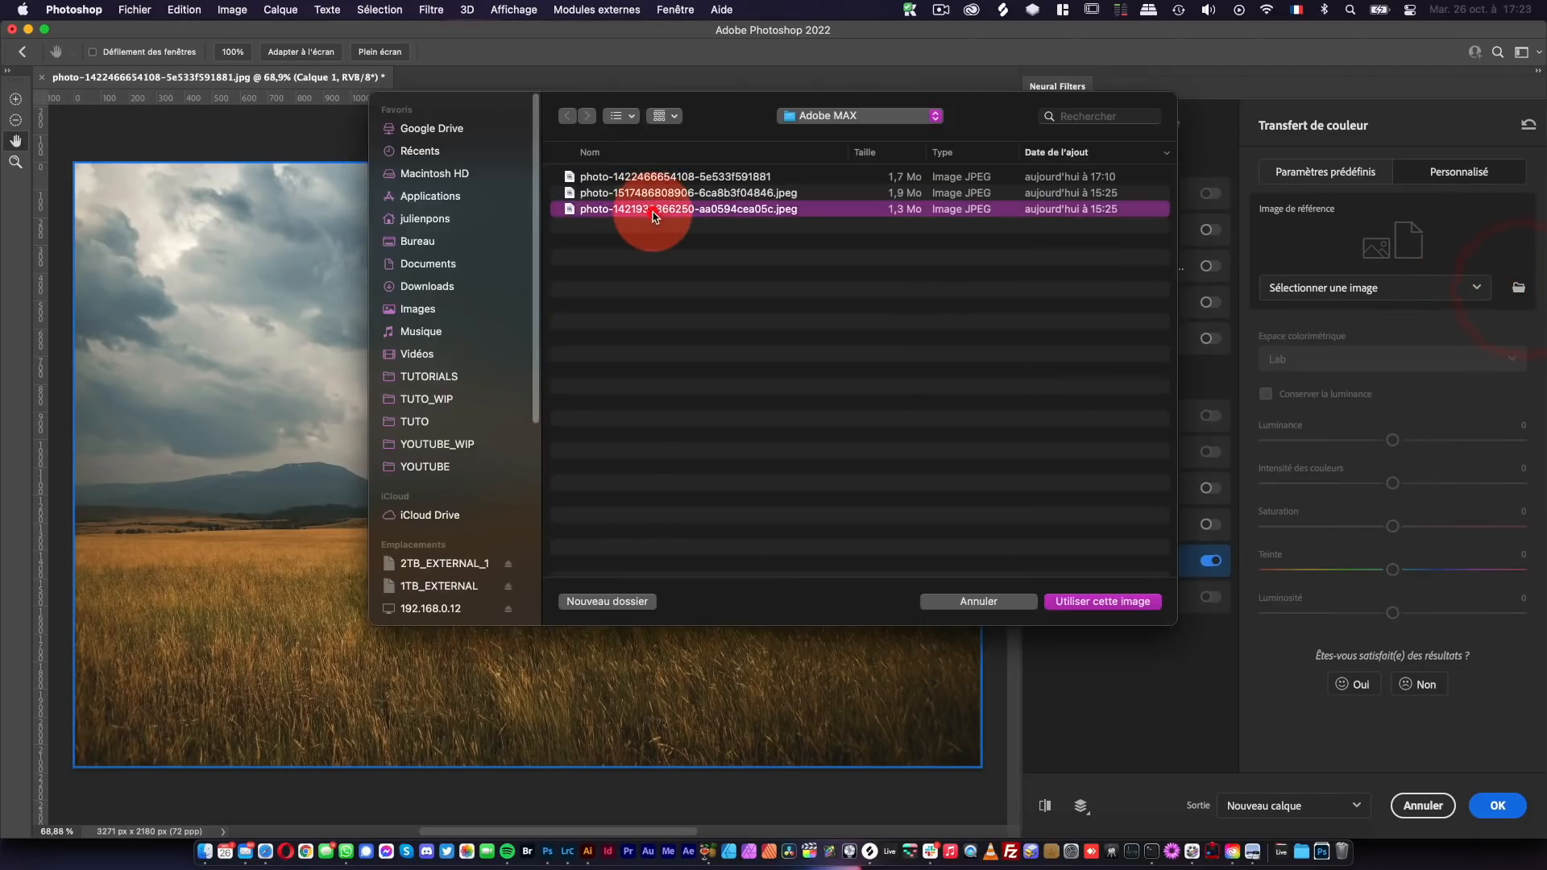
pyautogui.press('space')
pyautogui.press('space')
pyautogui.doubleClick(756, 211)
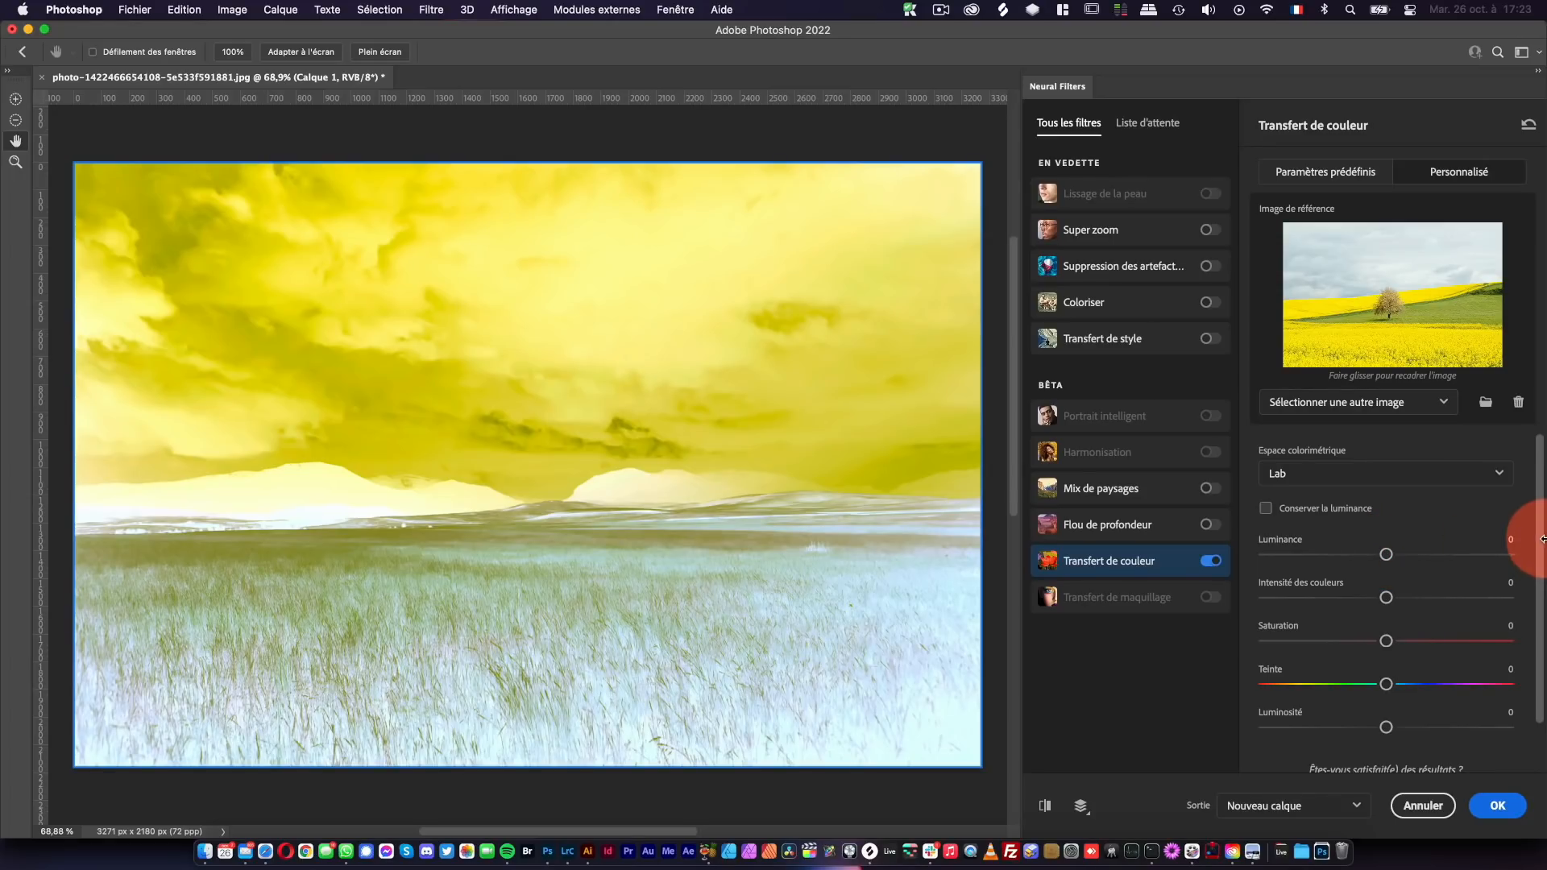
# - Preserve the luminance (Conserver la luminance) in the color transfer and compare the landscape with the yellow field reference image
pyautogui.click(1354, 509)
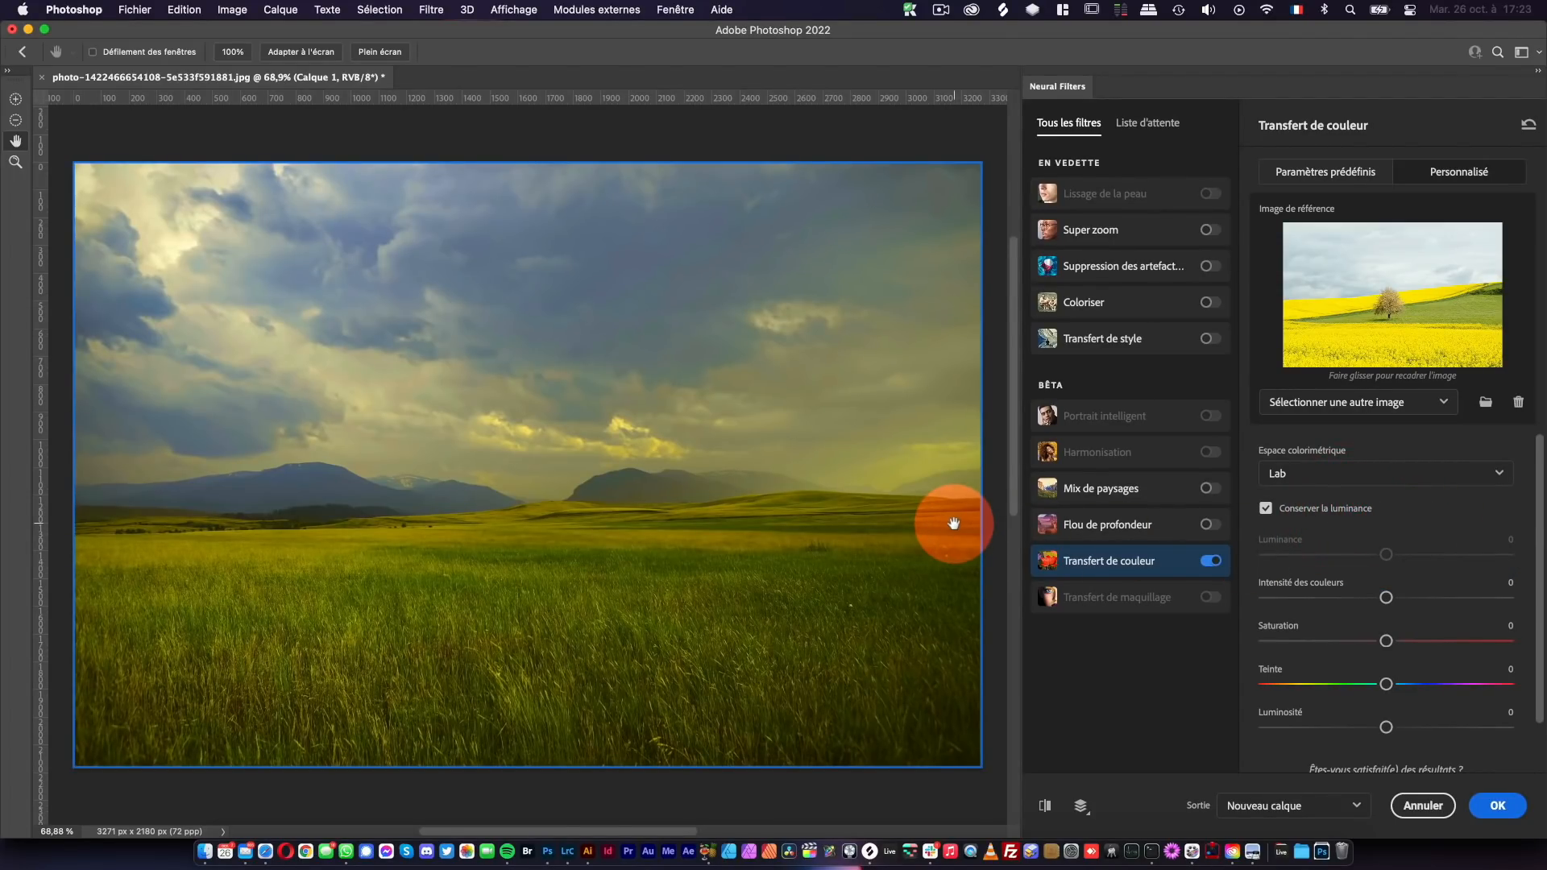
pyautogui.click(1400, 291)
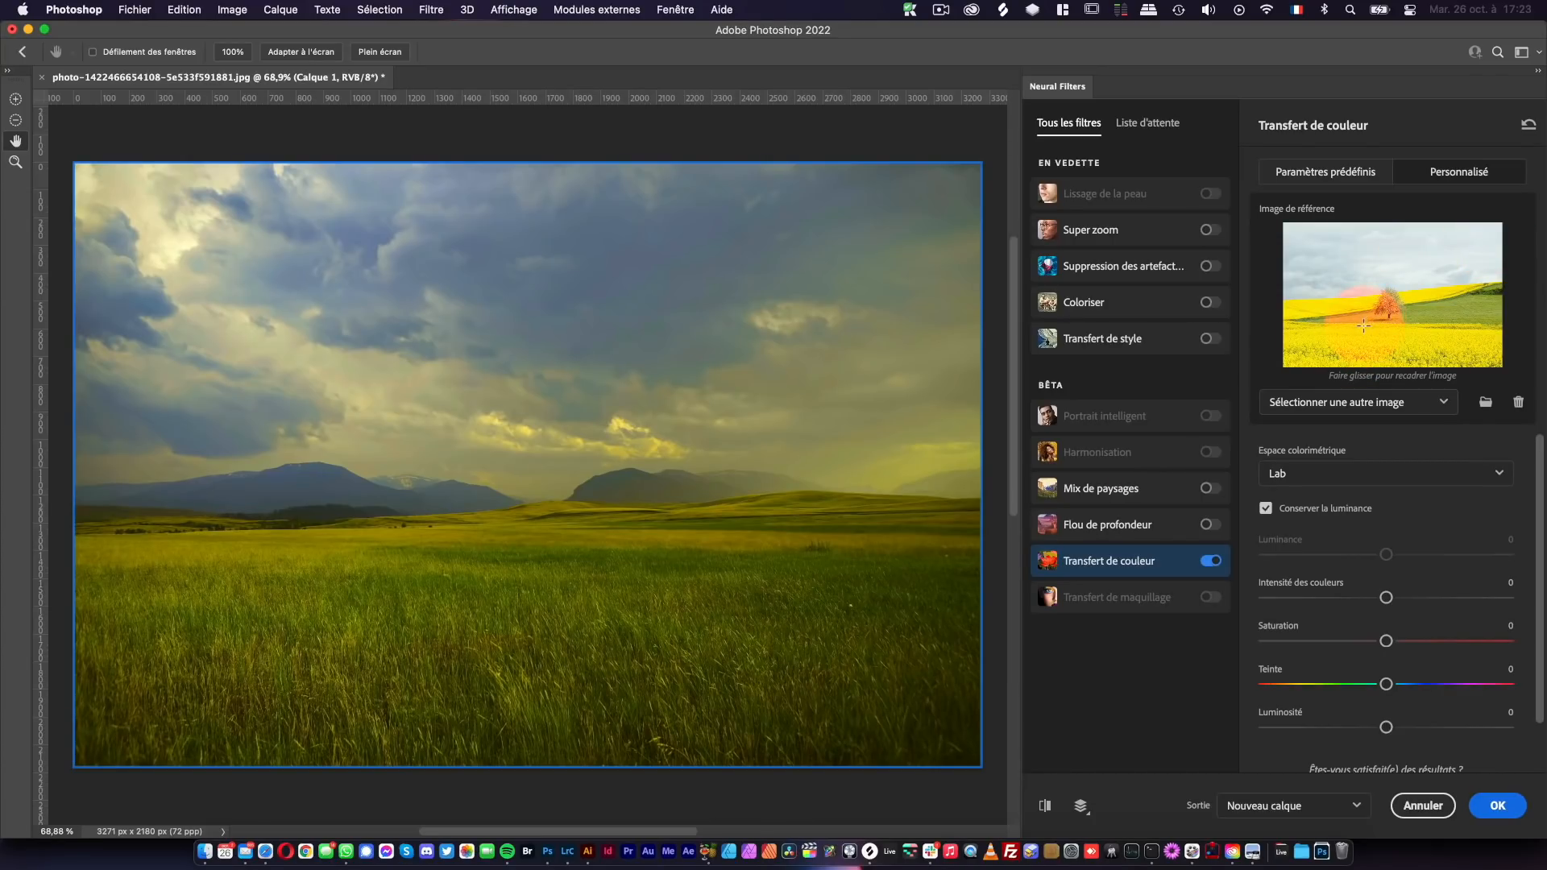
pyautogui.click(762, 336)
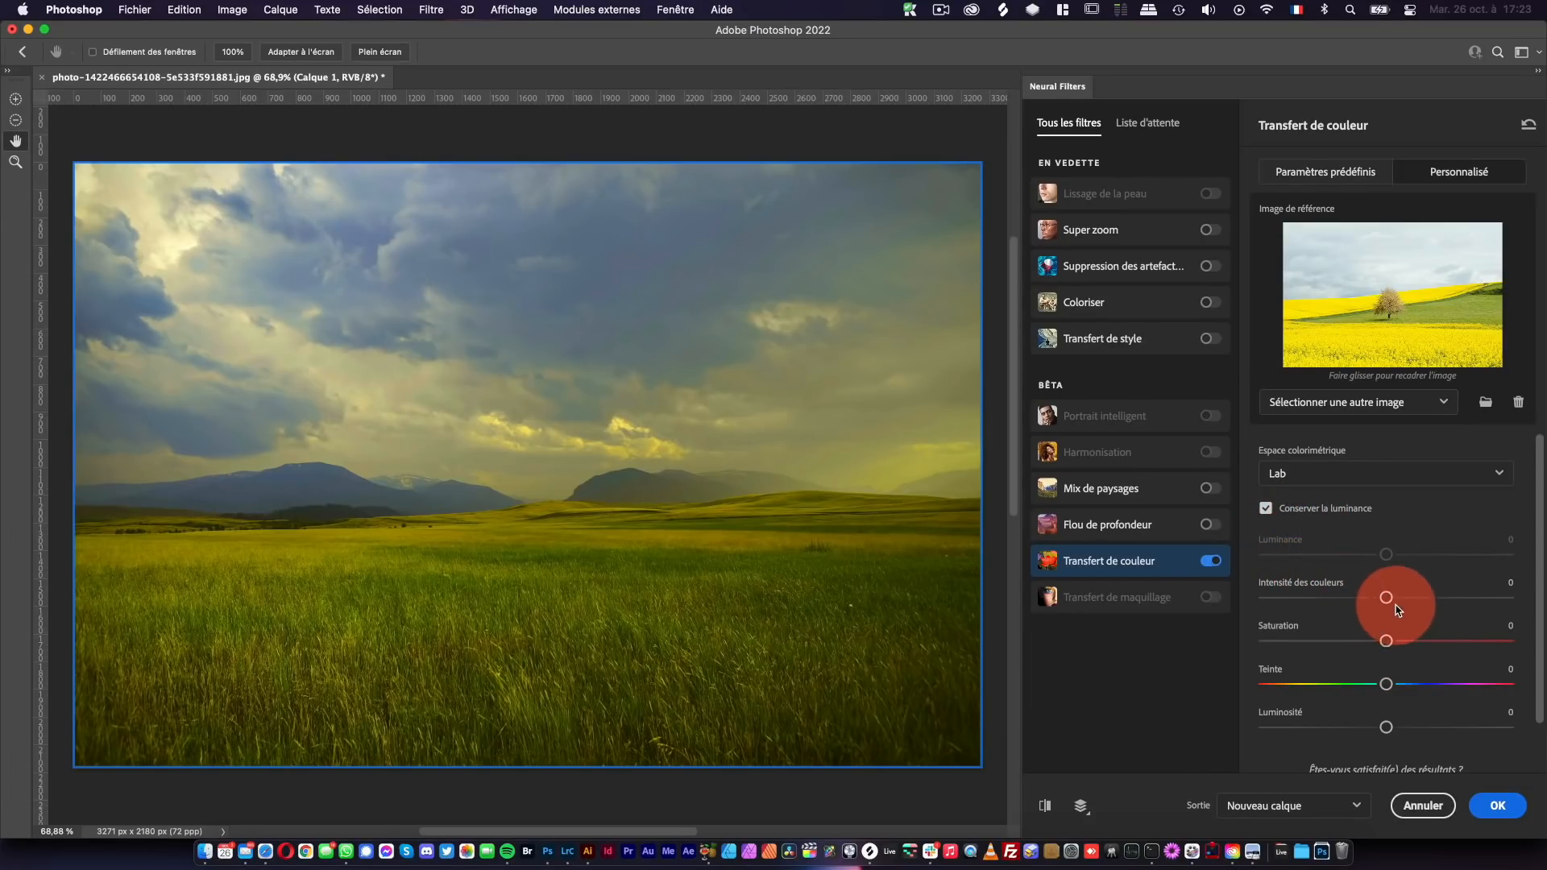
# - Try a color intensity of +50, reset it to 0, and set Saturation to -2, Teinte to -4 and Luminosité to +1
pyautogui.moveTo(1385, 597); pyautogui.dragTo(1510, 595)
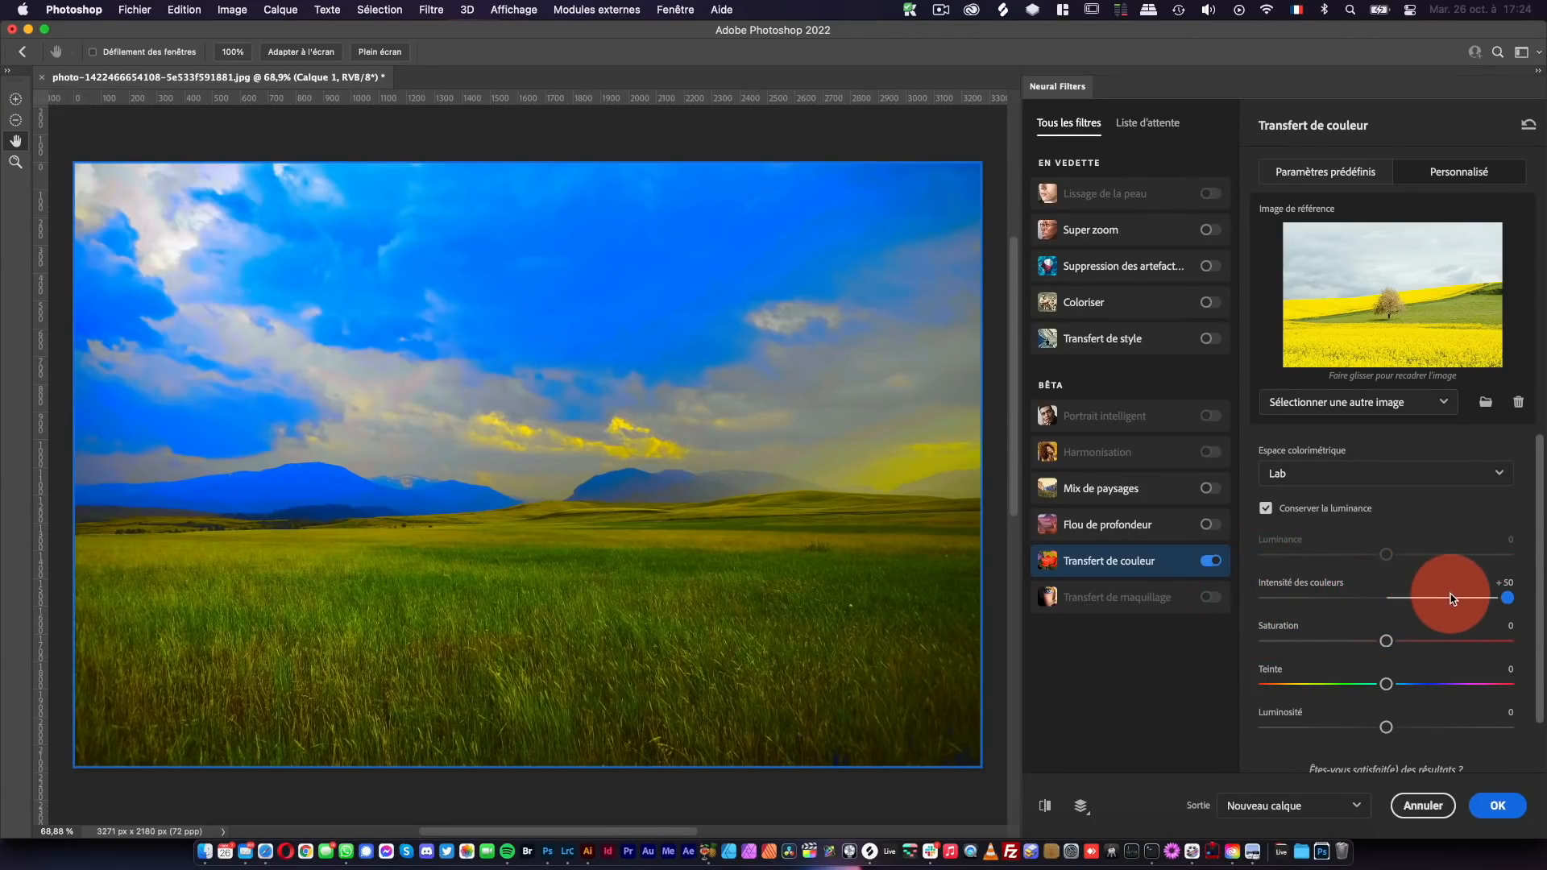
pyautogui.click(1388, 598)
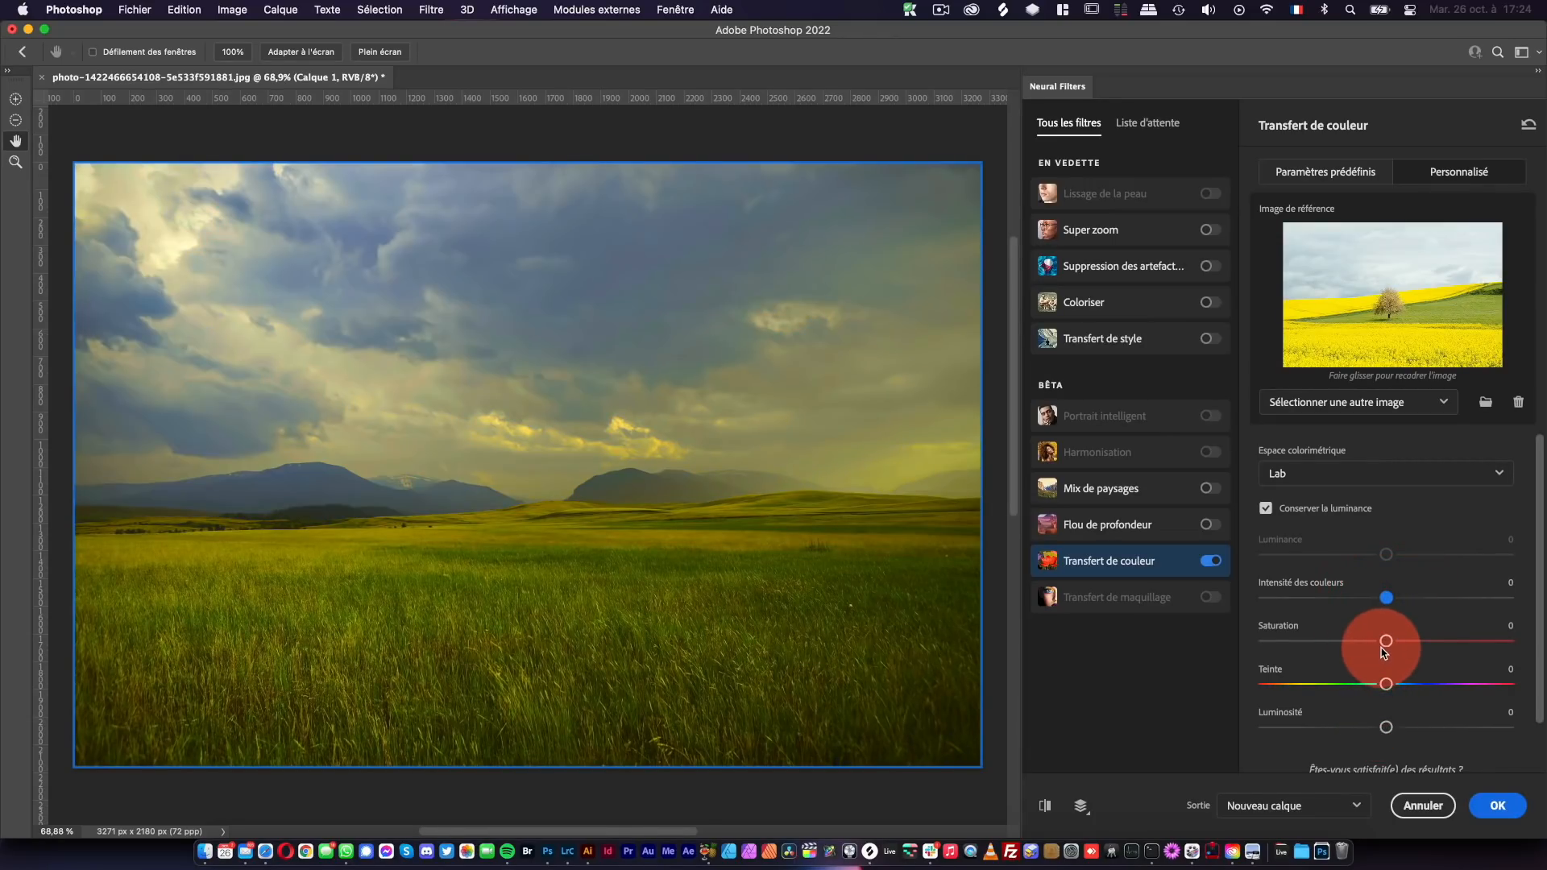
pyautogui.moveTo(1386, 642)
pyautogui.mouseDown()
pyautogui.moveTo(1334, 641)
pyautogui.moveTo(1380, 642)
pyautogui.mouseUp()
pyautogui.moveTo(1388, 684); pyautogui.dragTo(1431, 727)
pyautogui.click(1389, 727)
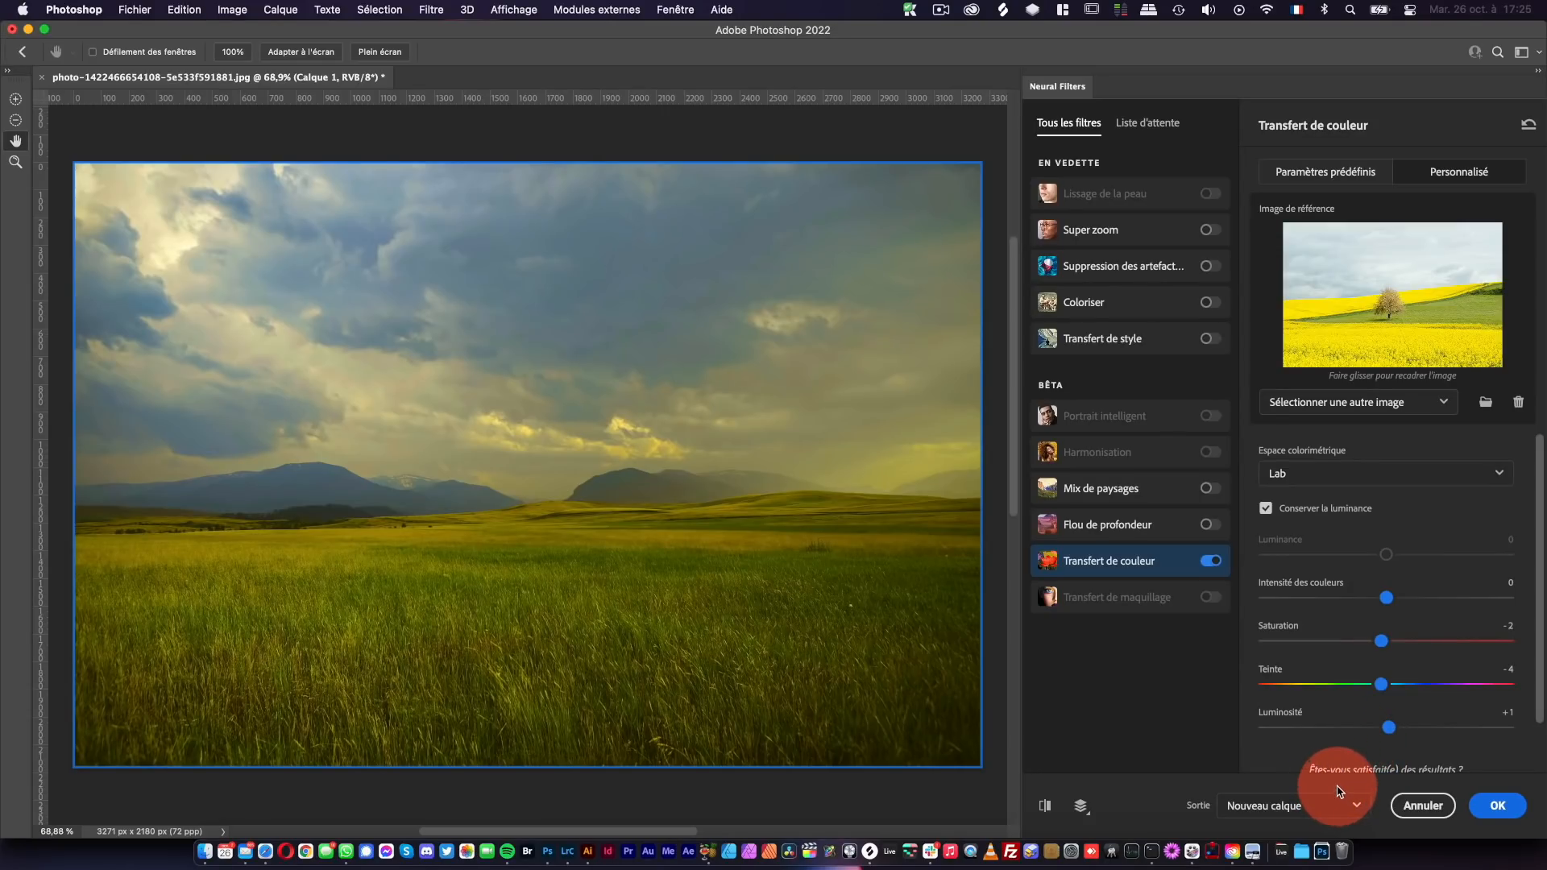
# - Set the color transfer output to a smart filter (Filtre dynamique)
pyautogui.click(1360, 806)
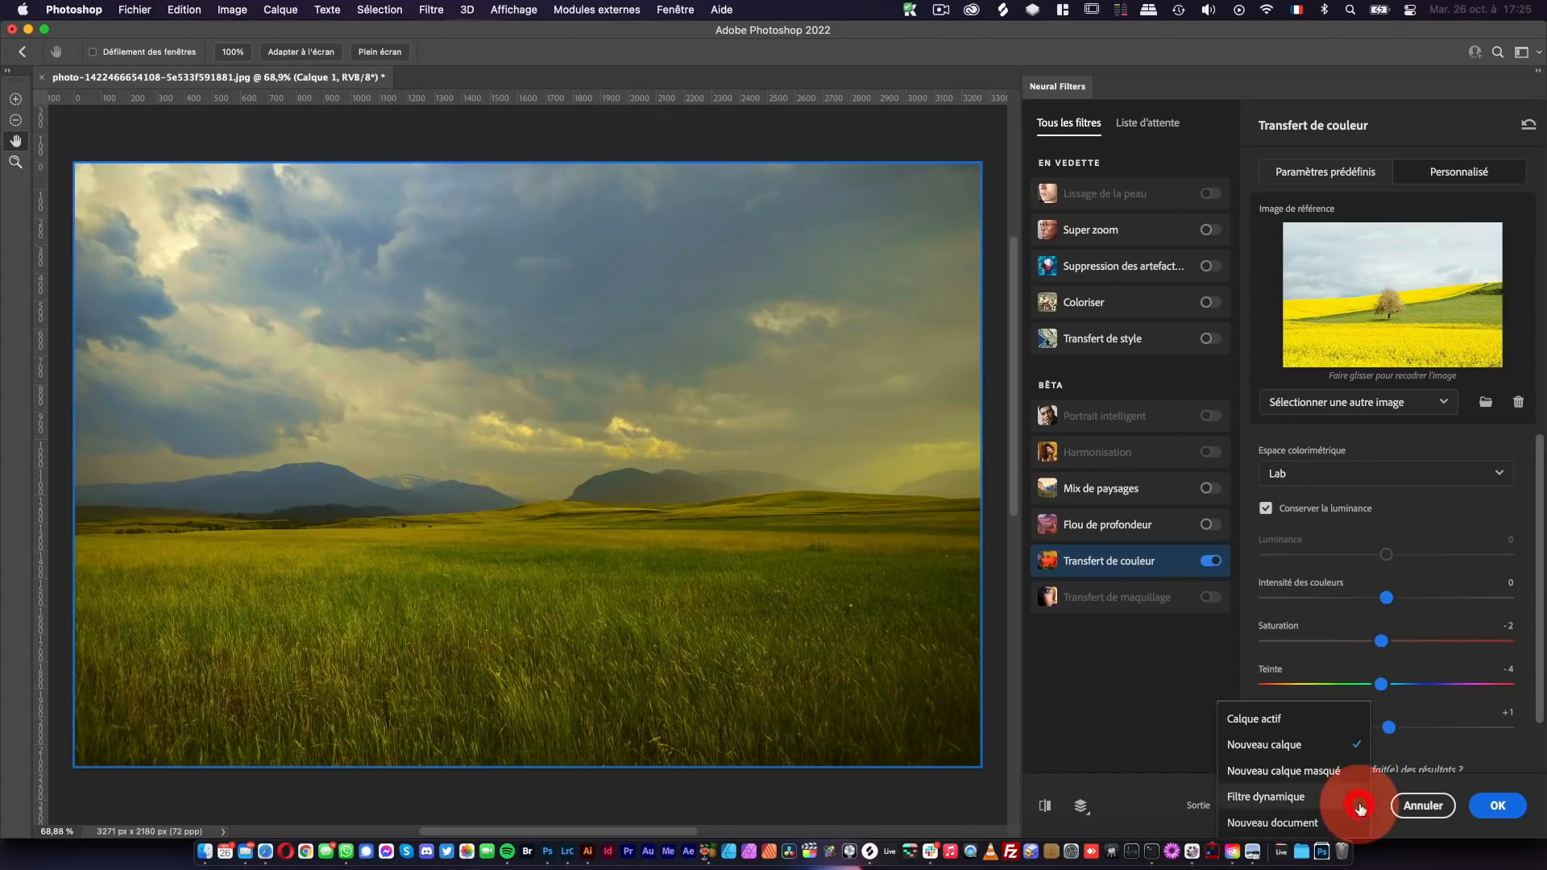
pyautogui.click(1321, 786)
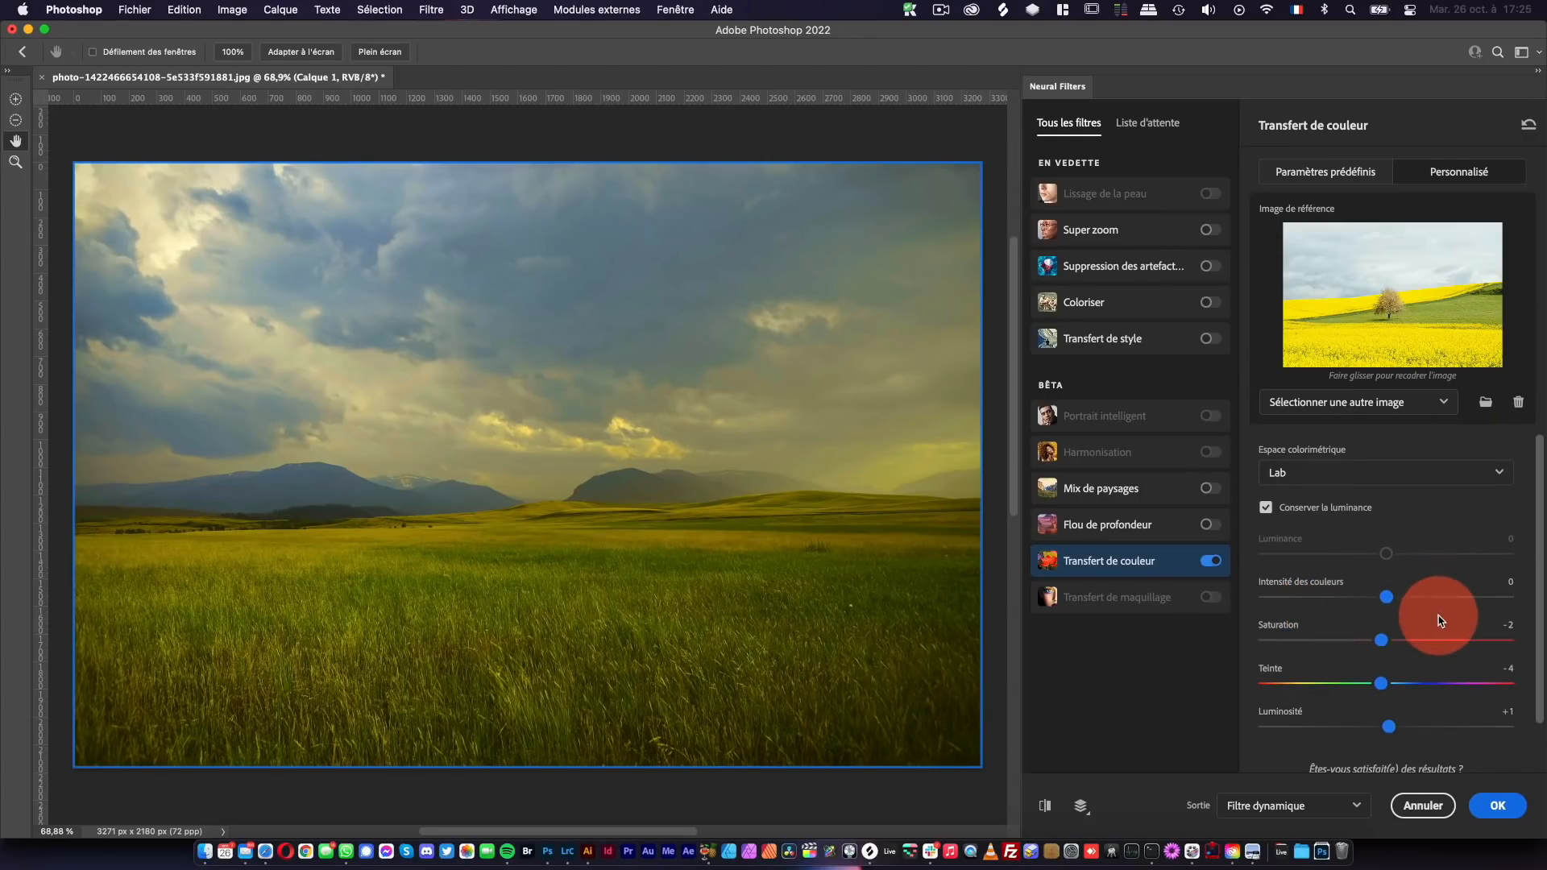
pyautogui.scroll(-1, 1440, 648)
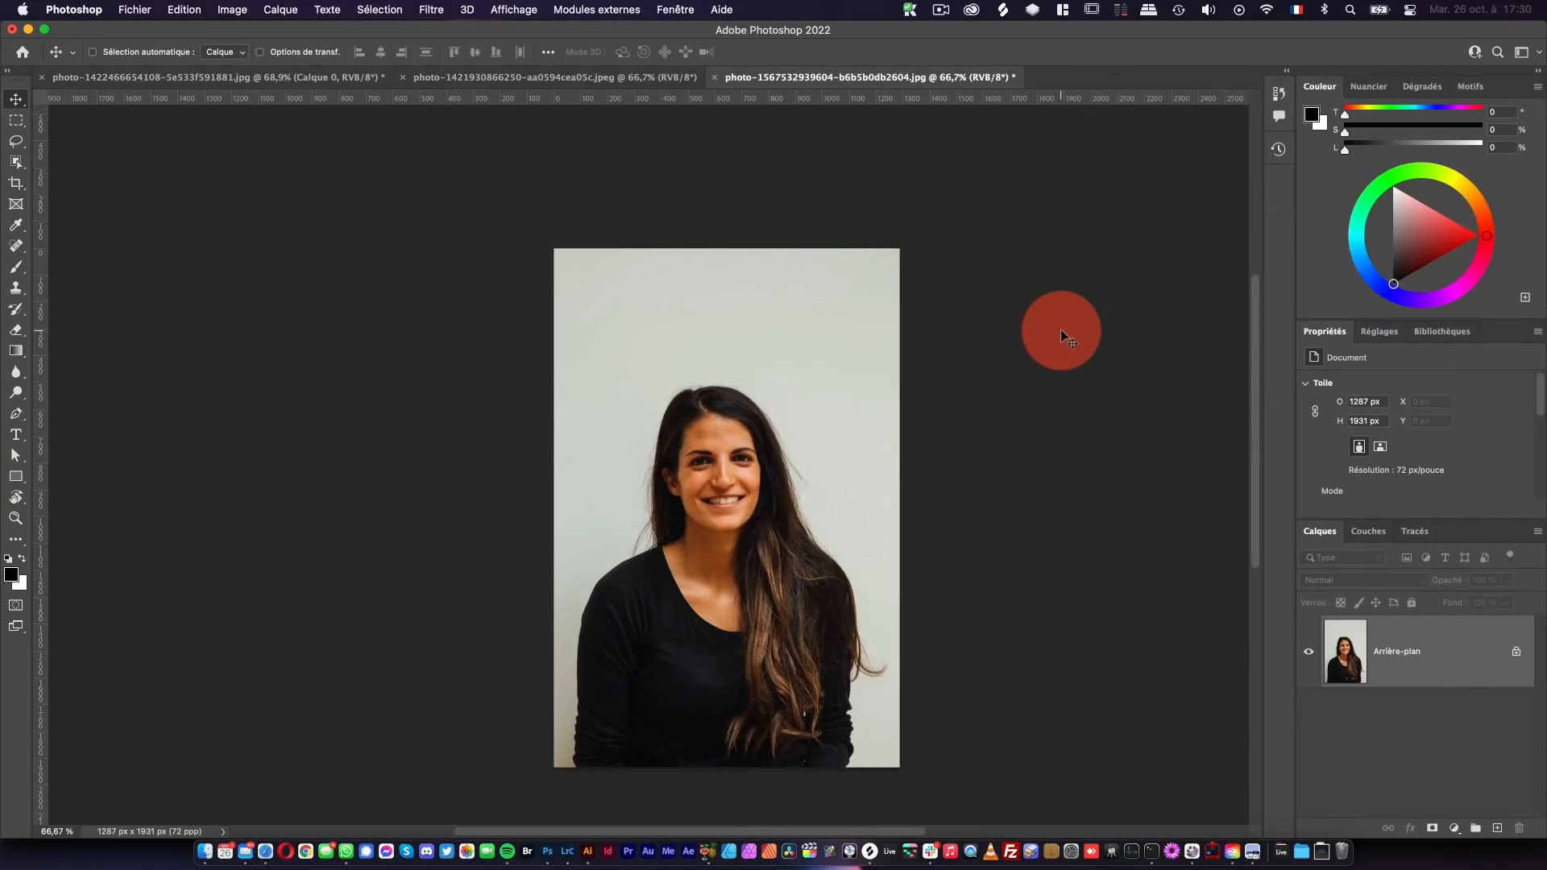
# - Review the open landscape and portrait documents, and return to the portrait of the woman
pyautogui.moveTo(790, 355); pyautogui.dragTo(725, 311)
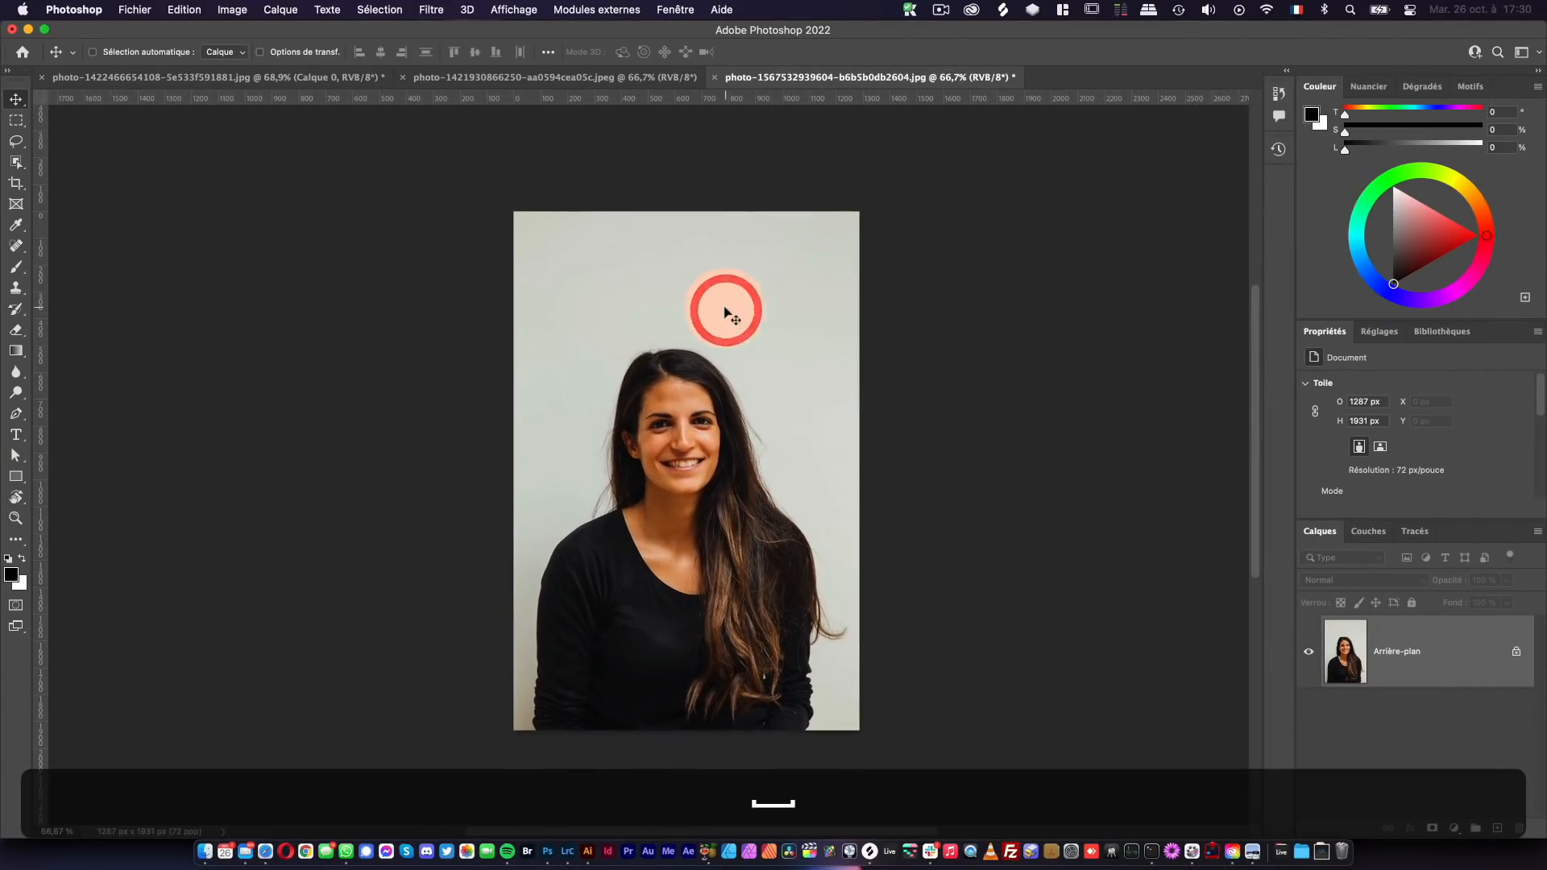
pyautogui.click(190, 75)
pyautogui.moveTo(317, 386); pyautogui.dragTo(454, 270)
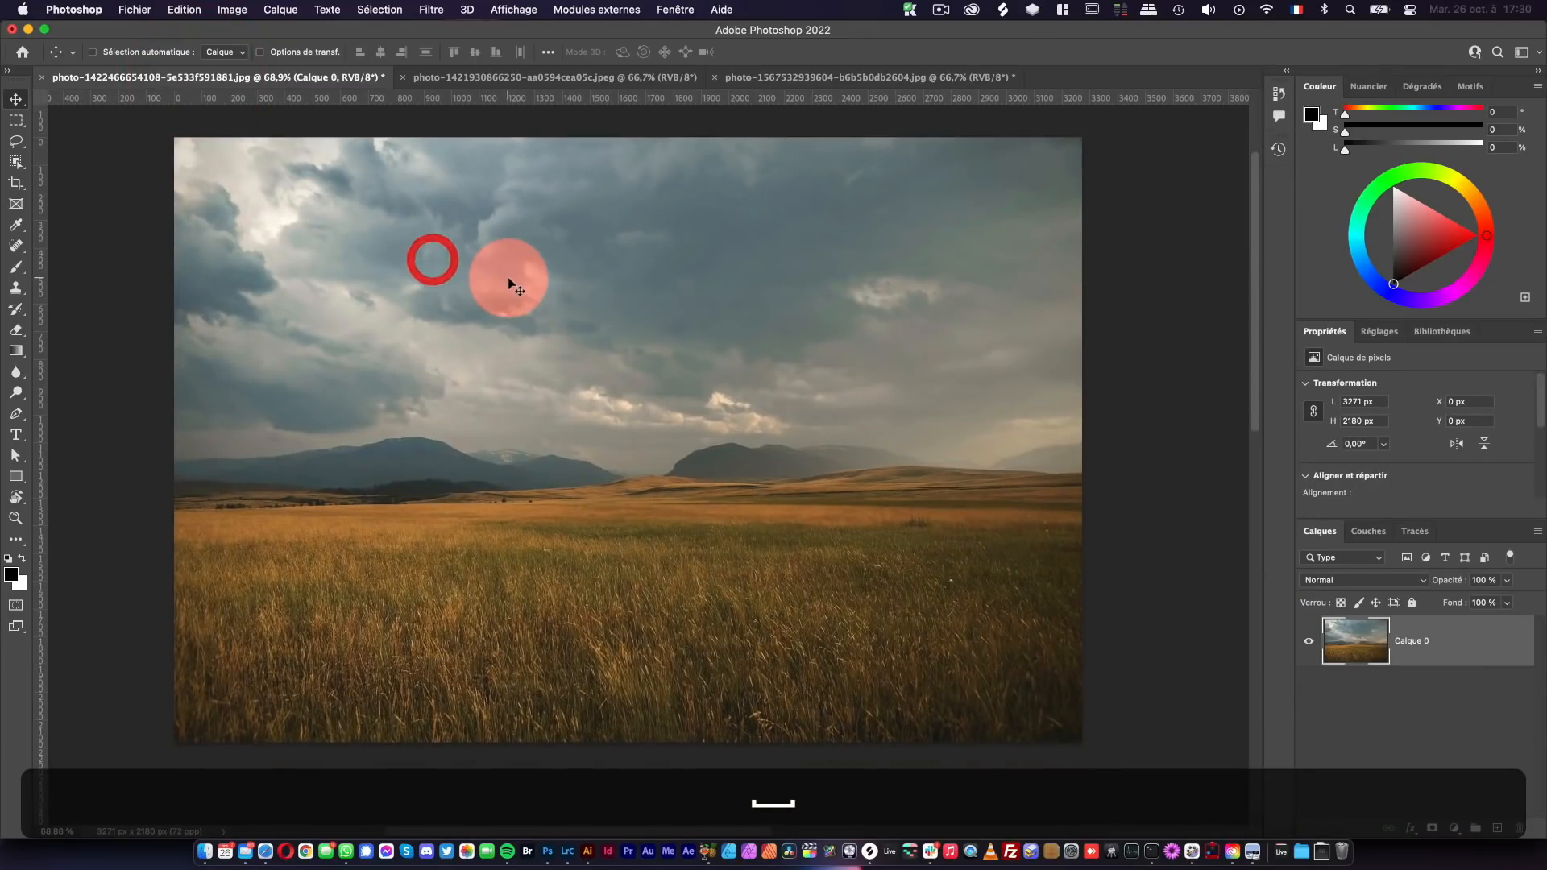
pyautogui.click(619, 76)
pyautogui.click(307, 81)
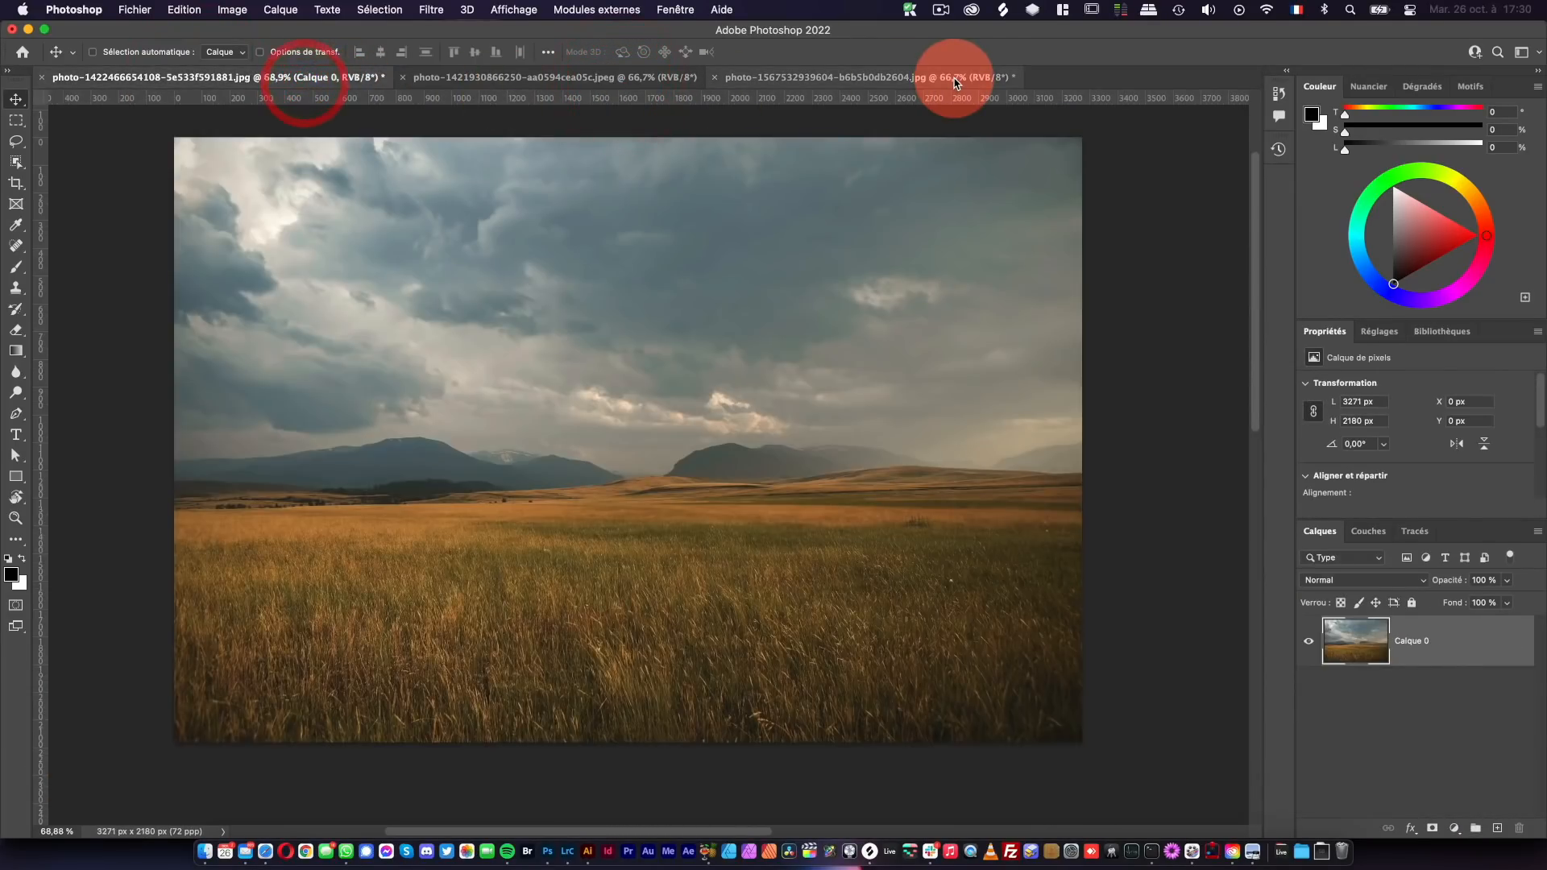
pyautogui.click(956, 79)
pyautogui.moveTo(633, 265); pyautogui.dragTo(595, 345)
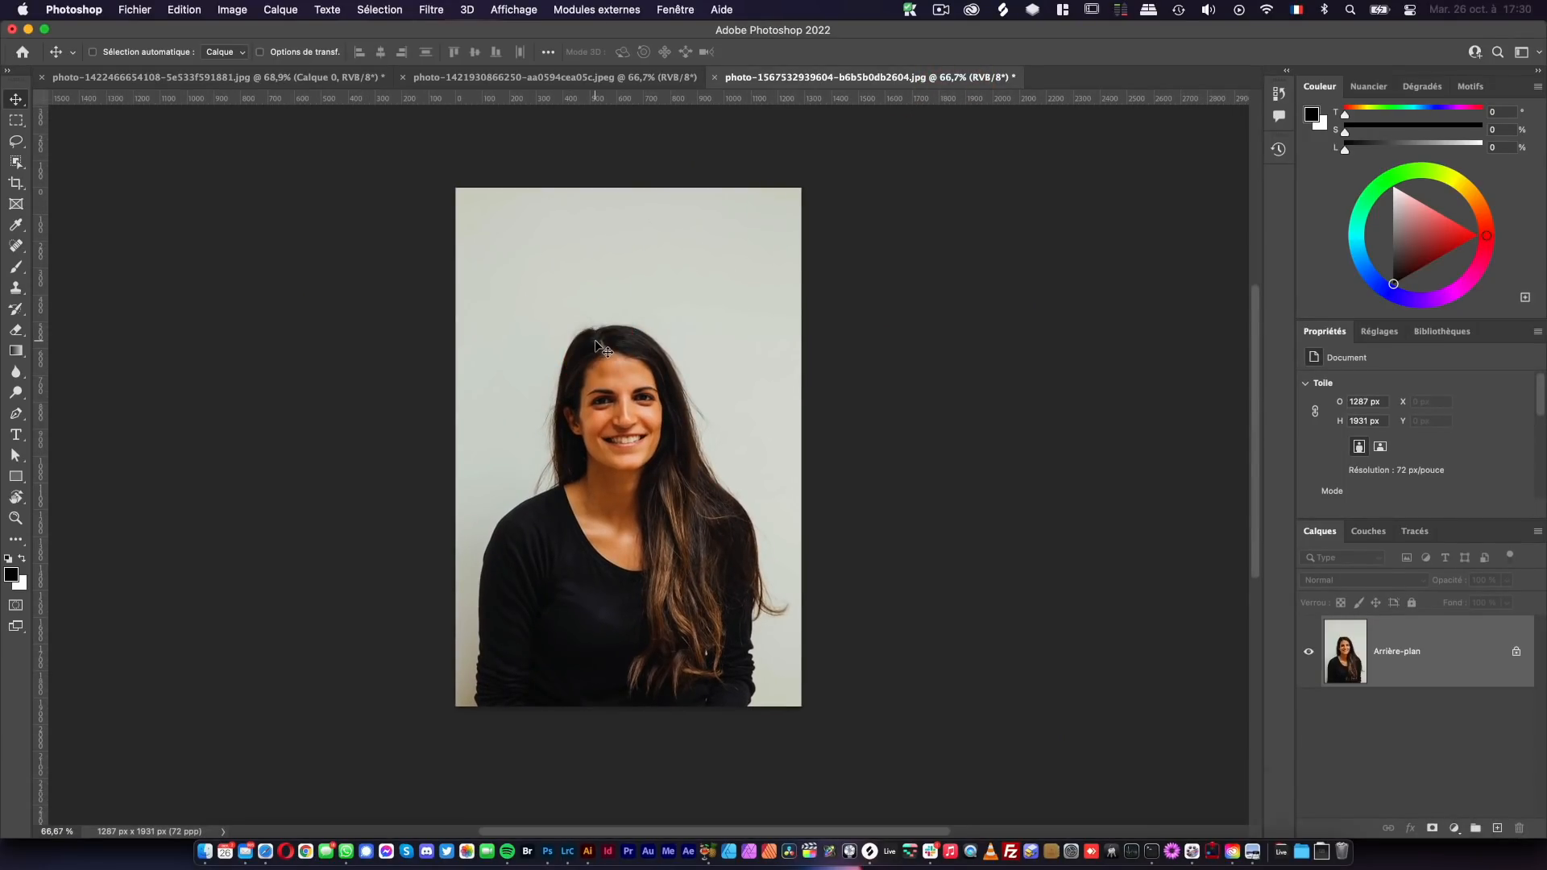
pyautogui.click(621, 352)
# - Select the woman with the Object Selection tool and add a layer mask that hides the background
pyautogui.click(17, 162)
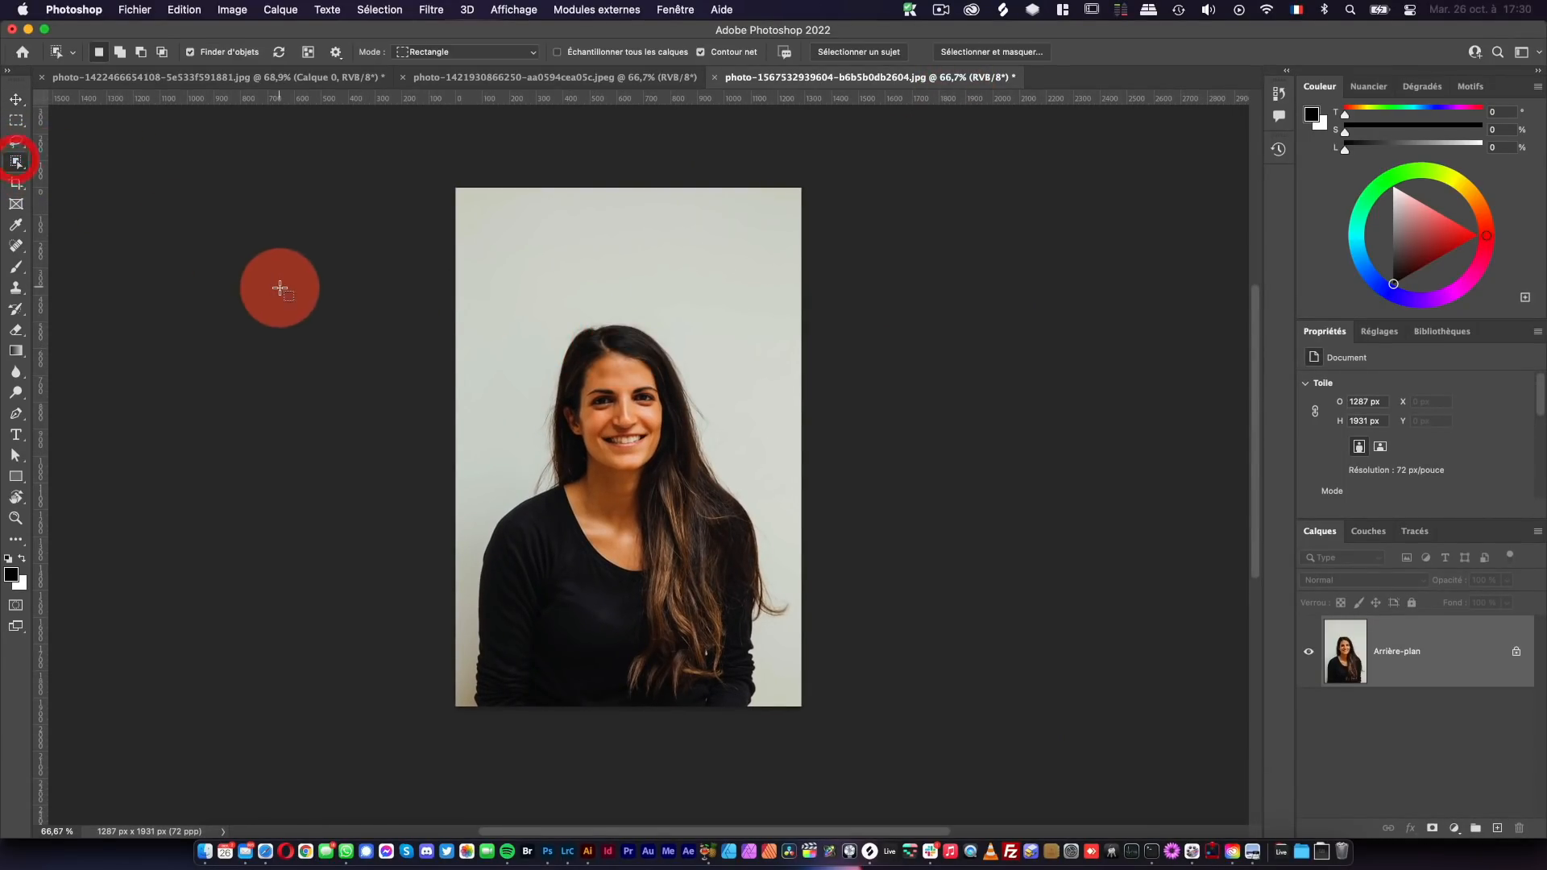
pyautogui.click(278, 51)
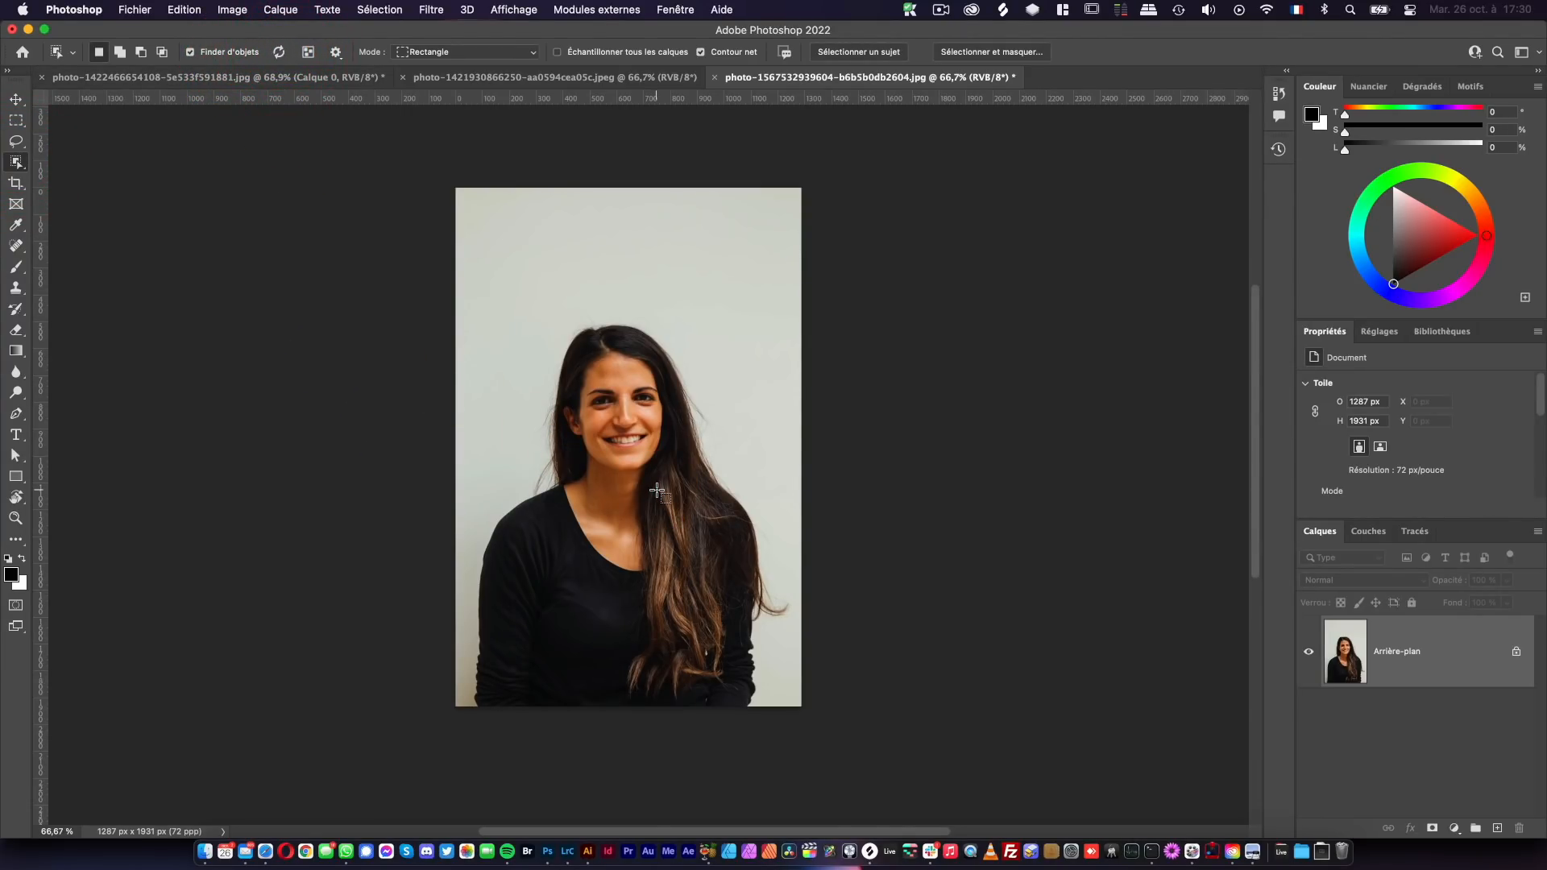
pyautogui.click(649, 459)
pyautogui.click(677, 545)
pyautogui.click(932, 592)
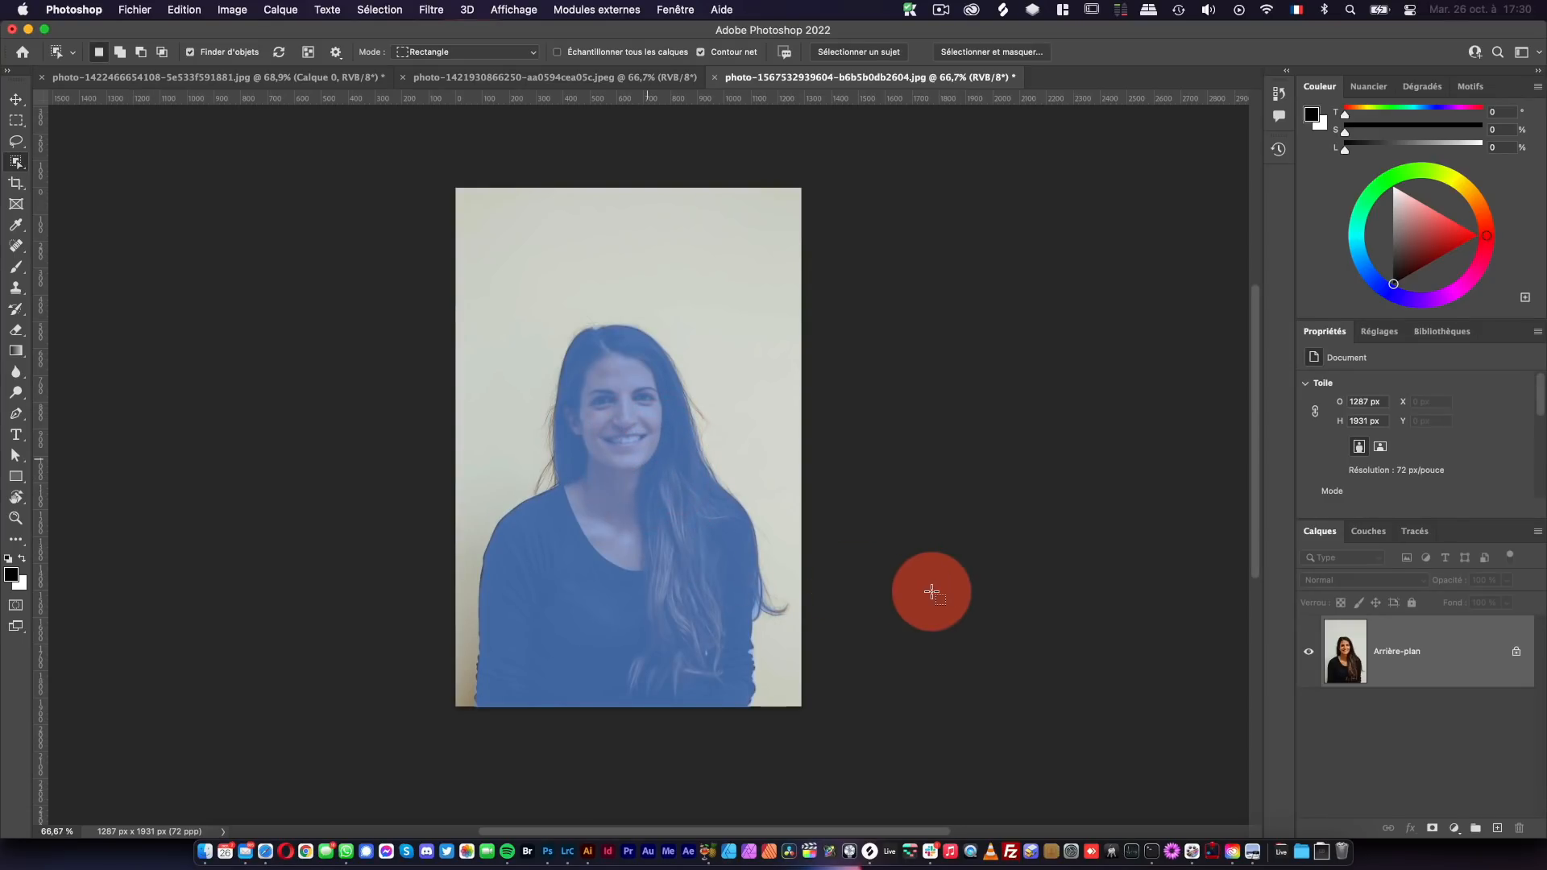
pyautogui.click(1432, 828)
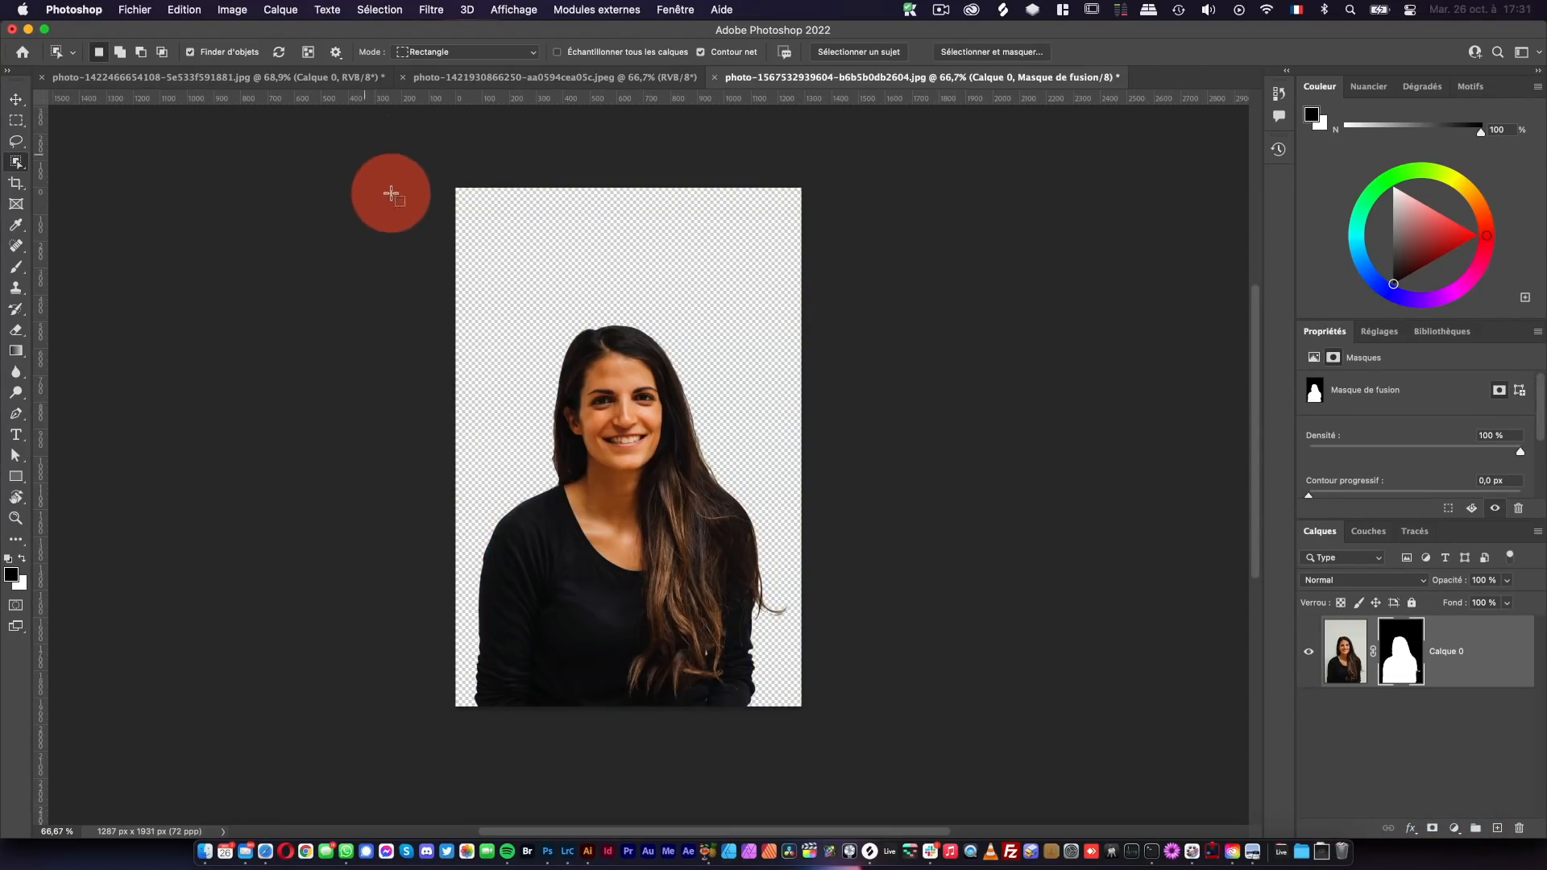
pyautogui.click(281, 10)
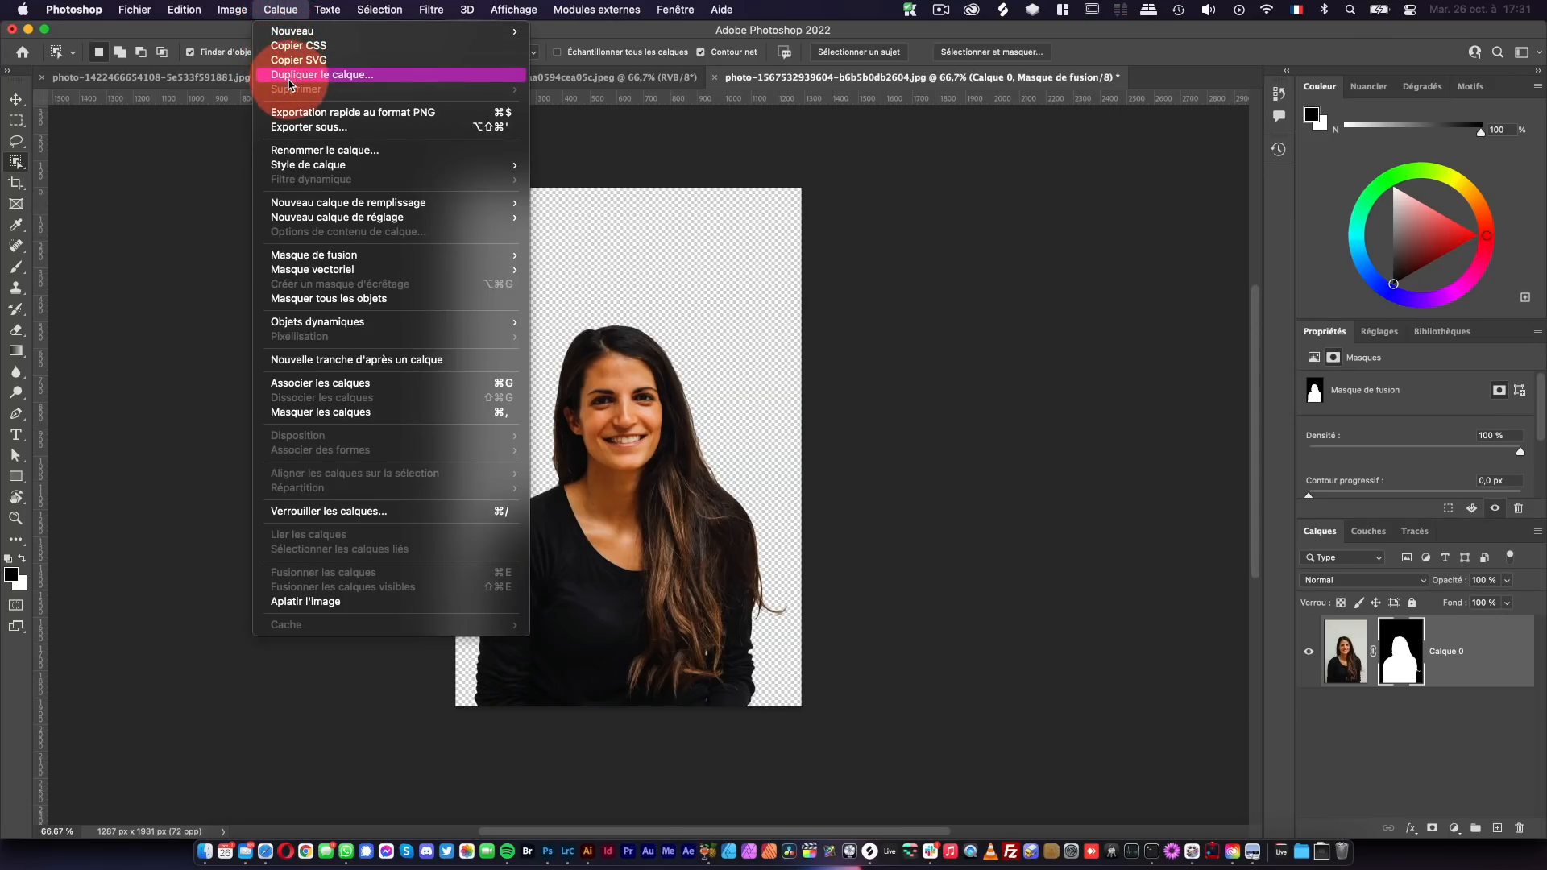
pyautogui.click(291, 84)
pyautogui.click(743, 432)
pyautogui.click(745, 399)
pyautogui.click(910, 387)
pyautogui.click(190, 77)
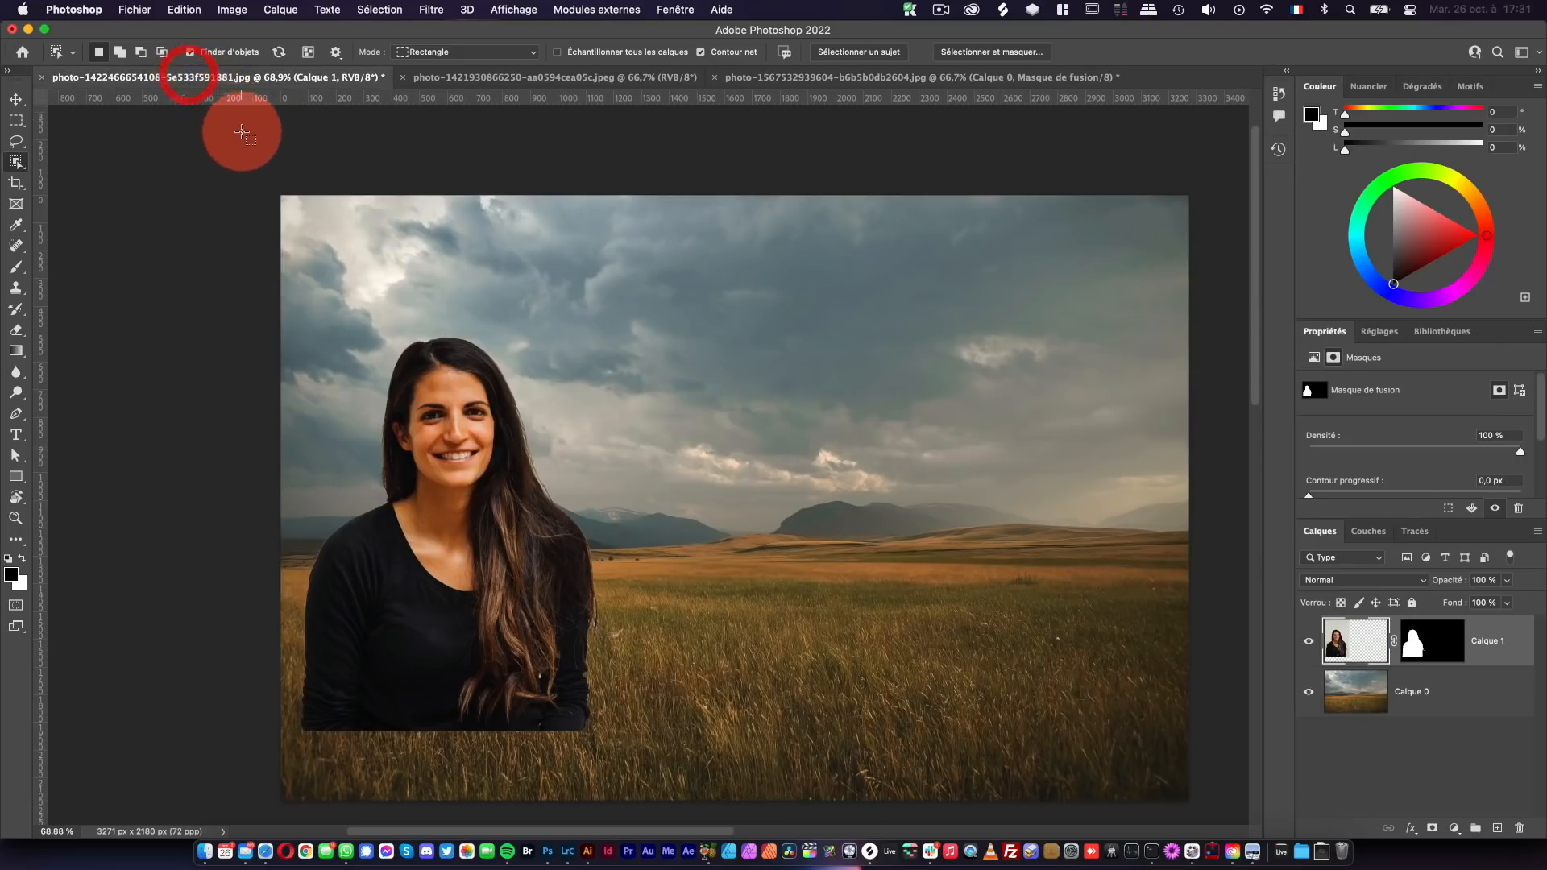
pyautogui.press('v')
pyautogui.moveTo(482, 517); pyautogui.dragTo(761, 587)
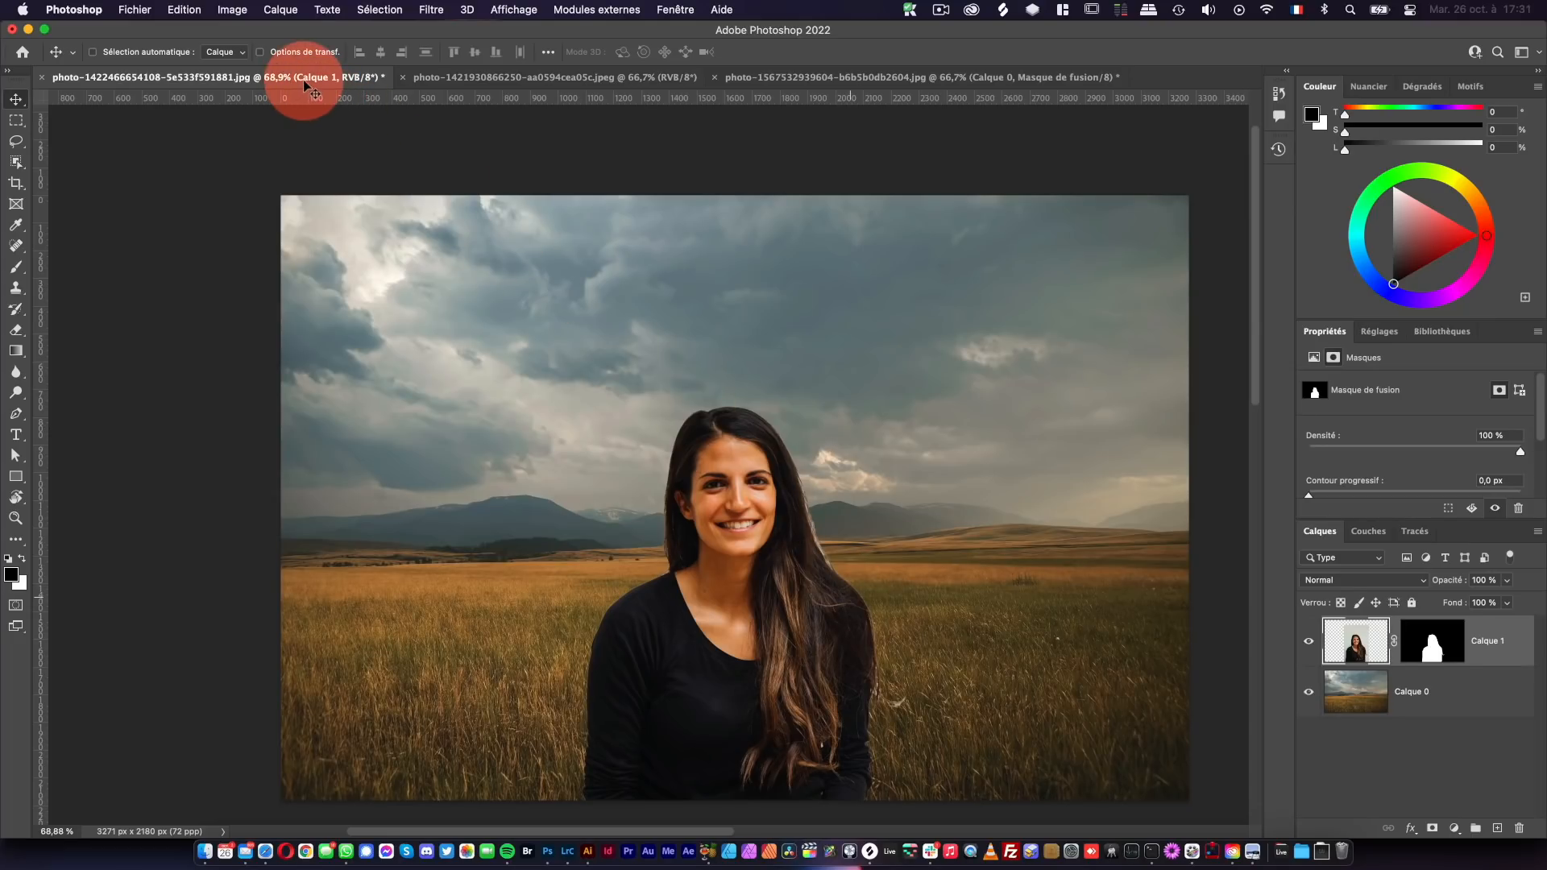
pyautogui.click(436, 11)
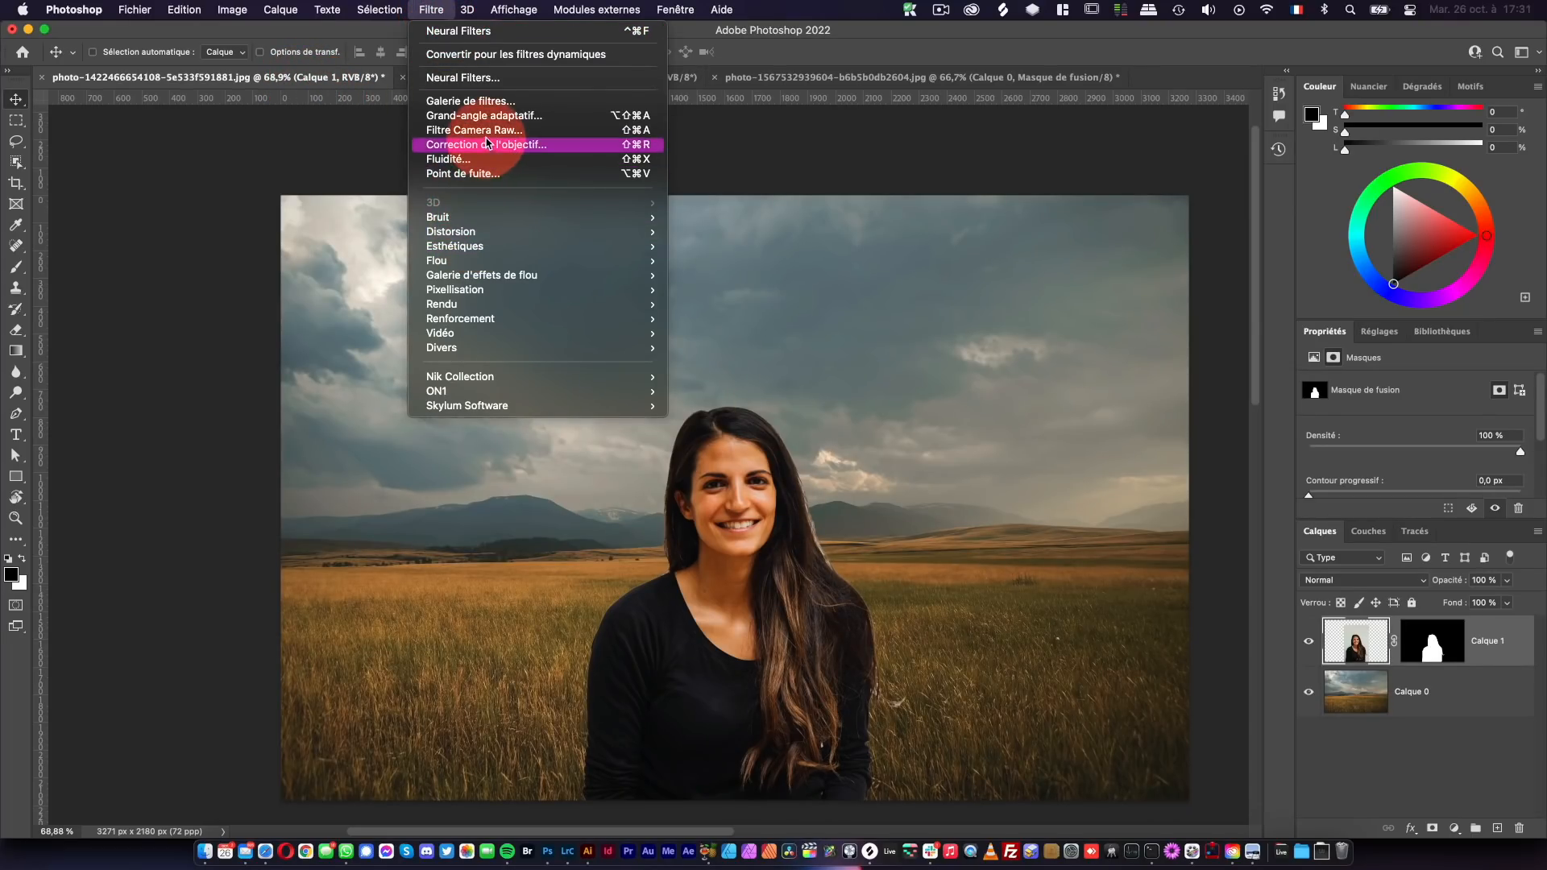
pyautogui.click(483, 79)
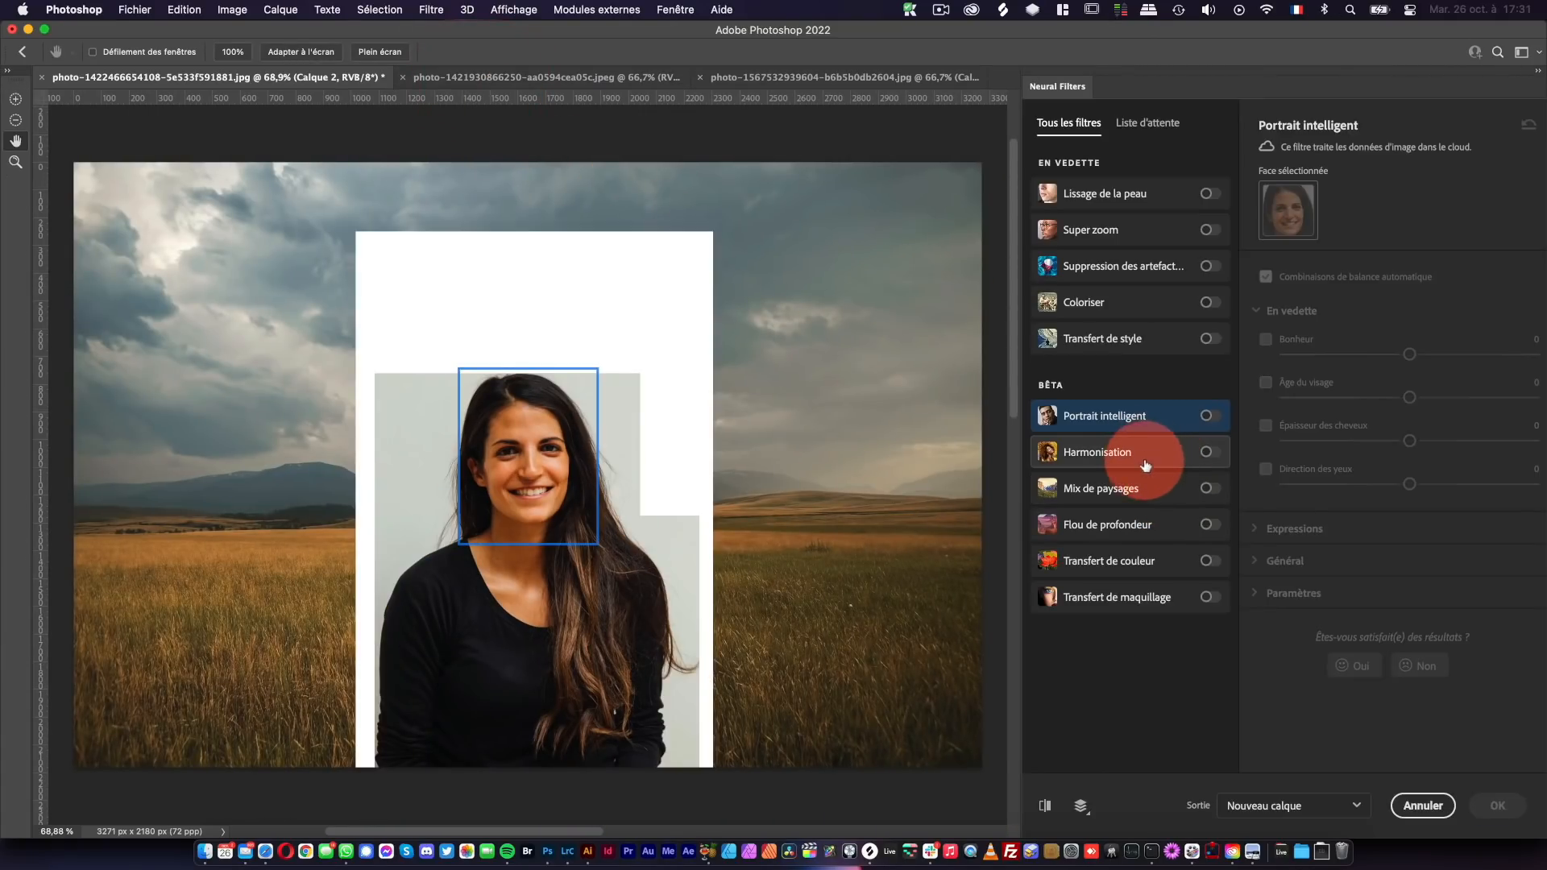
pyautogui.click(1140, 451)
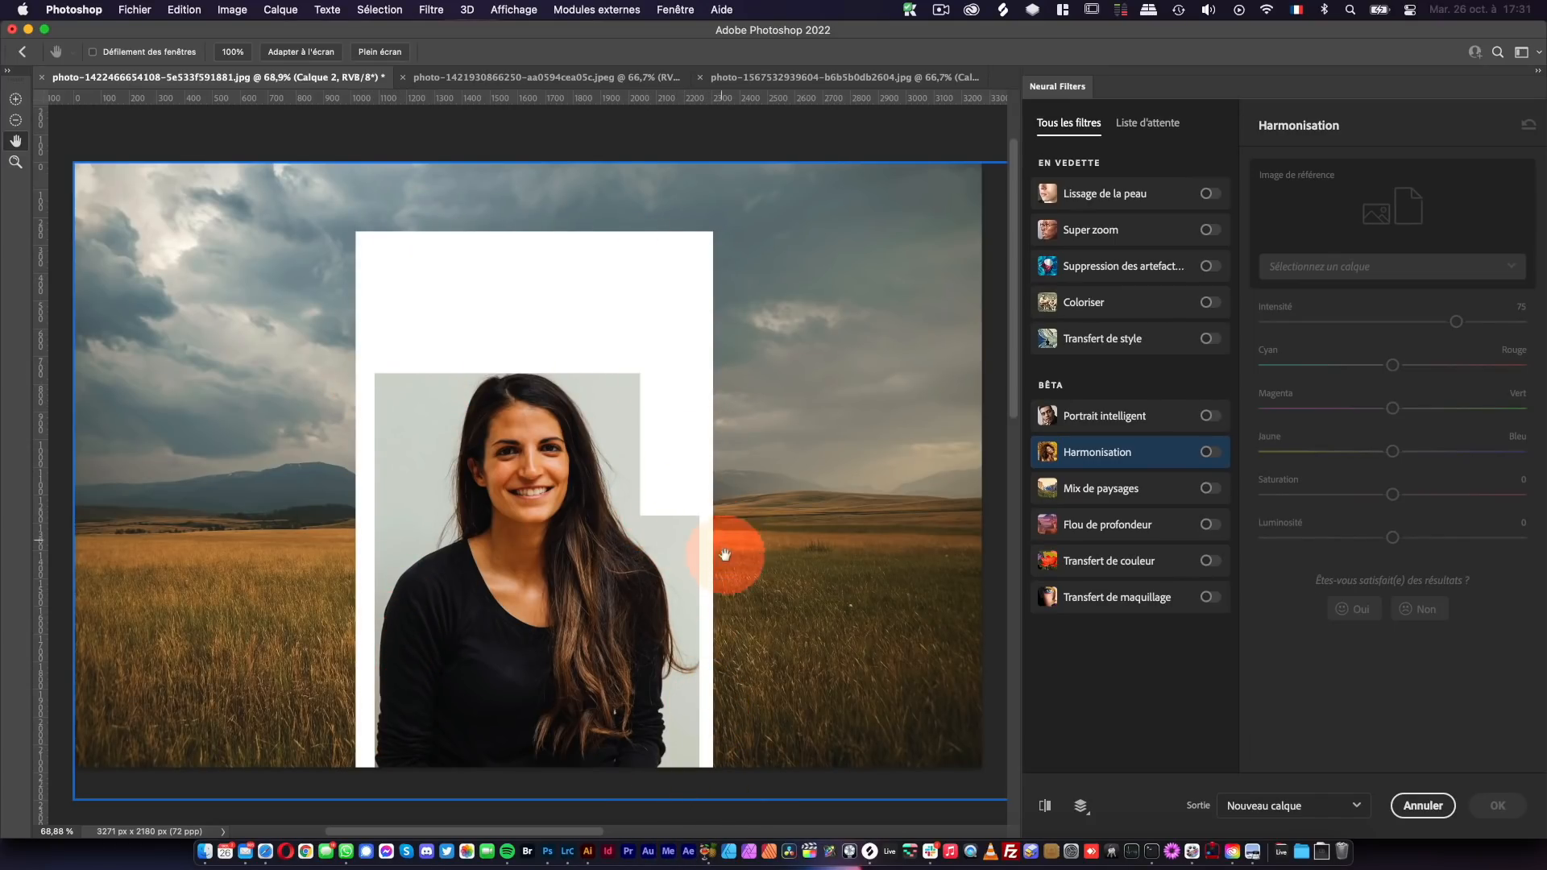
pyautogui.click(1423, 806)
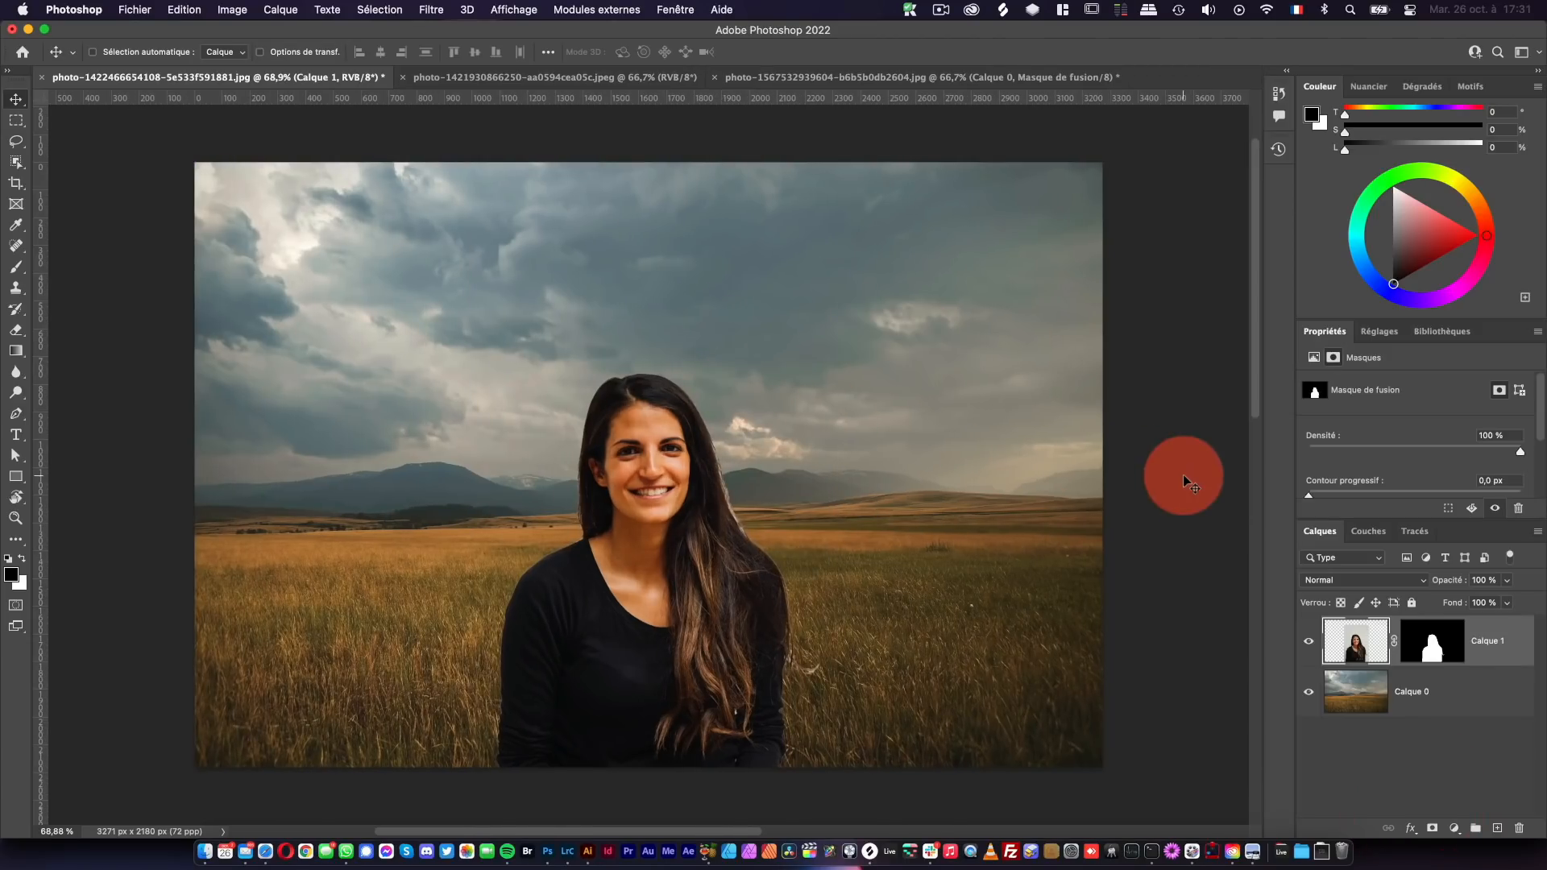
# - Apply the layer mask of the woman's layer, Calque 1, so that only her cut-out pixels remain
pyautogui.click(1431, 641)
pyautogui.rightClick(1433, 645)
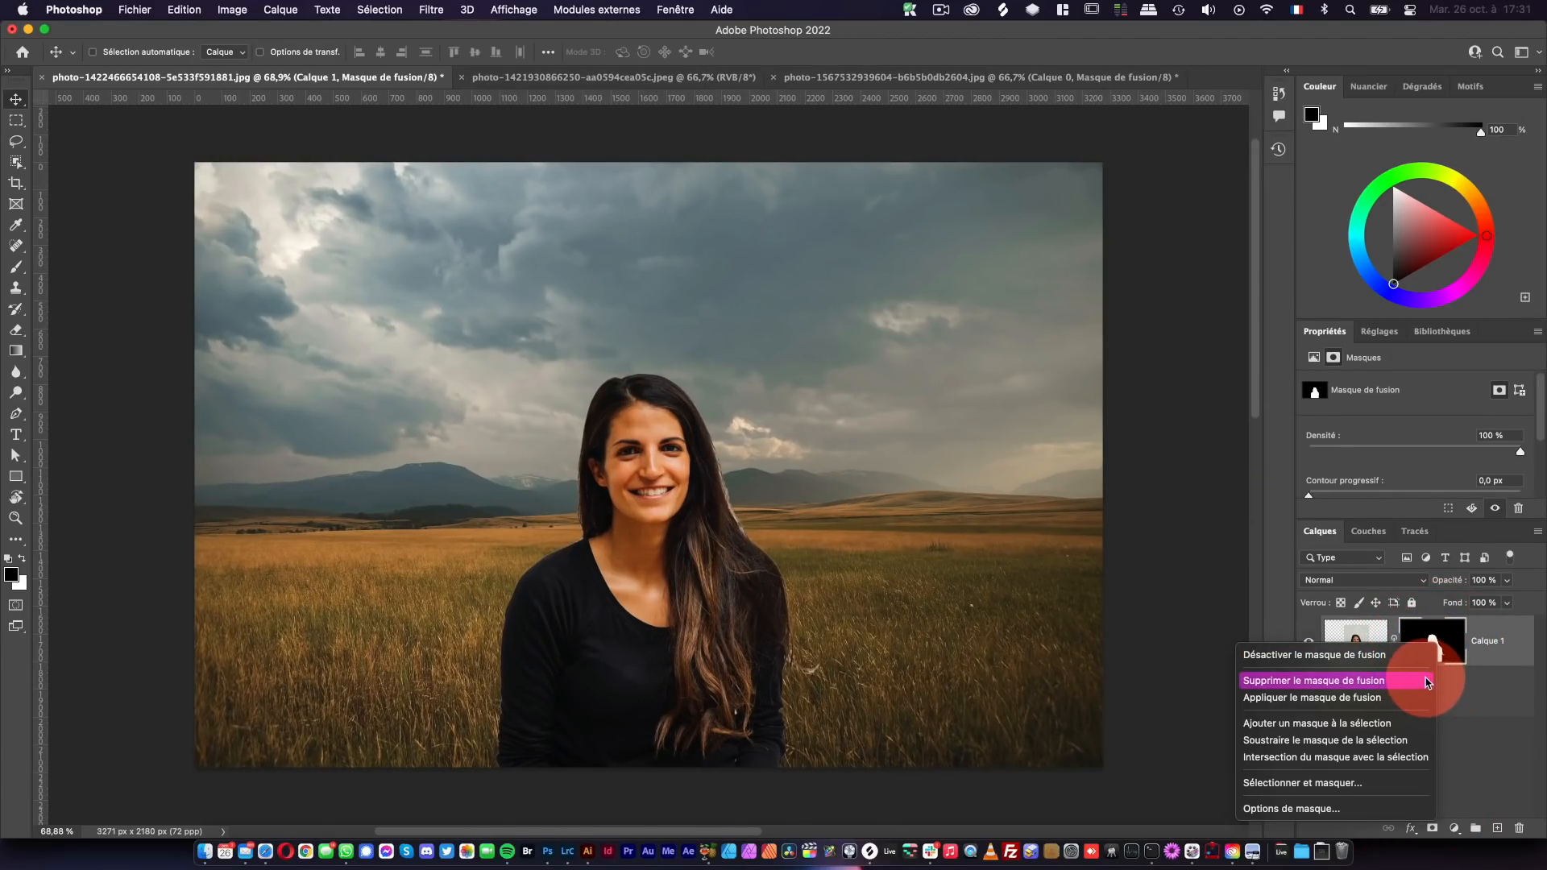
pyautogui.click(1431, 683)
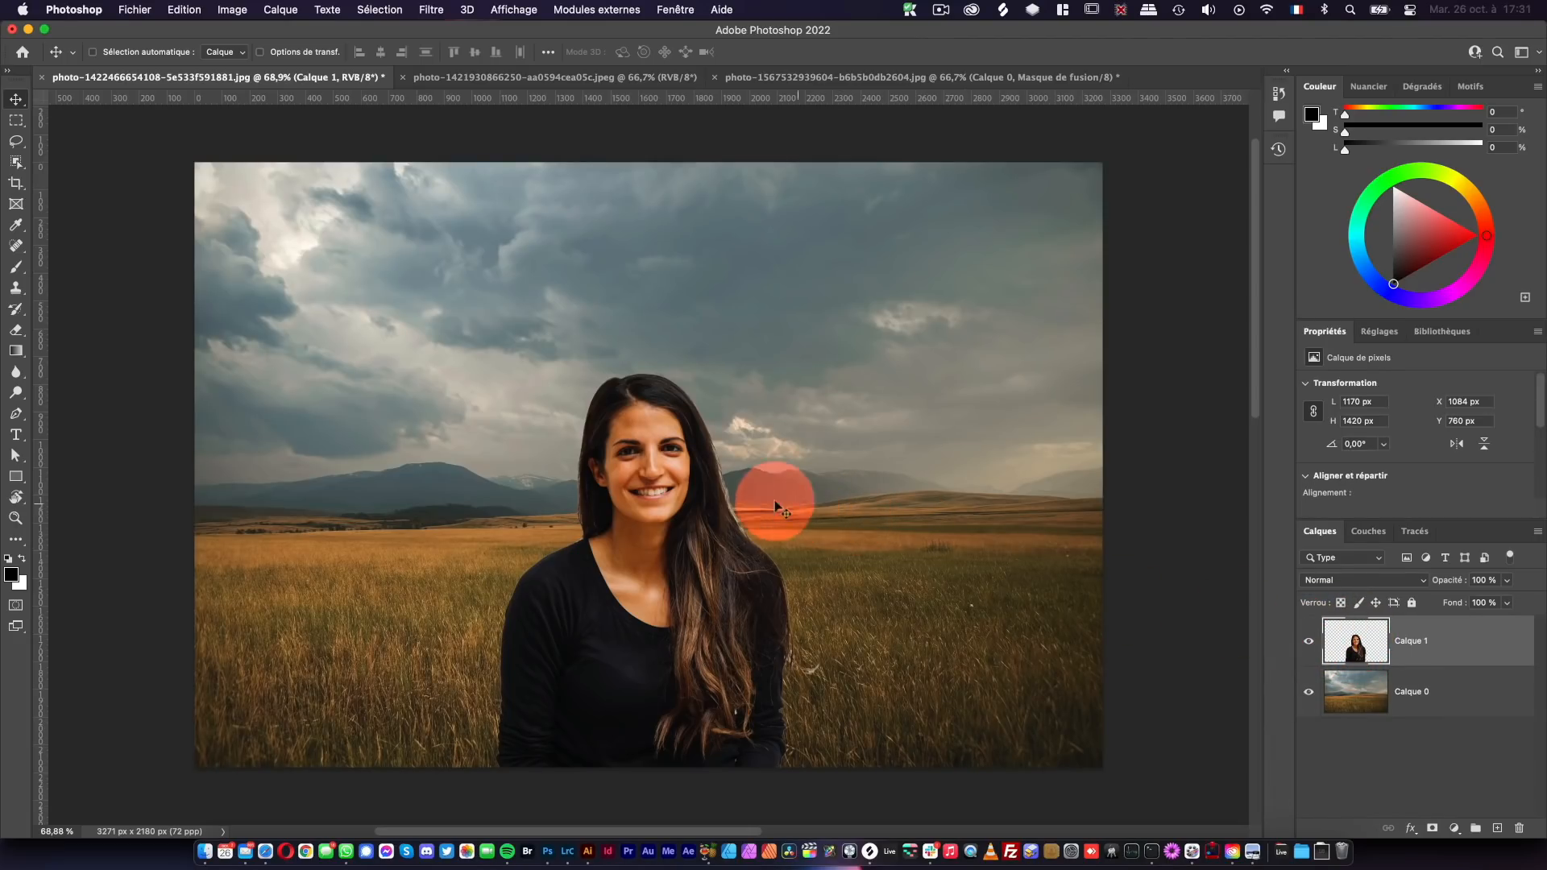
# - Try the Harmonisation neural filter on the woman's layer with Calque 0 as the reference image
pyautogui.click(432, 12)
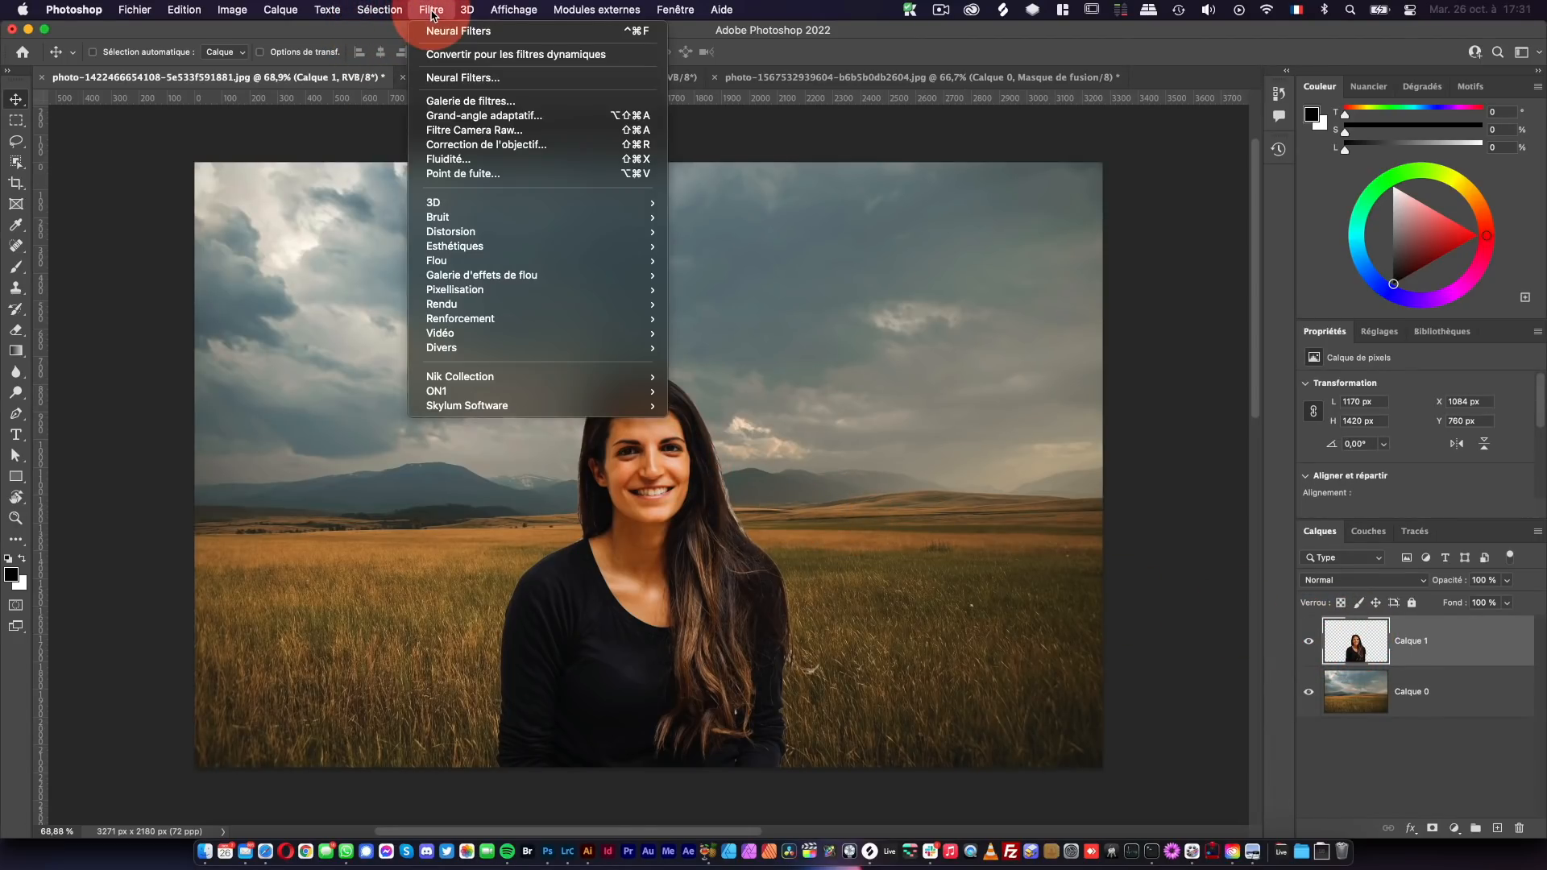
pyautogui.click(439, 77)
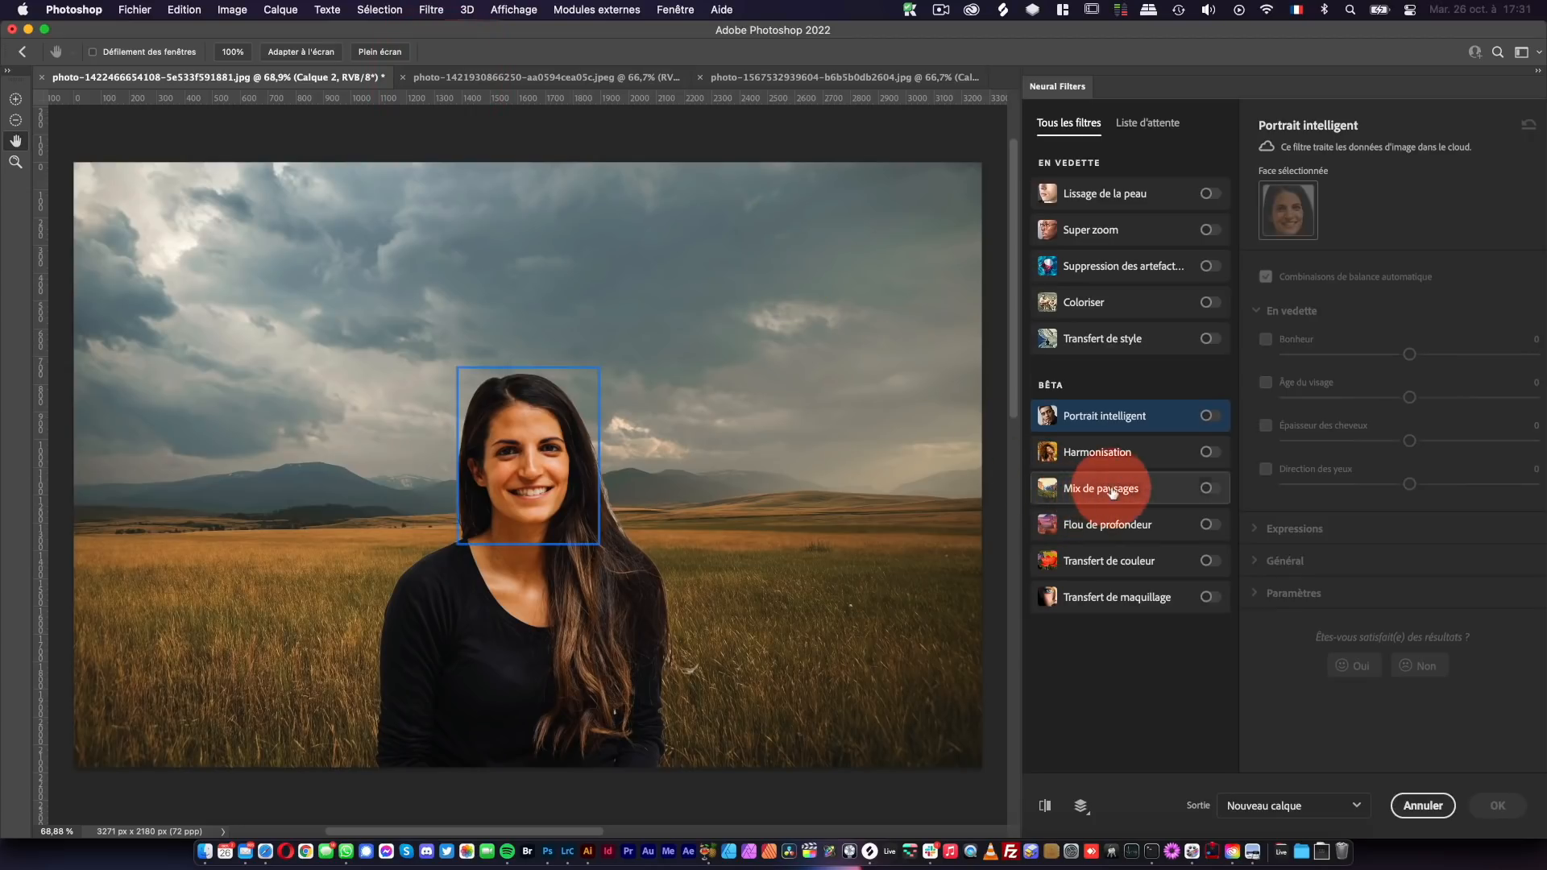
pyautogui.click(1158, 450)
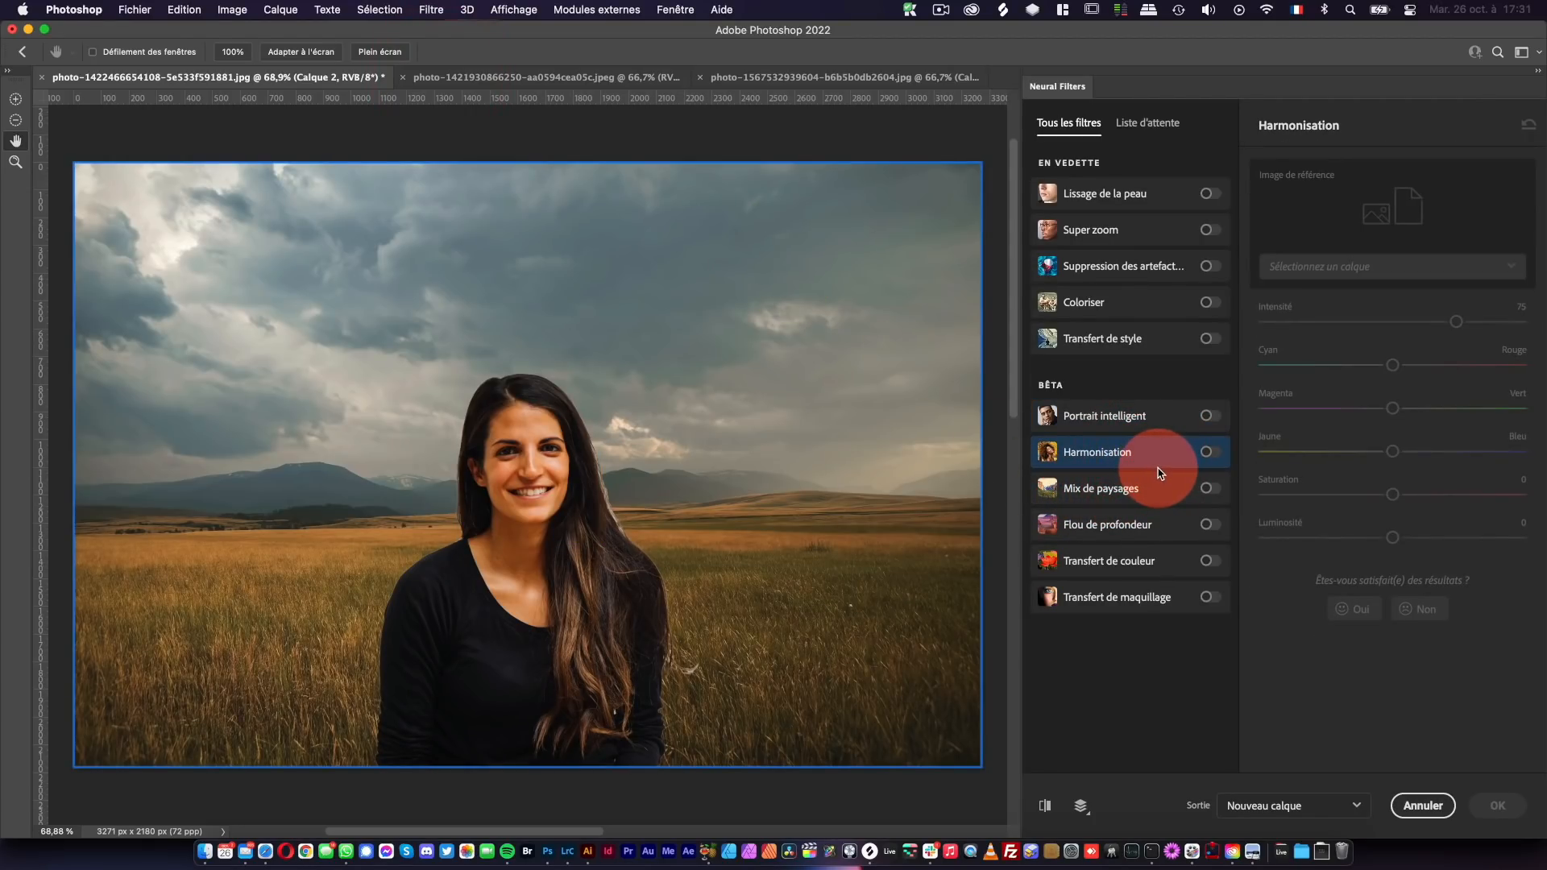
pyautogui.click(1209, 452)
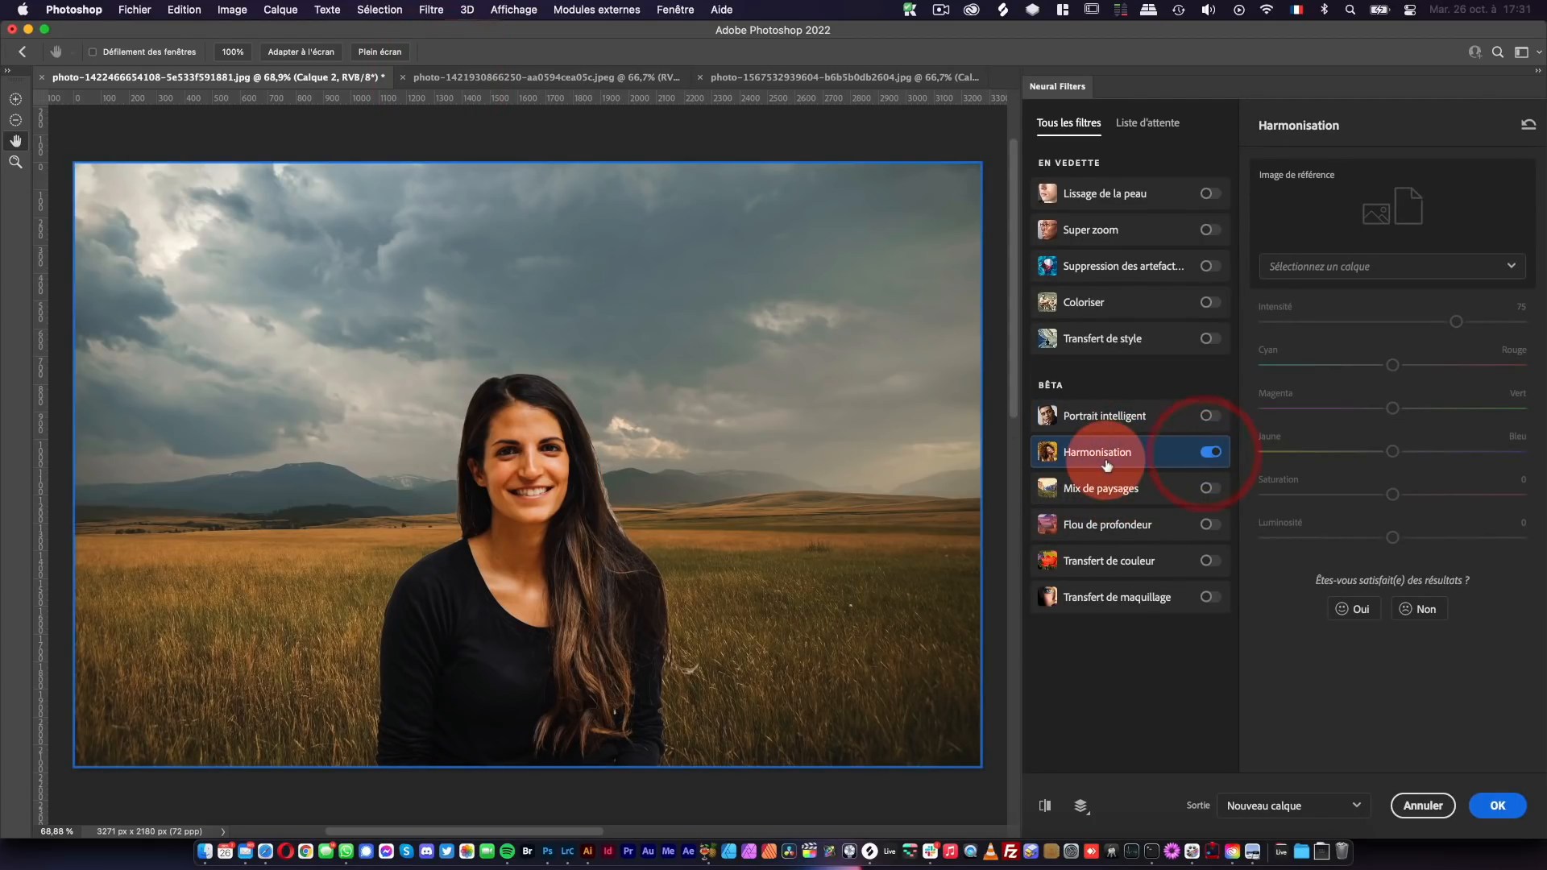
pyautogui.click(1350, 272)
pyautogui.click(1342, 305)
pyautogui.click(1063, 441)
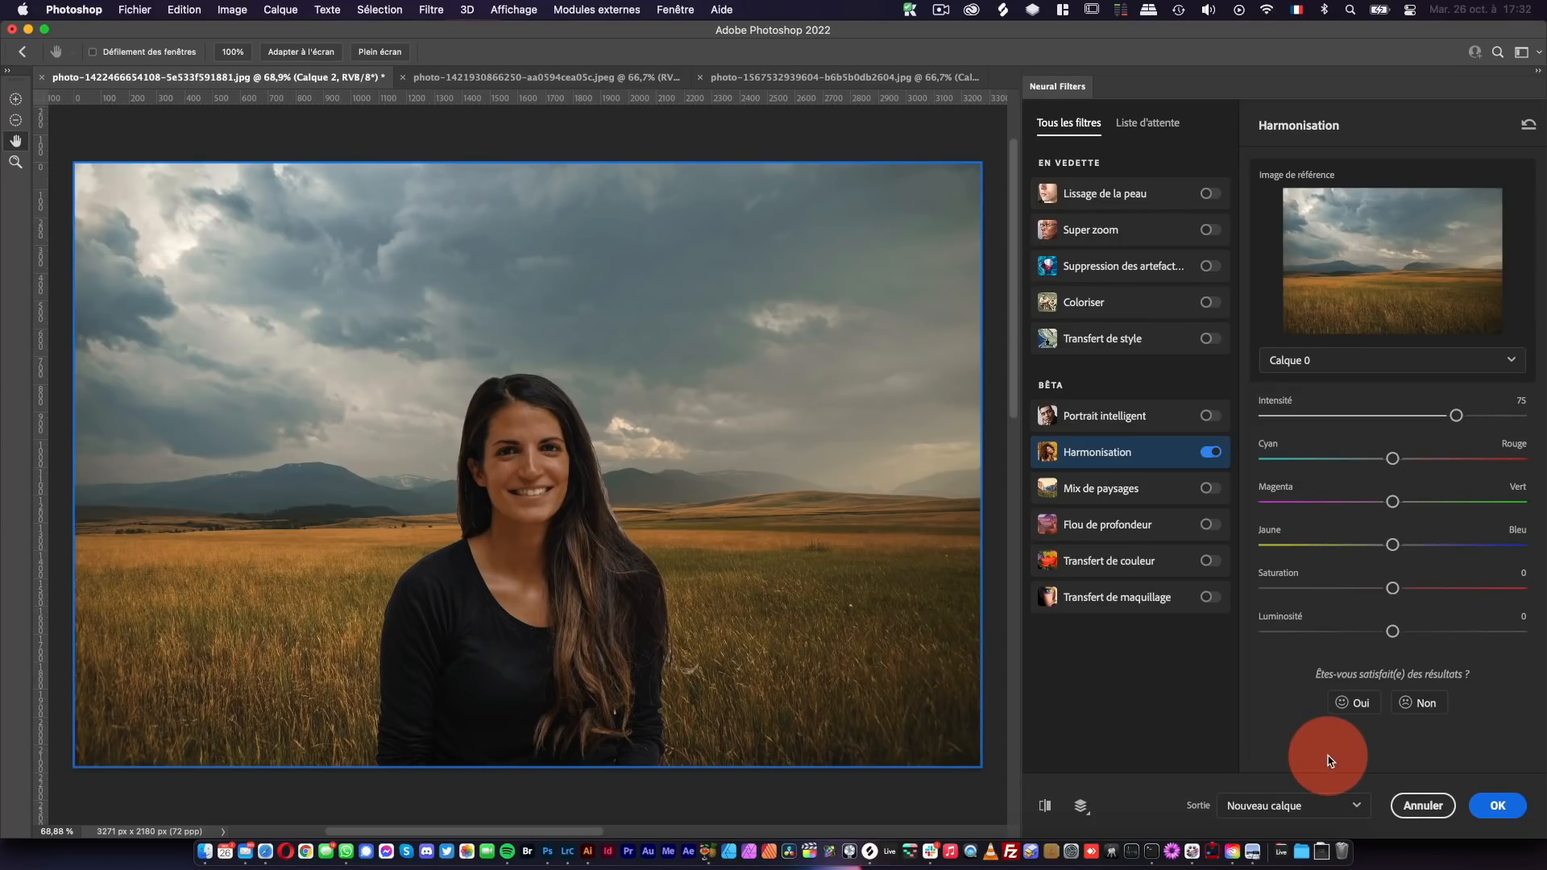
pyautogui.click(1422, 806)
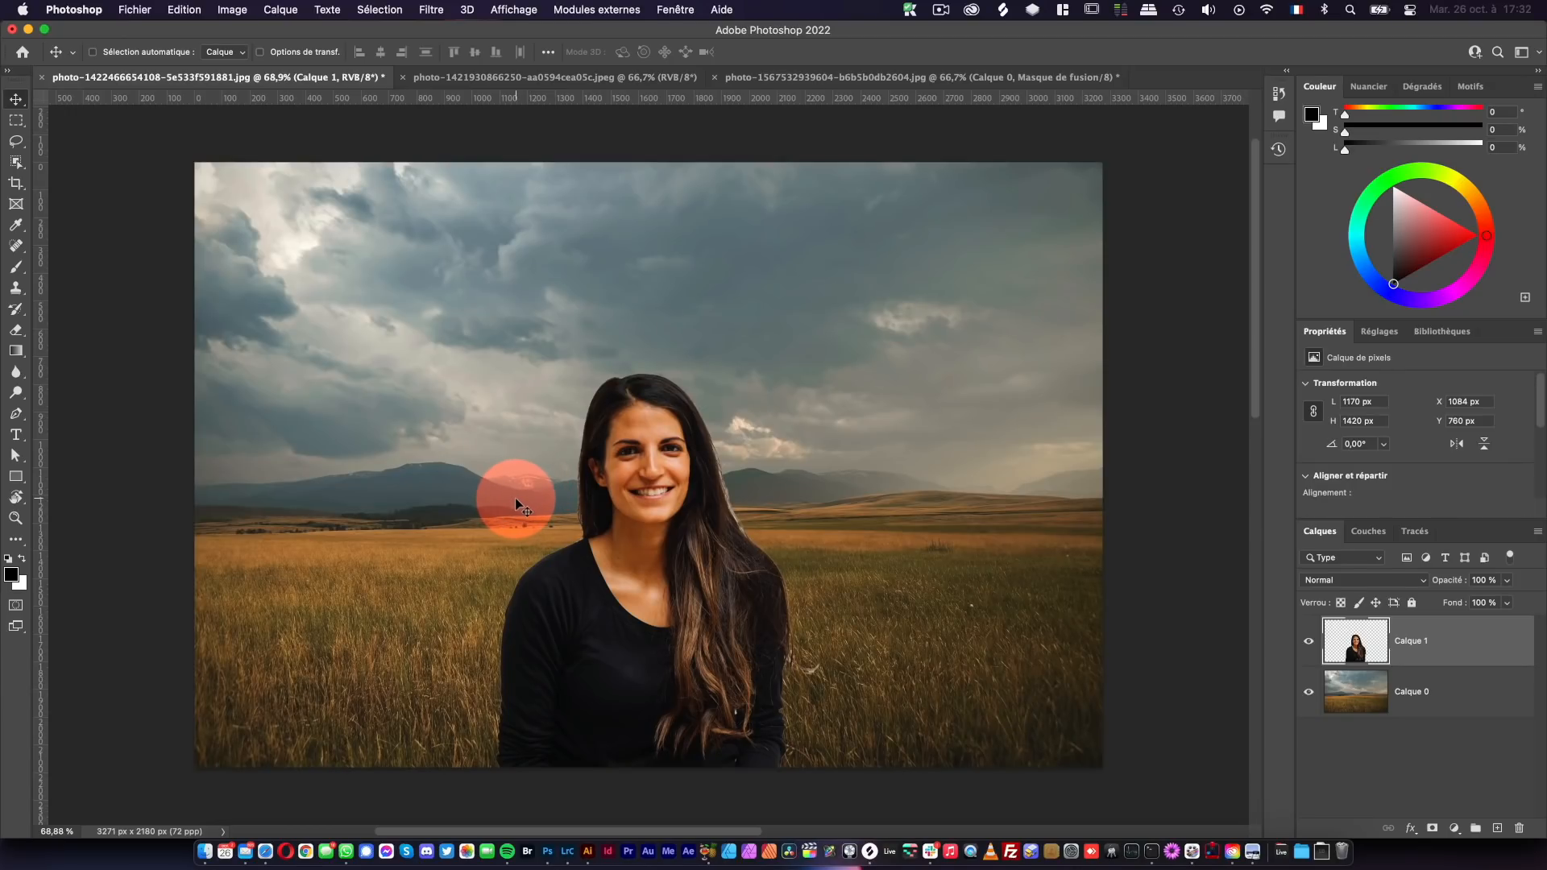
pyautogui.click(280, 10)
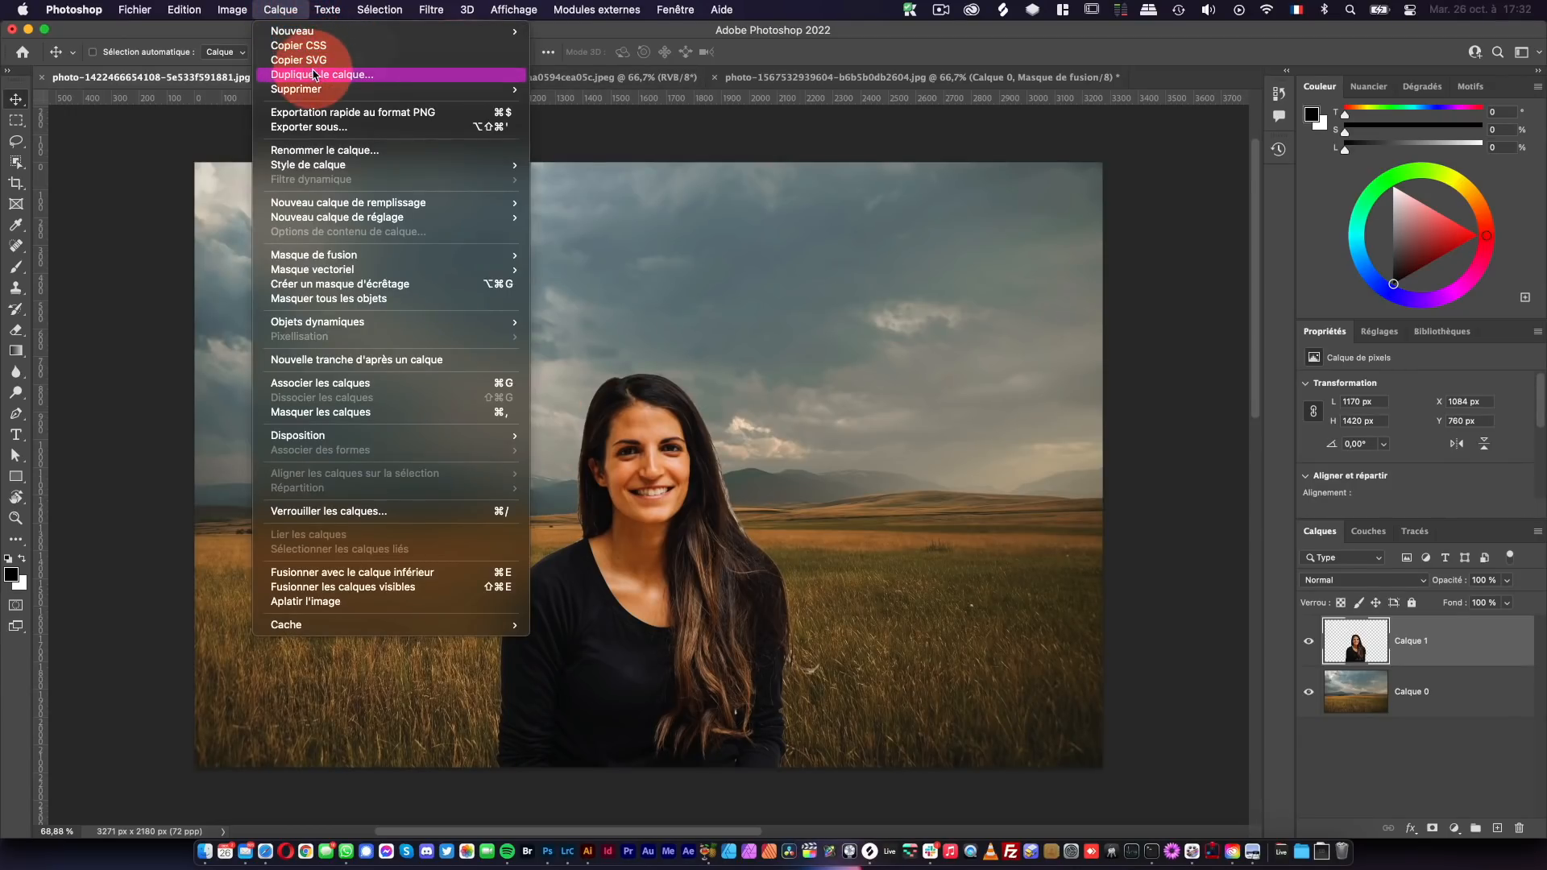
pyautogui.click(317, 75)
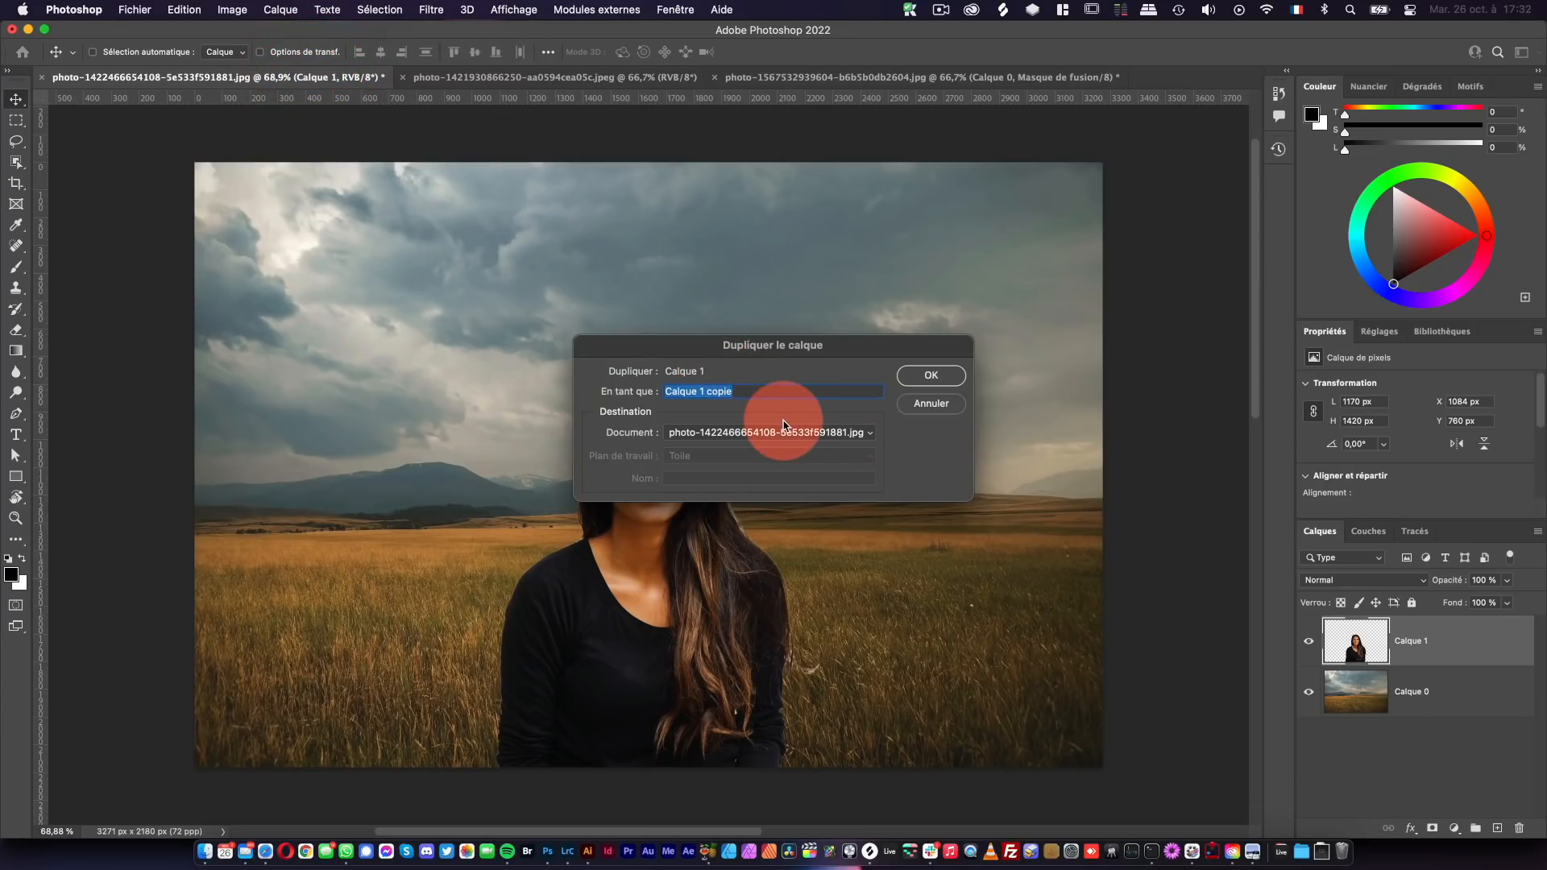
pyautogui.click(788, 434)
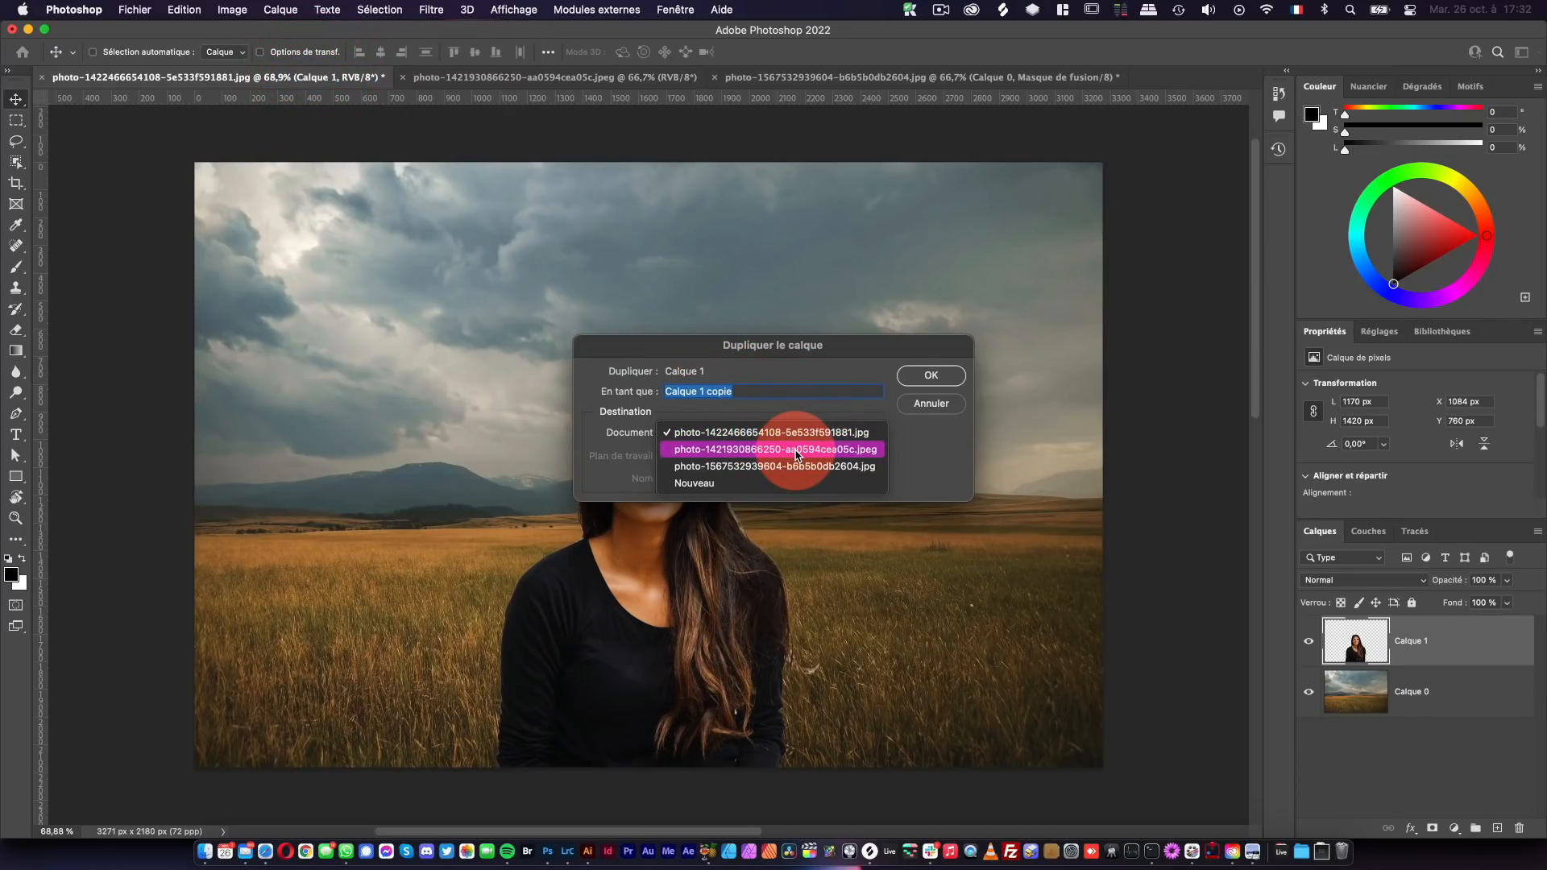
pyautogui.click(796, 449)
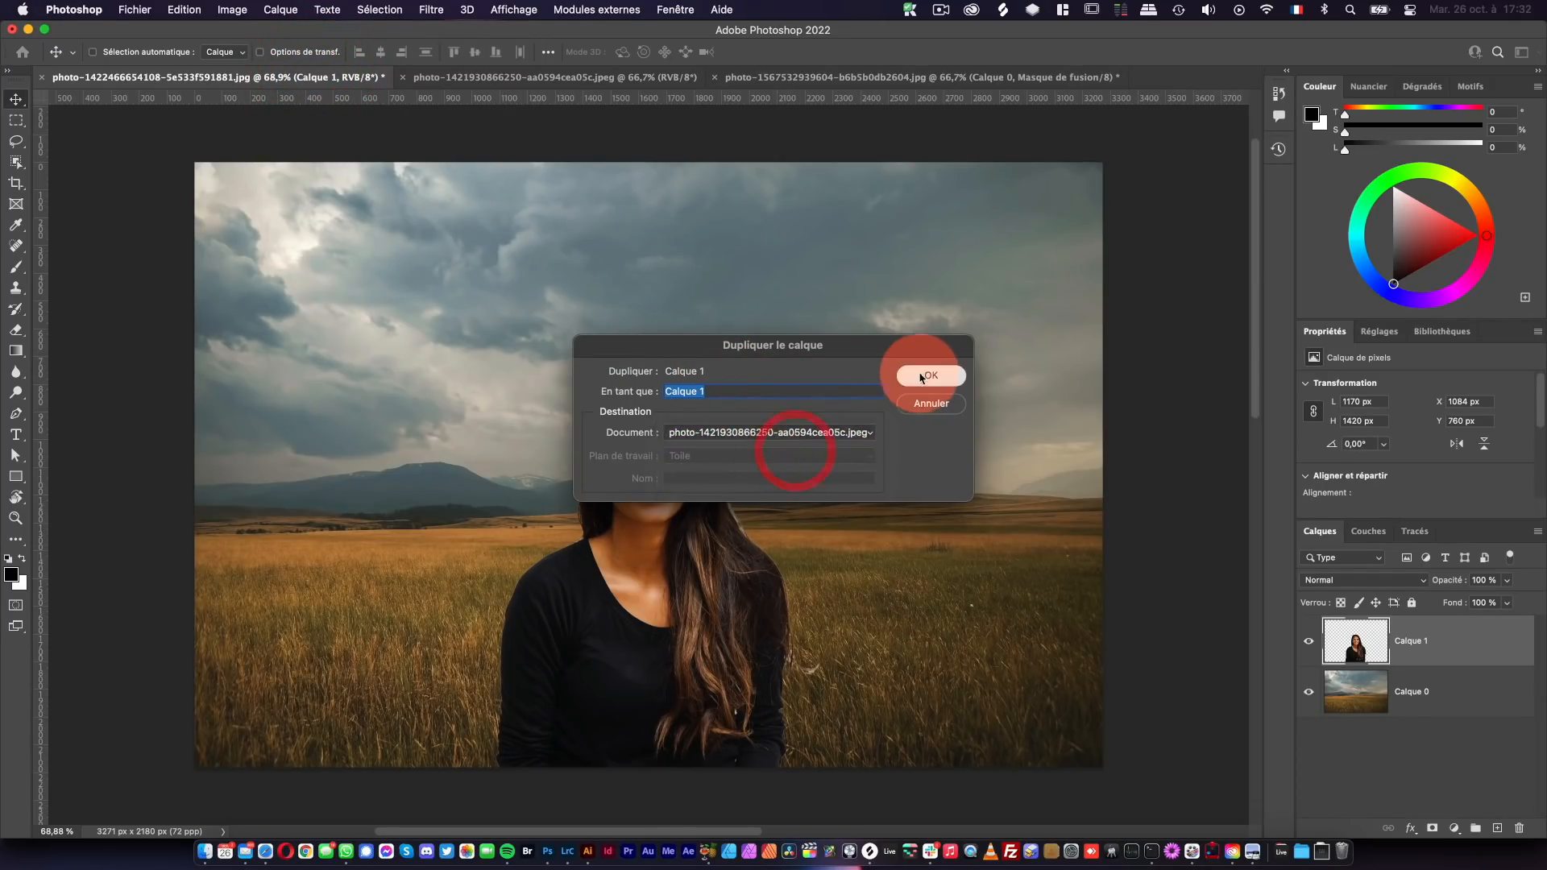
pyautogui.click(930, 375)
pyautogui.click(574, 76)
pyautogui.moveTo(670, 526); pyautogui.dragTo(997, 635)
pyautogui.press('space')
pyautogui.moveTo(716, 514); pyautogui.dragTo(574, 461)
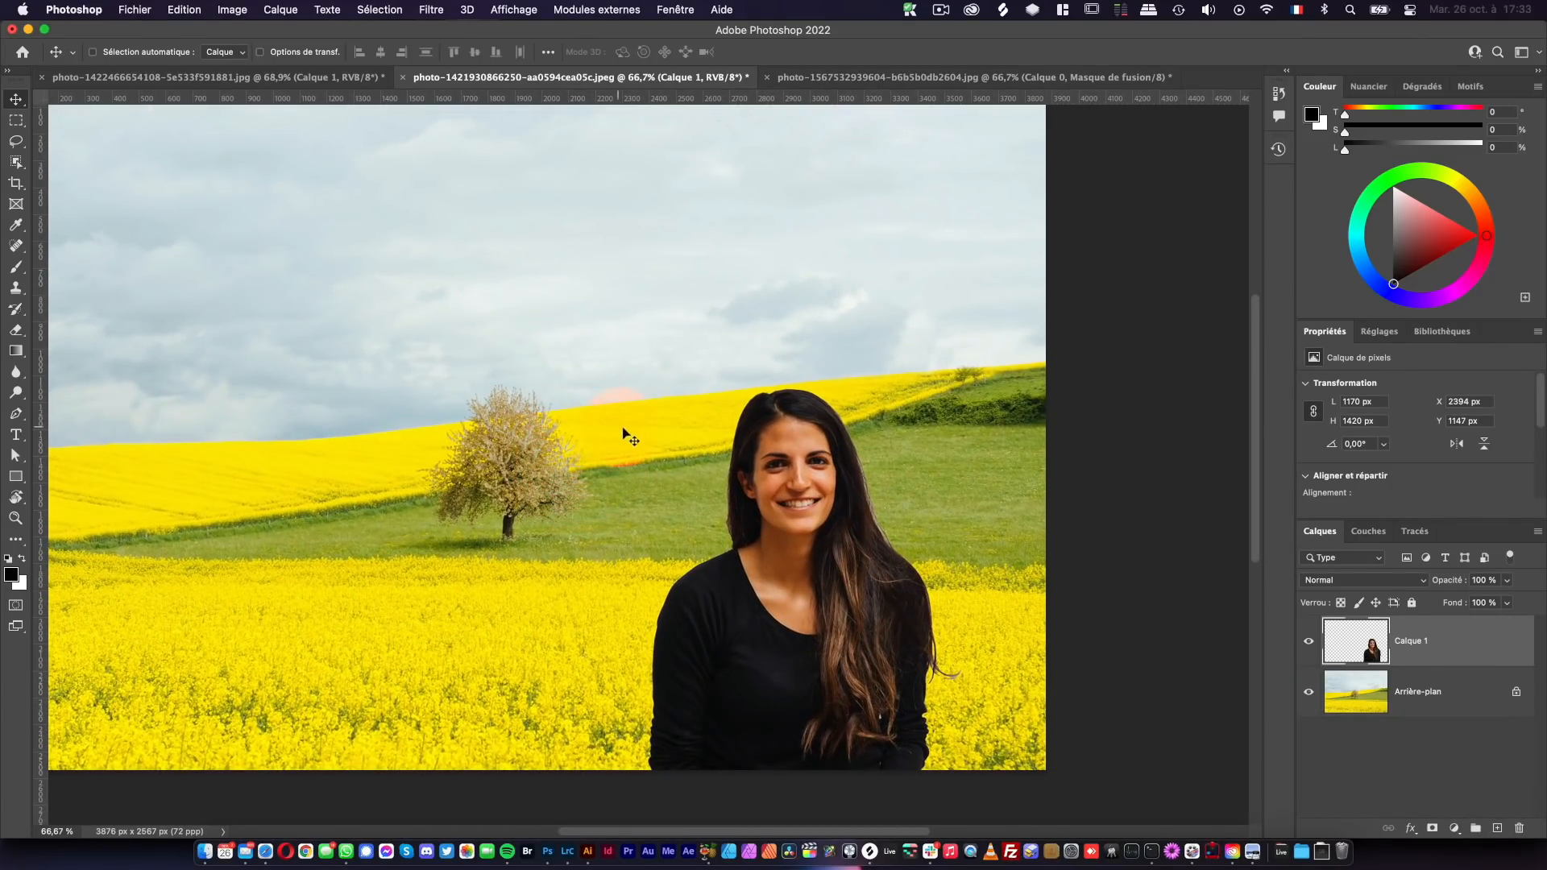
# - Crop the yellow field image to a 1446 x 1579 px portrait area around the woman and clear the selection
pyautogui.press('m')
pyautogui.moveTo(567, 227); pyautogui.dragTo(1013, 816)
pyautogui.moveTo(904, 693); pyautogui.dragTo(923, 692)
pyautogui.click(479, 393)
pyautogui.moveTo(579, 346); pyautogui.dragTo(964, 774)
pyautogui.moveTo(916, 689); pyautogui.dragTo(935, 689)
pyautogui.click(232, 9)
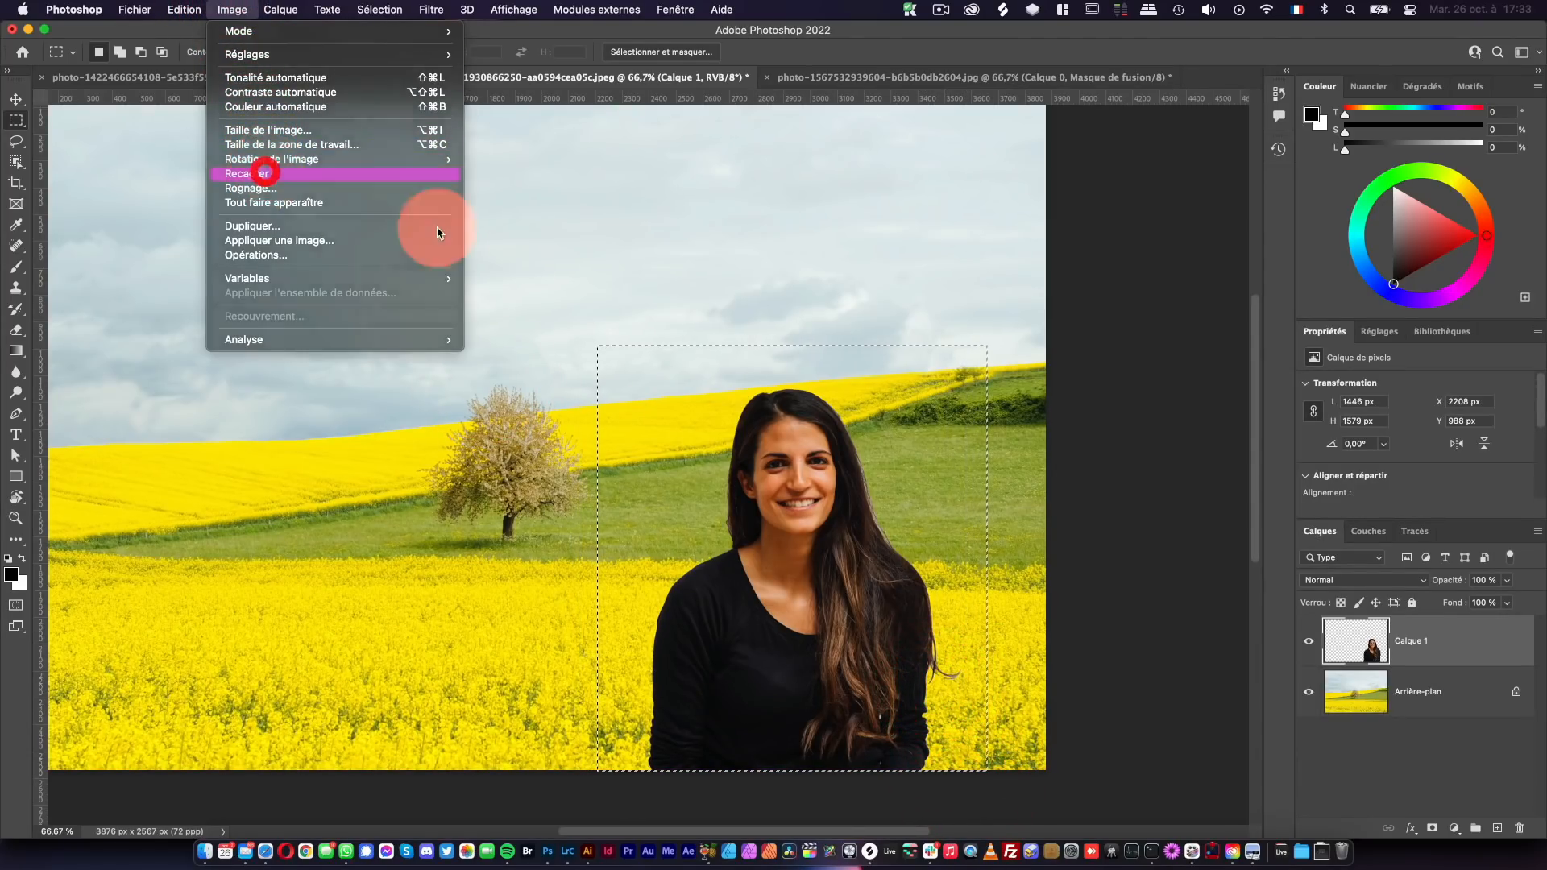
pyautogui.click(339, 171)
pyautogui.press('super+d')
pyautogui.press('space')
pyautogui.moveTo(306, 238); pyautogui.dragTo(754, 421)
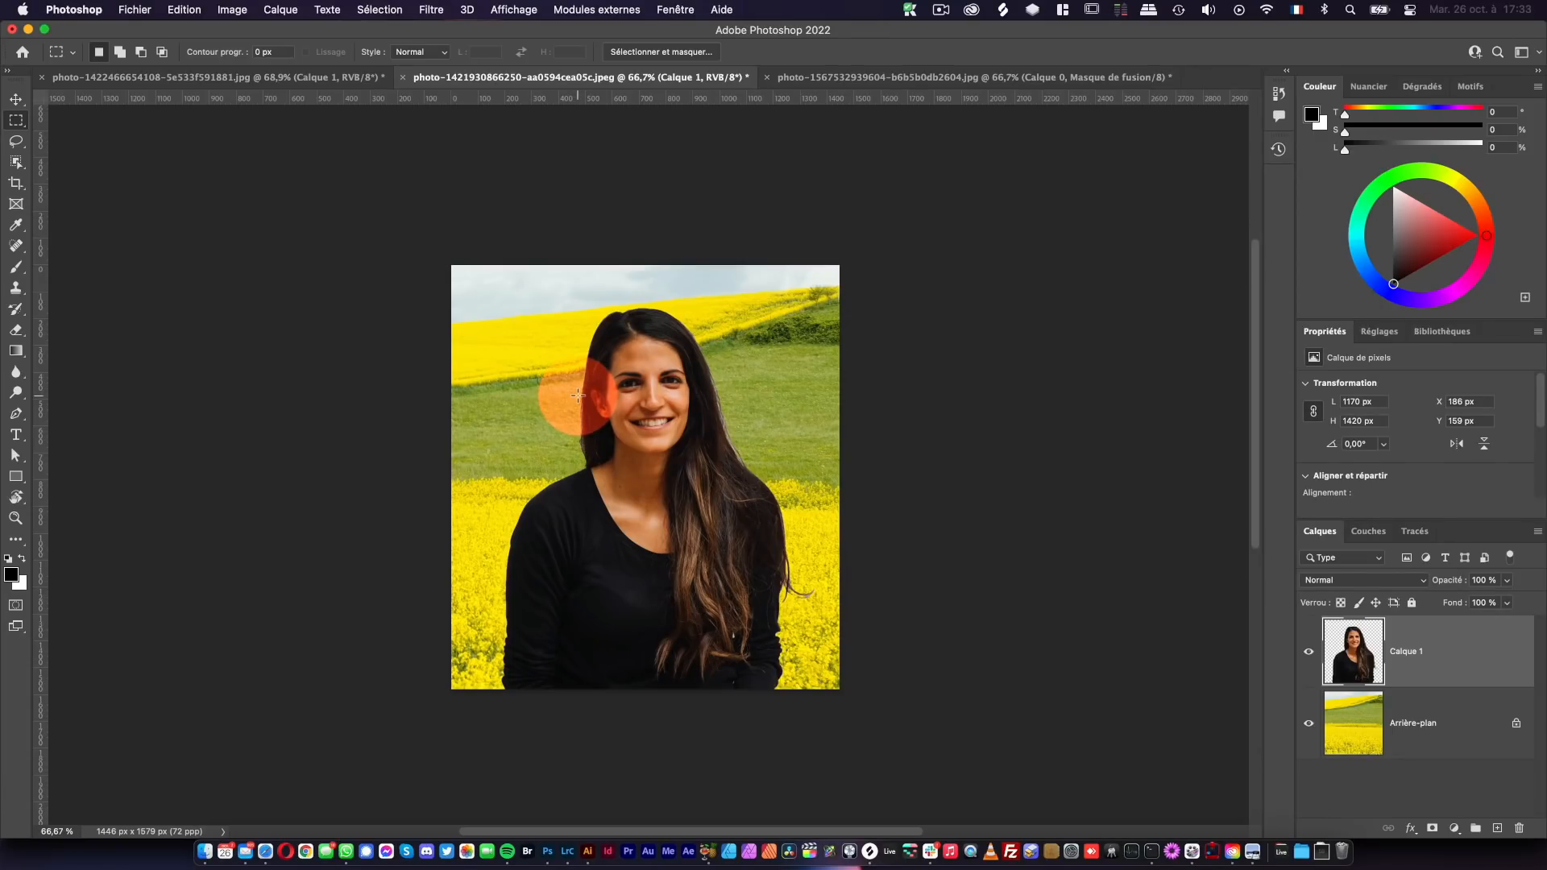
# - Apply the Harmonisation neural filter to the woman with Arrière-plan as the reference and intensity 75, output to a new layer
pyautogui.click(431, 10)
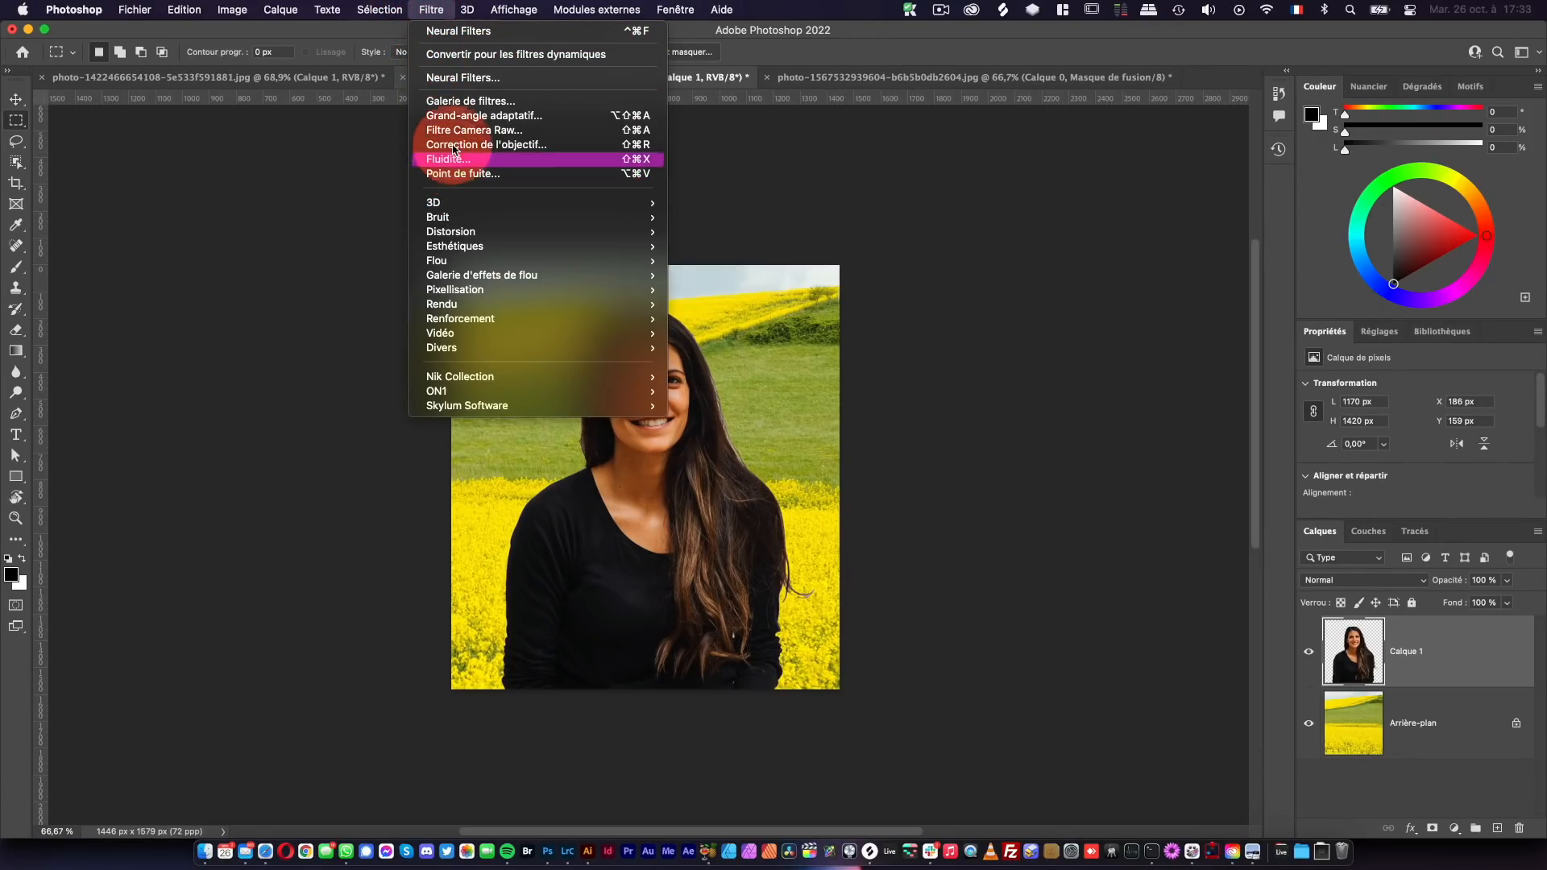
pyautogui.click(449, 78)
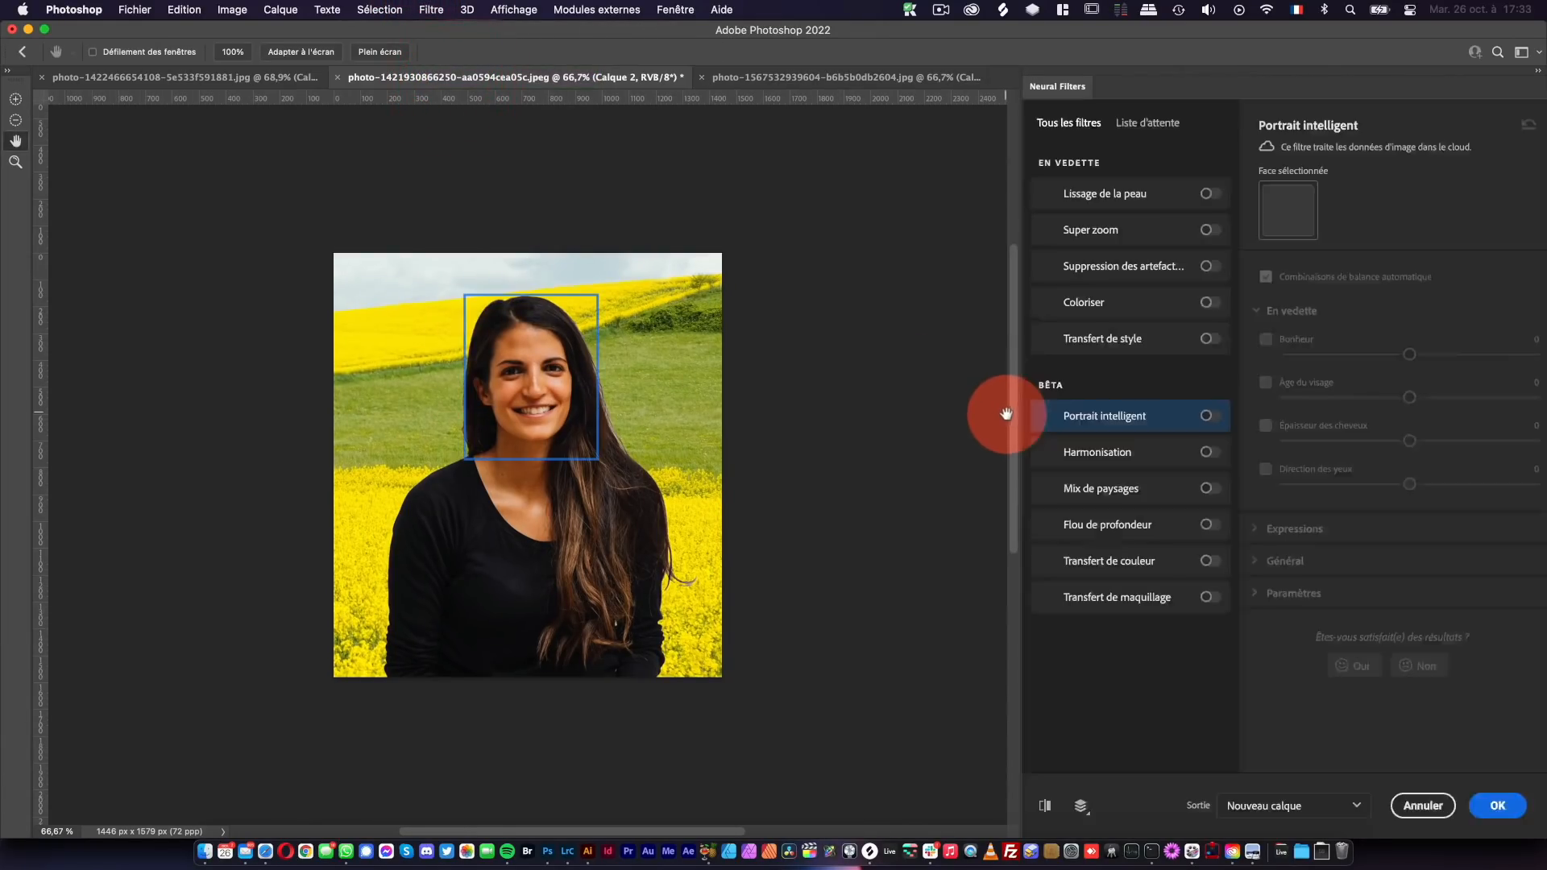
pyautogui.click(1209, 452)
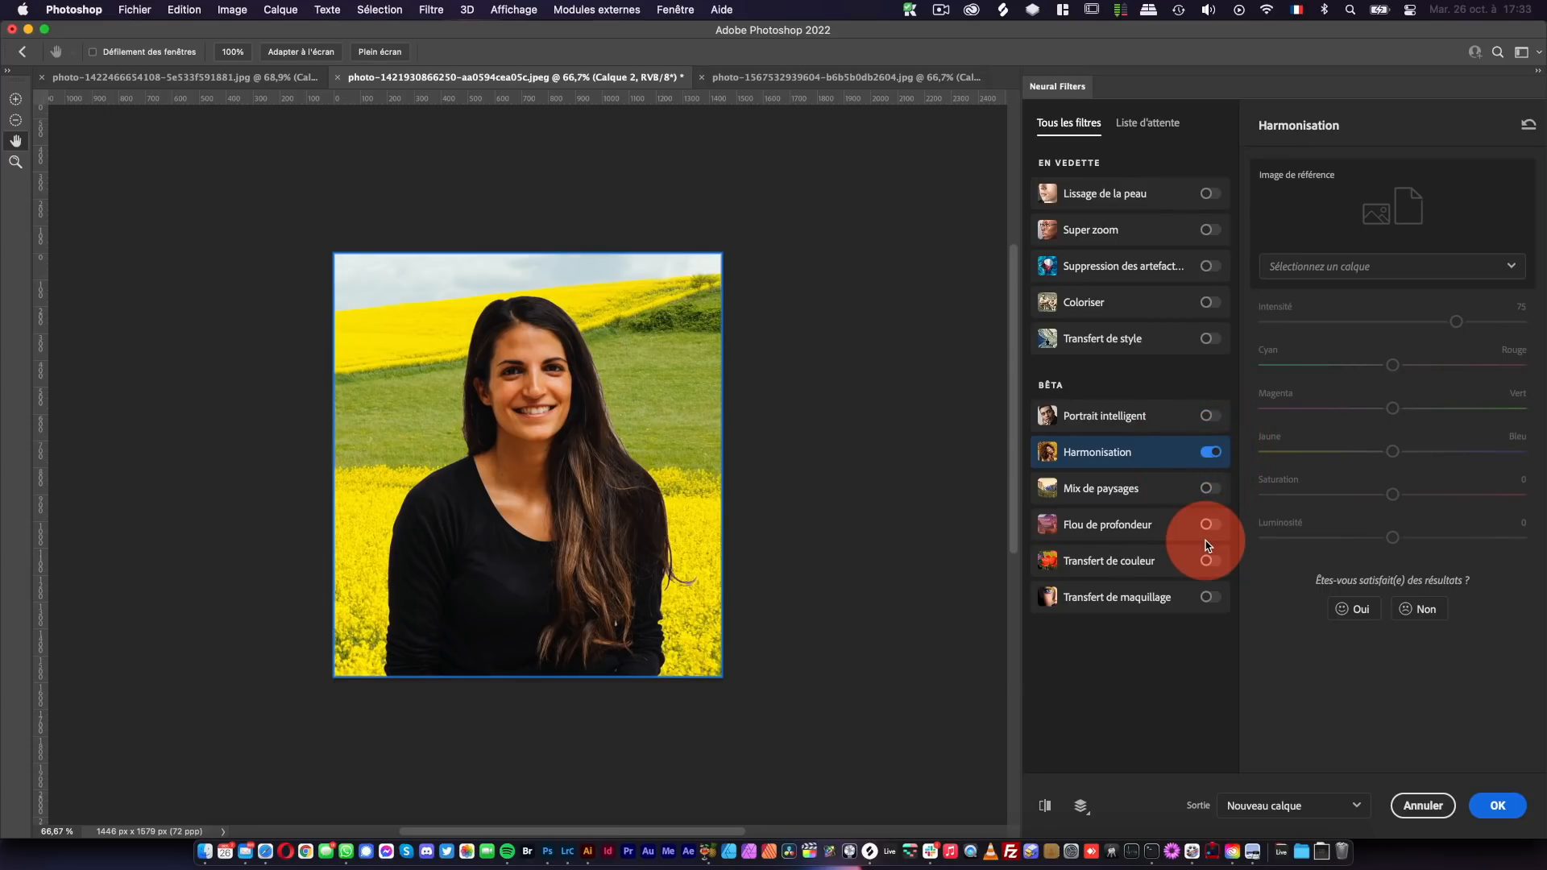
pyautogui.click(1394, 266)
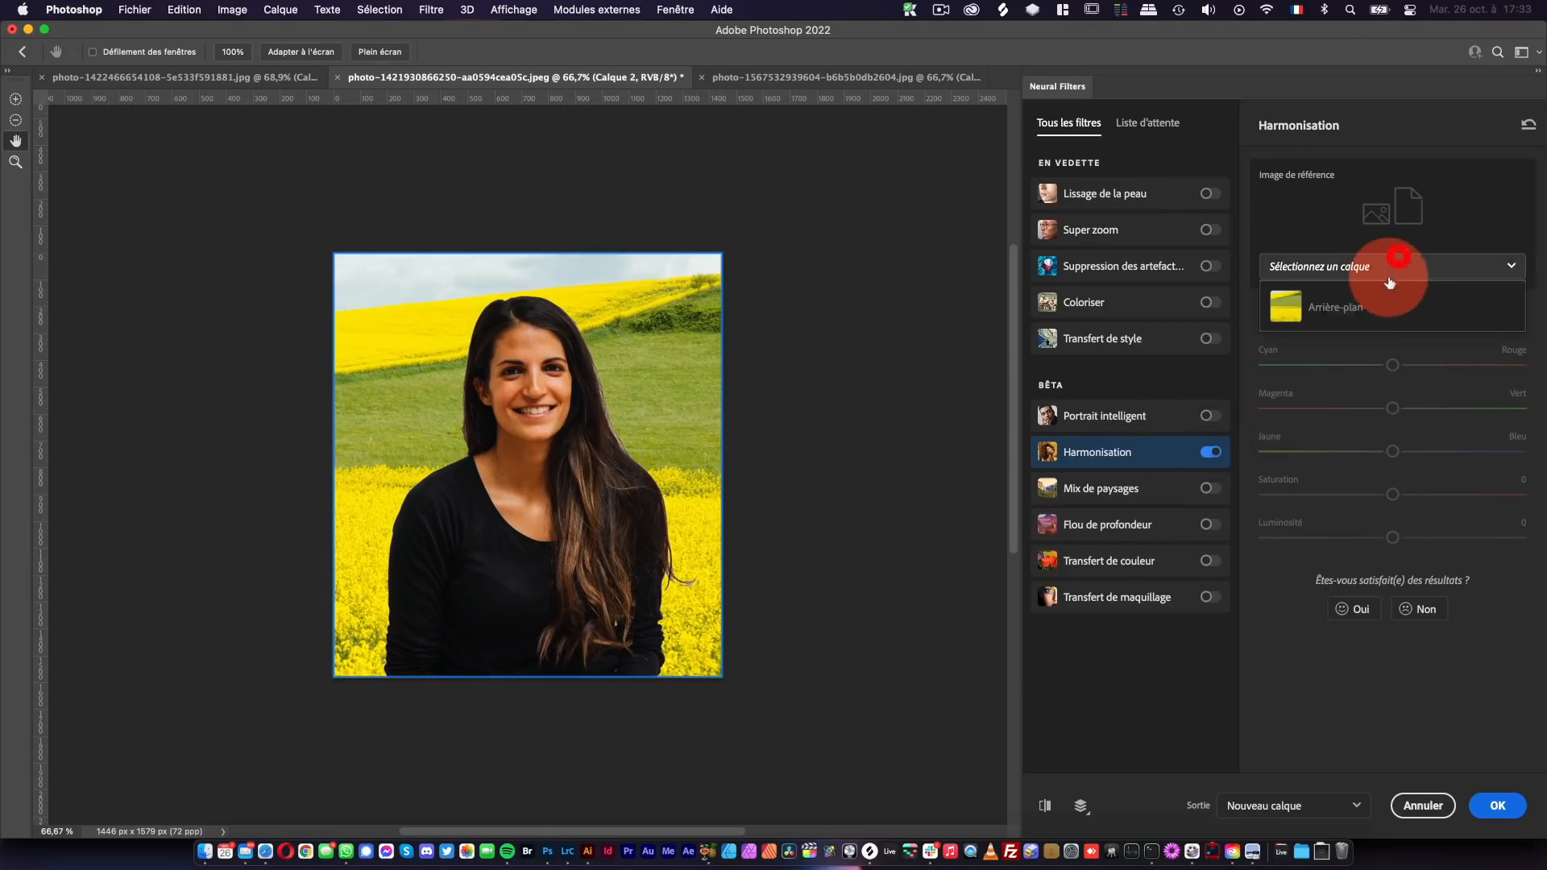
pyautogui.click(1350, 307)
pyautogui.click(919, 473)
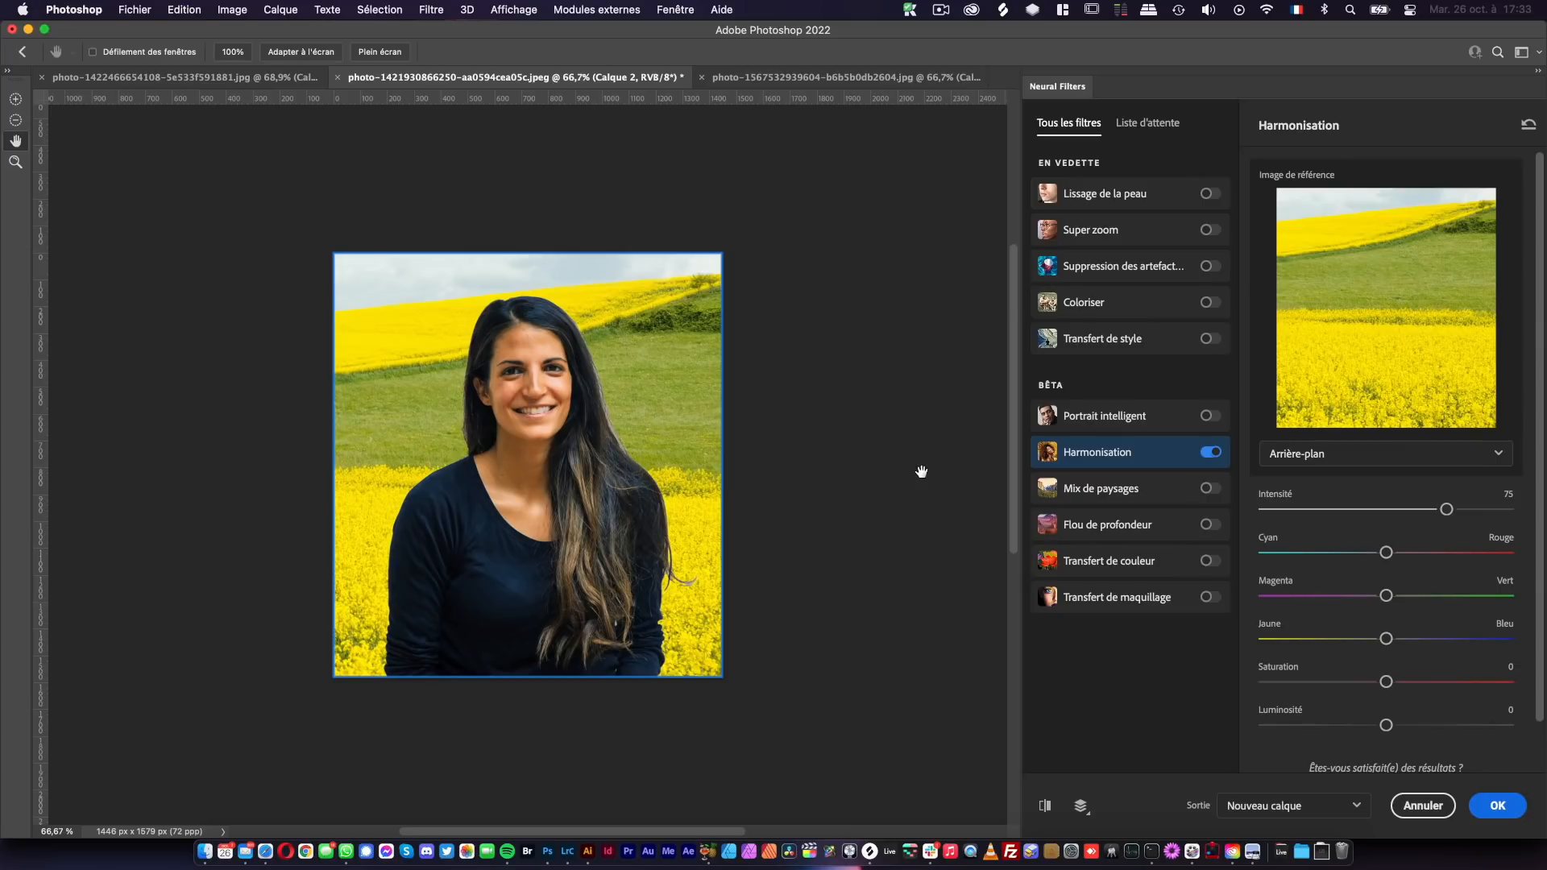
pyautogui.click(724, 488)
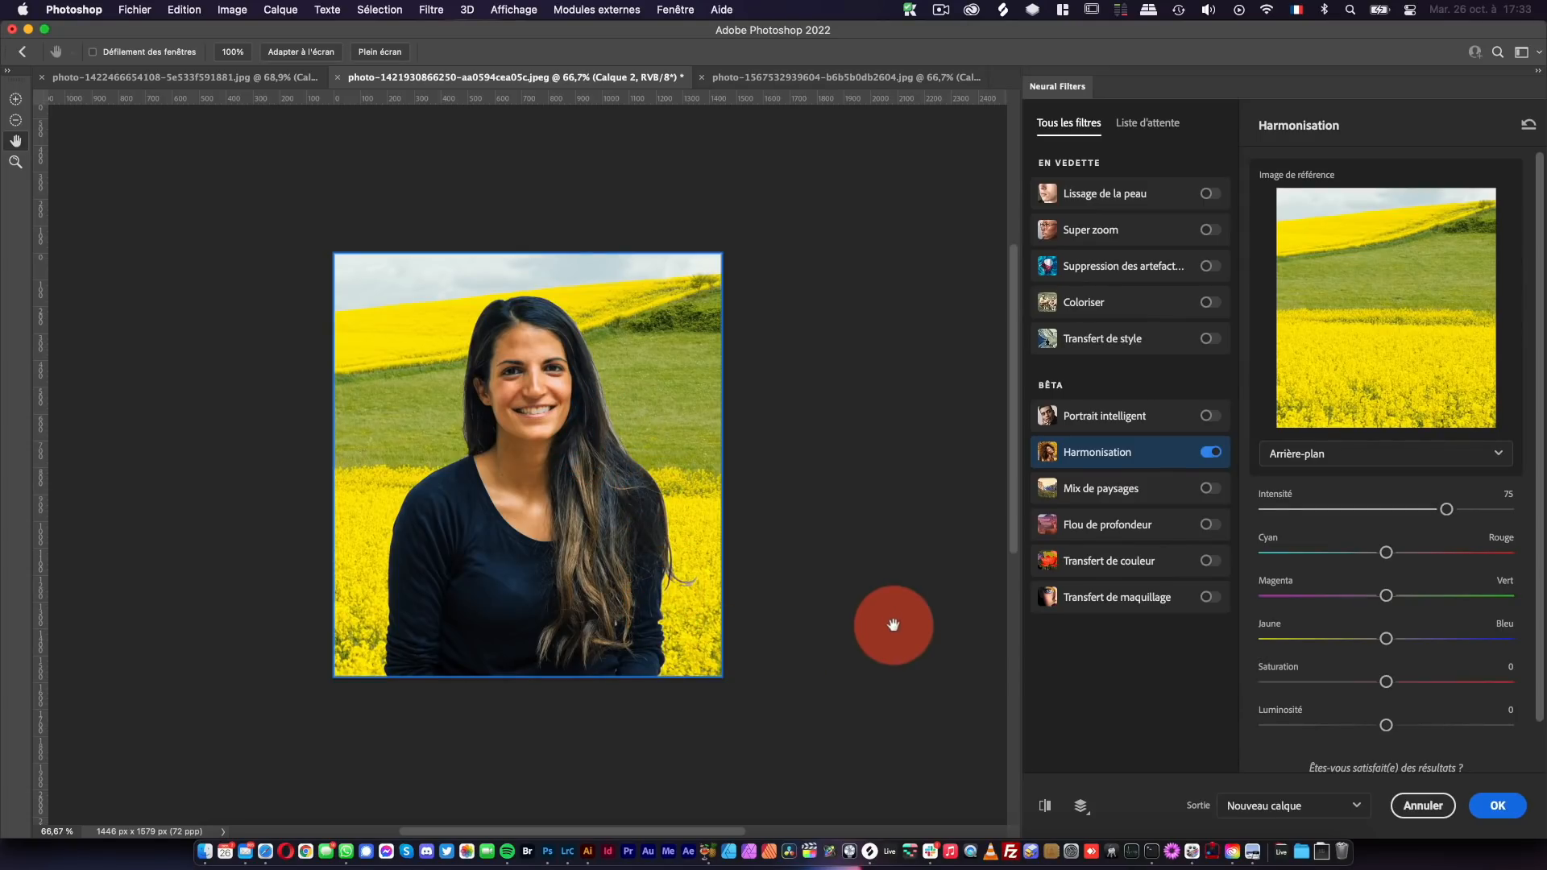
pyautogui.click(1497, 806)
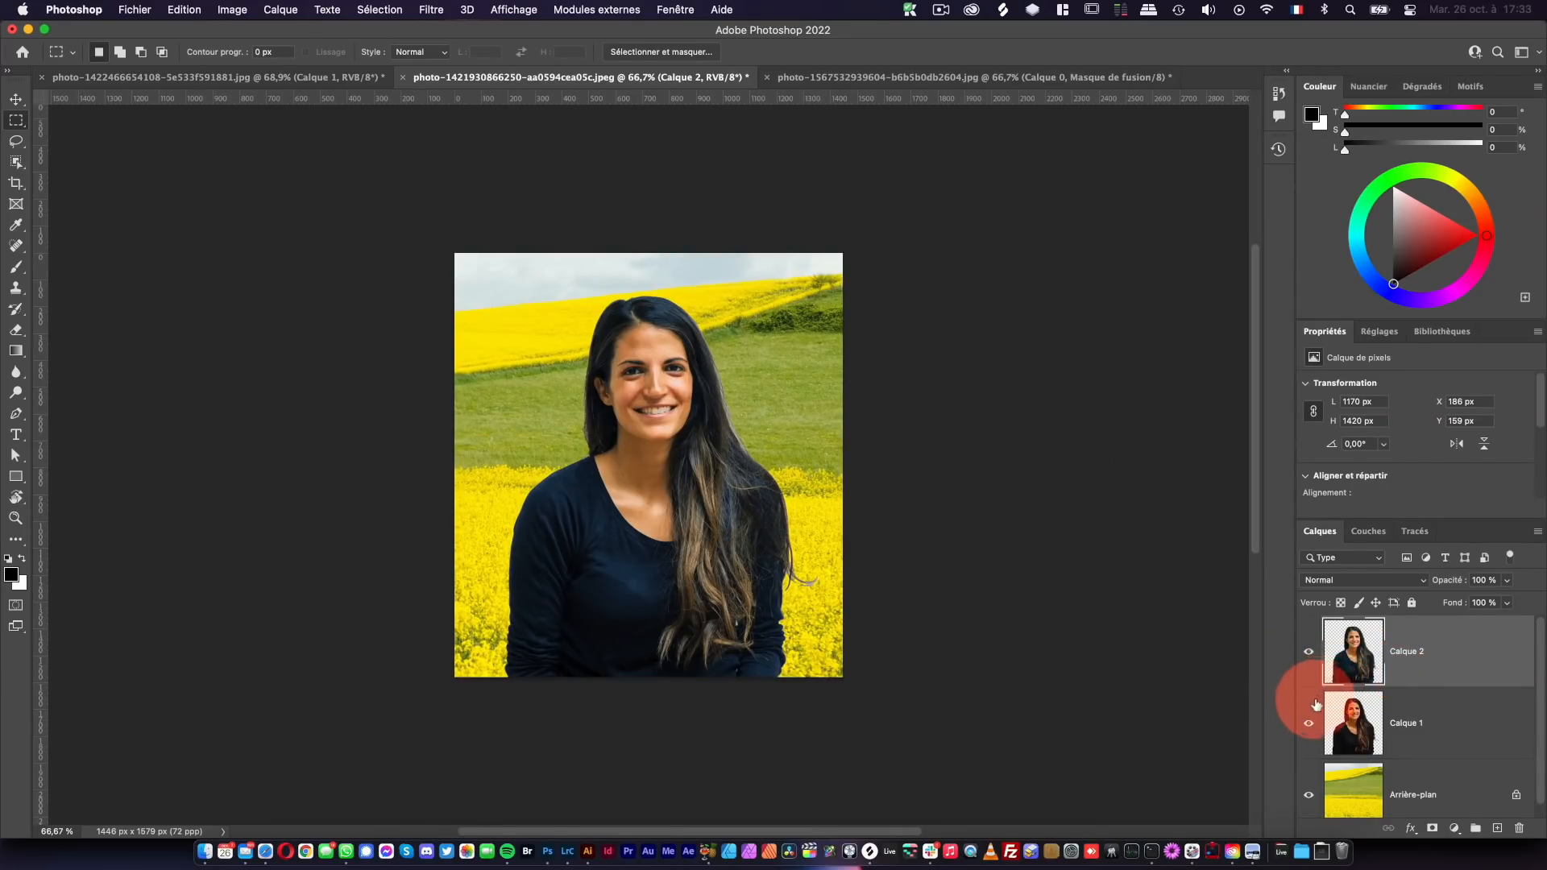
# - Compare the harmonised woman with the original by toggling Calque 2, and hide Calque 1
pyautogui.click(1308, 651)
pyautogui.click(1308, 651)
pyautogui.click(1309, 723)
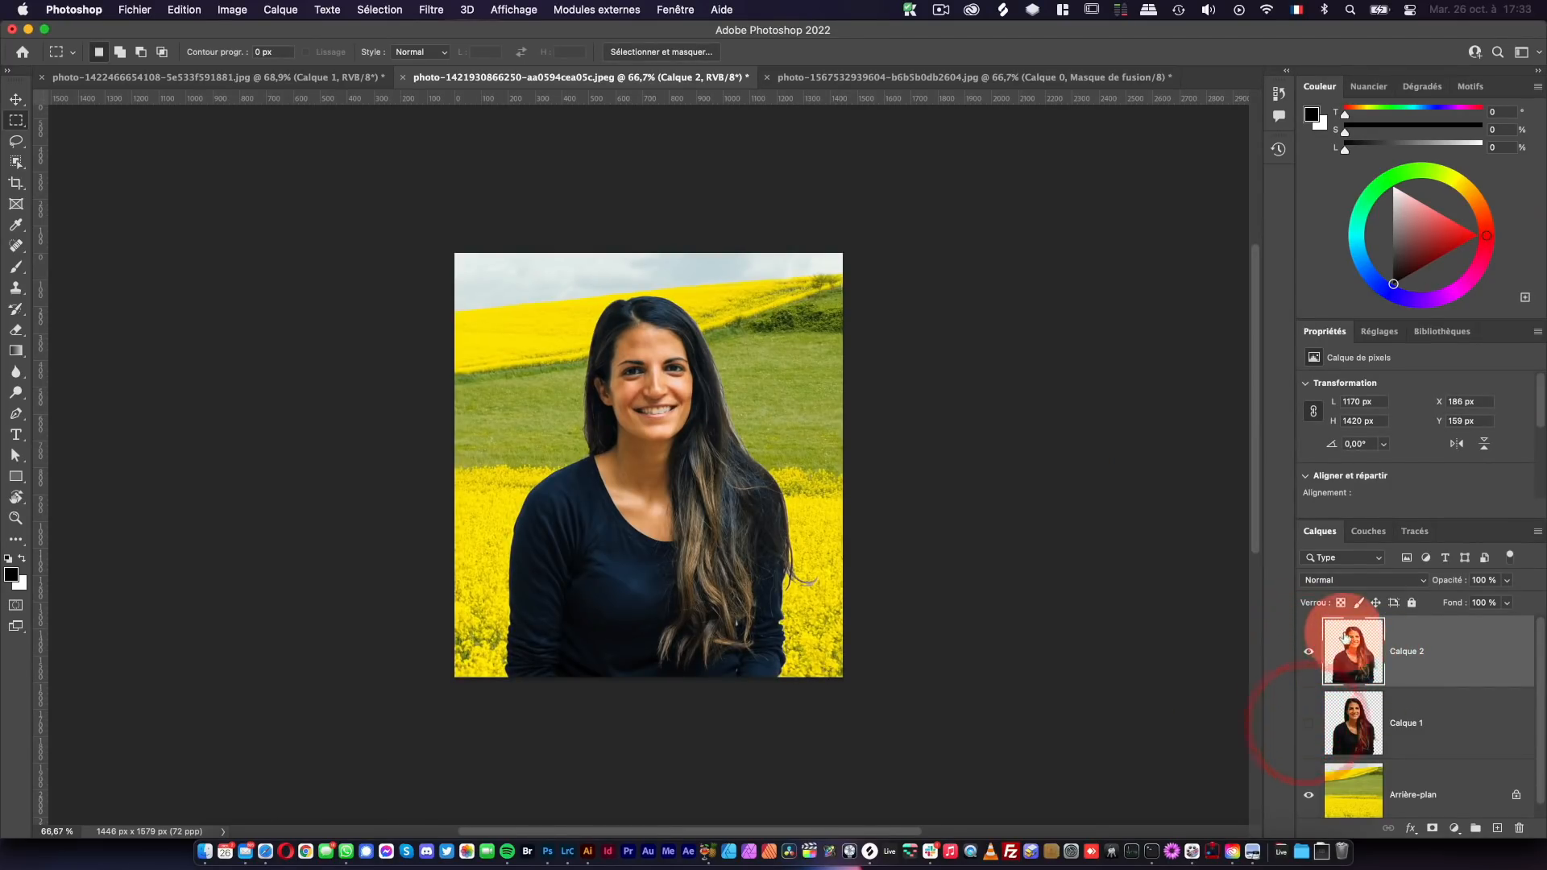
# - Mask Calque 2 with its own outline, refined in Select and Mask to a 1 px radius and 1.3 px feather
pyautogui.keyDown('super'); pyautogui.click(1353, 657); pyautogui.keyUp('super')
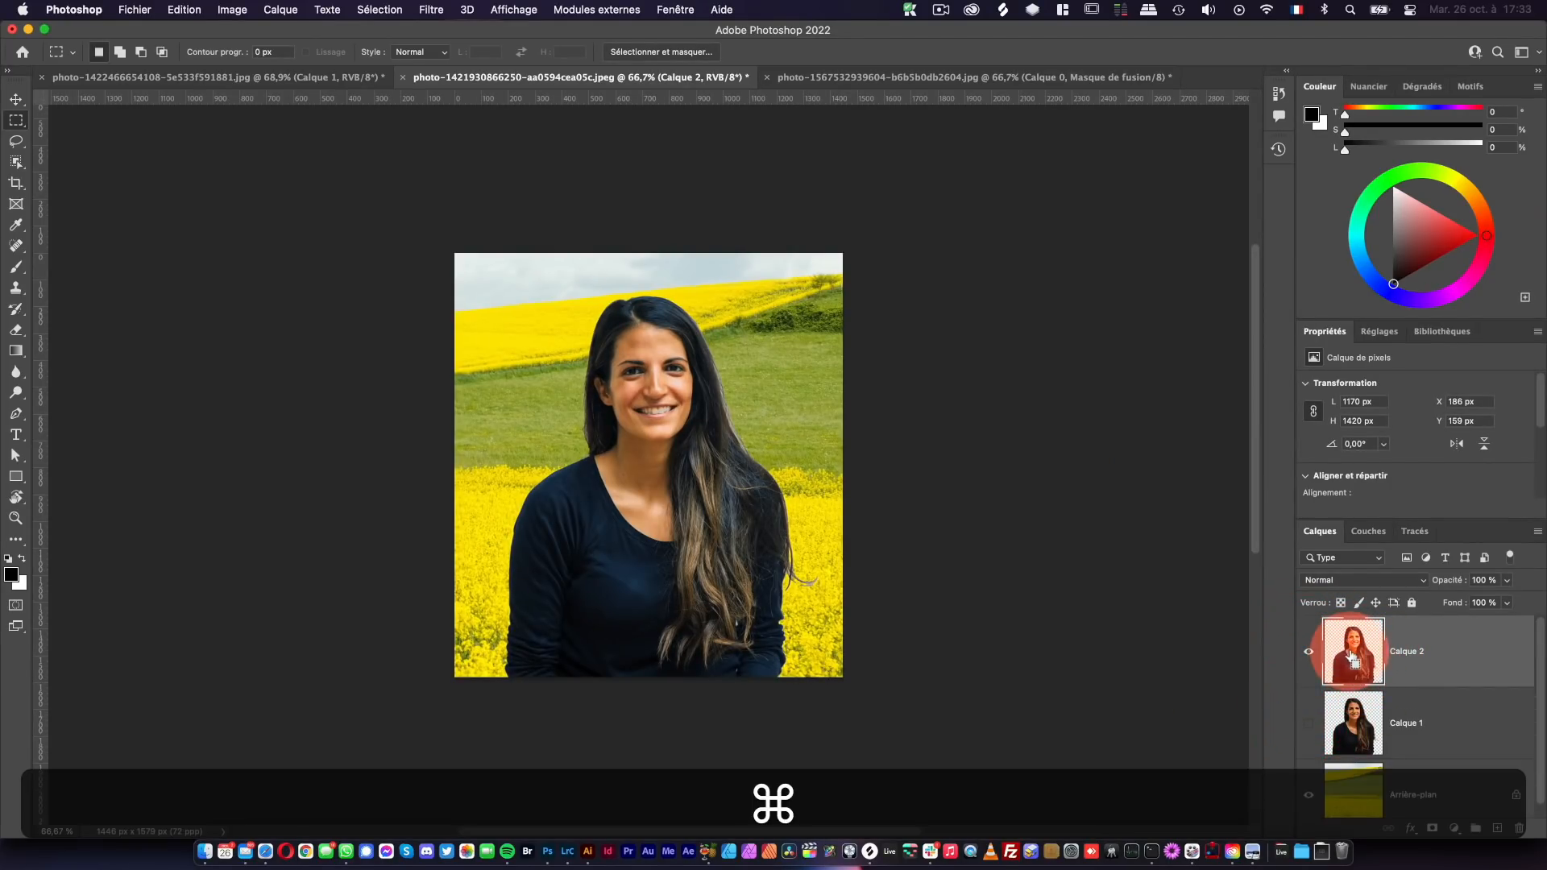
pyautogui.click(379, 10)
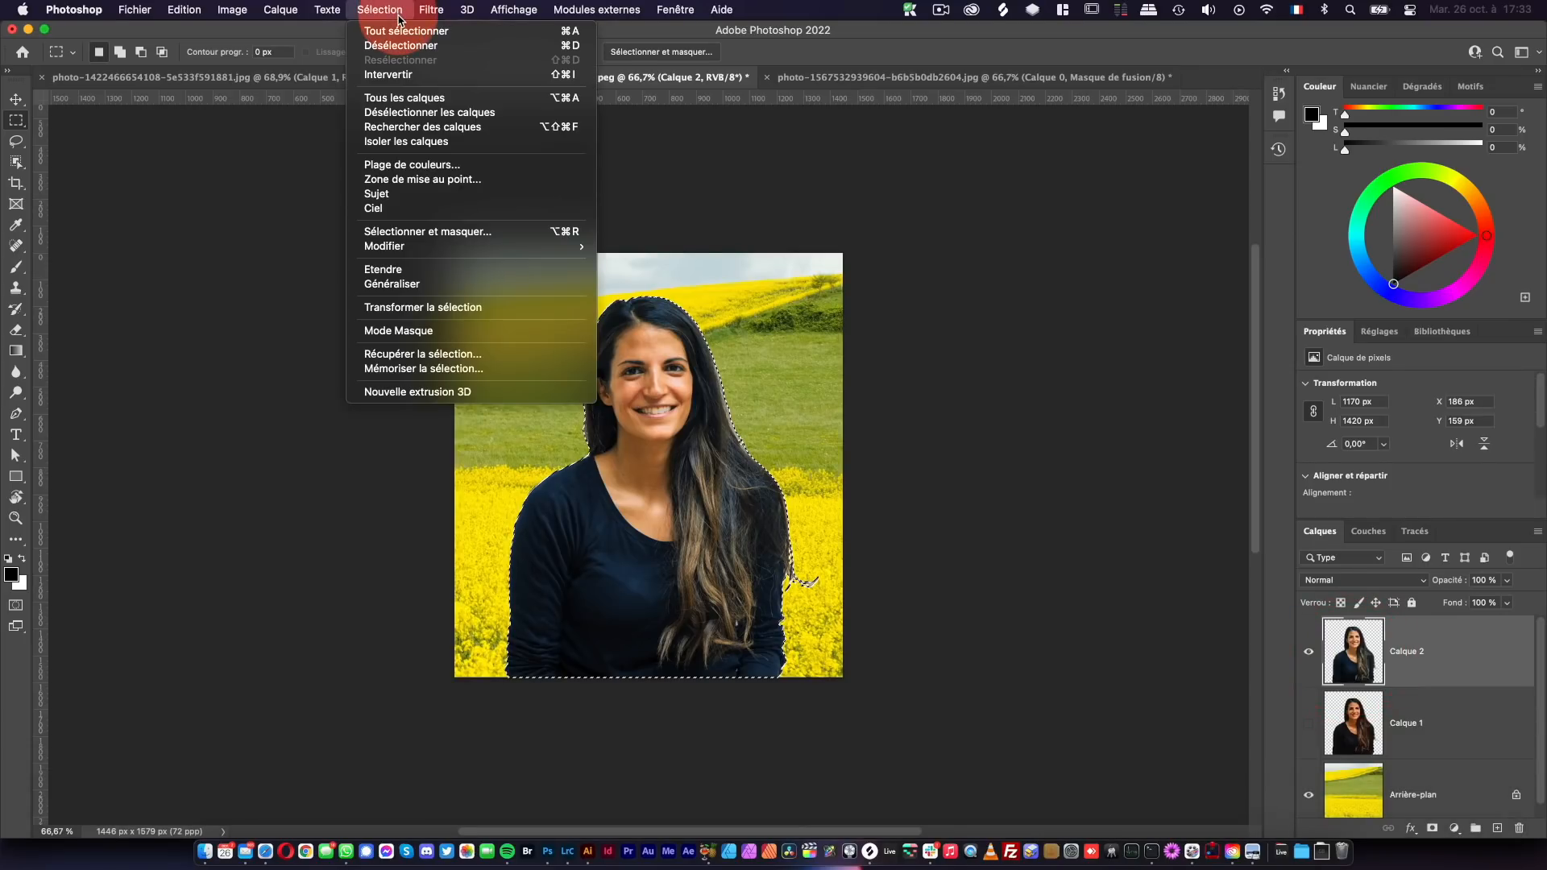
pyautogui.click(429, 232)
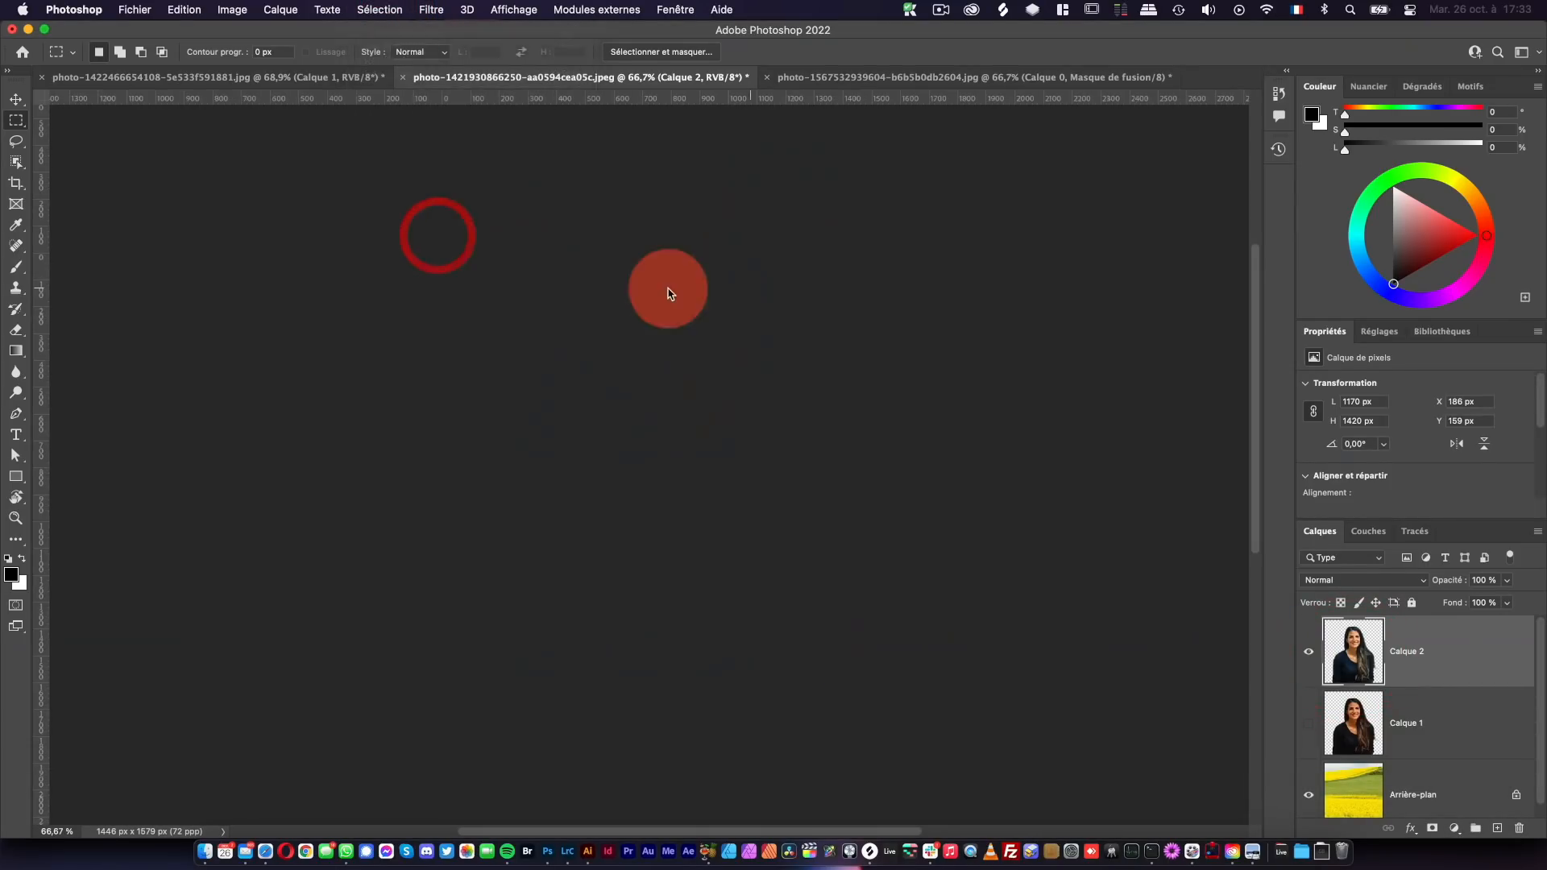
pyautogui.moveTo(1220, 477); pyautogui.dragTo(1227, 480)
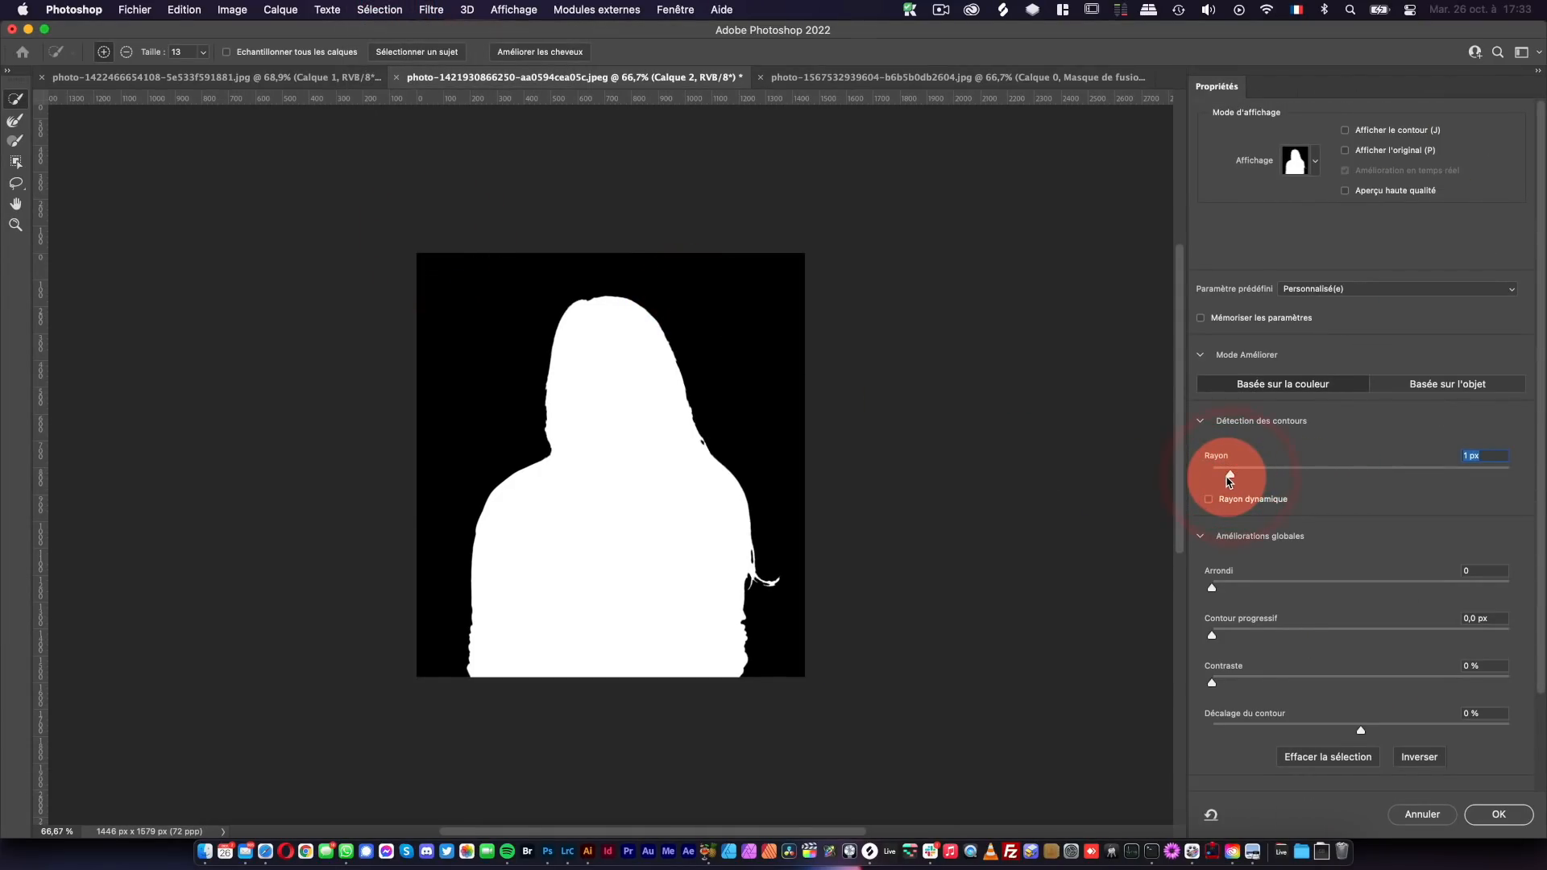
pyautogui.click(1212, 587)
pyautogui.moveTo(1213, 635); pyautogui.dragTo(1224, 639)
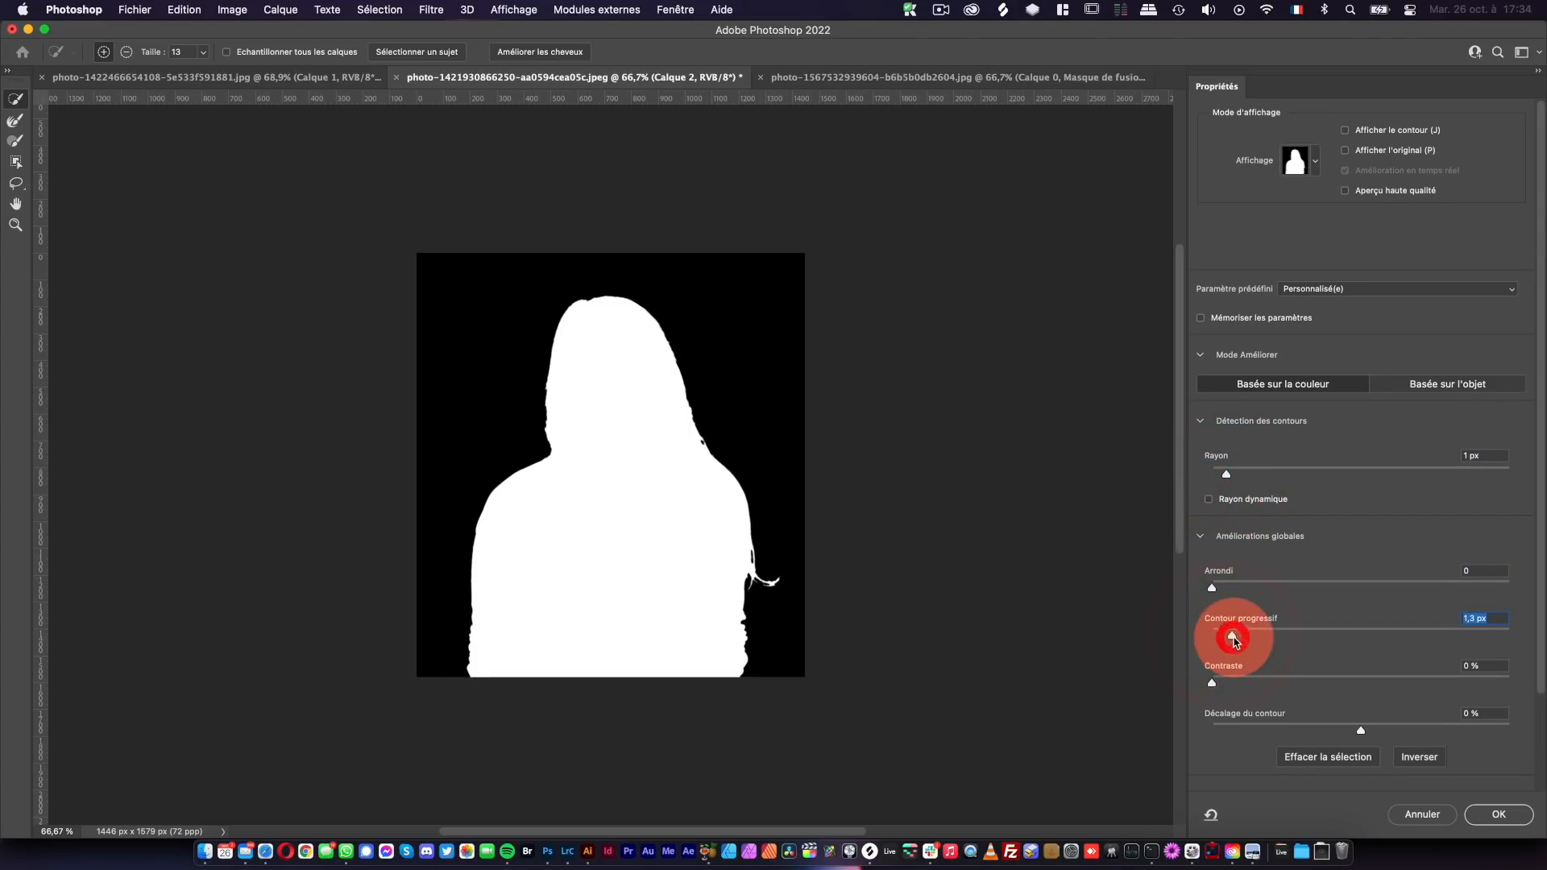
pyautogui.click(1496, 813)
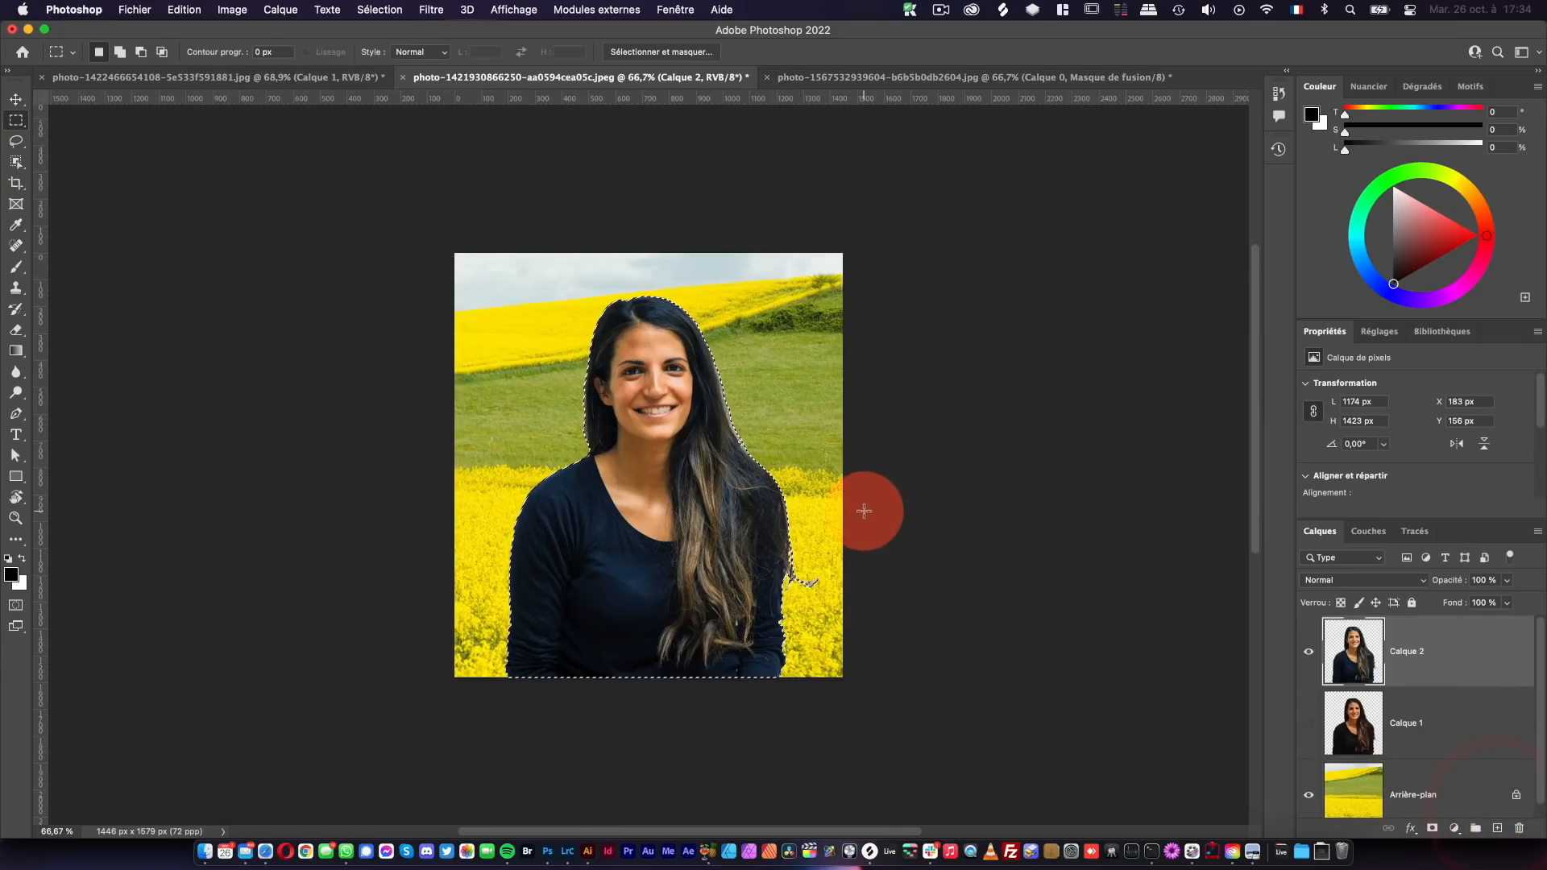
pyautogui.click(1434, 830)
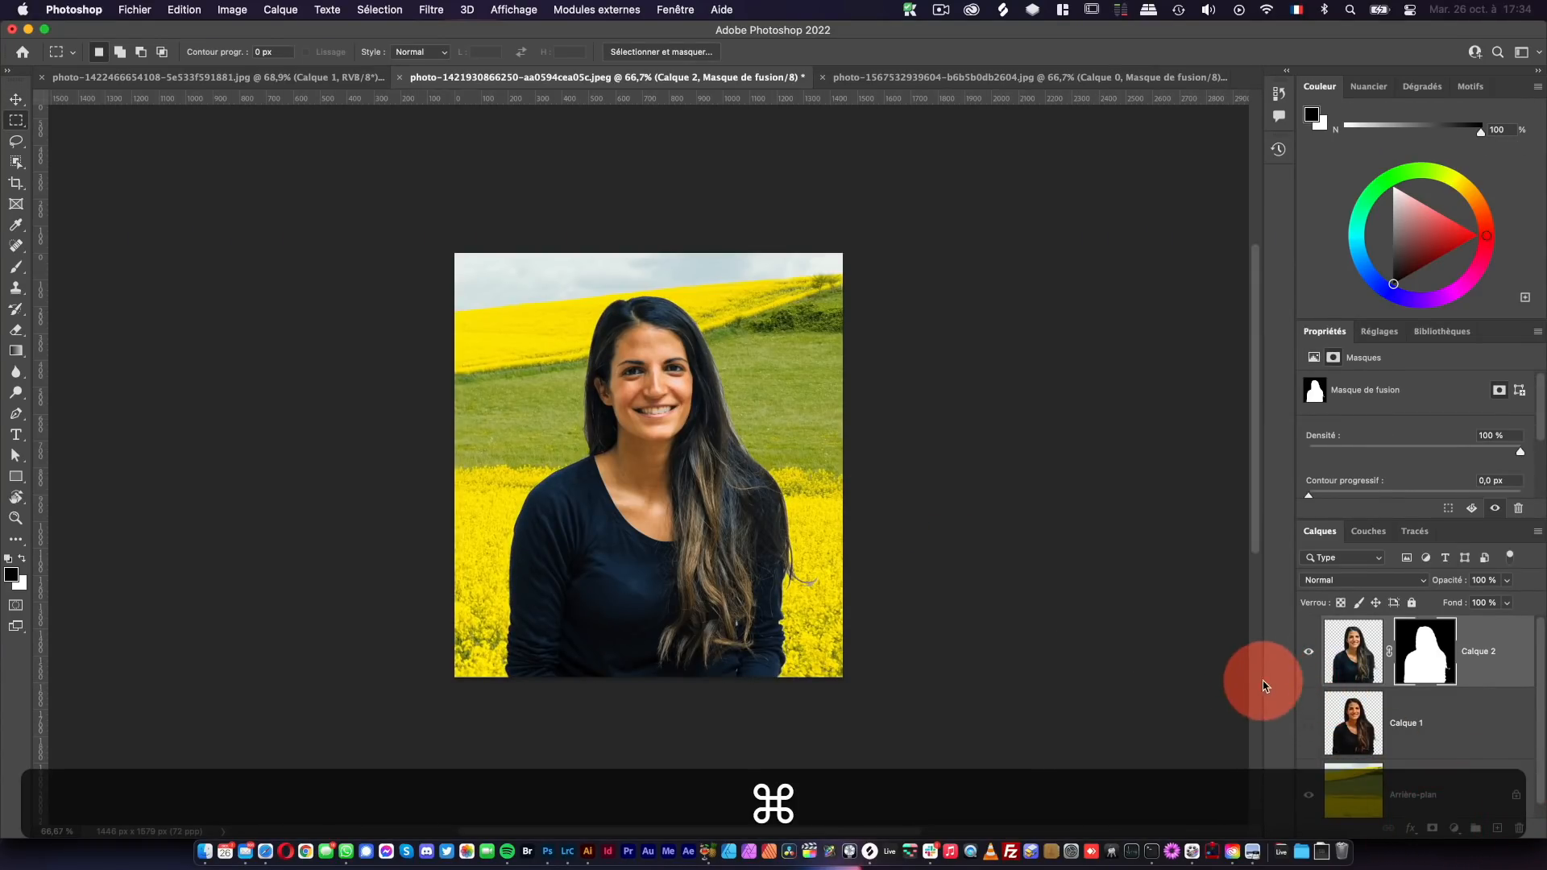
# - Apply a Lens Blur with a radius of 9 to the Arrière-plan layer
pyautogui.click(1354, 774)
pyautogui.click(431, 9)
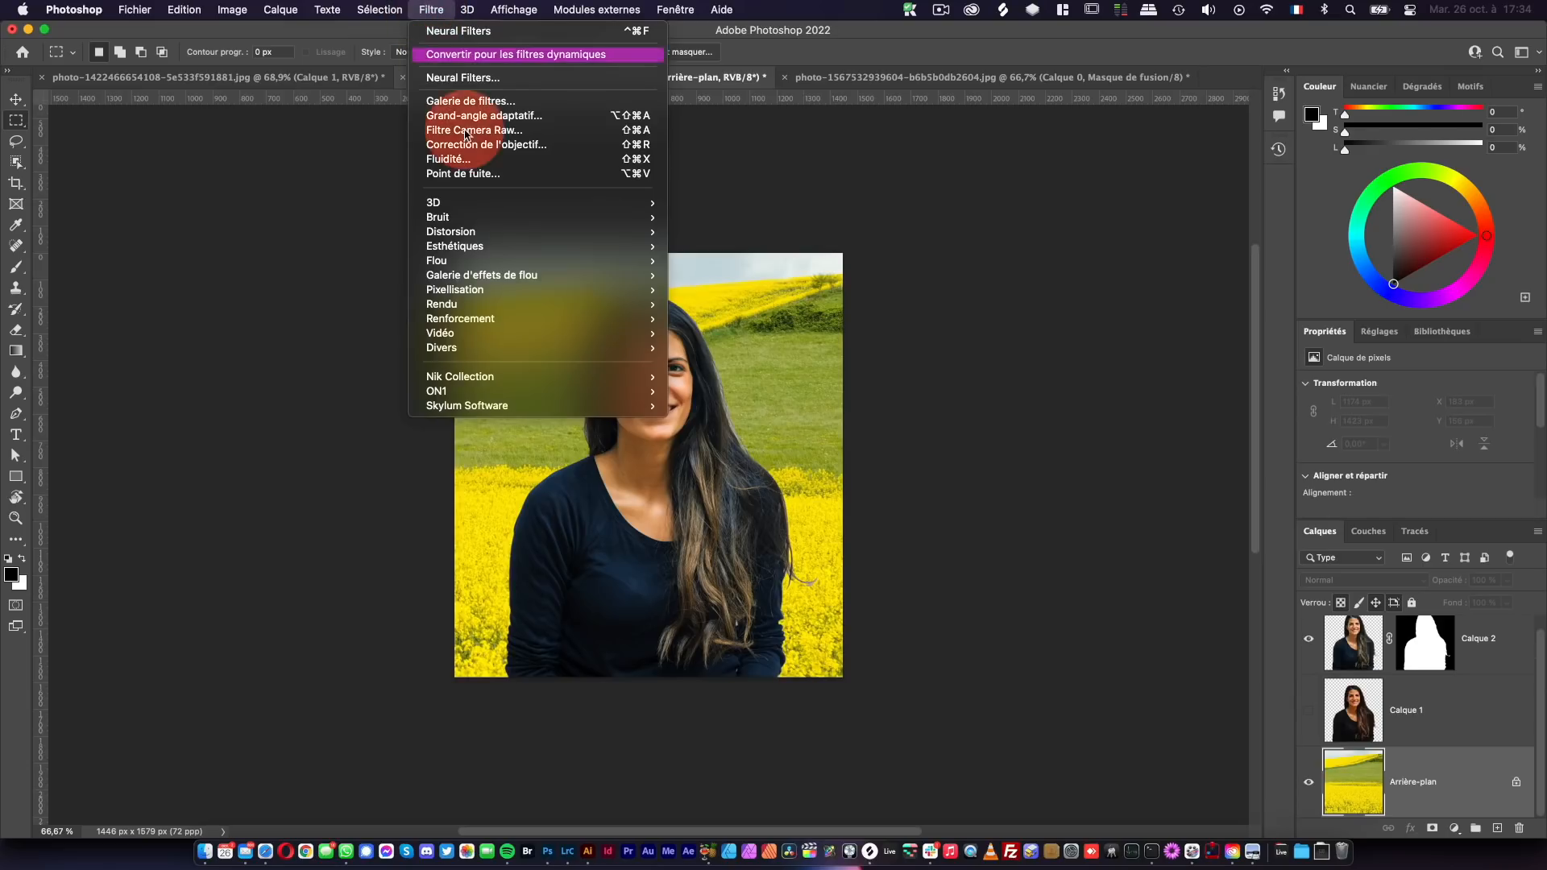
pyautogui.moveTo(553, 260)
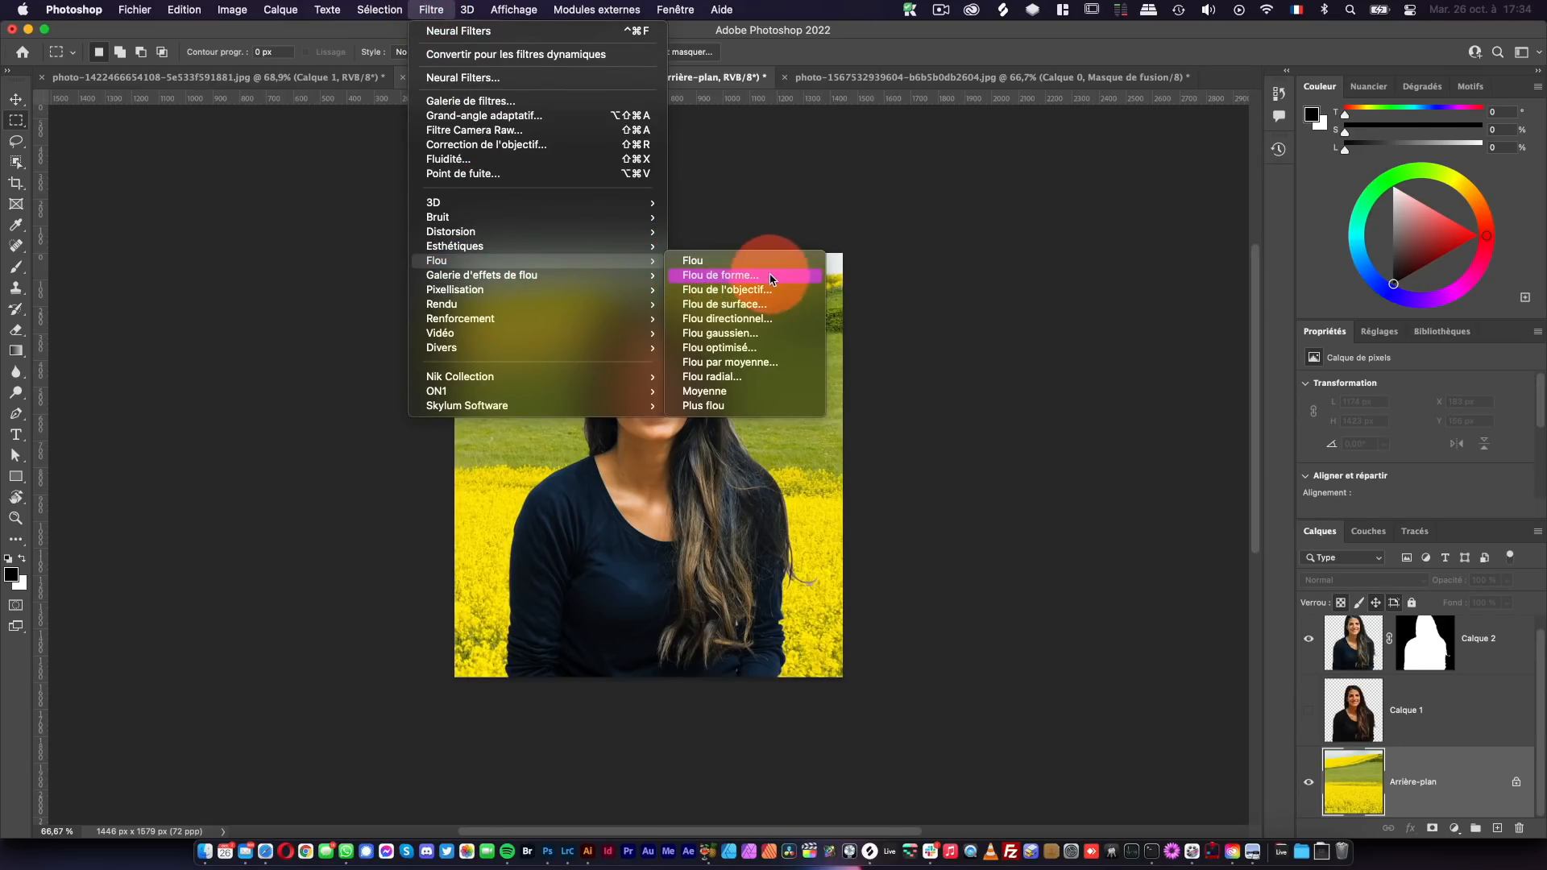
pyautogui.click(797, 289)
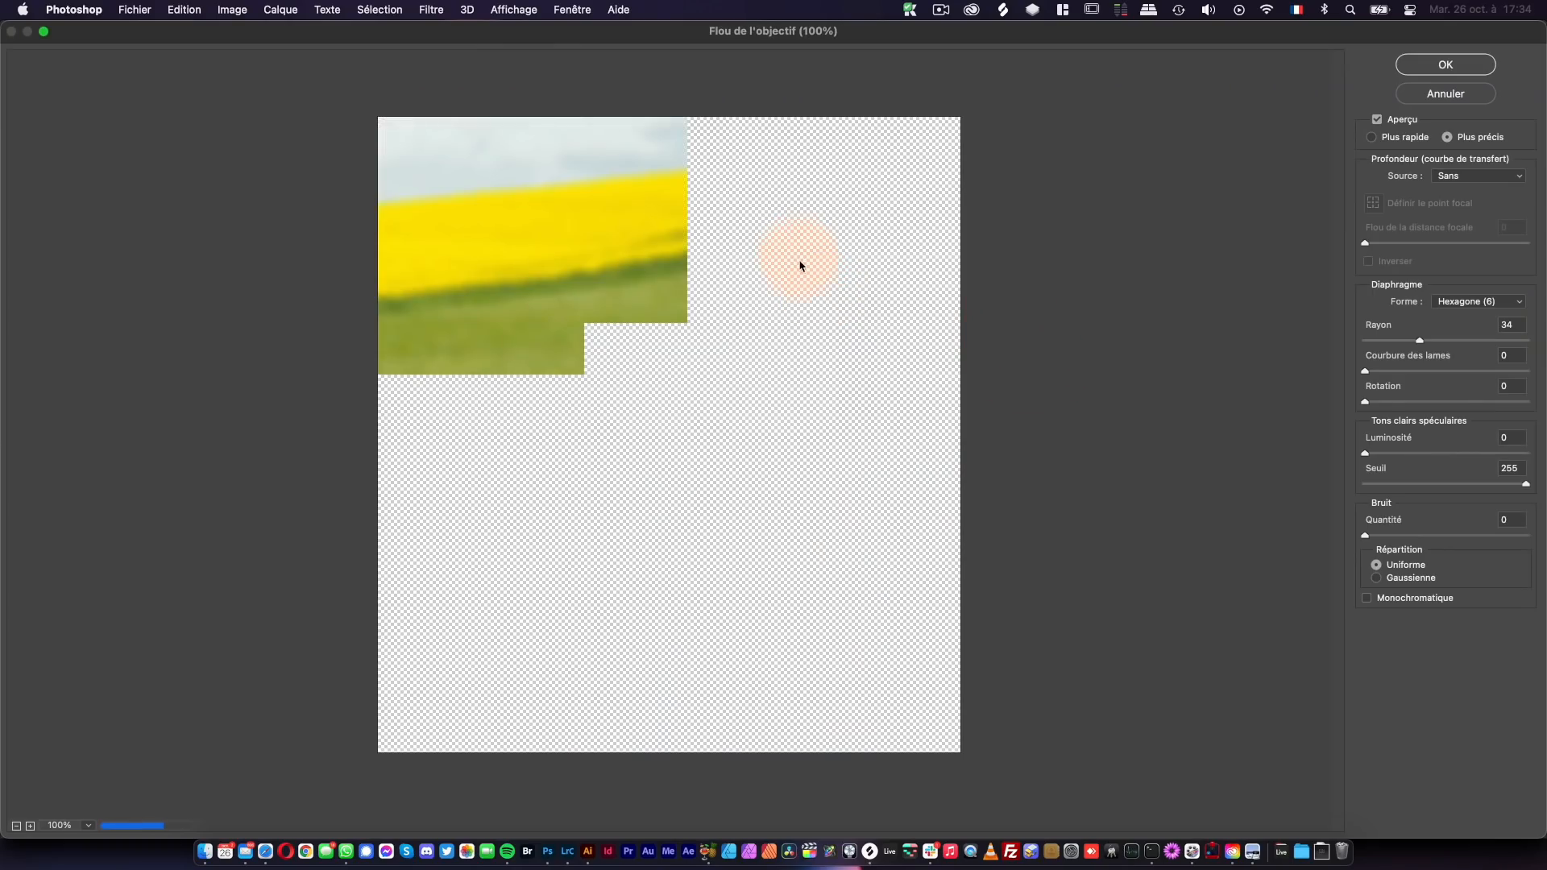
pyautogui.click(1380, 340)
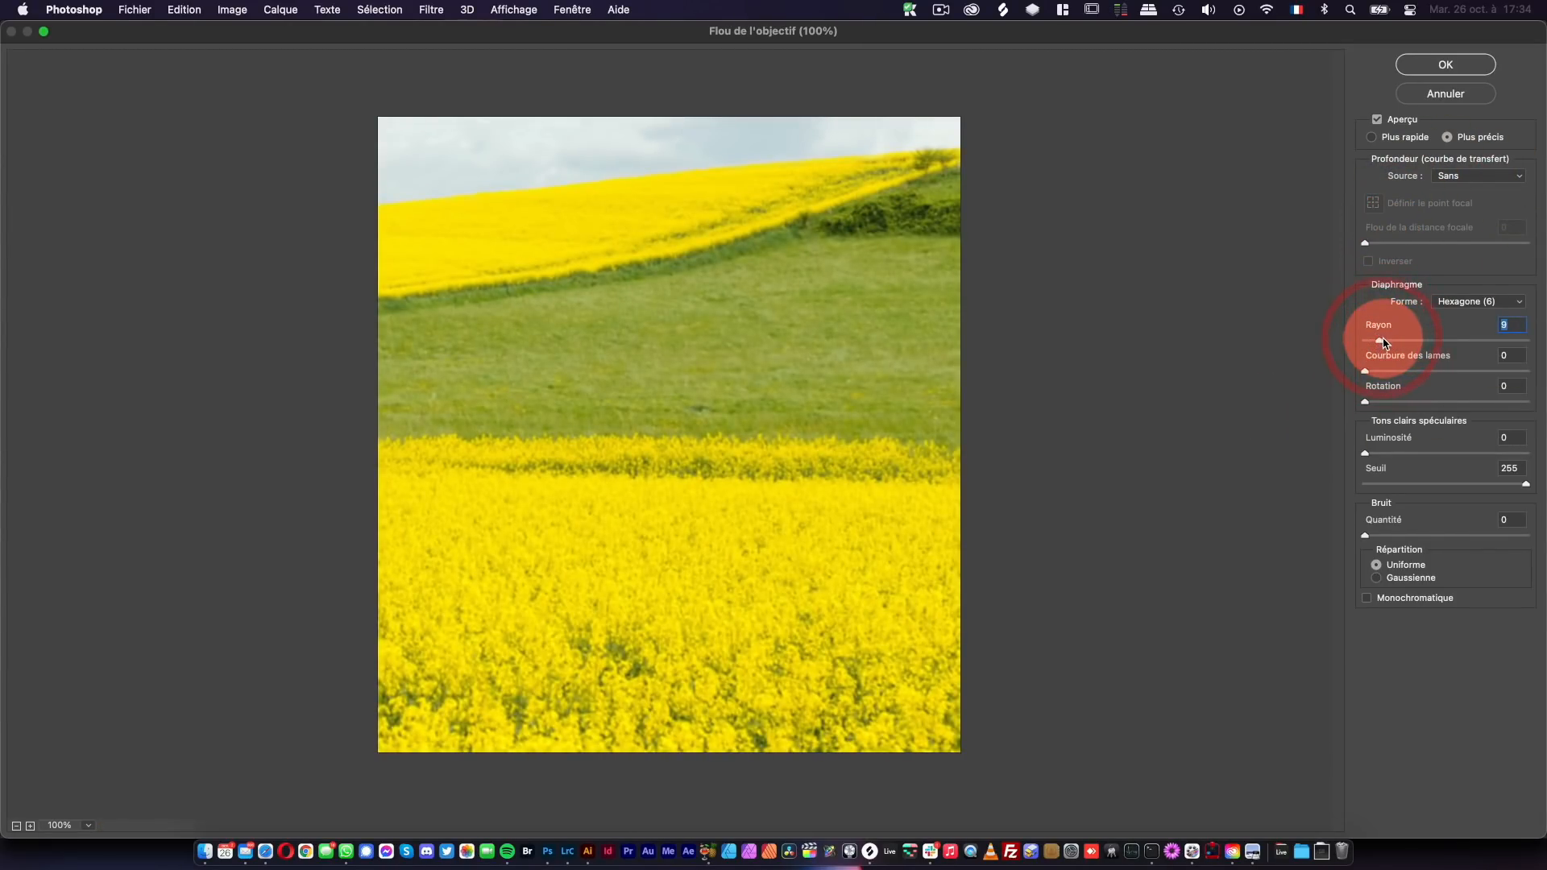
pyautogui.click(1438, 63)
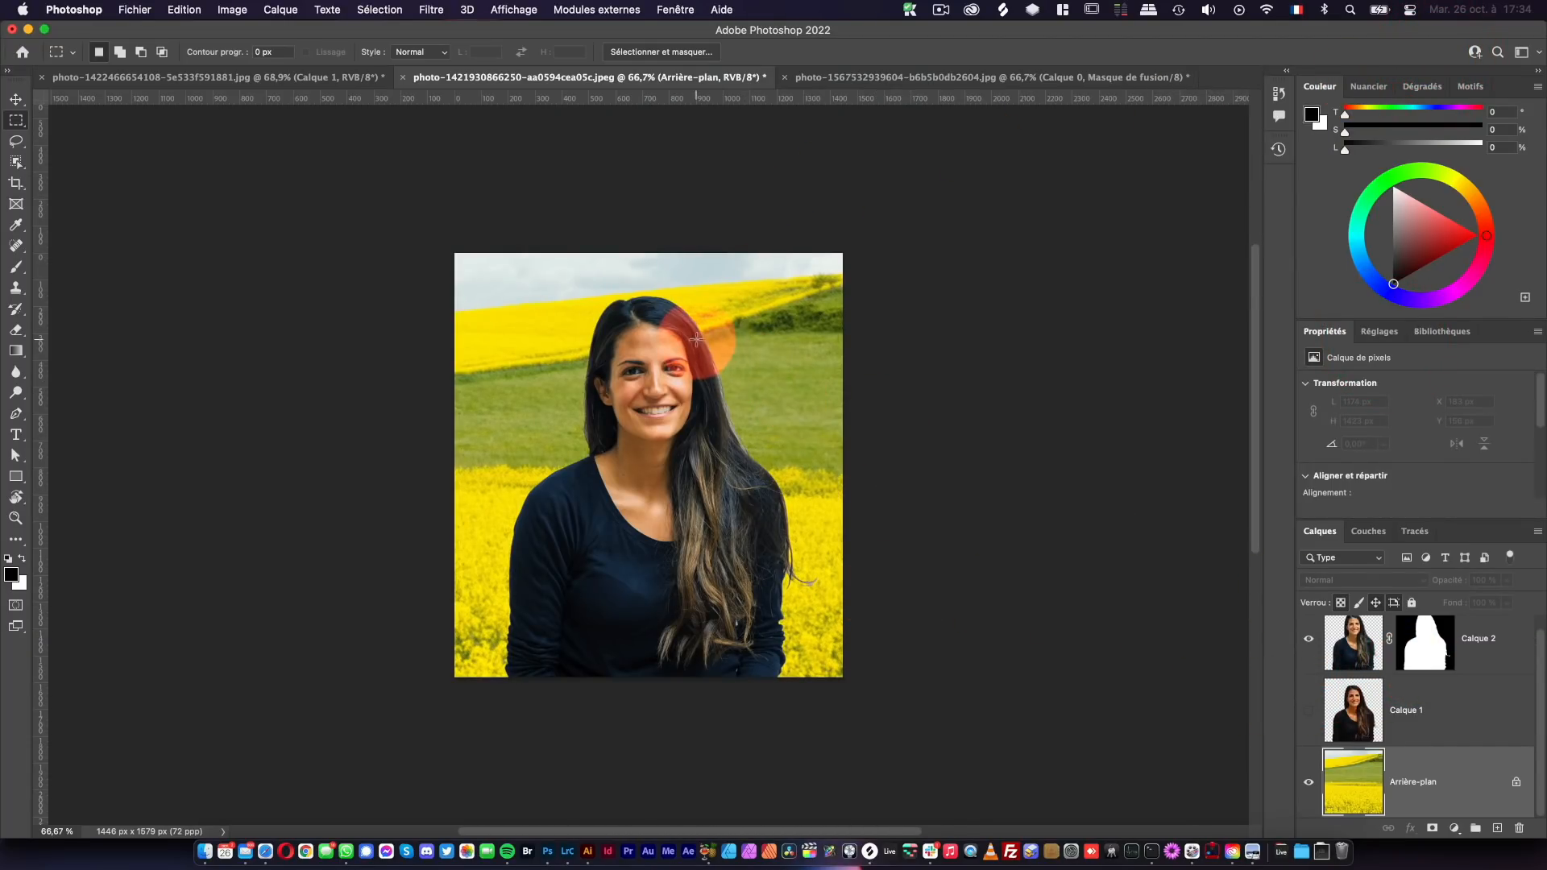
# - Compare the original woman on Calque 1 with the harmonised one on Calque 2 over the blurred background
pyautogui.click(1308, 638)
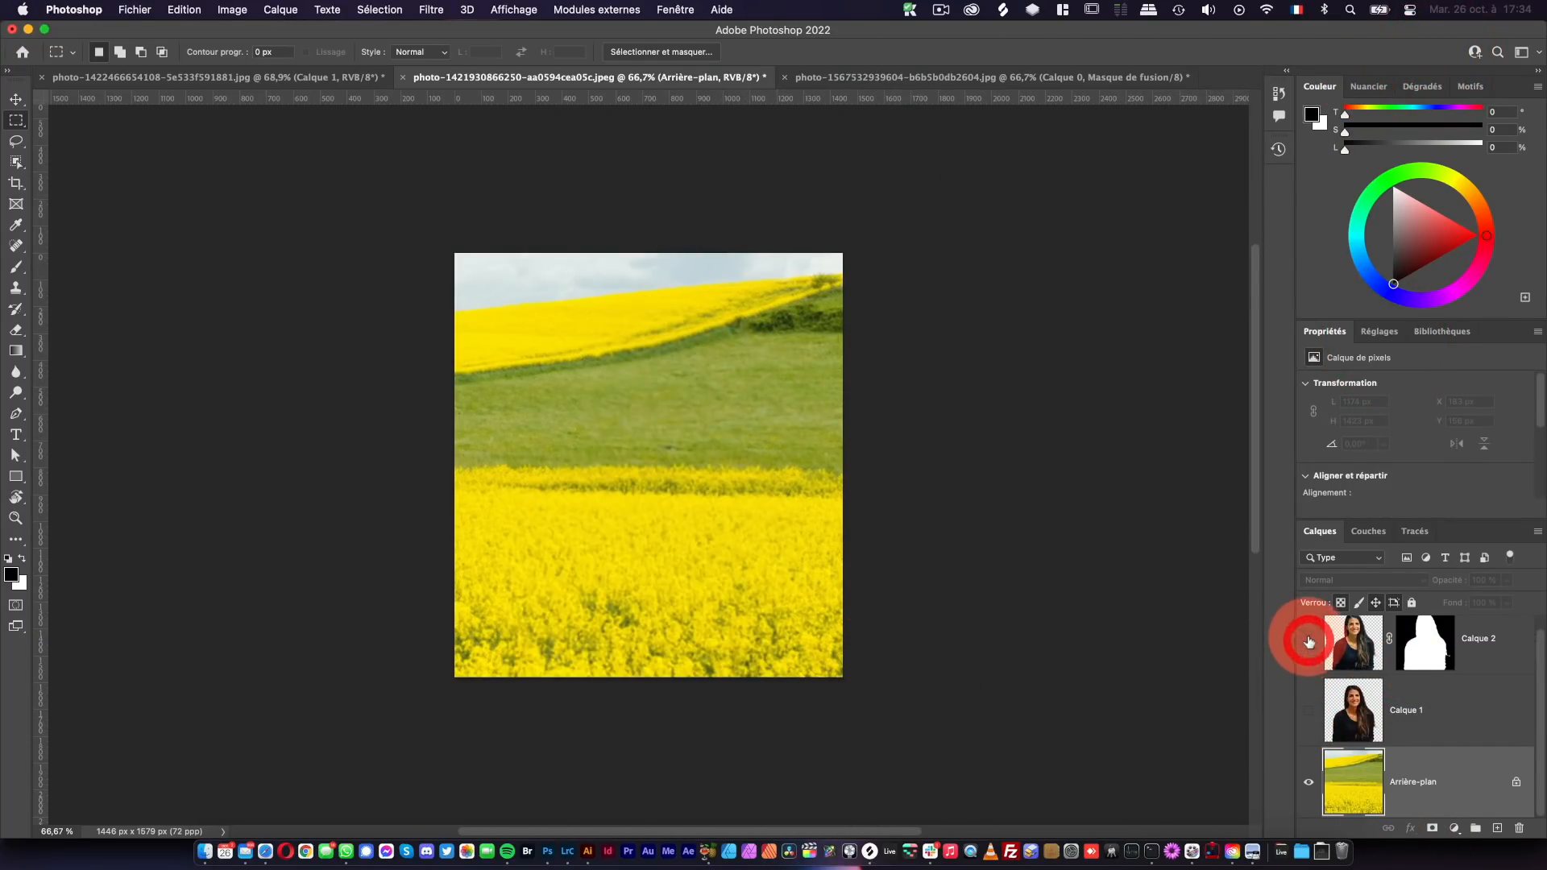
pyautogui.click(1308, 709)
pyautogui.click(1309, 710)
pyautogui.click(1309, 638)
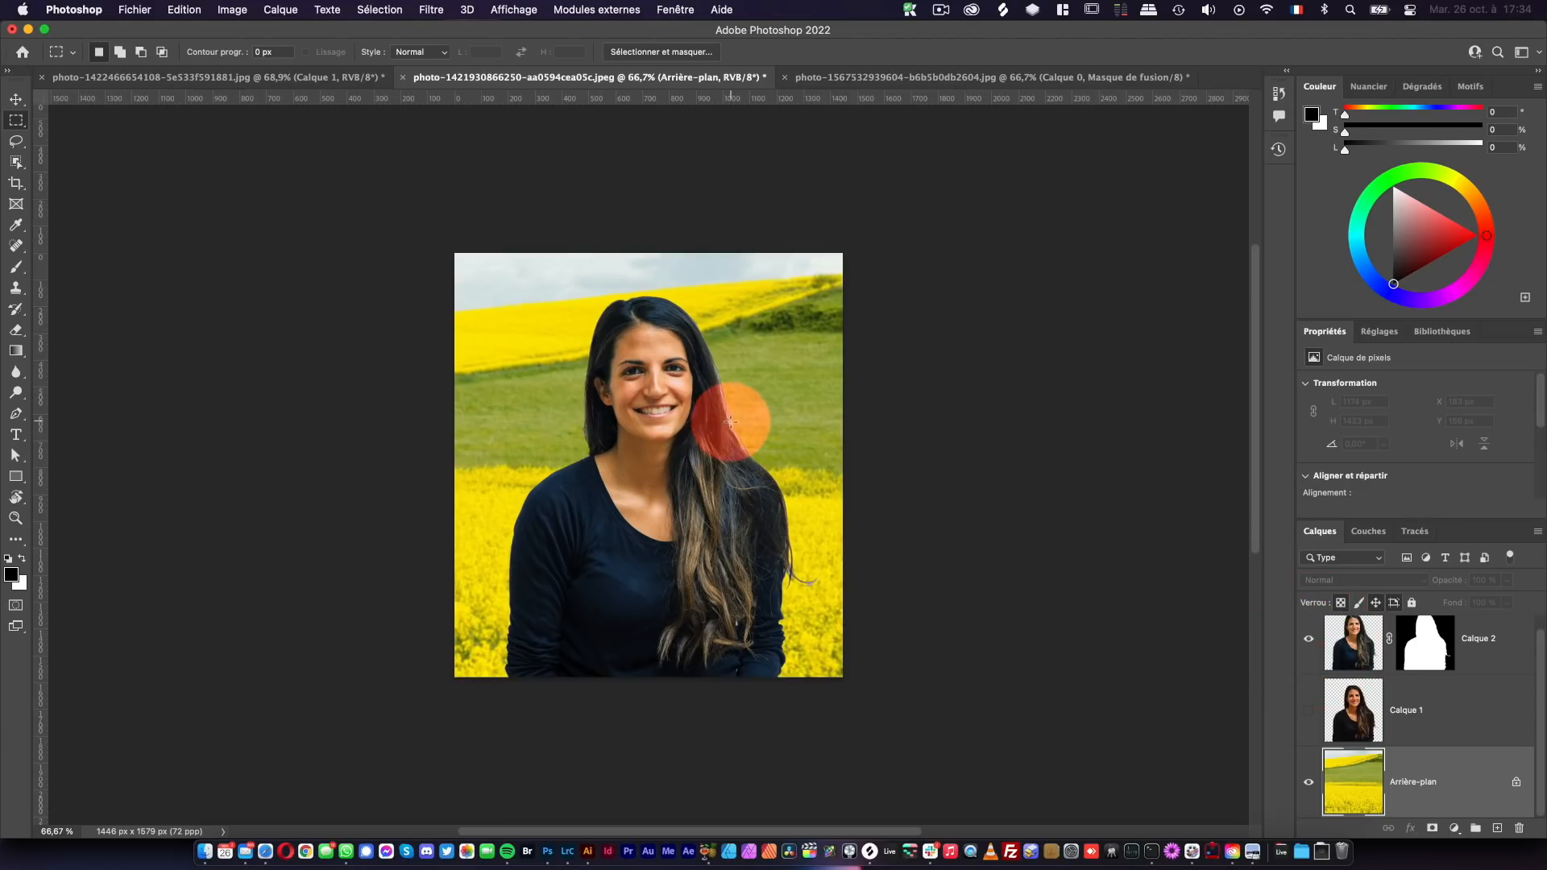
# - View the whole composite and toggle Calque 2 and Calque 1 to compare the woman before and after Harmonisation
pyautogui.press('z')
pyautogui.moveTo(655, 437); pyautogui.dragTo(614, 467)
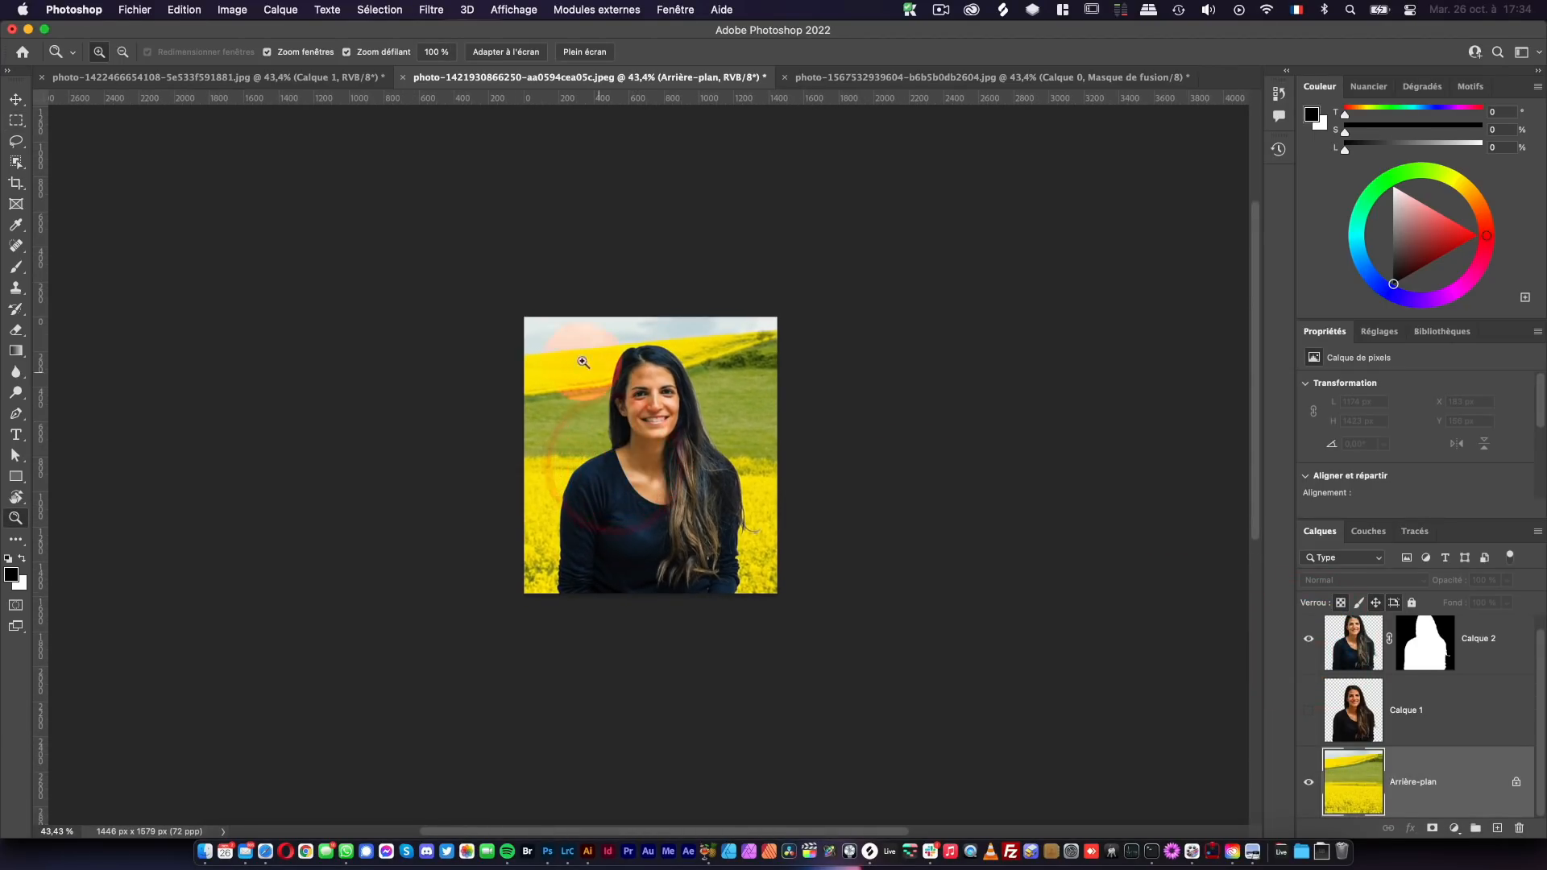
pyautogui.click(1309, 638)
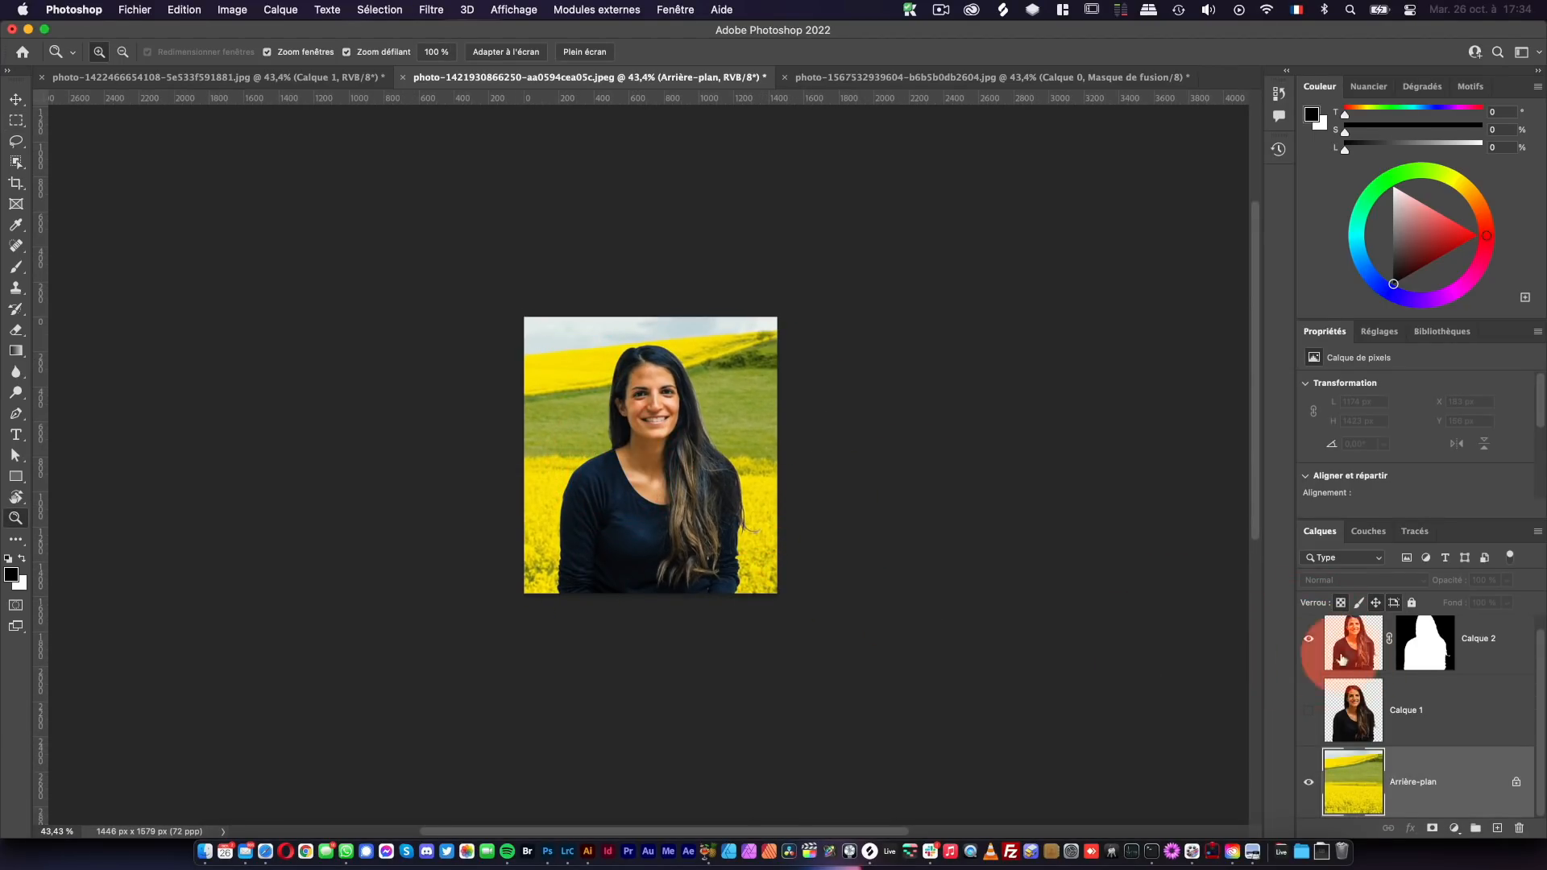
pyautogui.click(1309, 710)
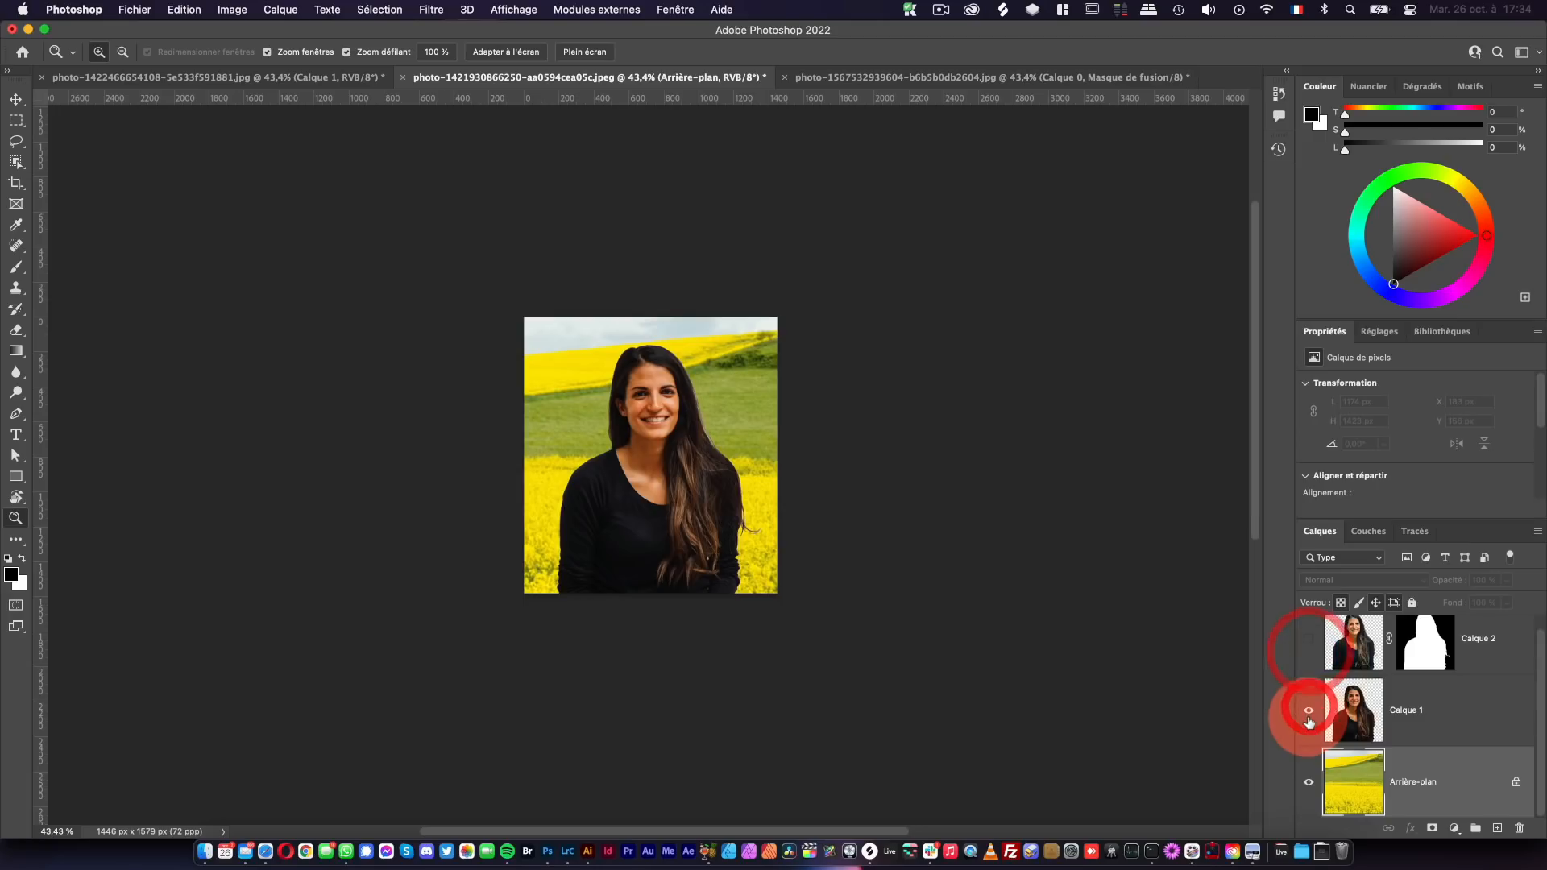
pyautogui.click(1309, 640)
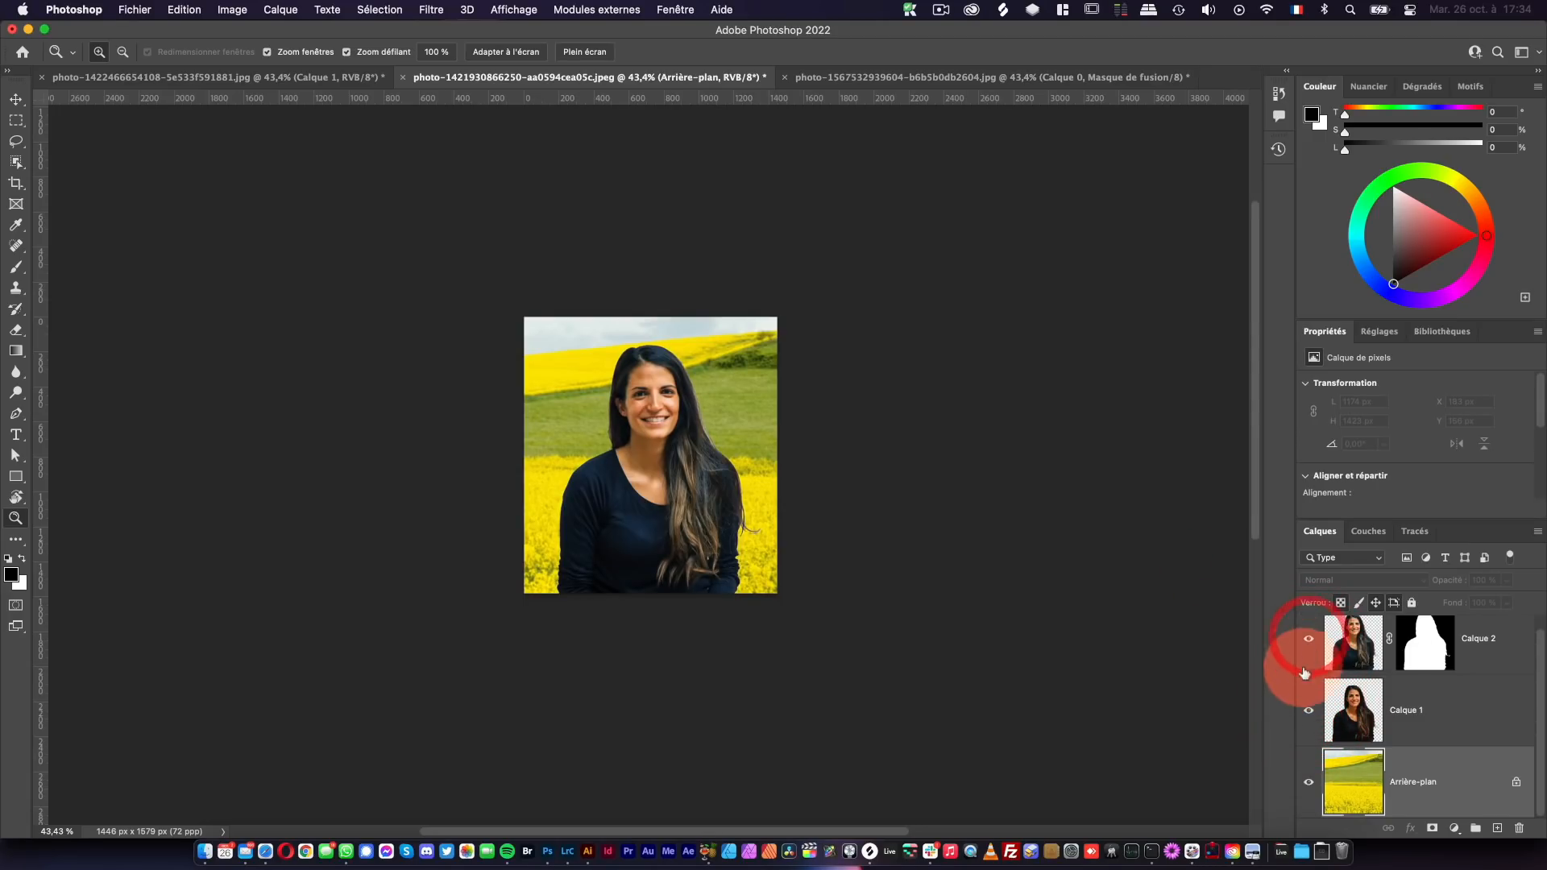
# - Close the three open landscape documents without saving their changes
pyautogui.click(402, 76)
pyautogui.click(786, 348)
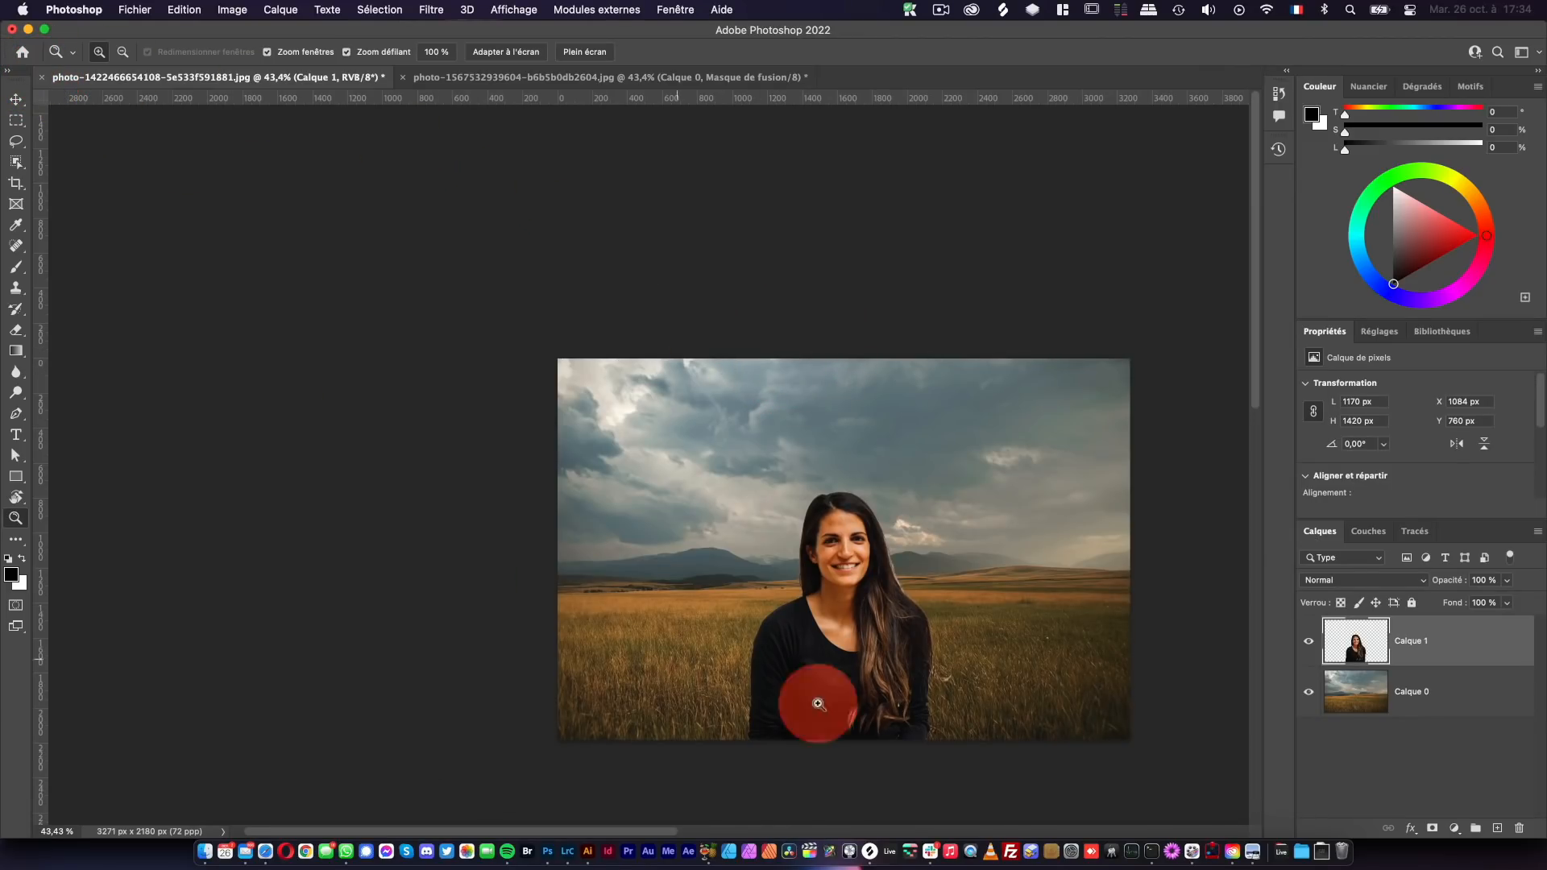
pyautogui.click(42, 78)
pyautogui.click(823, 349)
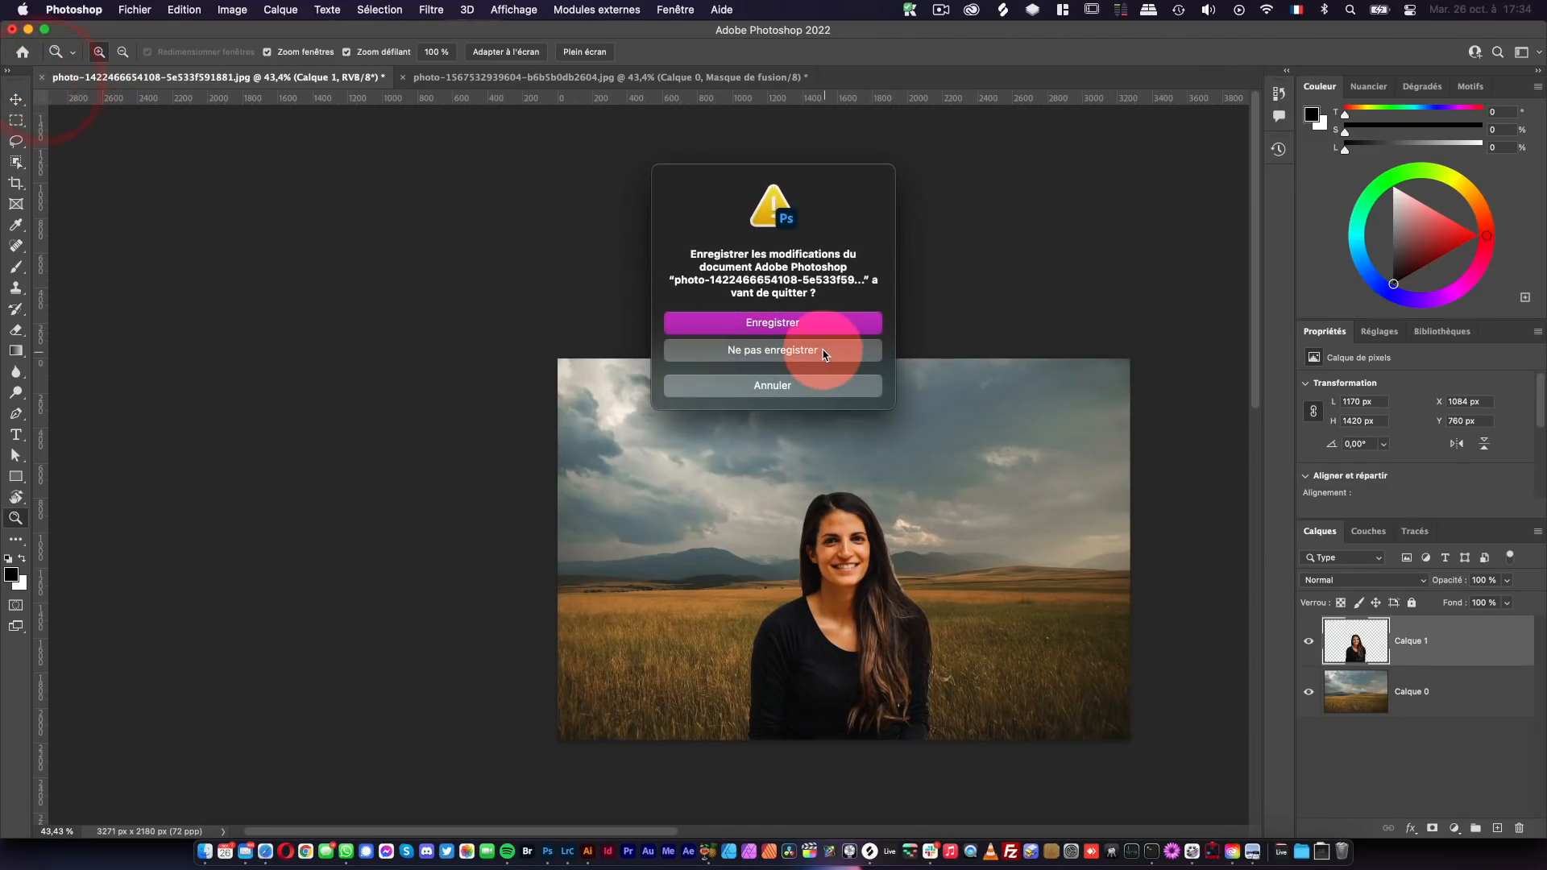
pyautogui.click(42, 77)
pyautogui.click(742, 349)
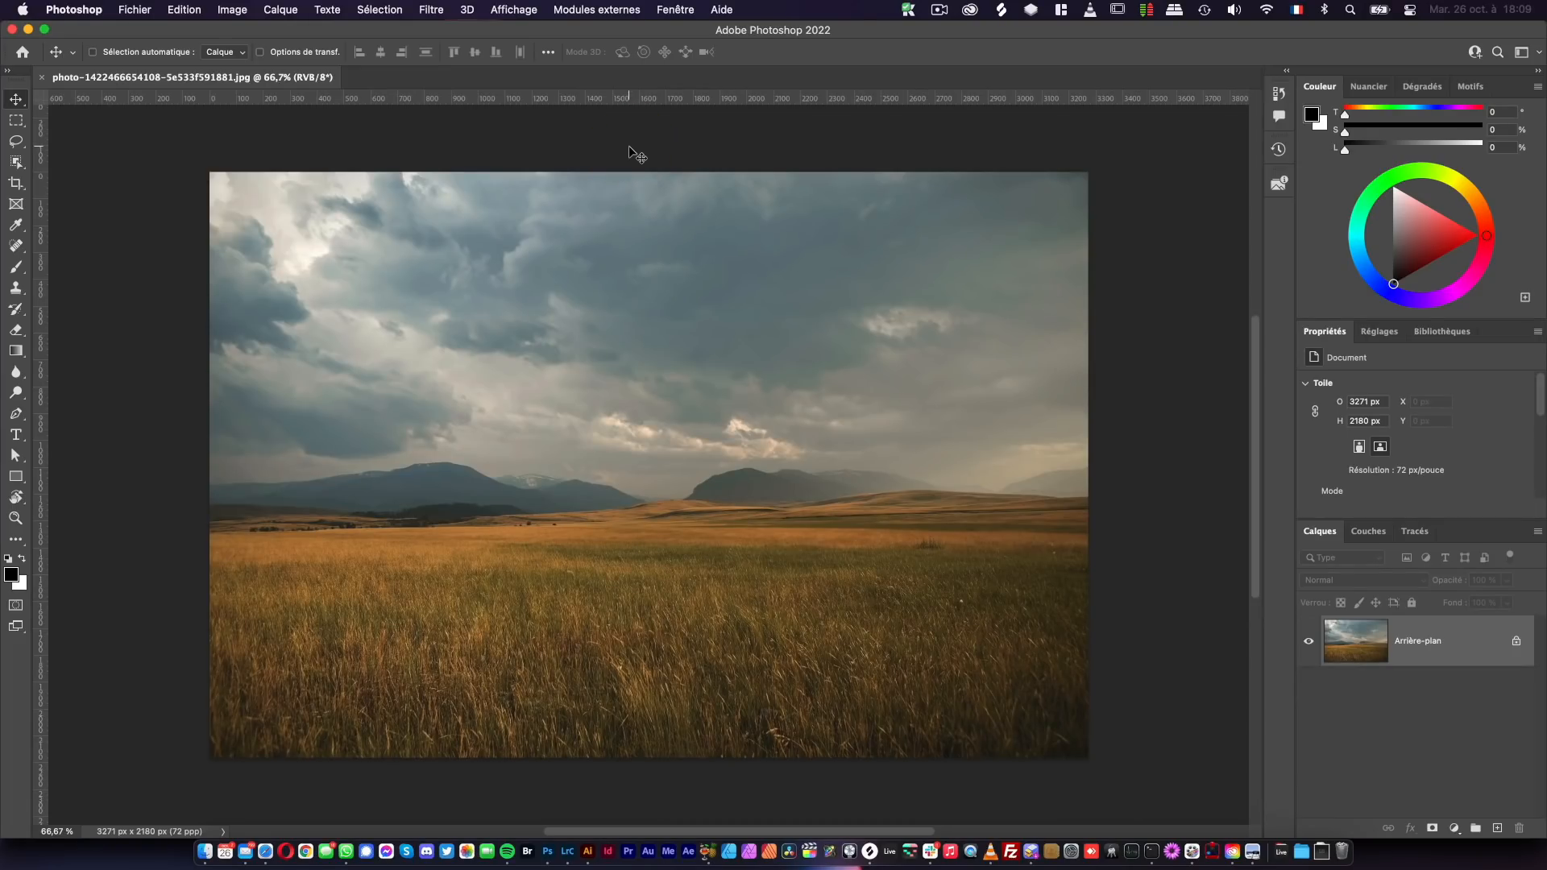
# - Apply the Oil Paint filter (Peinture à l'huile) with its current settings to the landscape photo, checking the effect in a 33% preview
pyautogui.click(496, 144)
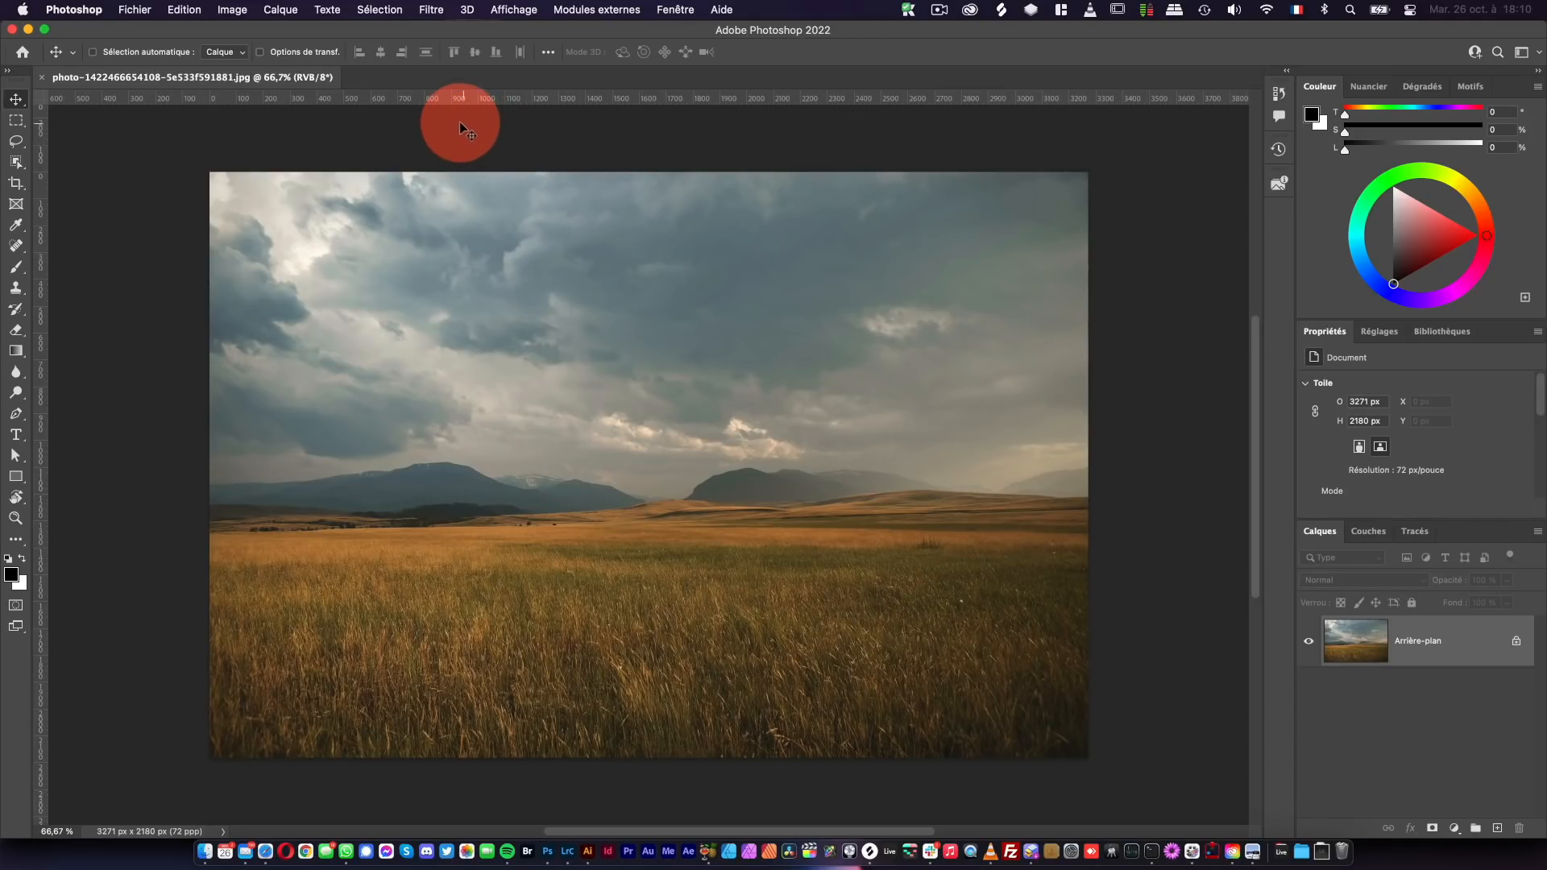
pyautogui.click(428, 11)
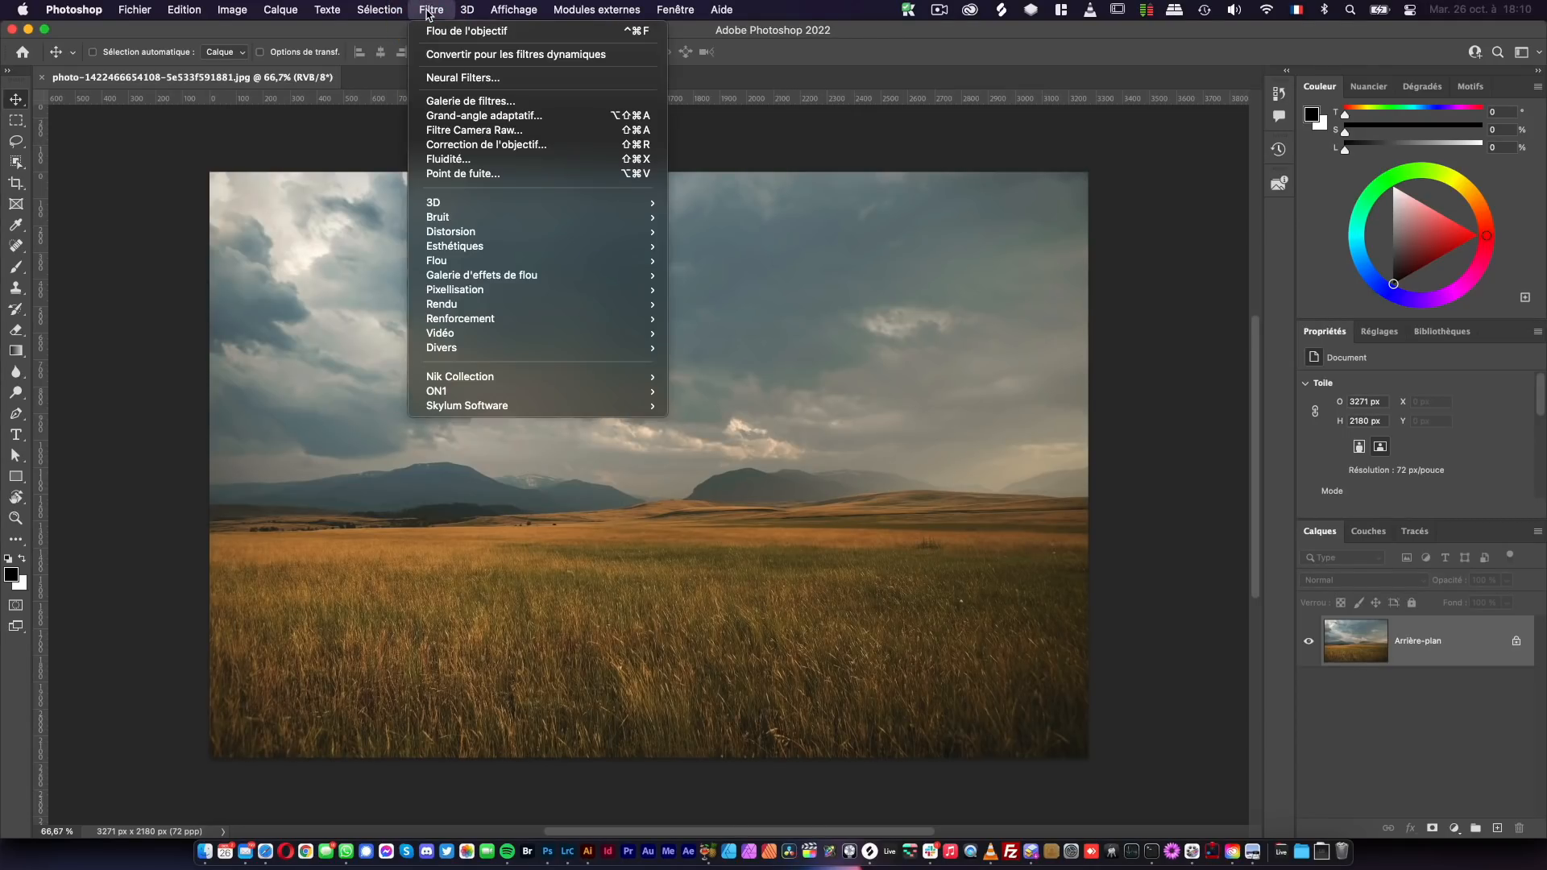
pyautogui.click(428, 16)
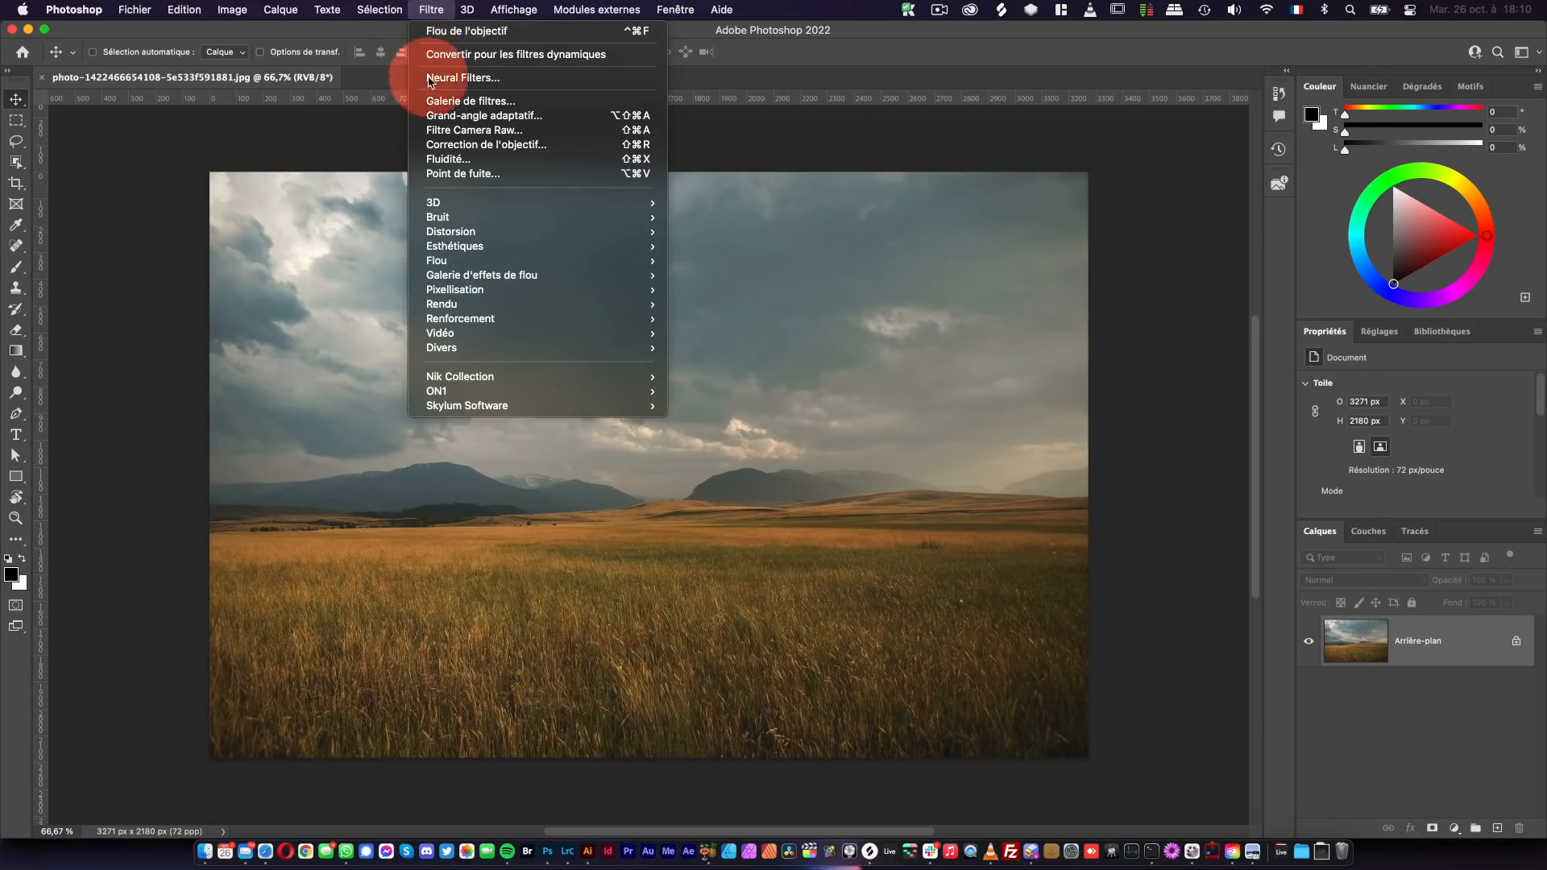
pyautogui.moveTo(596, 246)
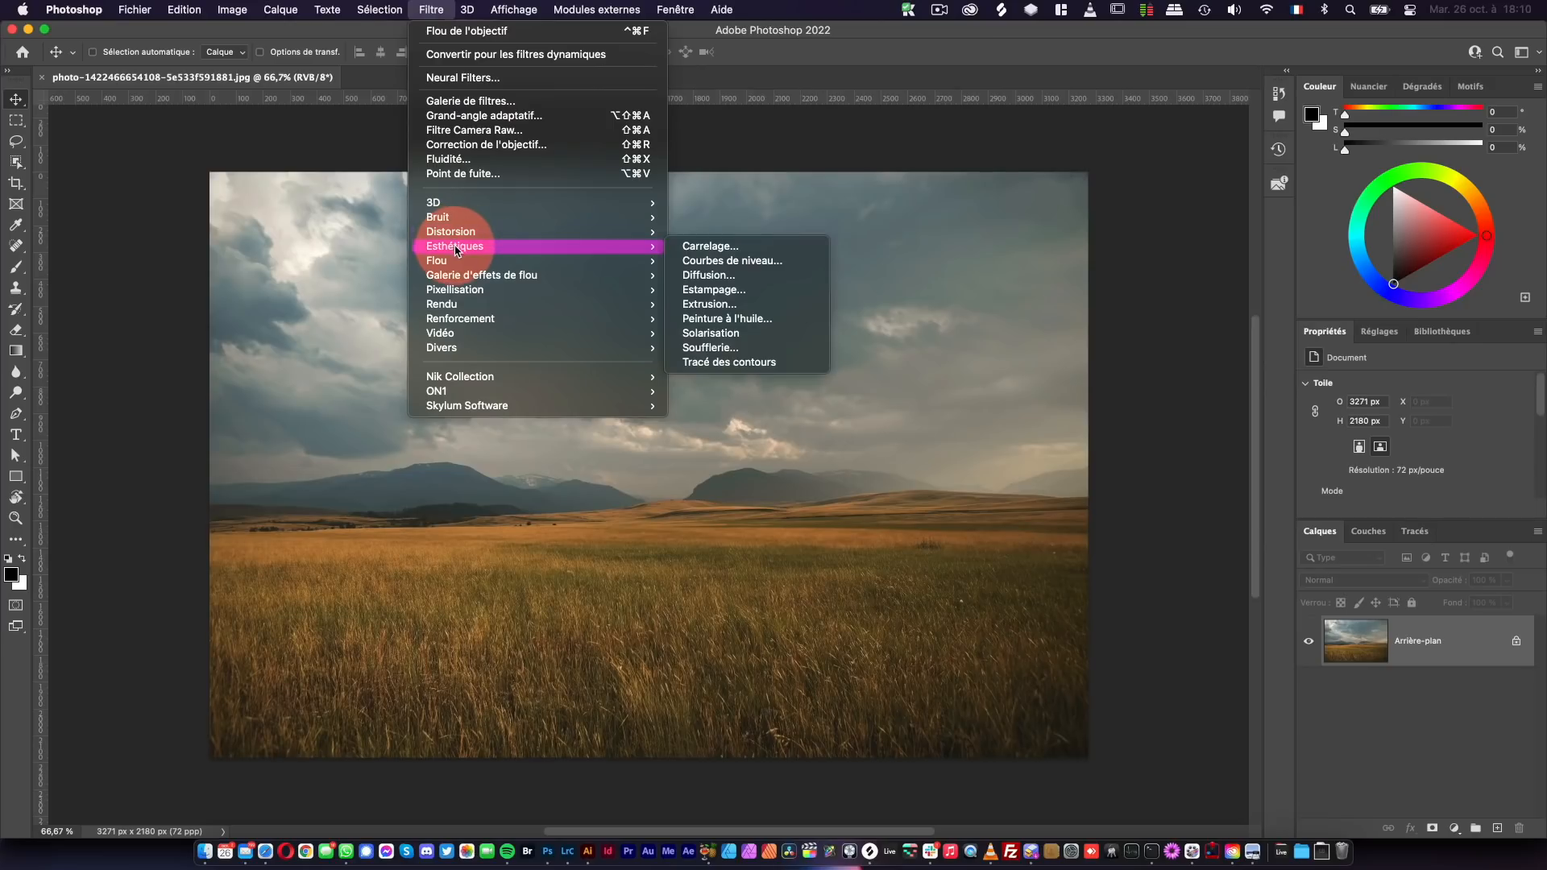
pyautogui.click(717, 318)
pyautogui.click(933, 248)
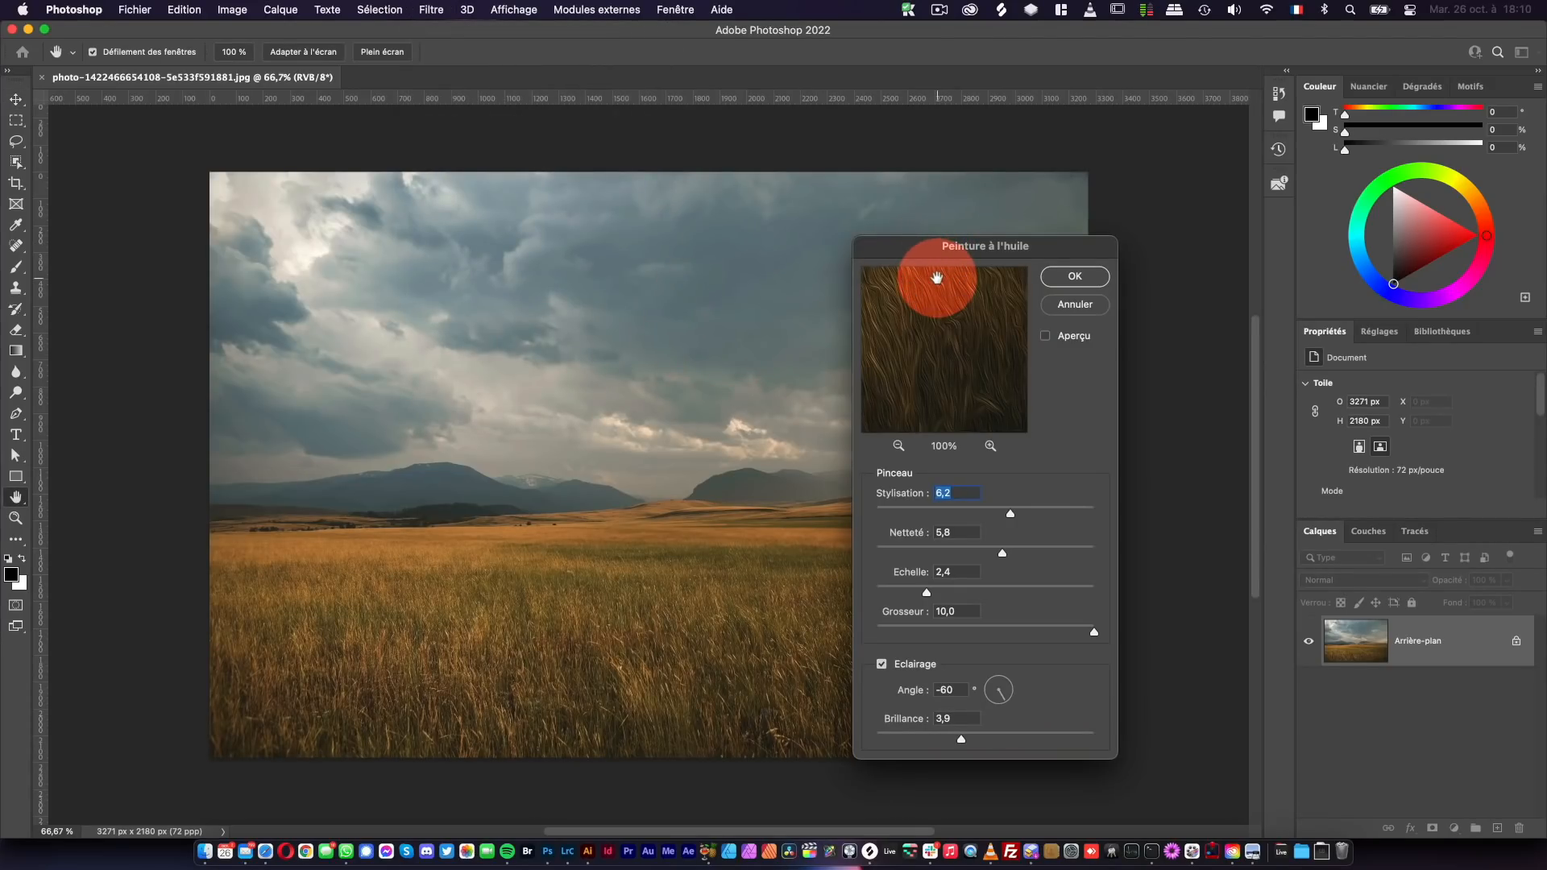
pyautogui.click(899, 448)
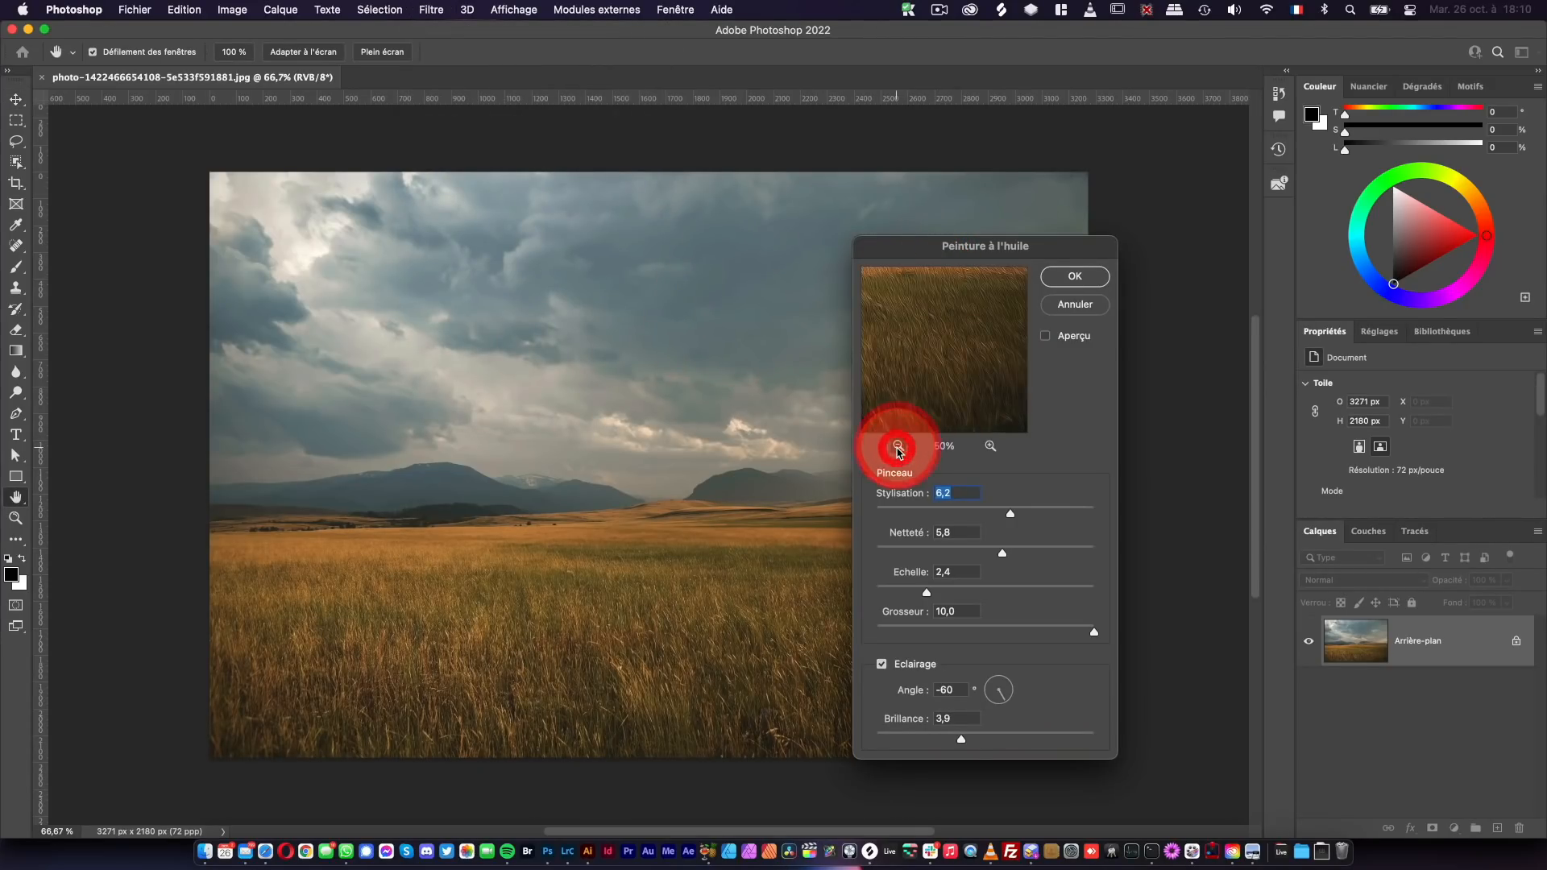
pyautogui.click(900, 448)
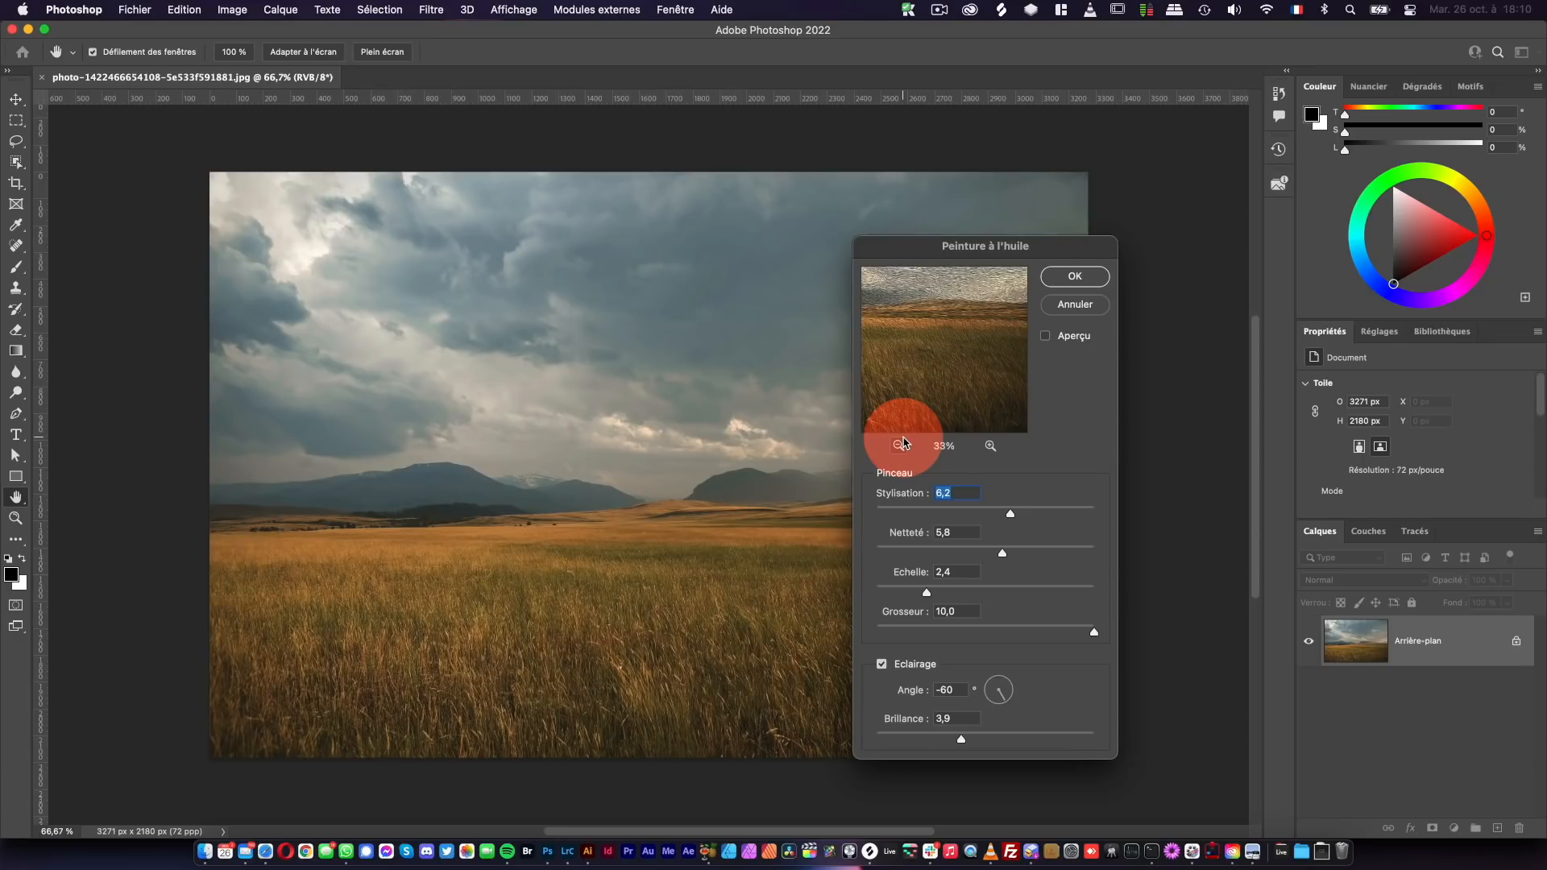
pyautogui.click(1096, 276)
pyautogui.press('v')
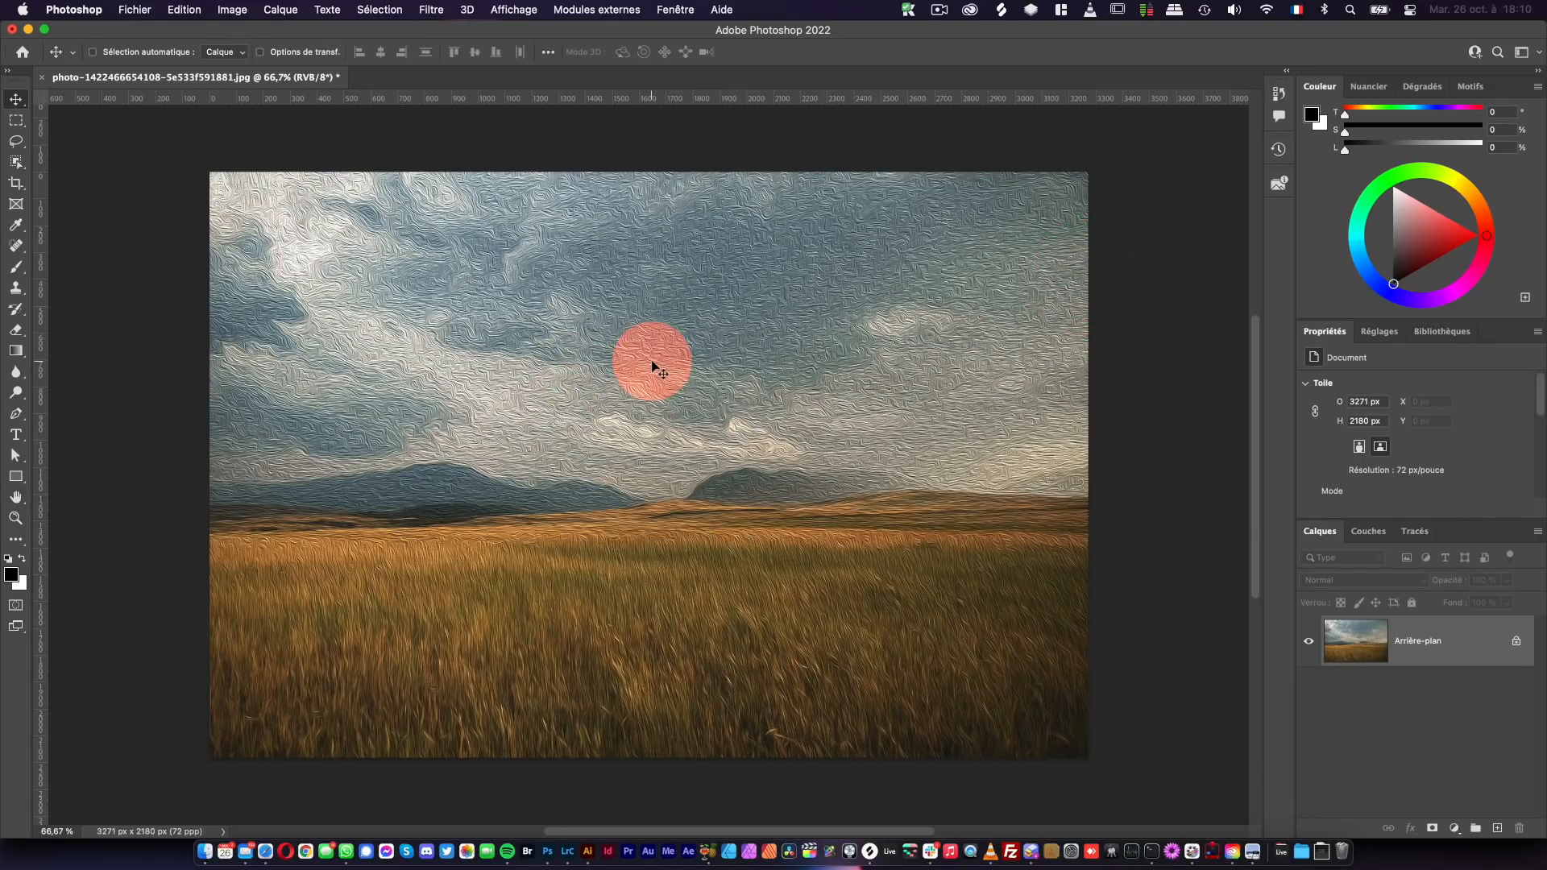
pyautogui.moveTo(651, 361)
pyautogui.mouseDown()
pyautogui.moveTo(949, 233)
pyautogui.moveTo(832, 334)
pyautogui.moveTo(600, 305)
pyautogui.moveTo(630, 305)
pyautogui.mouseUp()
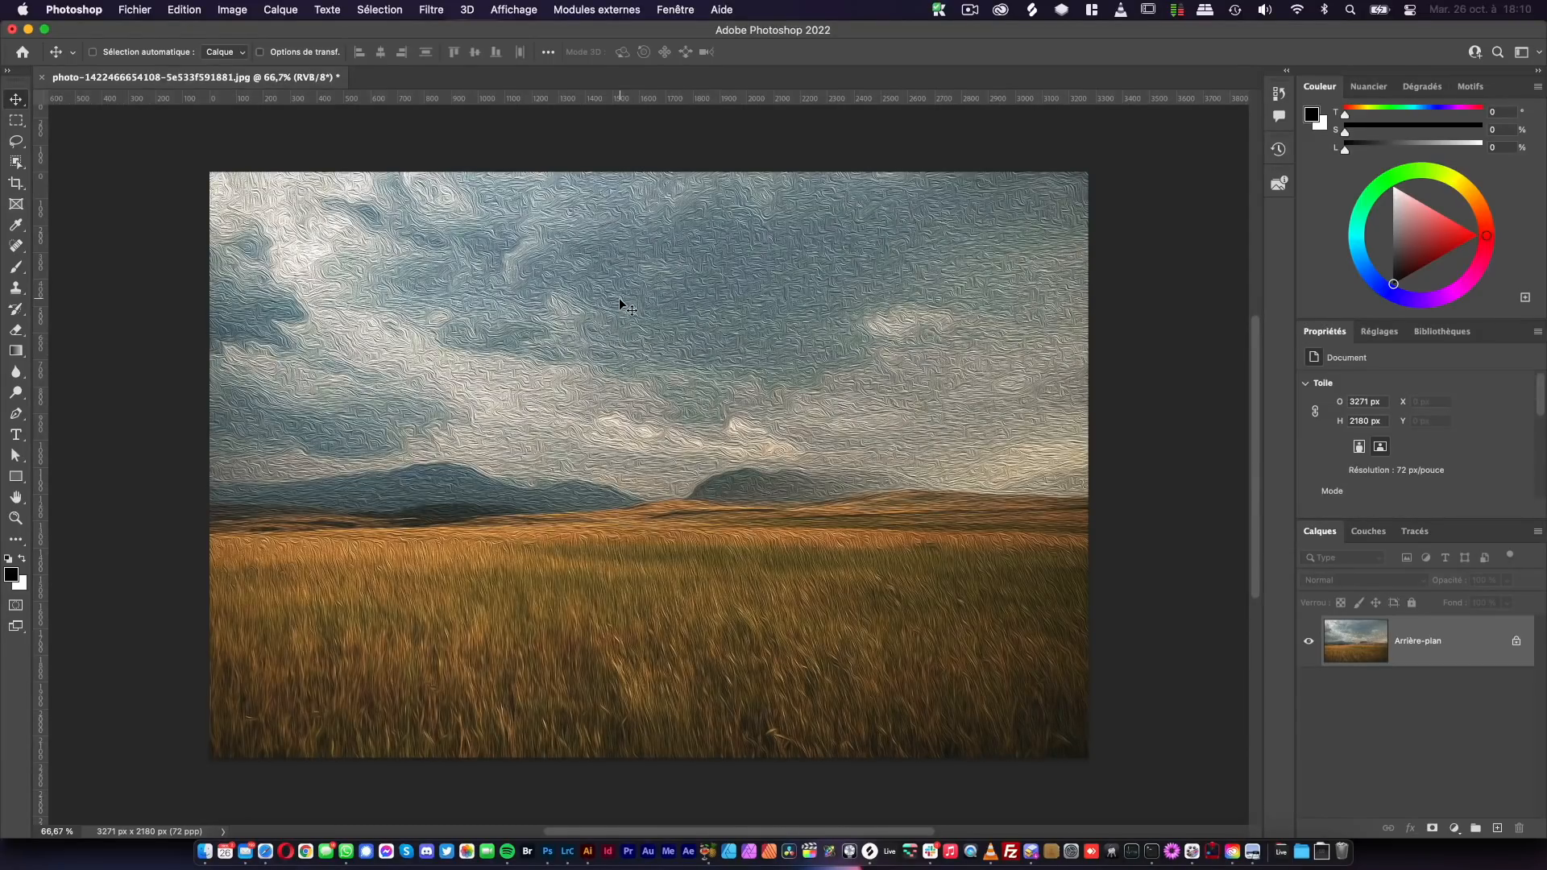
pyautogui.click(631, 313)
pyautogui.moveTo(622, 302)
pyautogui.mouseDown()
pyautogui.moveTo(656, 270)
pyautogui.moveTo(802, 234)
pyautogui.mouseUp()
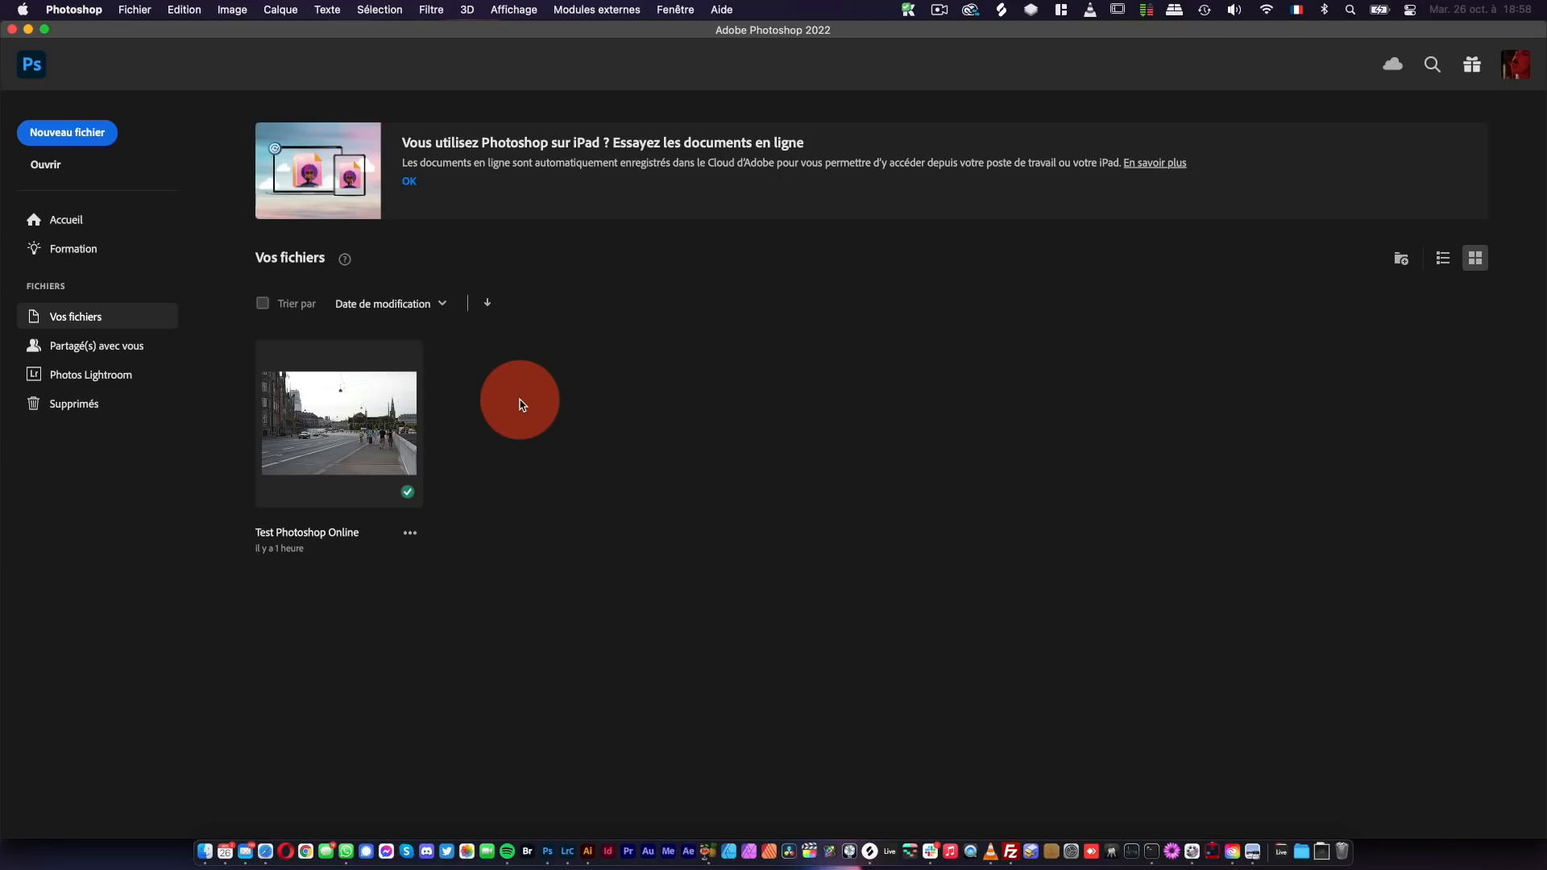
# - Open the cloud document Test Photoshop Online, keeping its embedded colour profile, and look at its Comments panel
pyautogui.click(414, 455)
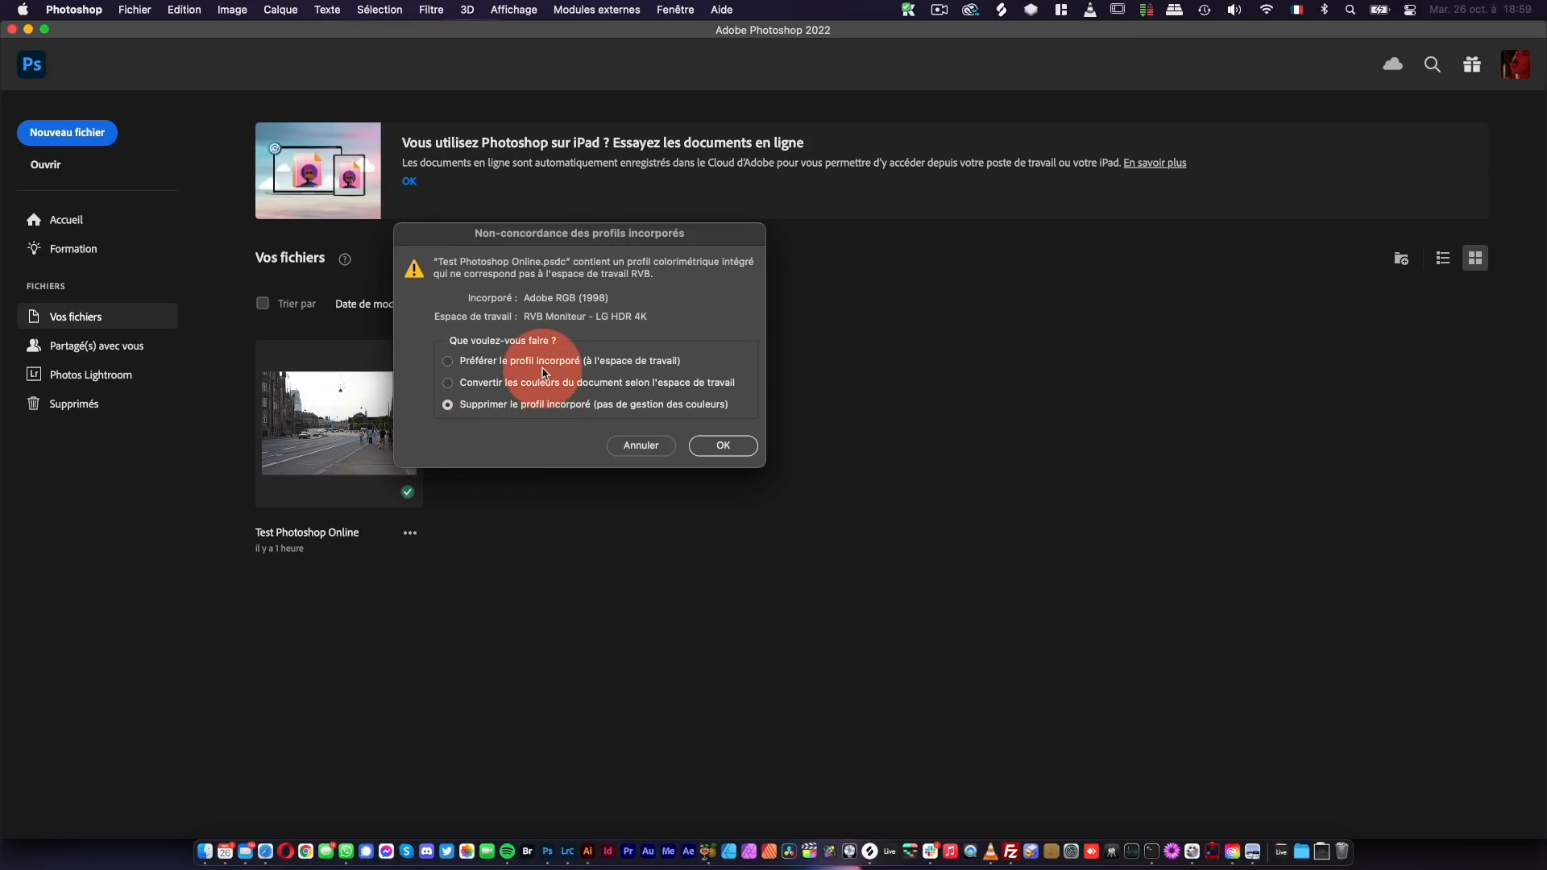
pyautogui.click(542, 360)
pyautogui.click(723, 445)
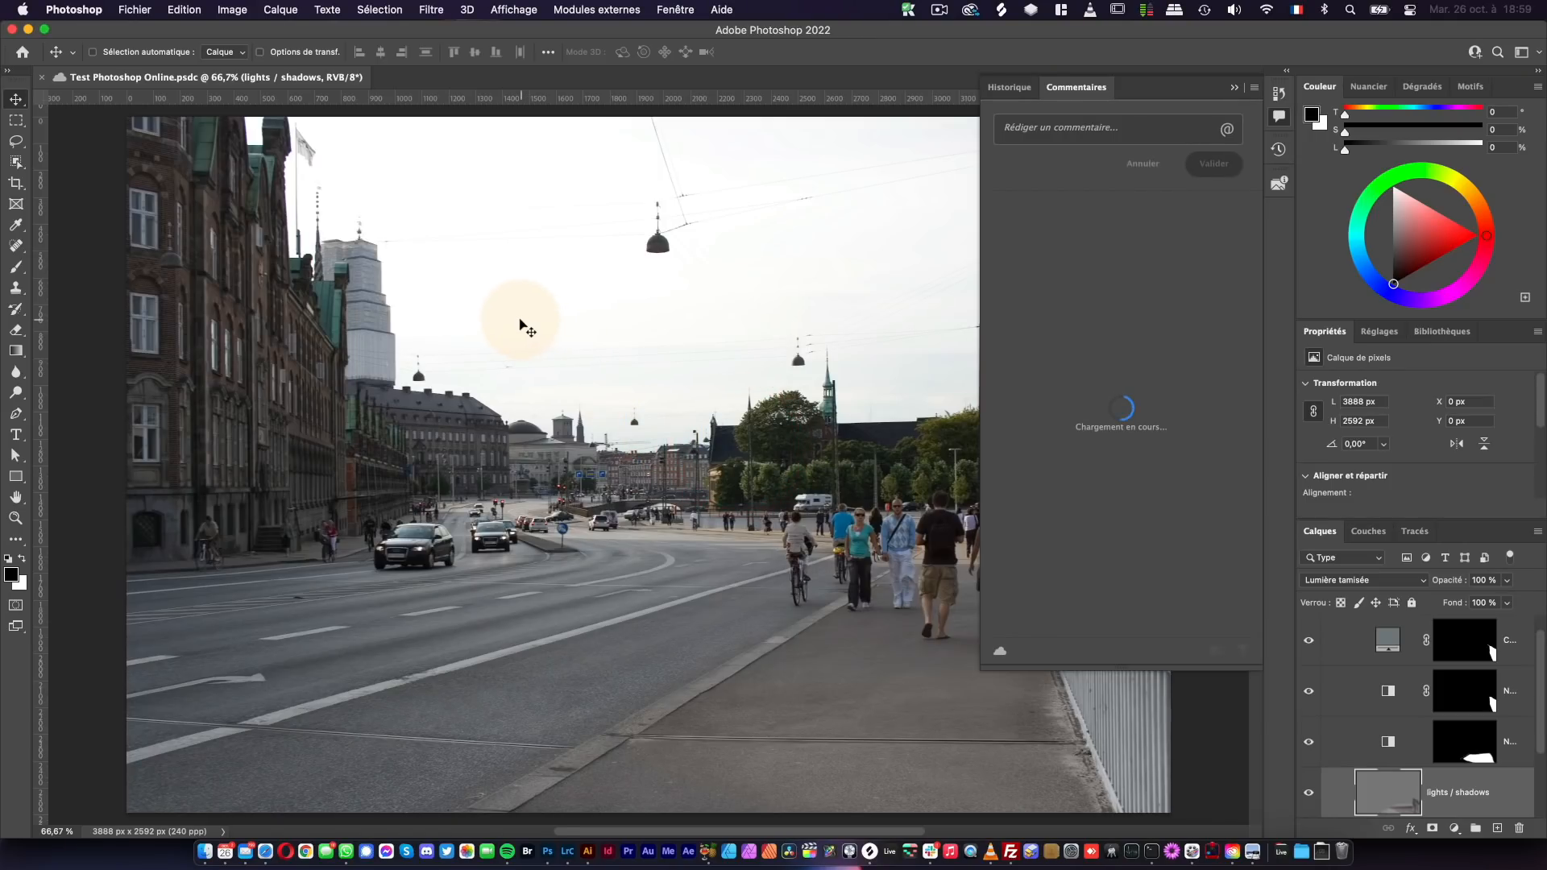
pyautogui.click(1079, 189)
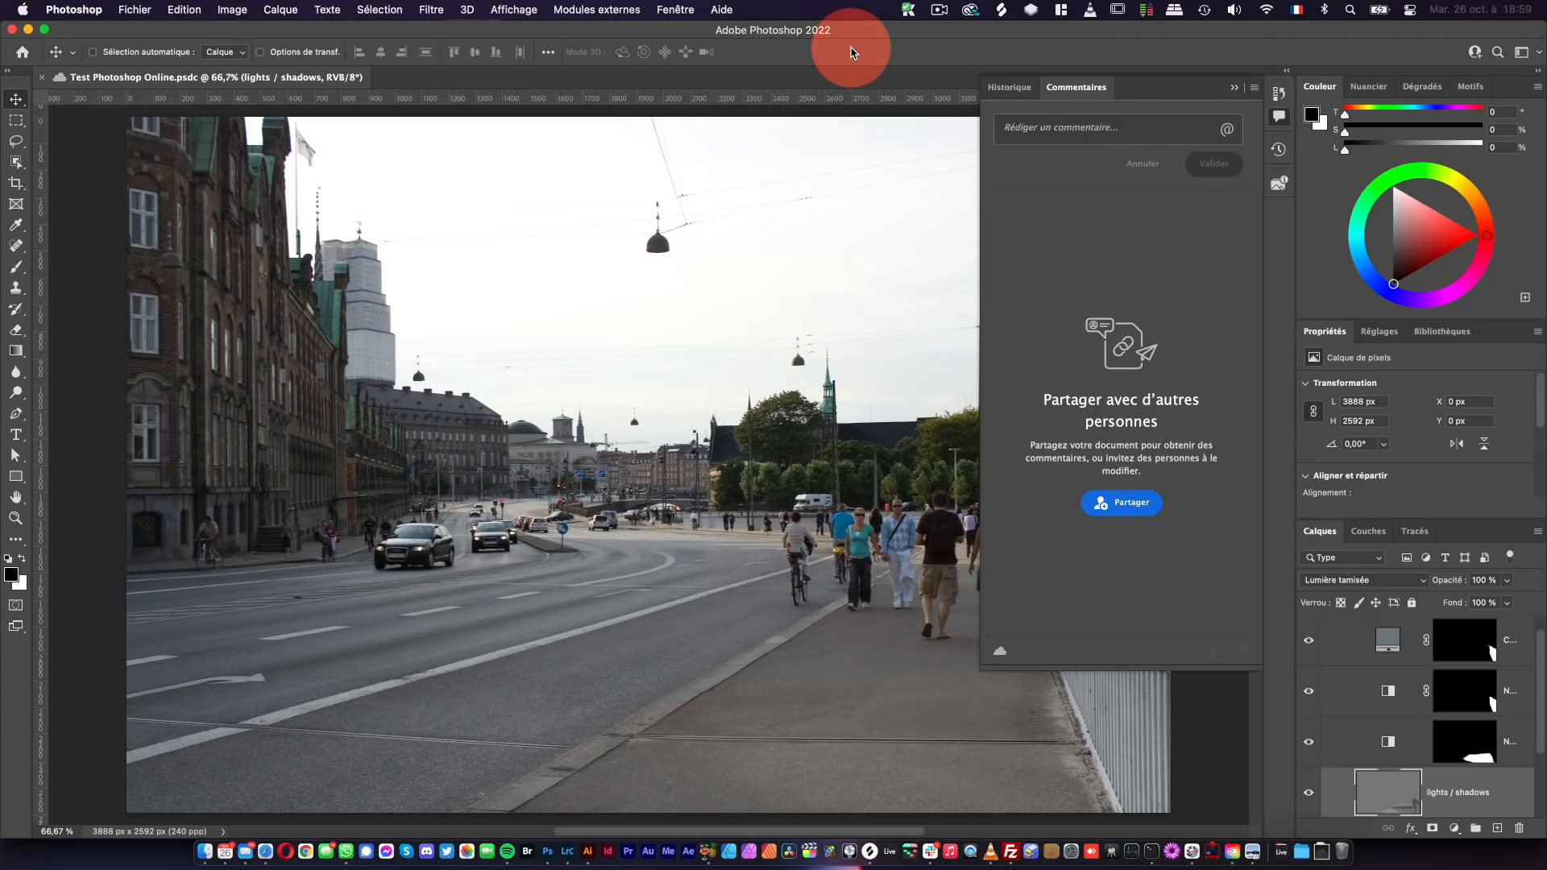
# - Show the Content Credentials (Beta) panel and open the Adobe connected accounts page in Safari from its options
pyautogui.click(675, 9)
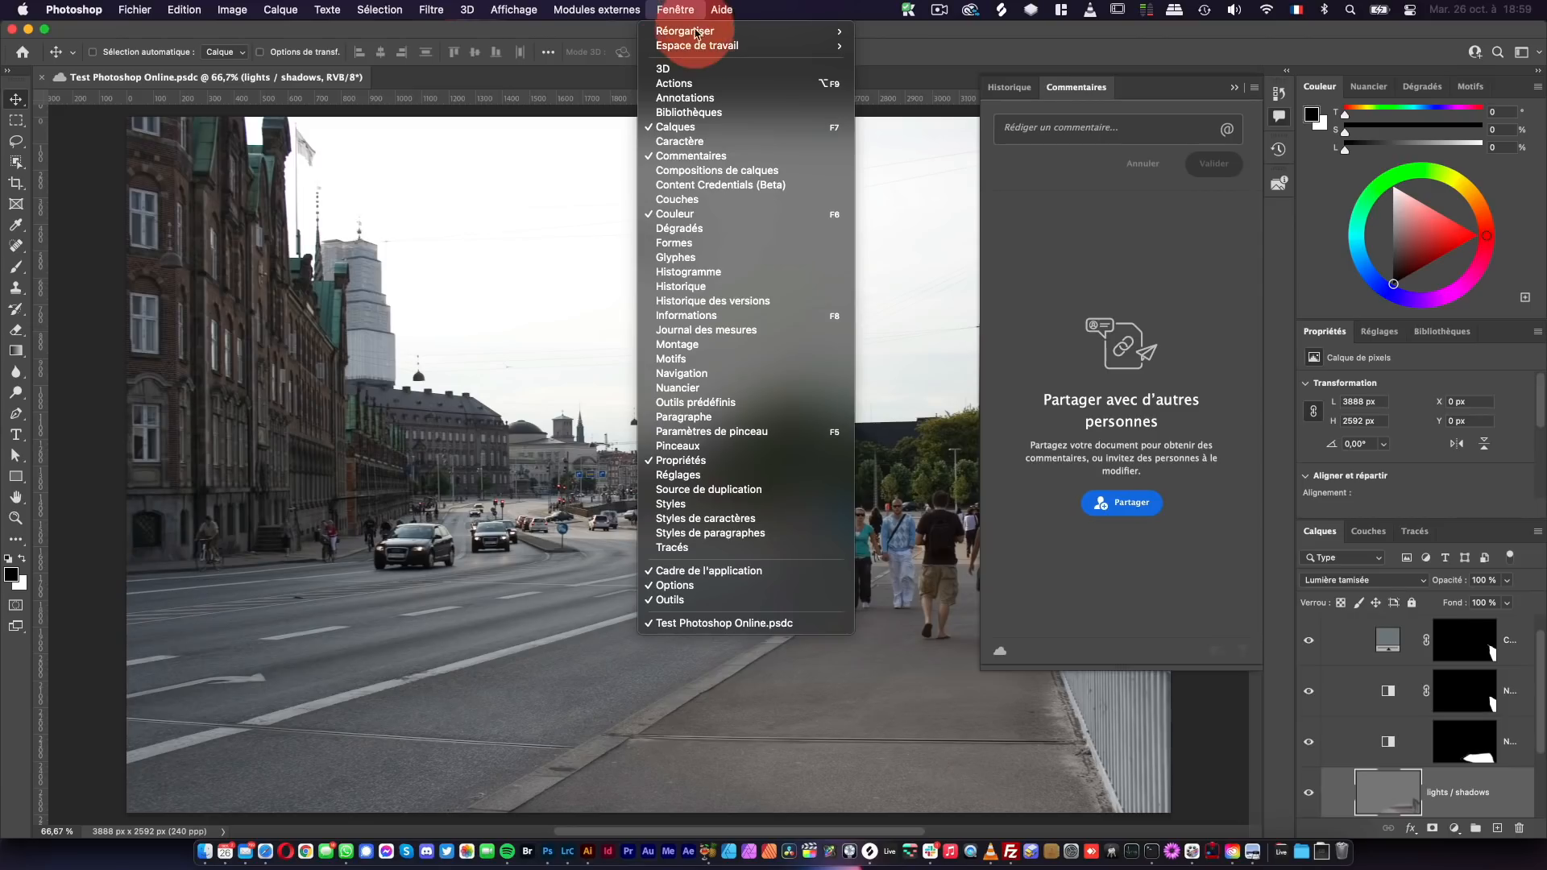
pyautogui.click(712, 185)
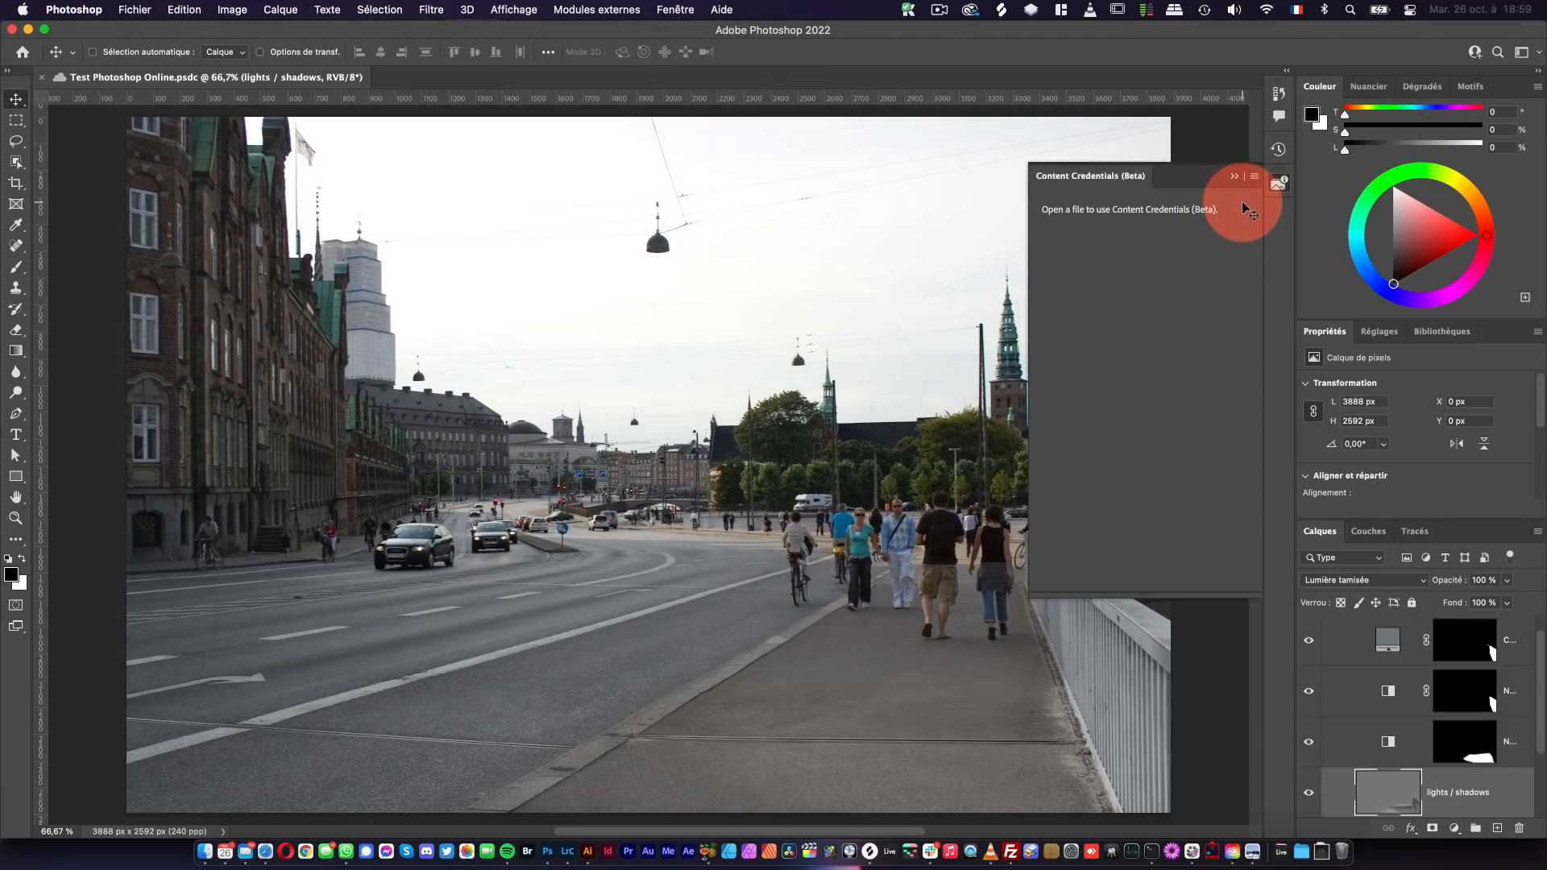
pyautogui.click(1255, 177)
pyautogui.click(1262, 186)
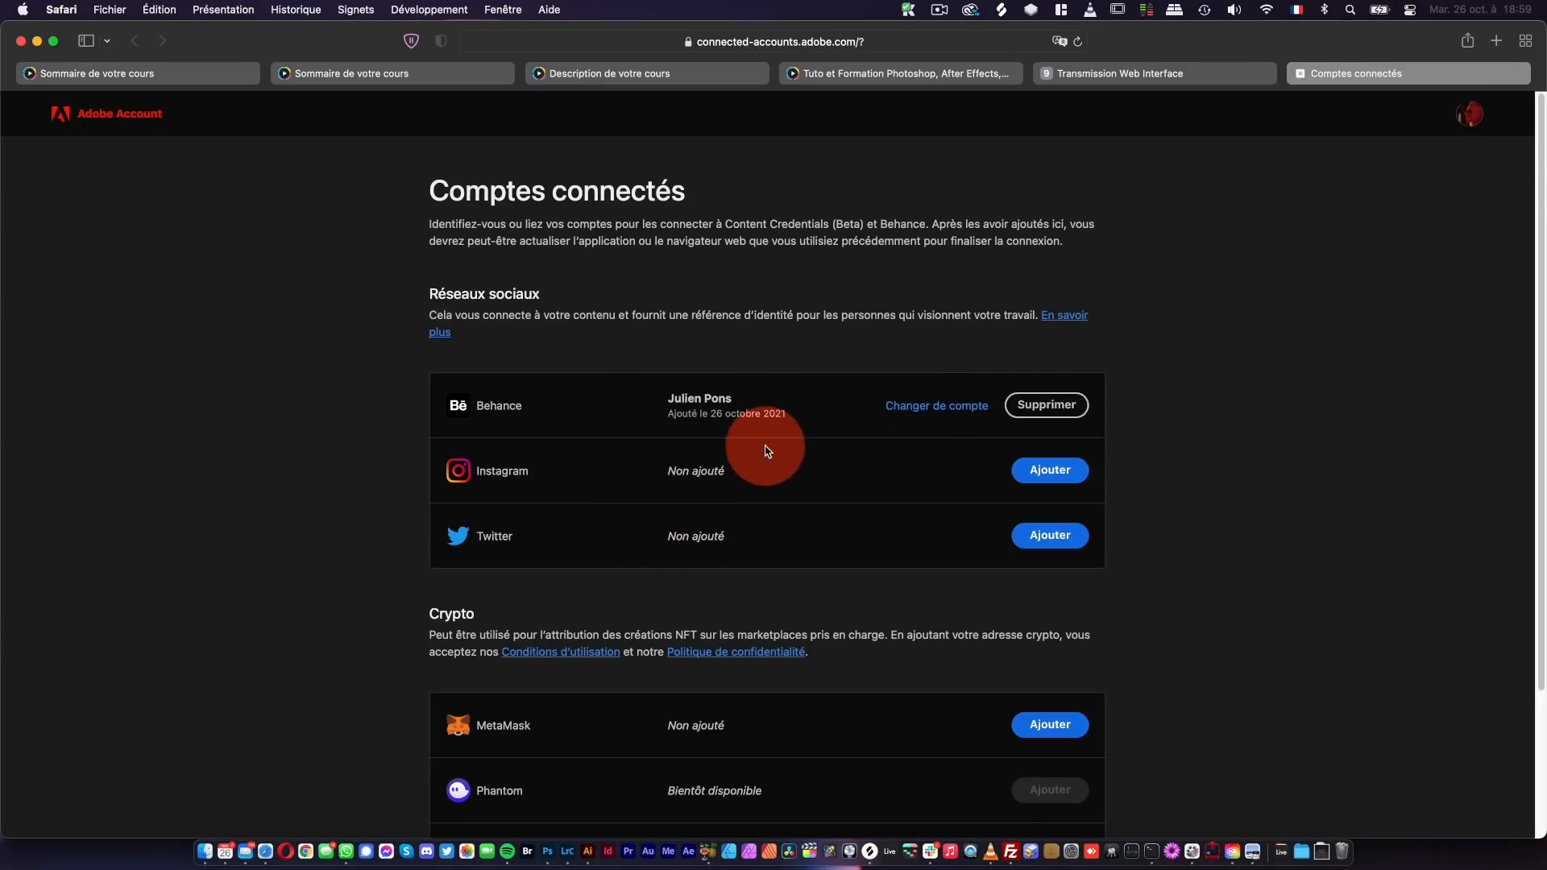
# - Switch back to Photoshop and check the Content Credentials (Beta) option in the Technology Previews preferences
pyautogui.click(549, 852)
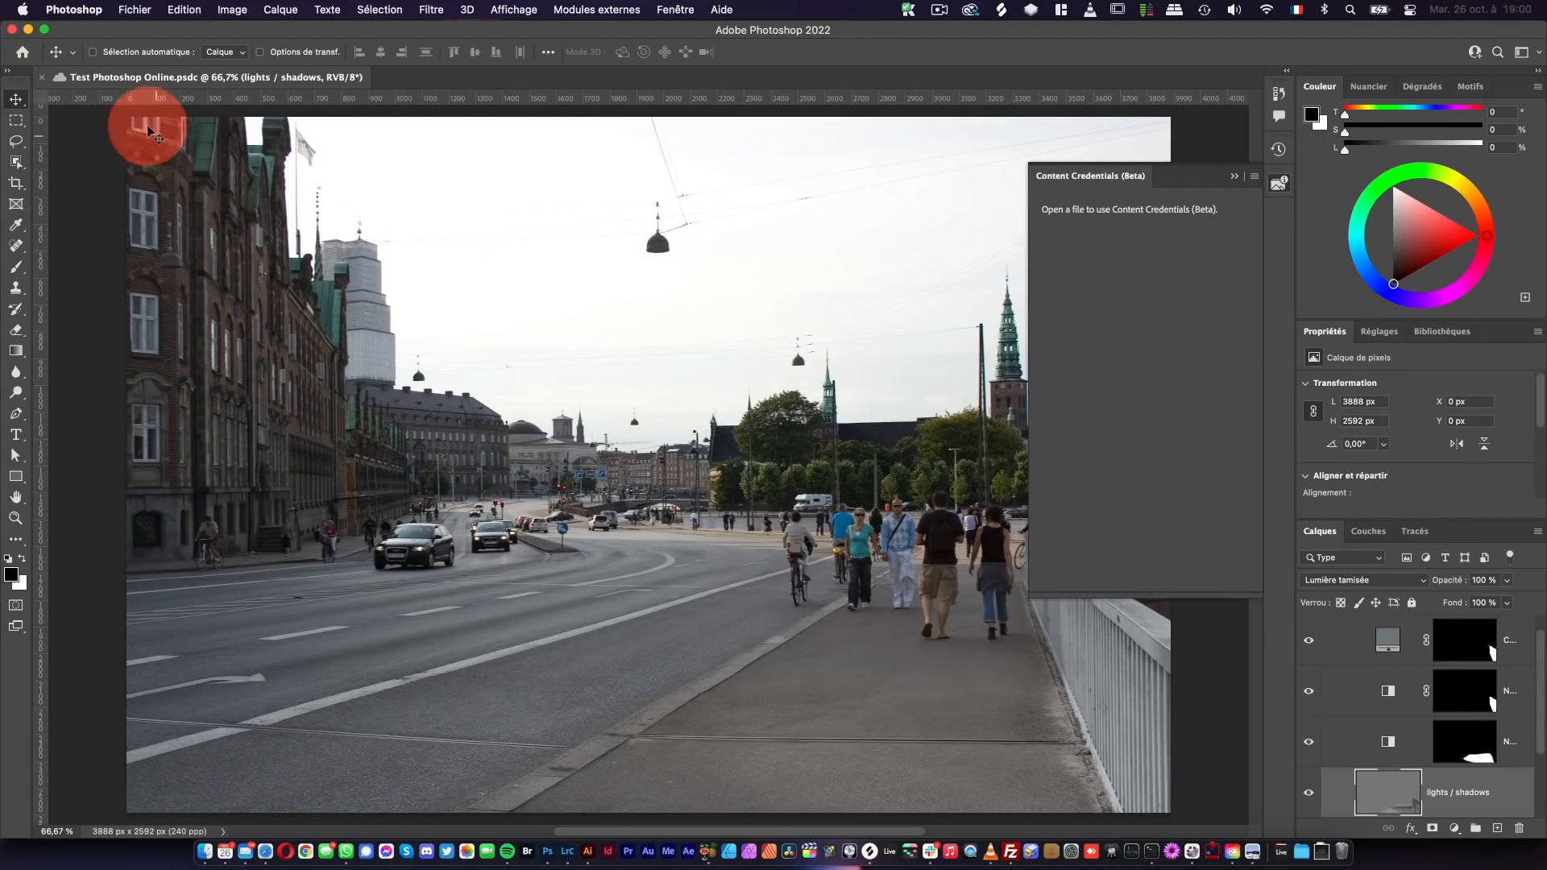
pyautogui.click(91, 10)
pyautogui.click(92, 11)
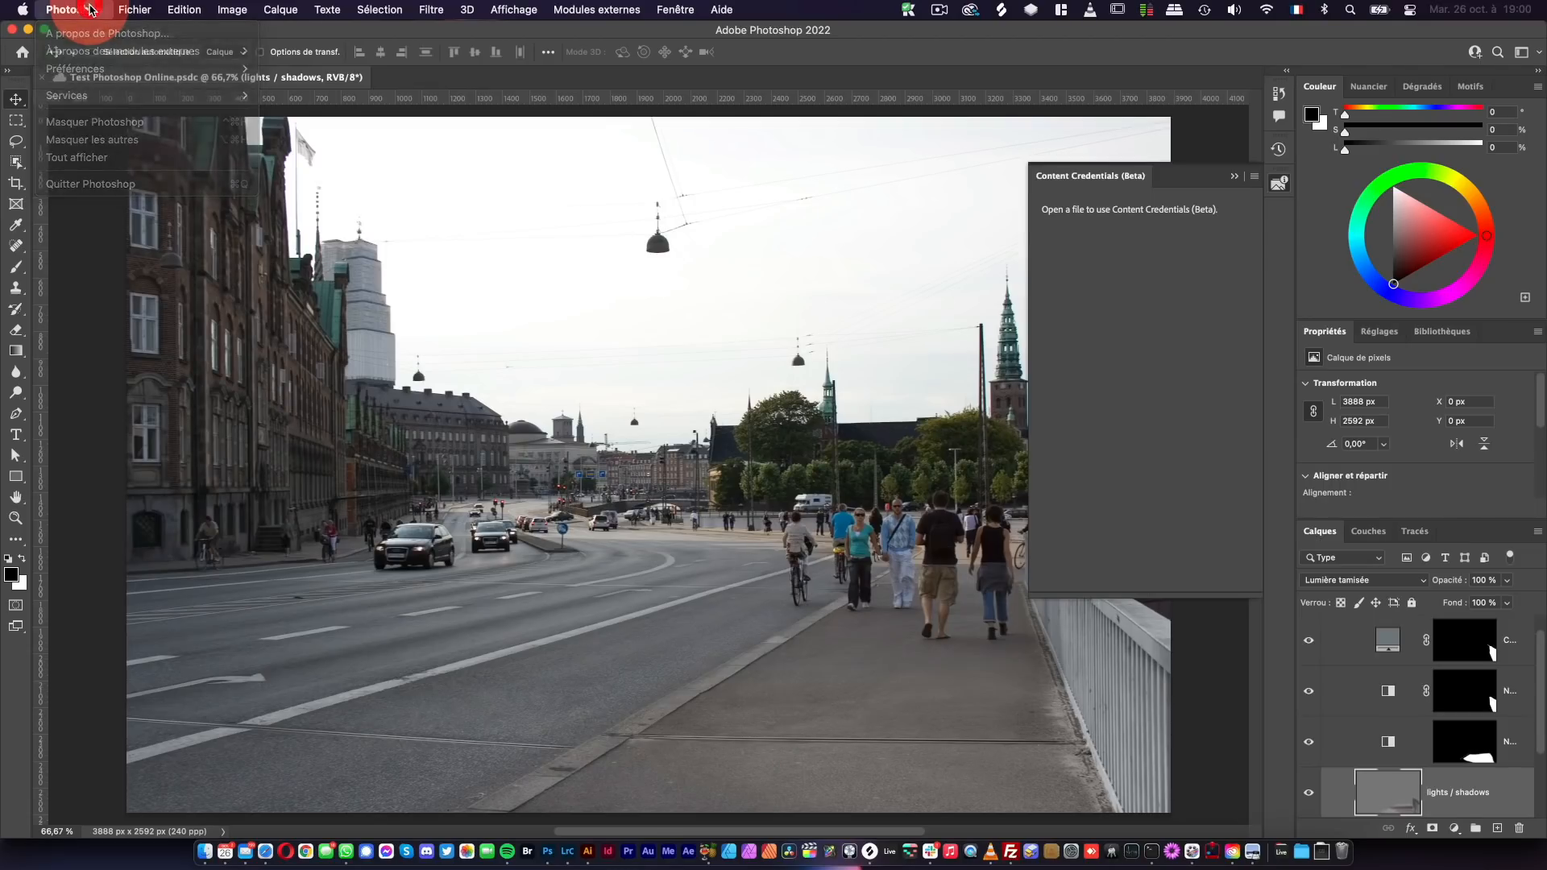
pyautogui.press('super+k')
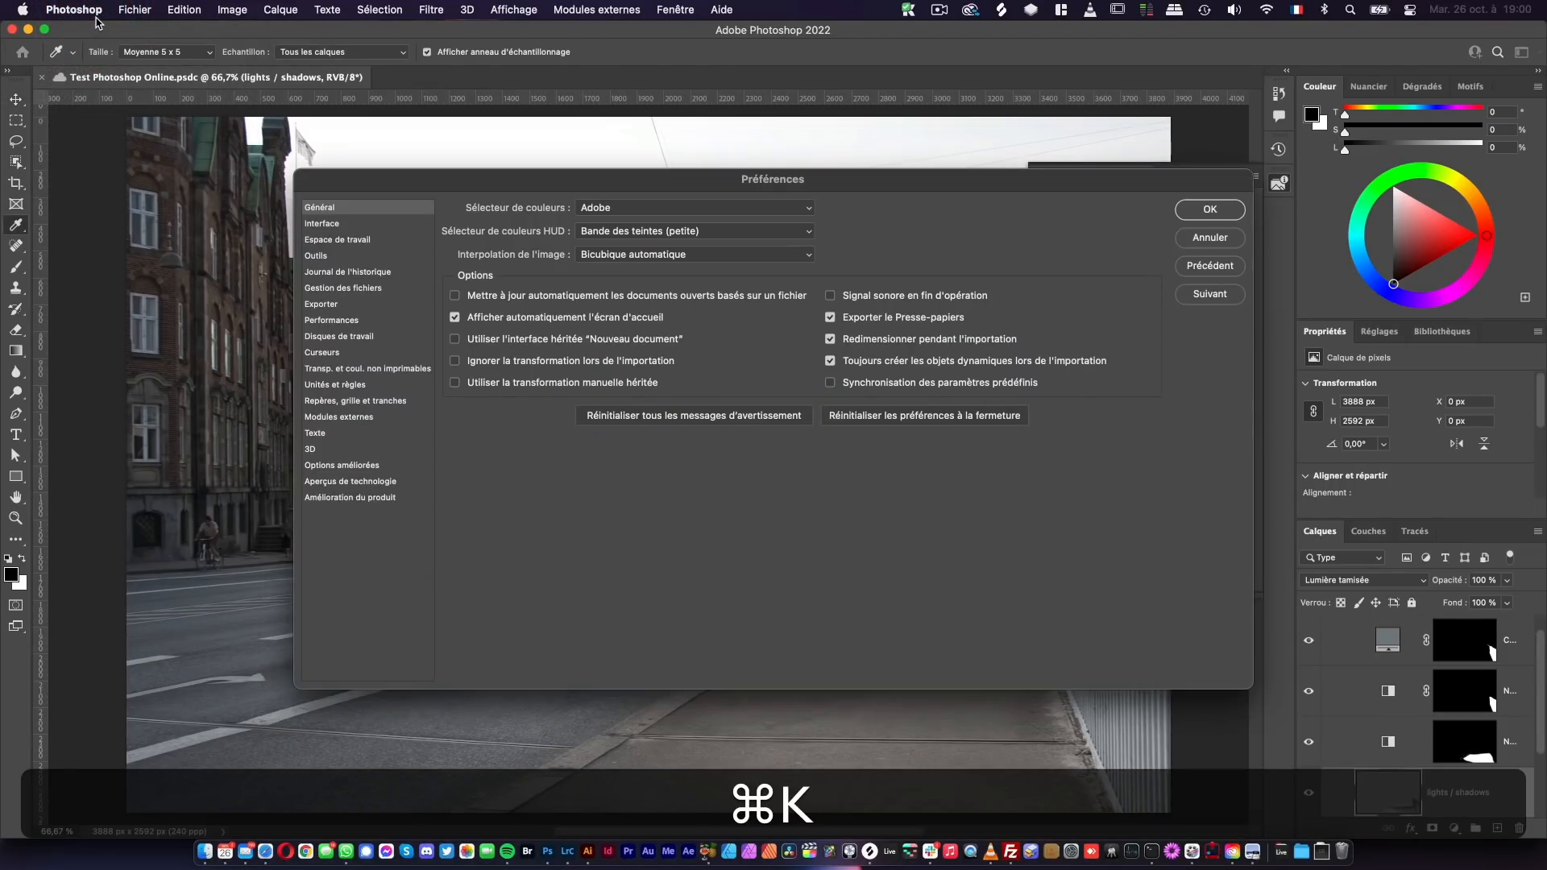
pyautogui.click(351, 481)
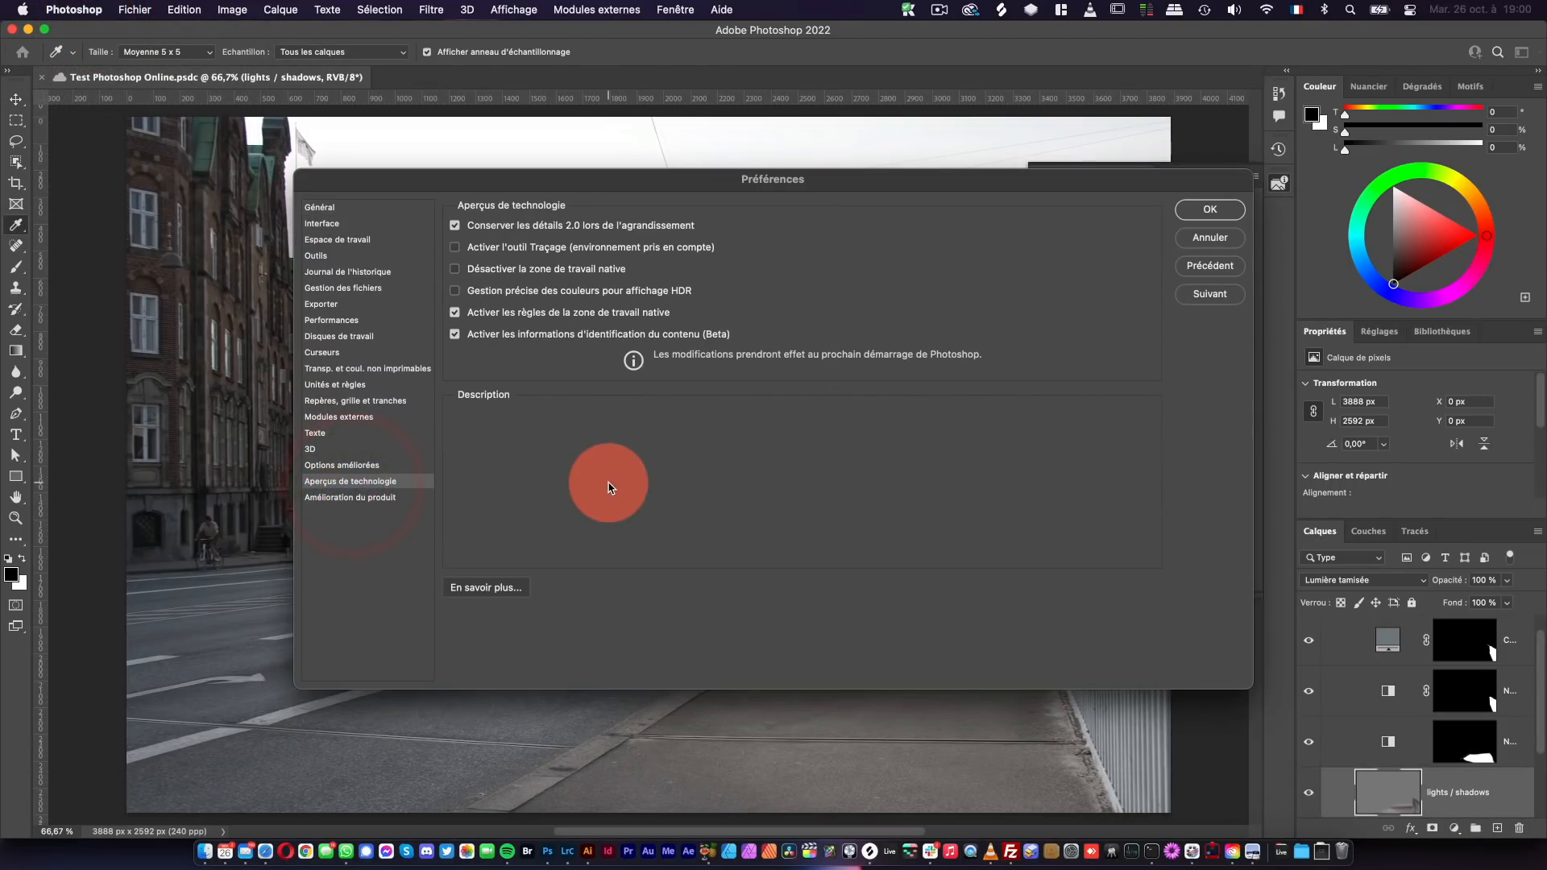
pyautogui.moveTo(465, 338)
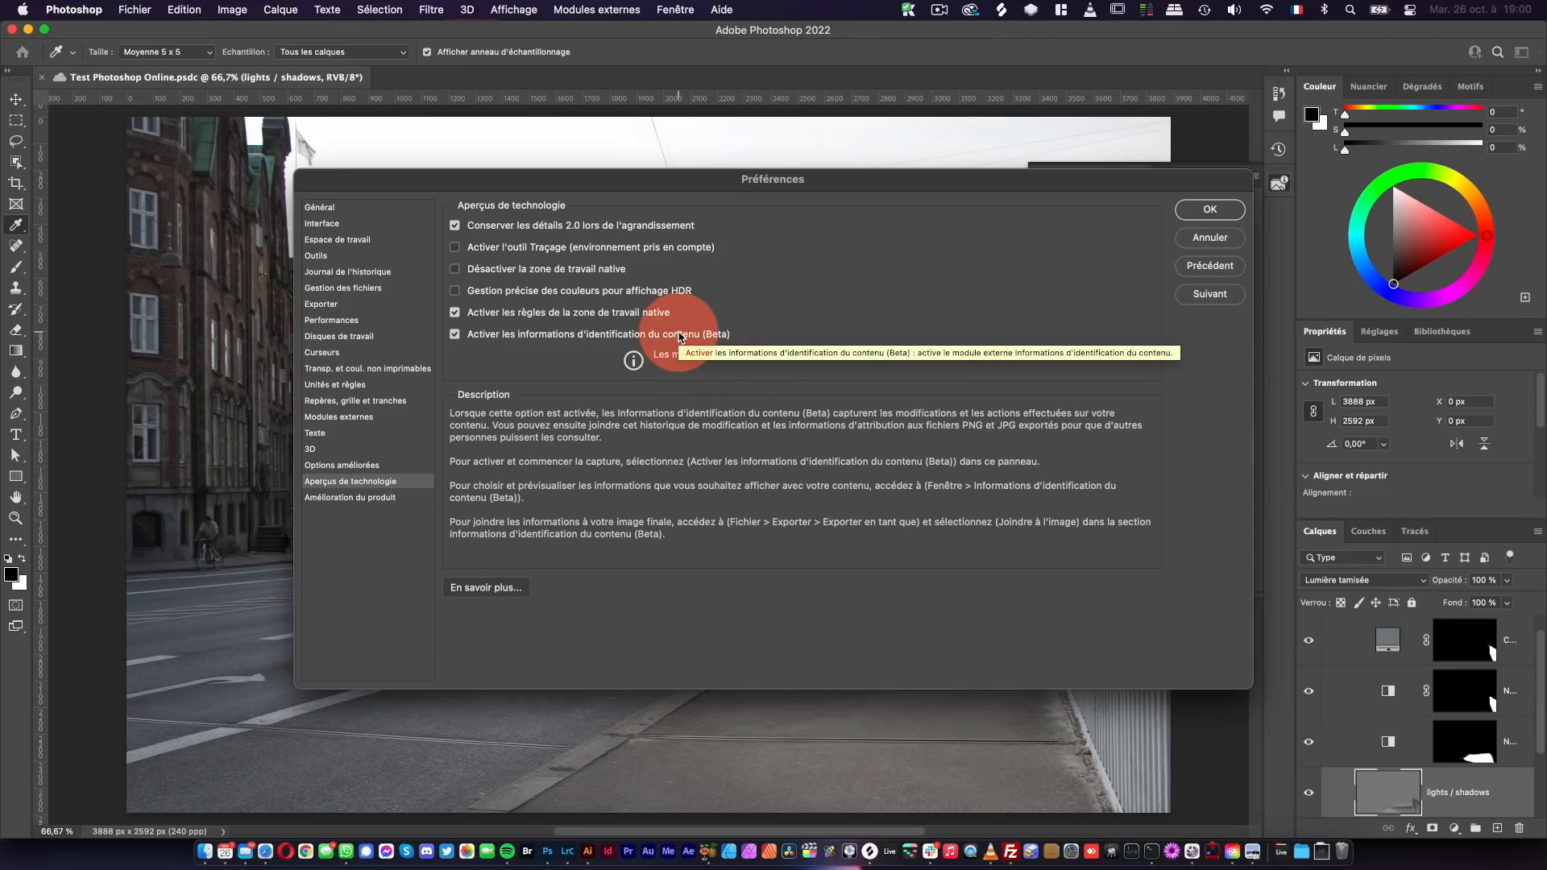
pyautogui.click(1209, 211)
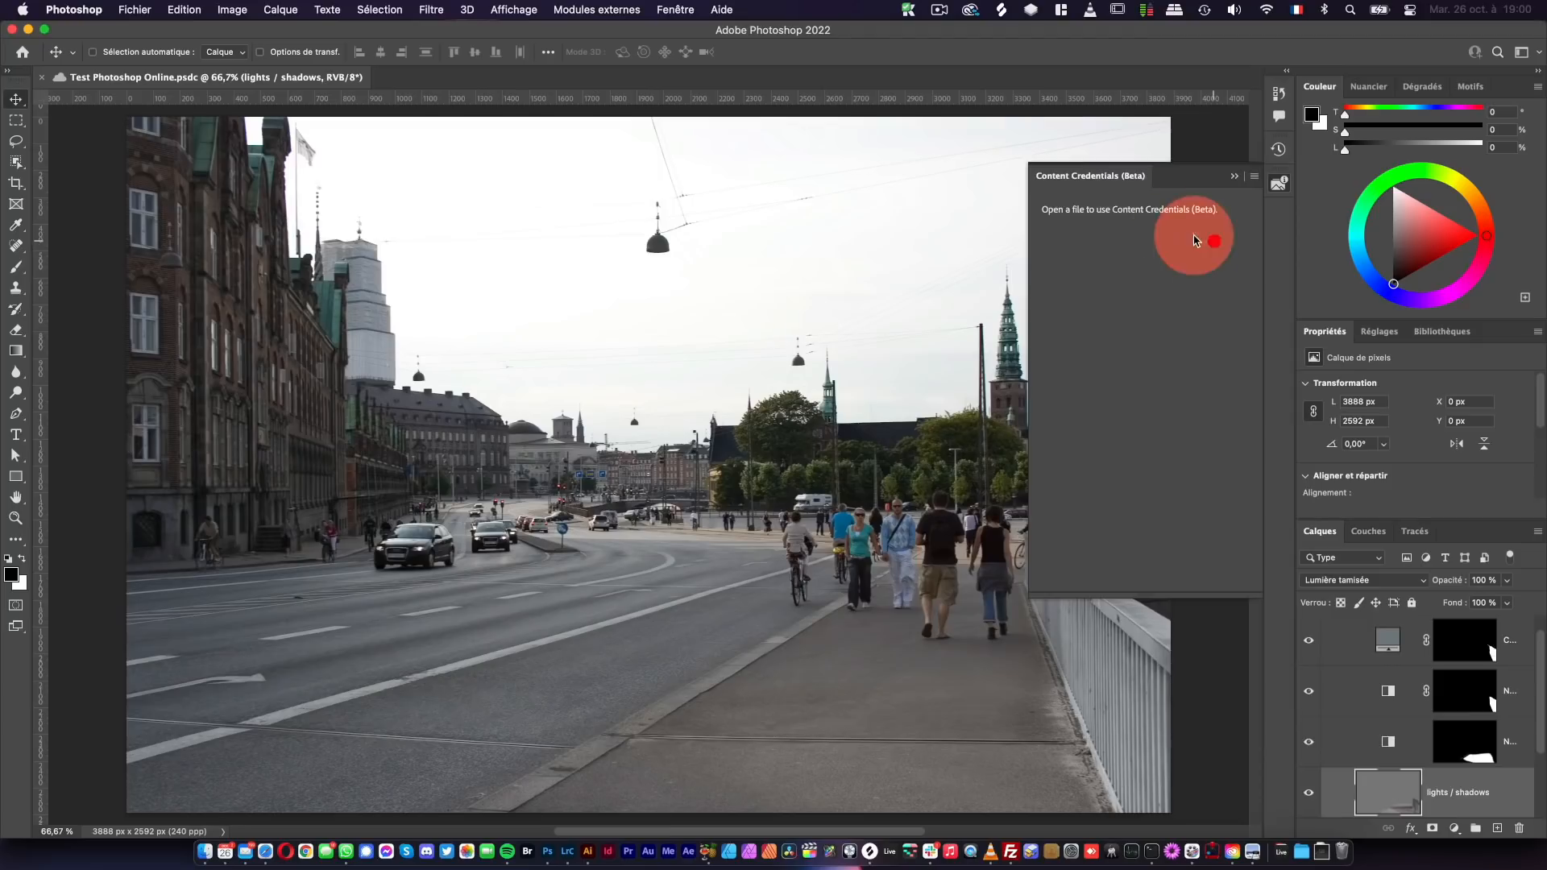
# - Examine the Content Credentials (Beta) section of the Export As settings for the street photo, and cancel the export
pyautogui.click(134, 9)
pyautogui.moveTo(336, 240)
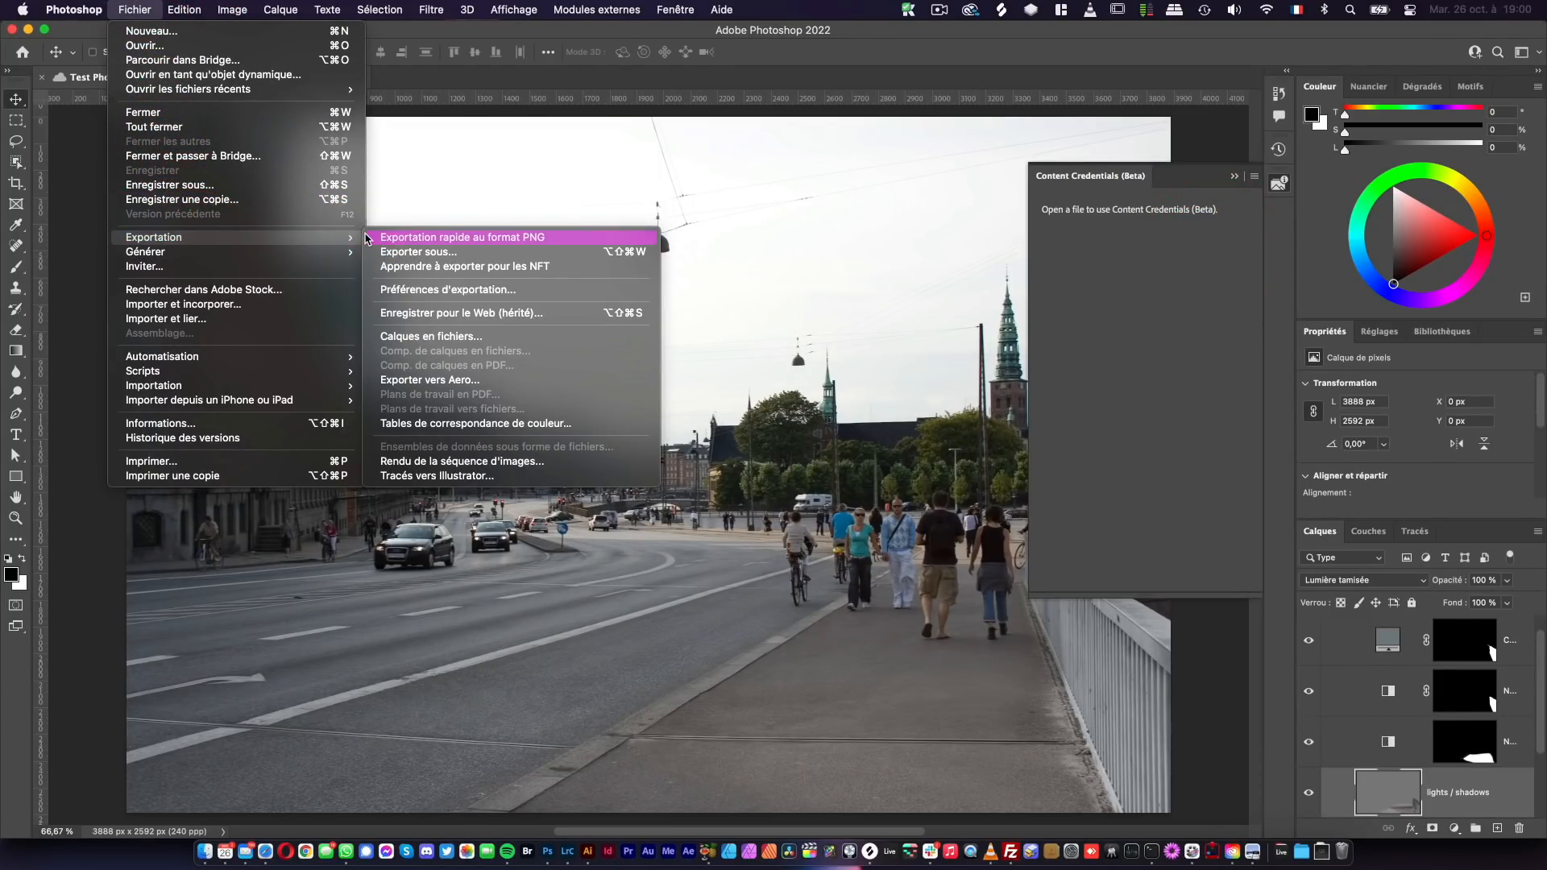
pyautogui.click(395, 251)
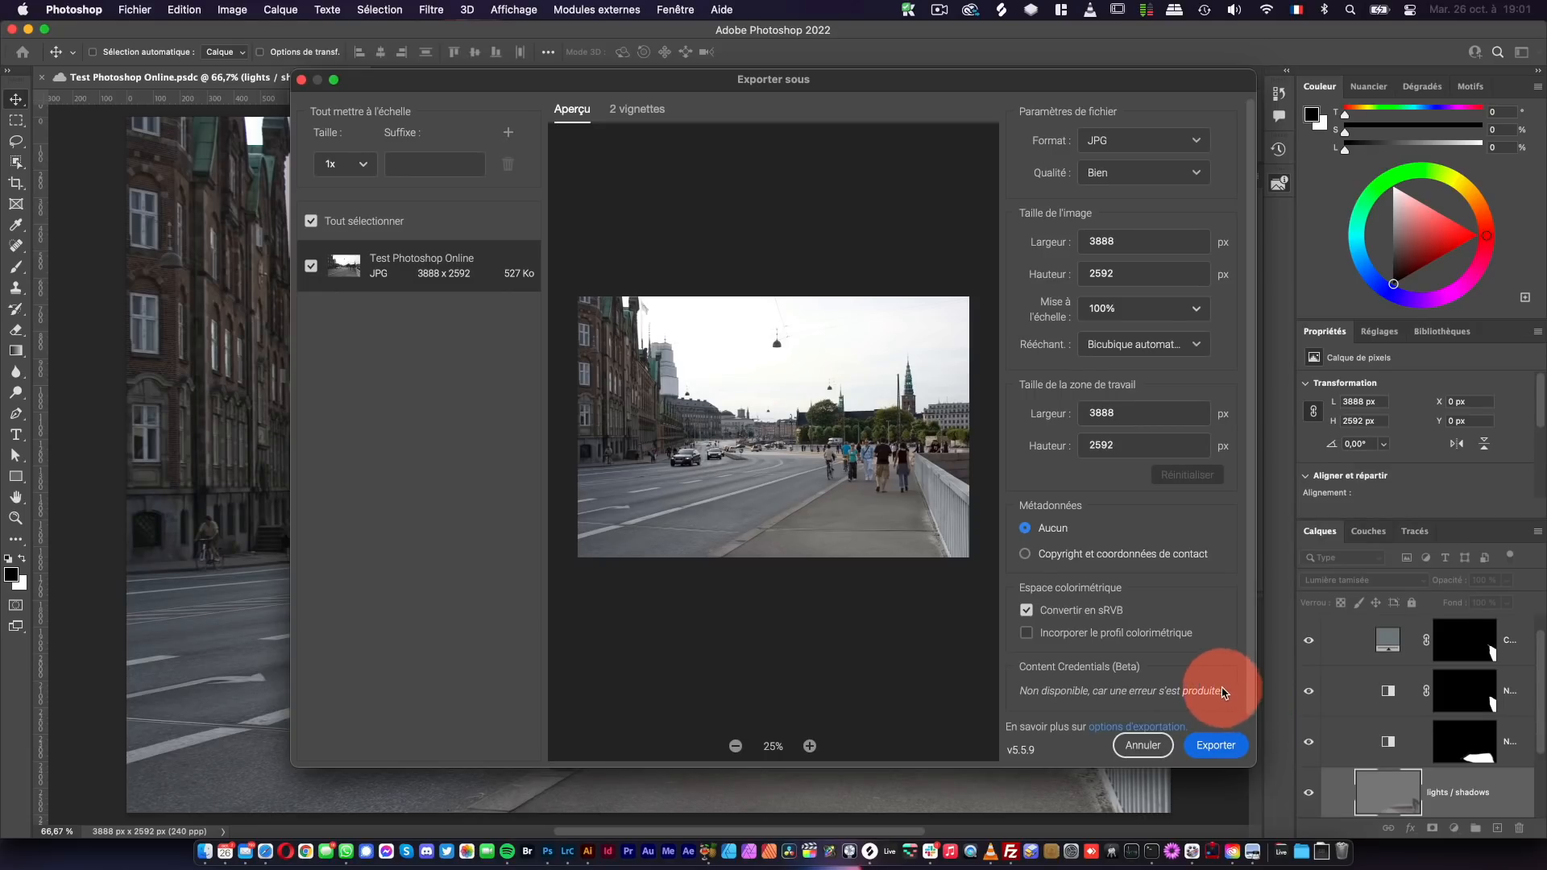
pyautogui.click(1154, 754)
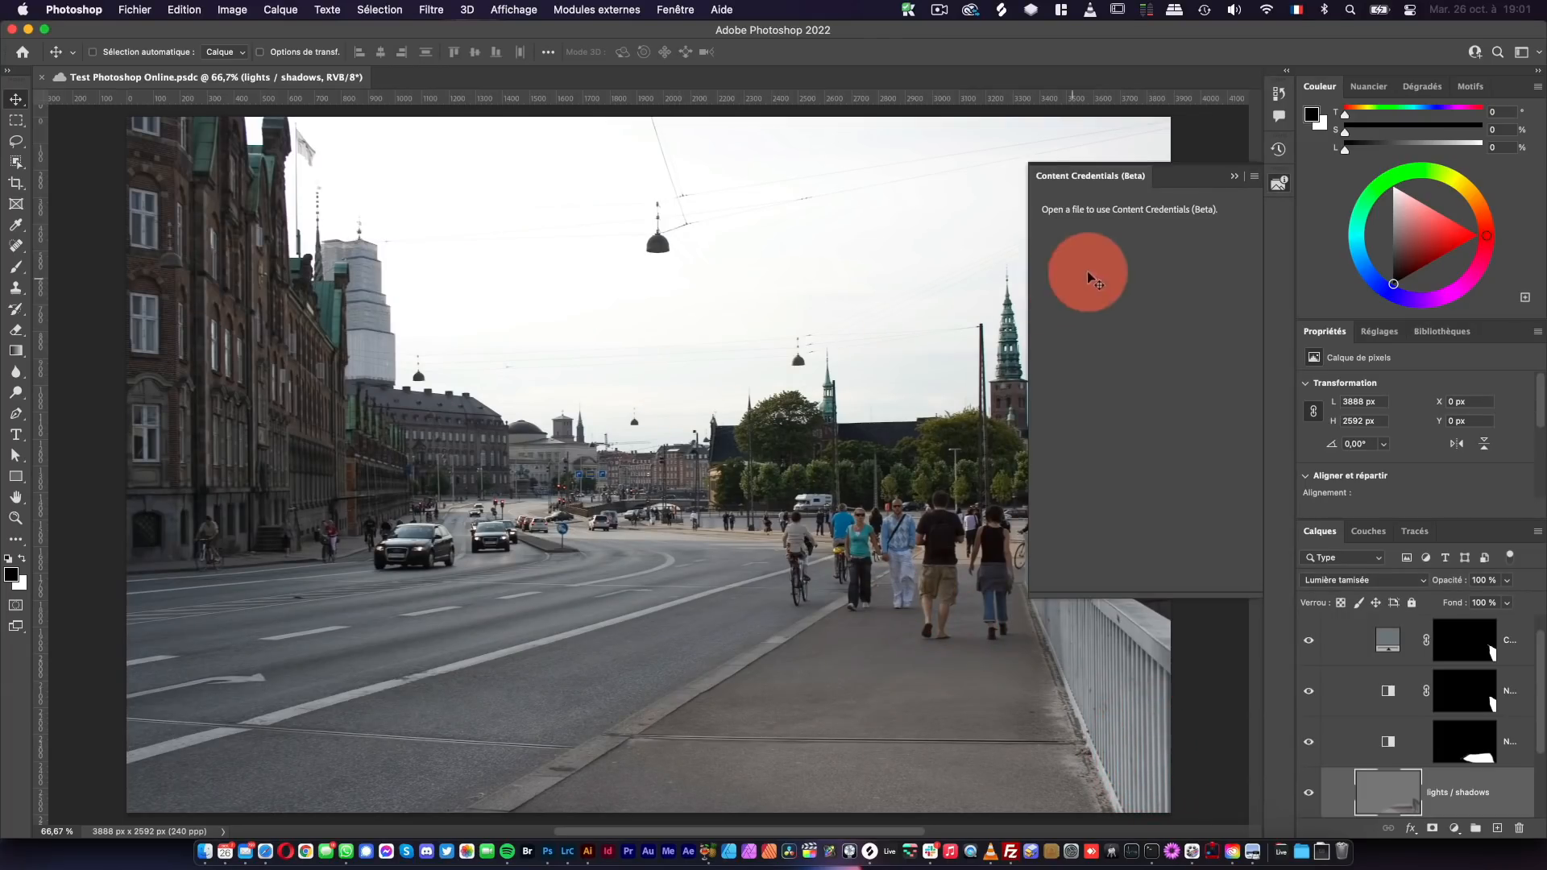
# - Collapse the Content Credentials panel, and show the document's version history in a taller panel
pyautogui.click(1231, 177)
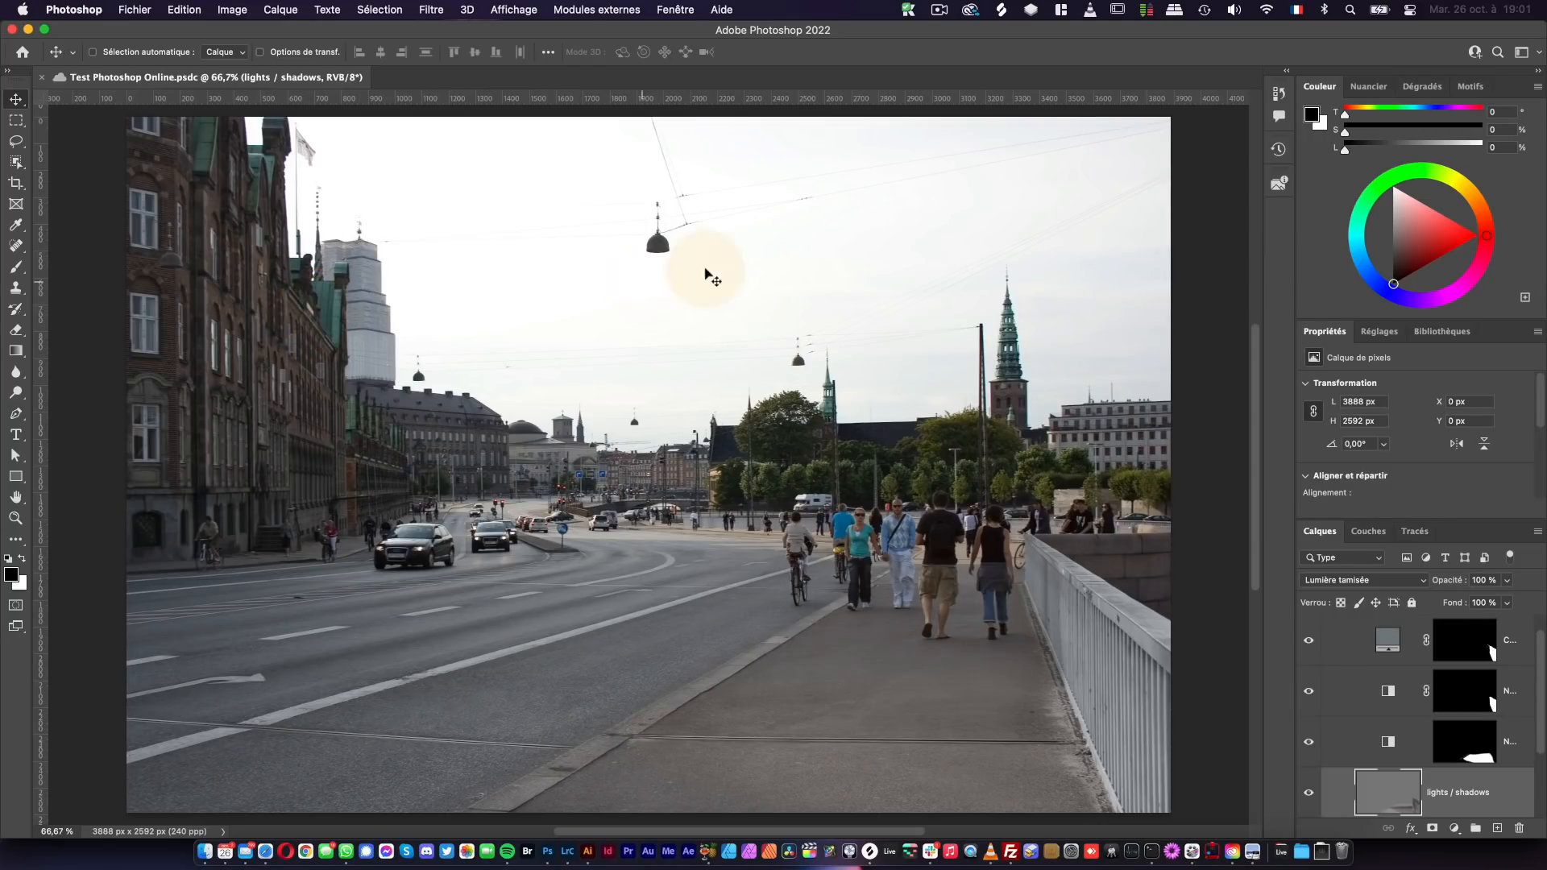
pyautogui.click(1278, 150)
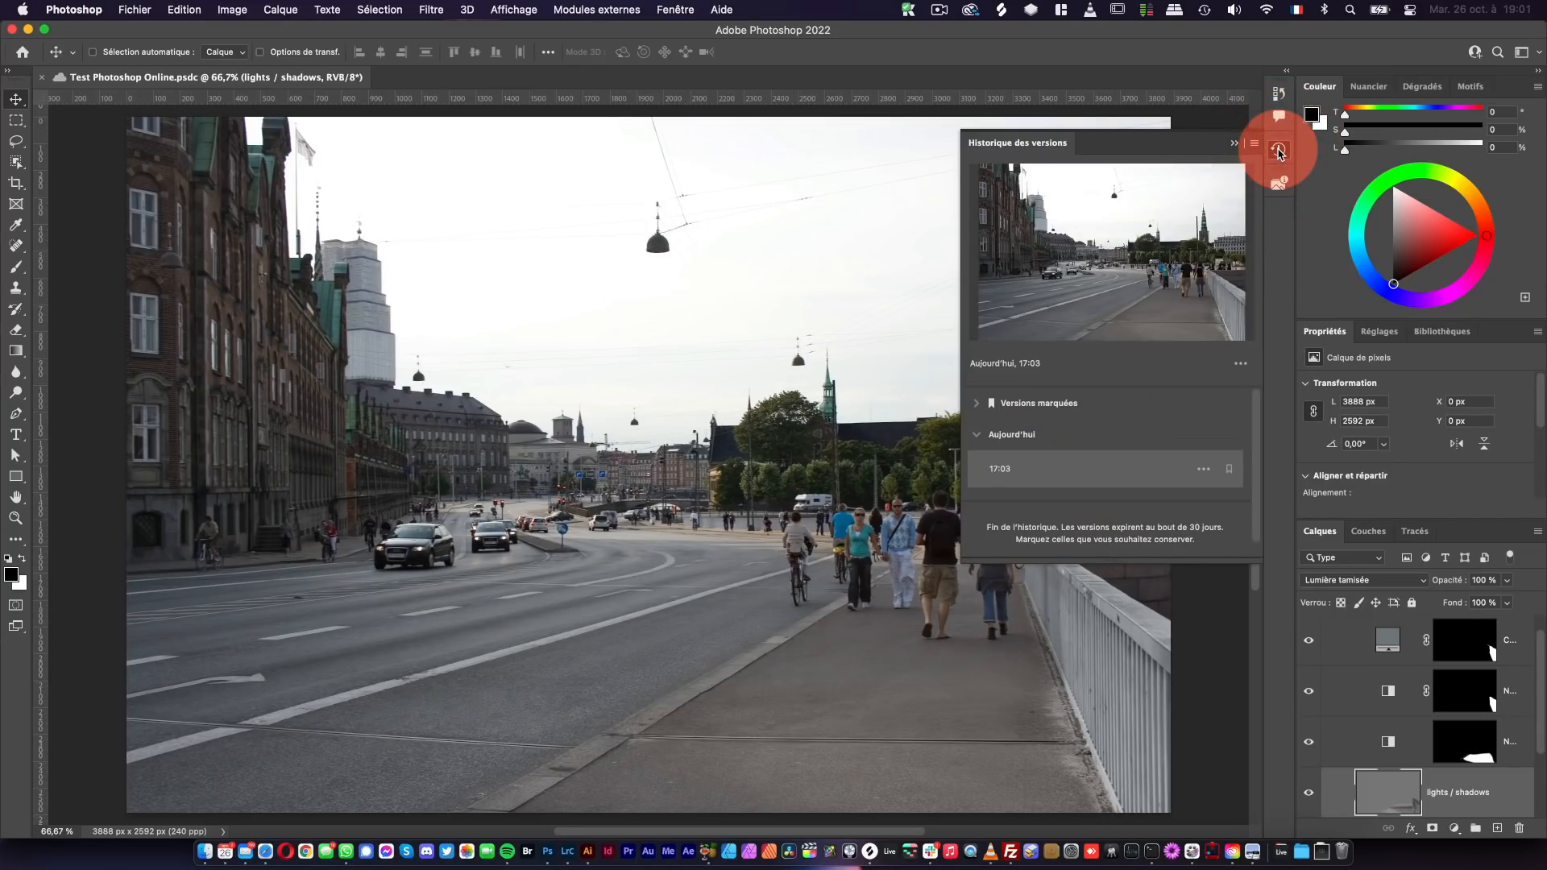
pyautogui.moveTo(1059, 559); pyautogui.dragTo(1054, 655)
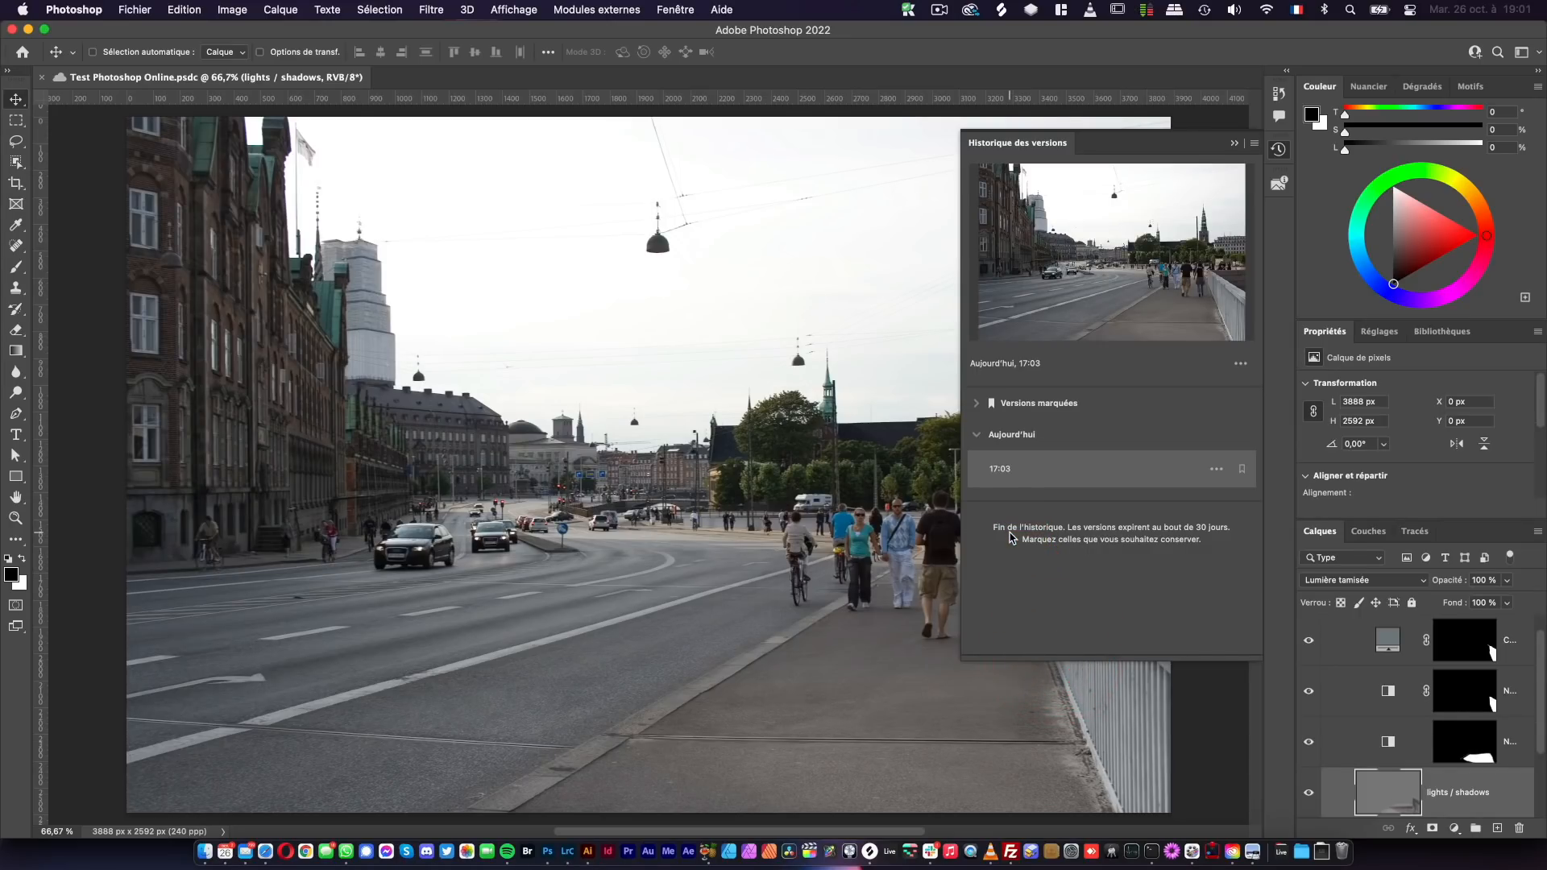
# - Collapse the document's version history panel
pyautogui.click(1012, 537)
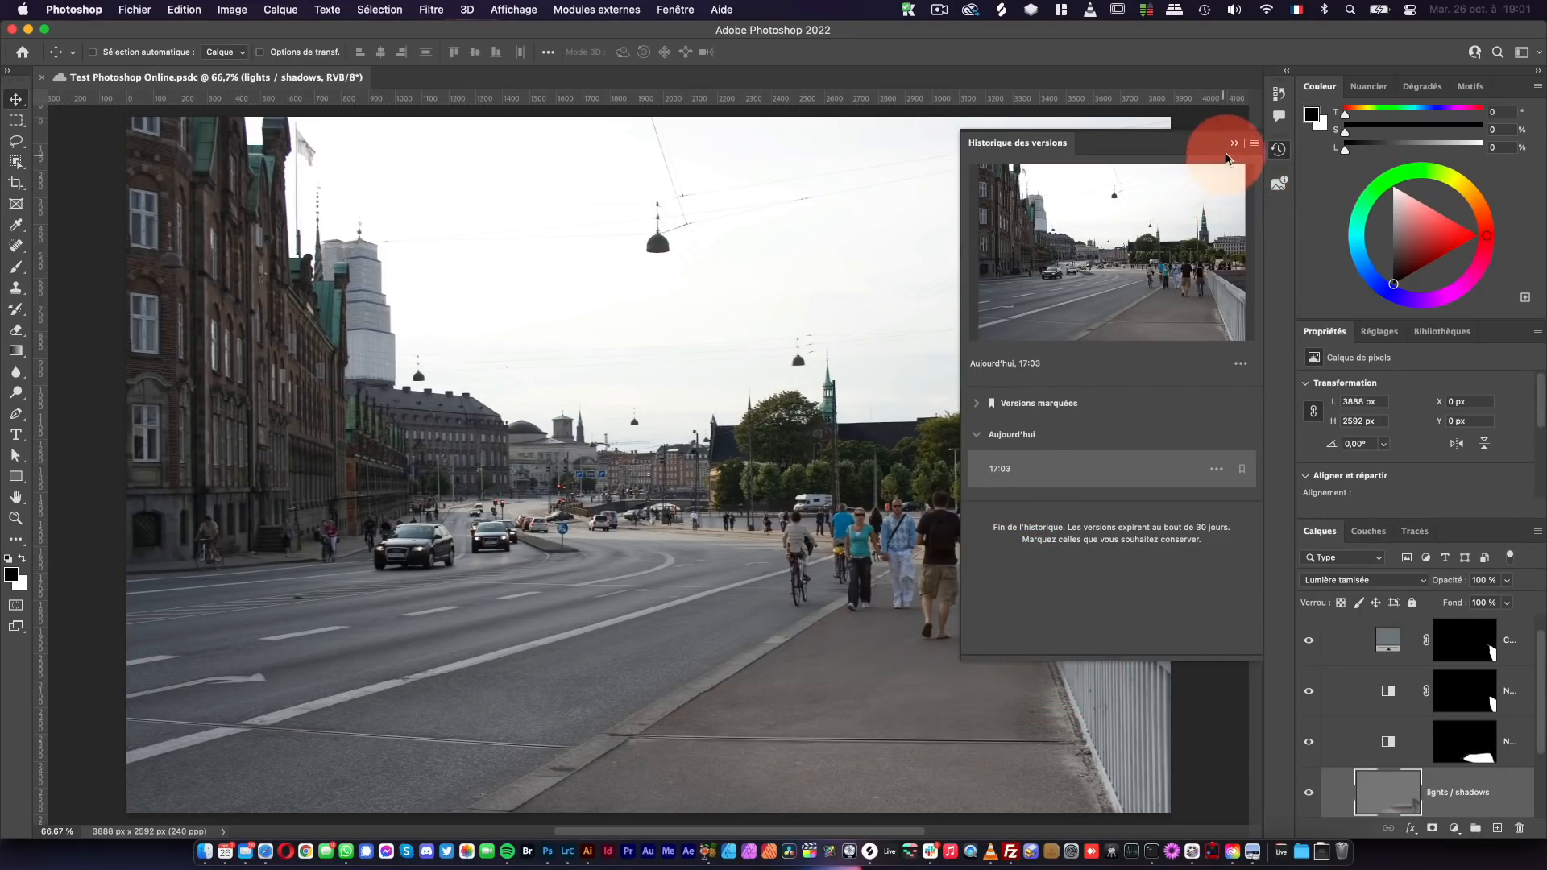
pyautogui.click(1234, 143)
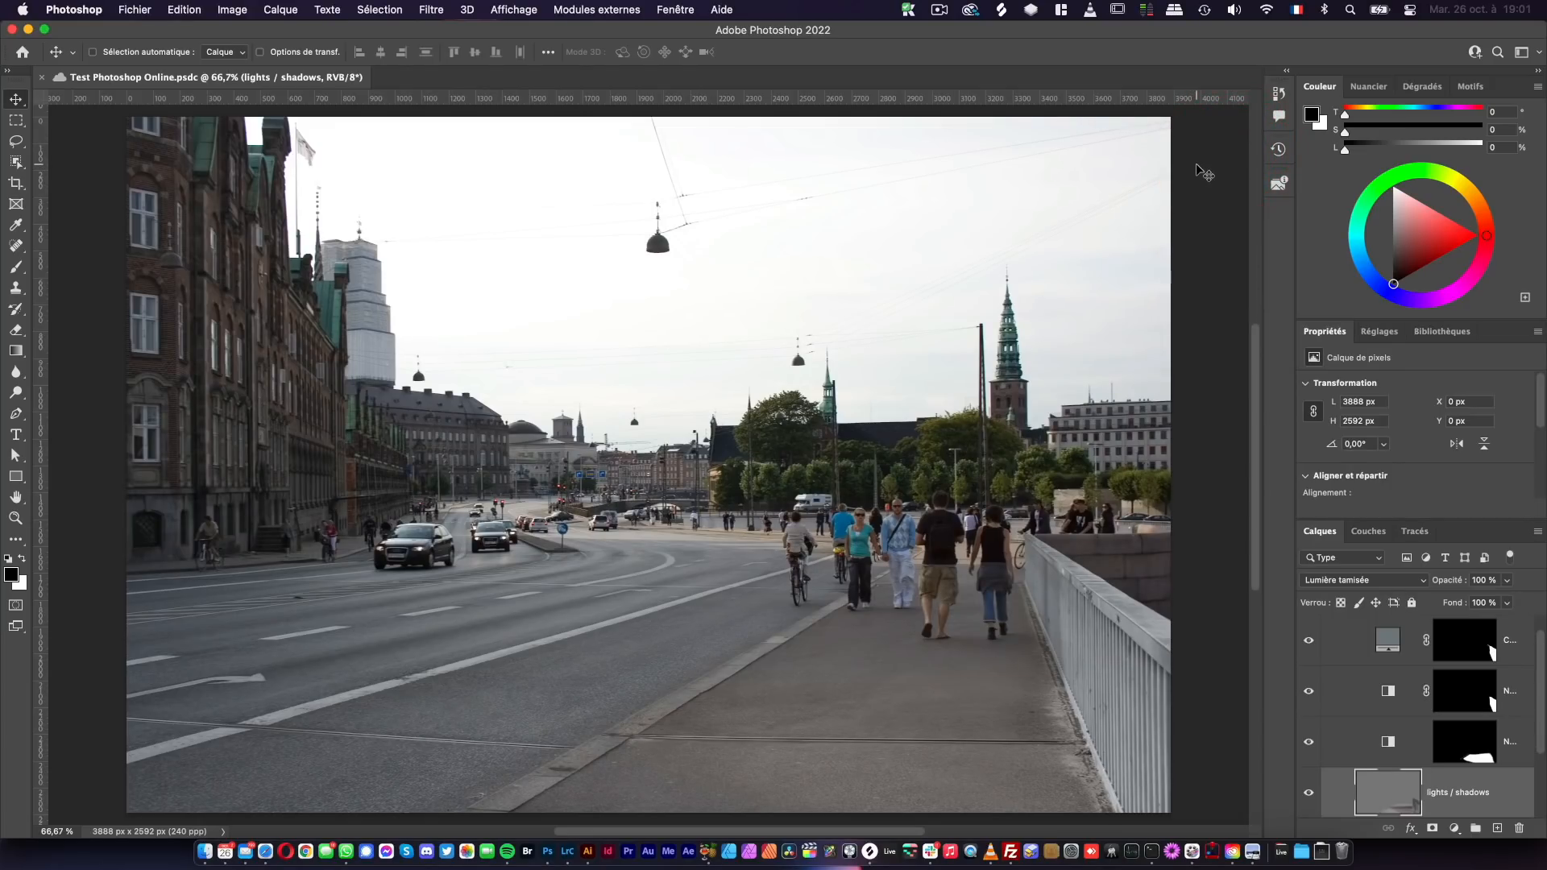
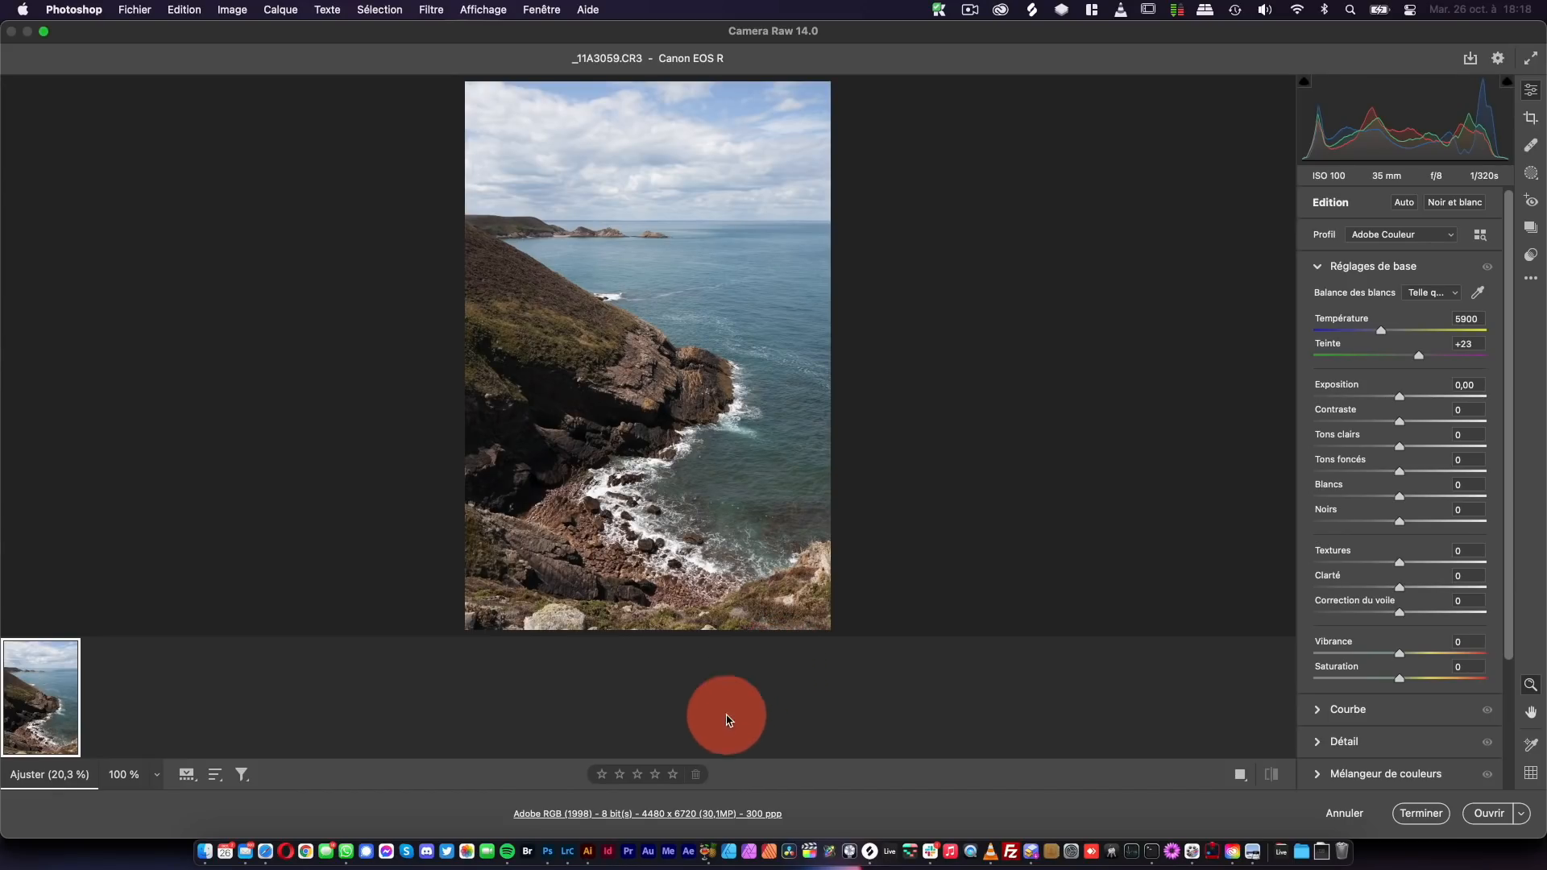
# - Set the colour depth to 16 bits/couche in the Camera Raw Workflow preferences for the coastal photo
pyautogui.click(663, 814)
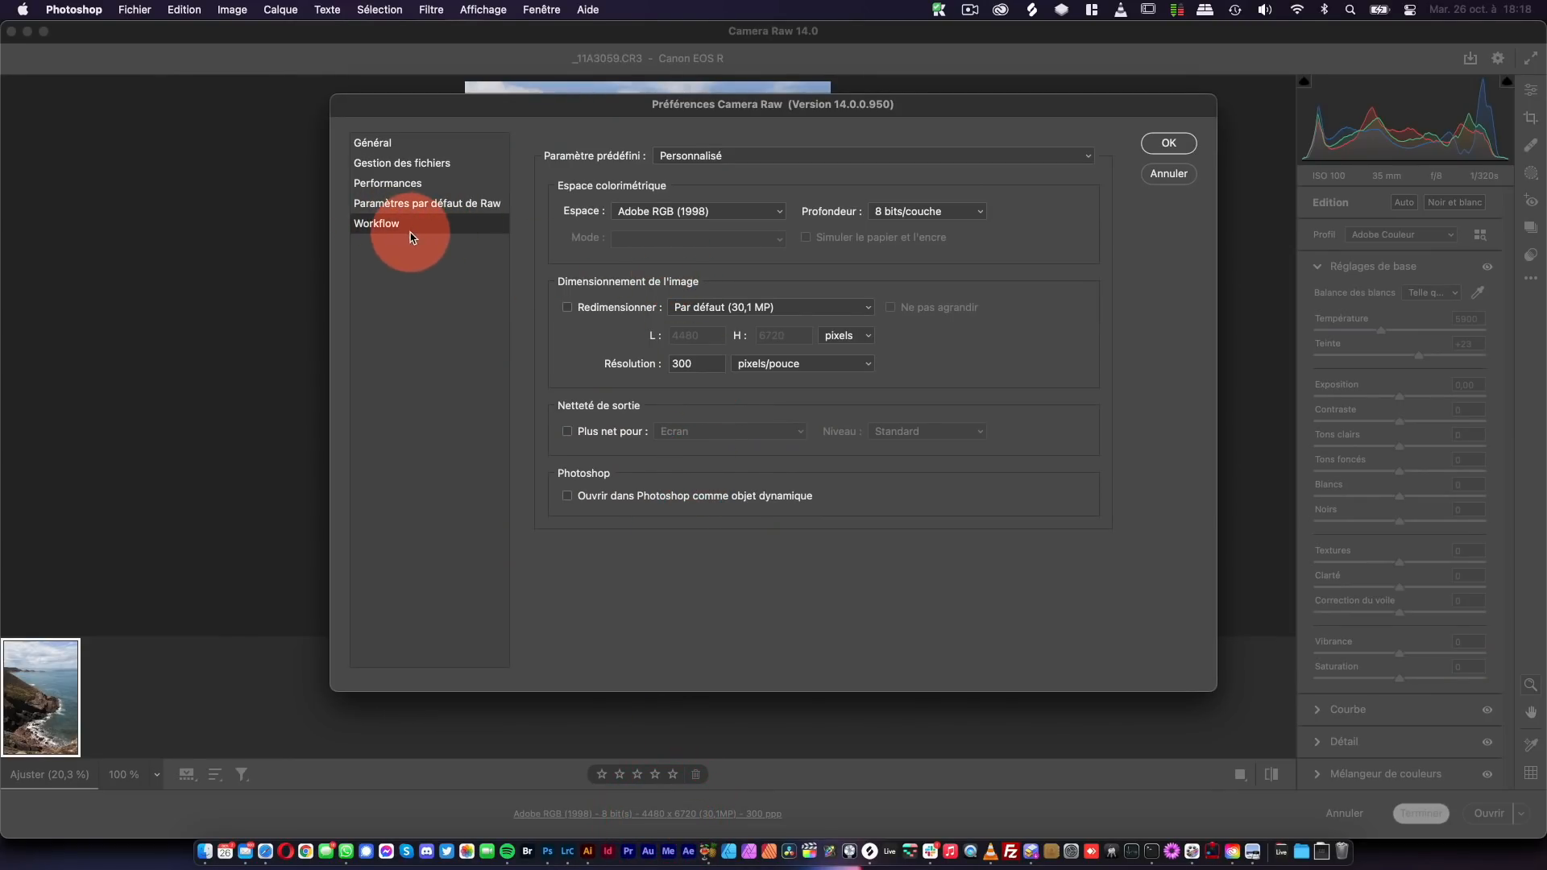
pyautogui.click(967, 212)
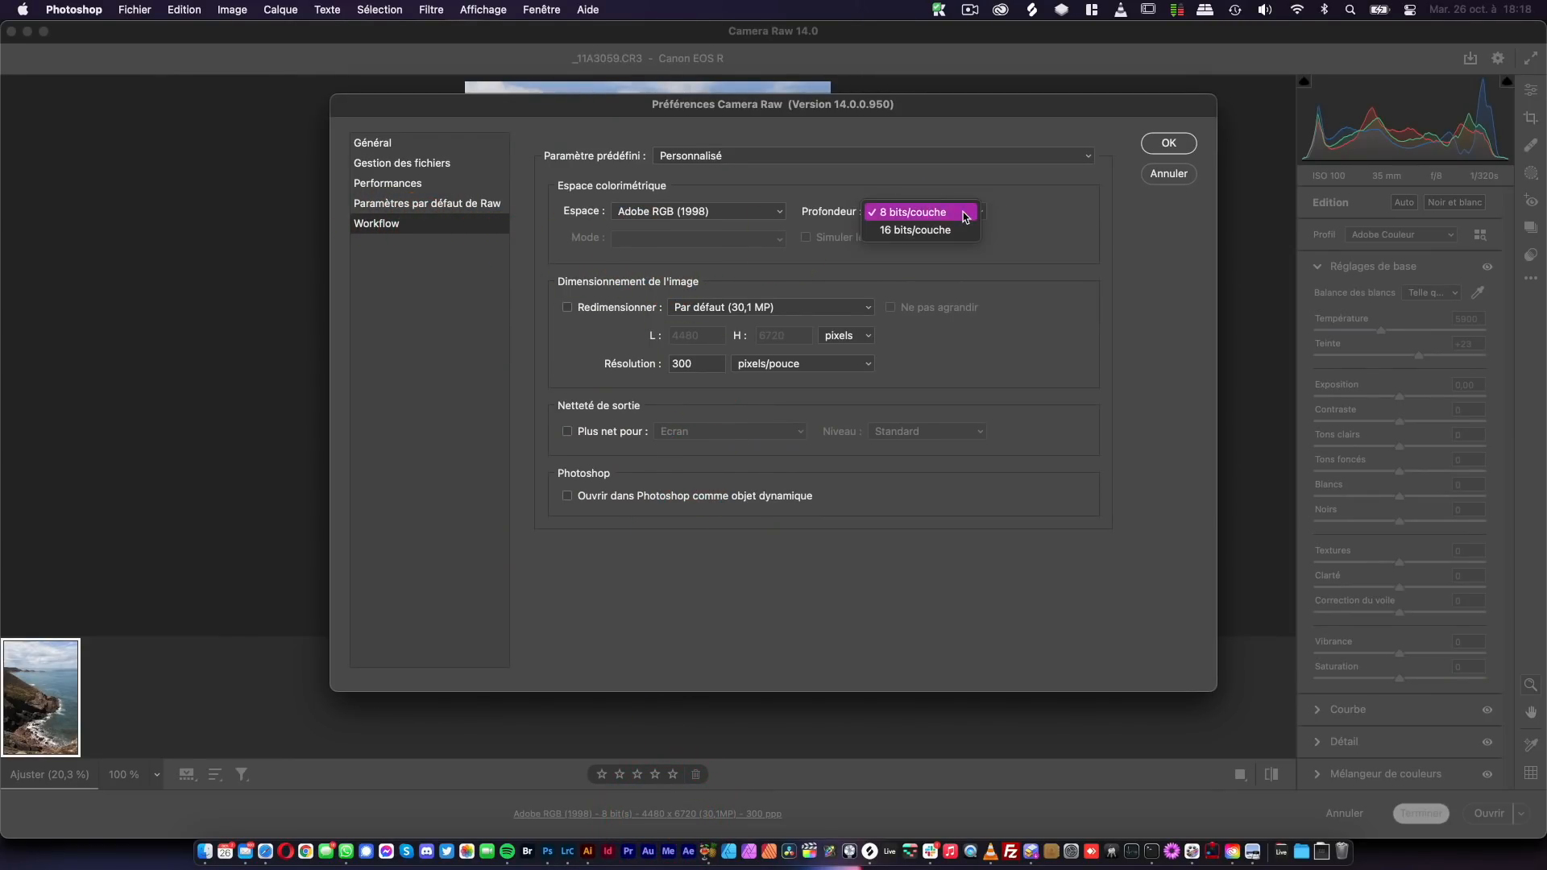
pyautogui.click(951, 231)
pyautogui.click(1169, 143)
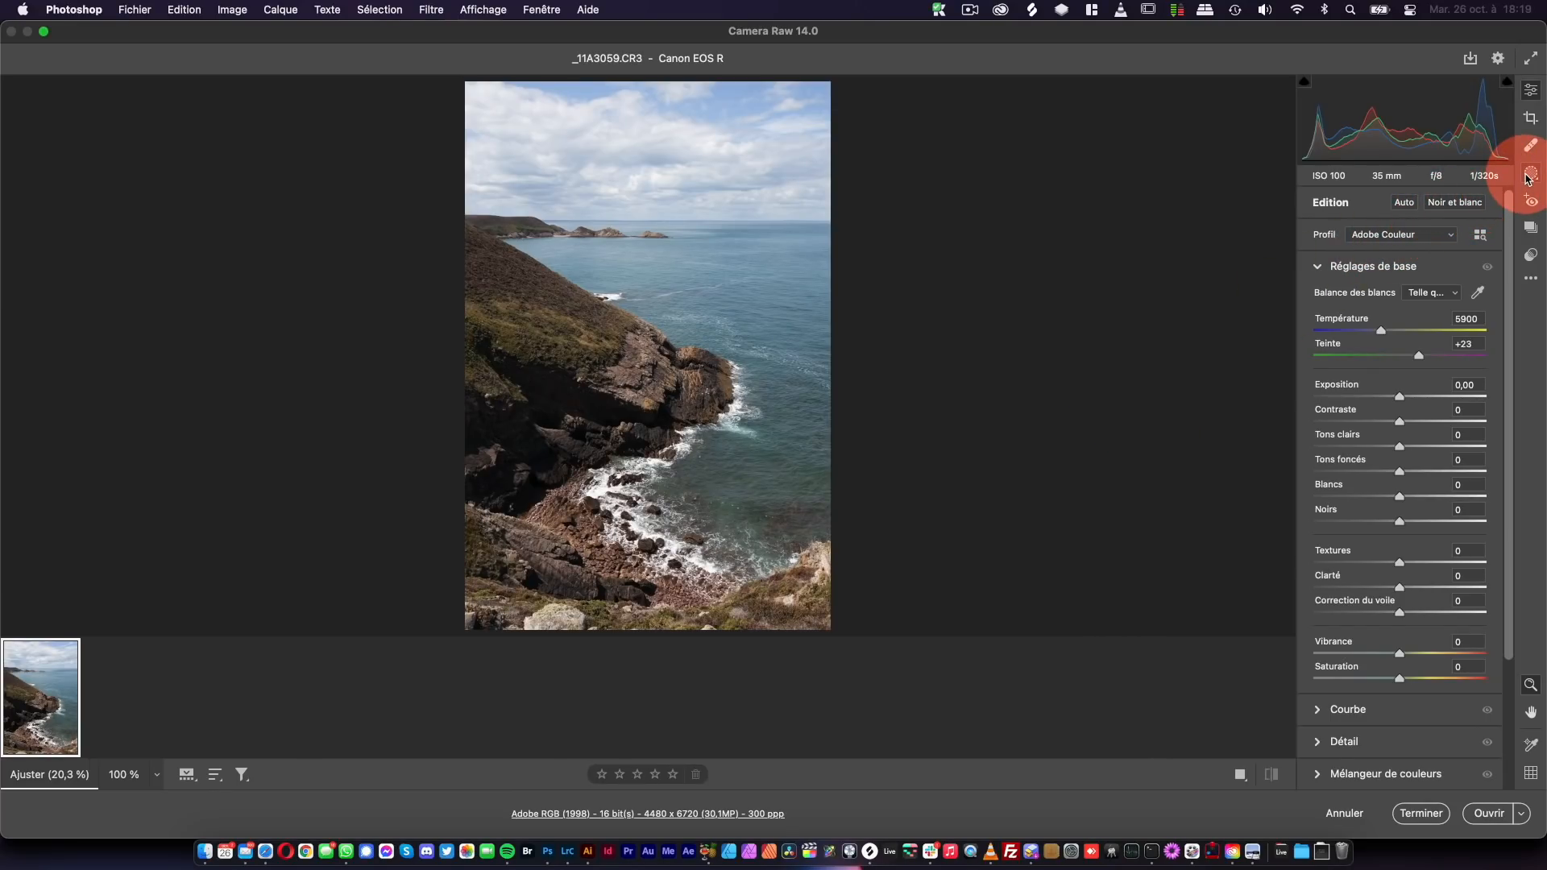
# - Examine the editing sections from Réglages de base through Color Grading, and leave Réglages de base expanded
pyautogui.click(1320, 265)
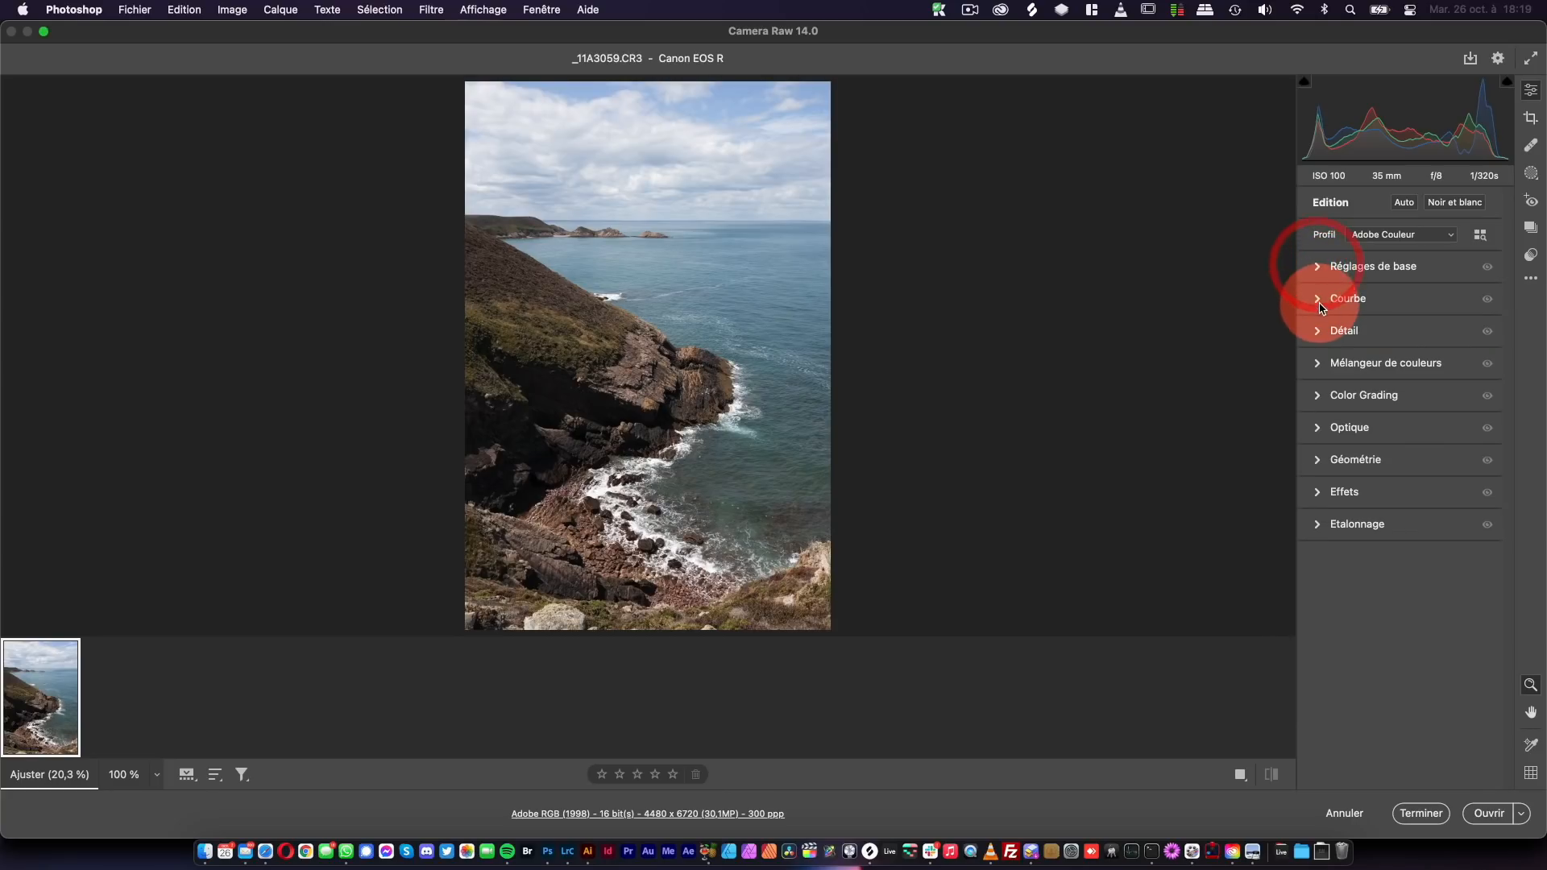
pyautogui.click(1315, 267)
pyautogui.click(1316, 270)
pyautogui.click(1316, 300)
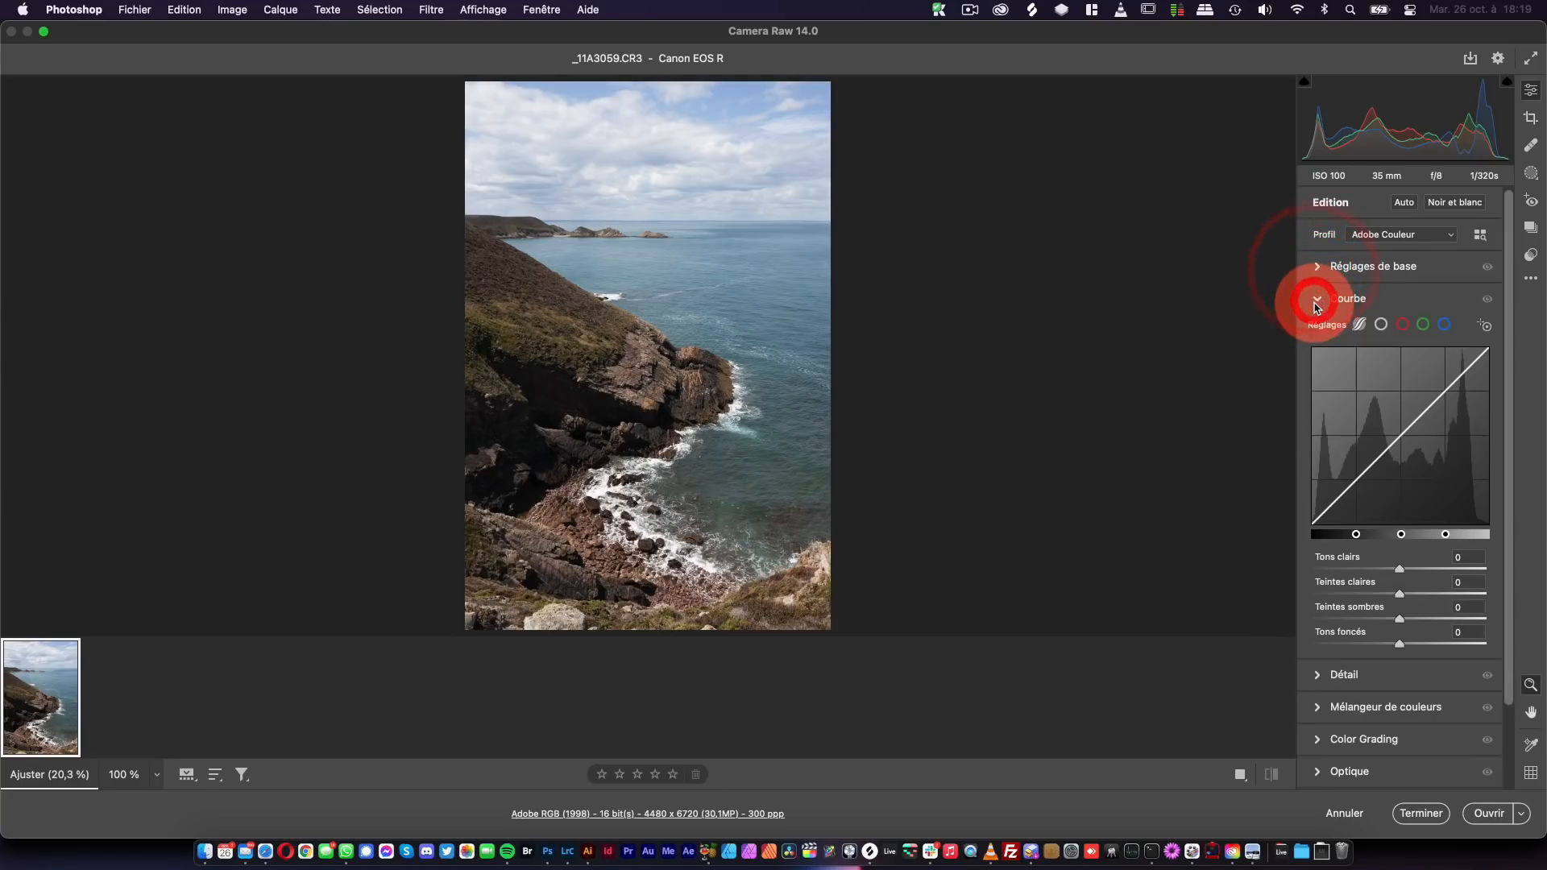
pyautogui.click(1317, 303)
pyautogui.click(1315, 331)
pyautogui.click(1316, 332)
pyautogui.click(1318, 364)
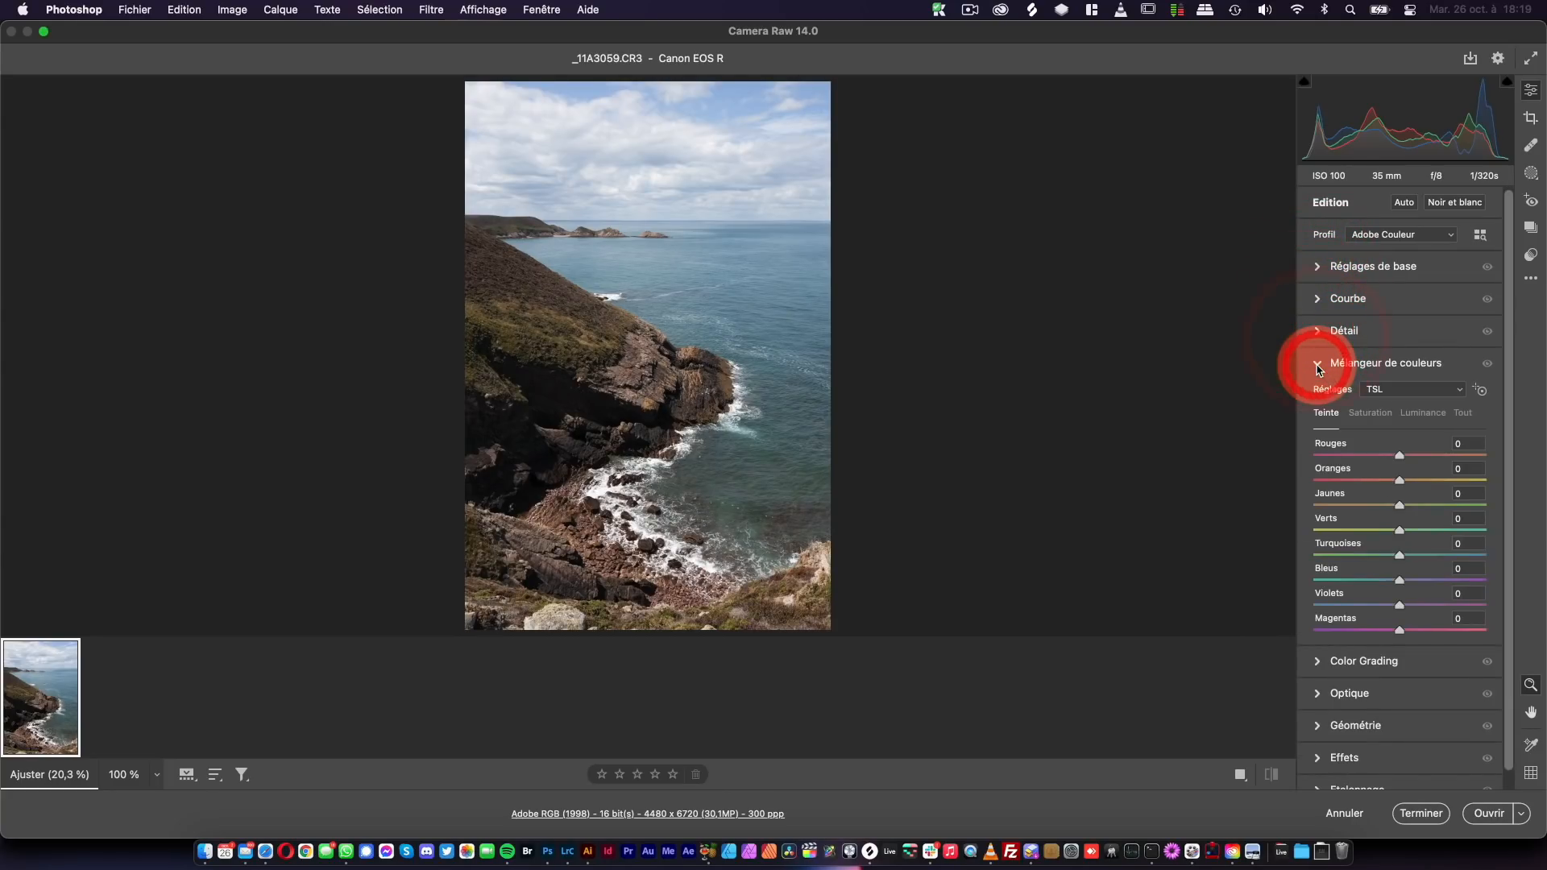
pyautogui.click(1318, 364)
pyautogui.click(1315, 394)
pyautogui.click(1315, 395)
pyautogui.click(1315, 270)
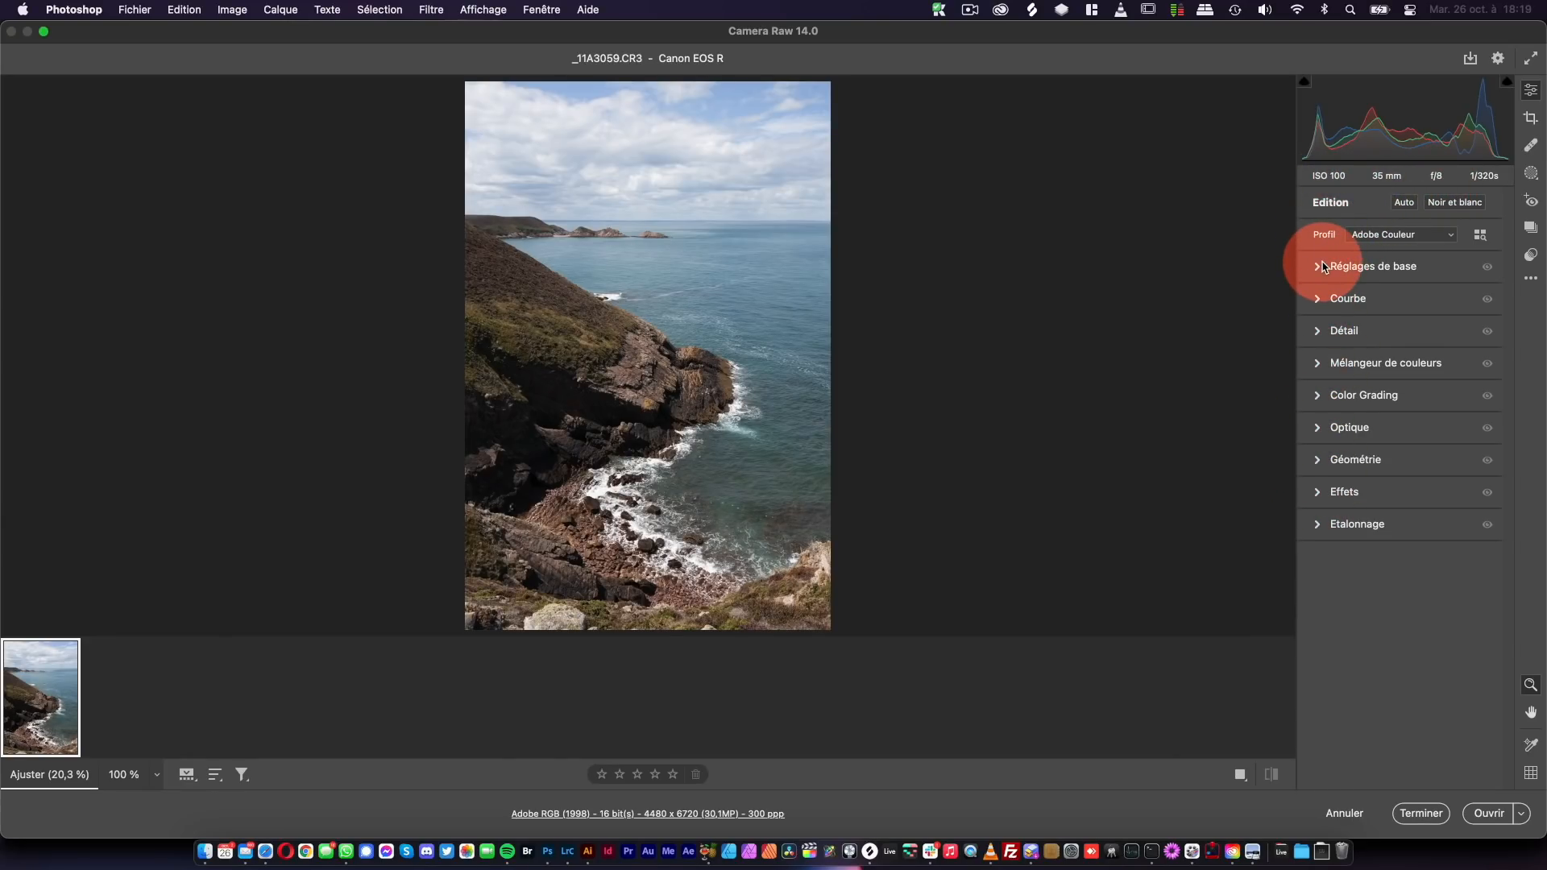
pyautogui.click(1322, 267)
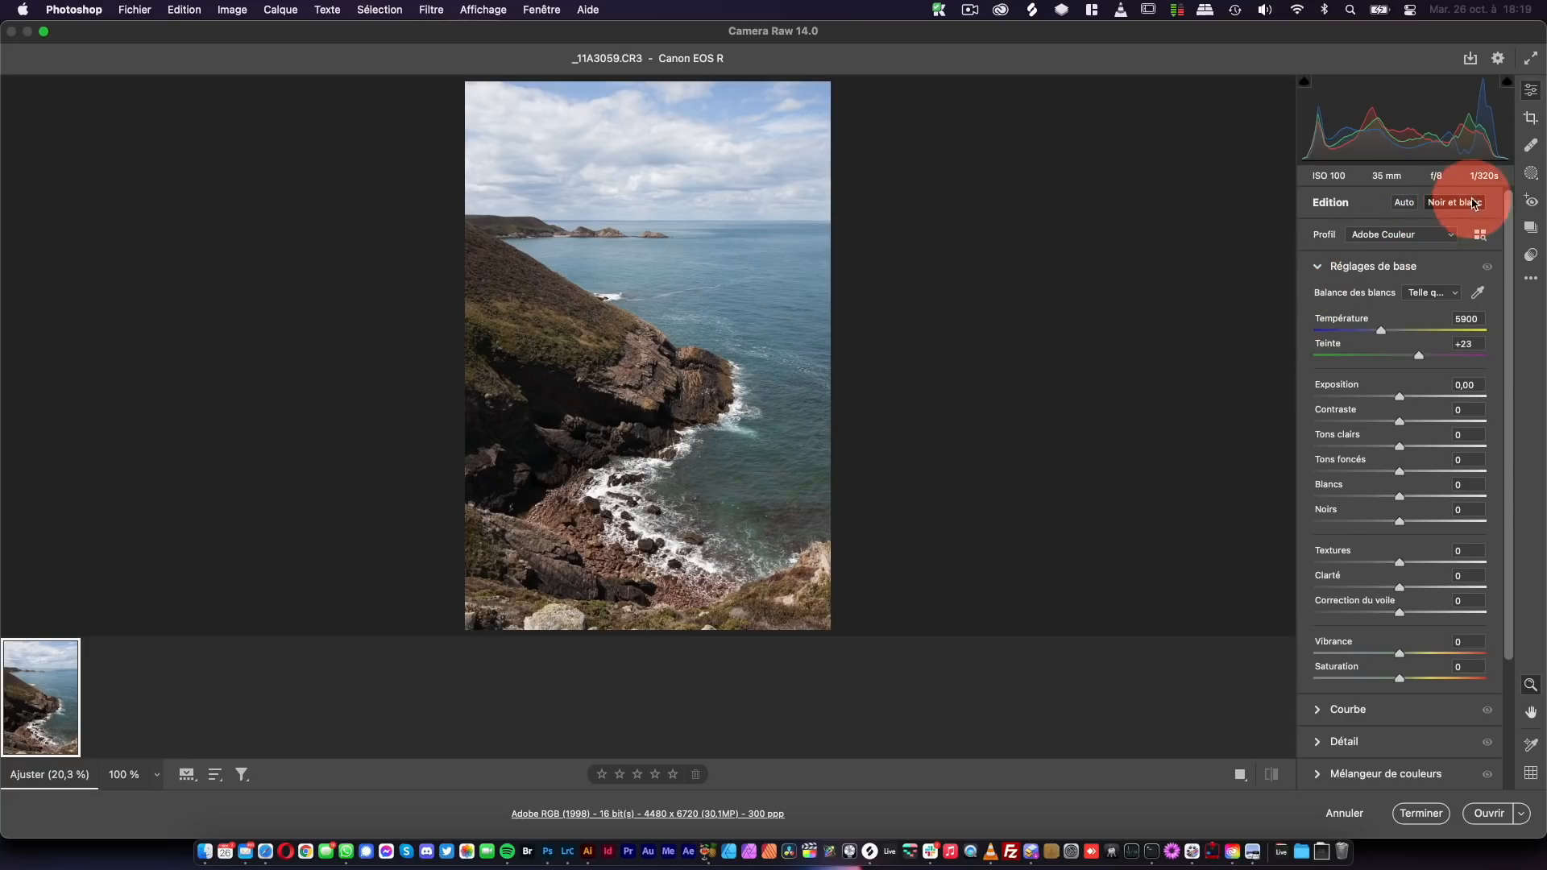
# - Create a mask of the sky in the coastal photo with Sélectionner le ciel
pyautogui.click(1531, 173)
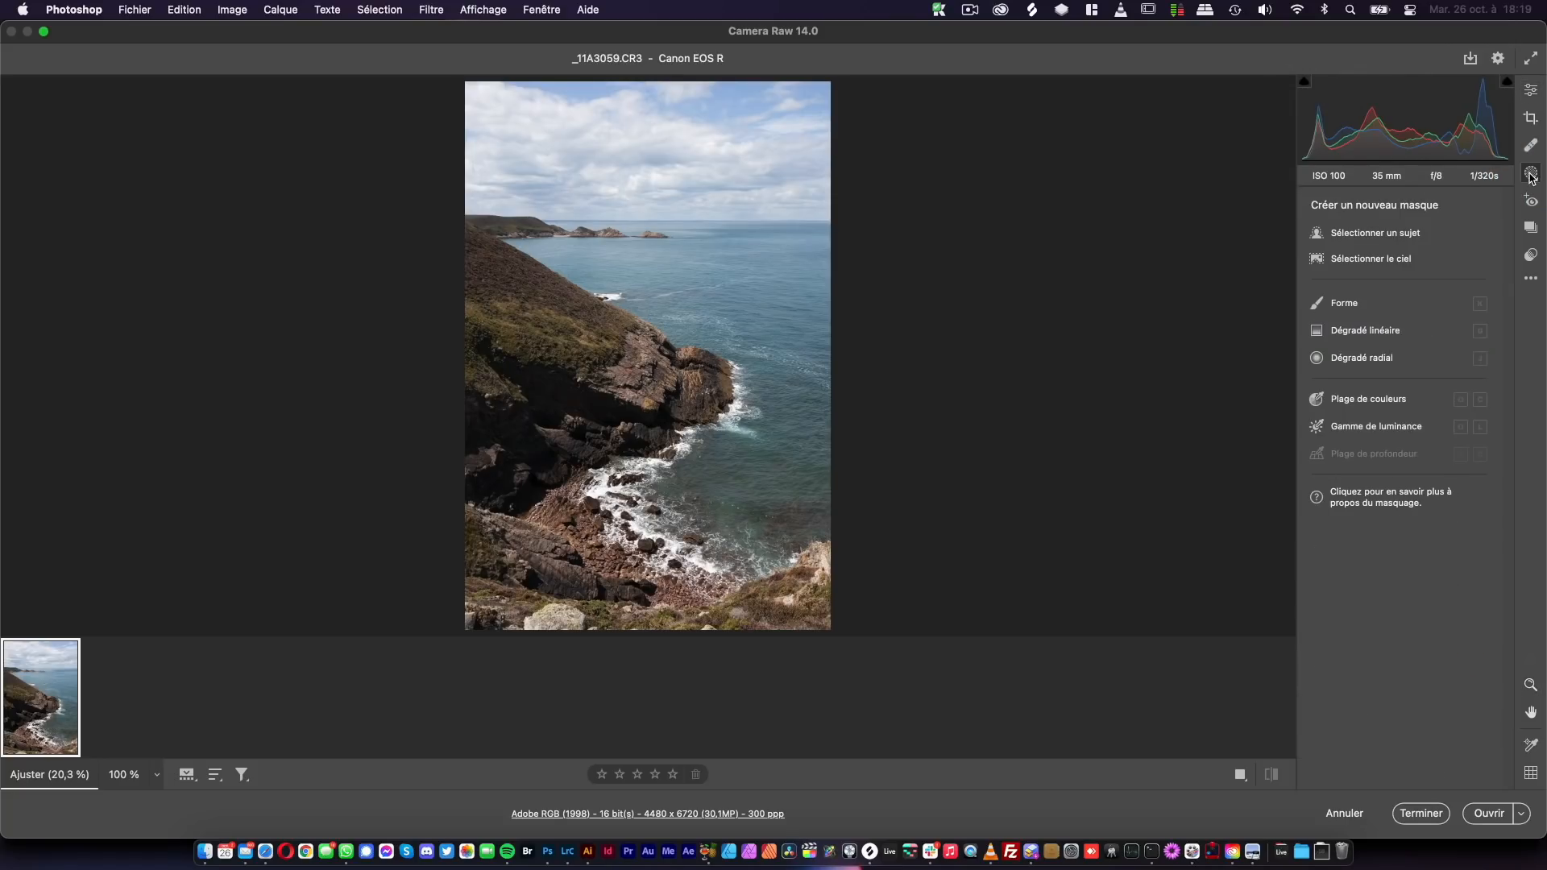
pyautogui.click(1096, 369)
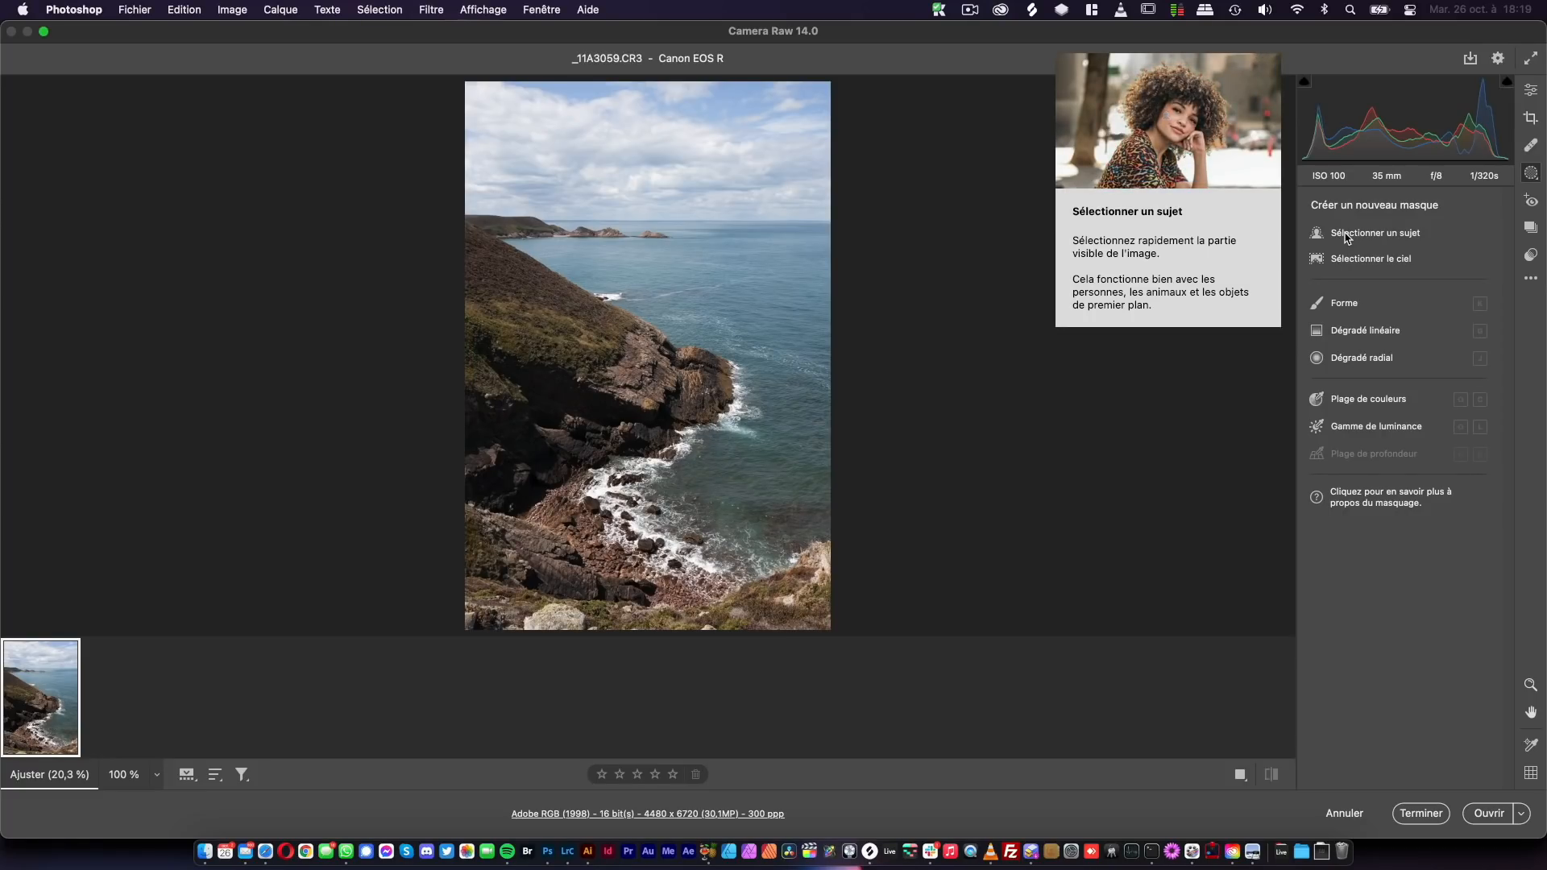
pyautogui.click(1347, 259)
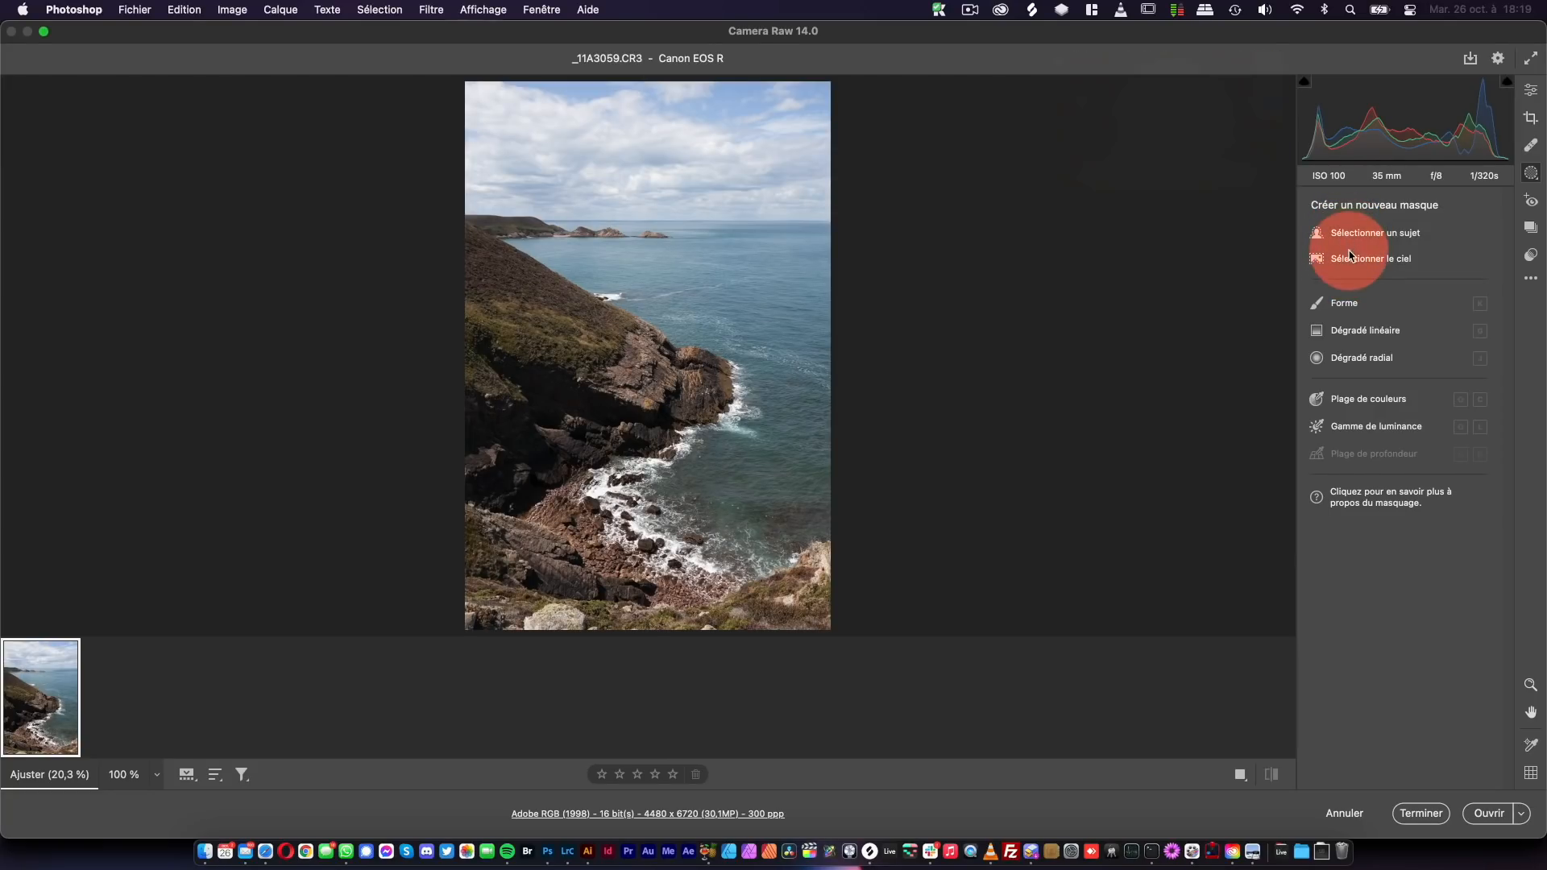
pyautogui.click(1349, 259)
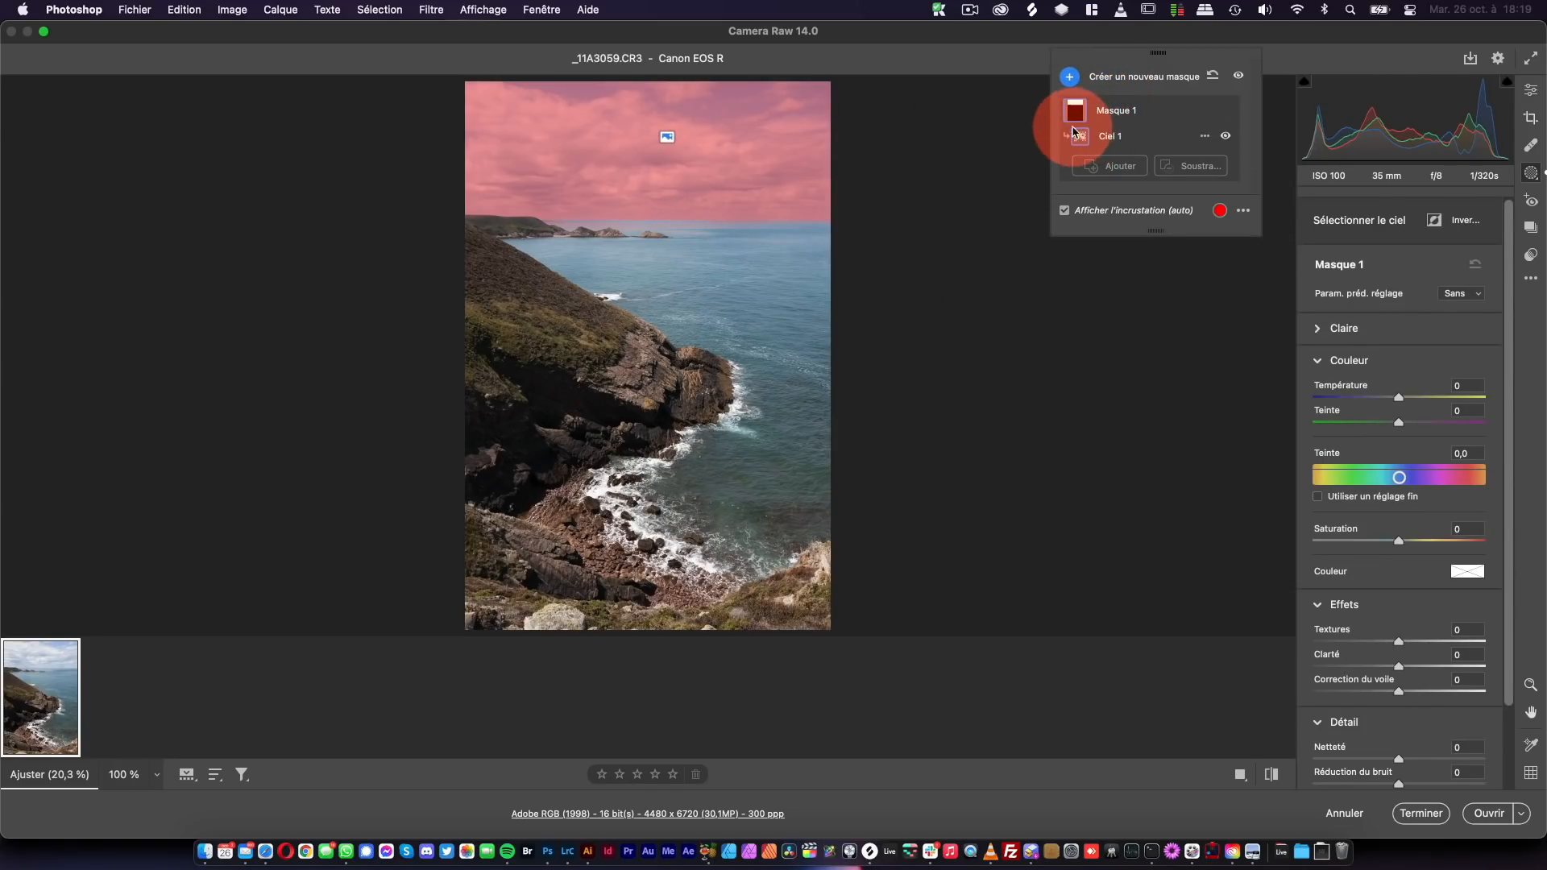
# - Check the Ciel 1 component's visibility and its options for inverting, intersecting, duplicating and deleting
pyautogui.click(1225, 136)
pyautogui.click(1226, 136)
pyautogui.click(1205, 136)
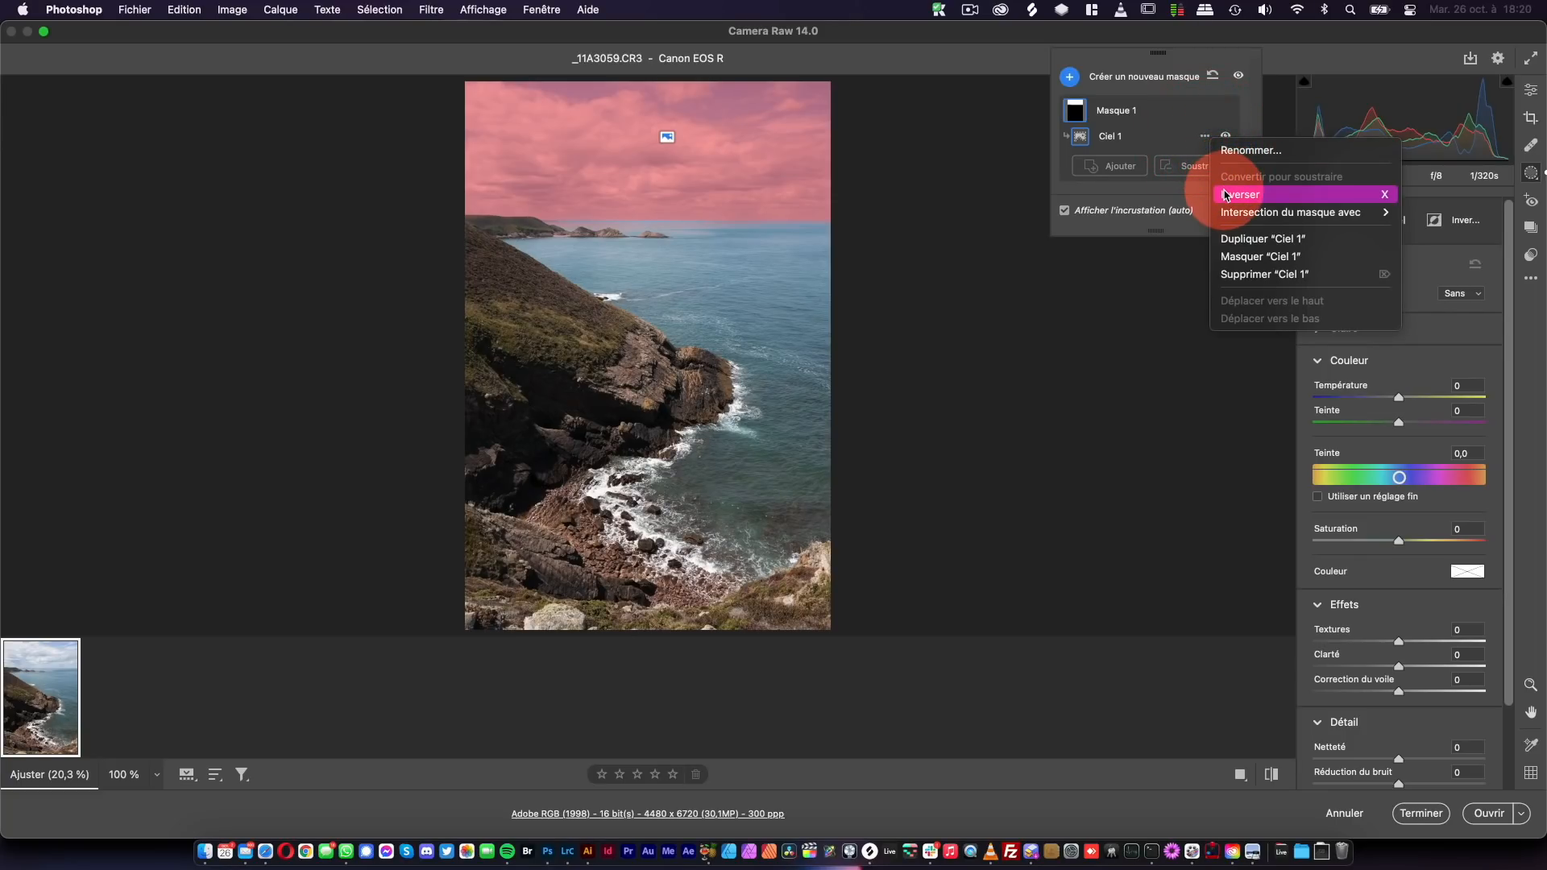
pyautogui.moveTo(1230, 214)
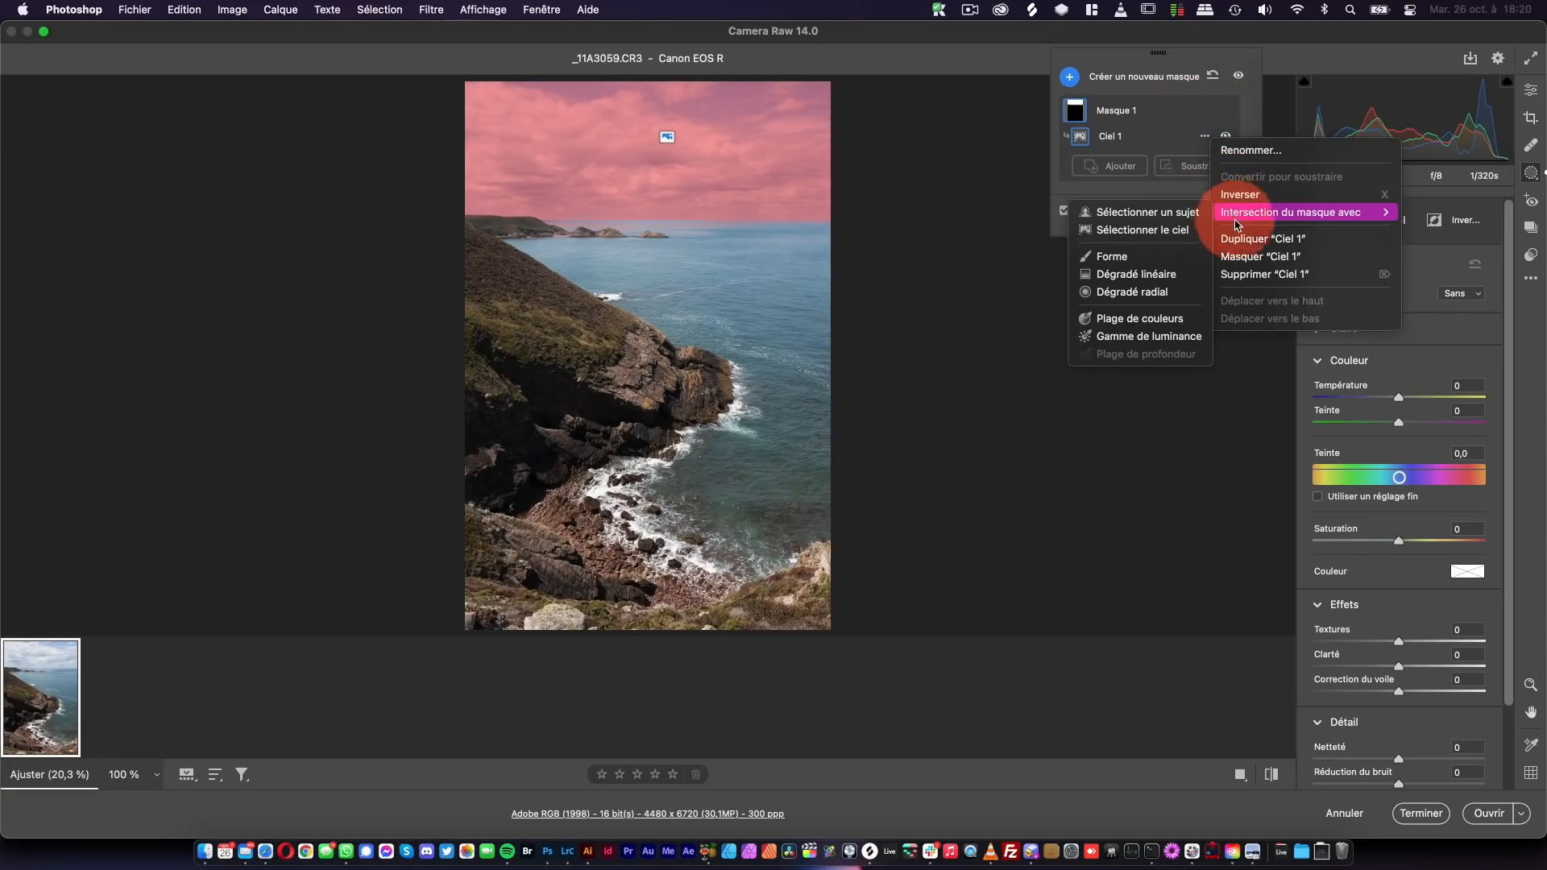
pyautogui.click(1246, 277)
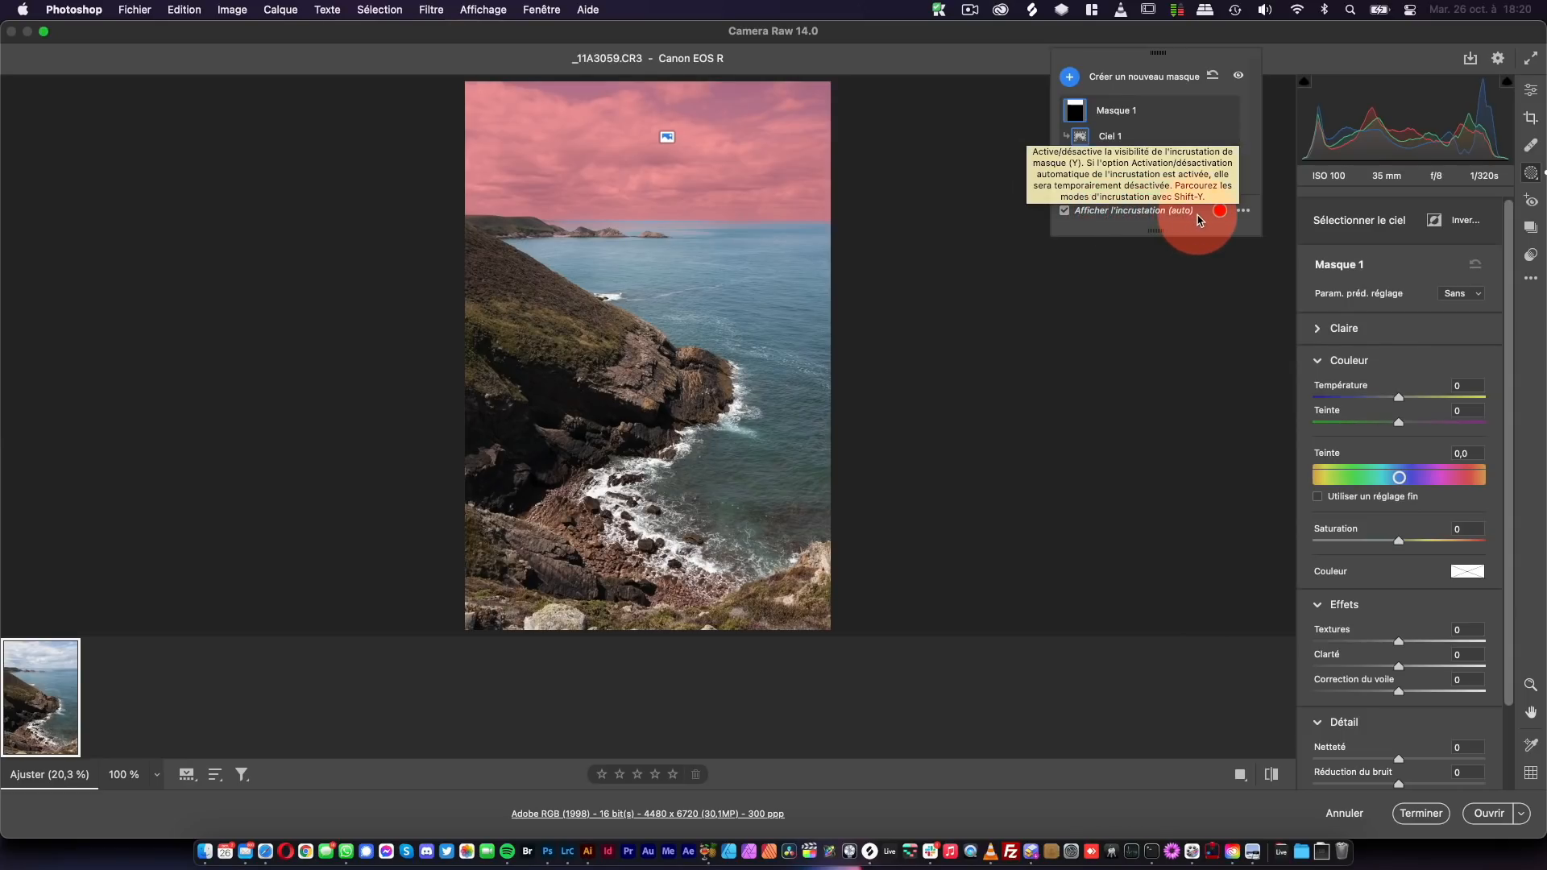
# - Check the mask overlay's colour settings without changing them, and hide the overlay
pyautogui.click(1220, 211)
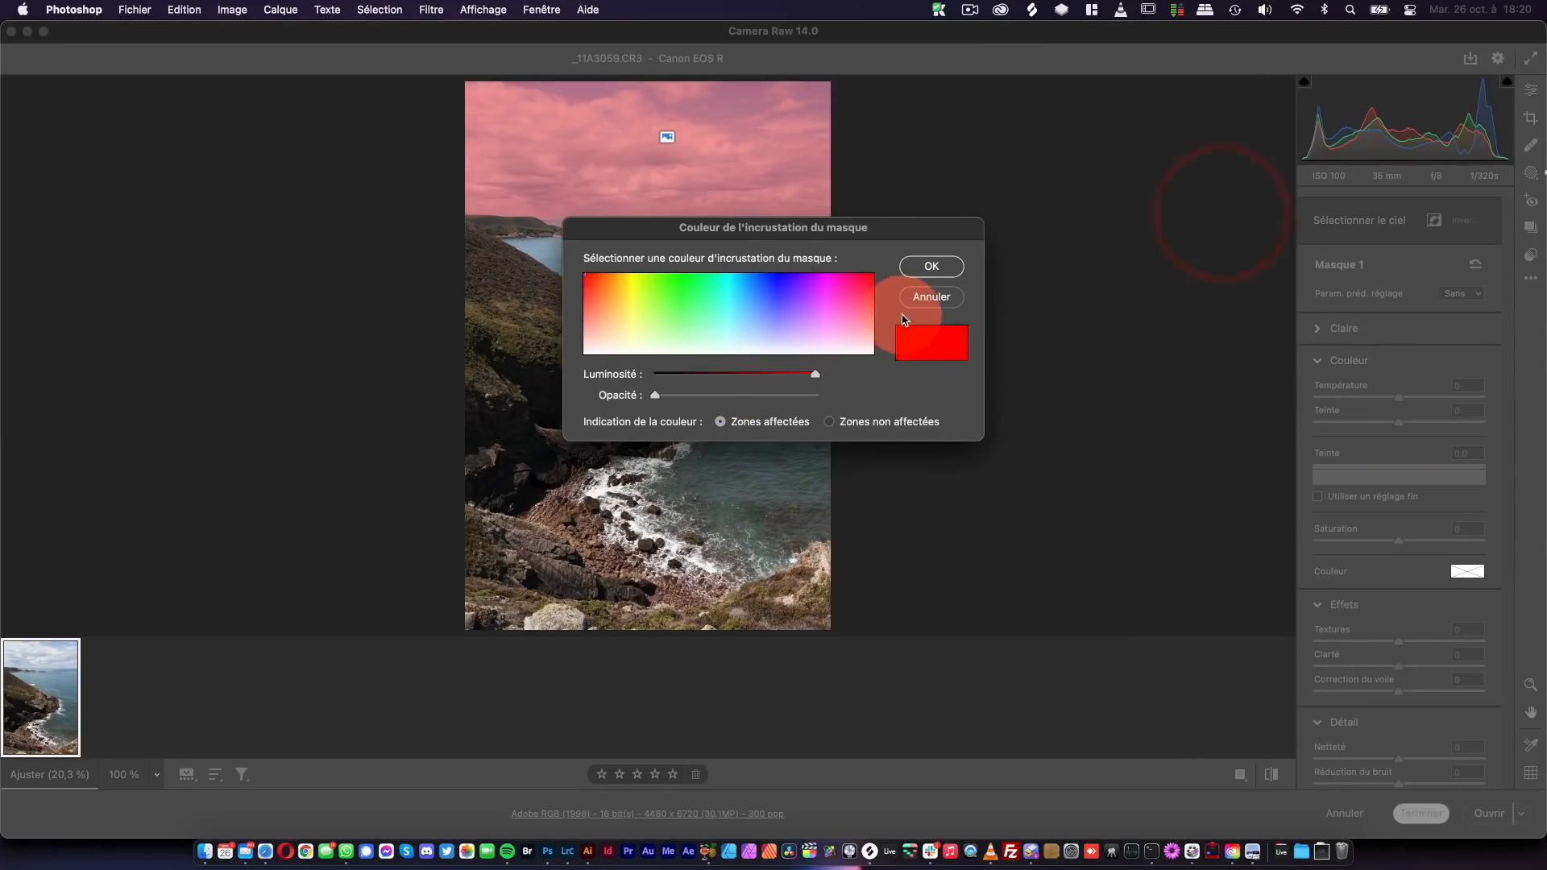
pyautogui.click(931, 300)
pyautogui.click(1065, 211)
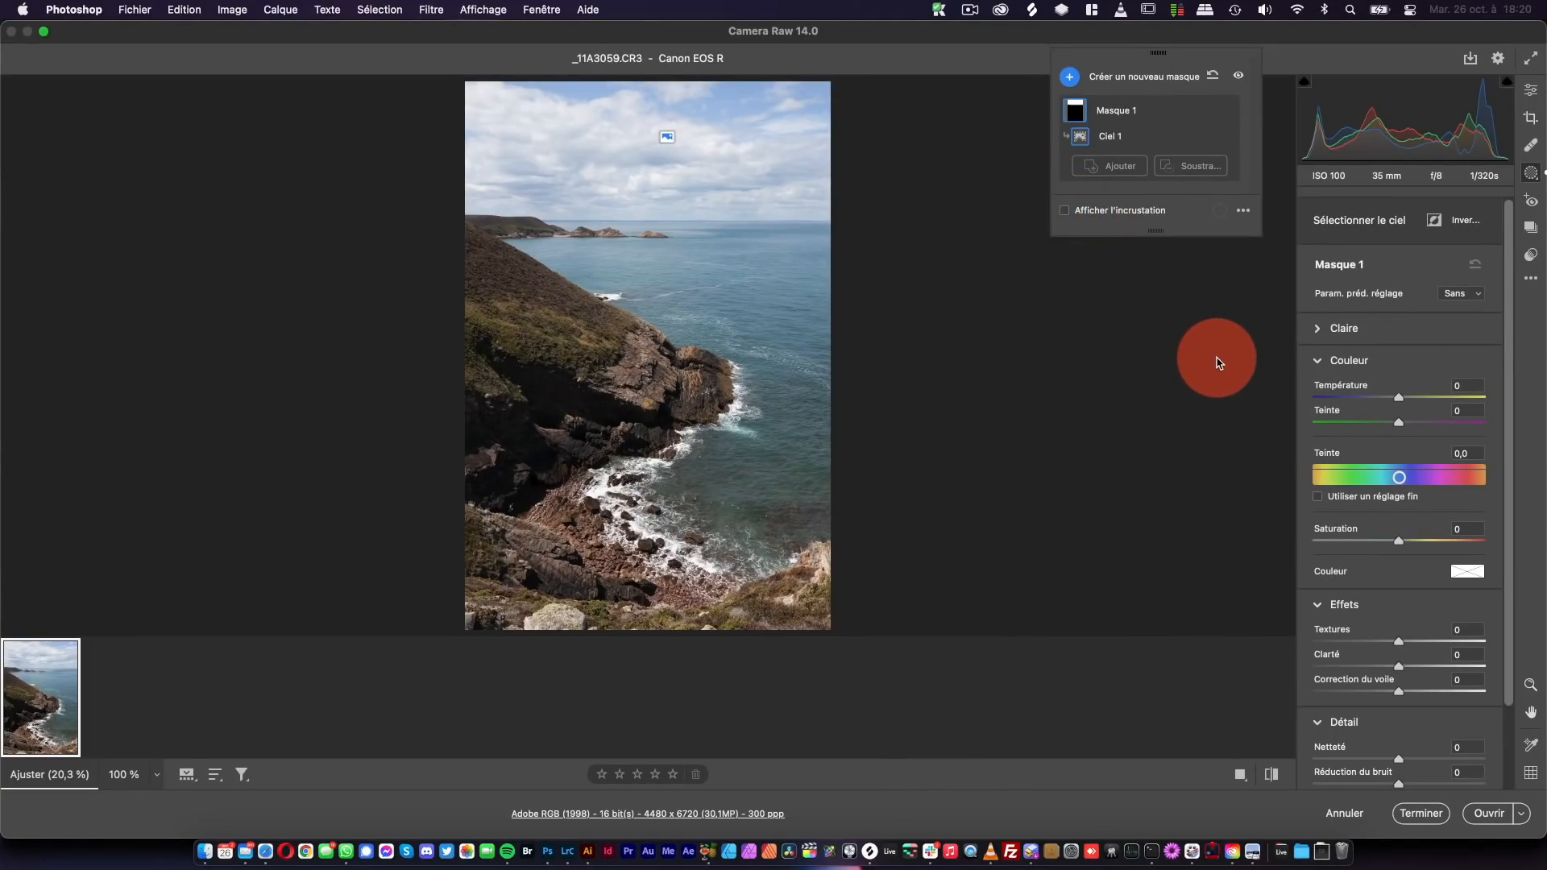
# - Adjust the masked sky with Saturation +45, Textures +63 and Tons clairs -47
pyautogui.moveTo(1399, 541); pyautogui.dragTo(1435, 540)
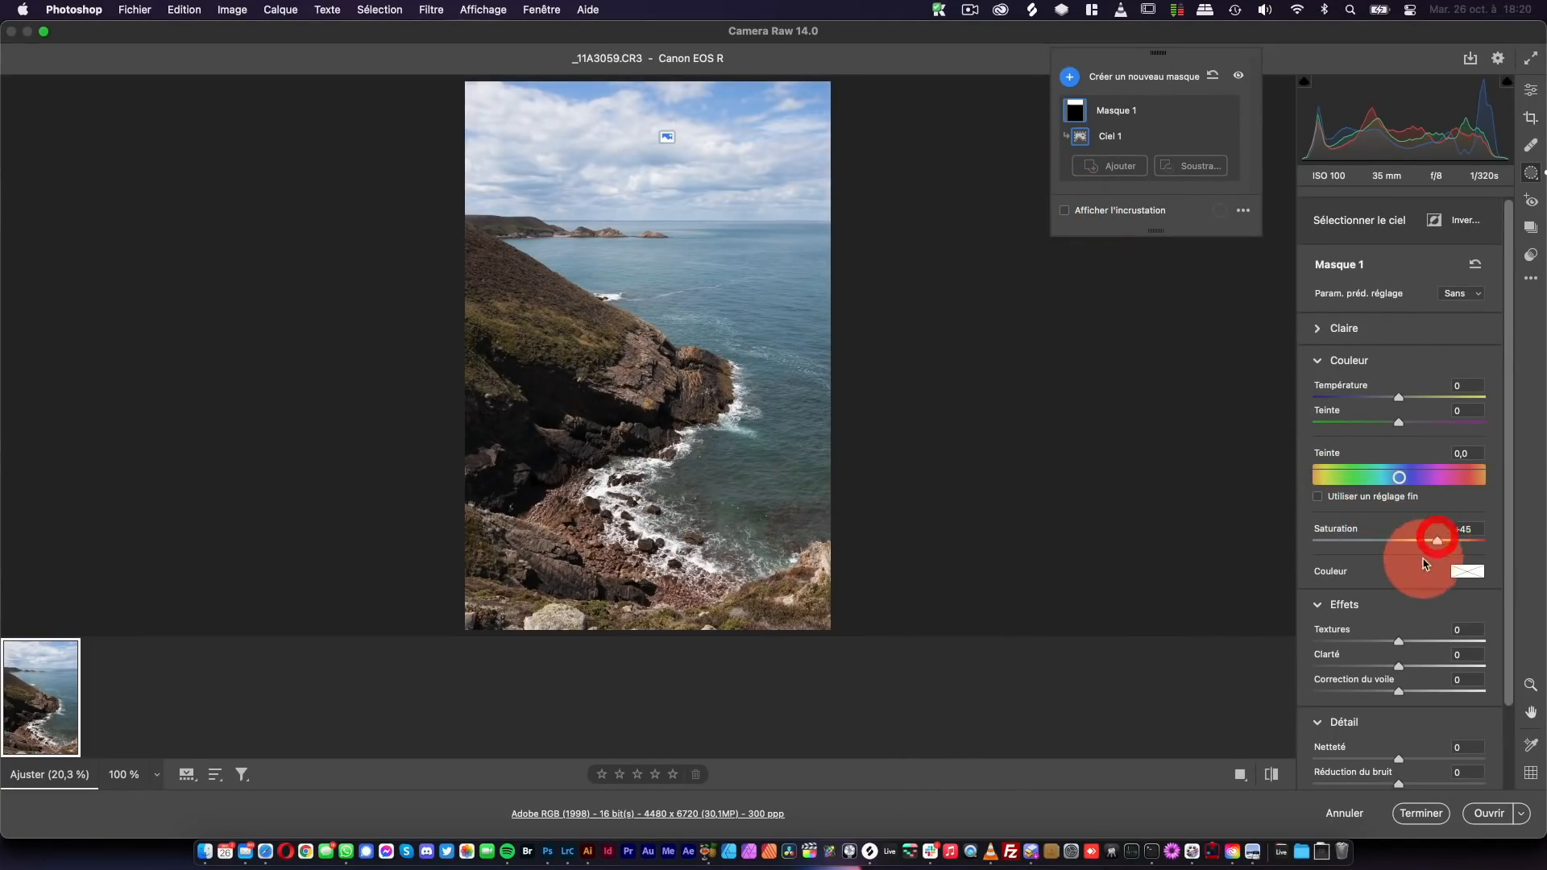
pyautogui.moveTo(1399, 641); pyautogui.dragTo(1453, 642)
pyautogui.click(1322, 328)
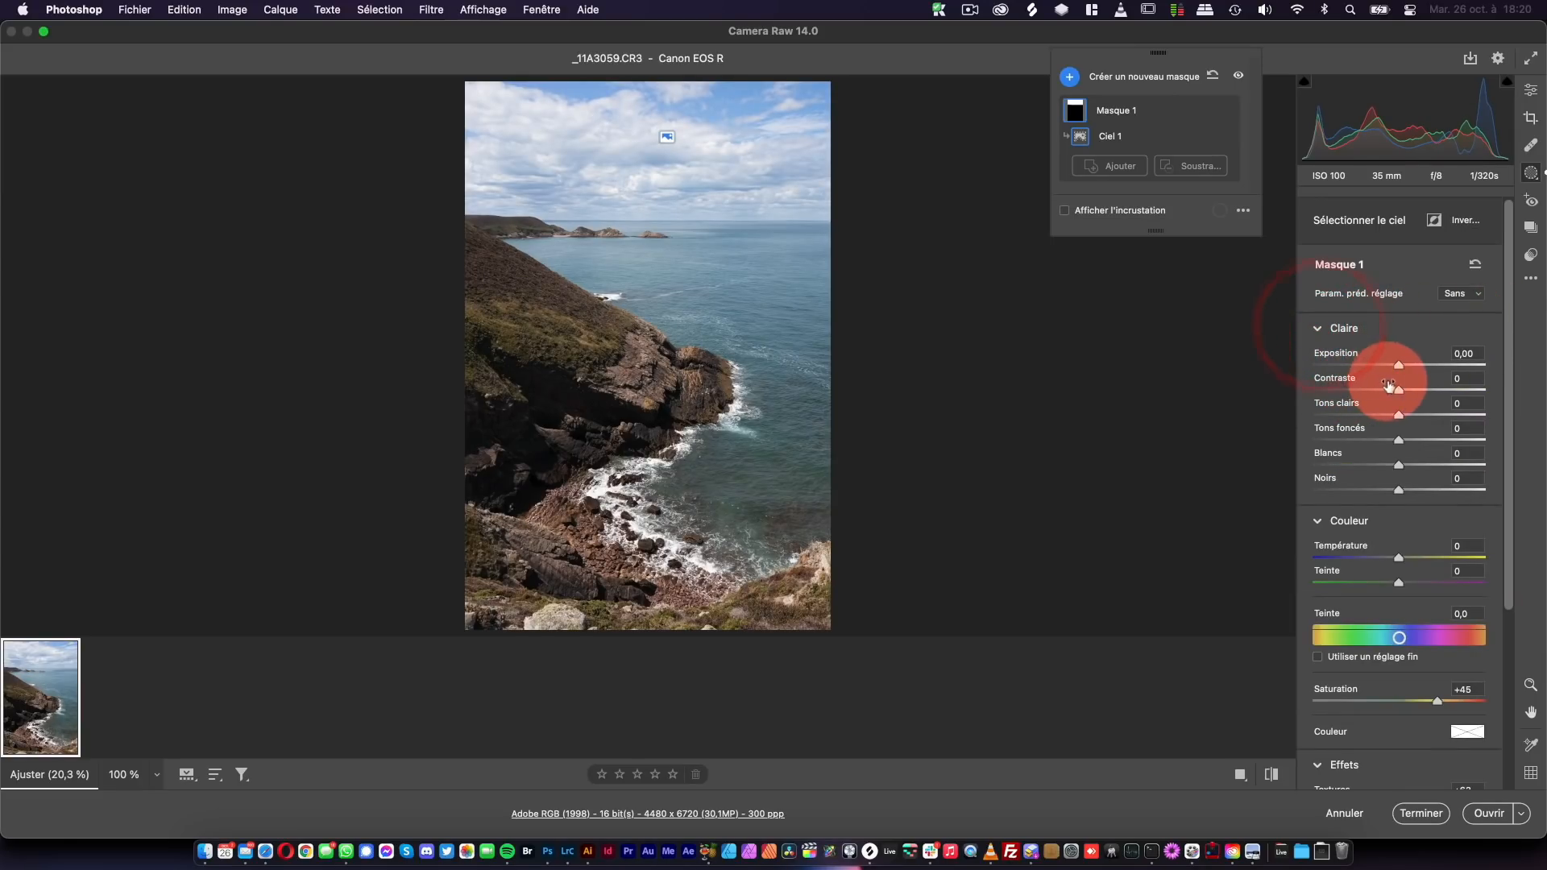
pyautogui.moveTo(1401, 422); pyautogui.dragTo(1359, 415)
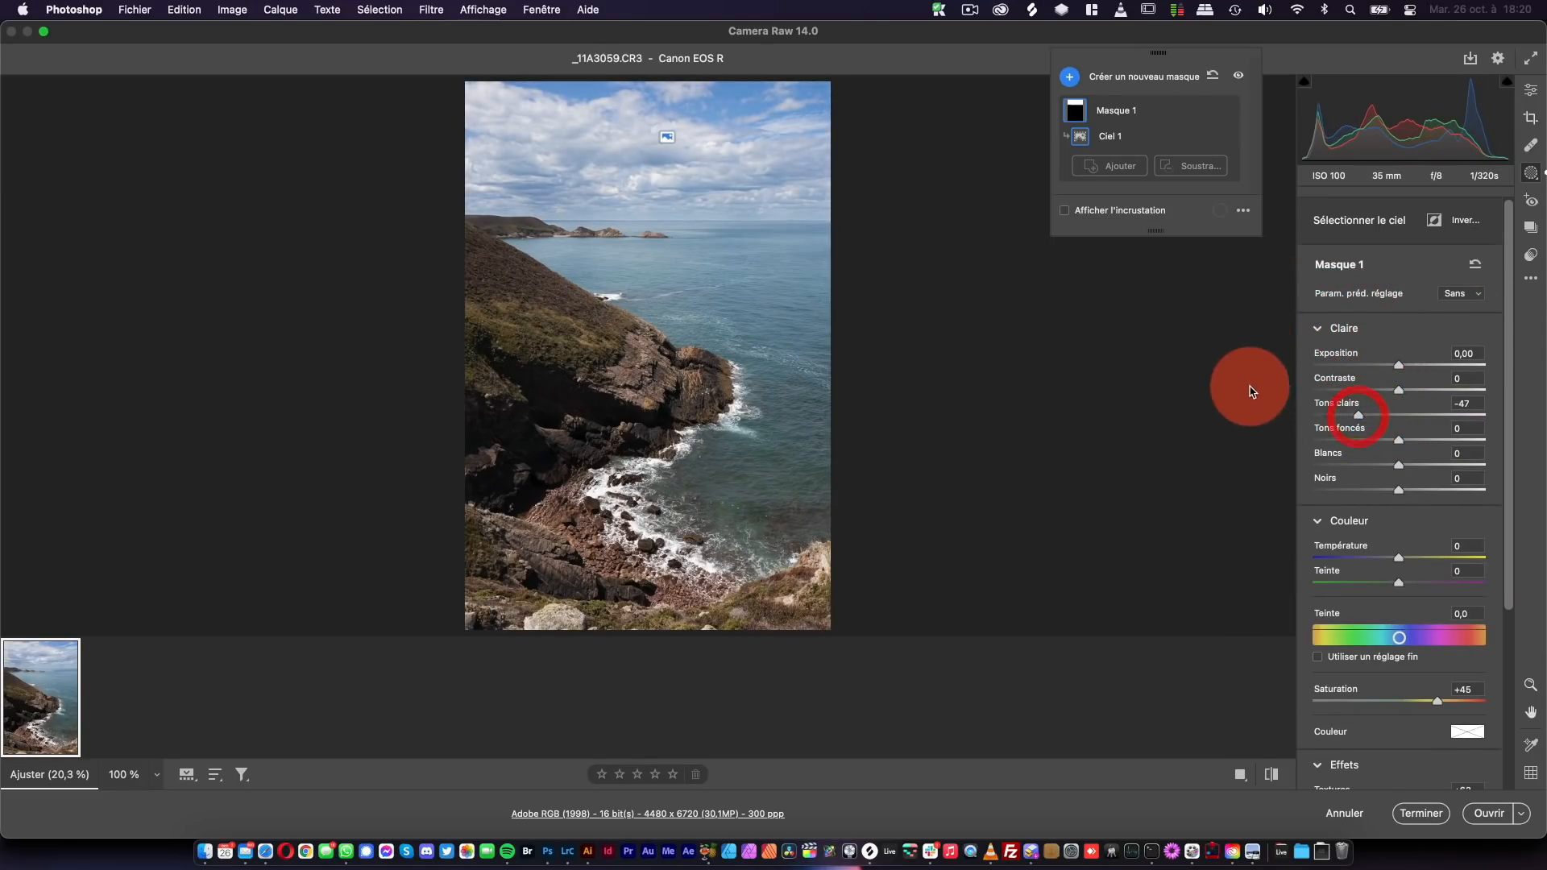
# - Compare the photo with and without the sky mask's adjustments
pyautogui.click(1226, 137)
pyautogui.click(1226, 137)
pyautogui.click(1226, 137)
pyautogui.click(1226, 137)
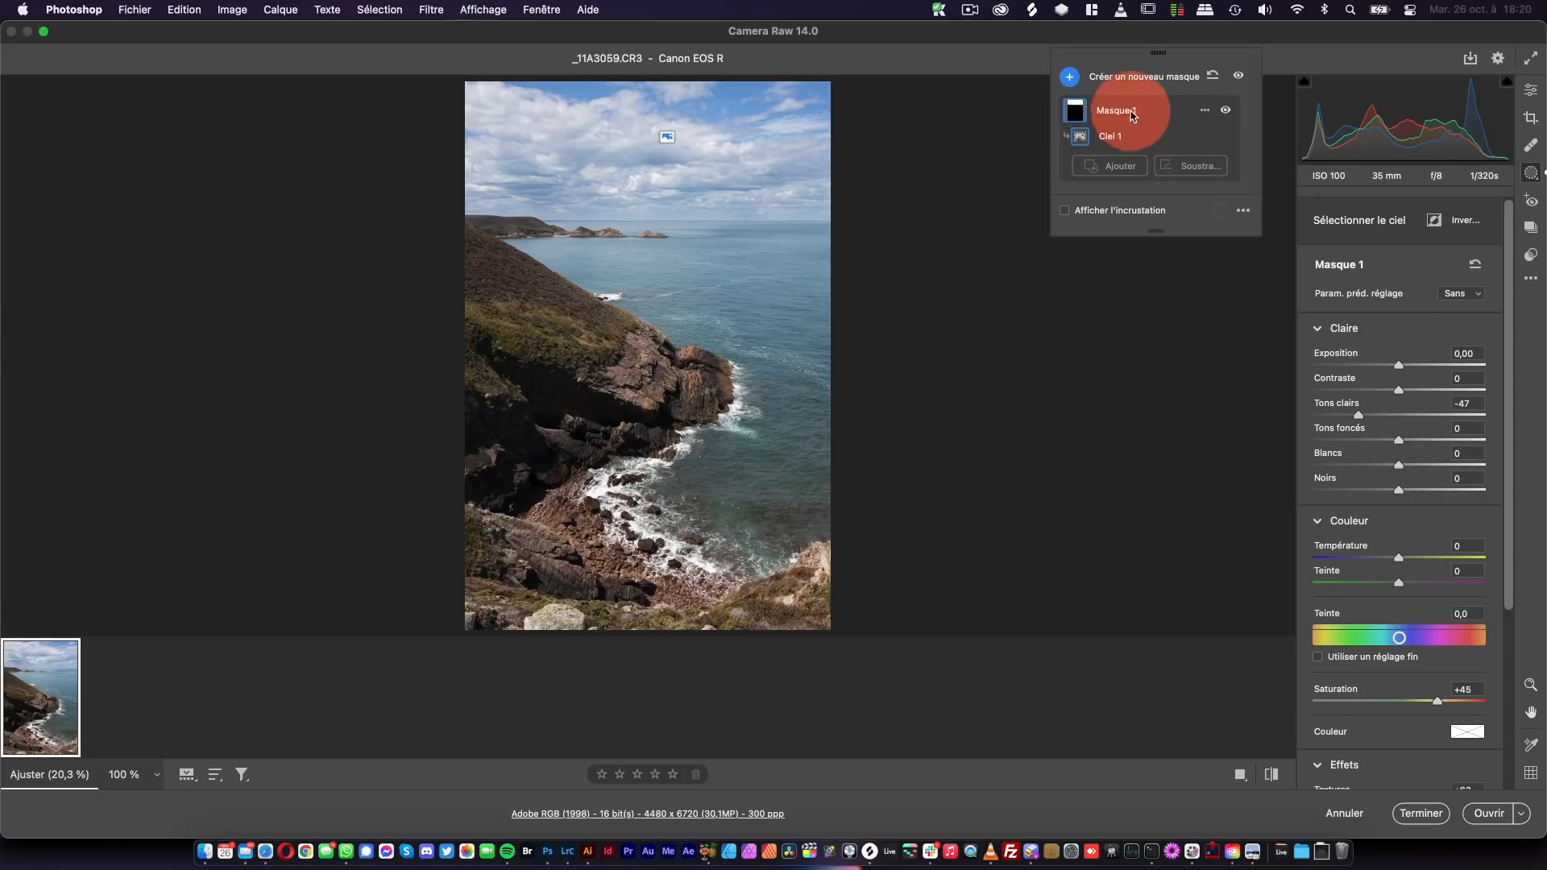
# - Add a brush component (Forme) to Masque 1 and paint it over the sea beside the cliff
pyautogui.click(1065, 106)
pyautogui.click(1079, 138)
pyautogui.click(1112, 165)
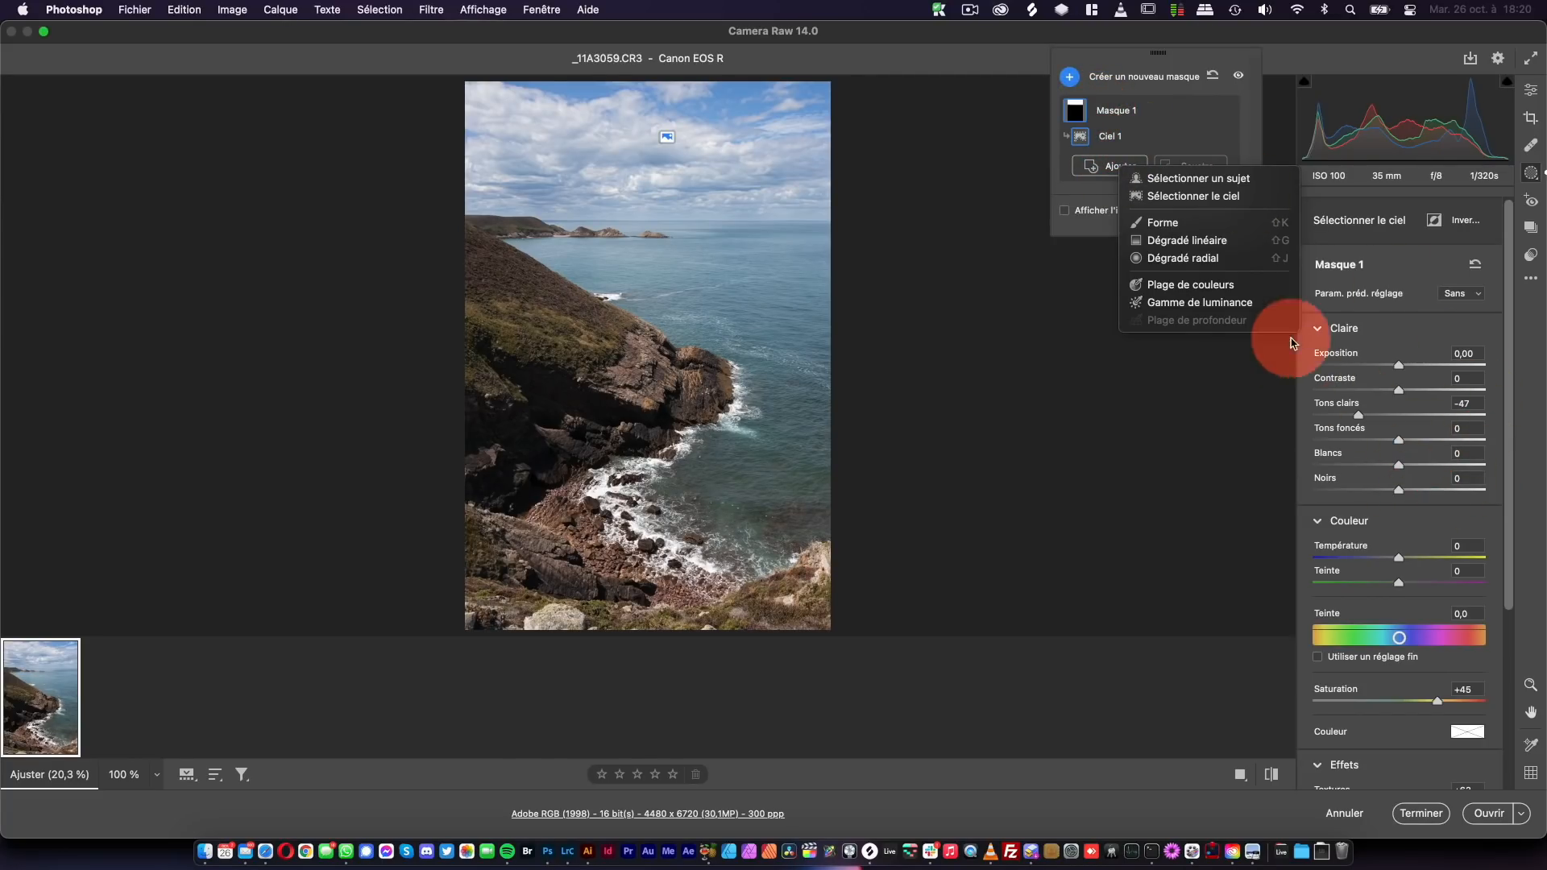
pyautogui.click(1141, 223)
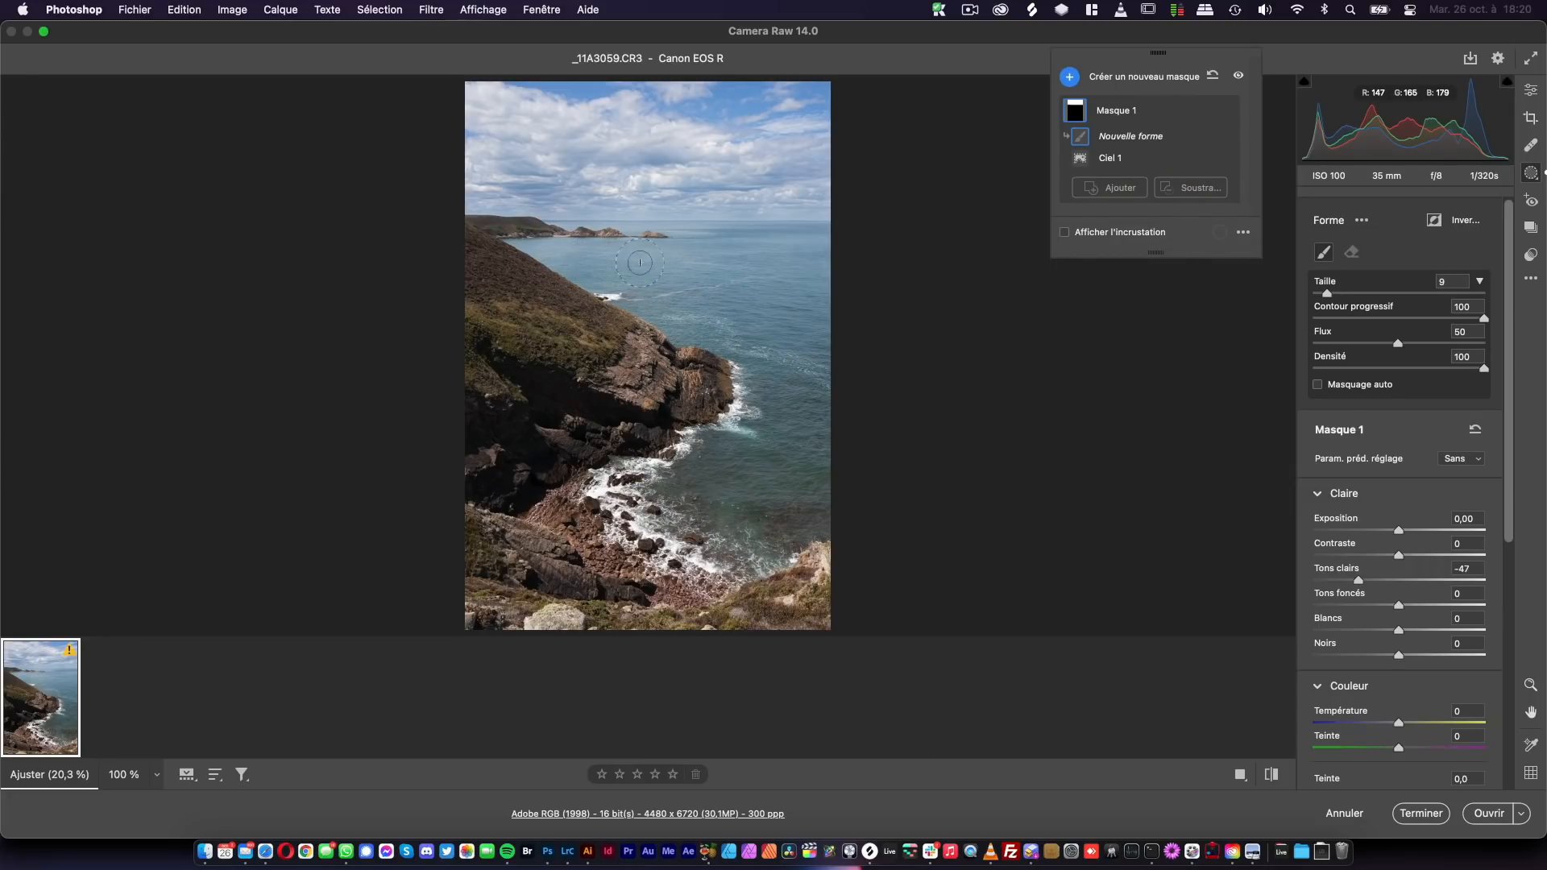
pyautogui.moveTo(663, 237)
pyautogui.mouseDown()
pyautogui.moveTo(699, 286)
pyautogui.moveTo(664, 306)
pyautogui.moveTo(715, 326)
pyautogui.mouseUp()
pyautogui.moveTo(773, 380)
pyautogui.mouseDown()
pyautogui.moveTo(812, 455)
pyautogui.moveTo(797, 488)
pyautogui.mouseUp()
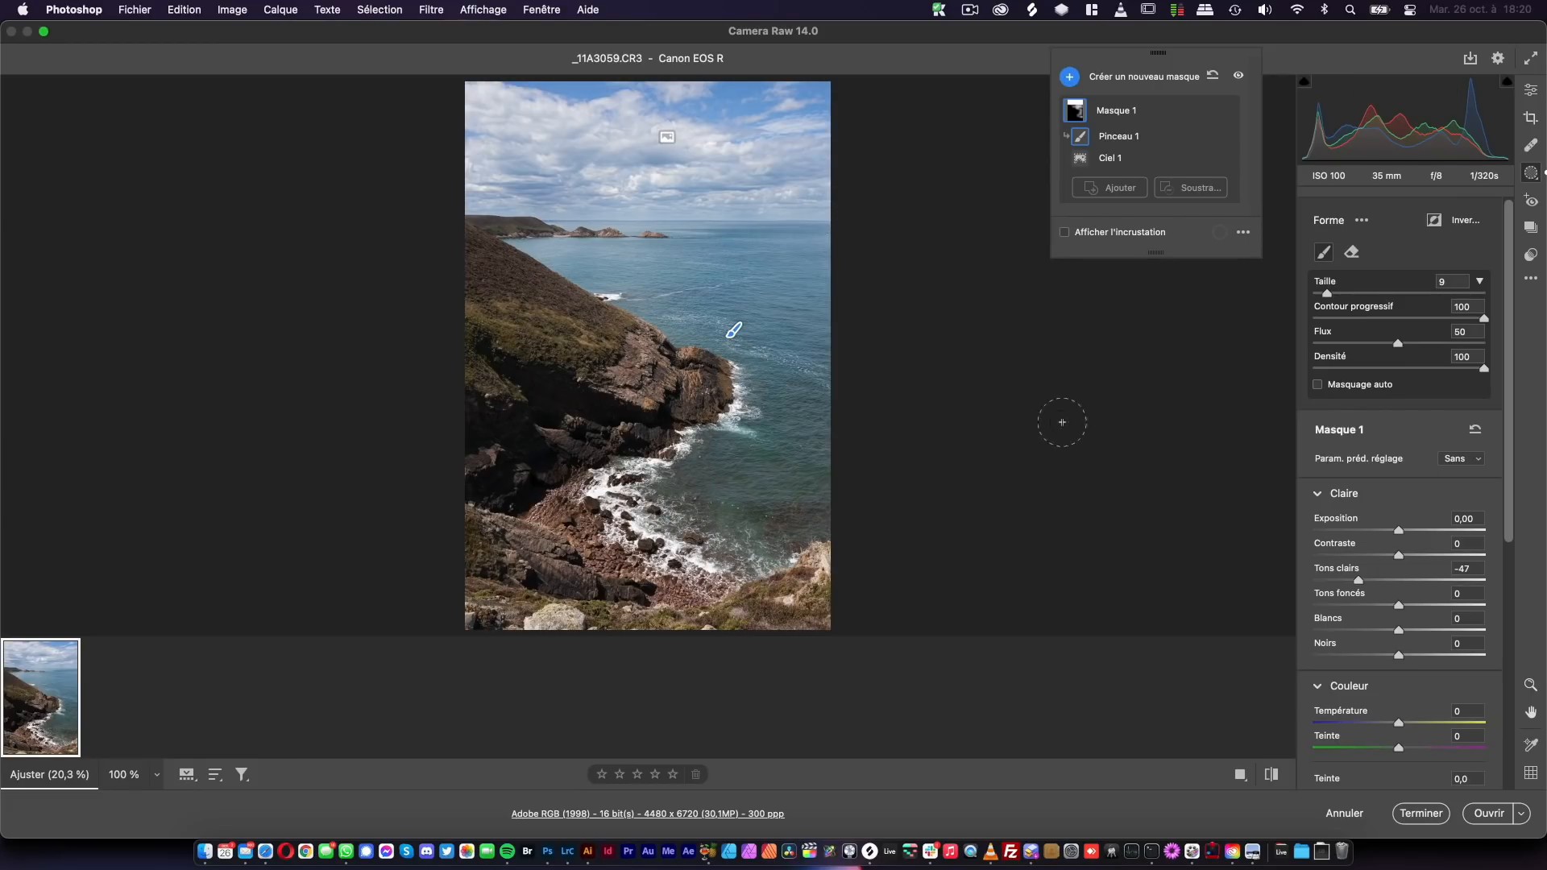
# - Review Masque 1's adjustments, its brush and sky components and the options for adding another component
pyautogui.click(1511, 558)
pyautogui.moveTo(1511, 558); pyautogui.dragTo(1501, 209)
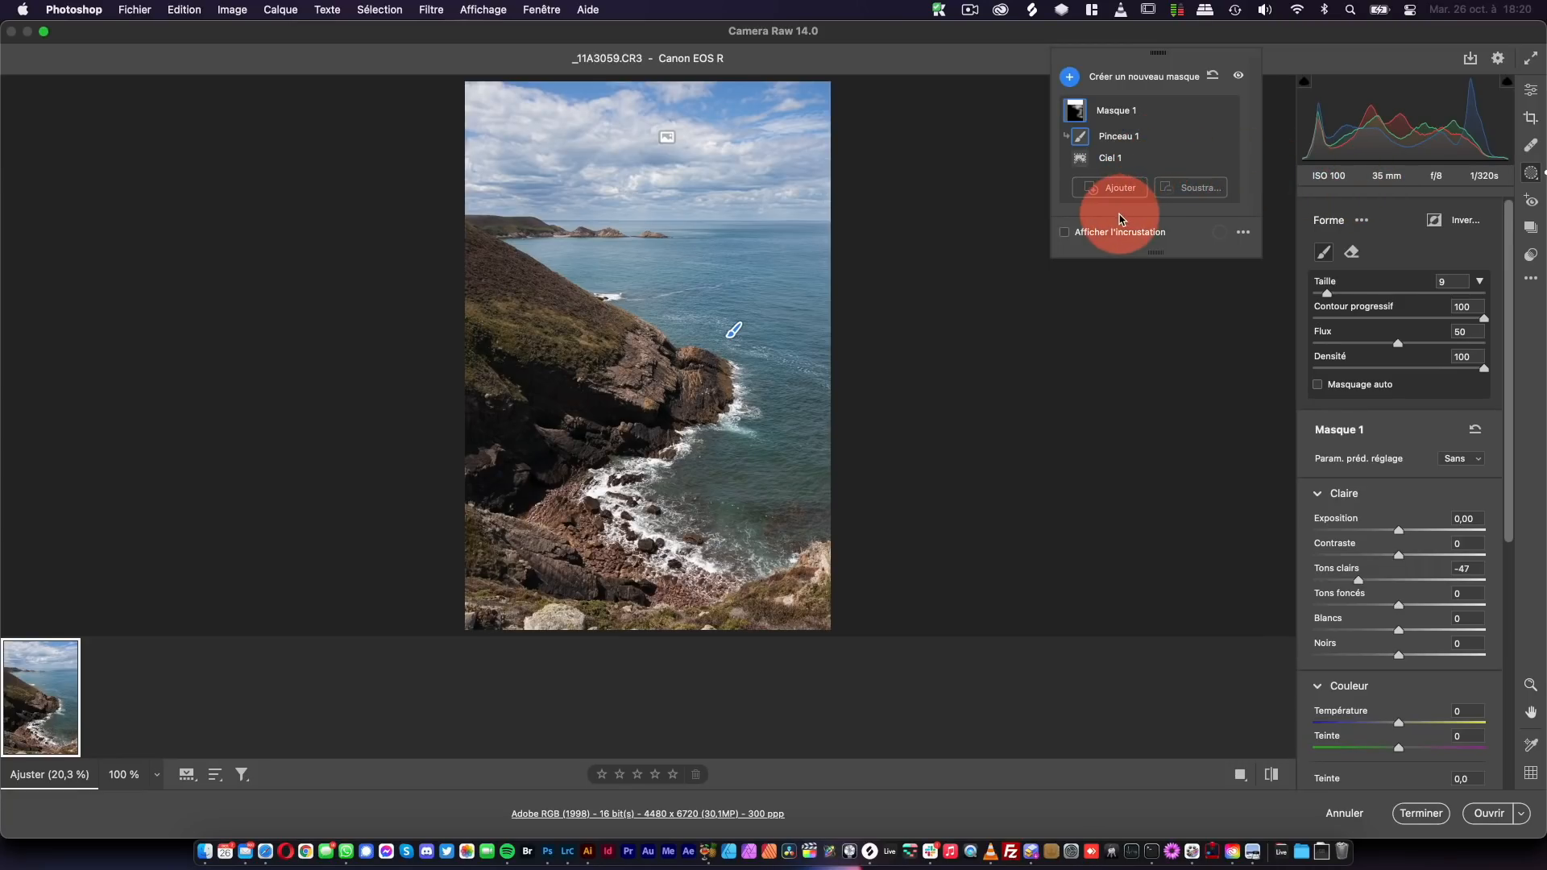
pyautogui.click(1205, 111)
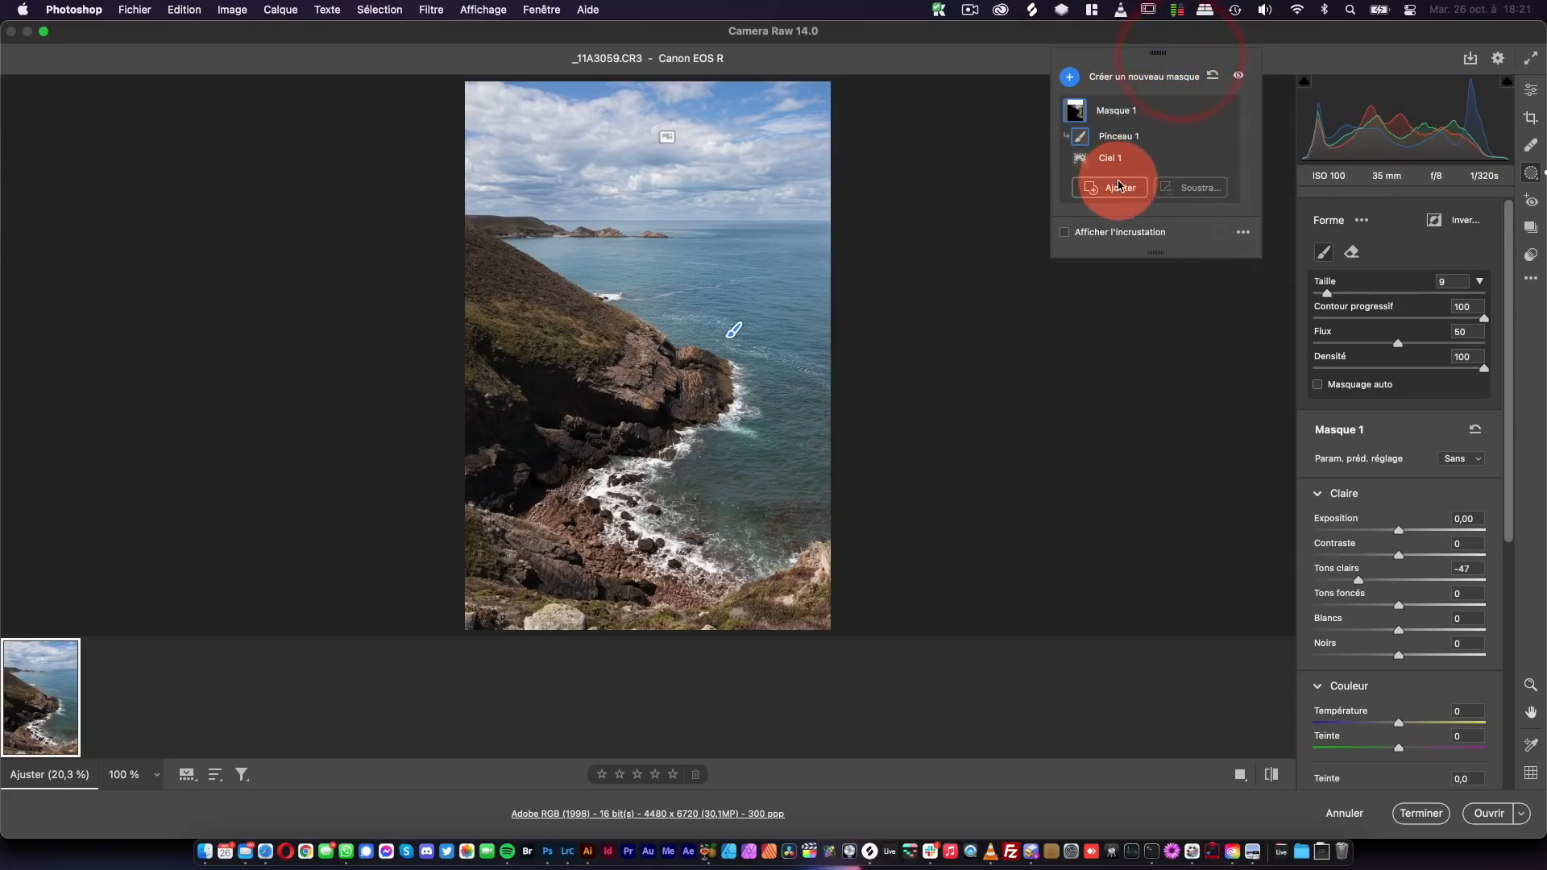
pyautogui.click(1117, 184)
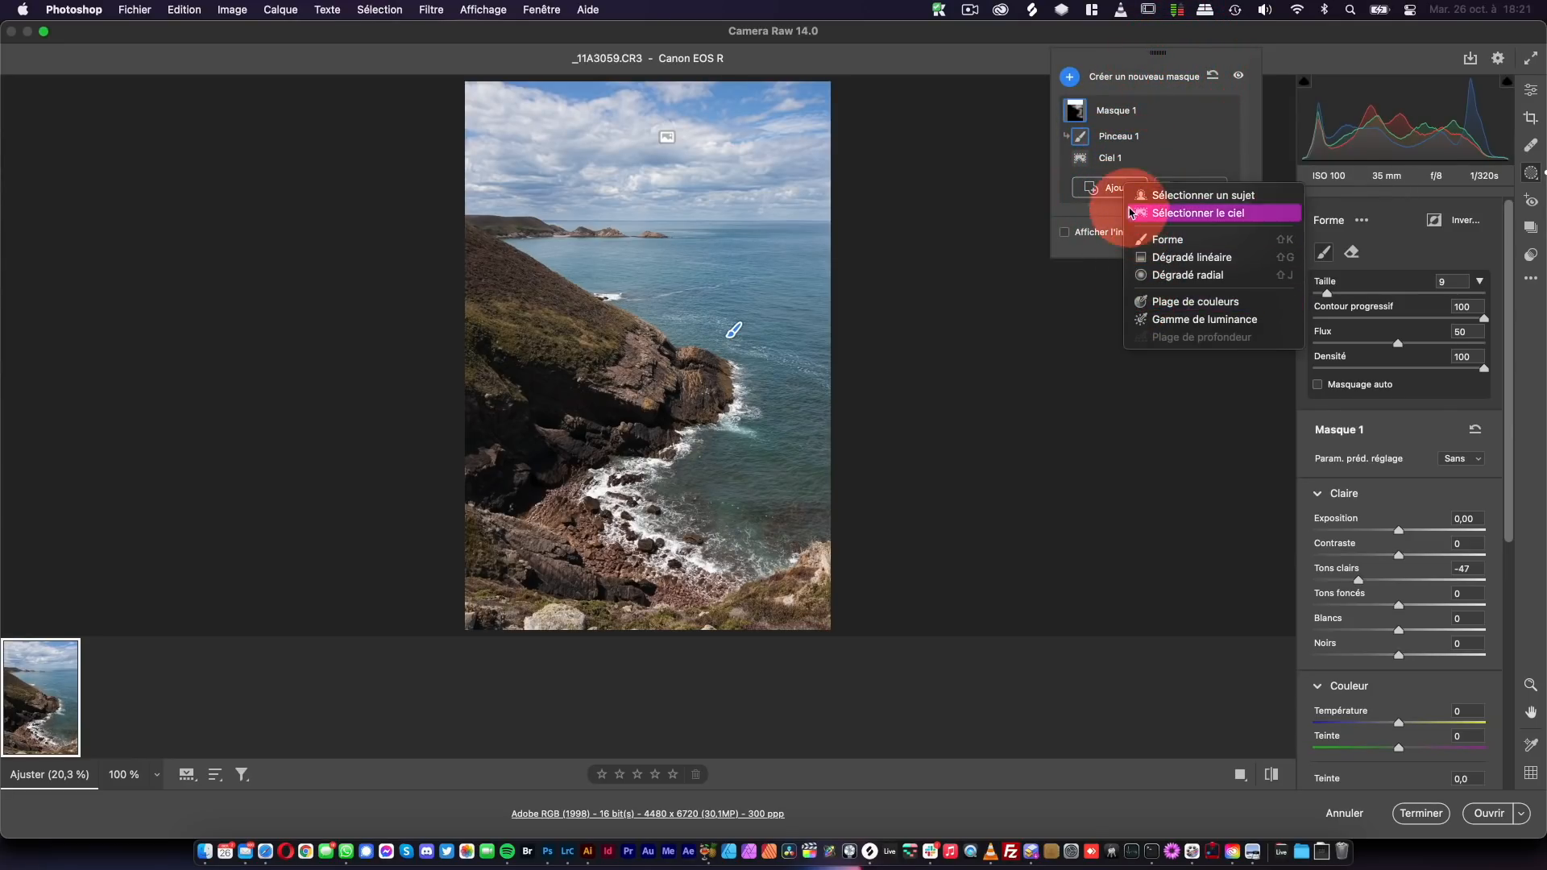
pyautogui.click(1148, 50)
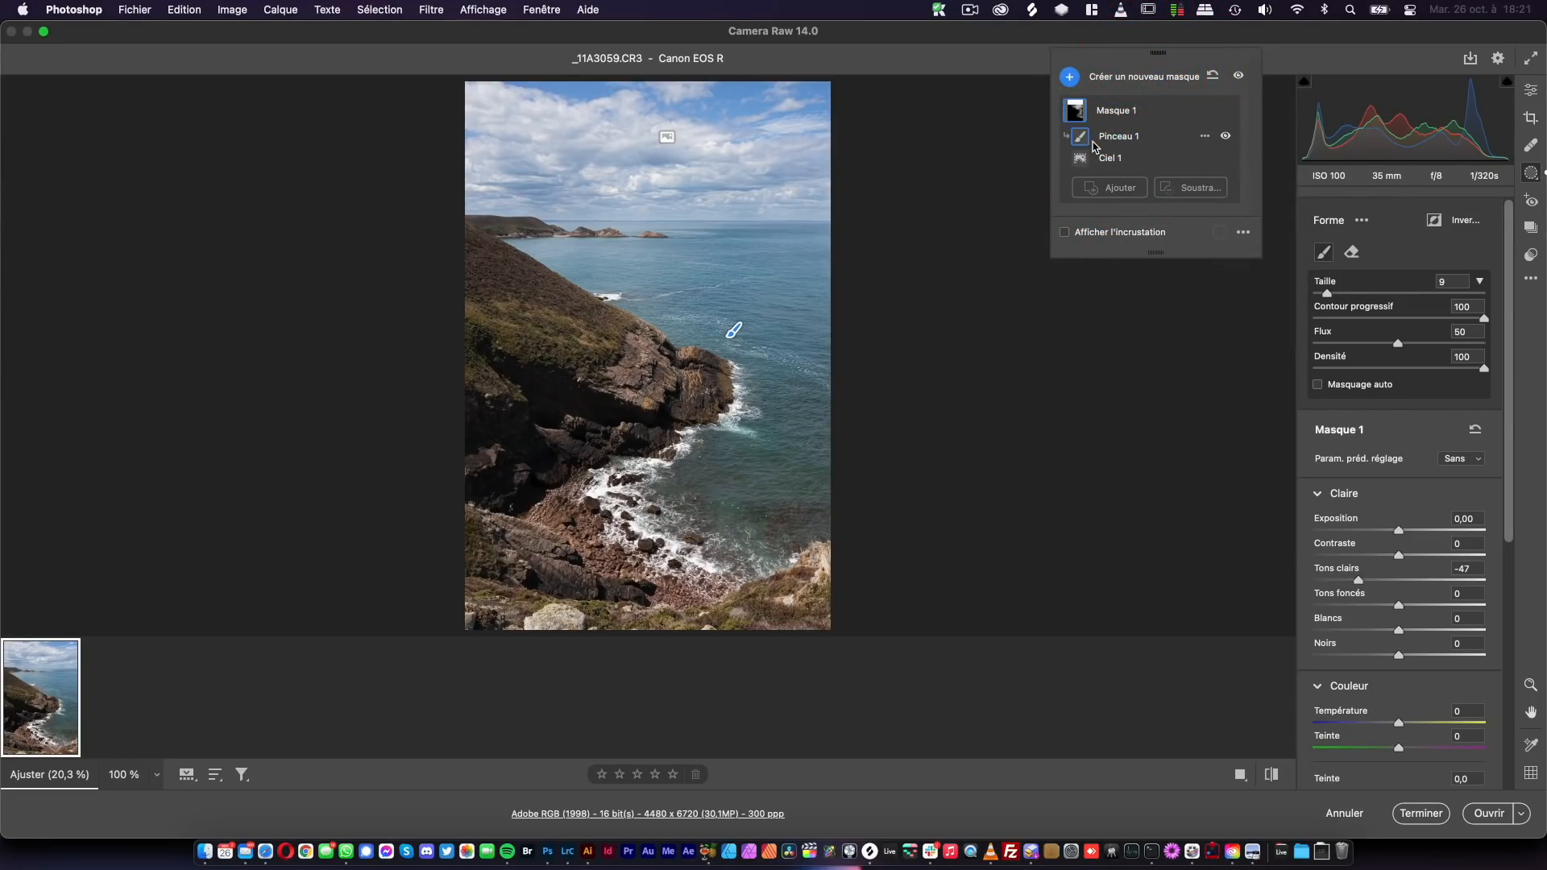
pyautogui.click(1075, 108)
pyautogui.click(1082, 156)
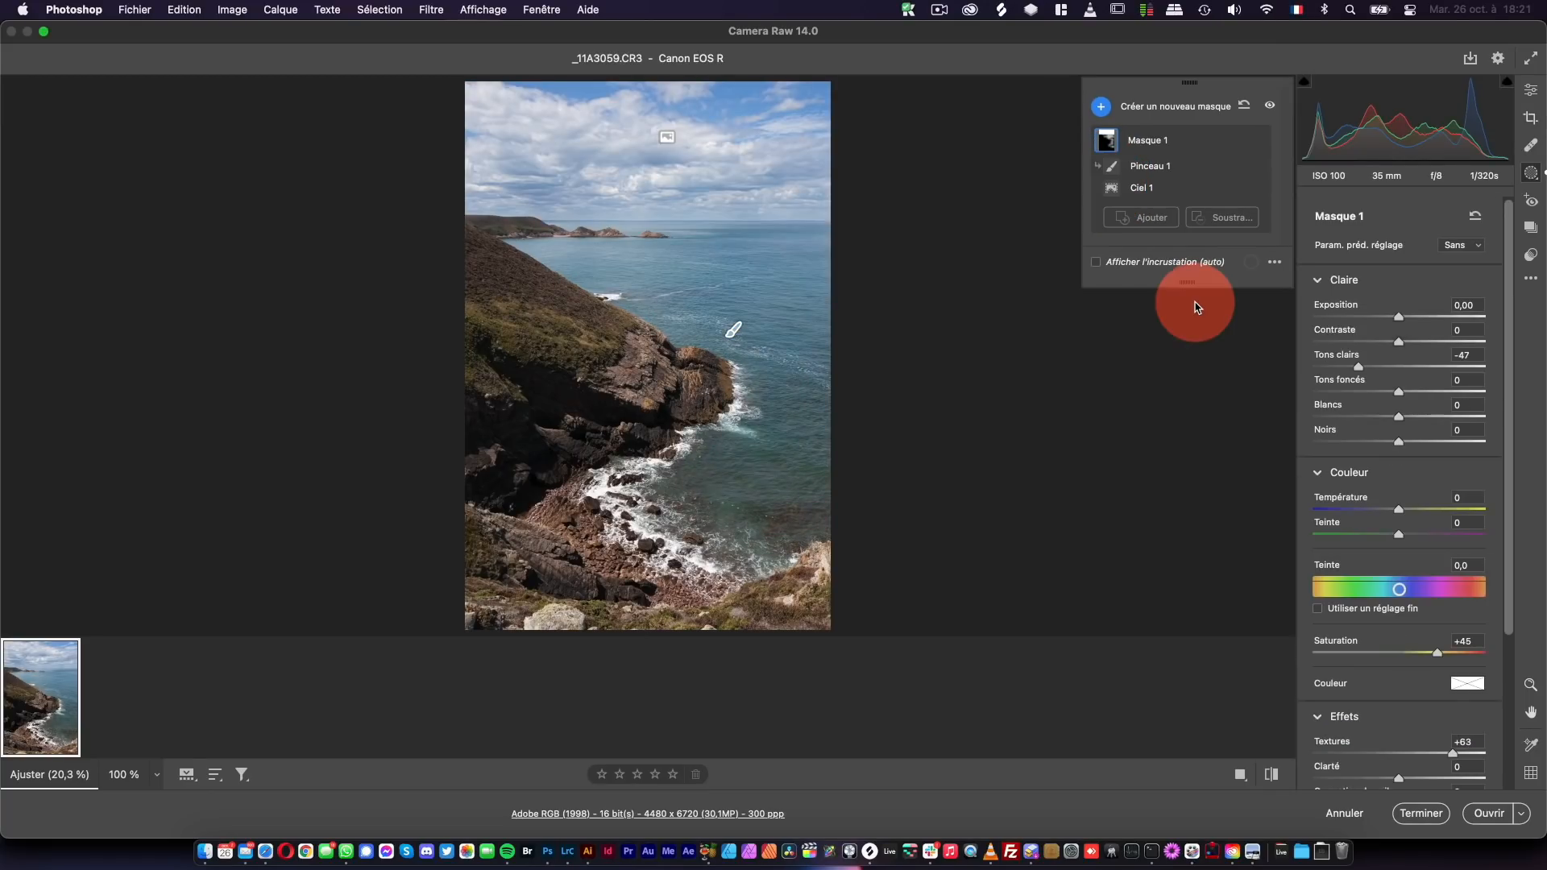
# - Create a new colour range mask (Plage de couleurs) sampled from the brown vegetation on the cliff slope
pyautogui.click(1102, 108)
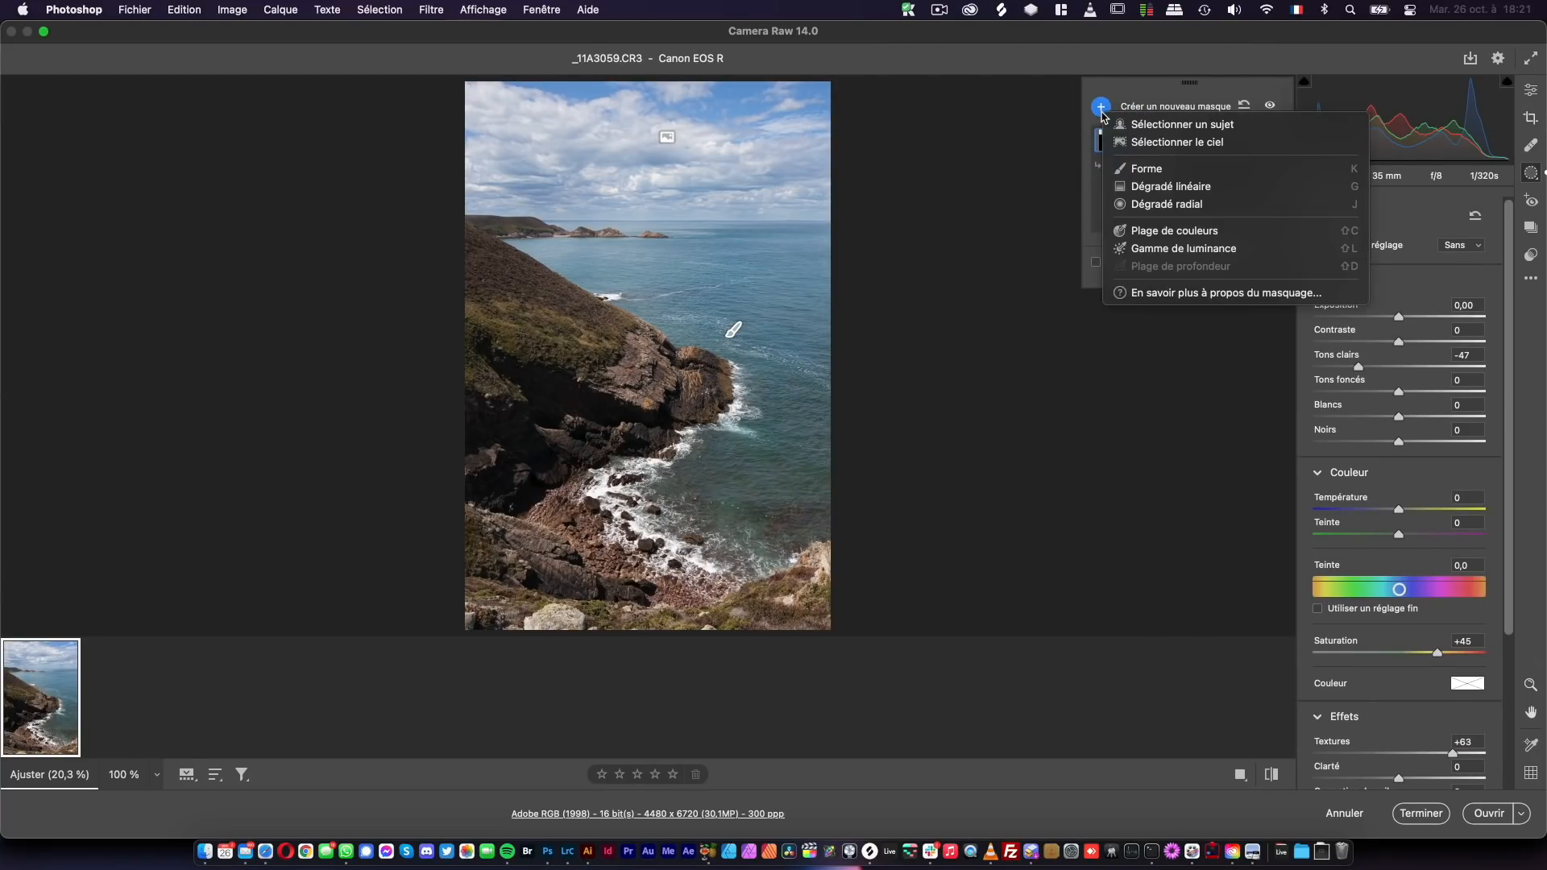
pyautogui.click(1141, 171)
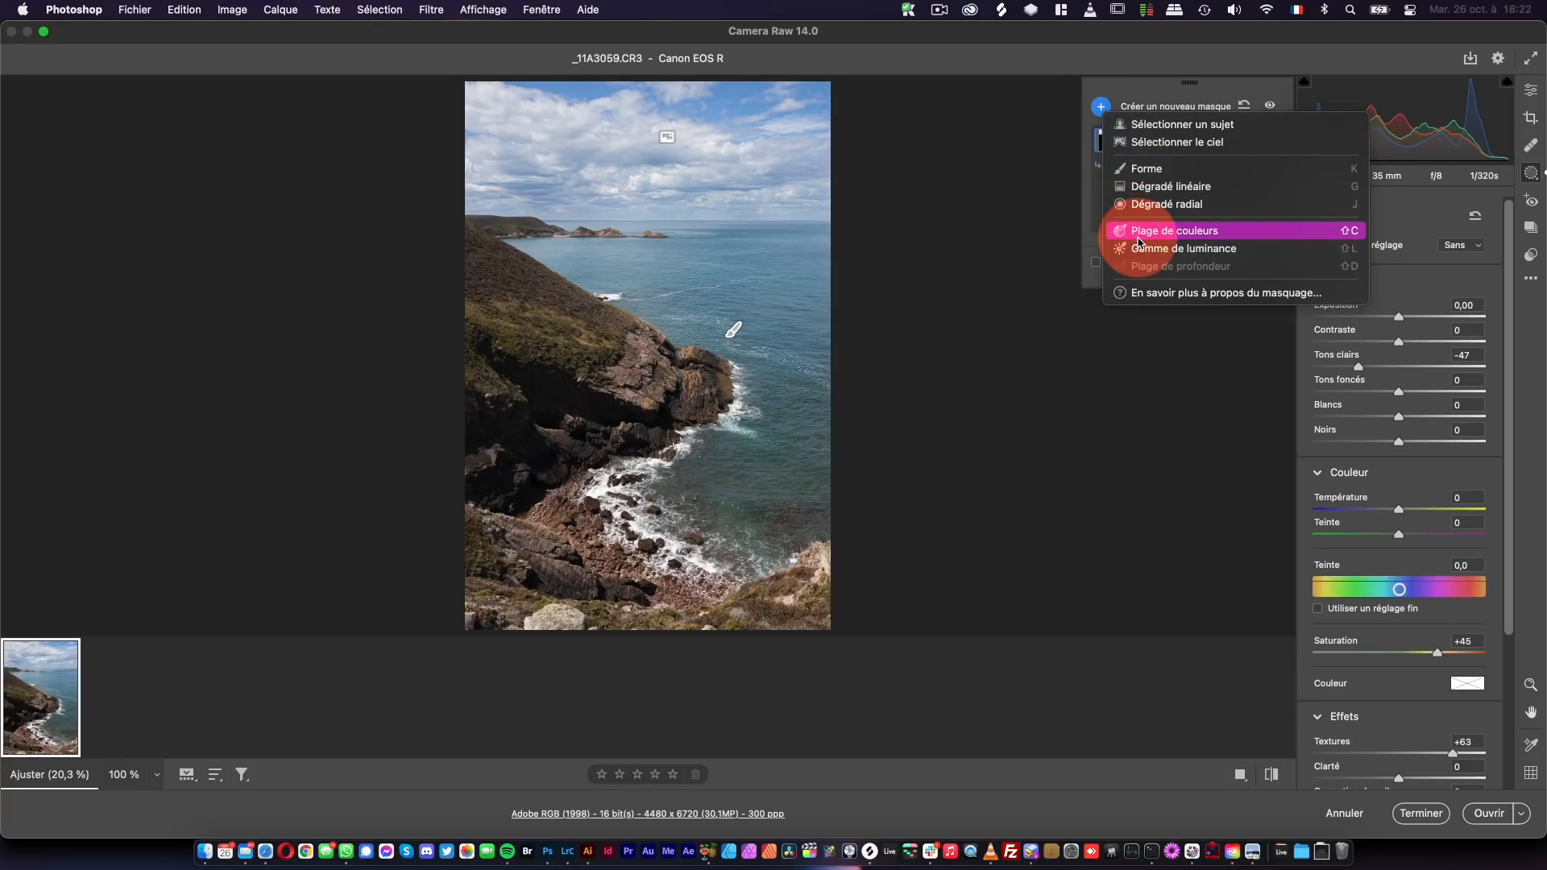
pyautogui.click(1140, 235)
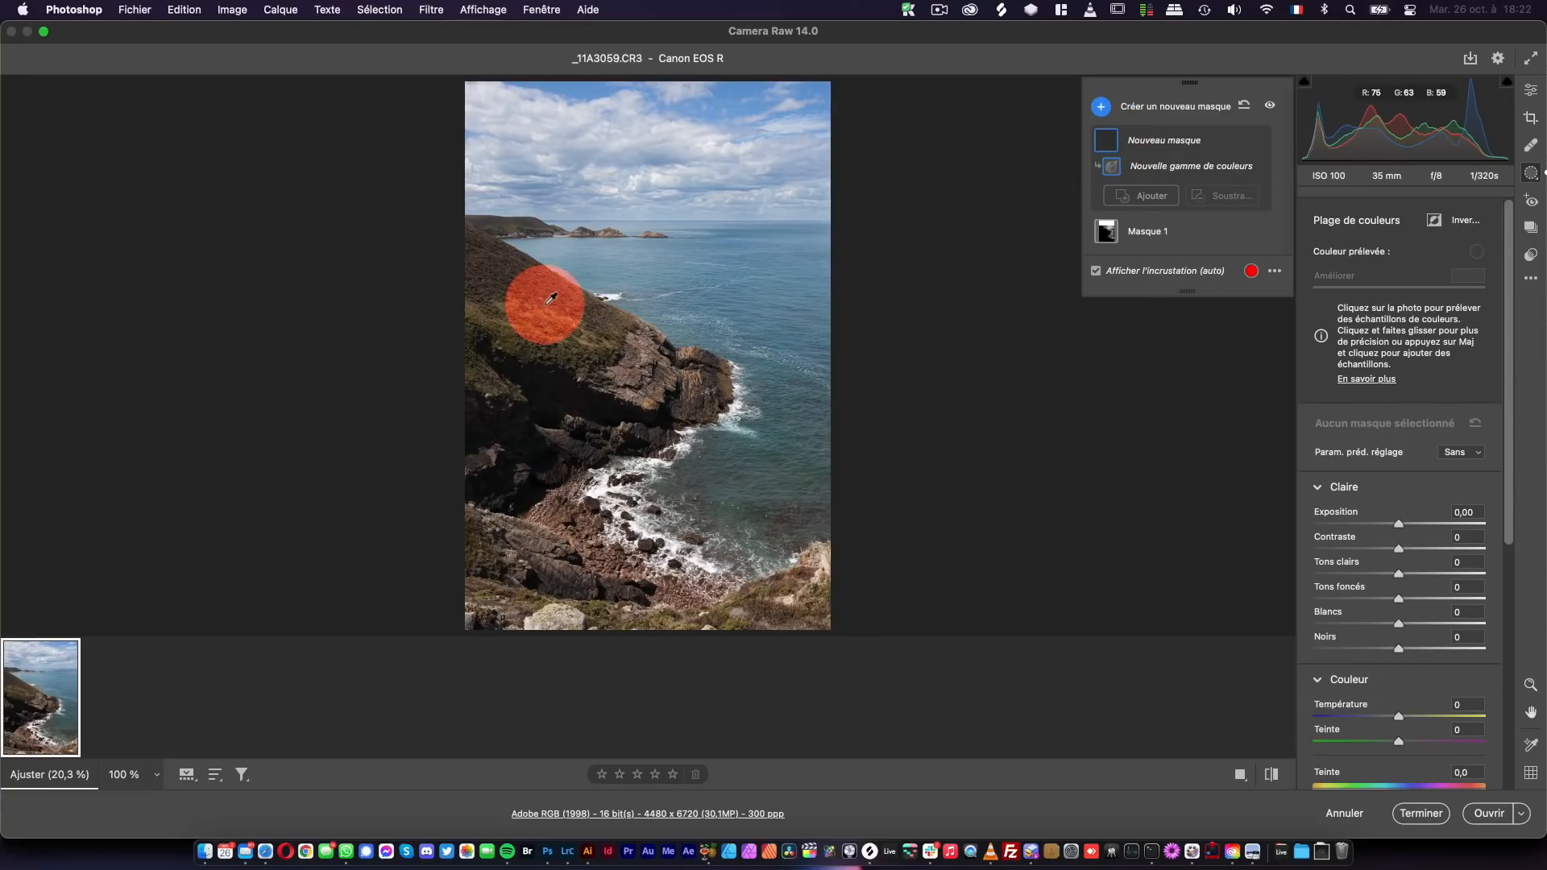
pyautogui.click(515, 305)
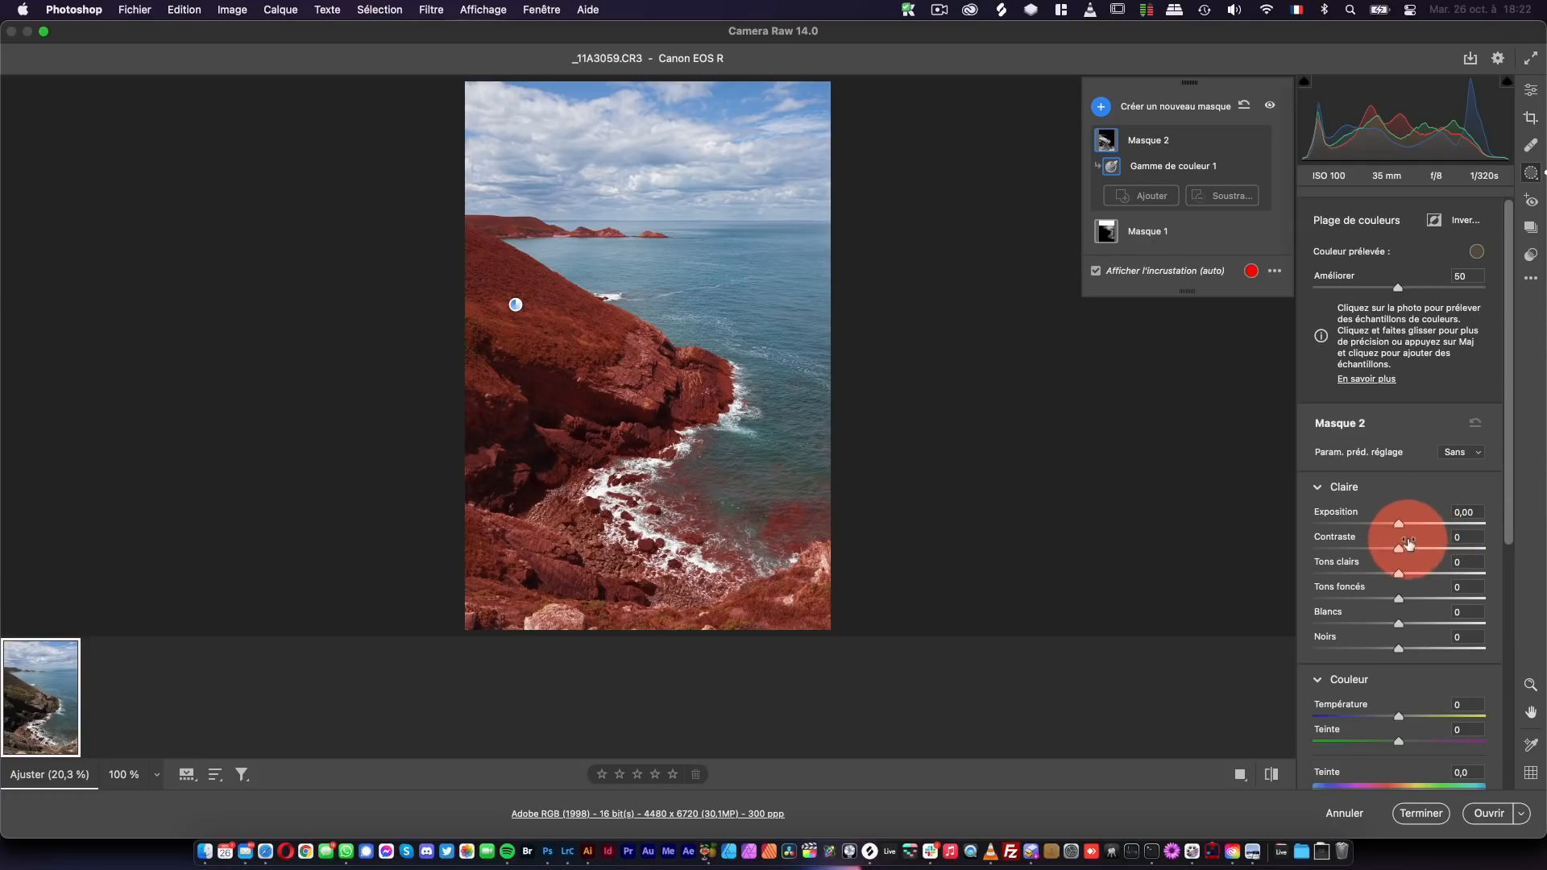
# - Adjust Masque 2 with Contraste +31, Saturation +49, Textures +23 and Teinte +29,3 to make the cliff vegetation greener
pyautogui.moveTo(1399, 549)
pyautogui.mouseDown()
pyautogui.moveTo(1478, 546)
pyautogui.moveTo(1419, 548)
pyautogui.mouseUp()
pyautogui.click(1509, 562)
pyautogui.moveTo(1409, 455); pyautogui.dragTo(1451, 445)
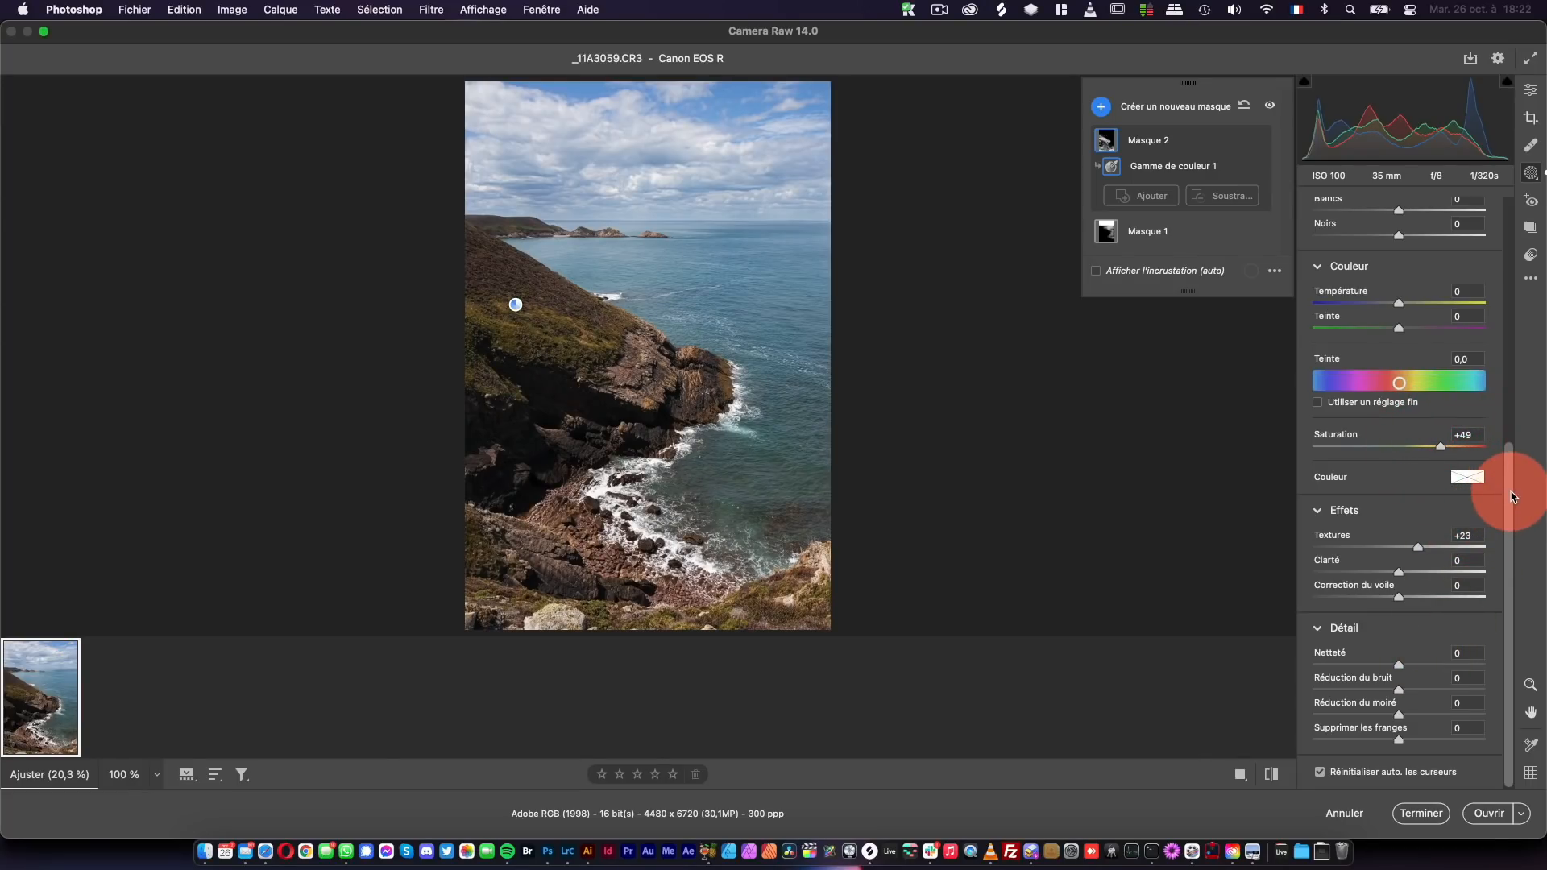
pyautogui.moveTo(1513, 530); pyautogui.dragTo(1510, 445)
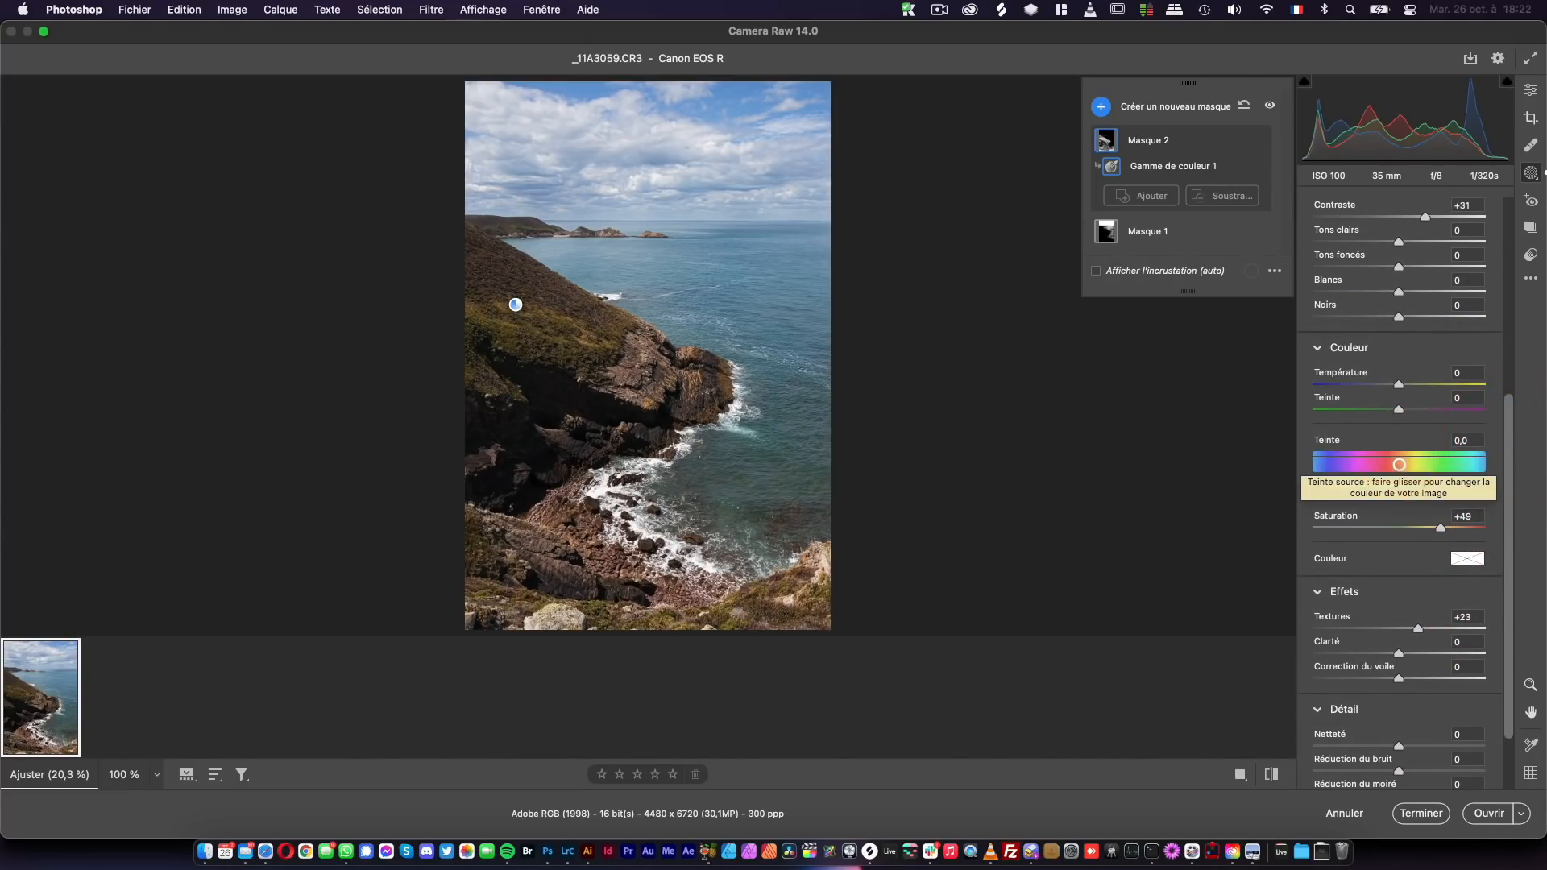
pyautogui.moveTo(1399, 467)
pyautogui.mouseDown()
pyautogui.moveTo(1388, 459)
pyautogui.moveTo(1423, 460)
pyautogui.mouseUp()
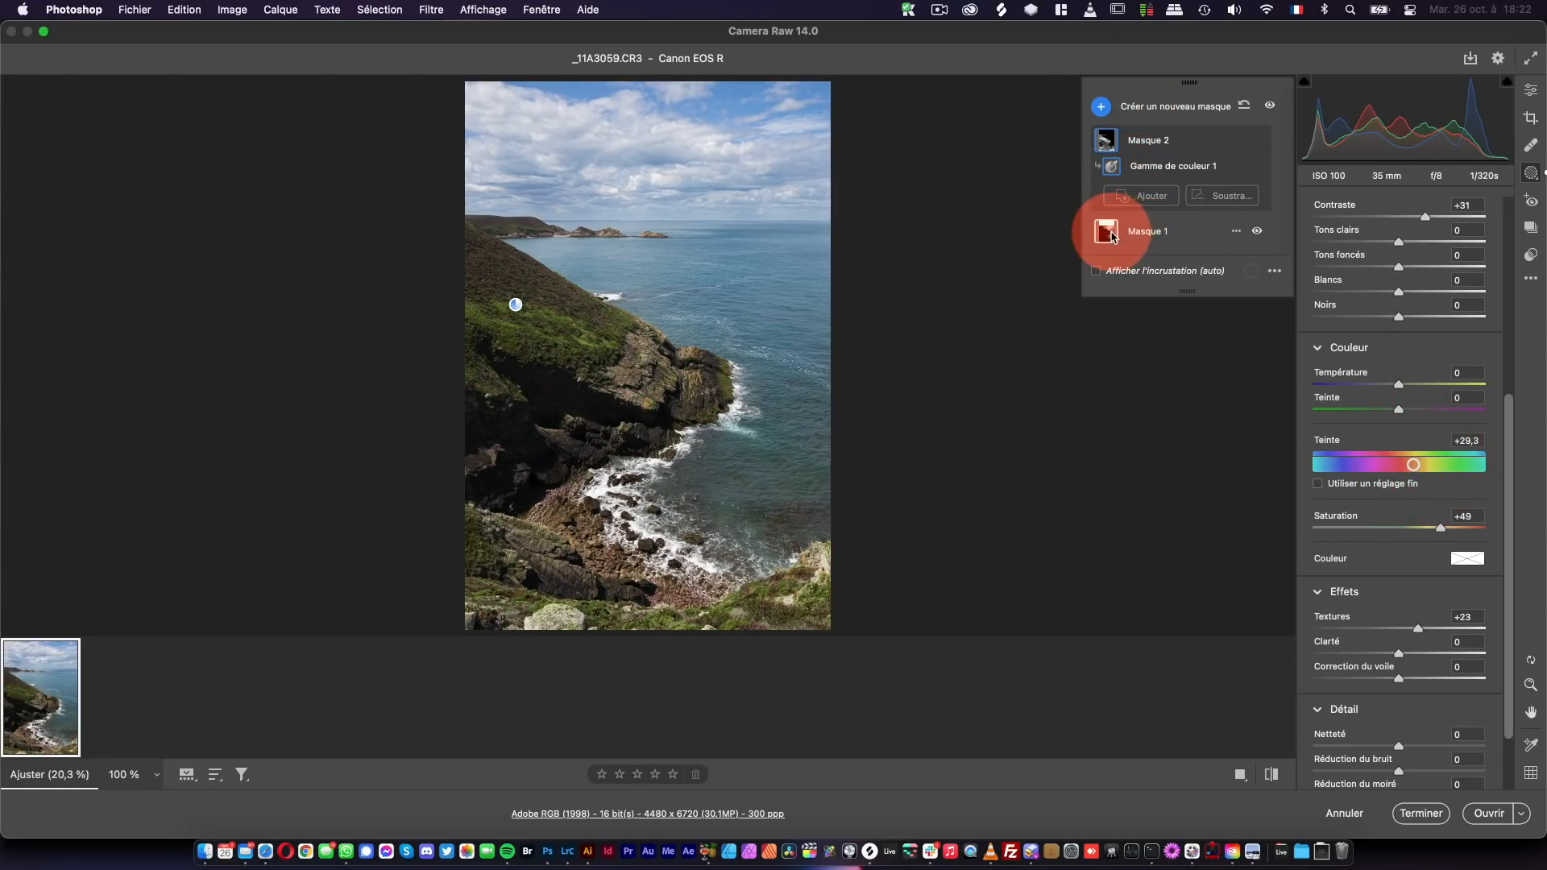
# - Check the components of both masks and rename Masque 1's brush component Pinceau 1 as Mer
pyautogui.click(1112, 235)
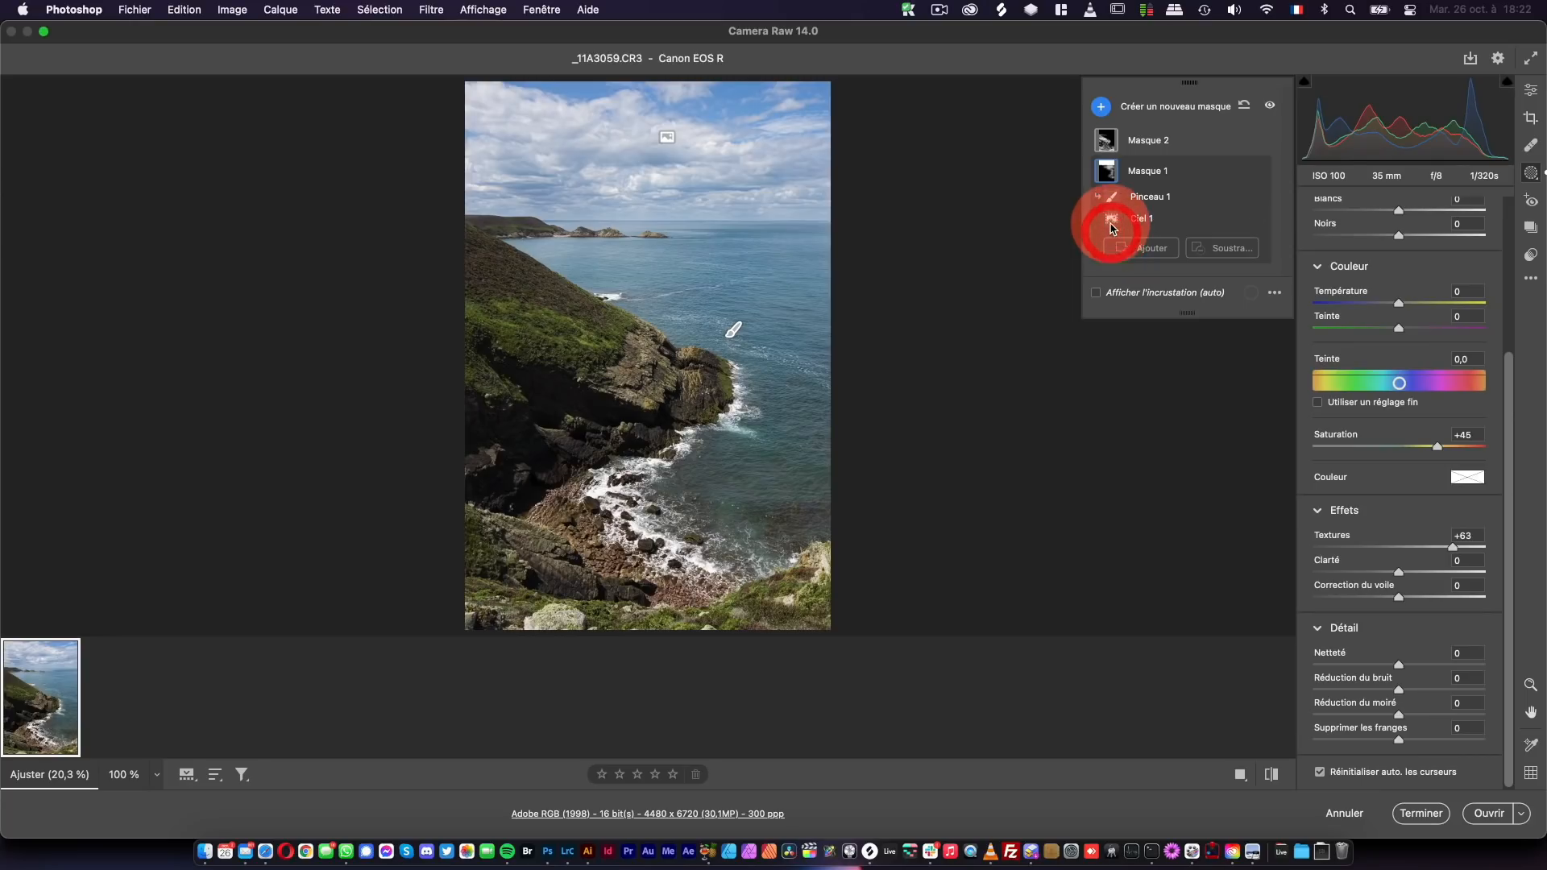
pyautogui.click(1108, 142)
pyautogui.click(1116, 167)
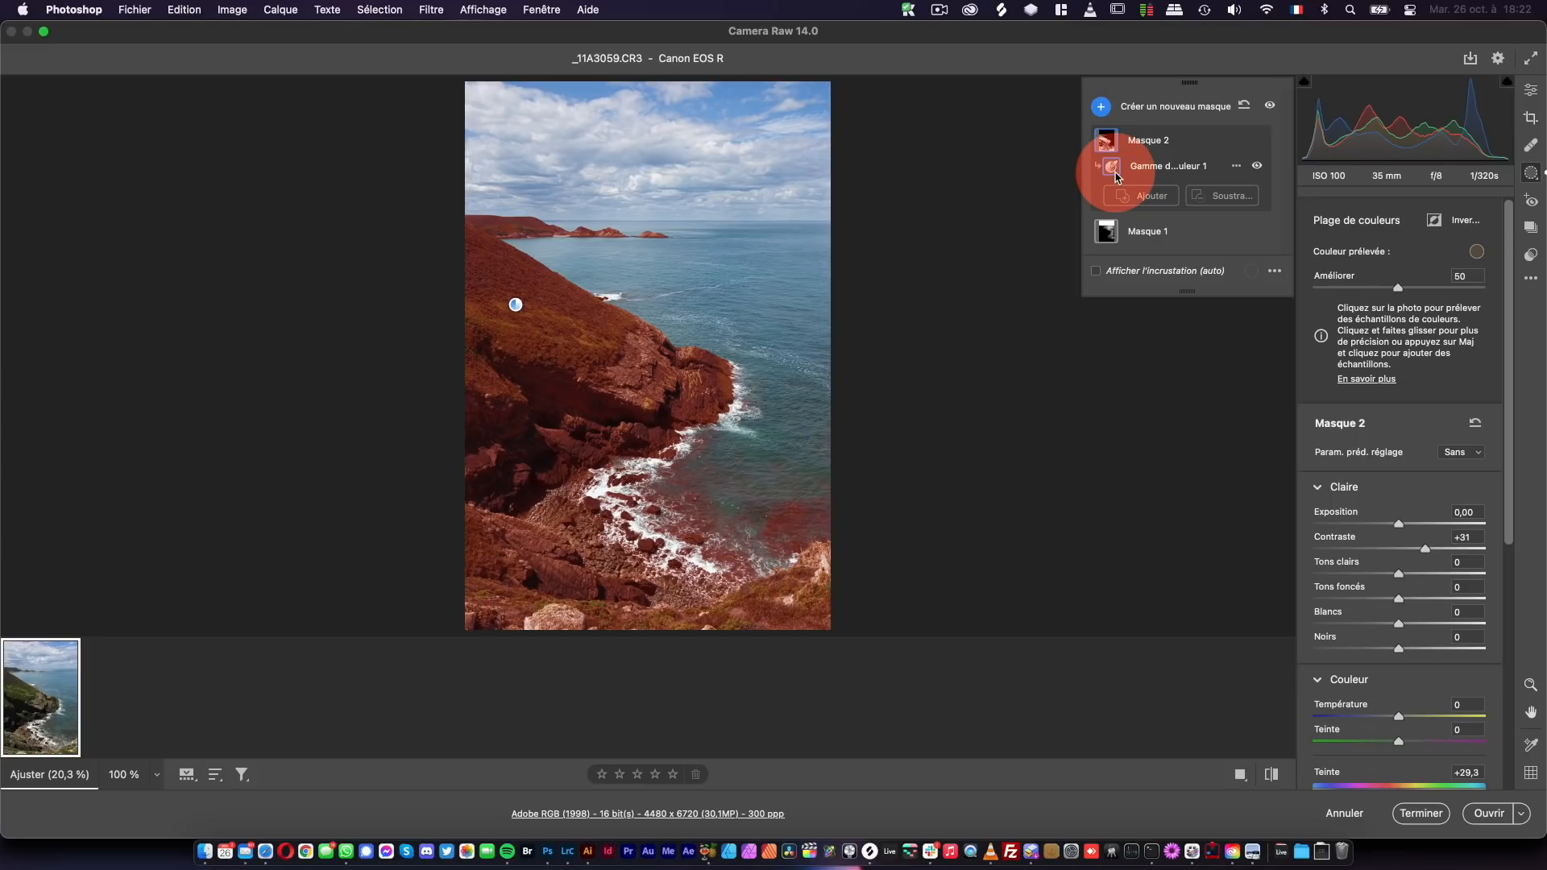
pyautogui.click(1107, 231)
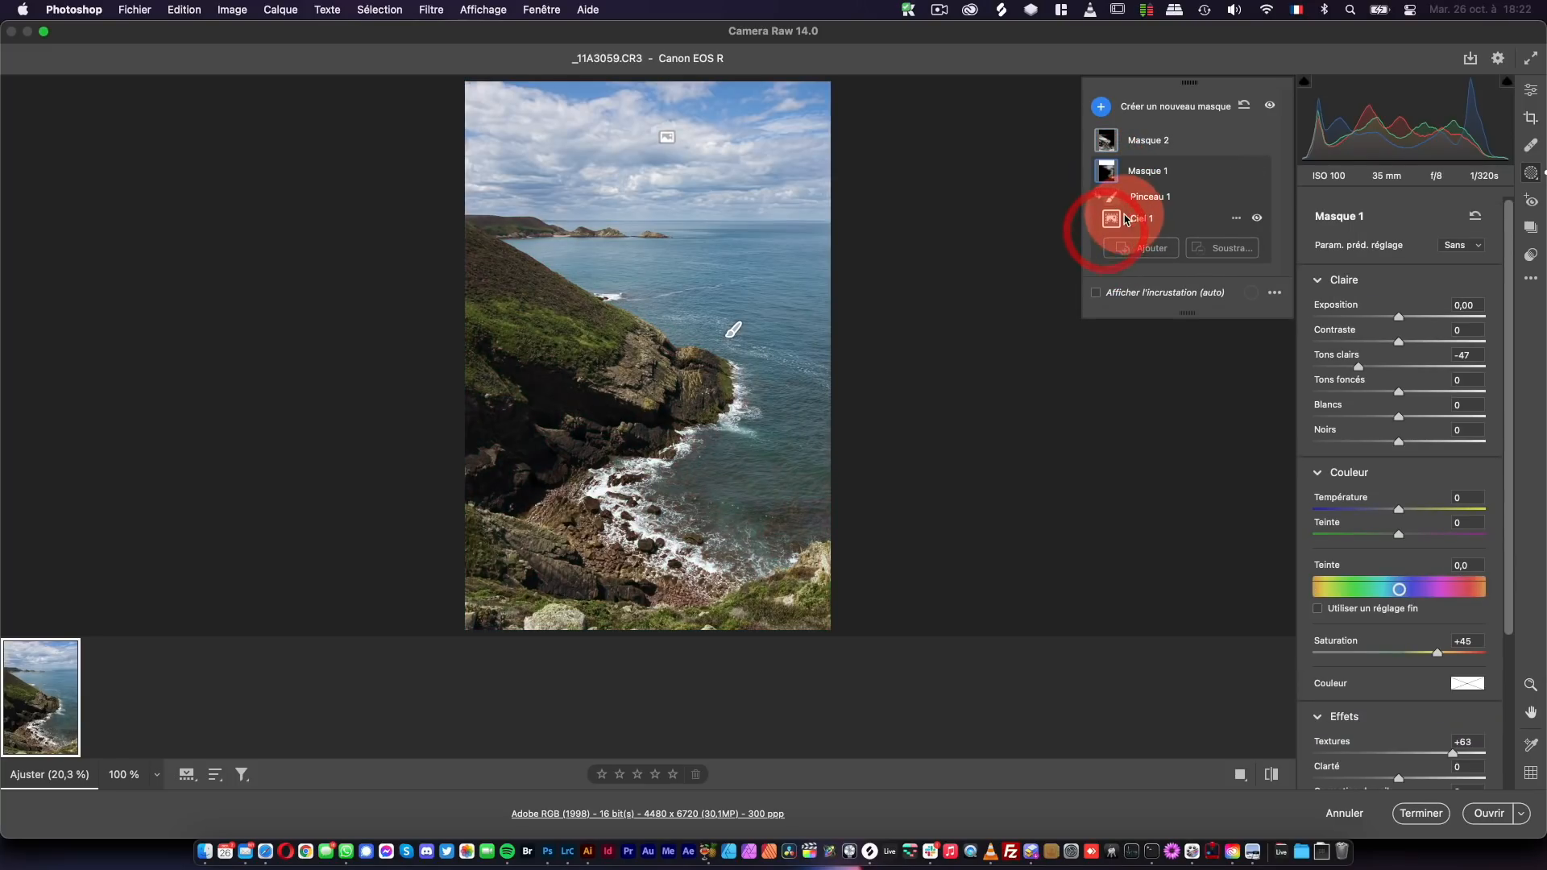
pyautogui.click(1148, 197)
pyautogui.click(1224, 198)
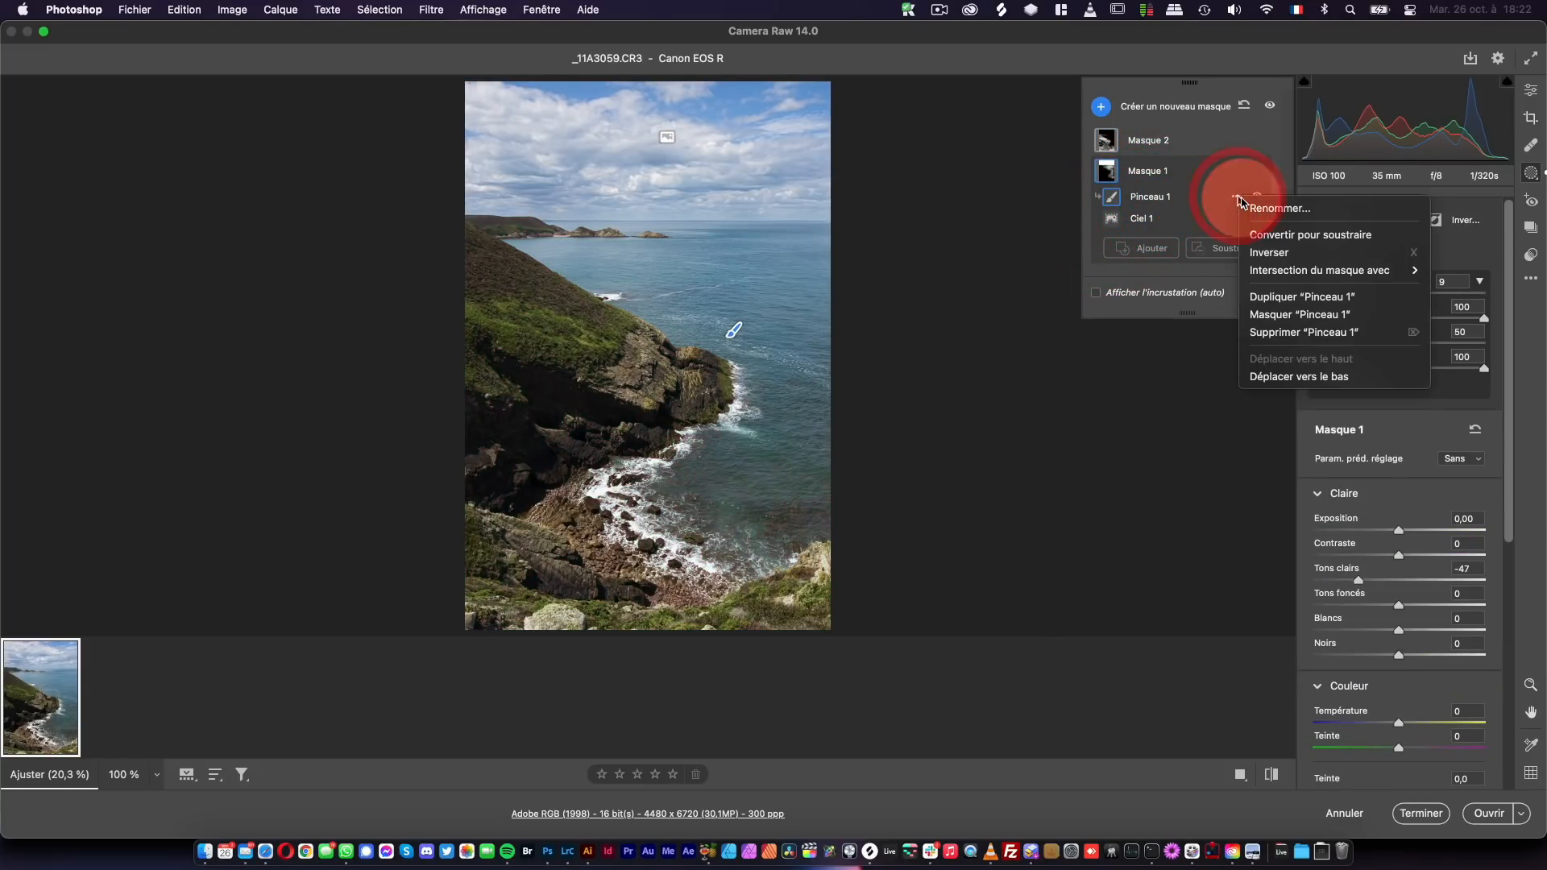
pyautogui.click(1250, 208)
pyautogui.write('Ù')
pyautogui.press('BackSpace')
pyautogui.write('Mer')
pyautogui.press('Return')
# - Rename Masque 1 as CIEL + MER
pyautogui.click(1109, 142)
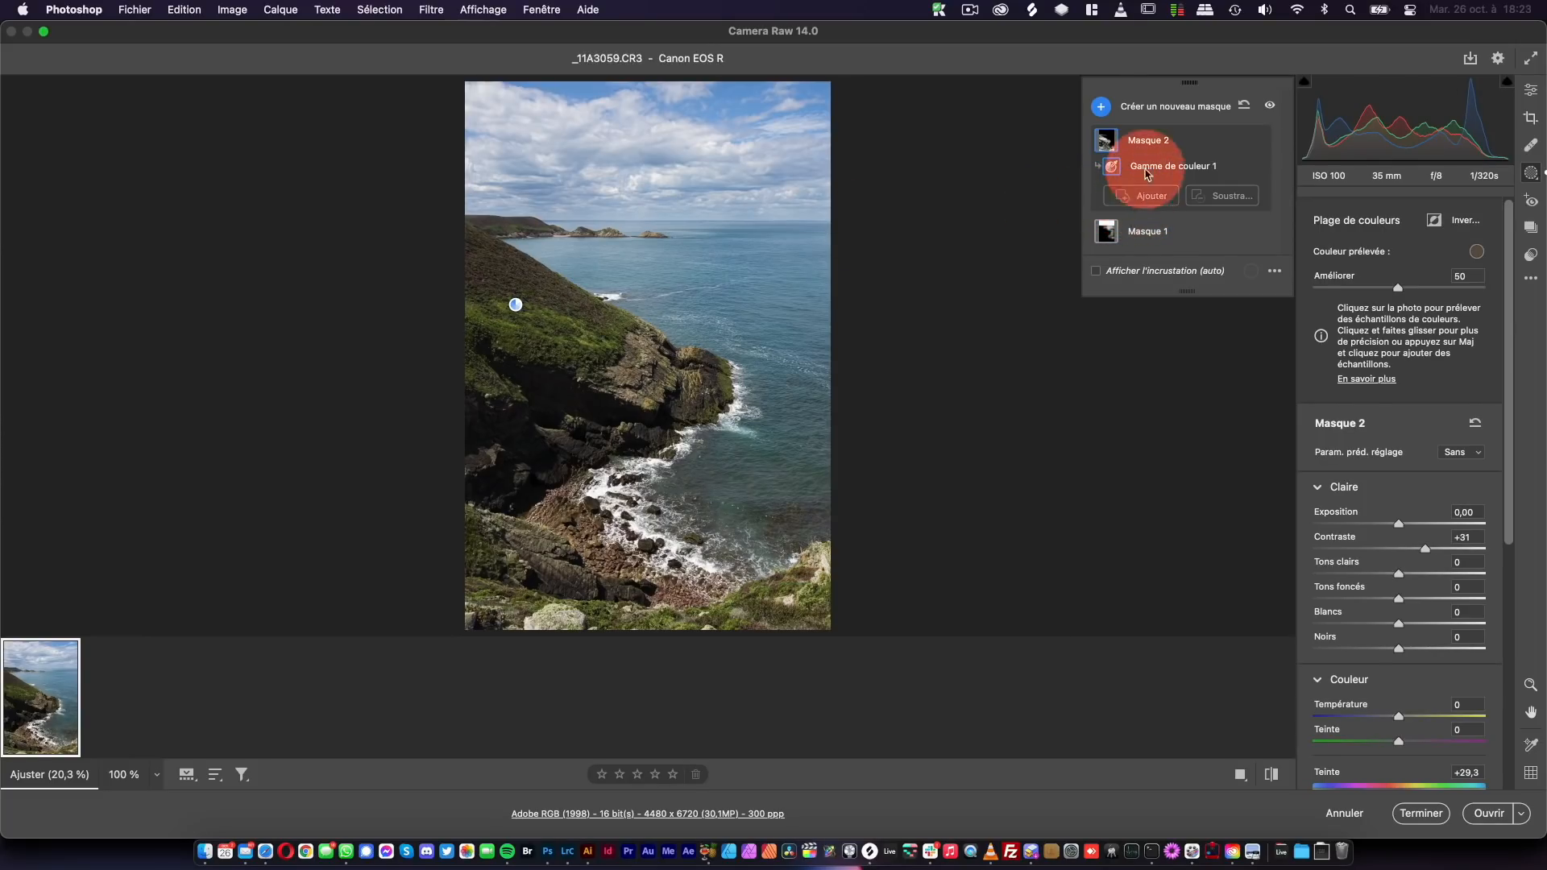
pyautogui.click(1154, 232)
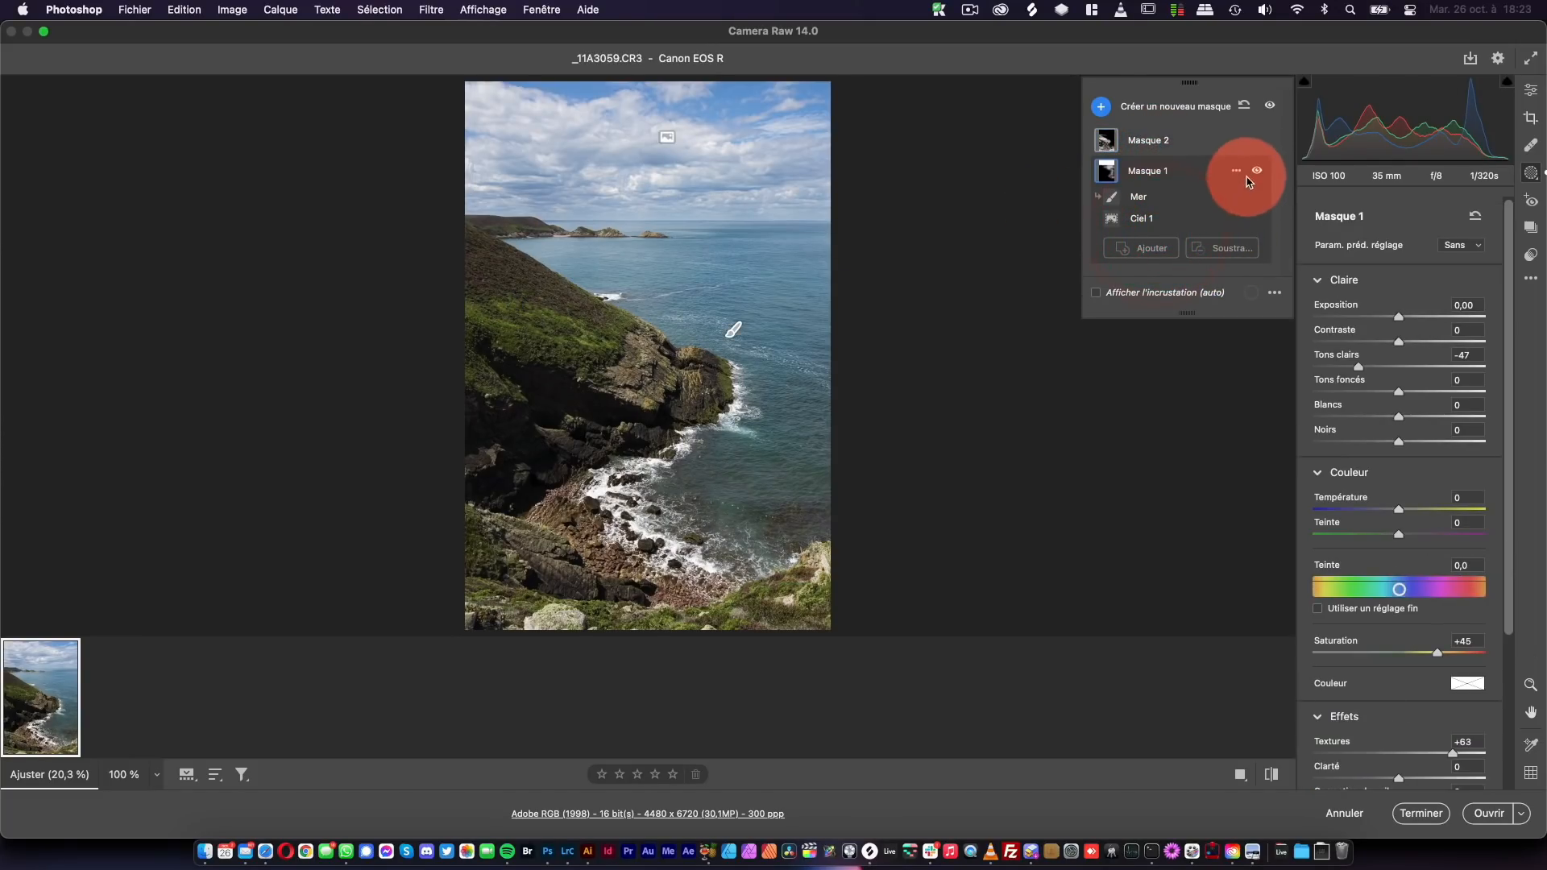
pyautogui.click(1235, 171)
pyautogui.click(1262, 180)
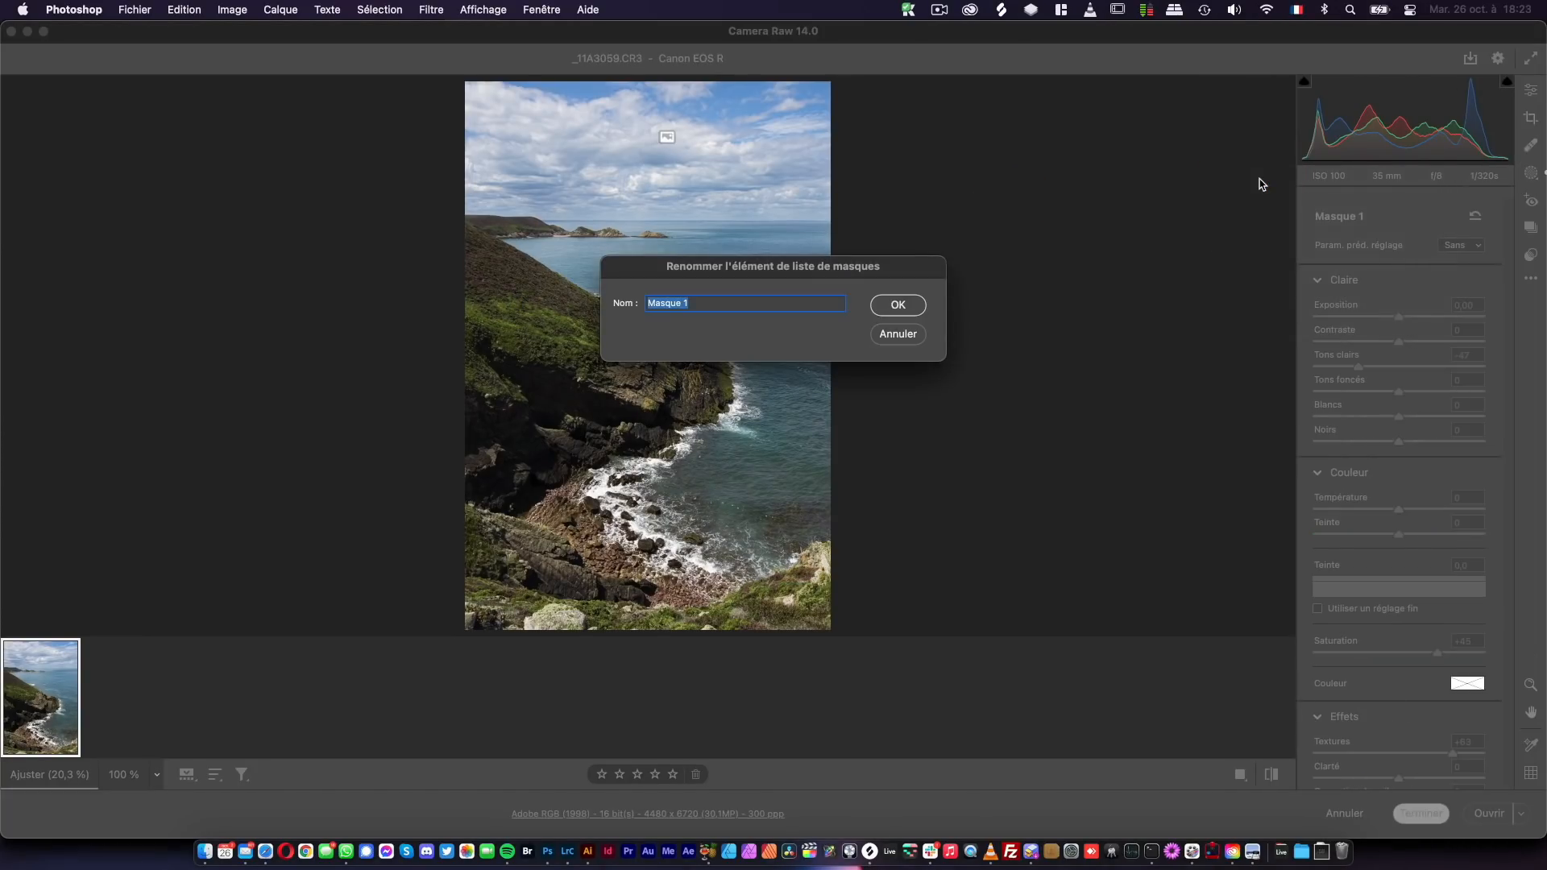
pyautogui.write('ClEL + ')
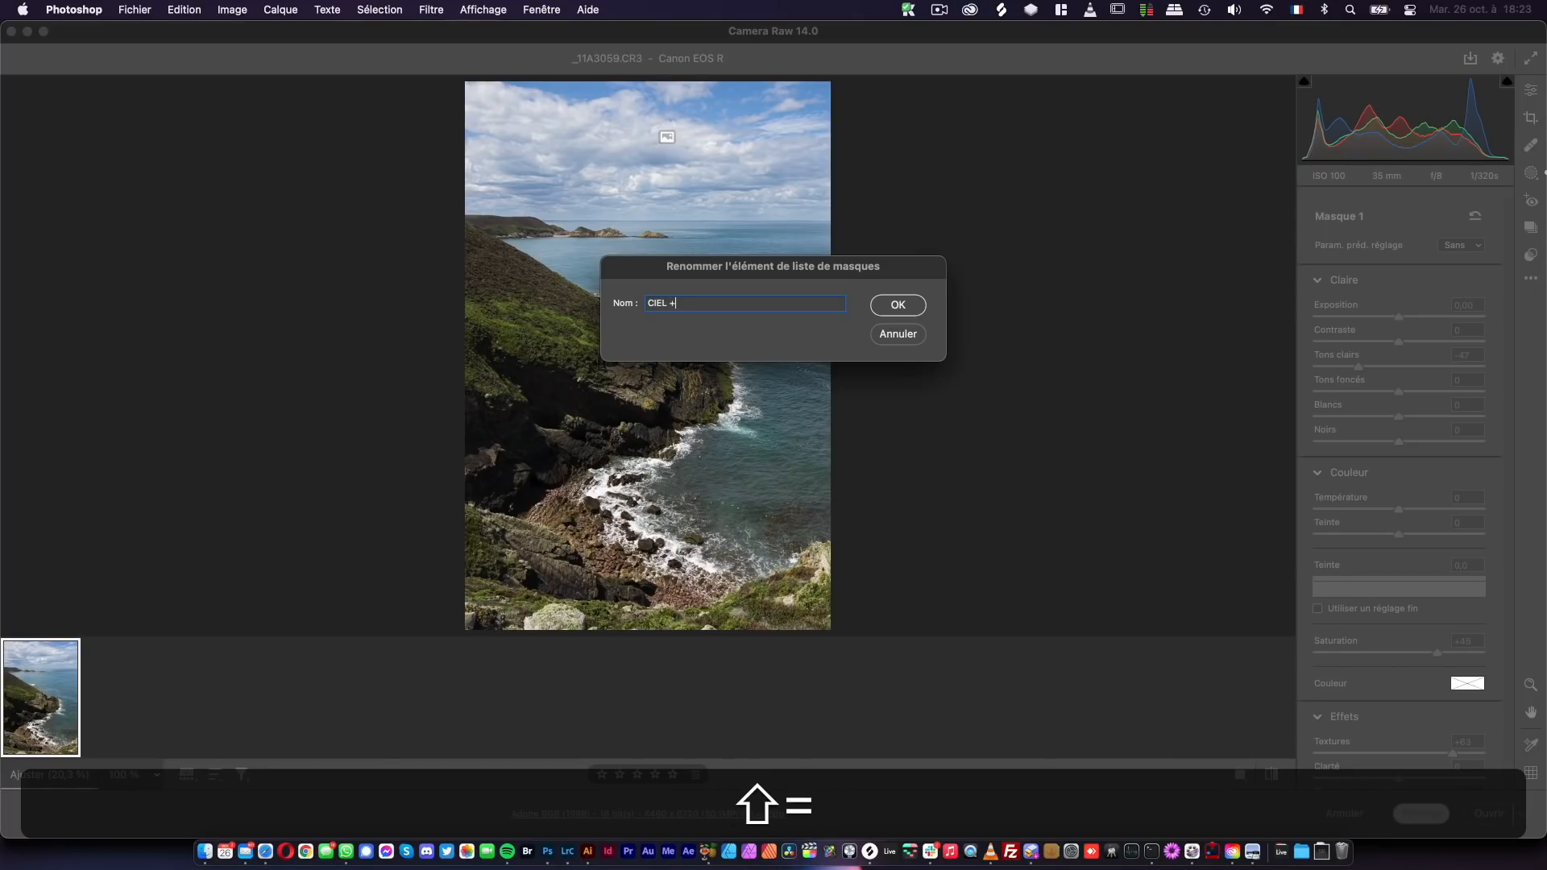
pyautogui.write('MER')
pyautogui.press('Return')
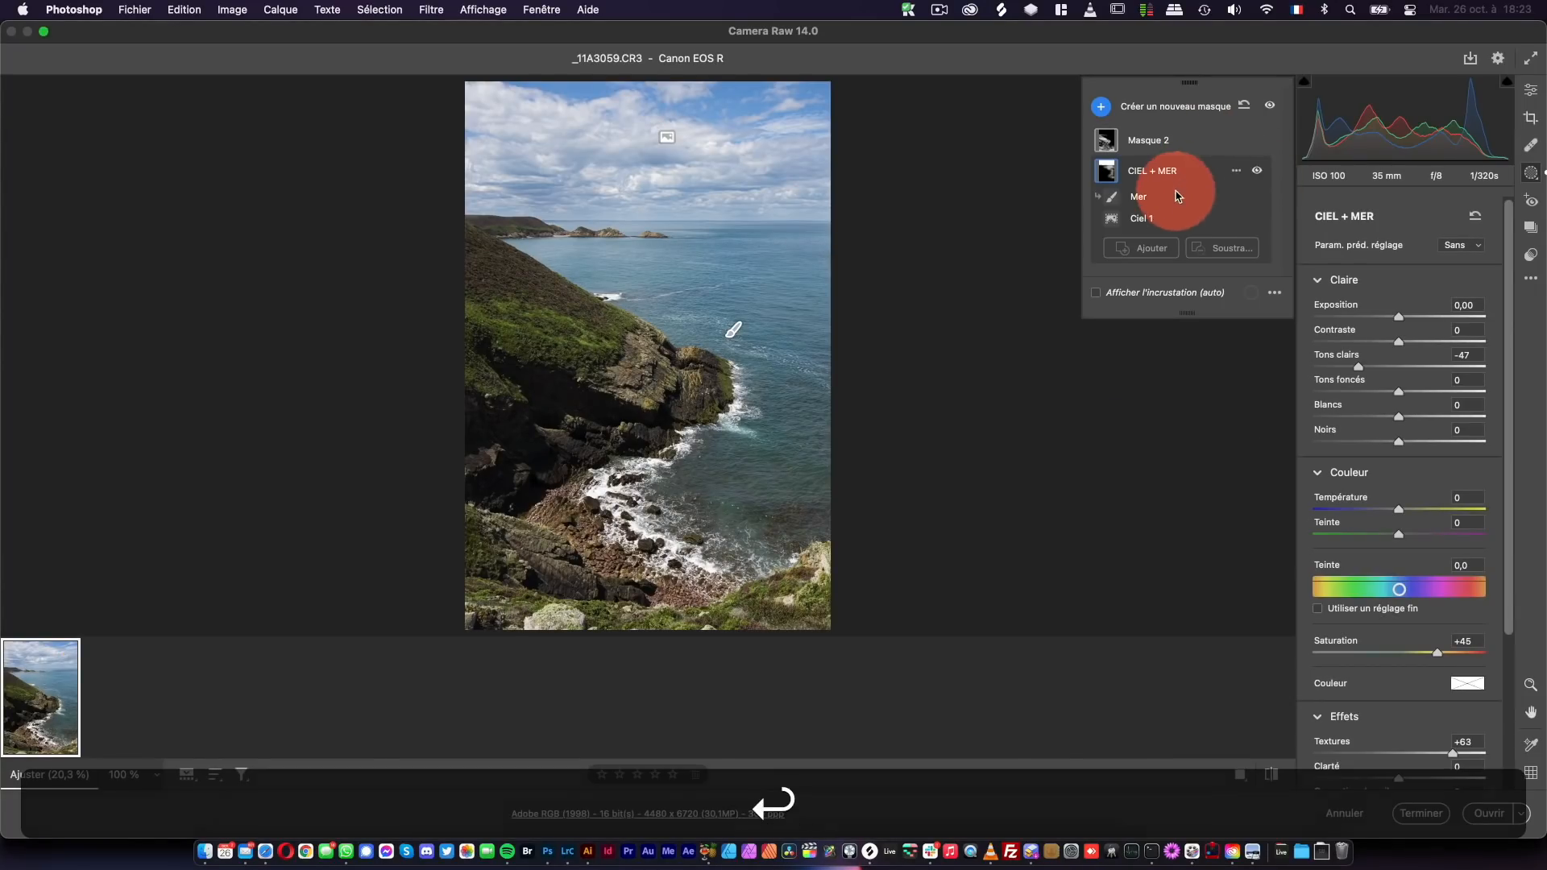
# - Rename Masque 2 as PREMIER PLAN
pyautogui.click(1148, 141)
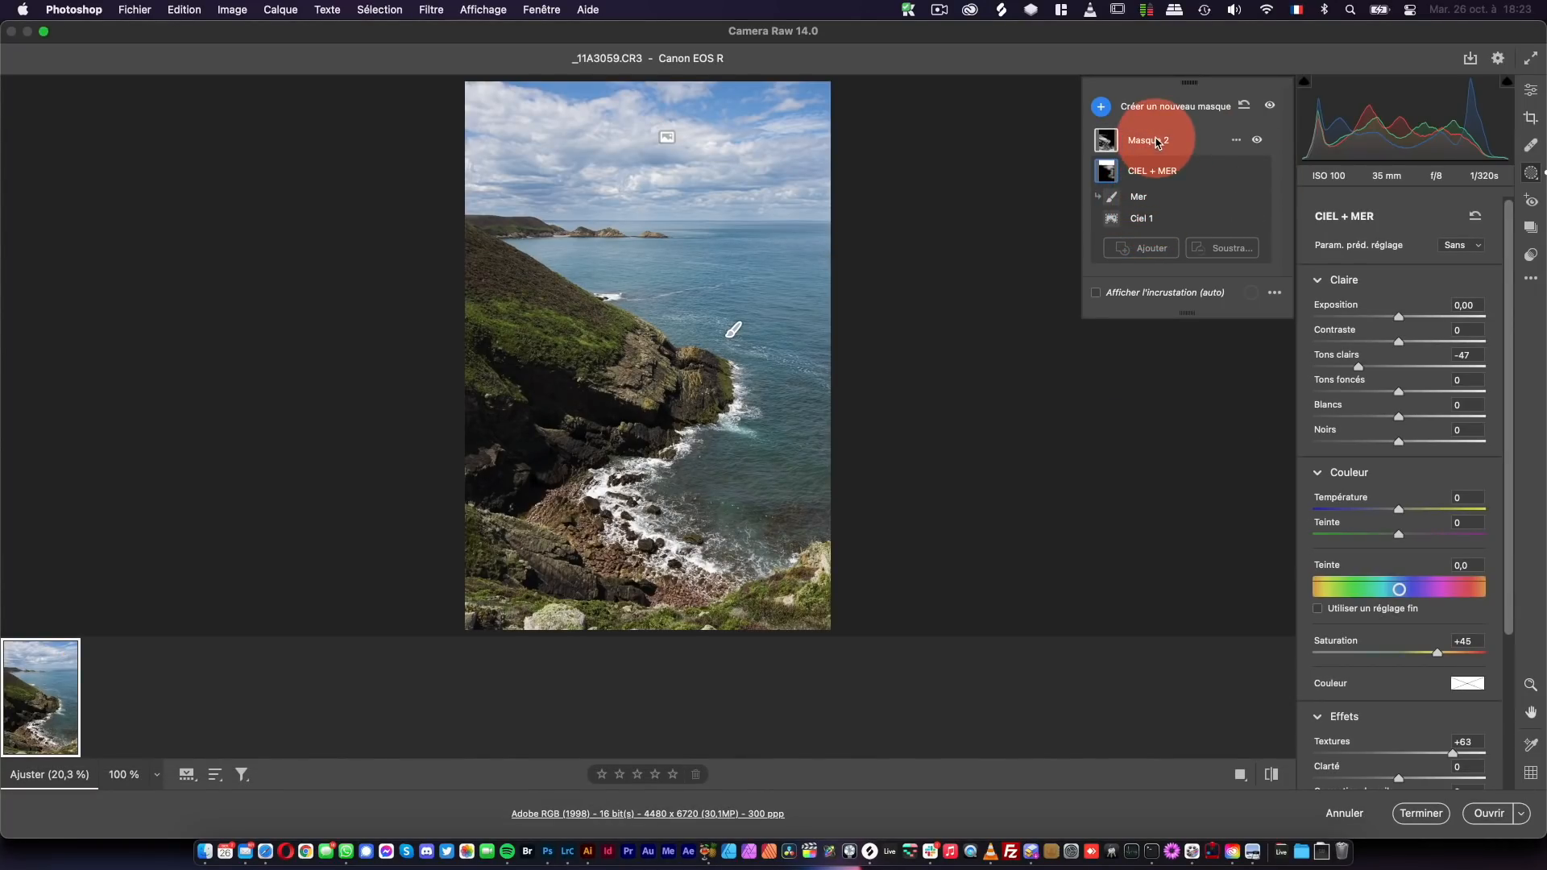
pyautogui.click(1236, 140)
pyautogui.click(1265, 243)
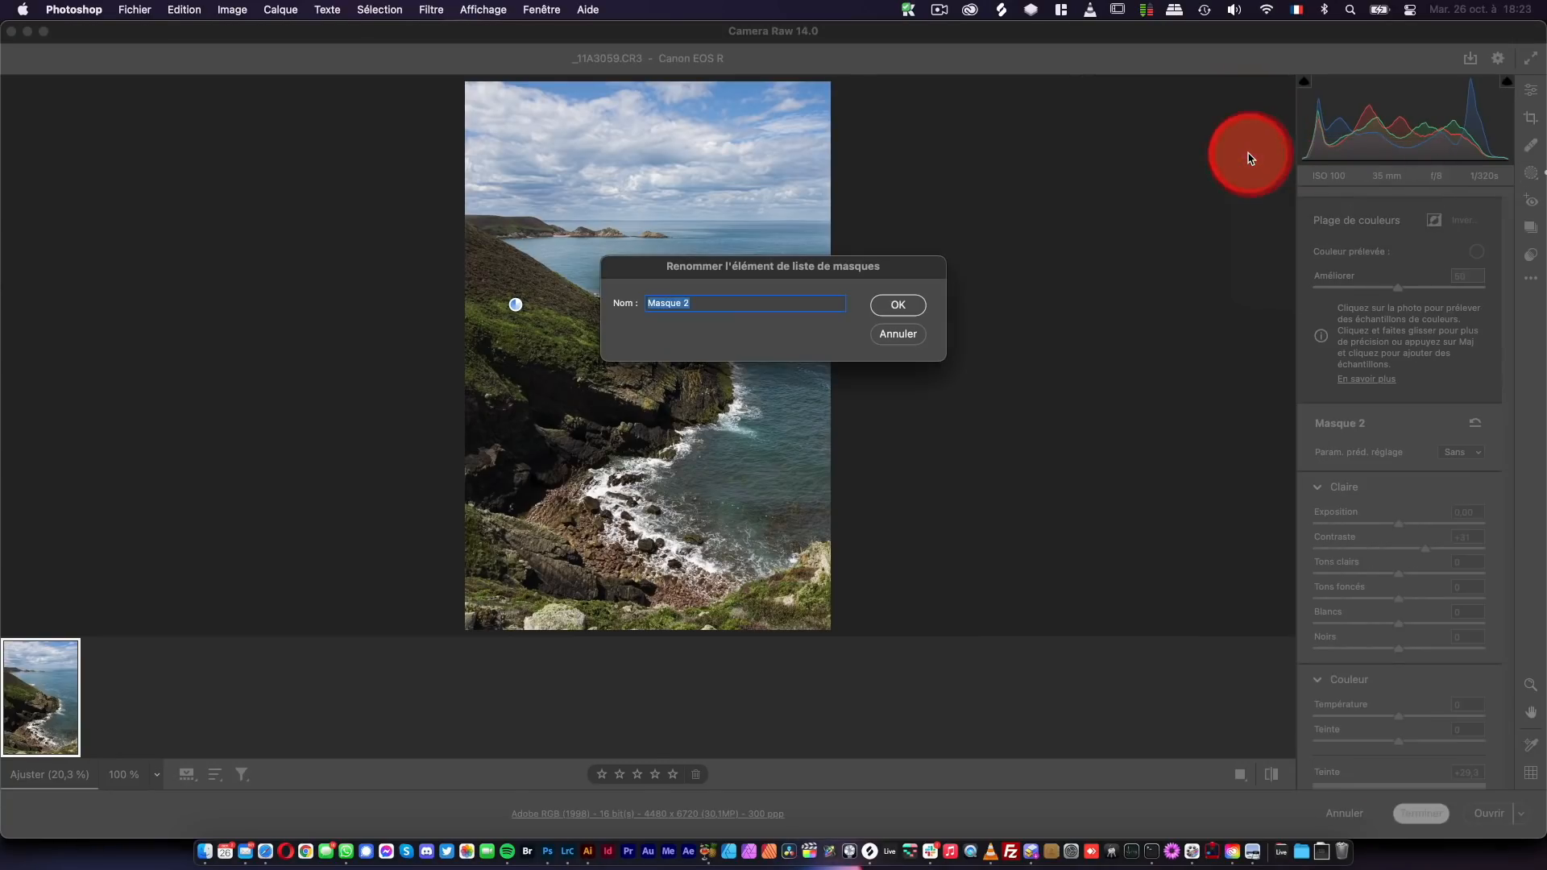
pyautogui.write('PREMIER PLAN')
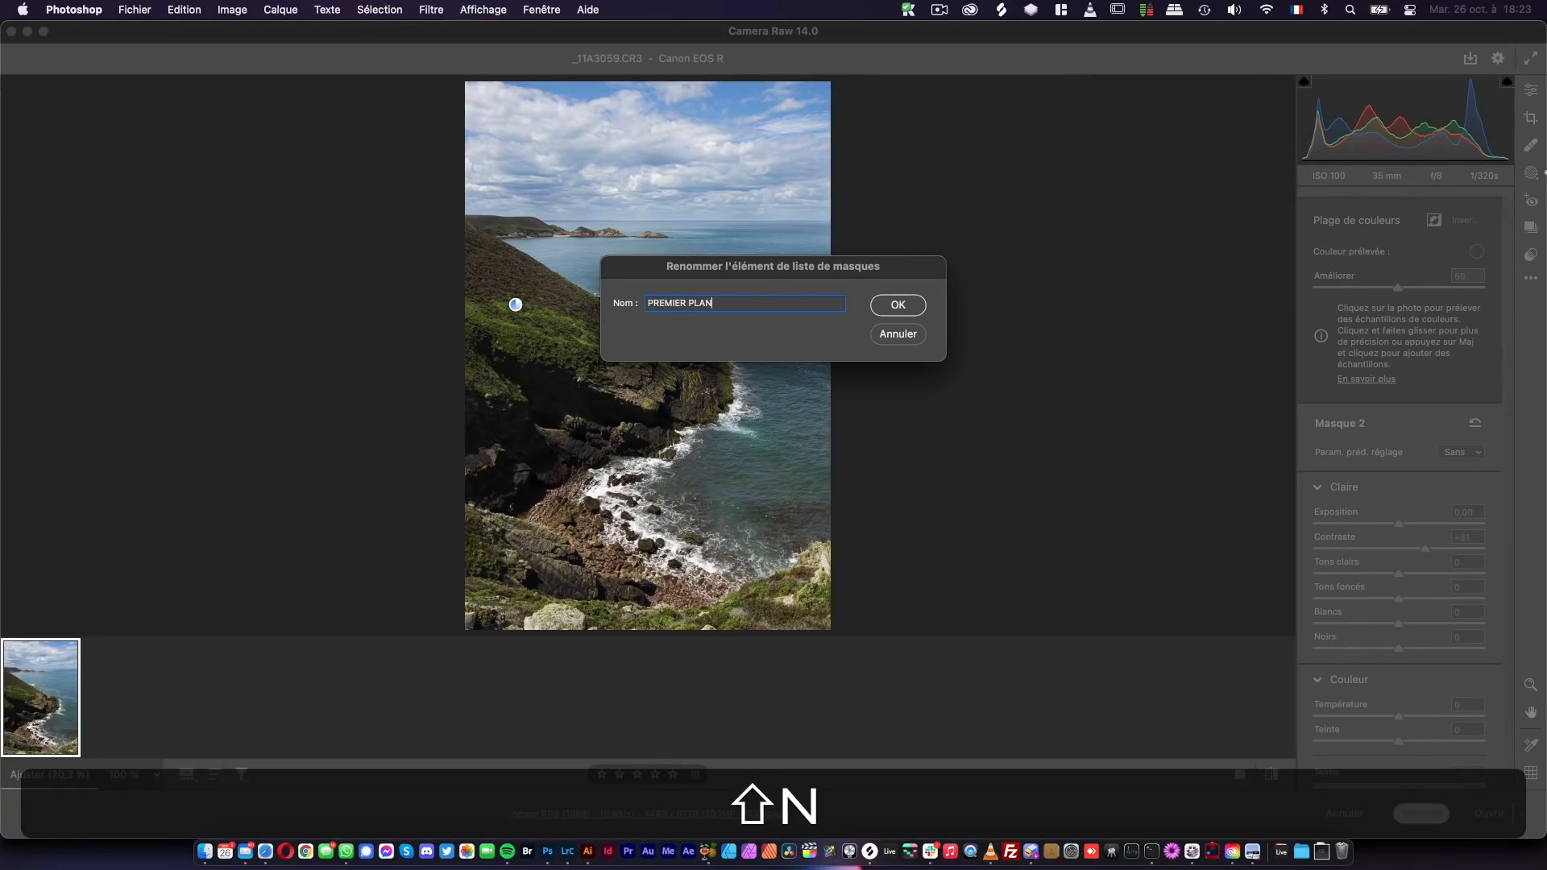
pyautogui.press('Return')
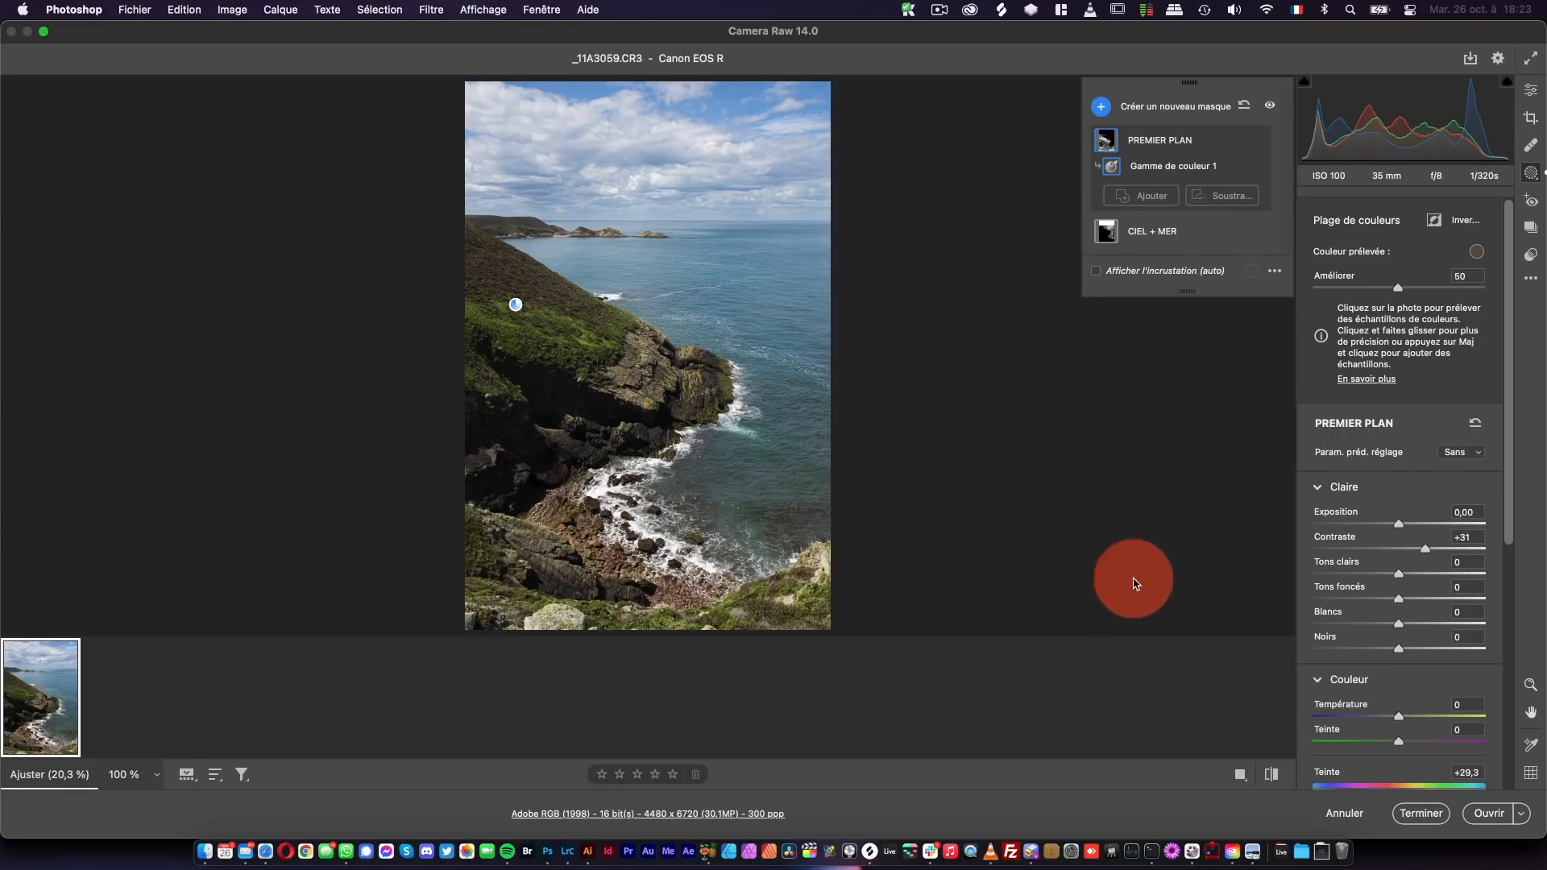
# - Finish the Camera Raw edits and select _11A3059.CR3 in Finder's CATALOGUE folder
pyautogui.click(1419, 813)
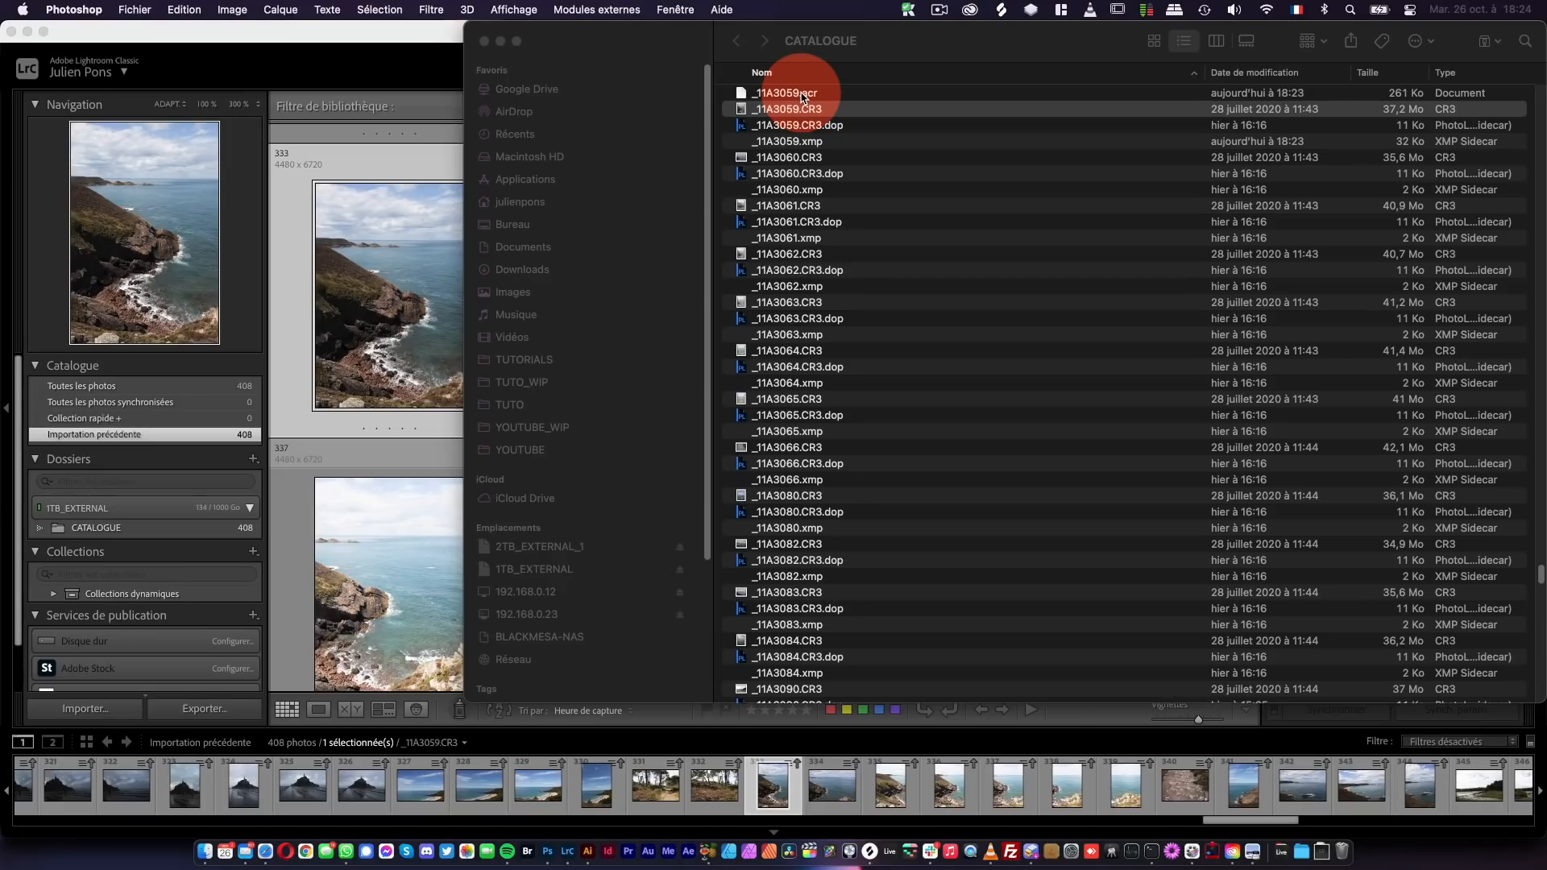
pyautogui.click(799, 105)
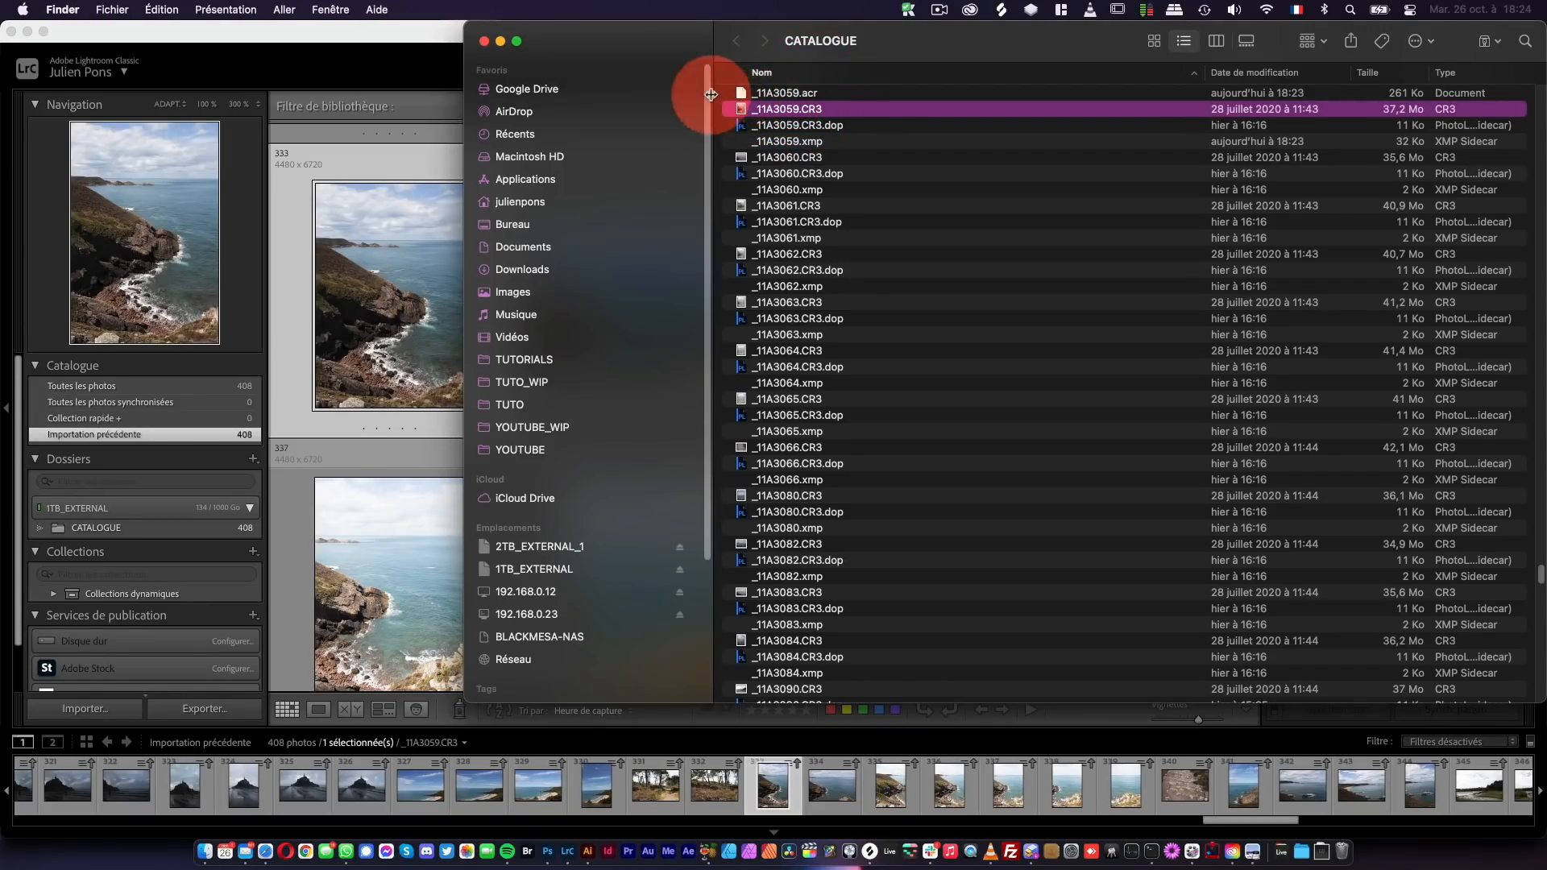
# - Switch to Lightroom Classic, locate the garden statue photo _11A2372.CR3 and open its file in Photoshop's Camera Raw
pyautogui.click(394, 42)
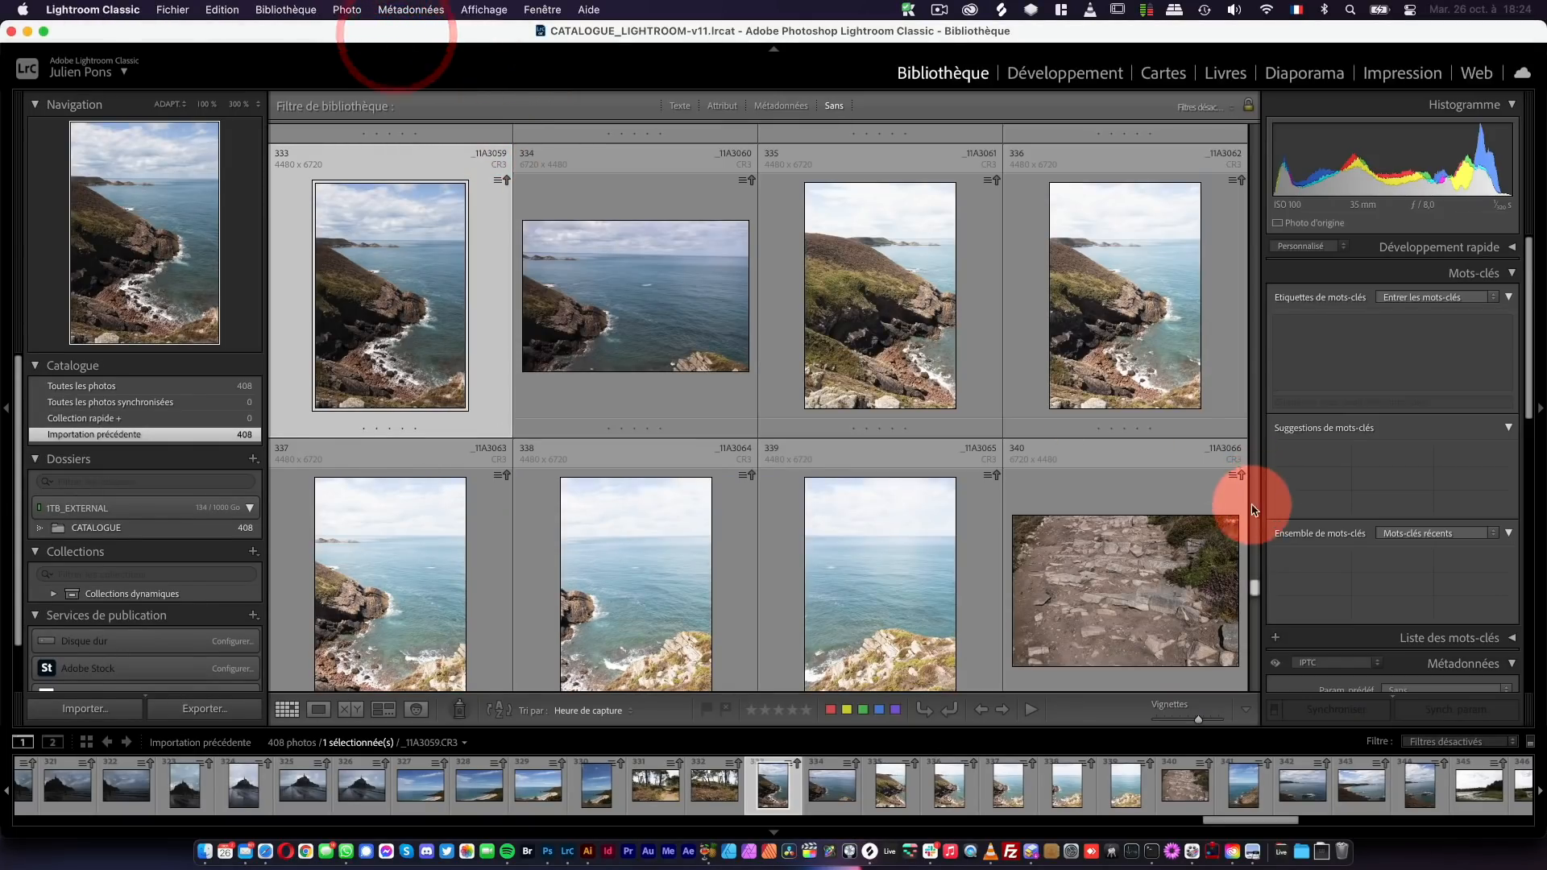
pyautogui.moveTo(1253, 588); pyautogui.dragTo(1268, 162)
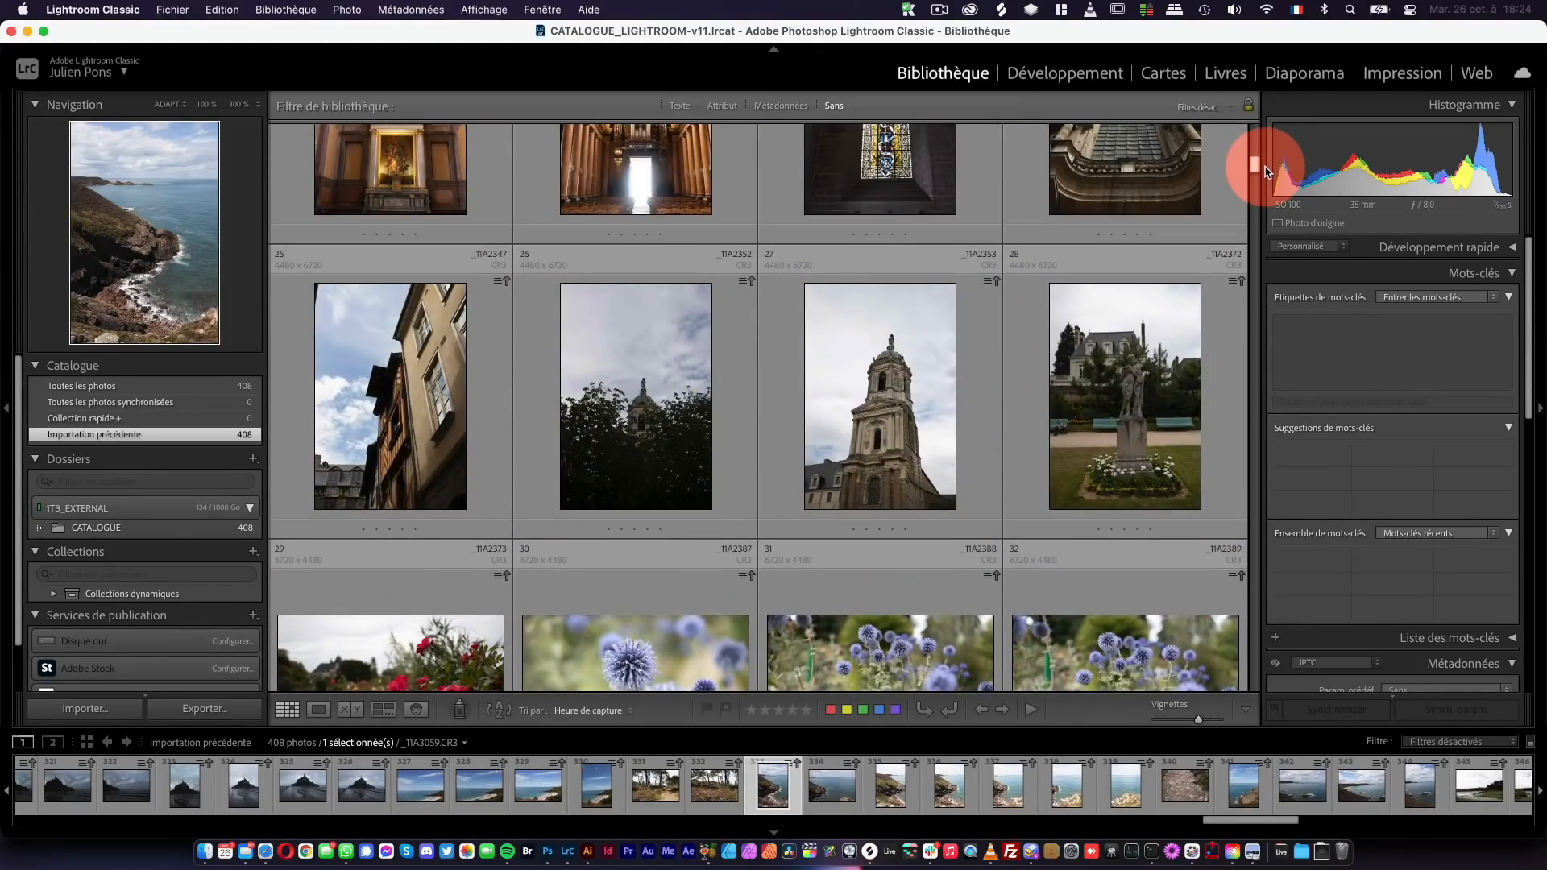
pyautogui.click(1132, 366)
pyautogui.rightClick(1132, 367)
pyautogui.click(1145, 355)
pyautogui.moveTo(790, 93); pyautogui.dragTo(552, 855)
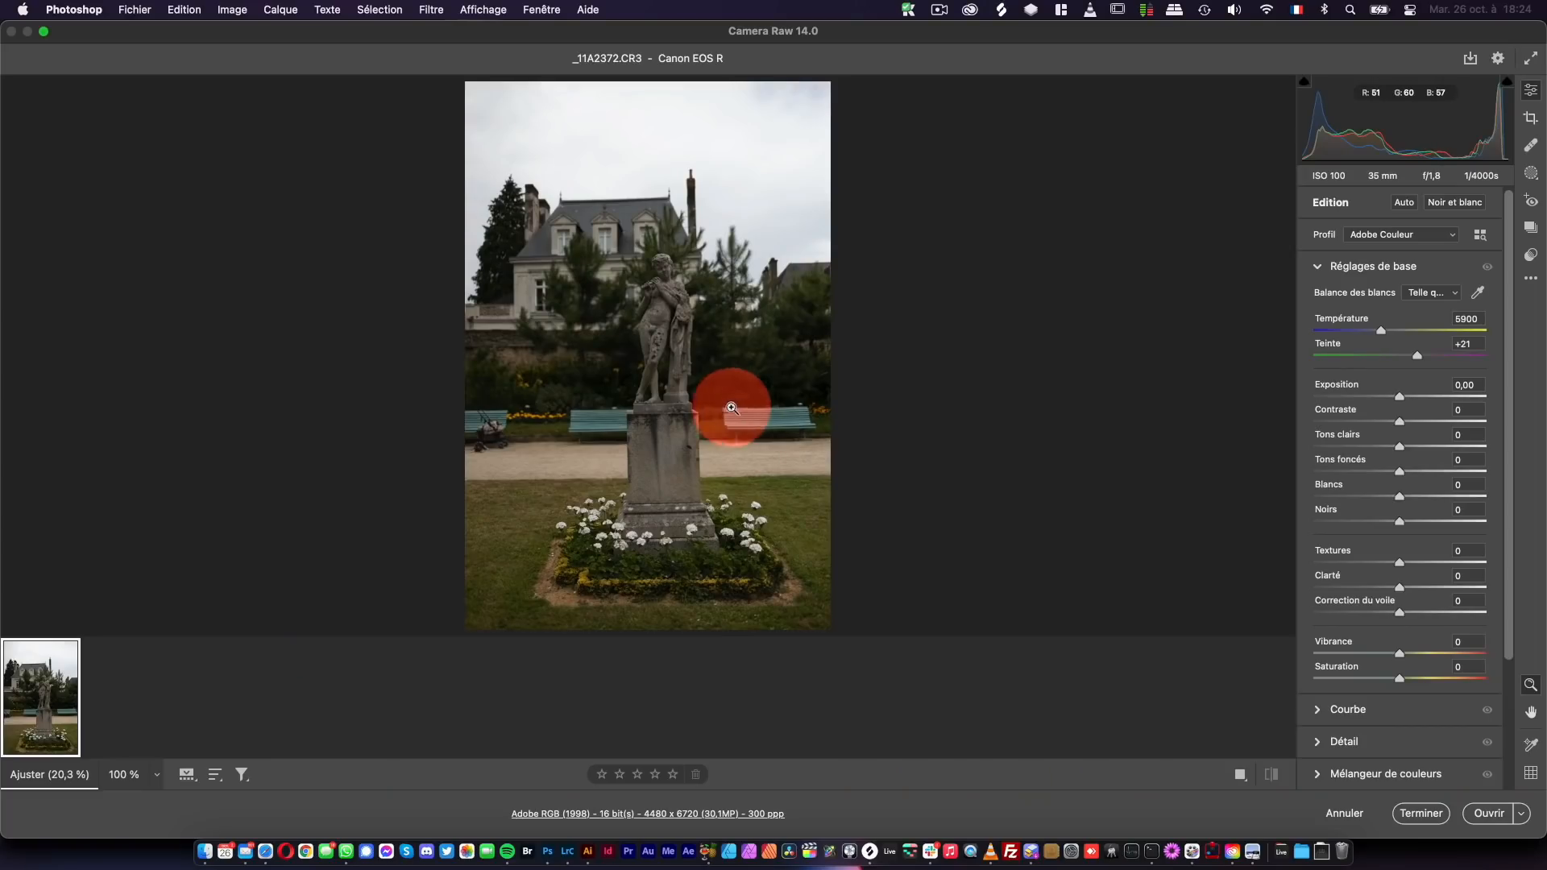
# - Mask the statue with Sélectionner un sujet and inspect the mask's coverage from the head to the pedestal base
pyautogui.moveTo(732, 407); pyautogui.dragTo(753, 267)
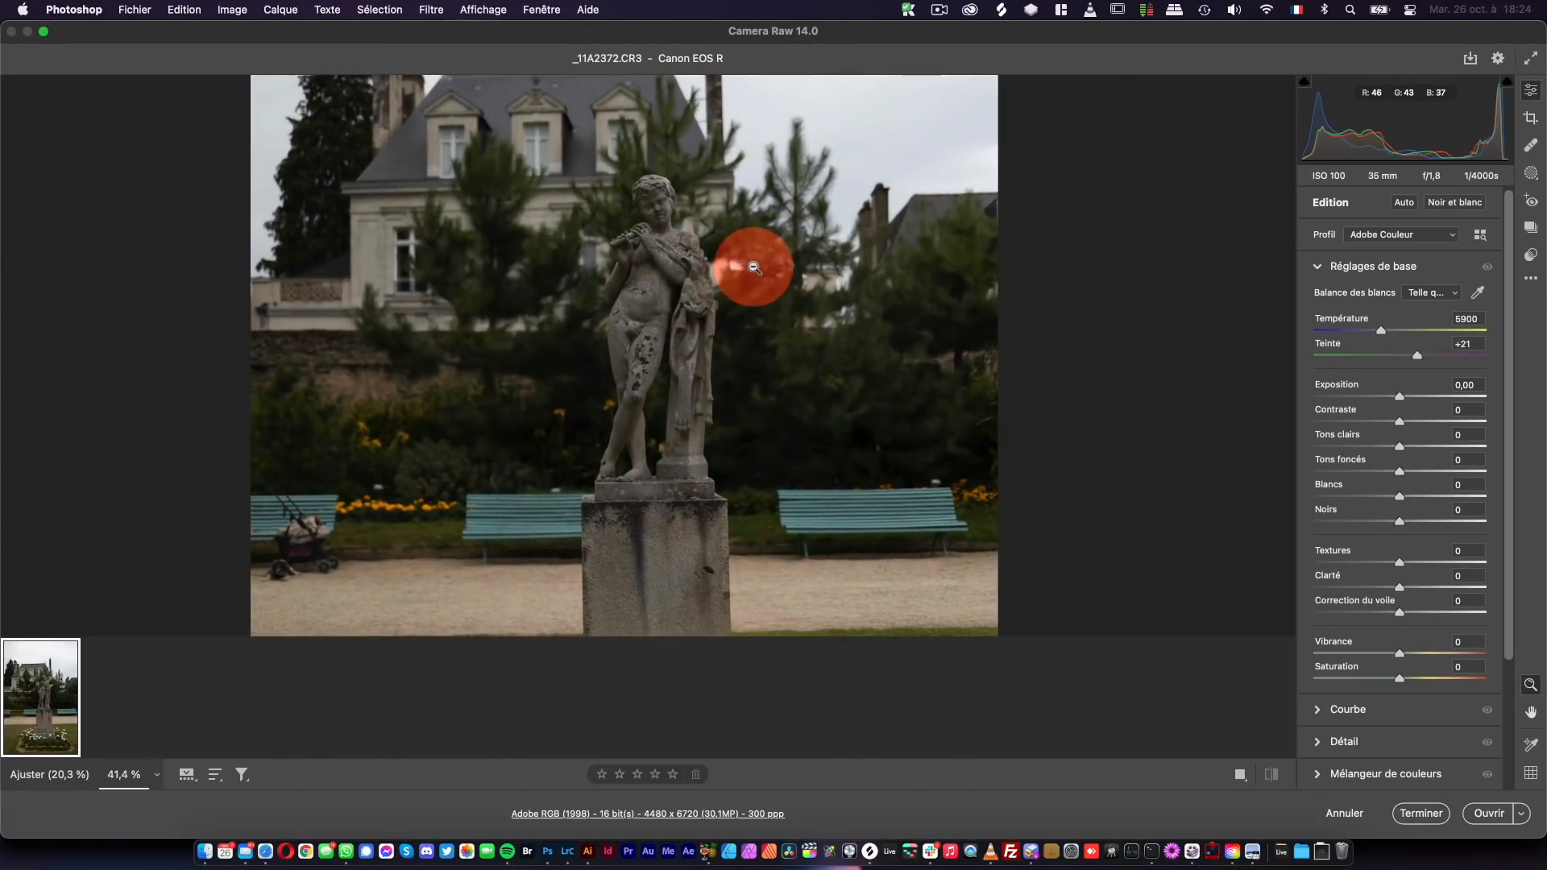
pyautogui.click(1531, 173)
pyautogui.click(1372, 233)
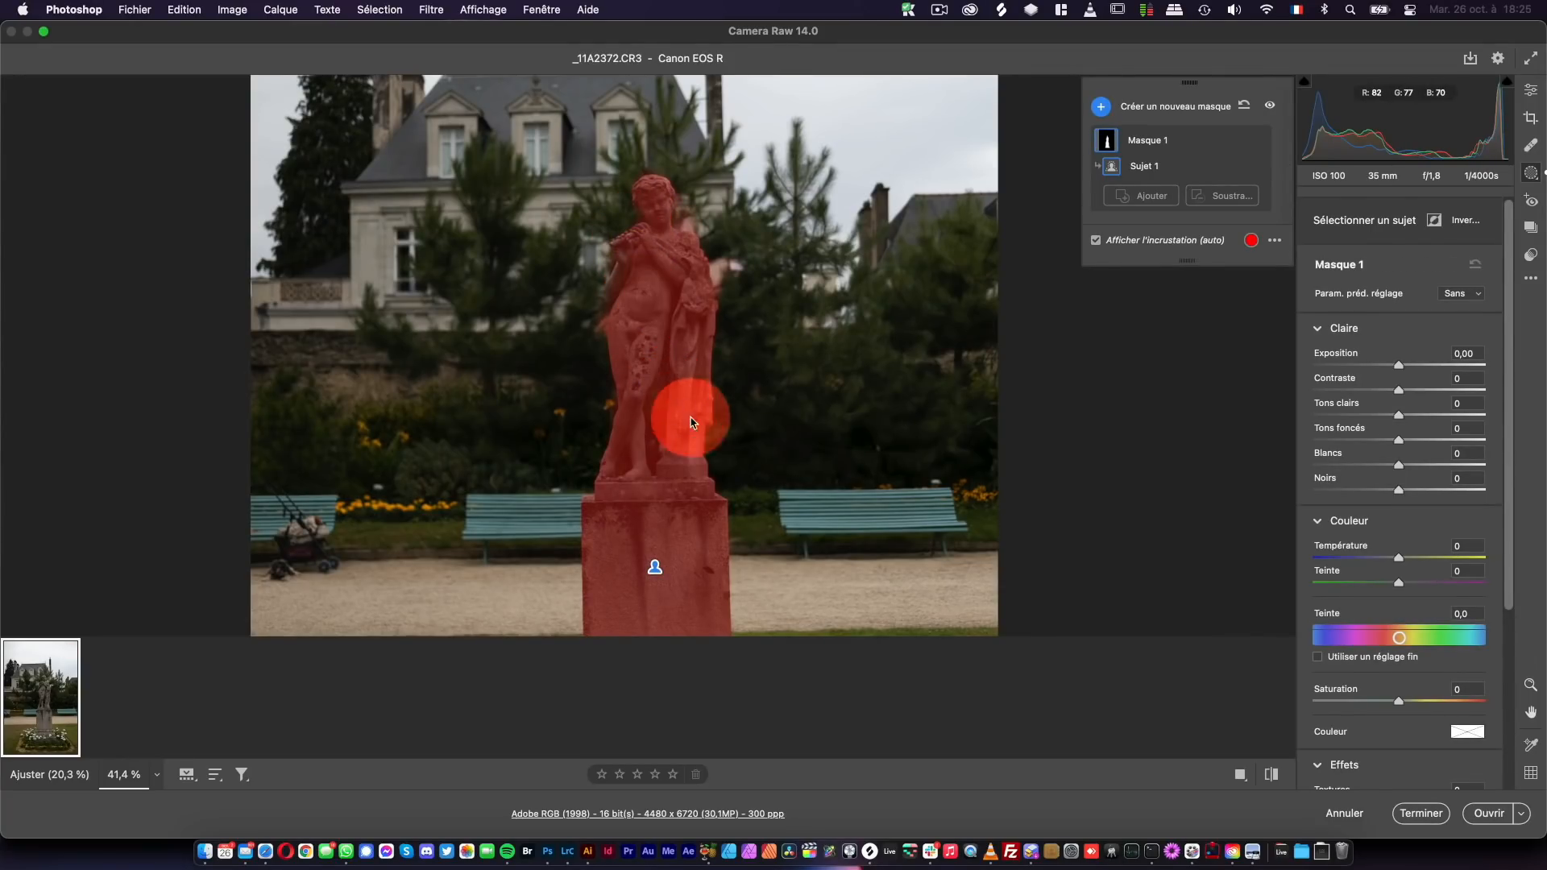
pyautogui.scroll(-2, 701, 451)
pyautogui.scroll(-5, 701, 452)
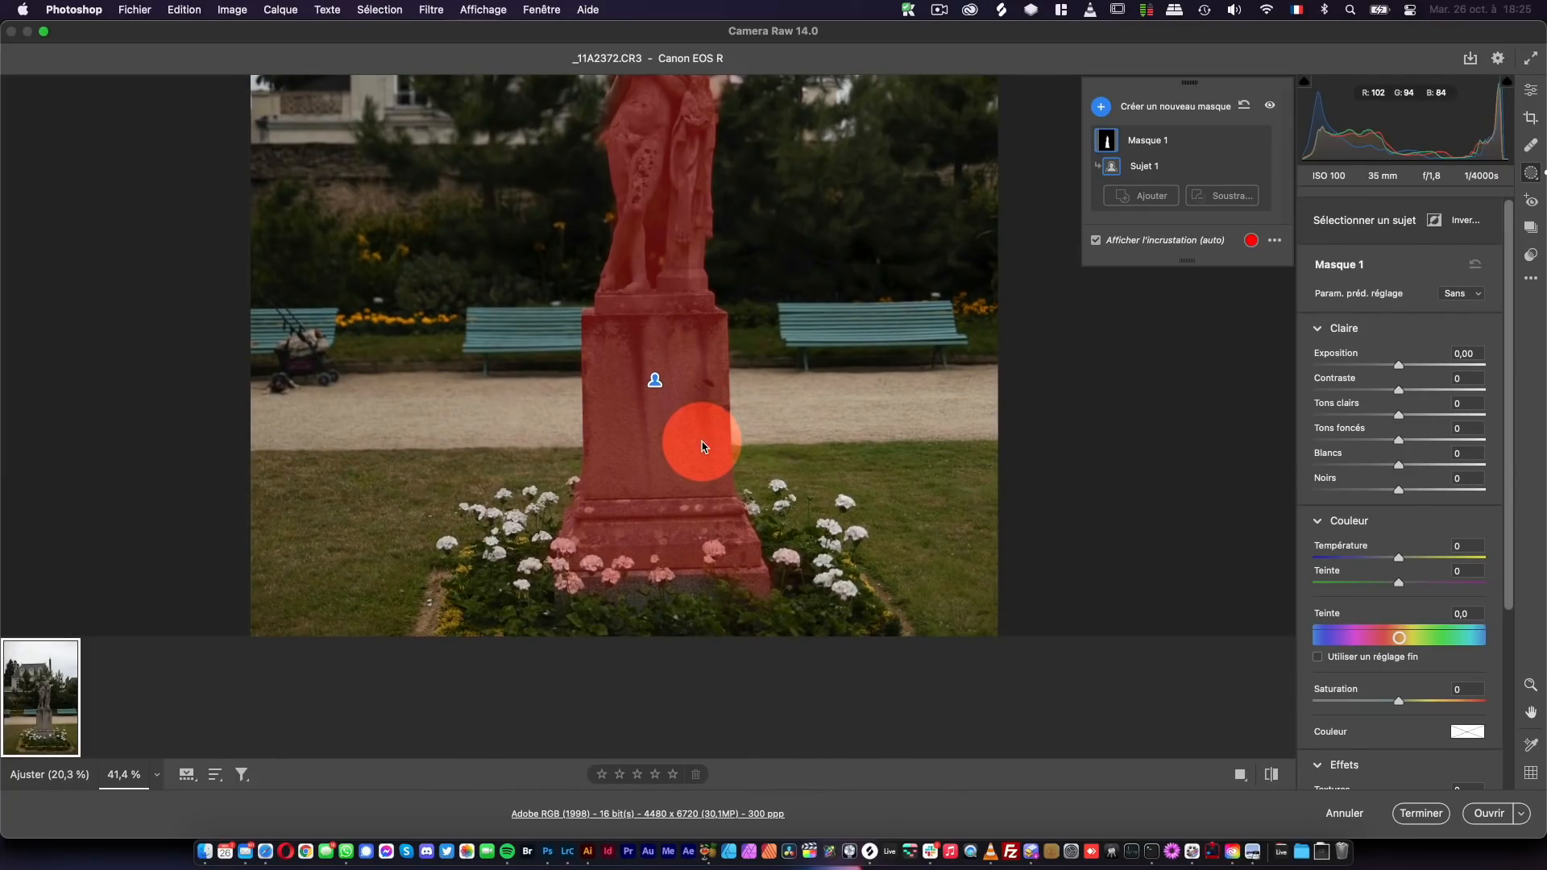
pyautogui.scroll(4, 701, 447)
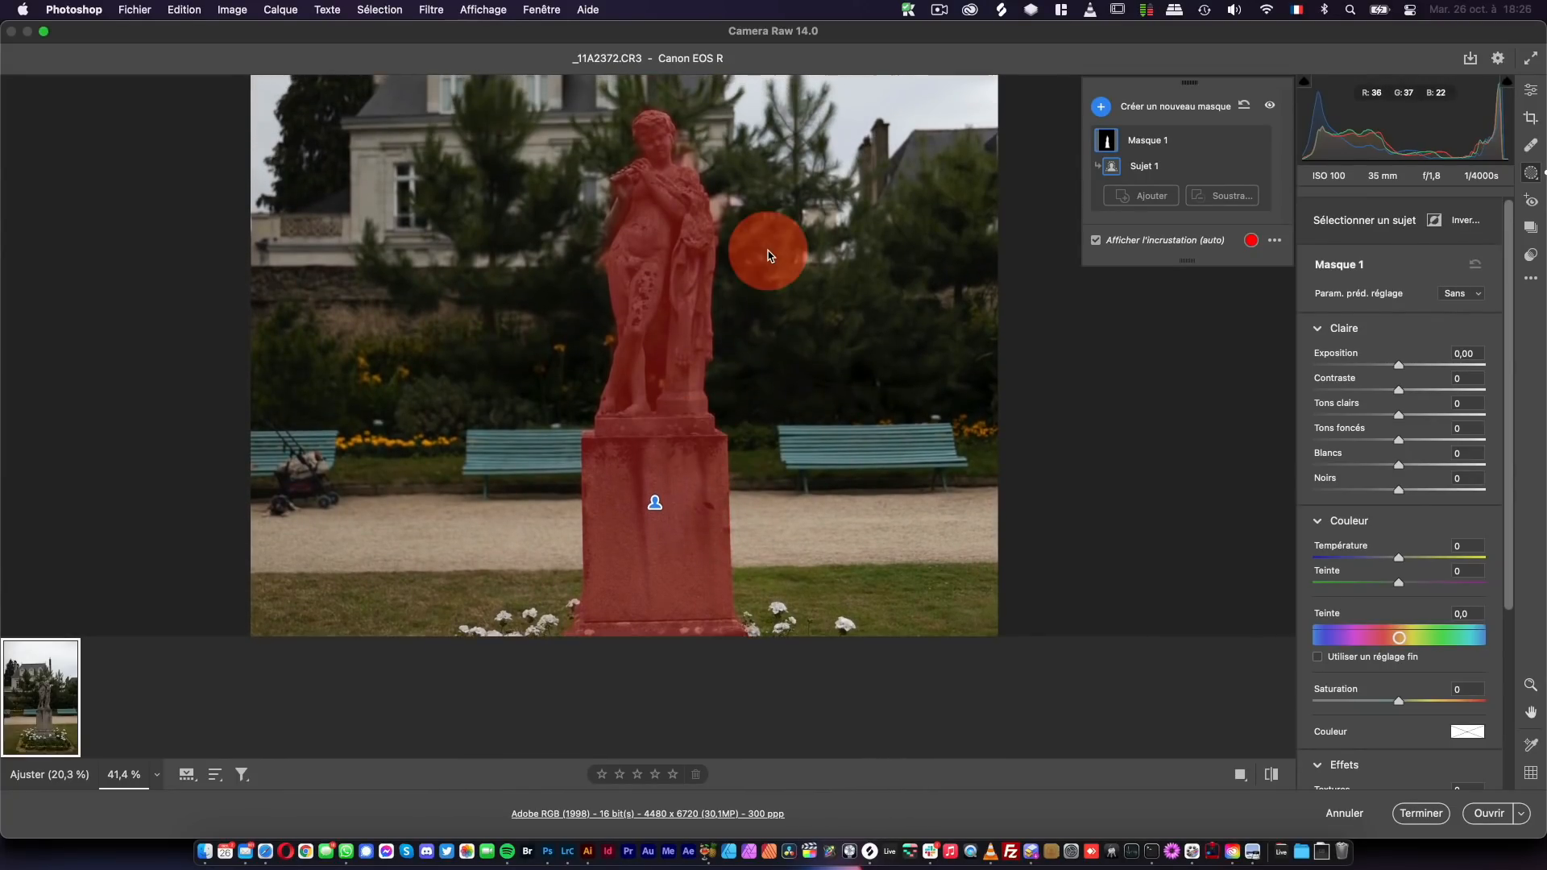
# - Subtract the spill beside the statue's shoulder and head from the mask using a Forme brush of size 5, then 4
pyautogui.click(1232, 199)
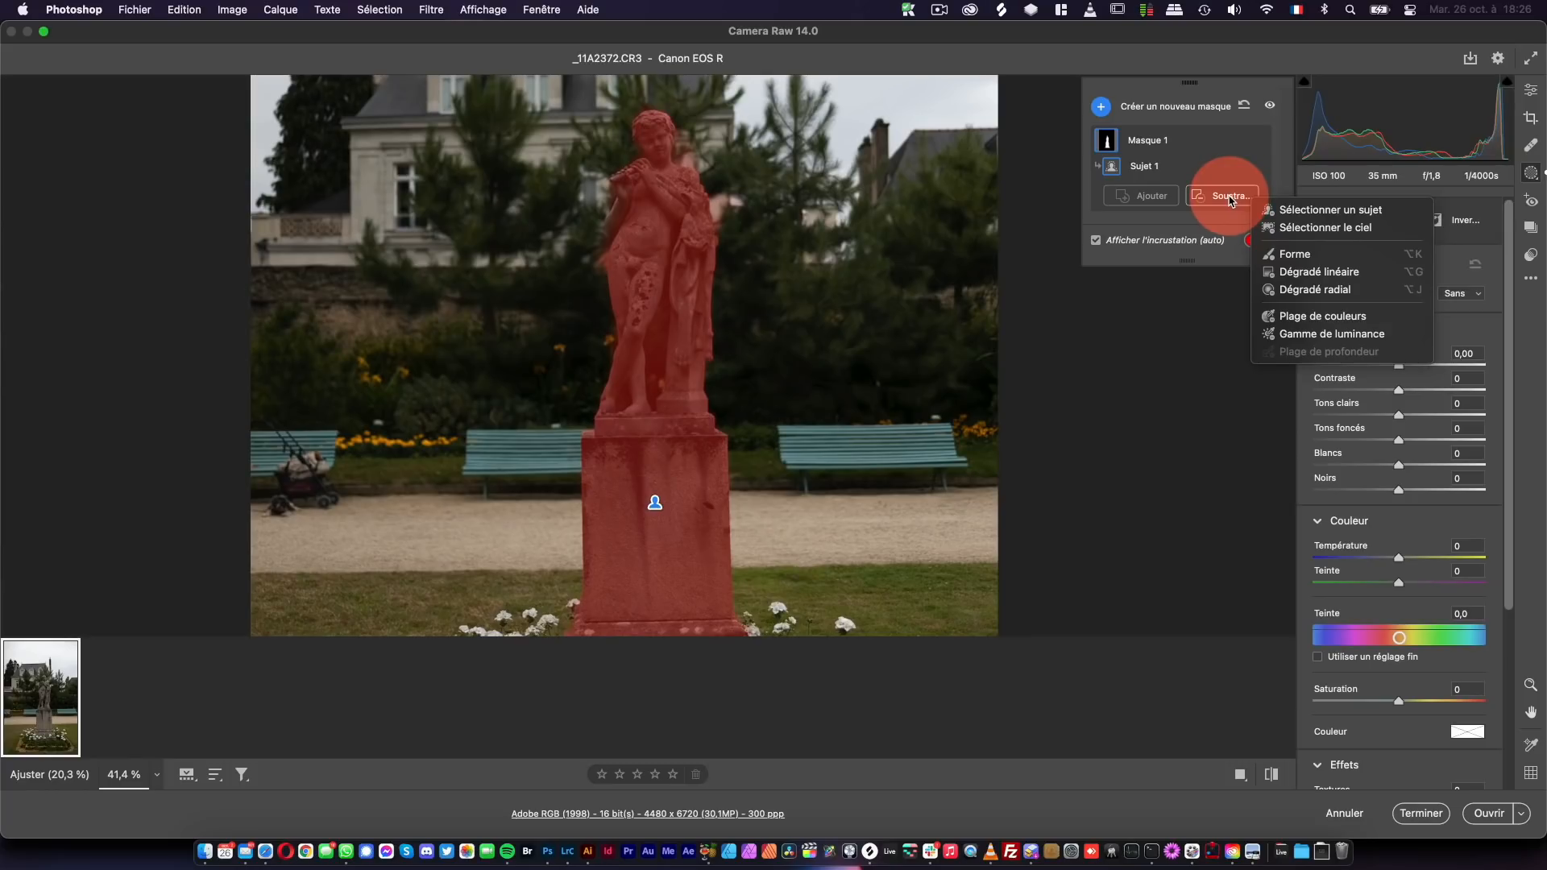
pyautogui.click(1261, 253)
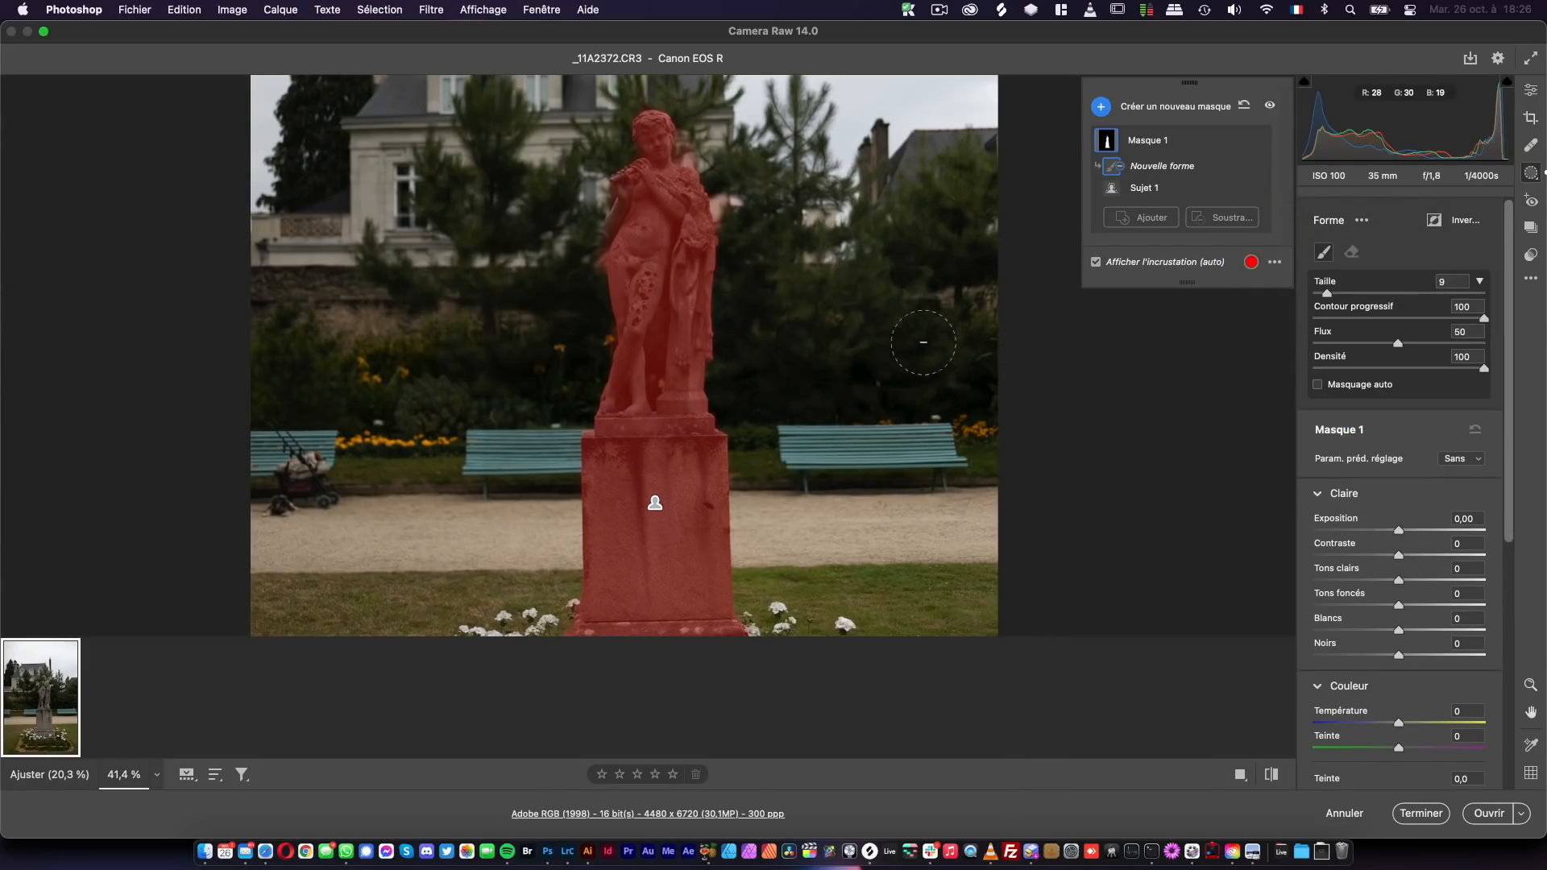
pyautogui.click(814, 258)
pyautogui.moveTo(730, 210)
pyautogui.mouseDown()
pyautogui.moveTo(737, 244)
pyautogui.moveTo(719, 188)
pyautogui.moveTo(731, 230)
pyautogui.moveTo(734, 191)
pyautogui.moveTo(707, 154)
pyautogui.moveTo(715, 139)
pyautogui.moveTo(756, 161)
pyautogui.moveTo(699, 145)
pyautogui.mouseUp()
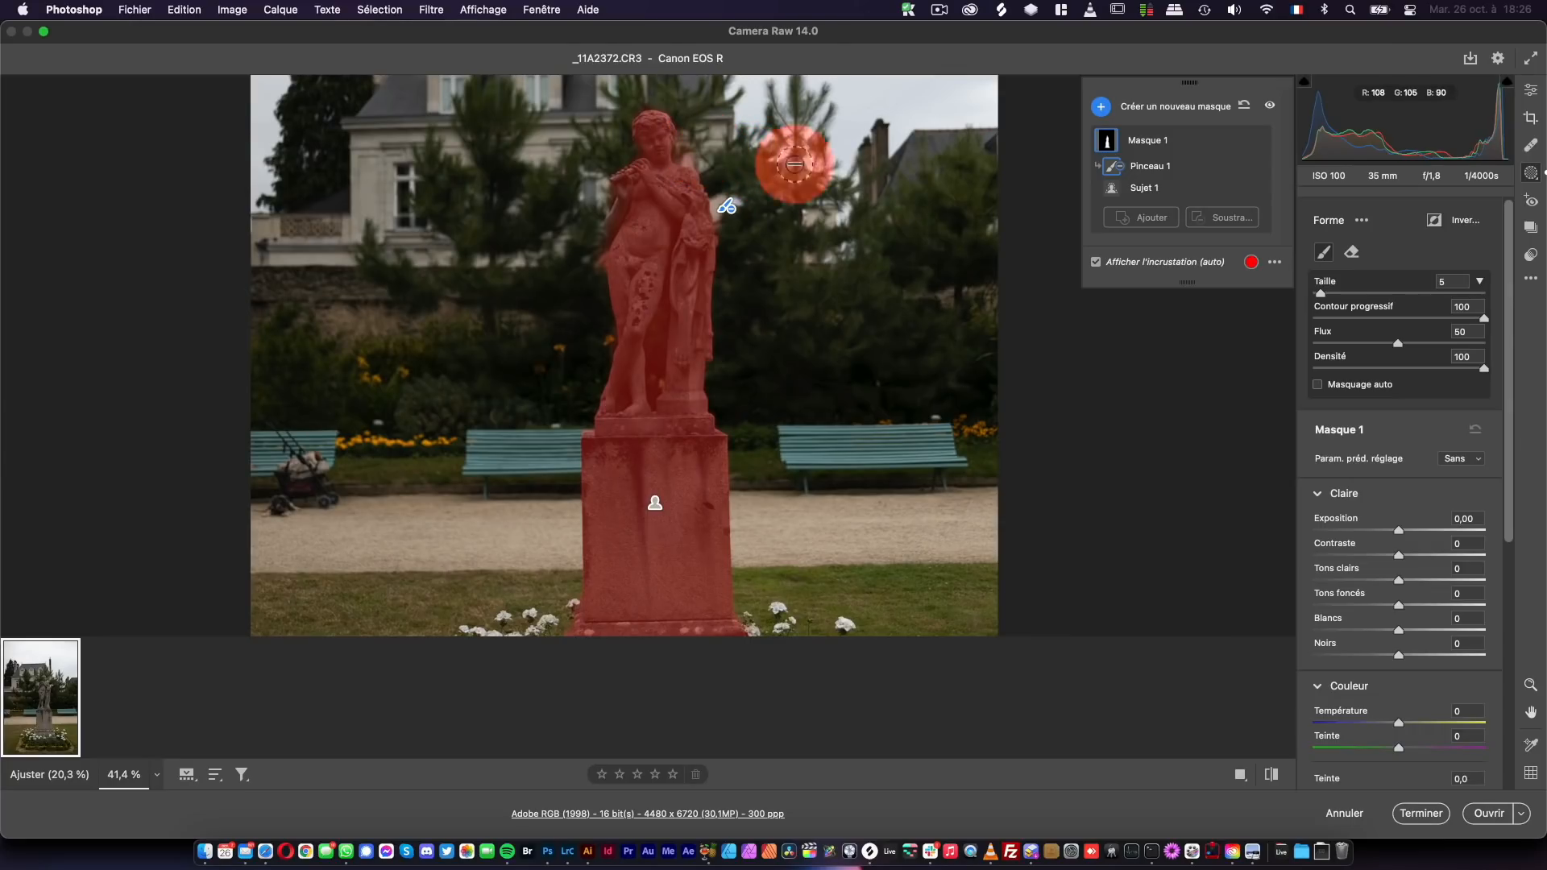
pyautogui.moveTo(1320, 295); pyautogui.dragTo(1317, 332)
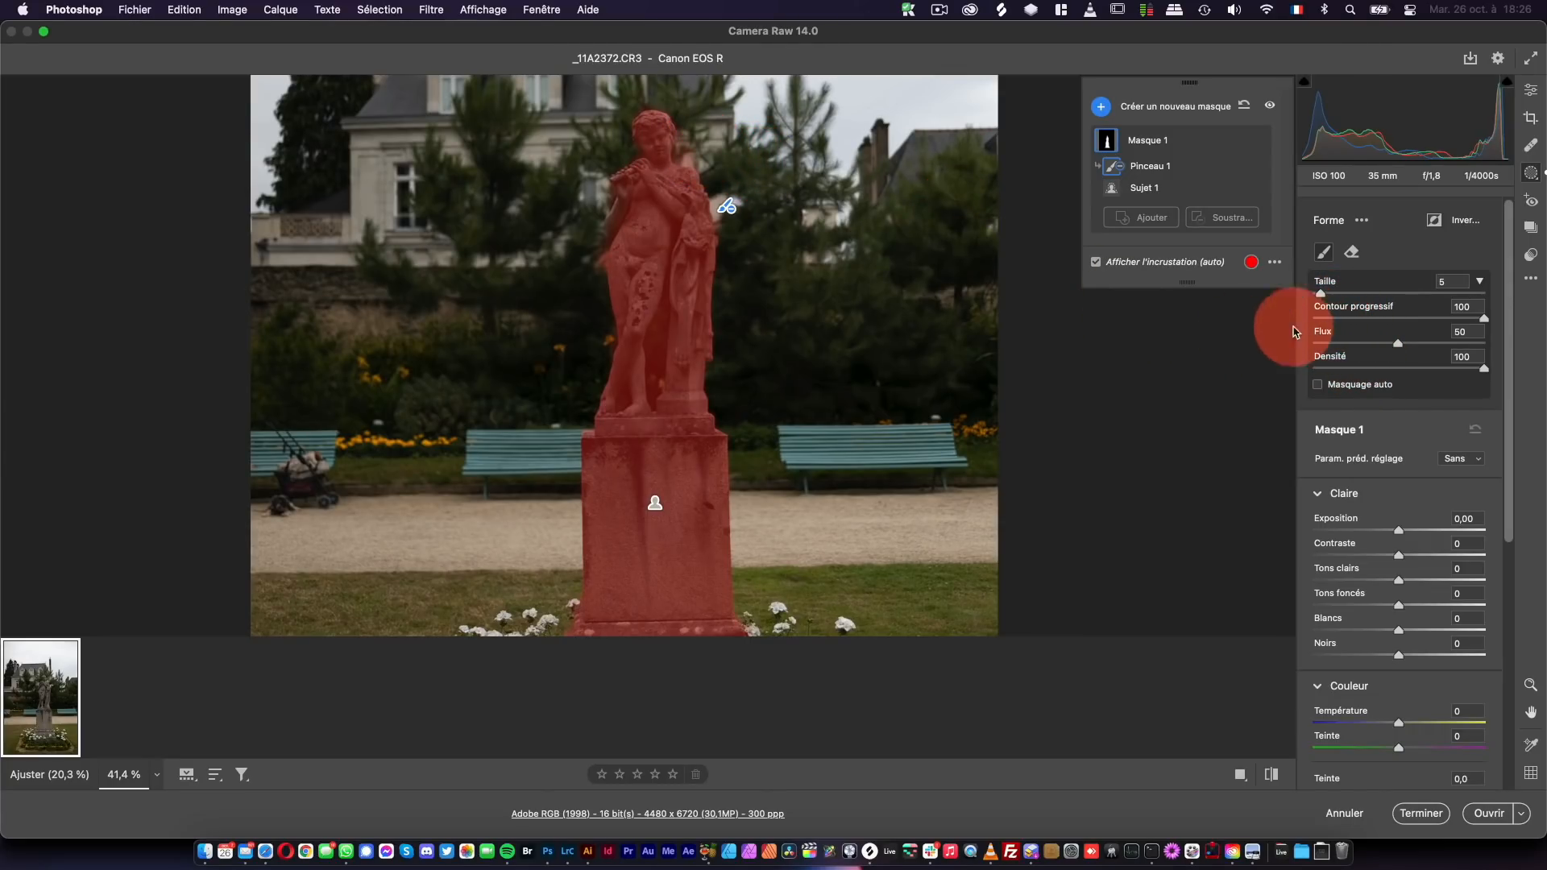
pyautogui.moveTo(650, 108)
pyautogui.mouseDown()
pyautogui.moveTo(681, 166)
pyautogui.moveTo(671, 149)
pyautogui.moveTo(685, 153)
pyautogui.mouseUp()
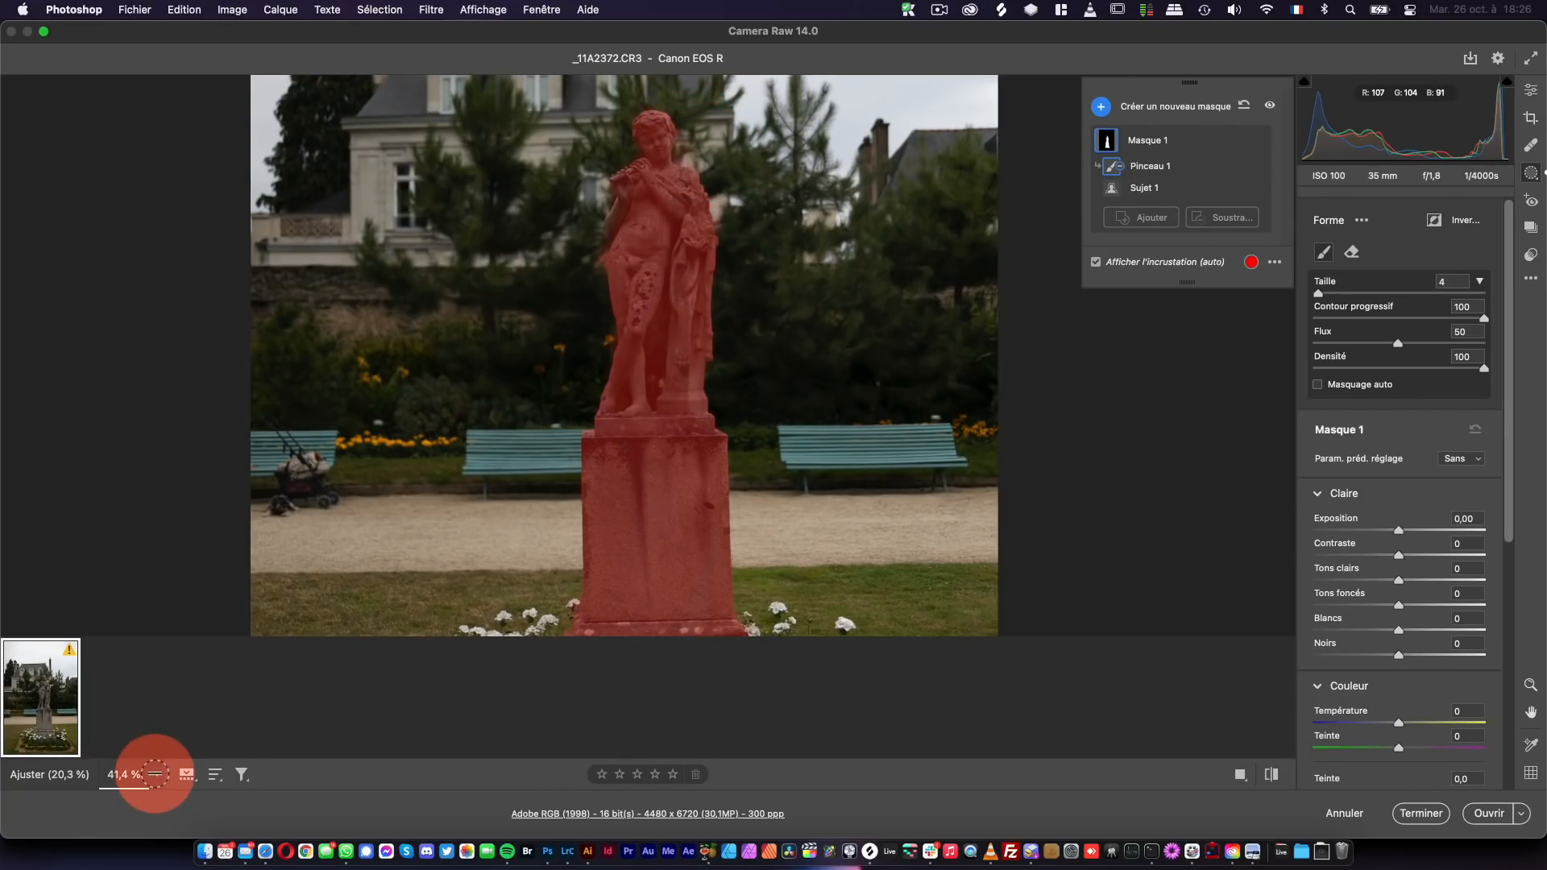
# - Enable Masquage auto, set the brush's Flux to 100 and subtract the background between the statue's legs and the pillar
pyautogui.click(155, 777)
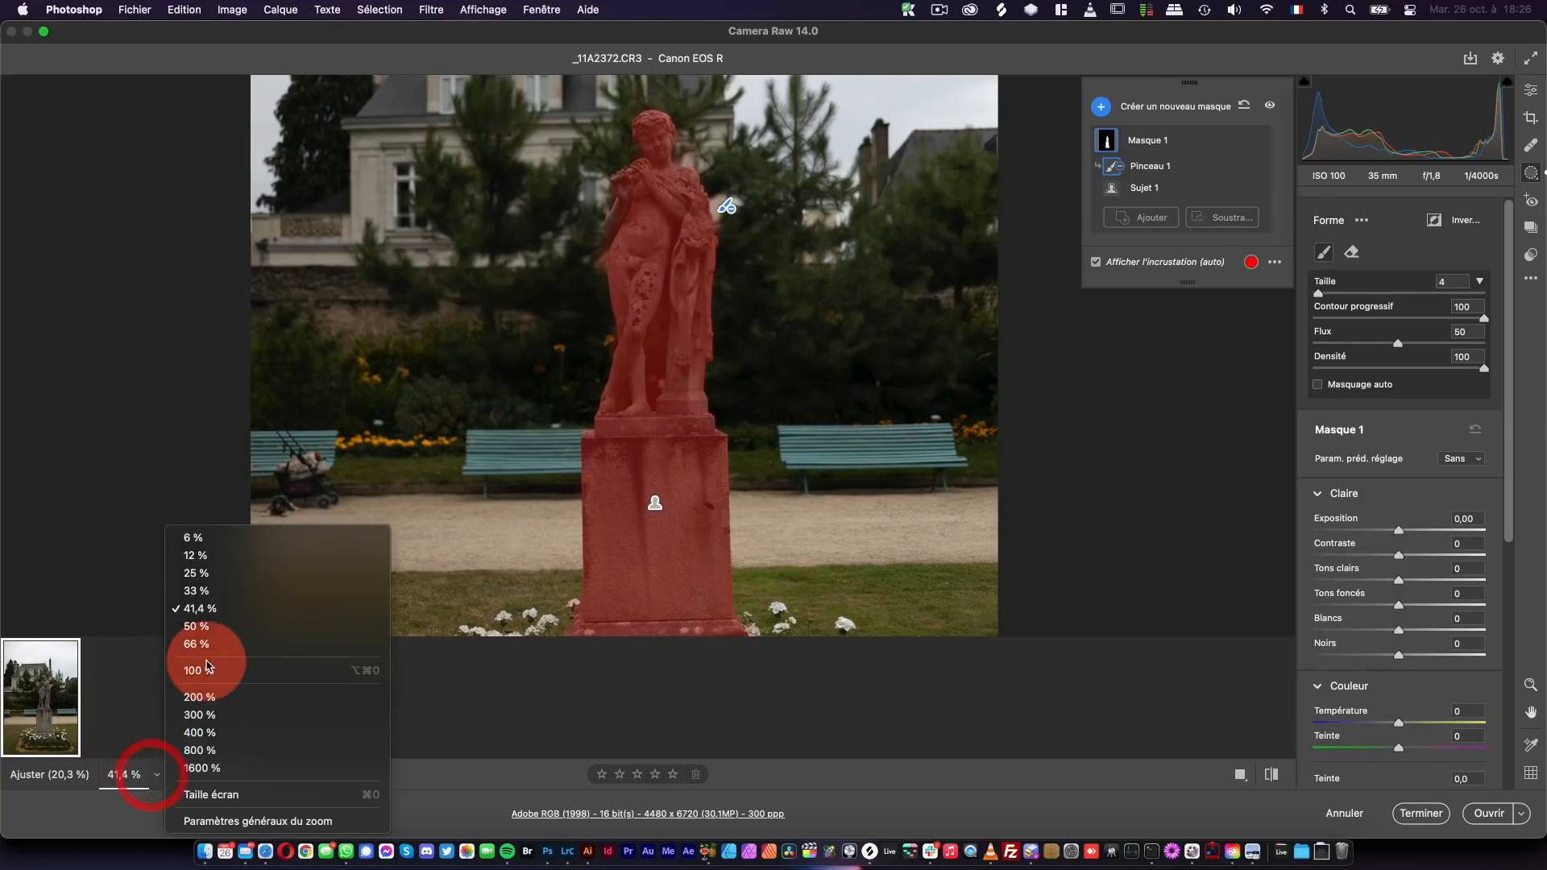
pyautogui.click(194, 698)
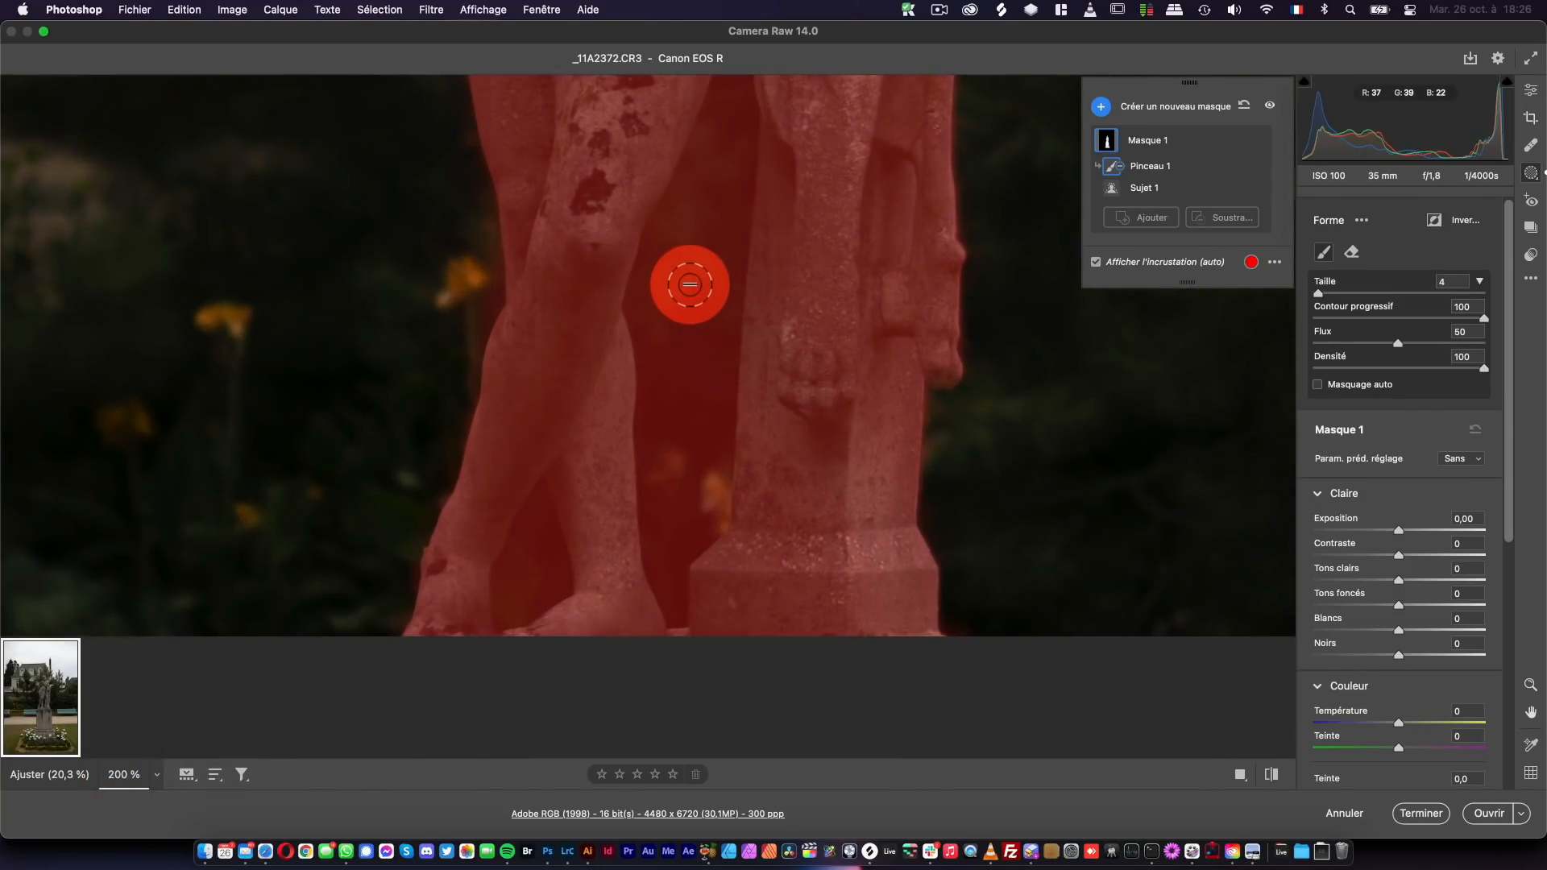
pyautogui.press('super+minus')
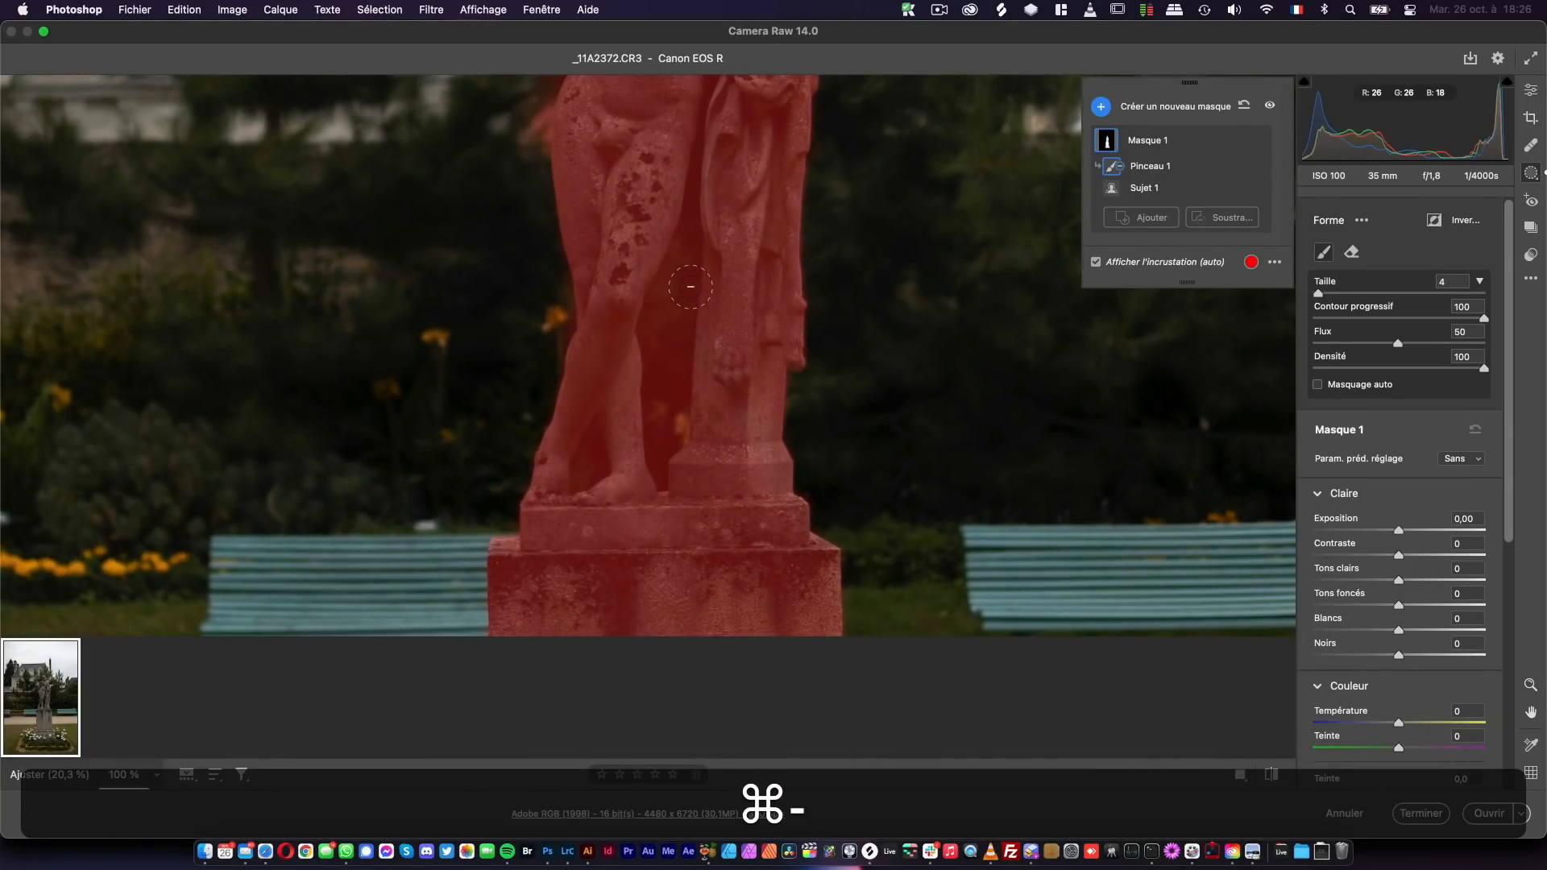
pyautogui.click(1113, 167)
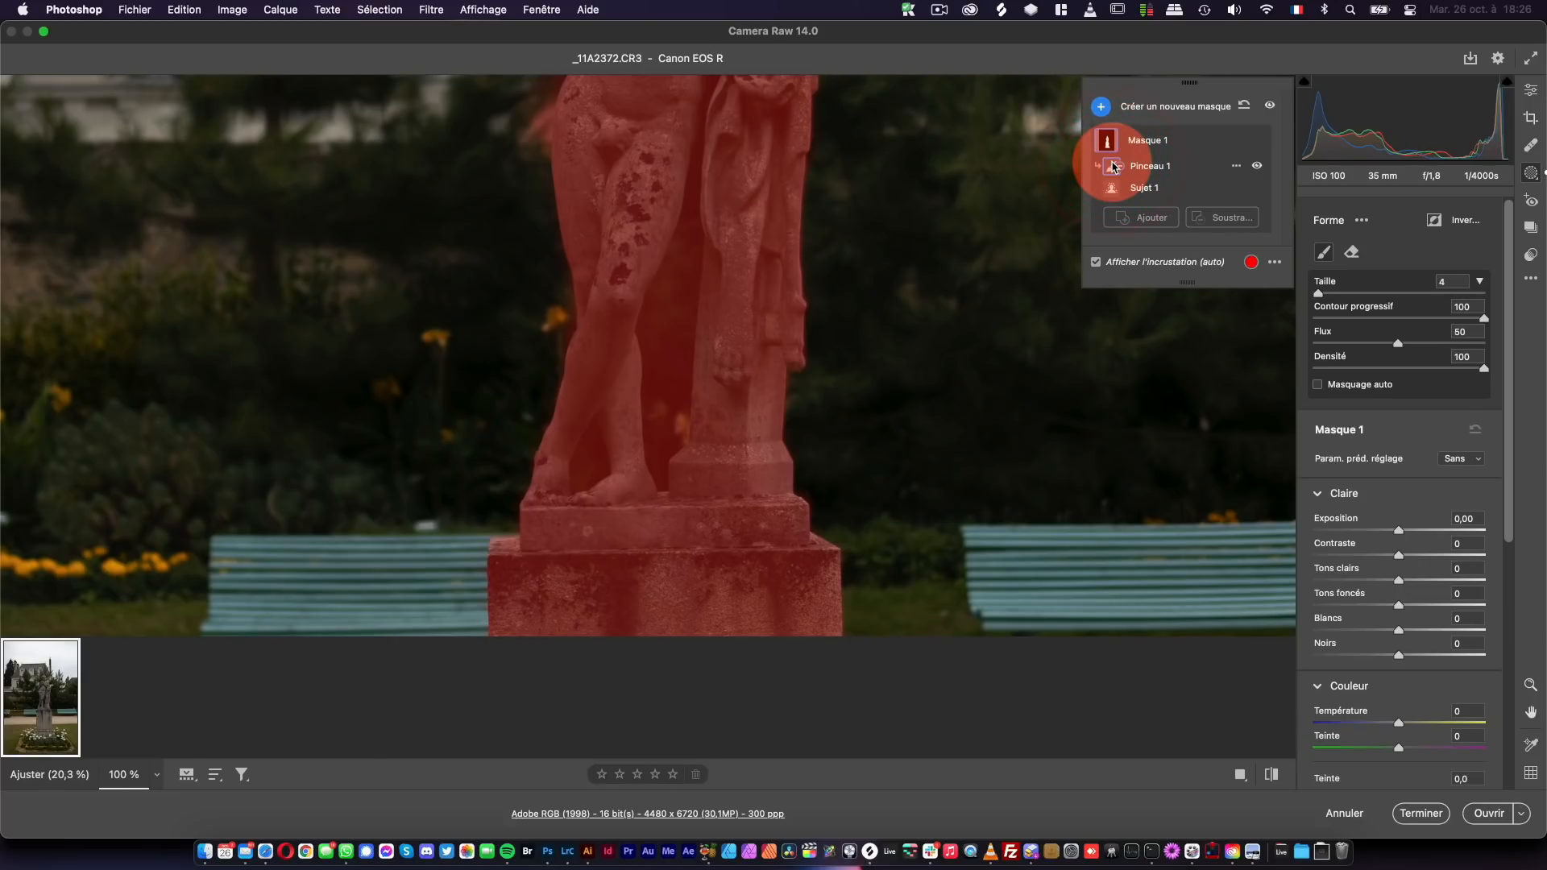
pyautogui.scroll(-1, 668, 318)
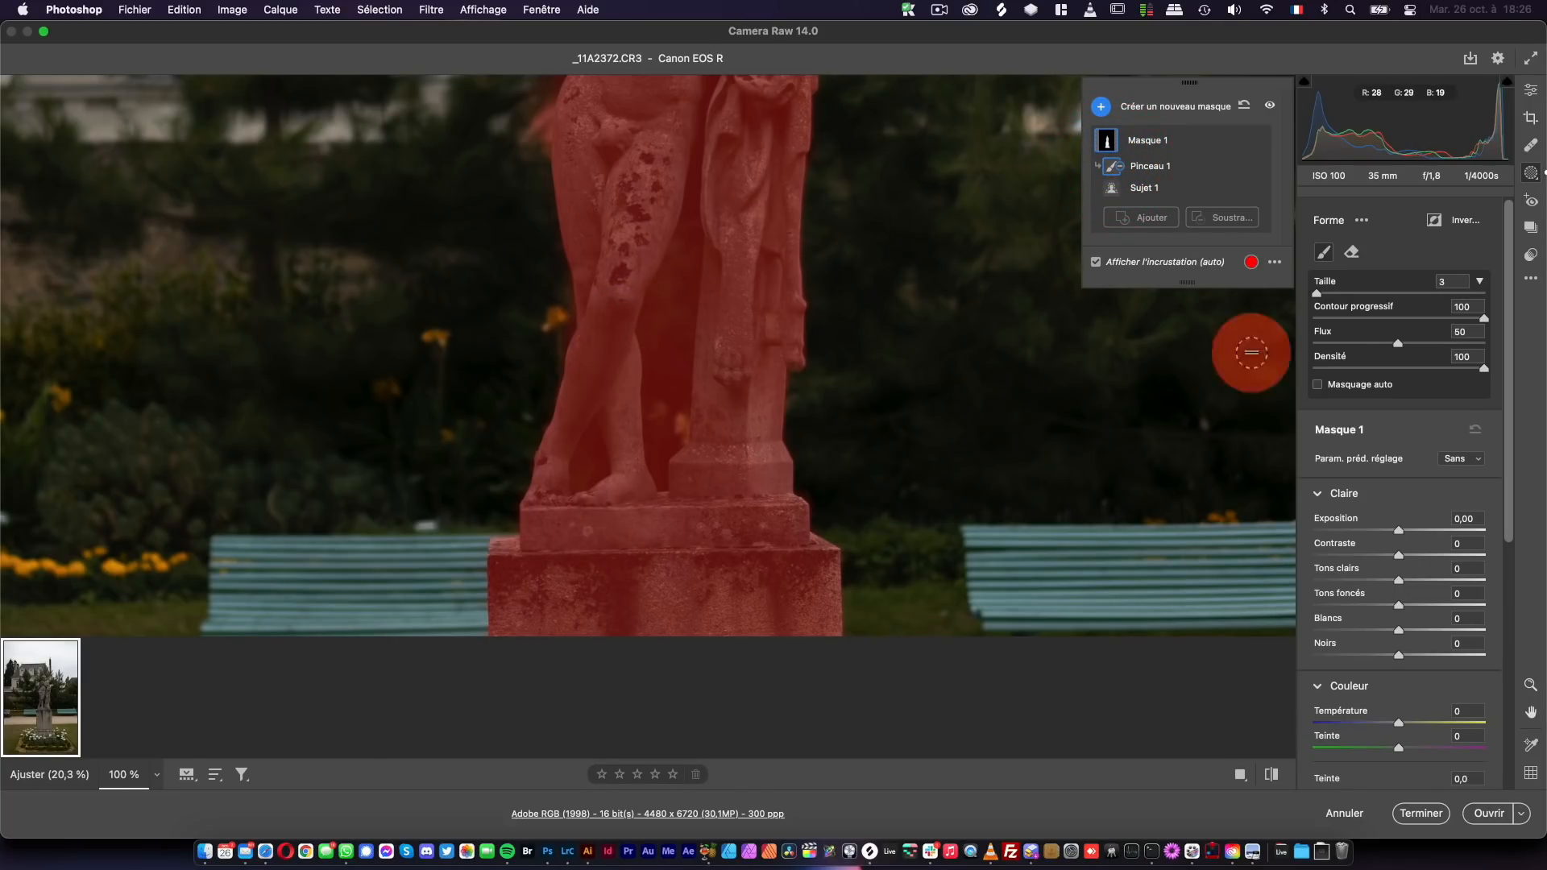
pyautogui.click(1318, 385)
pyautogui.scroll(1, 653, 432)
pyautogui.moveTo(657, 433)
pyautogui.mouseDown()
pyautogui.moveTo(679, 260)
pyautogui.moveTo(660, 417)
pyautogui.mouseUp()
pyautogui.moveTo(1398, 343); pyautogui.dragTo(1486, 341)
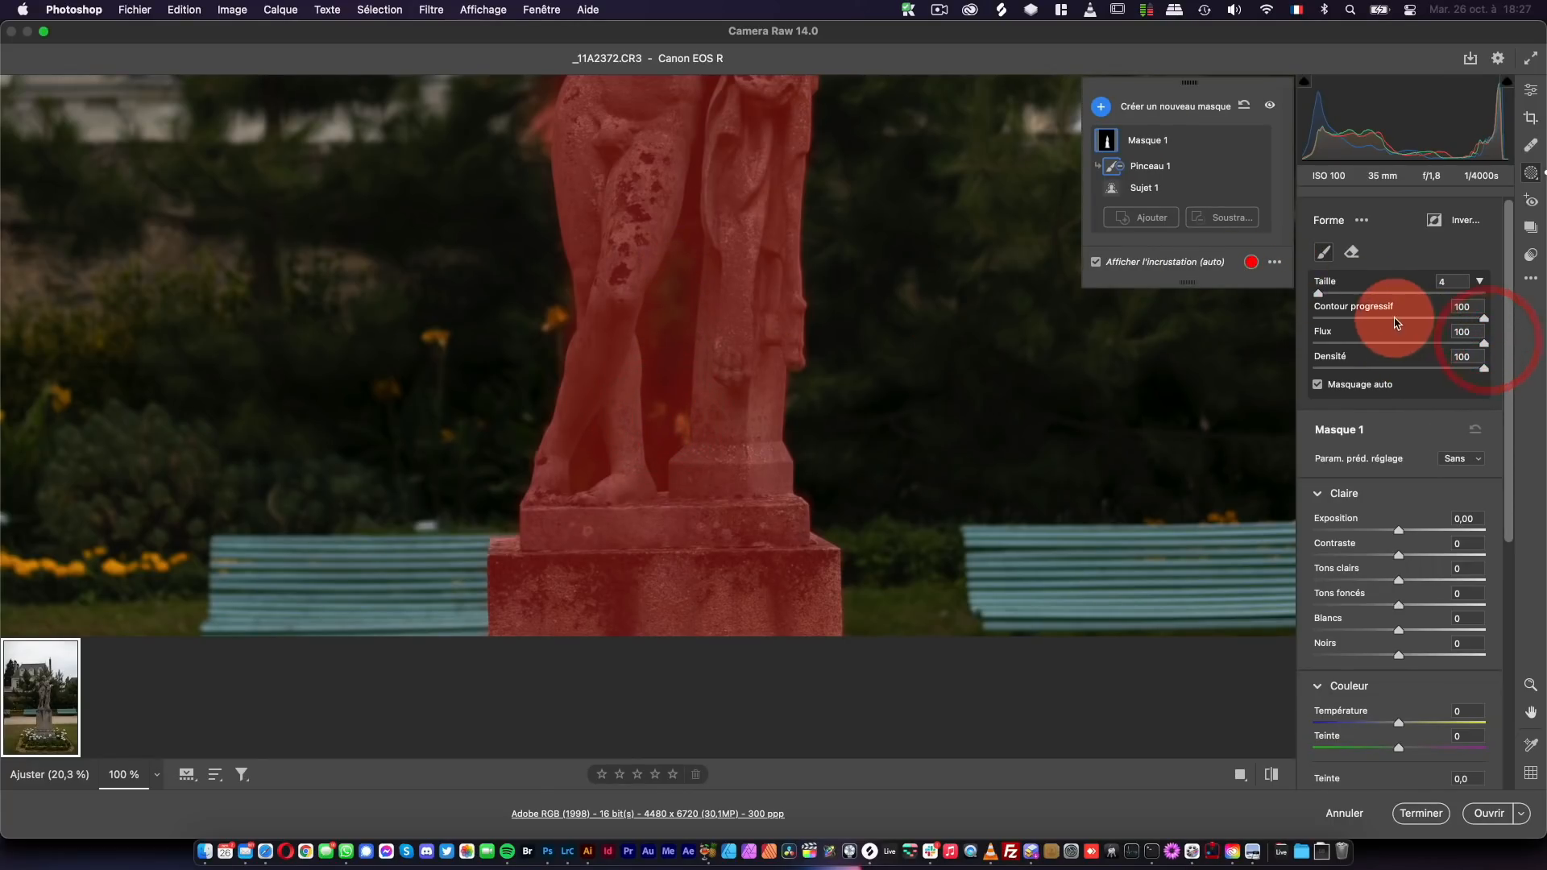
pyautogui.moveTo(640, 319)
pyautogui.mouseDown()
pyautogui.moveTo(670, 400)
pyautogui.moveTo(669, 371)
pyautogui.moveTo(657, 430)
pyautogui.moveTo(680, 416)
pyautogui.moveTo(661, 480)
pyautogui.moveTo(655, 312)
pyautogui.moveTo(685, 239)
pyautogui.moveTo(677, 402)
pyautogui.mouseUp()
# - Subtract the remaining background between the thighs, beside the arm and around the head using a size 3 brush
pyautogui.press('[')
pyautogui.press('space')
pyautogui.moveTo(730, 168)
pyautogui.mouseDown()
pyautogui.moveTo(706, 482)
pyautogui.moveTo(722, 404)
pyautogui.moveTo(687, 475)
pyautogui.moveTo(701, 418)
pyautogui.mouseUp()
pyautogui.moveTo(672, 514); pyautogui.dragTo(680, 432)
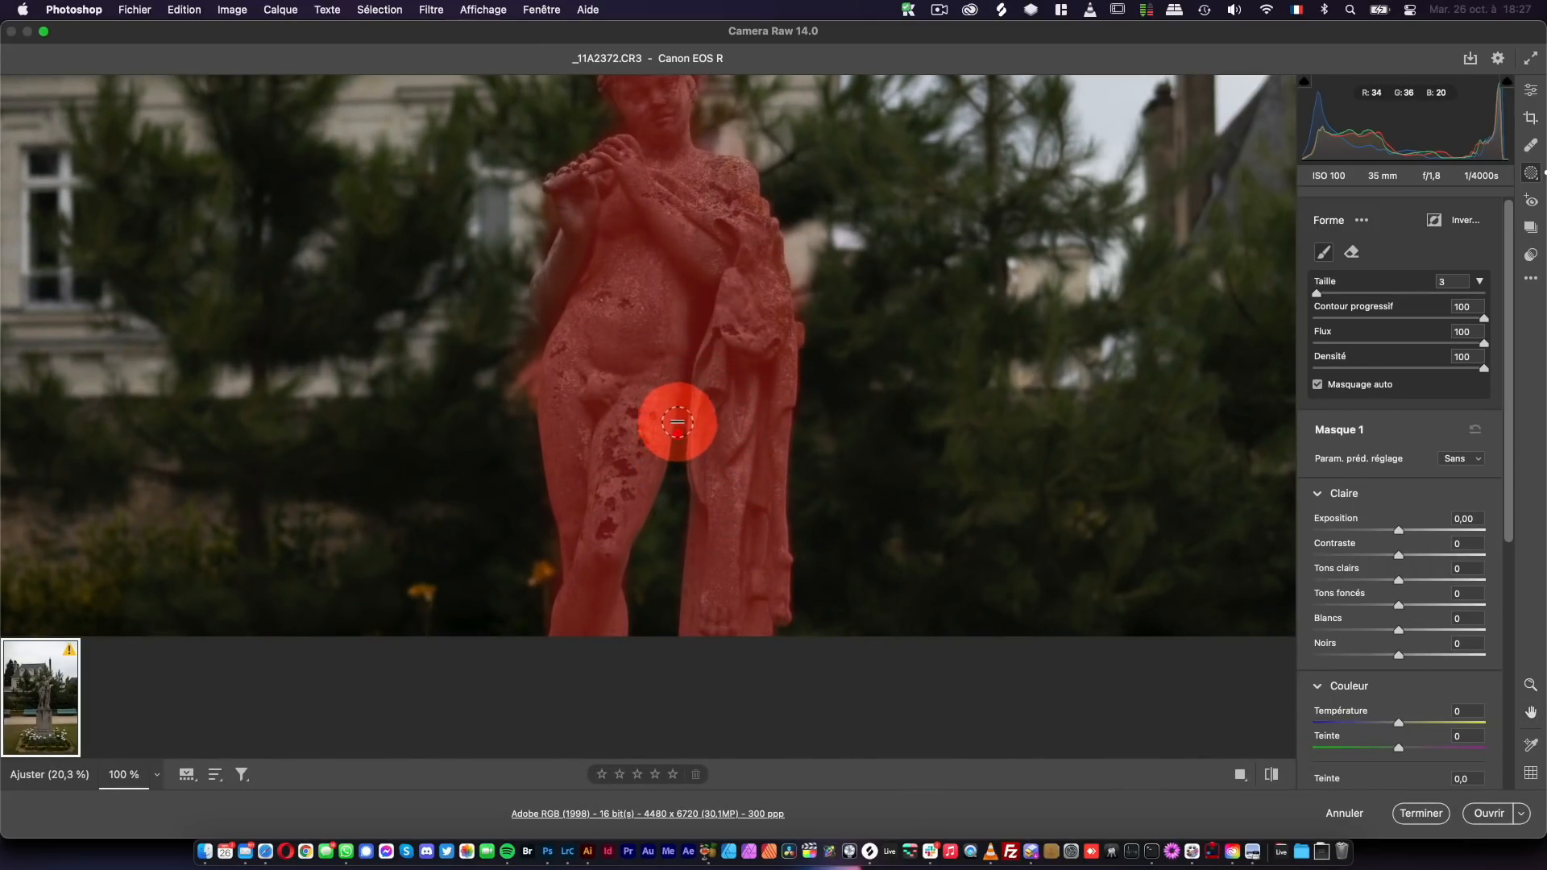
pyautogui.moveTo(535, 214)
pyautogui.mouseDown()
pyautogui.moveTo(535, 235)
pyautogui.moveTo(533, 208)
pyautogui.mouseUp()
pyautogui.moveTo(514, 345)
pyautogui.mouseDown()
pyautogui.moveTo(534, 331)
pyautogui.moveTo(524, 411)
pyautogui.moveTo(536, 341)
pyautogui.mouseUp()
pyautogui.press('v')
pyautogui.press('space')
pyautogui.moveTo(632, 235); pyautogui.dragTo(639, 449)
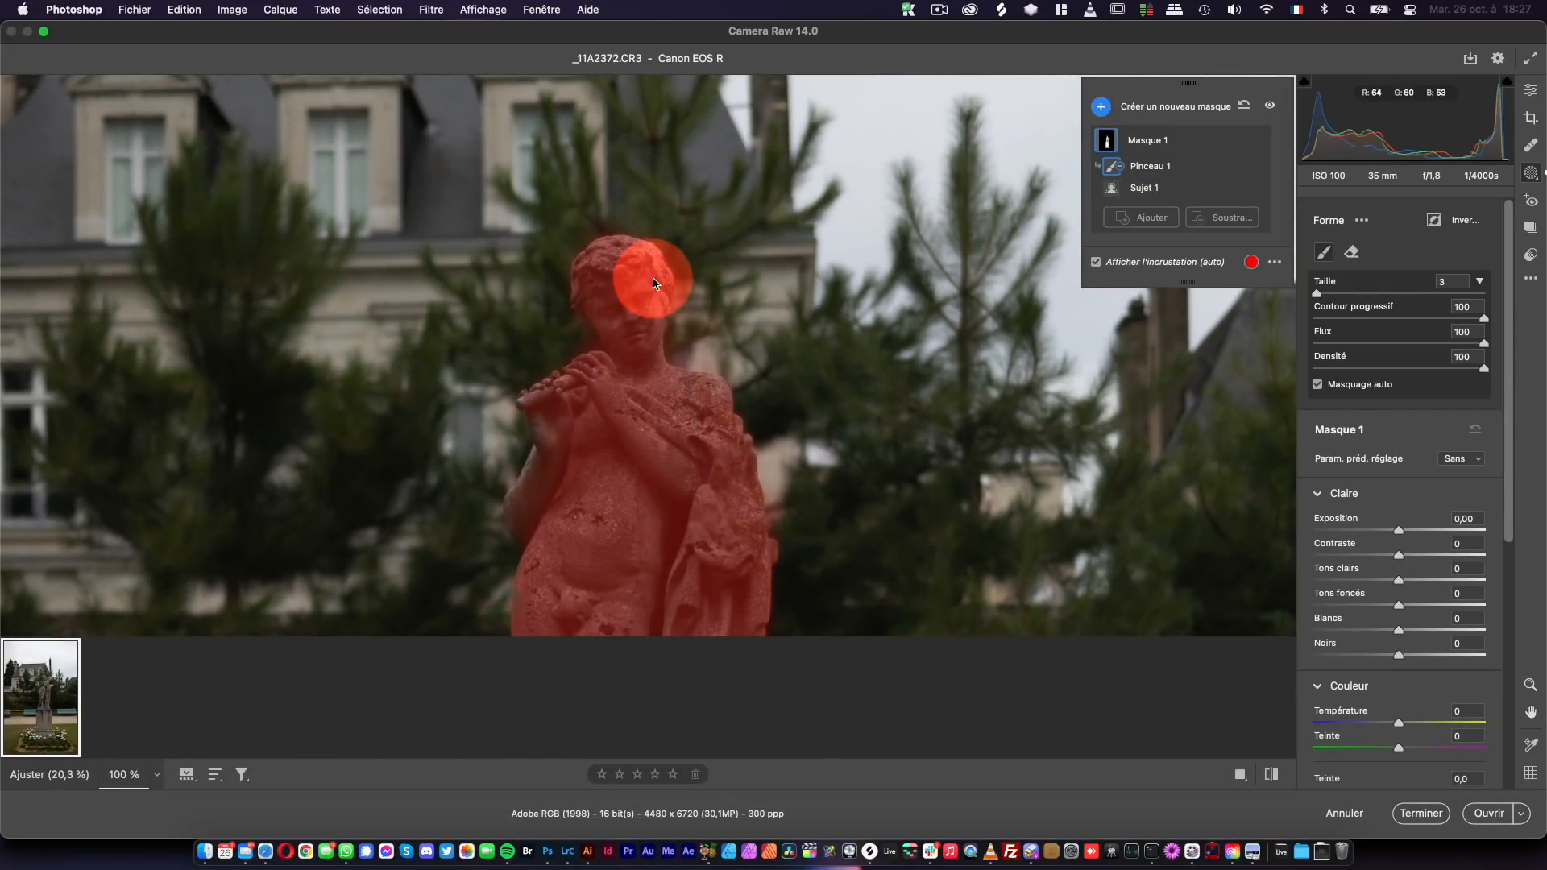
pyautogui.click(1166, 161)
pyautogui.moveTo(686, 344)
pyautogui.mouseDown()
pyautogui.moveTo(722, 352)
pyautogui.moveTo(690, 319)
pyautogui.moveTo(691, 265)
pyautogui.moveTo(590, 230)
pyautogui.mouseUp()
# - Subtract the white flowers in front of the pedestal base from the statue mask
pyautogui.press('space')
pyautogui.moveTo(719, 469); pyautogui.dragTo(692, 54)
pyautogui.moveTo(681, 409); pyautogui.dragTo(715, 124)
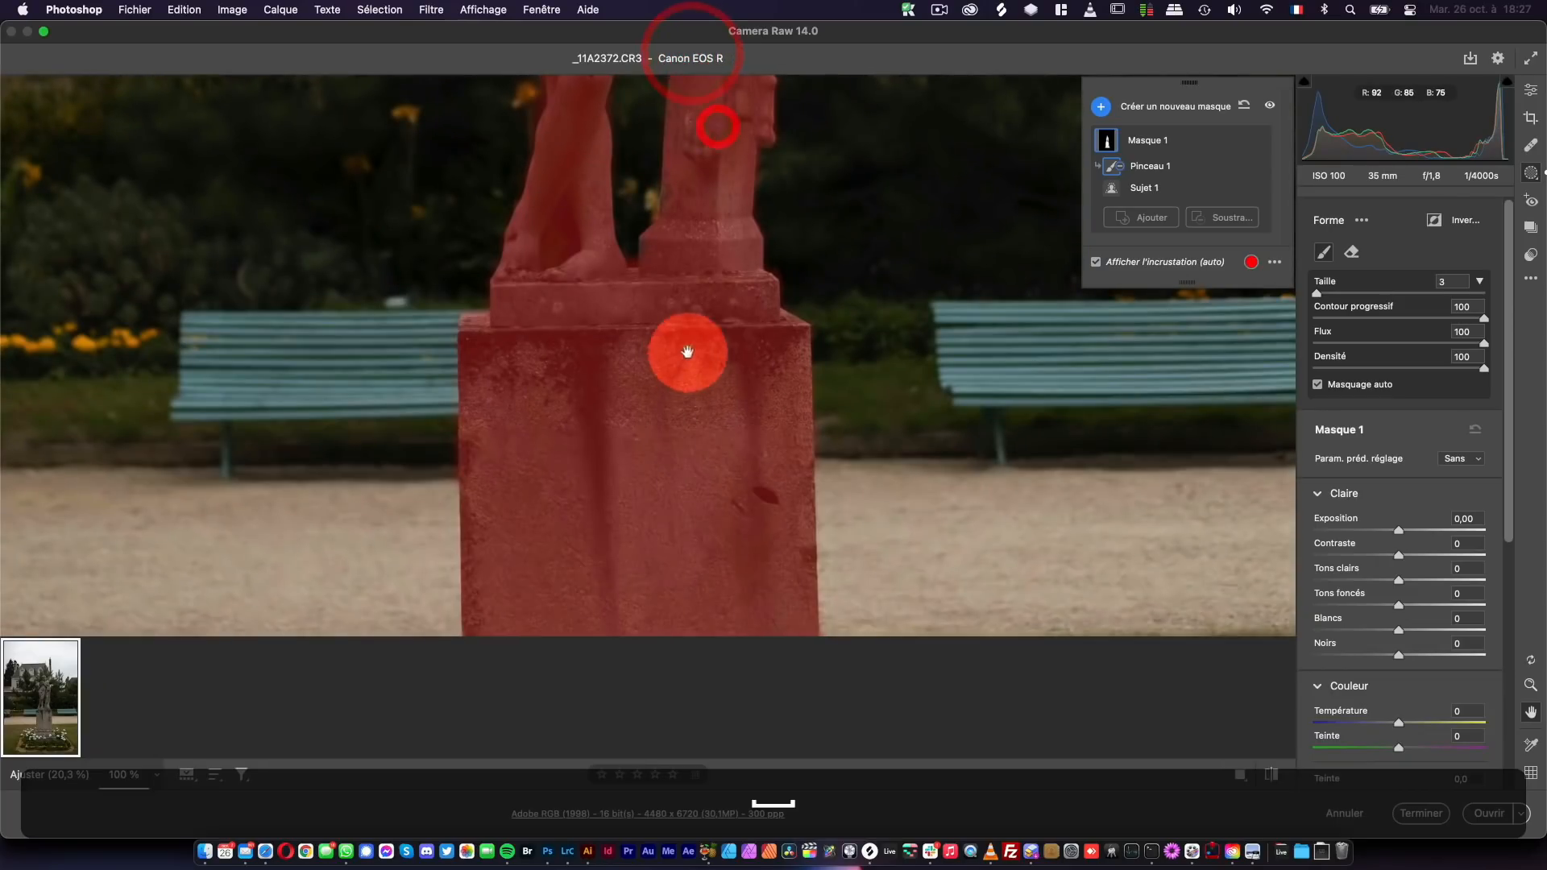
pyautogui.moveTo(684, 355); pyautogui.dragTo(698, 214)
pyautogui.moveTo(657, 419); pyautogui.dragTo(684, 249)
pyautogui.moveTo(648, 480); pyautogui.dragTo(684, 313)
pyautogui.moveTo(501, 401); pyautogui.dragTo(484, 408)
pyautogui.moveTo(491, 446); pyautogui.dragTo(486, 447)
pyautogui.moveTo(509, 490)
pyautogui.mouseDown()
pyautogui.moveTo(581, 443)
pyautogui.moveTo(560, 440)
pyautogui.moveTo(603, 476)
pyautogui.moveTo(646, 449)
pyautogui.mouseUp()
pyautogui.moveTo(736, 466); pyautogui.dragTo(766, 447)
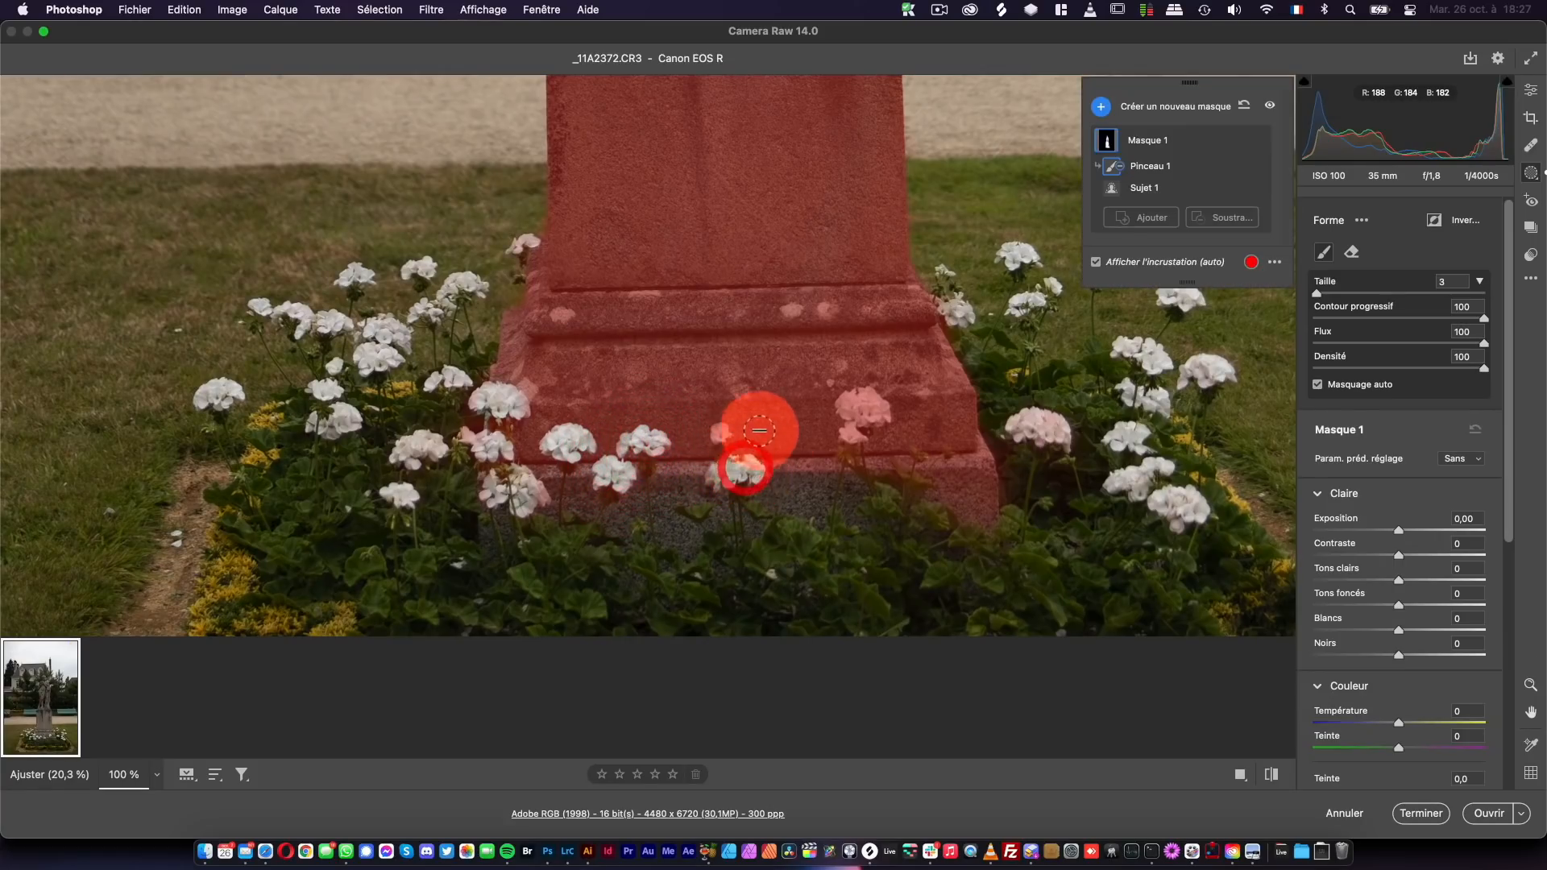
pyautogui.moveTo(860, 407); pyautogui.dragTo(856, 411)
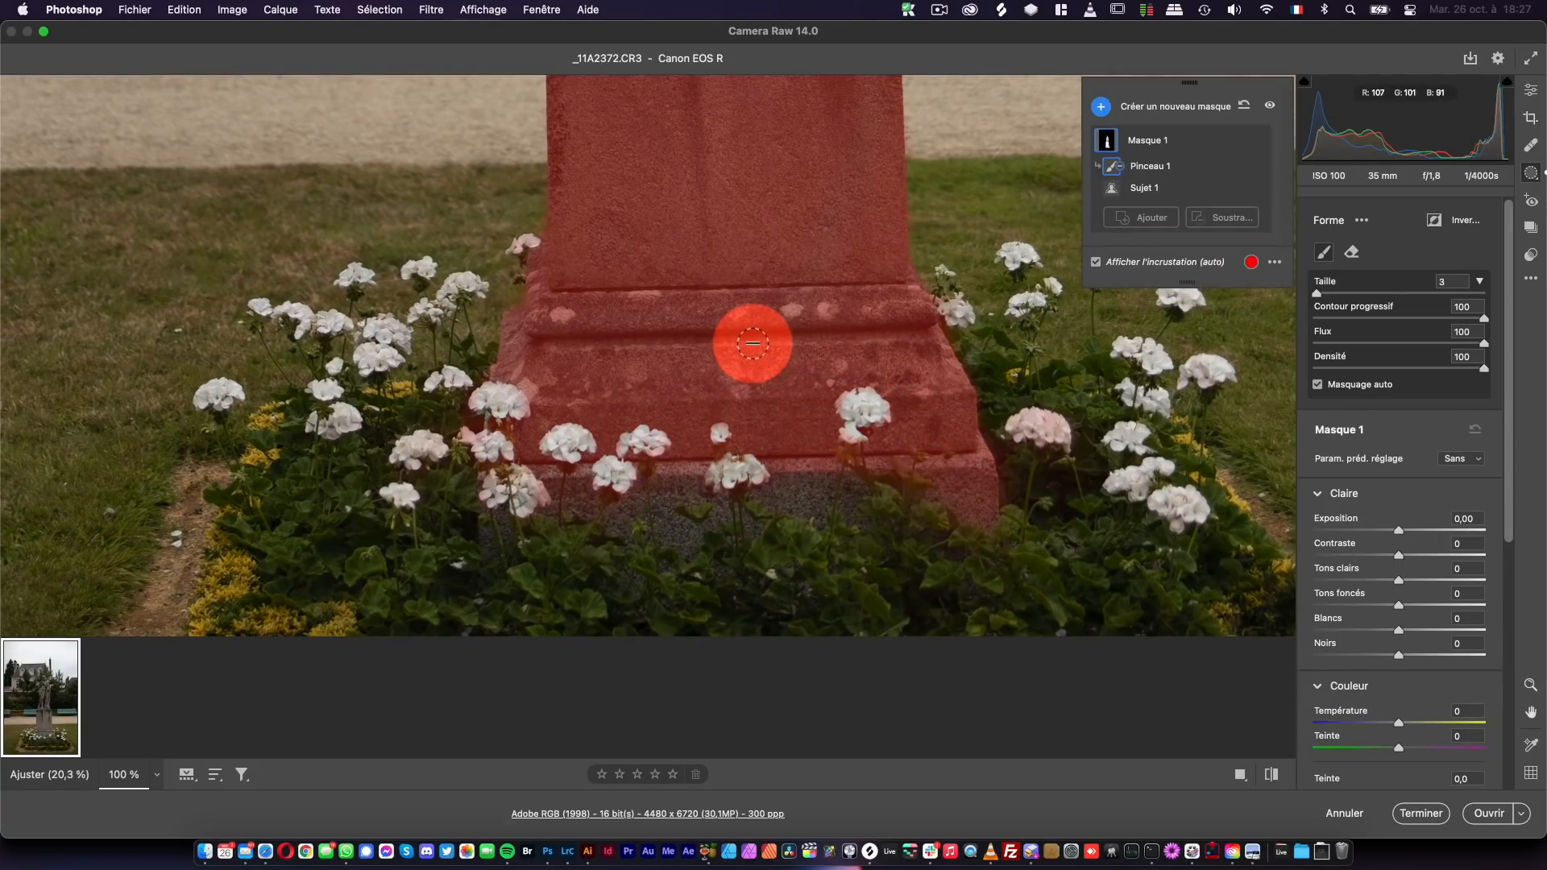
# - Review the refined mask over the whole statue and rename Masque 1 as Statue
pyautogui.press('super+minus')
pyautogui.press('super+minus')
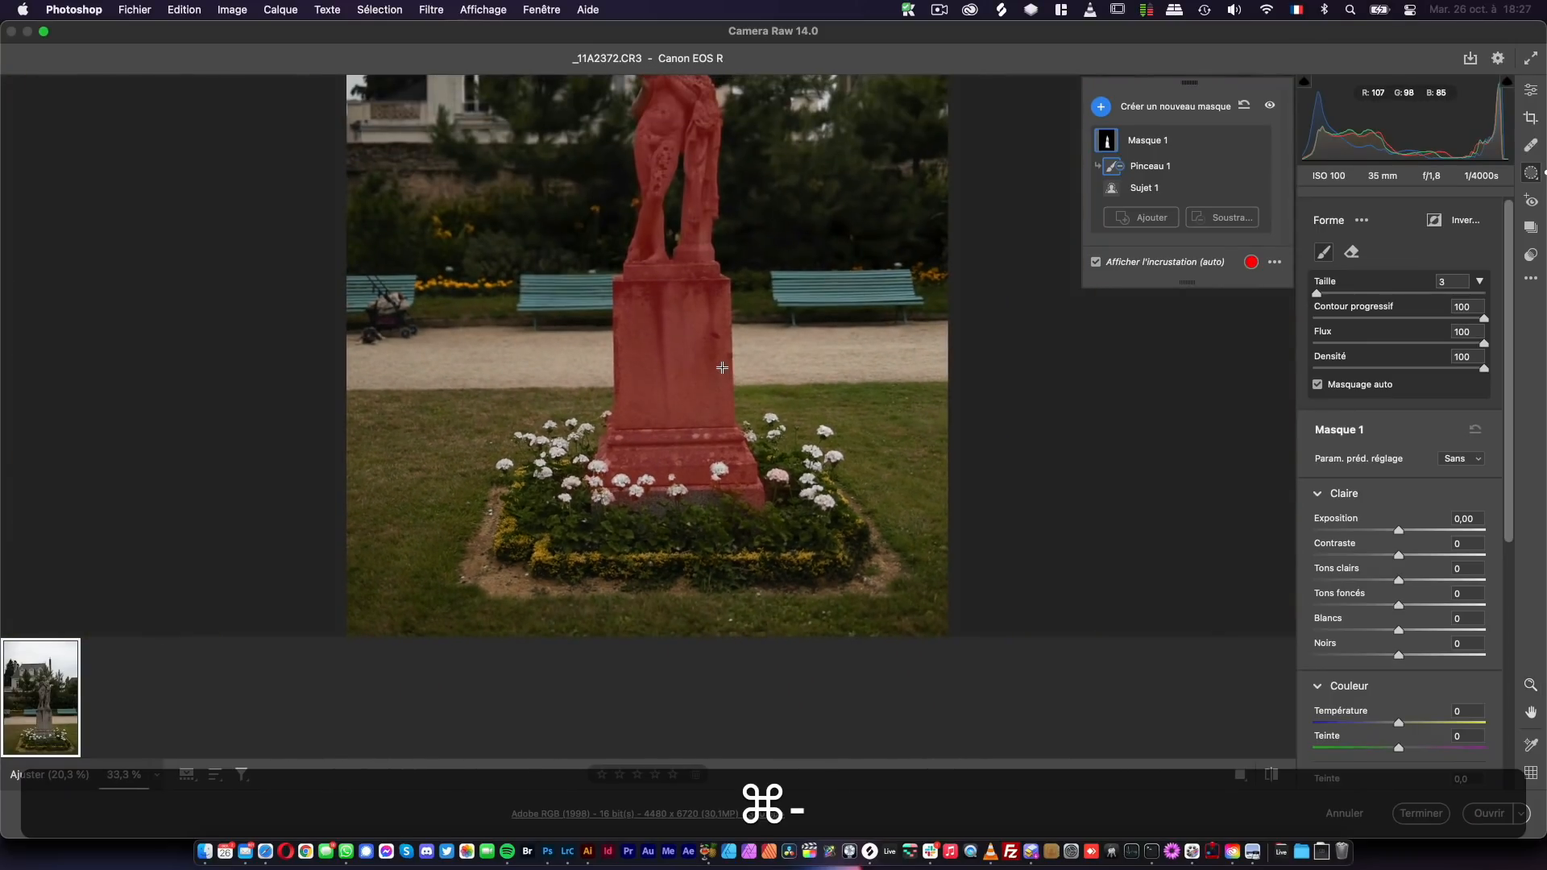
pyautogui.press('space')
pyautogui.moveTo(839, 294); pyautogui.dragTo(795, 365)
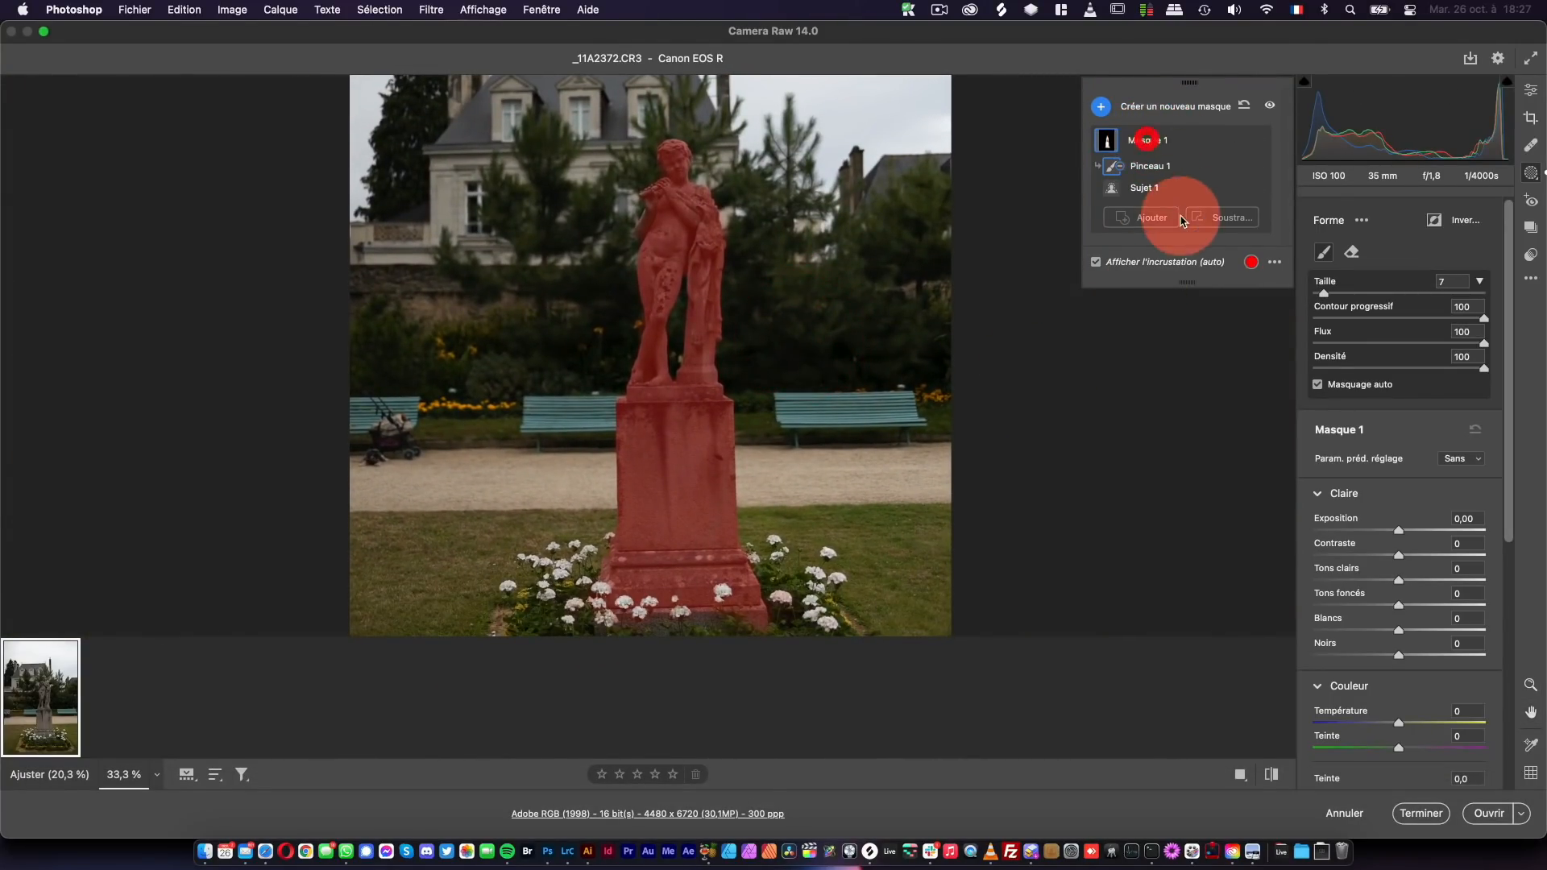
pyautogui.moveTo(1511, 458); pyautogui.dragTo(1491, 593)
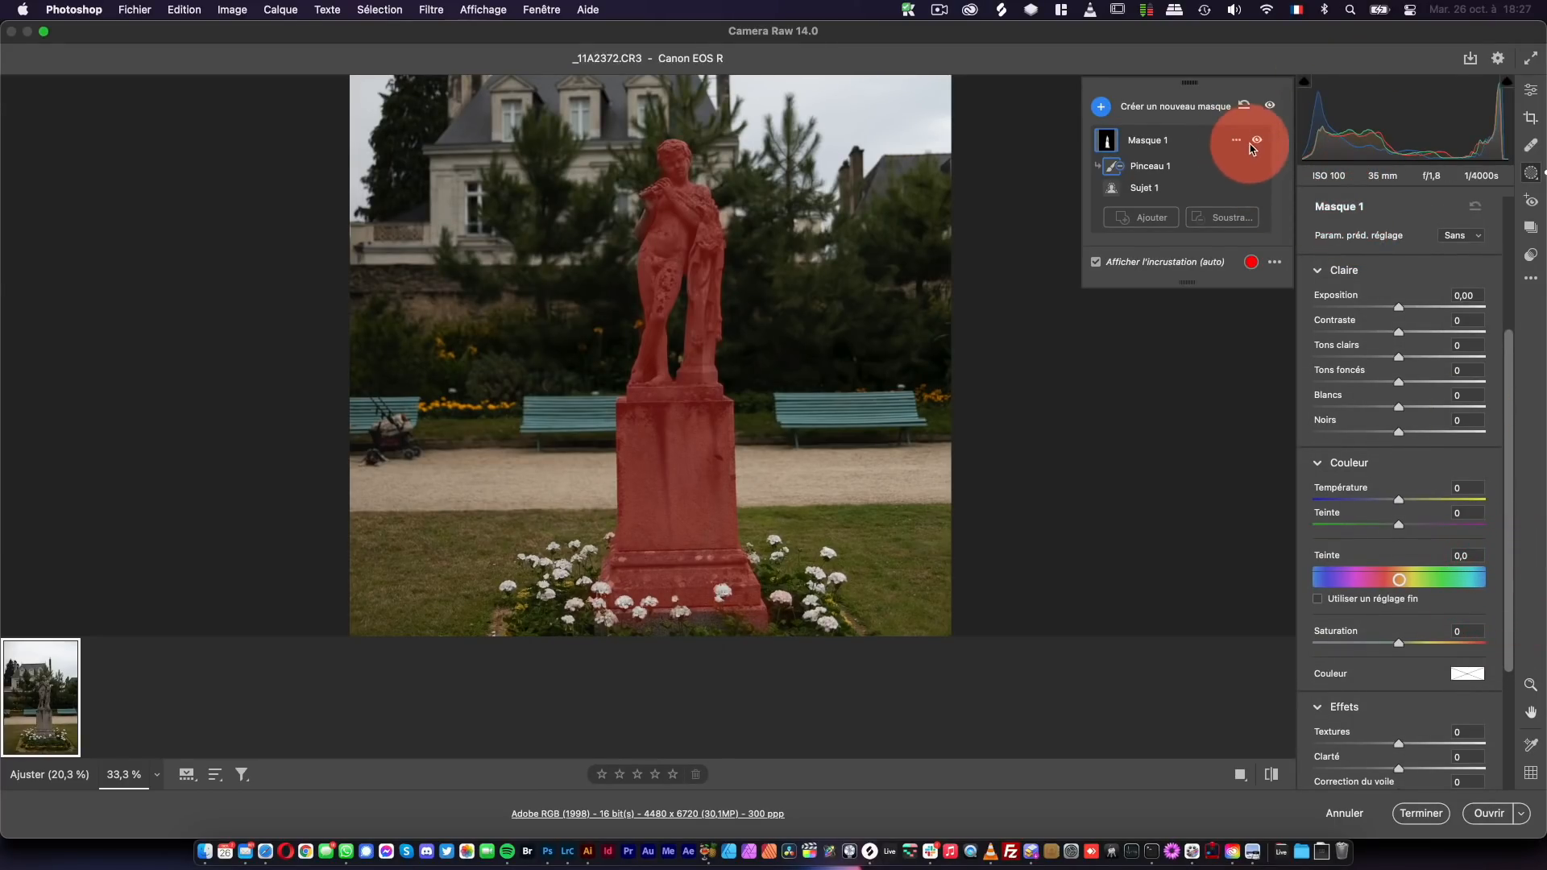
pyautogui.click(1250, 143)
pyautogui.click(1248, 153)
pyautogui.write('Statue')
pyautogui.press('Return')
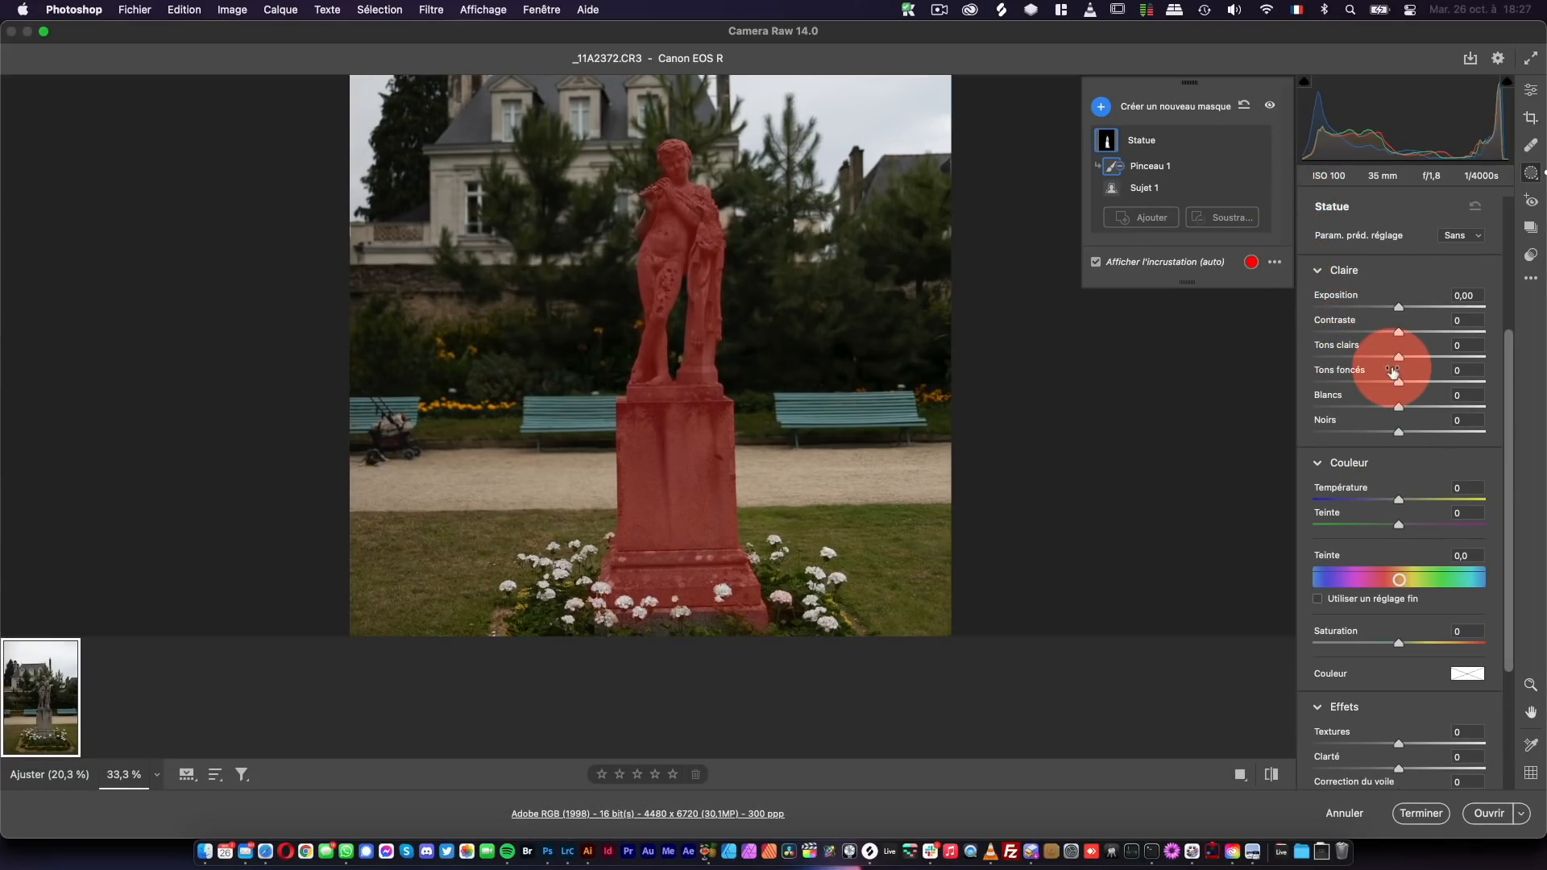
# - Hide the mask overlay and set the Statue mask's Exposition to +0,95, Textures to +22 and Température to -6
pyautogui.click(1139, 266)
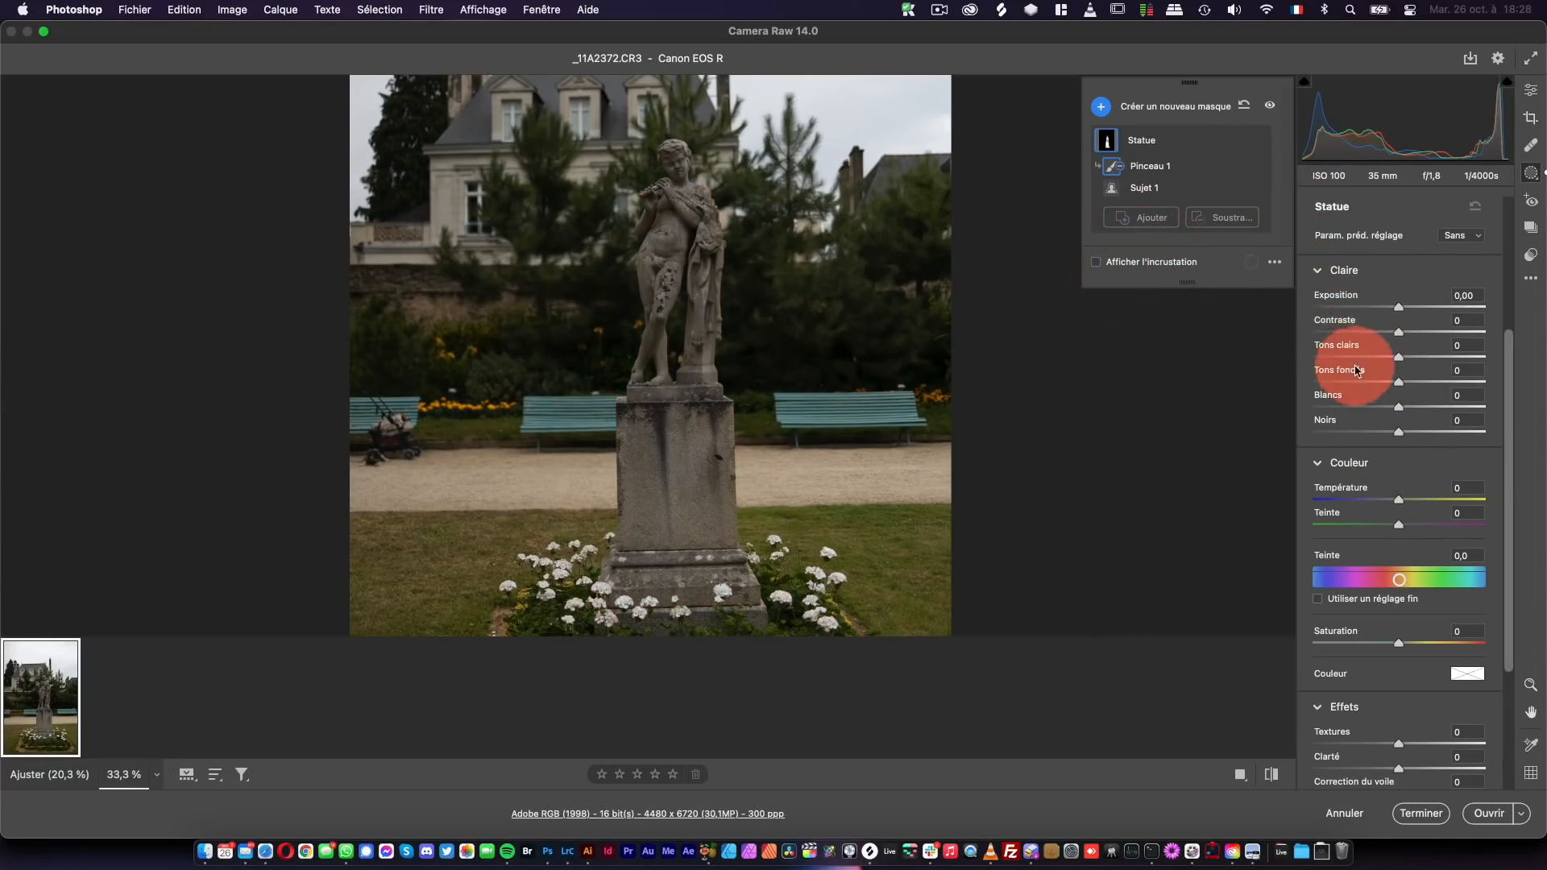
pyautogui.moveTo(1406, 308); pyautogui.dragTo(1418, 313)
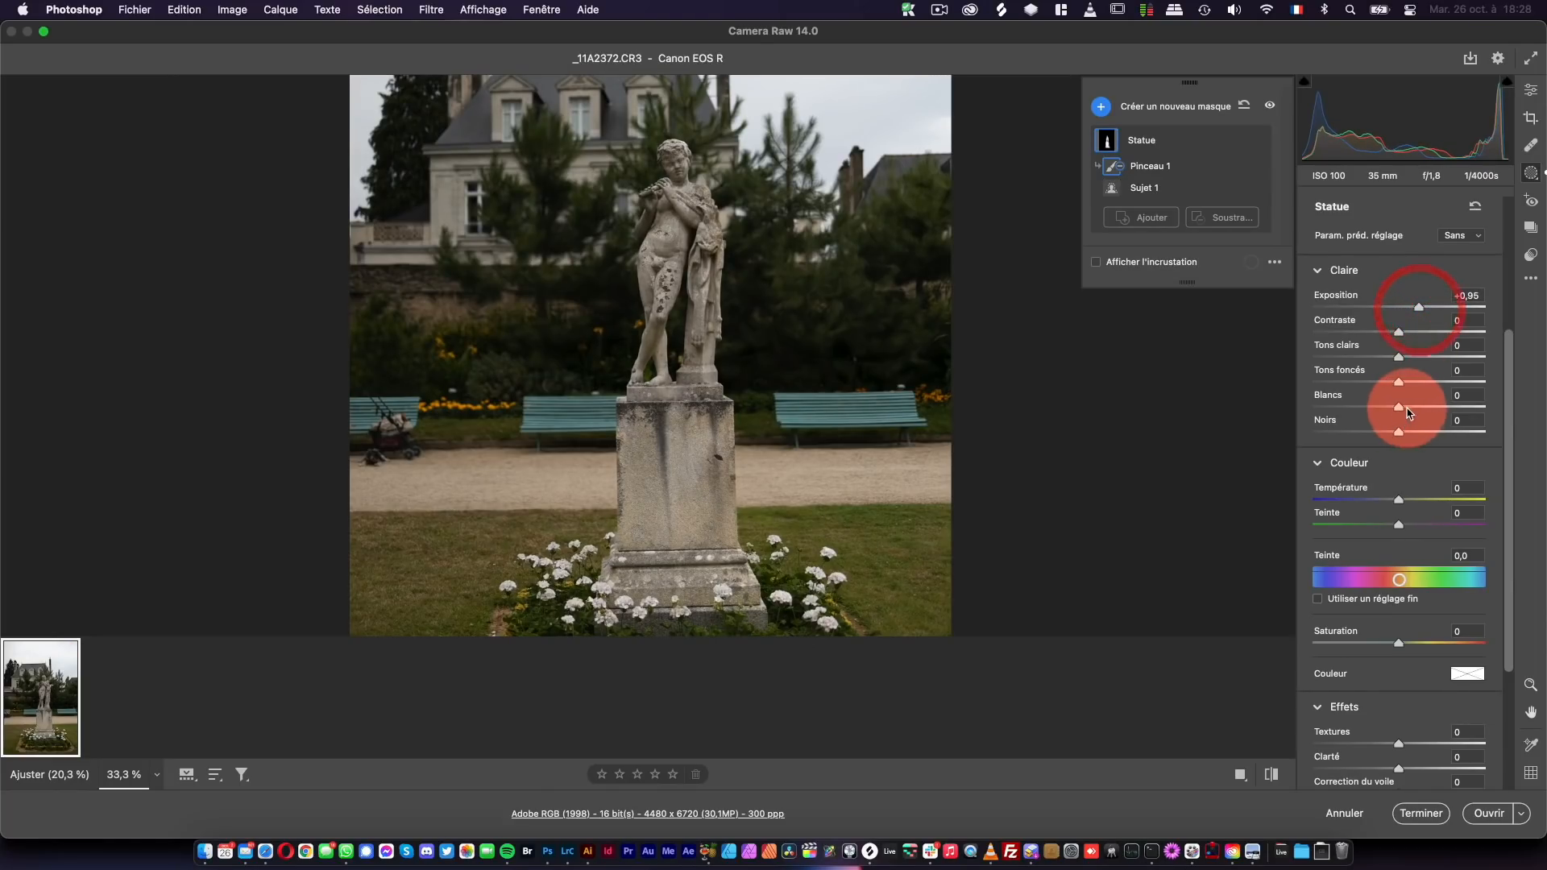
pyautogui.moveTo(1399, 743); pyautogui.dragTo(1417, 743)
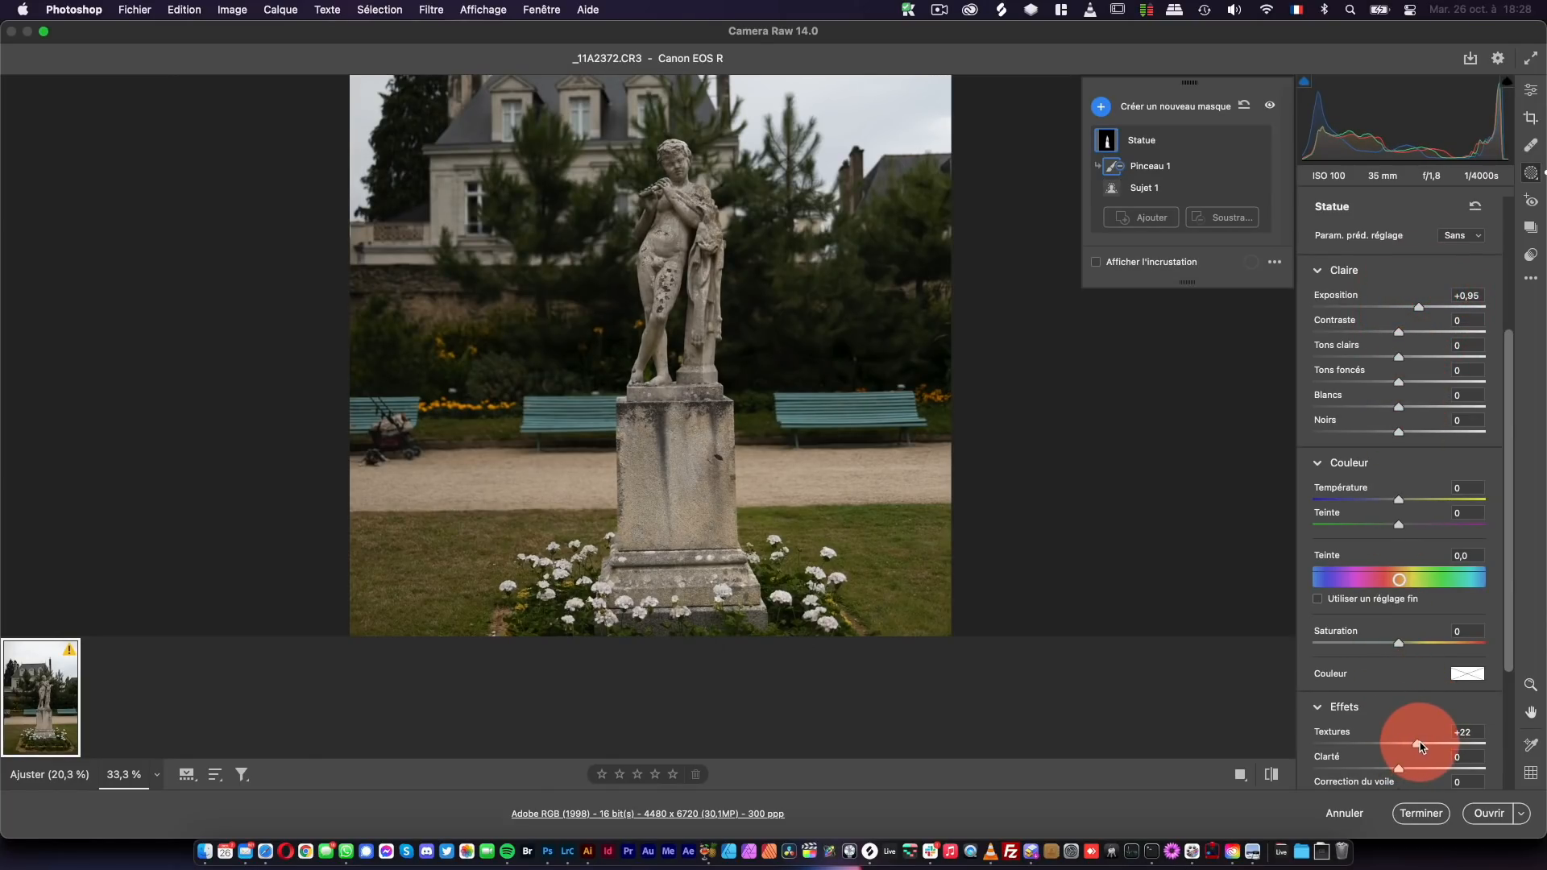
pyautogui.moveTo(1509, 494)
pyautogui.mouseDown()
pyautogui.moveTo(1518, 599)
pyautogui.moveTo(1509, 476)
pyautogui.moveTo(1523, 482)
pyautogui.mouseUp()
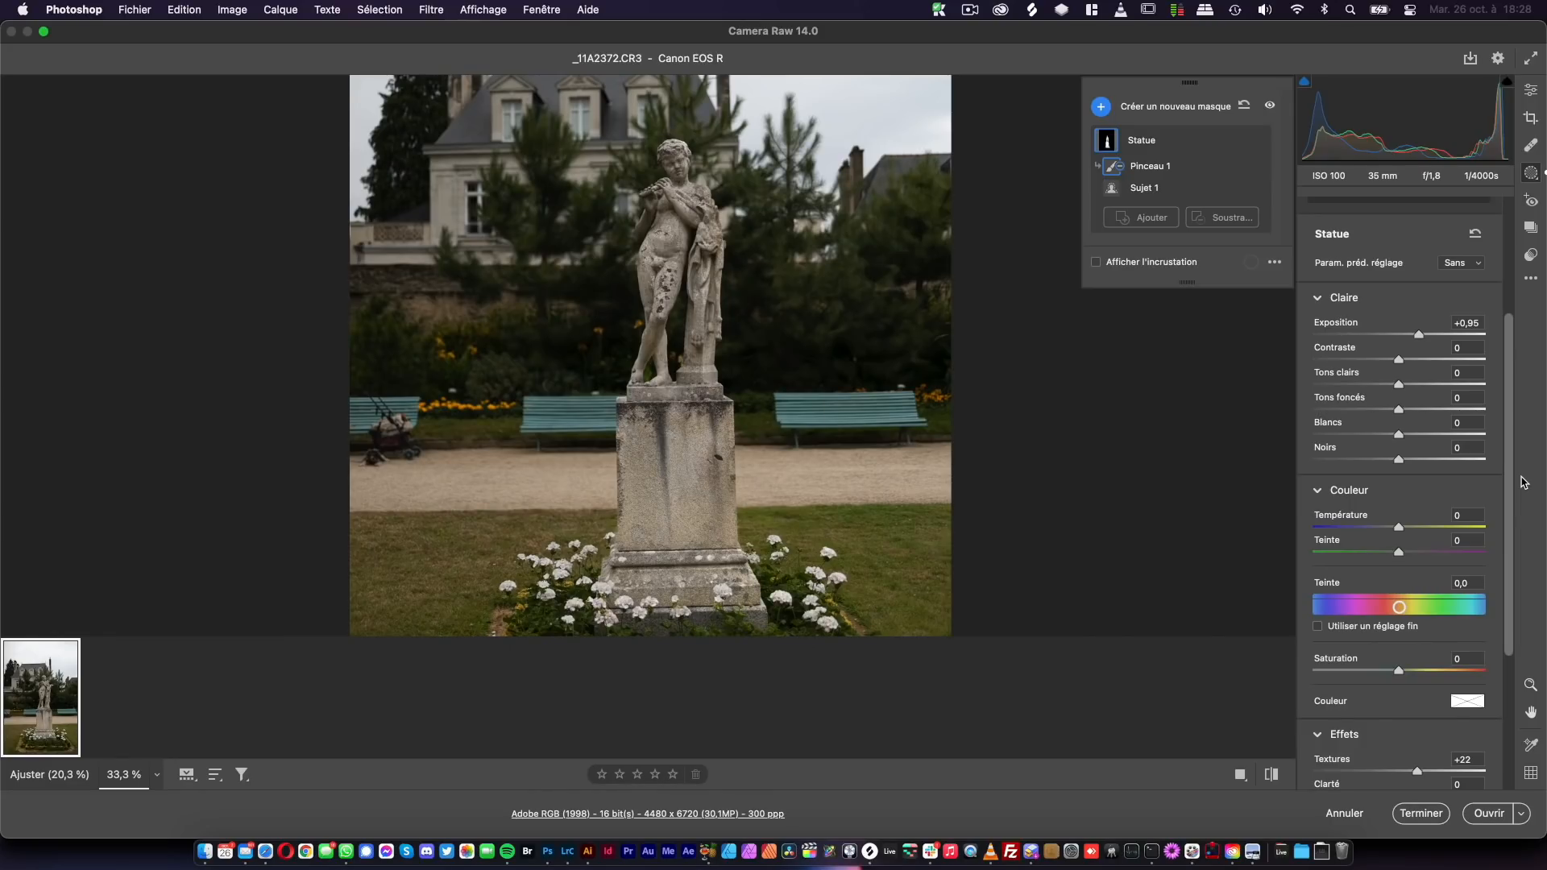
pyautogui.moveTo(1399, 527); pyautogui.dragTo(1397, 531)
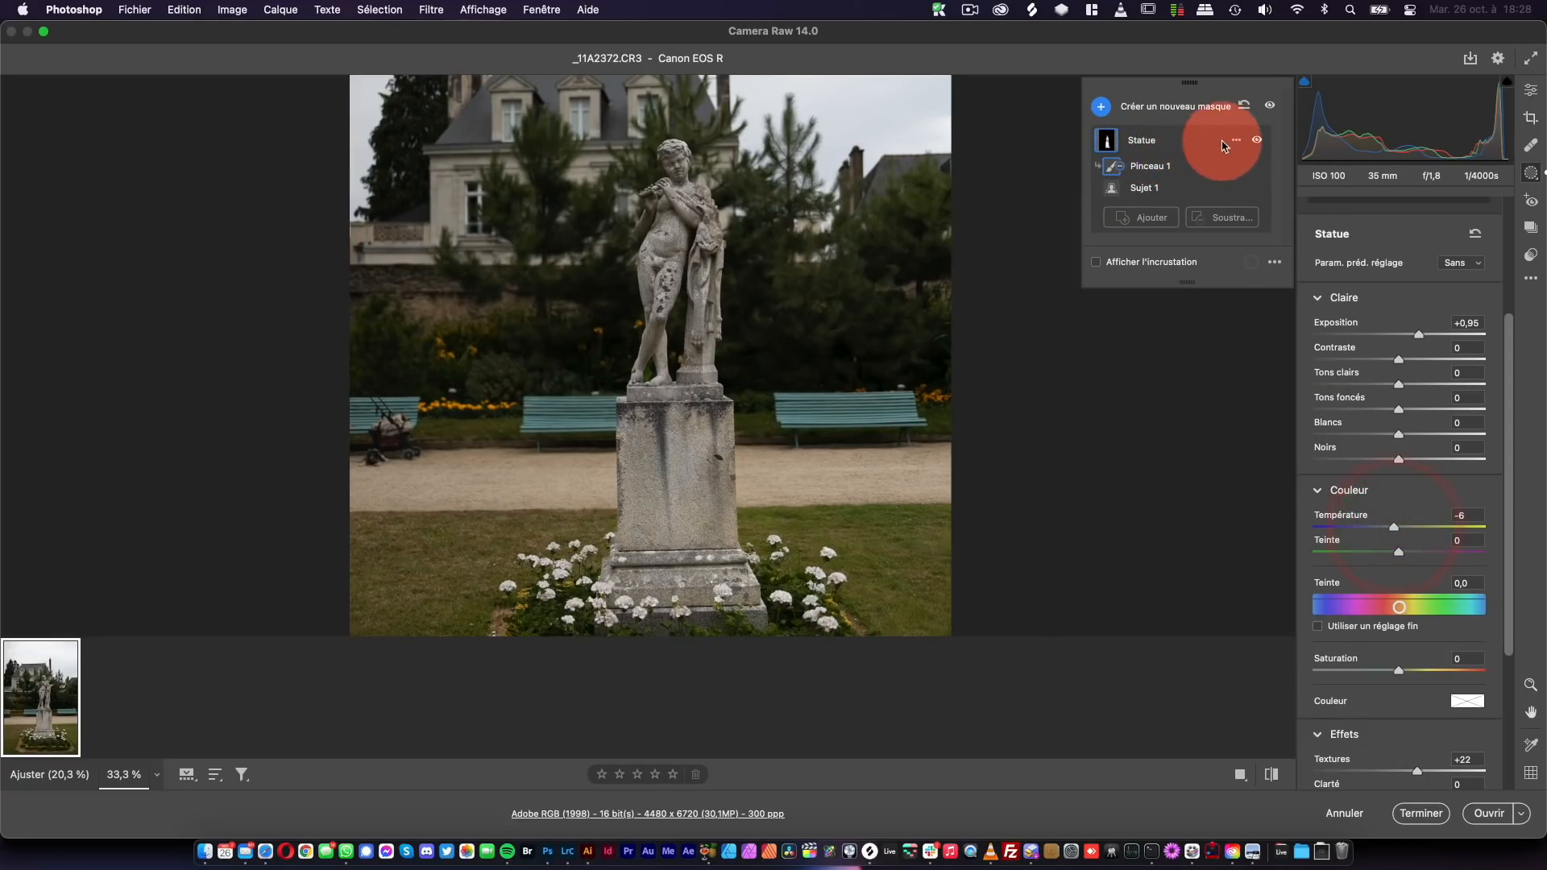
# - Compare the photo with and without the Statue mask's adjustments by toggling the mask's visibility
pyautogui.click(1258, 140)
pyautogui.click(1258, 140)
pyautogui.click(1258, 140)
pyautogui.click(1258, 140)
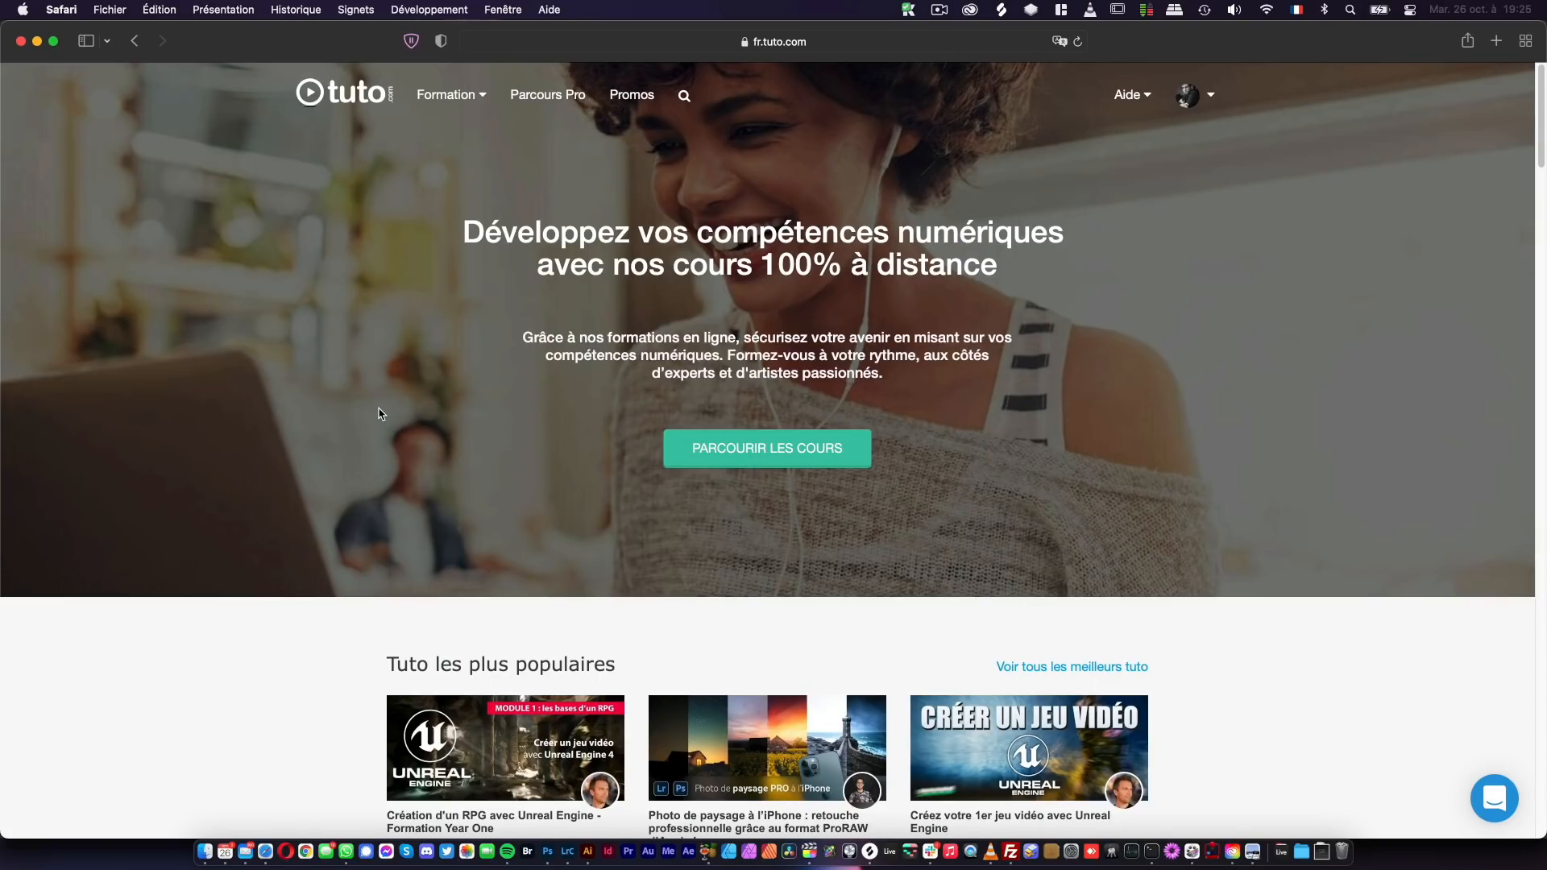
# - Switch to tuto.com in Safari, look through the homepage courses and search the site for the trainer's full name
pyautogui.scroll(-15, 344, 412)
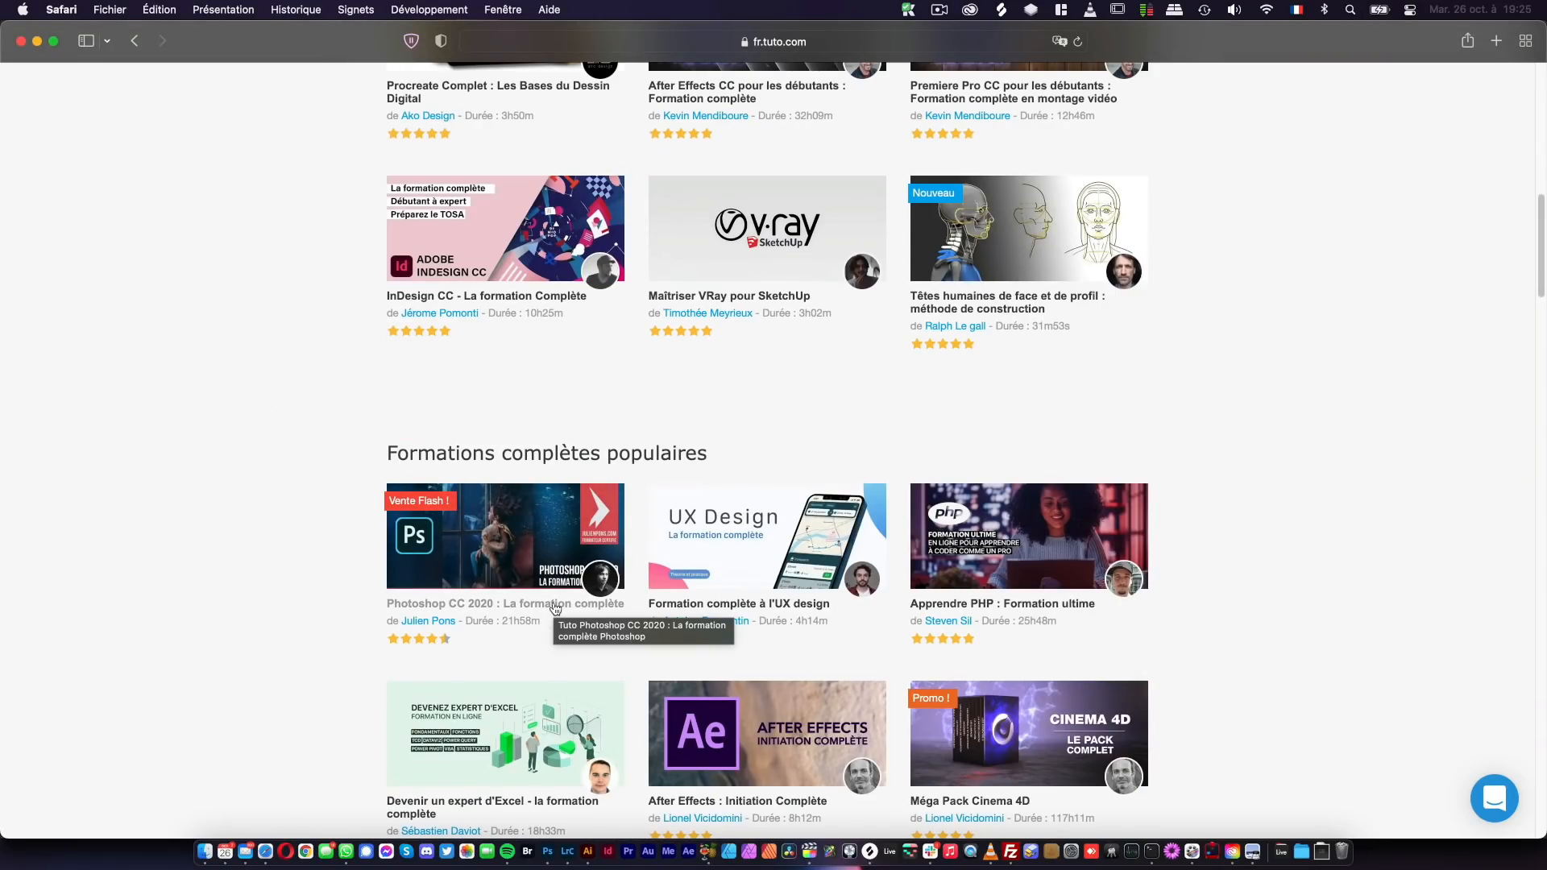
pyautogui.scroll(15, 556, 609)
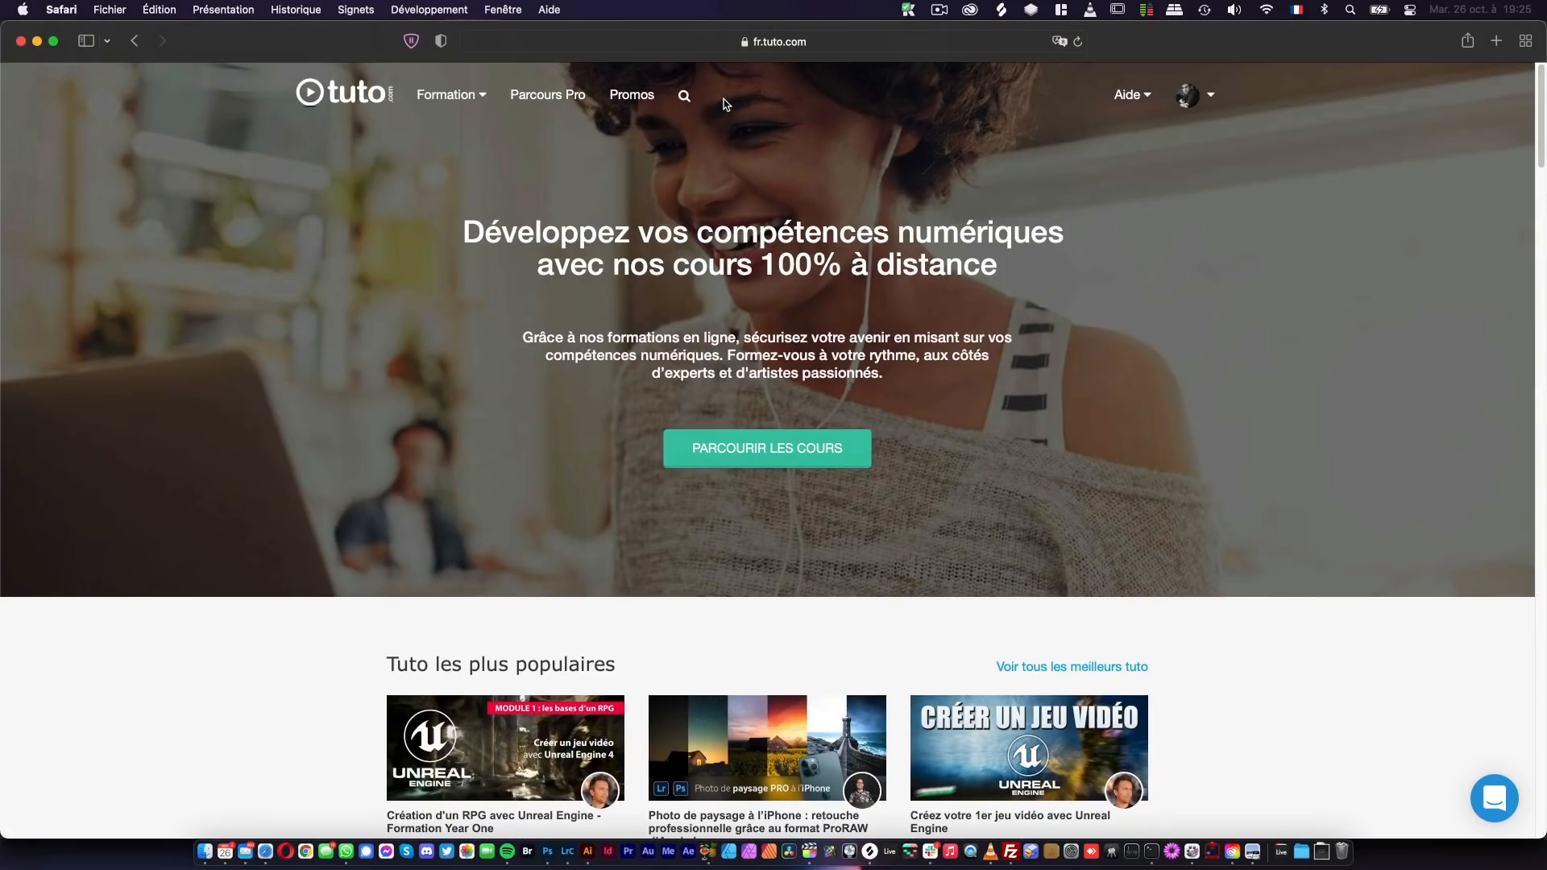
pyautogui.click(683, 95)
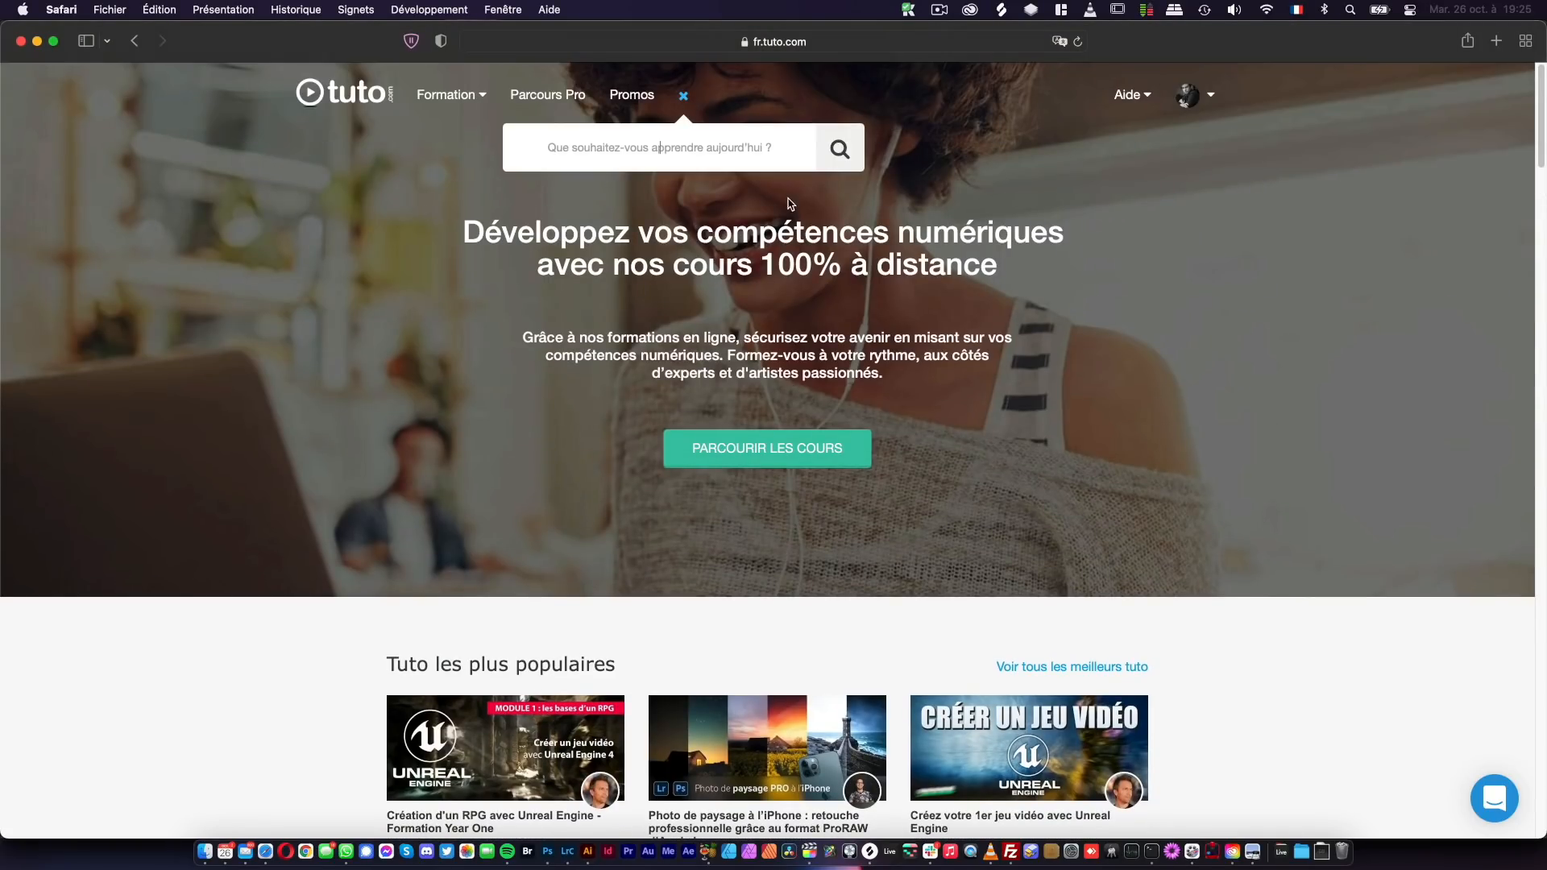
pyautogui.write('julien pons')
pyautogui.press('Return')
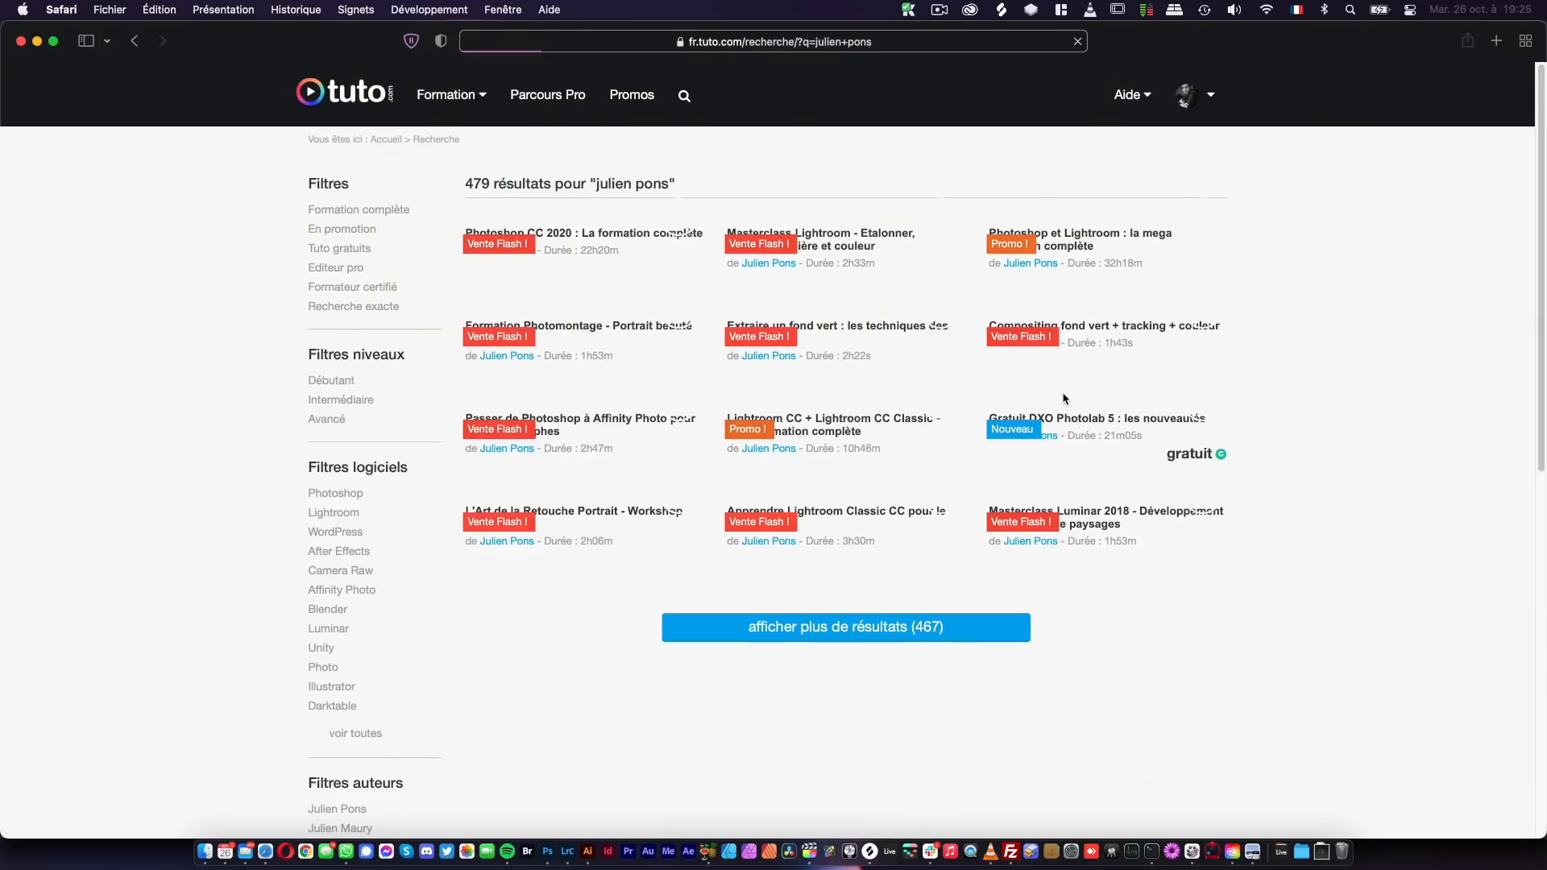